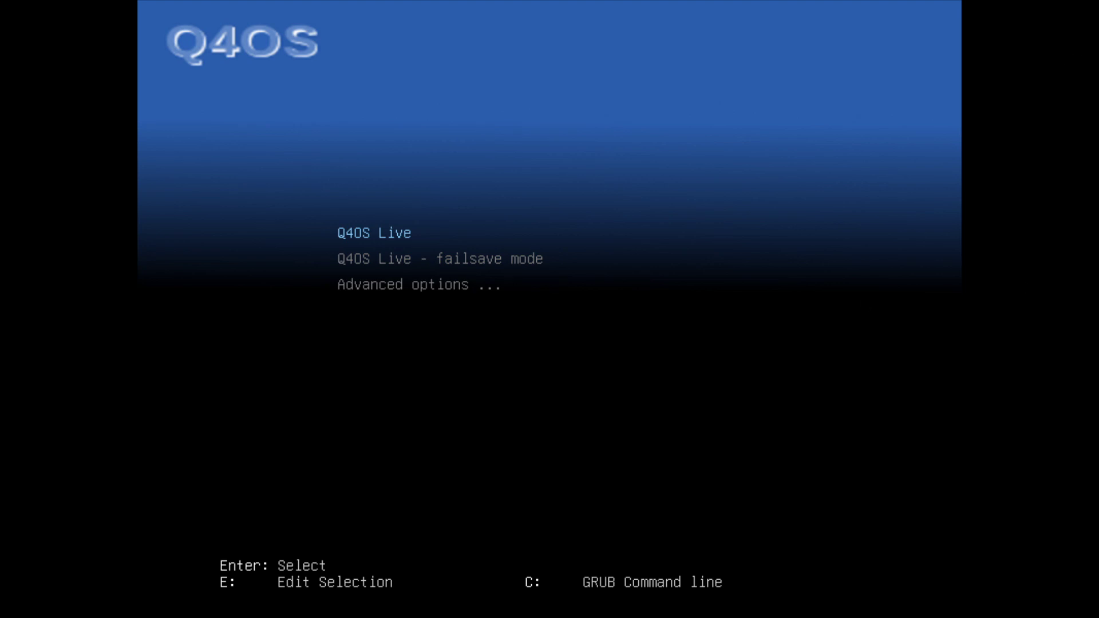
# Step: Boot the Q4OS Live system and set the Virtual-0 display resolution to 1920x1080 in the display setup
pyautogui.press('Return')
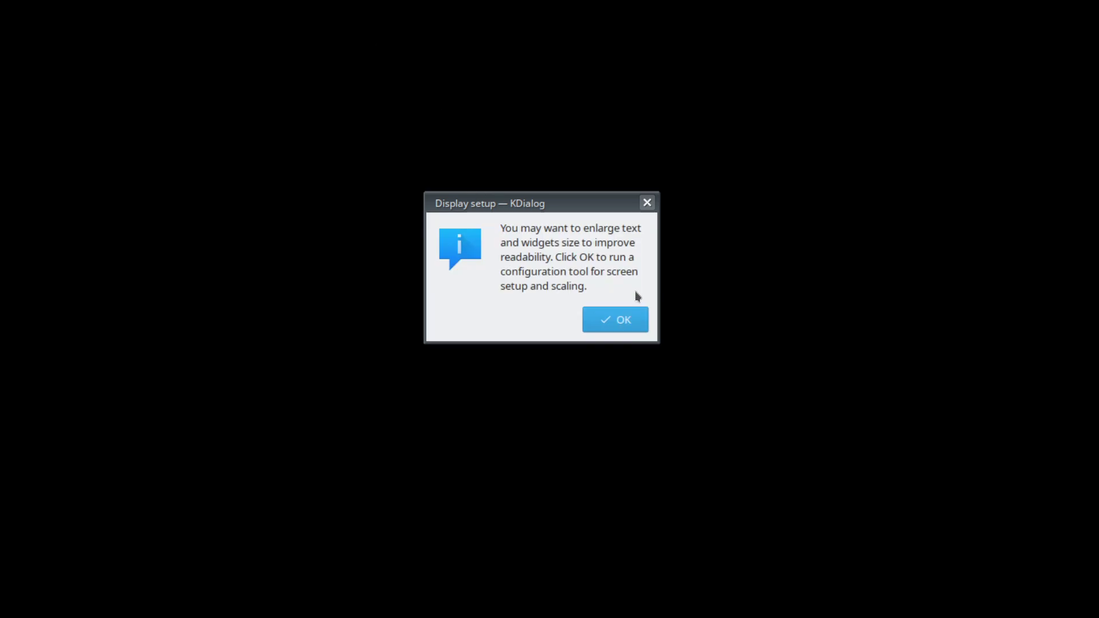
pyautogui.click(623, 321)
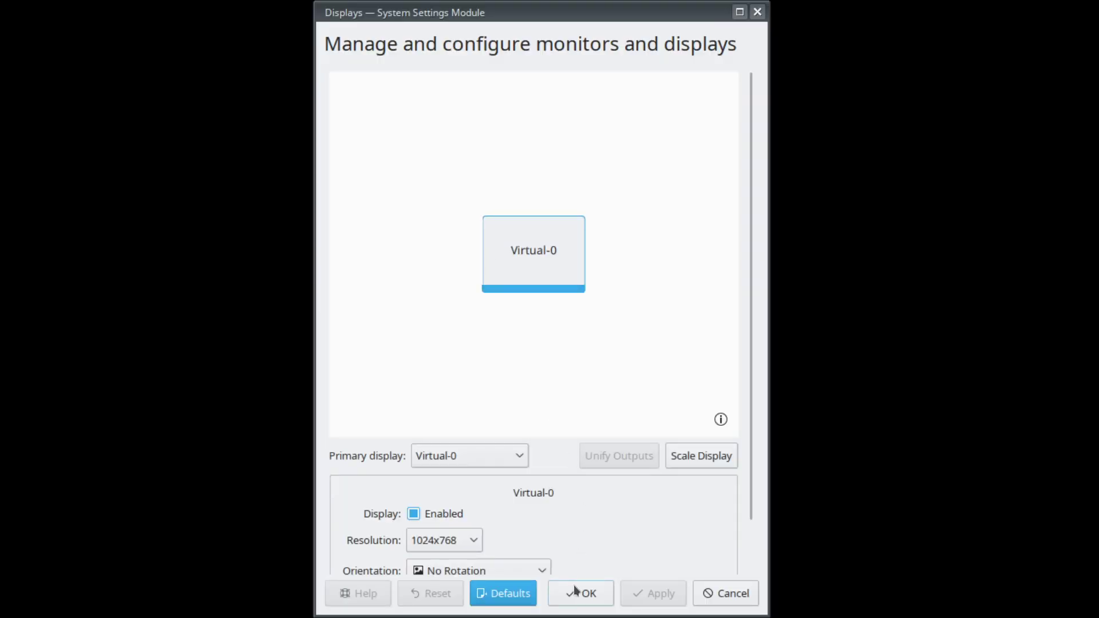
pyautogui.click(414, 548)
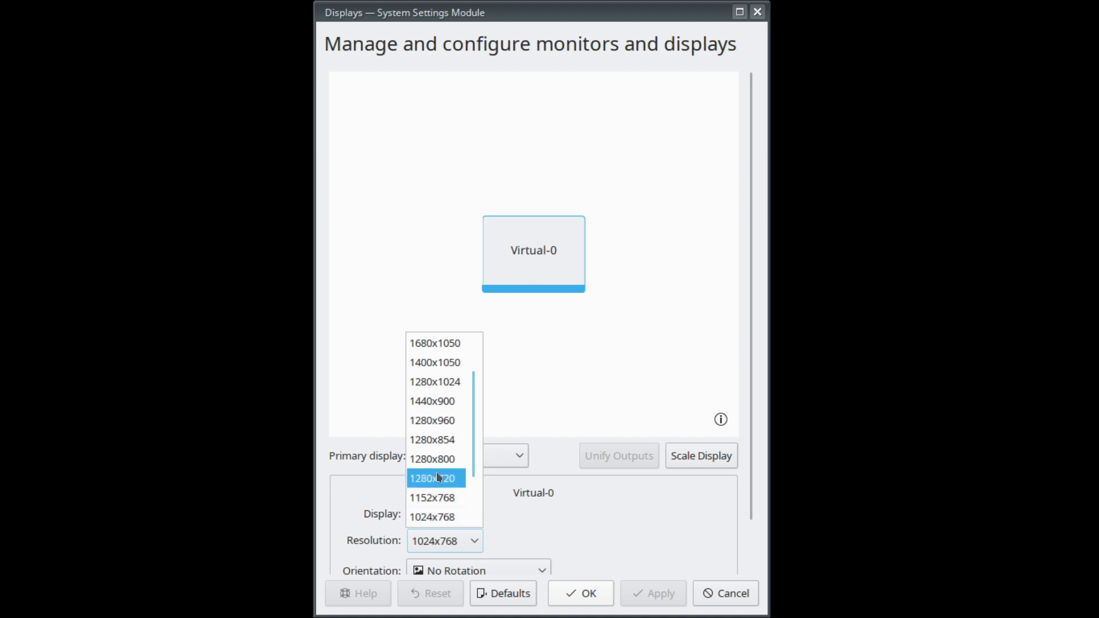
pyautogui.scroll(1, 431, 386)
pyautogui.click(433, 380)
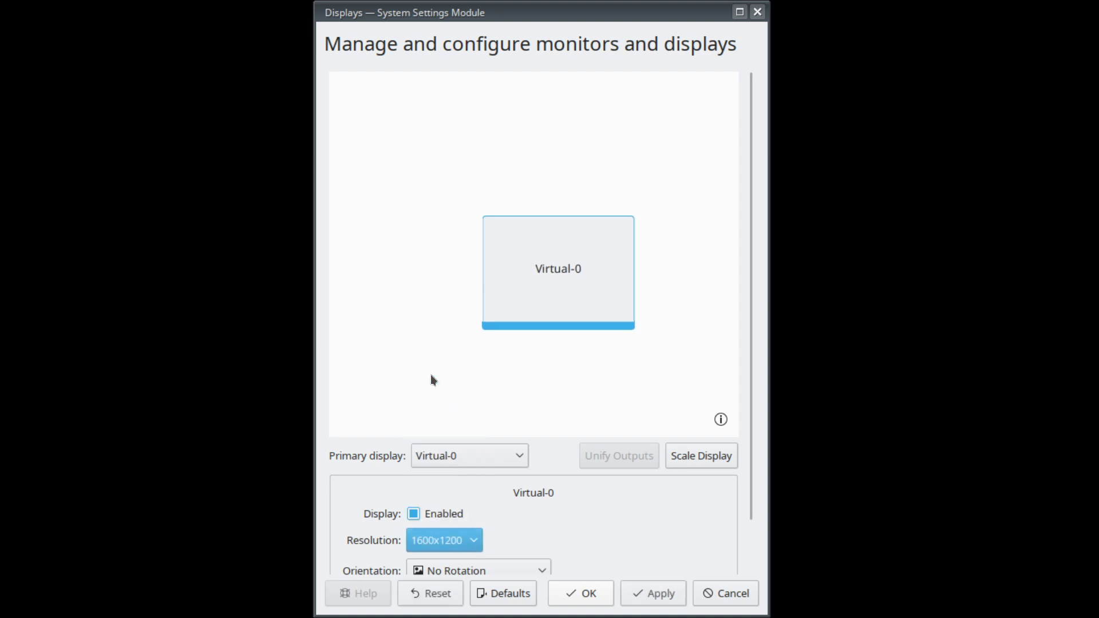
pyautogui.click(428, 541)
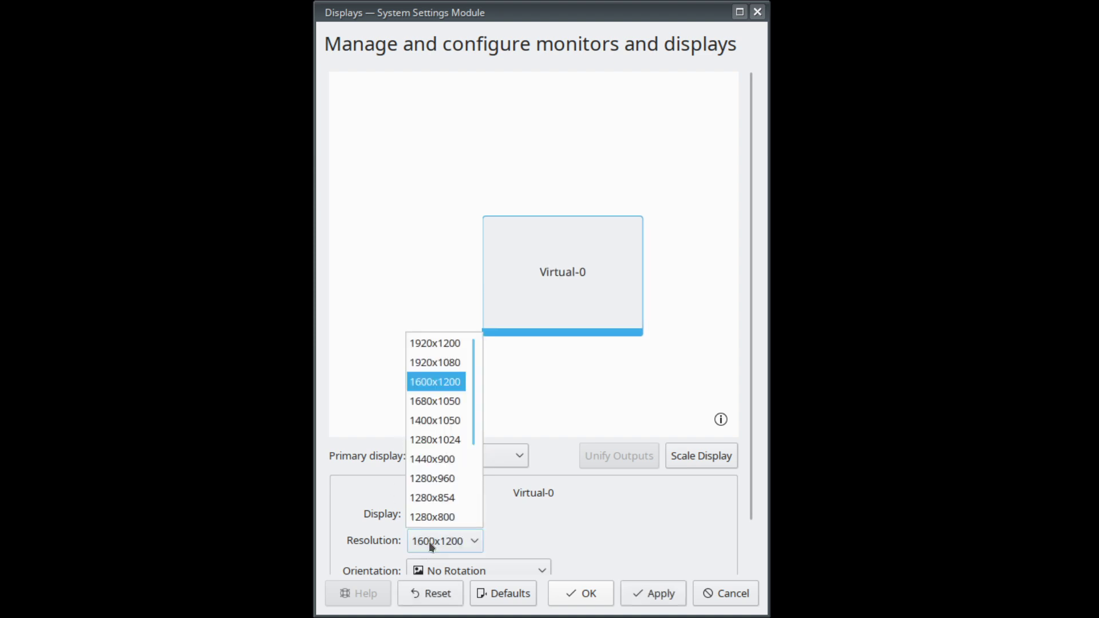
pyautogui.click(429, 366)
pyautogui.click(595, 596)
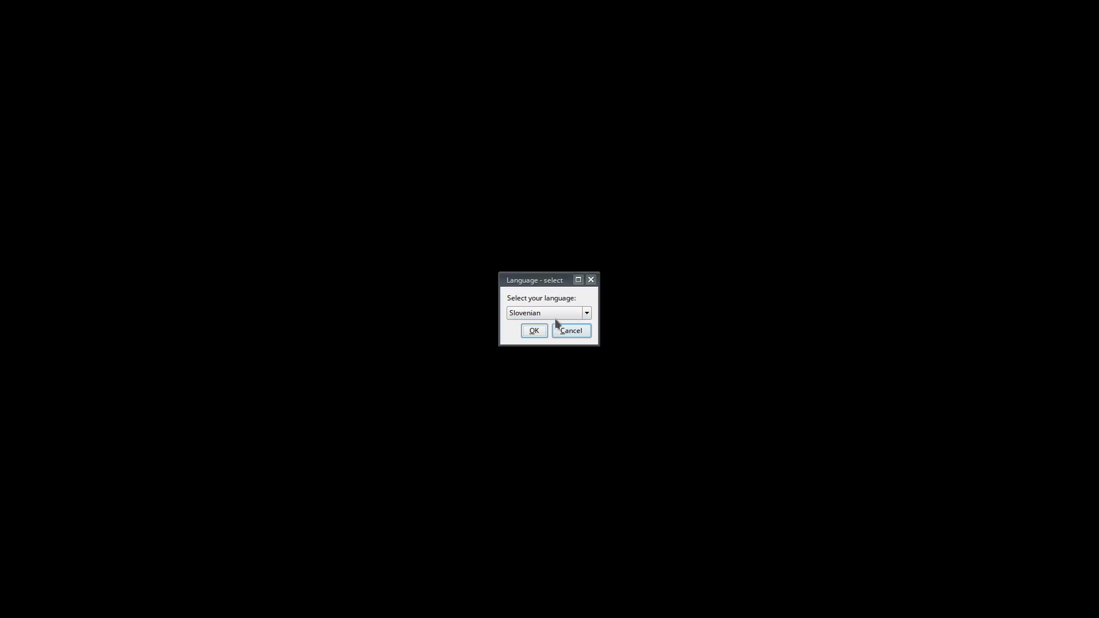
# Step: Set the live session language to English_American and confirm it
pyautogui.click(555, 317)
pyautogui.scroll(-2, 539, 349)
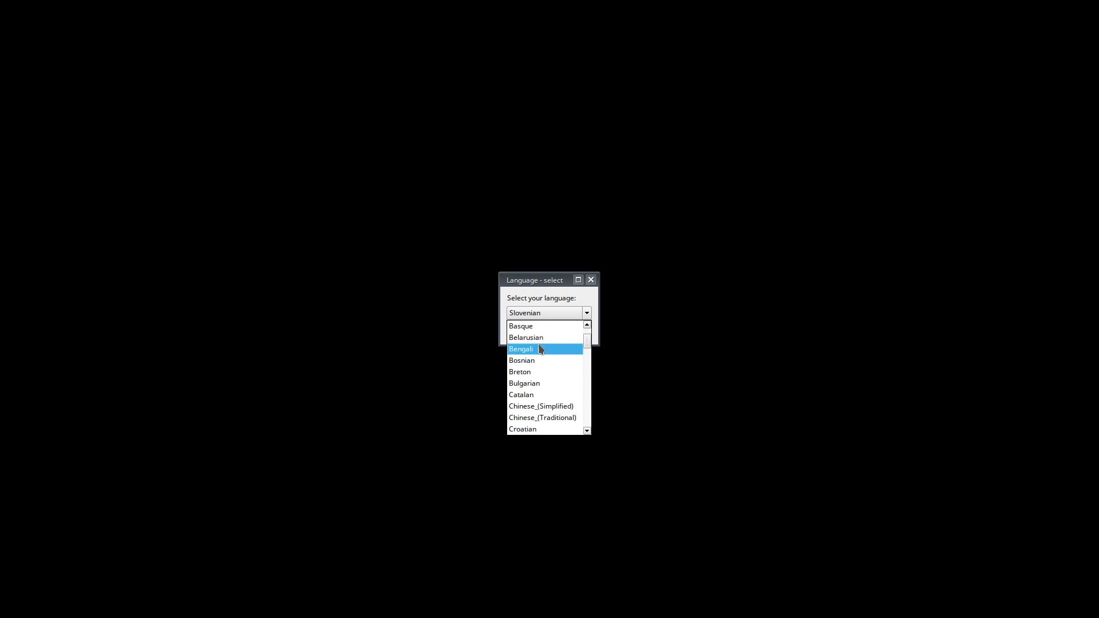
pyautogui.scroll(-2, 539, 392)
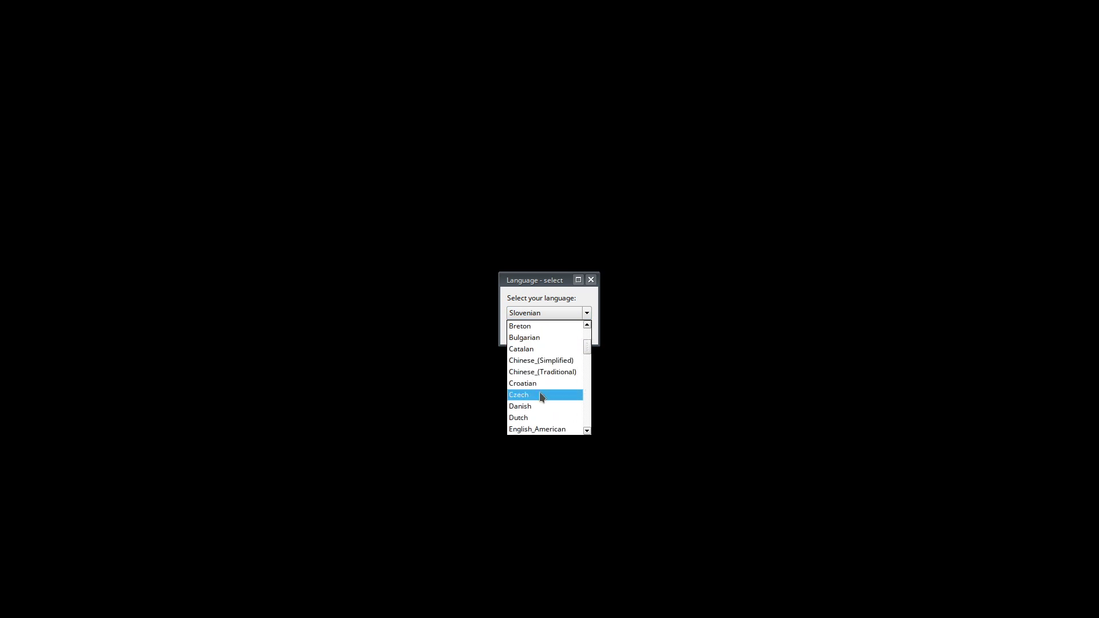
pyautogui.scroll(-2, 539, 391)
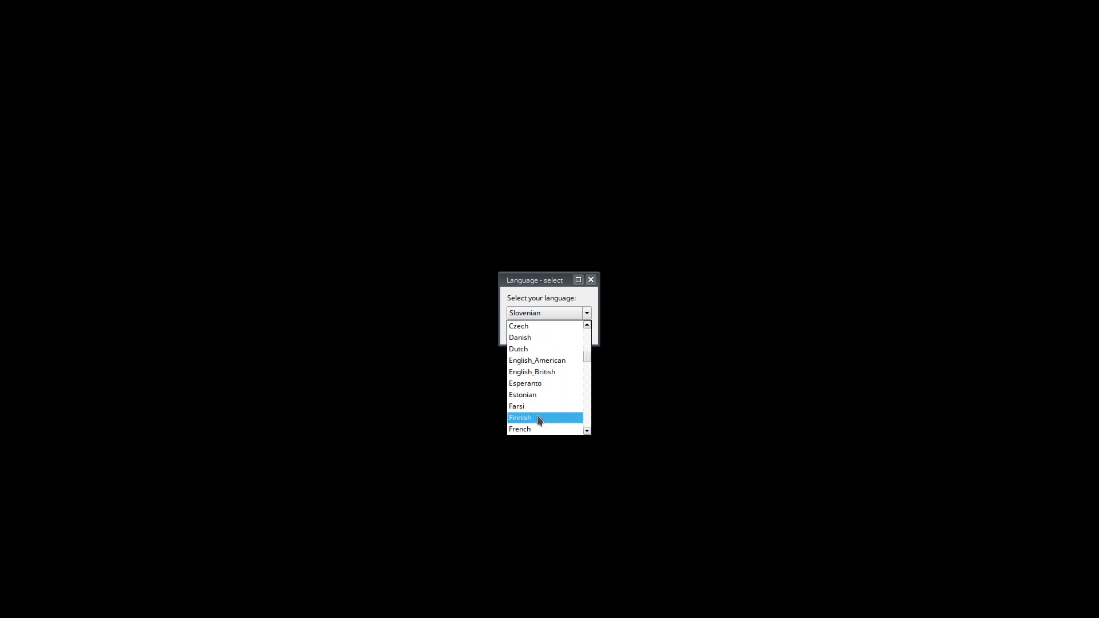
pyautogui.scroll(-2, 568, 397)
pyautogui.scroll(3, 566, 395)
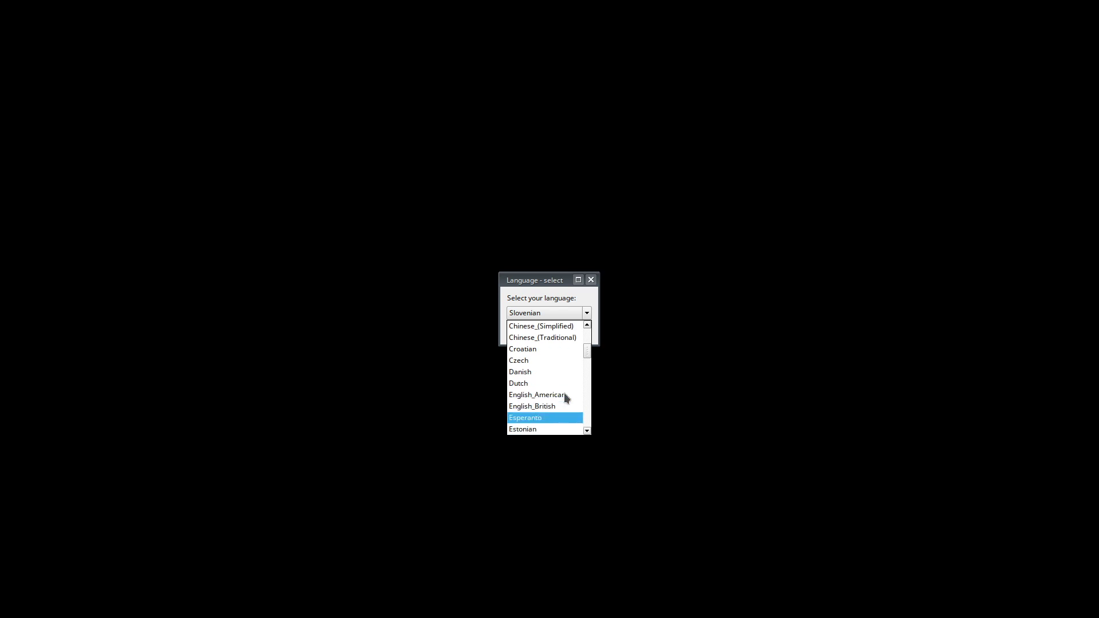
pyautogui.click(564, 394)
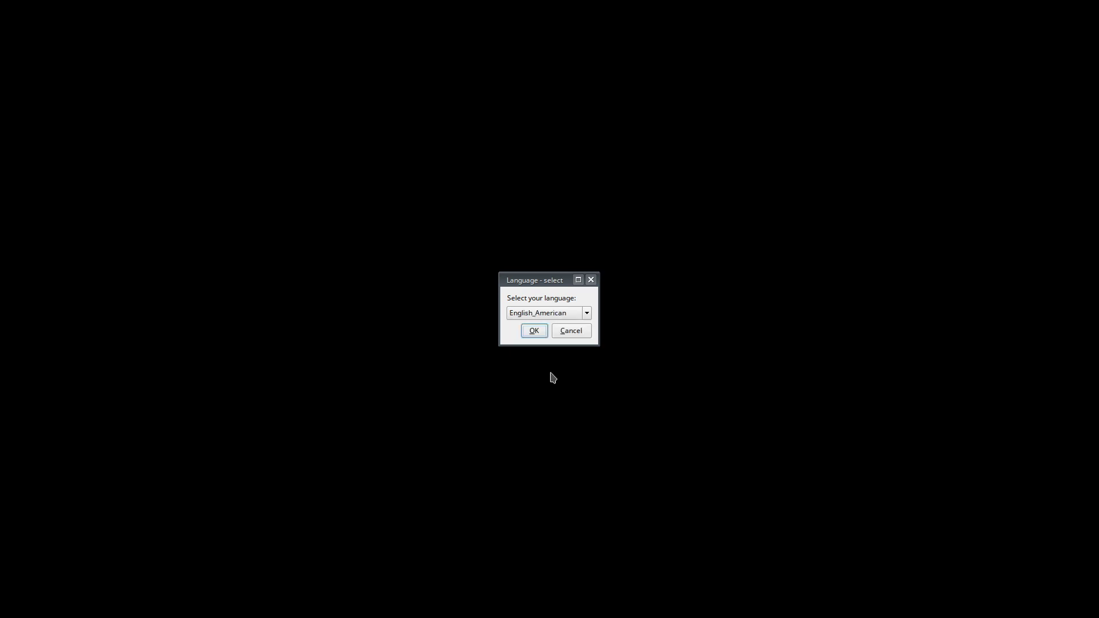
pyautogui.click(535, 332)
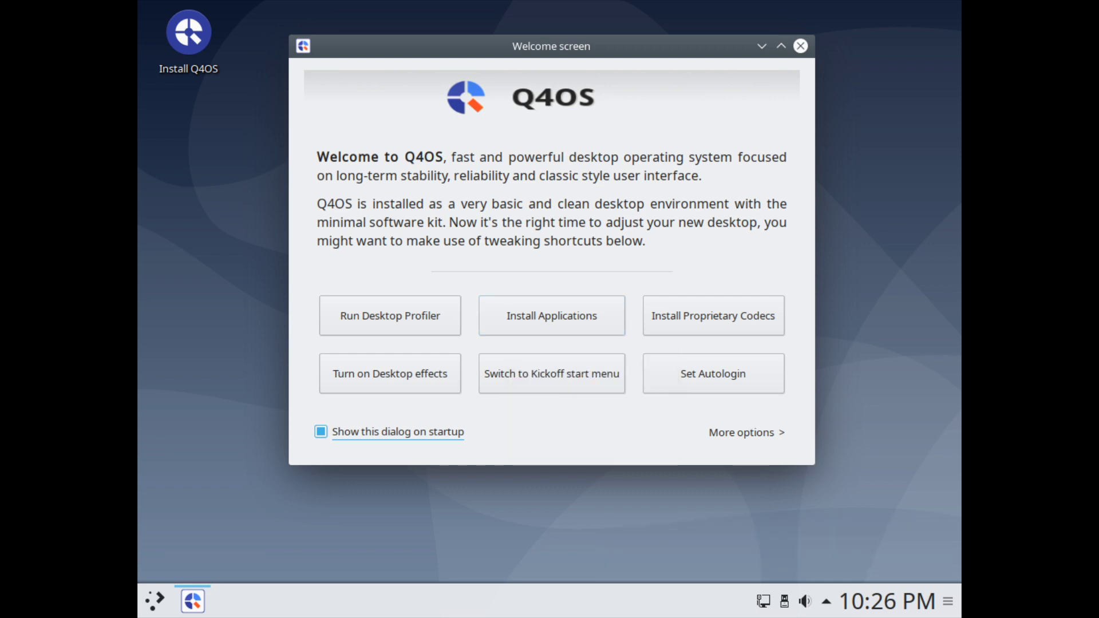
pyautogui.click(825, 608)
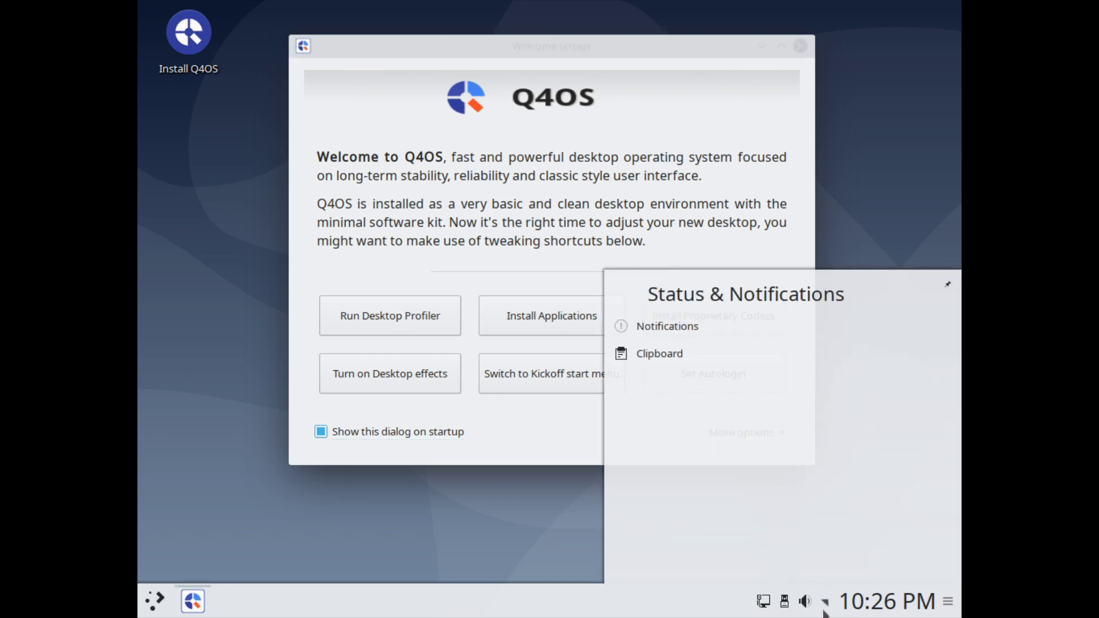
pyautogui.click(825, 608)
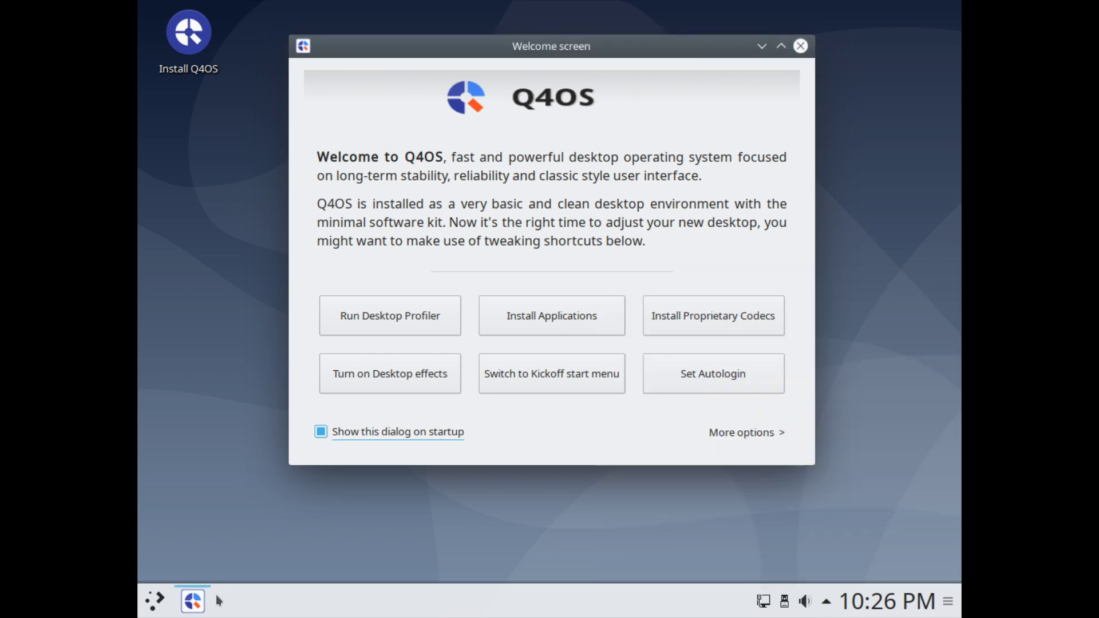
pyautogui.click(162, 605)
pyautogui.click(161, 606)
pyautogui.click(954, 358)
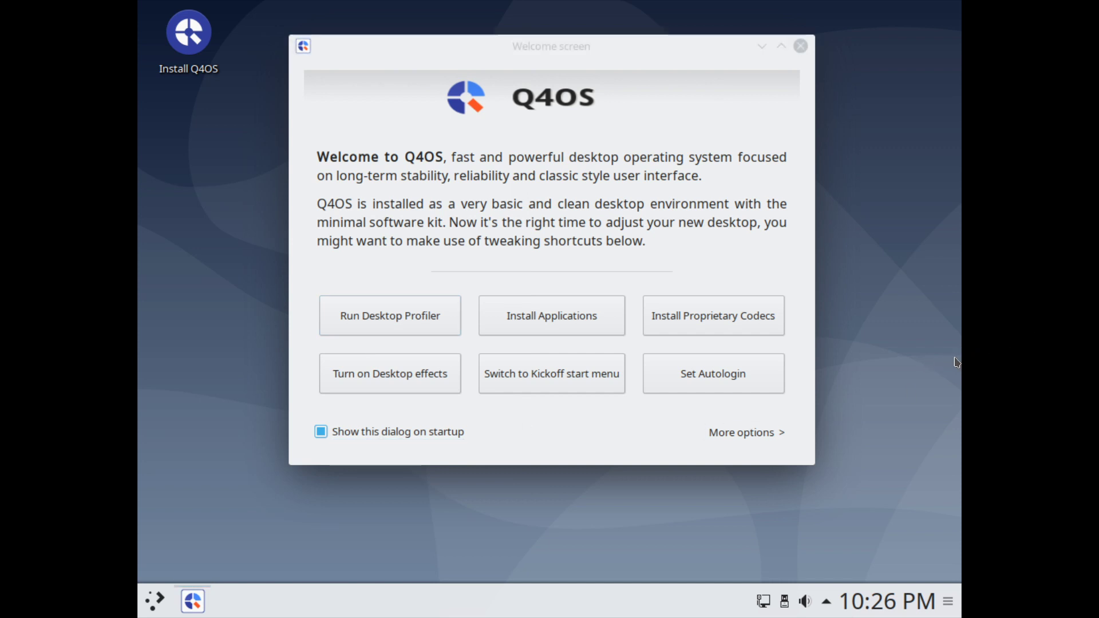
pyautogui.moveTo(955, 358); pyautogui.dragTo(855, 470)
# Step: Launch the Q4OS operating system installer from the desktop and keep its window in front of the welcome screen
pyautogui.doubleClick(200, 60)
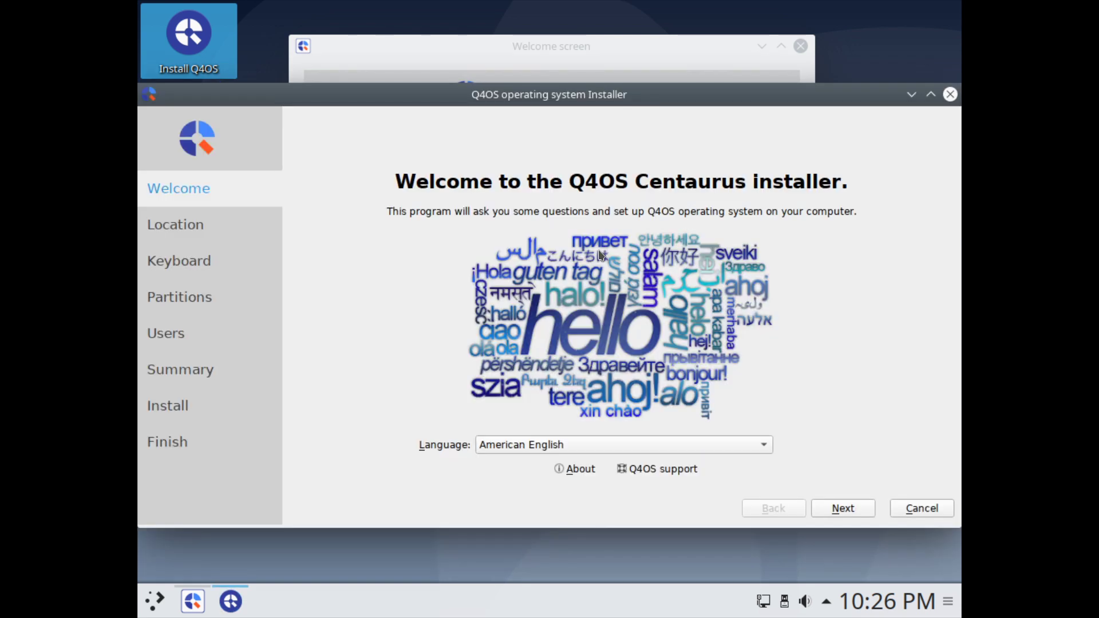
pyautogui.click(616, 70)
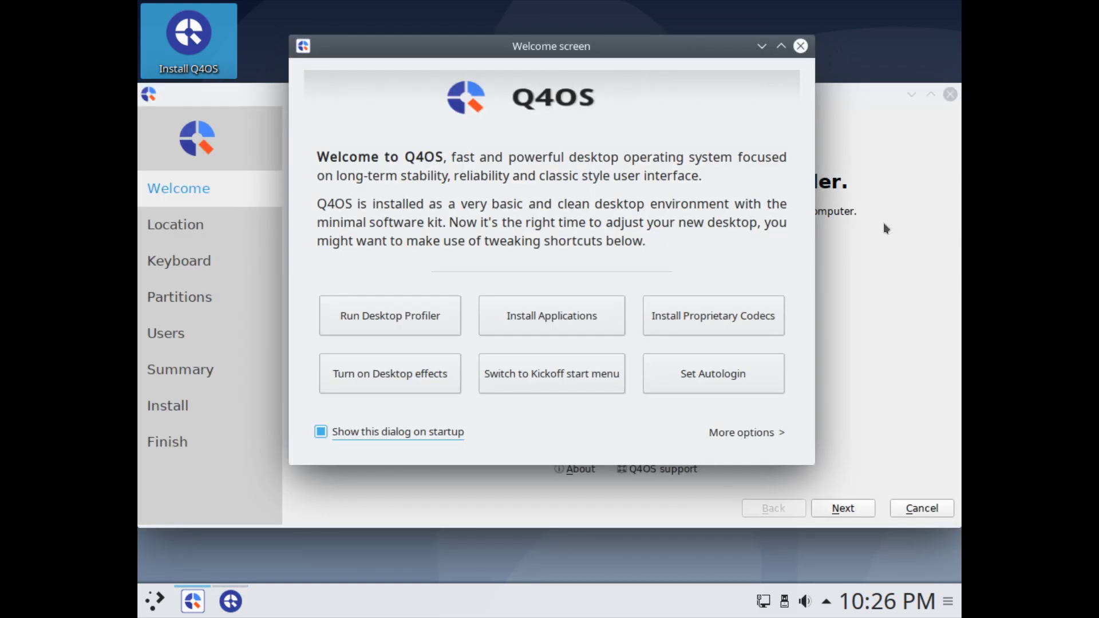
pyautogui.click(851, 235)
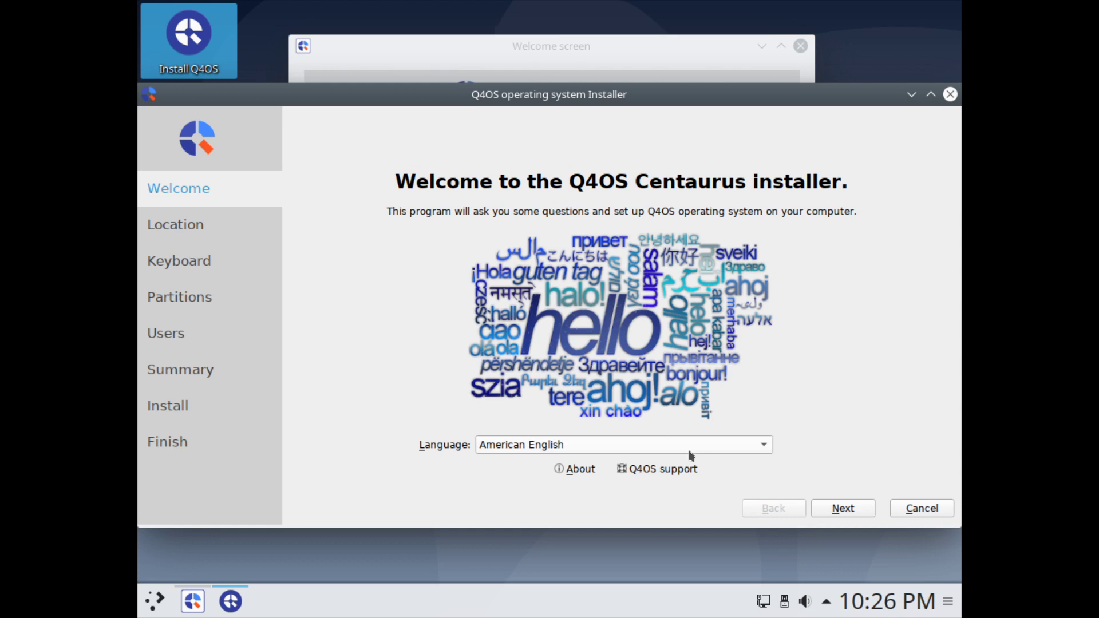
# Step: Look at the installer's About information and close it
pyautogui.click(559, 467)
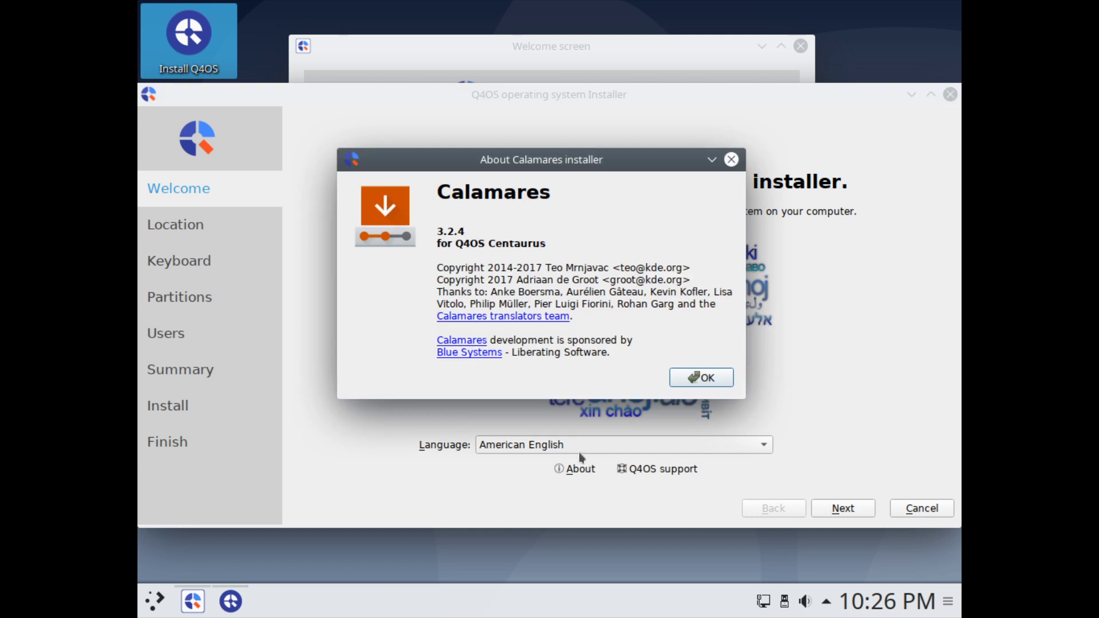
pyautogui.click(696, 378)
pyautogui.click(715, 383)
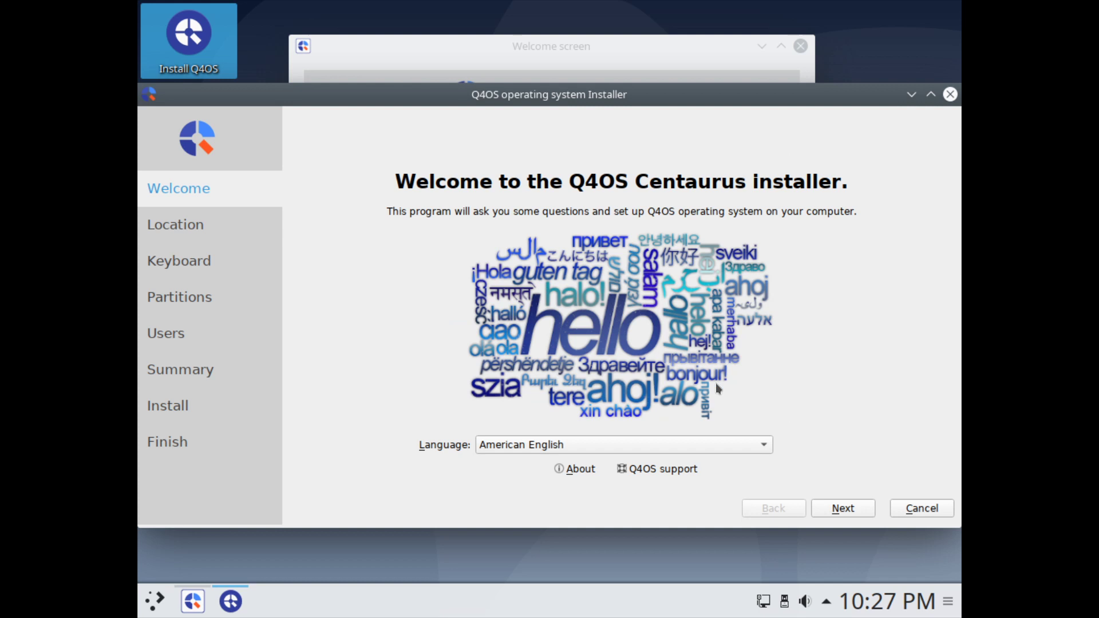
# Step: Accept American English and the Europe/Ljubljana location, and set the keyboard layout to Slovenian with the Default variant
pyautogui.click(842, 507)
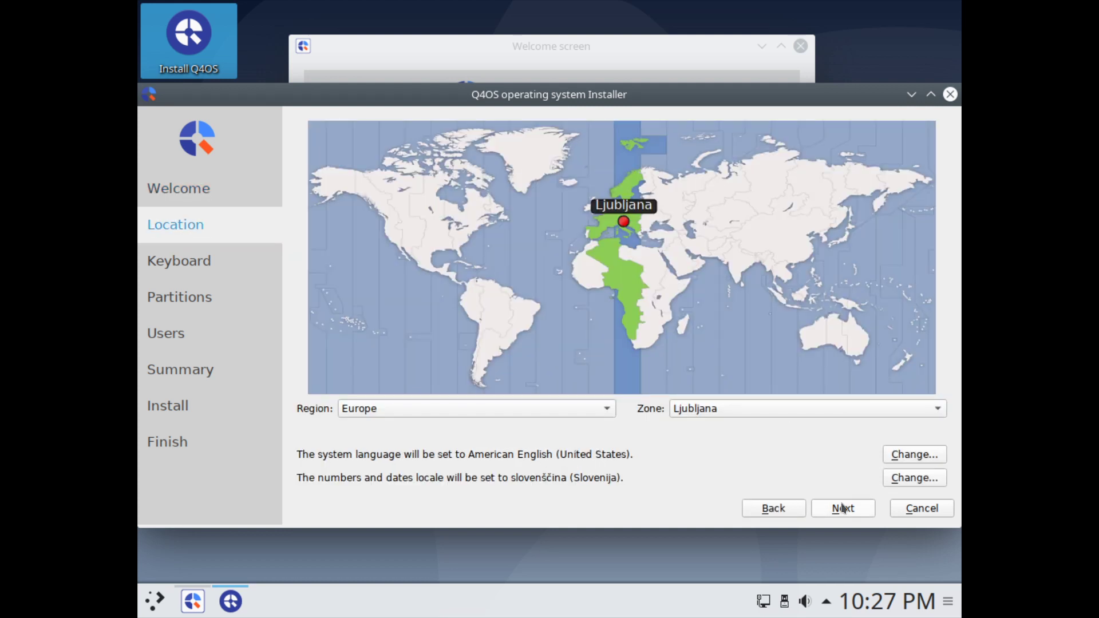
pyautogui.click(842, 508)
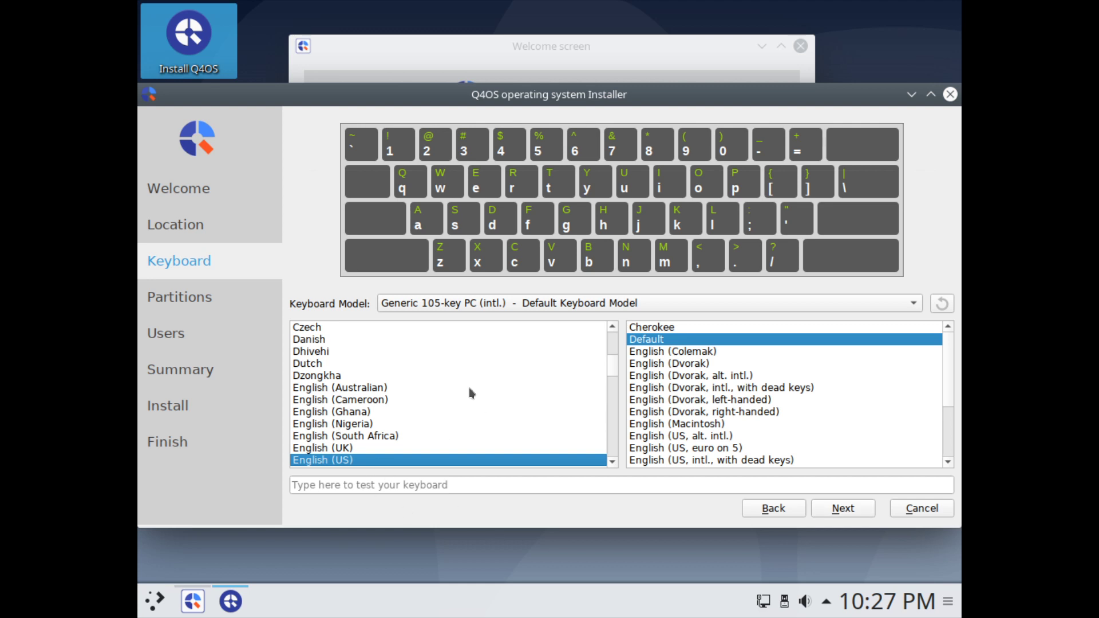
pyautogui.scroll(-18, 469, 393)
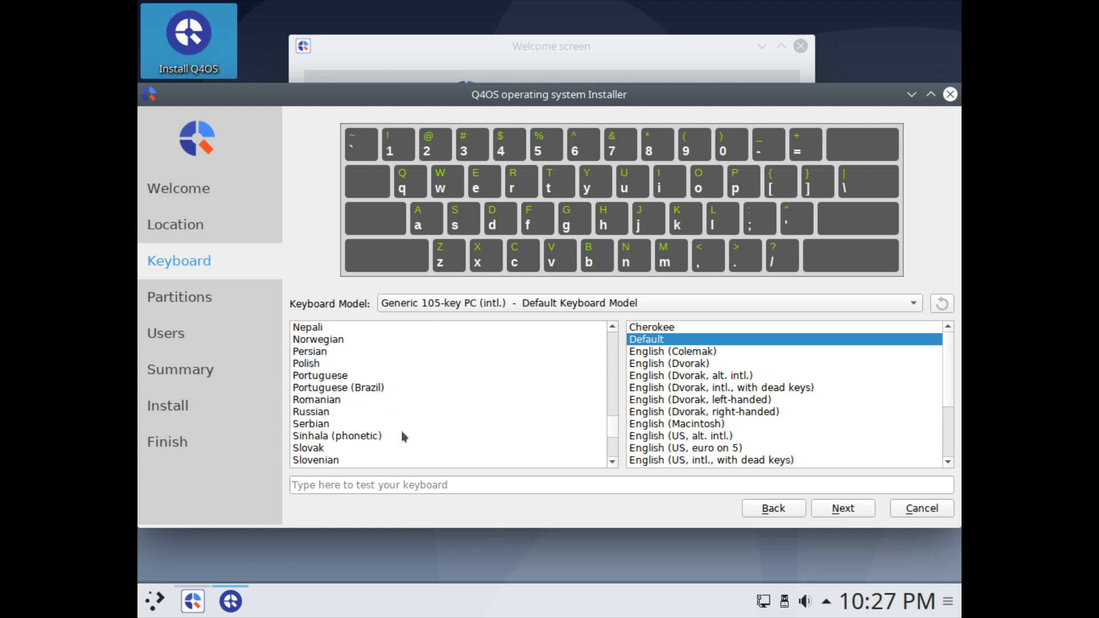
pyautogui.scroll(-3, 402, 437)
pyautogui.click(432, 351)
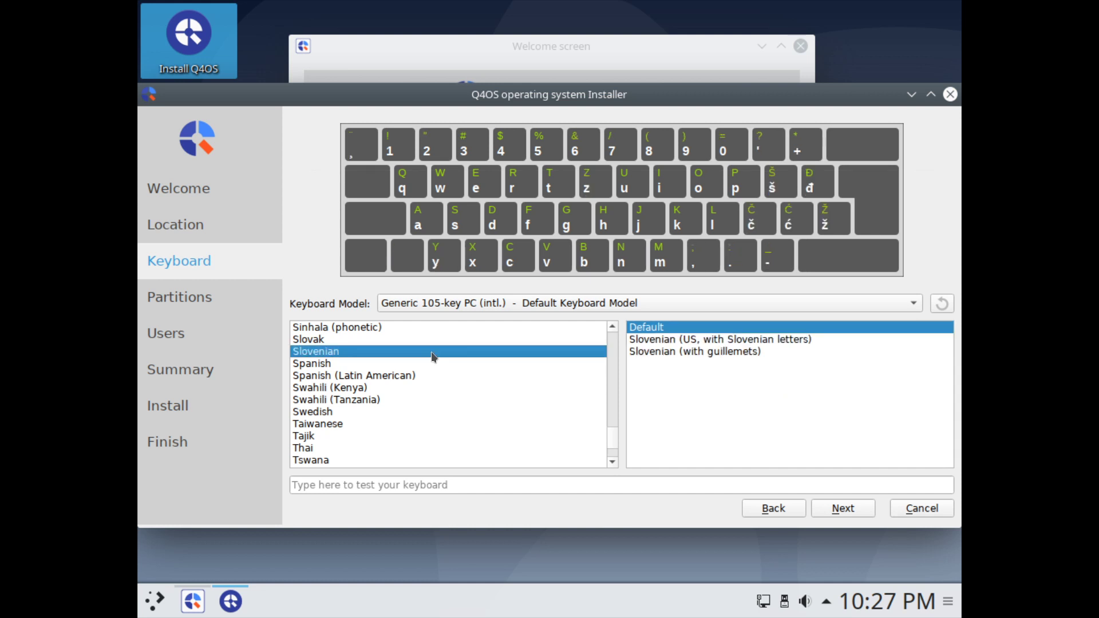
pyautogui.click(849, 510)
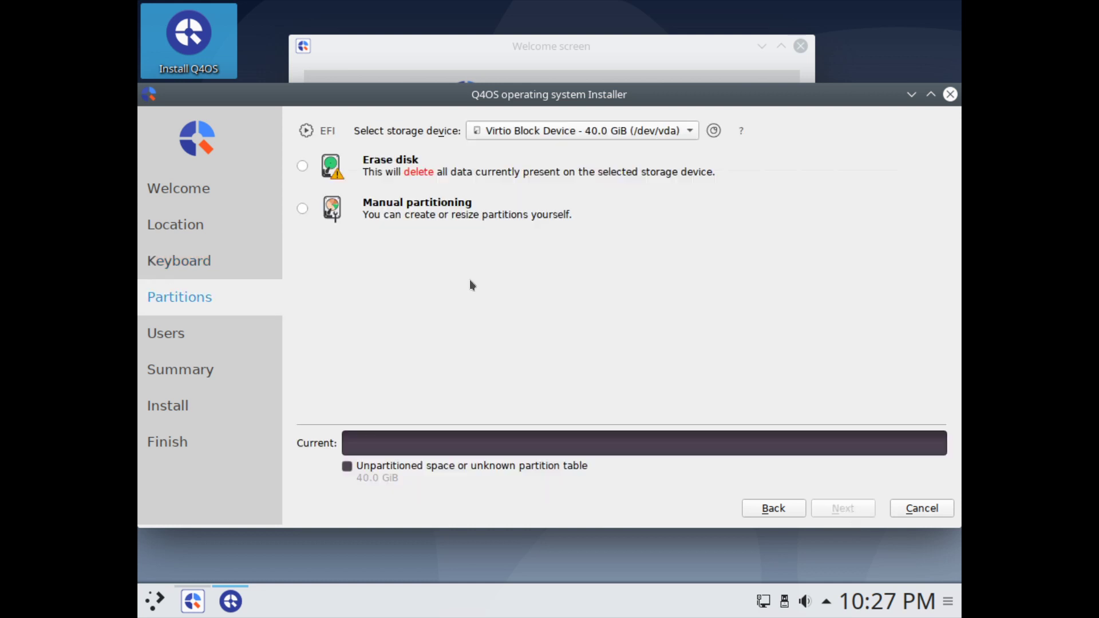
# Step: Choose Erase disk for the Virtio Block Device (/dev/vda) without encryption and continue to the user setup
pyautogui.click(320, 169)
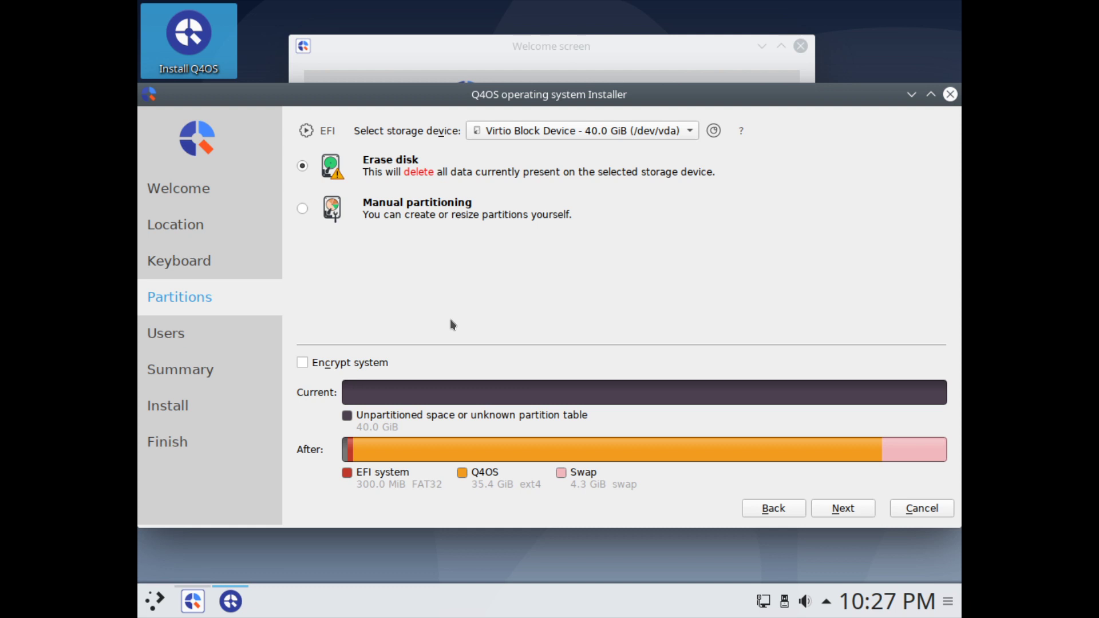
pyautogui.click(860, 512)
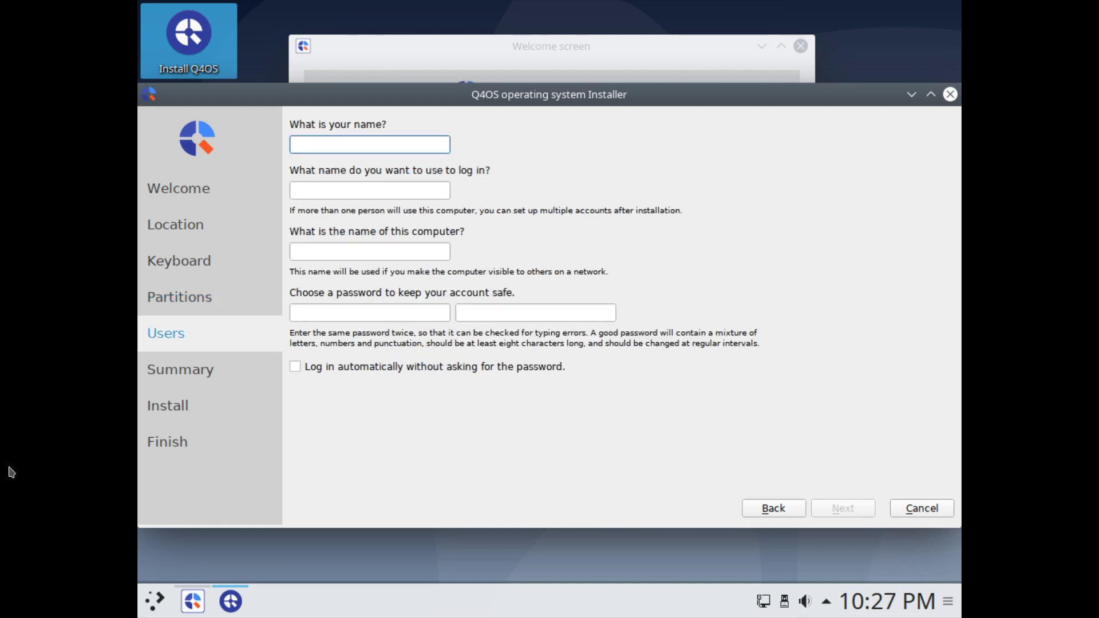
# Step: Enter the user's name for the new account, letting the login and computer names fill in from it
pyautogui.write('pal')
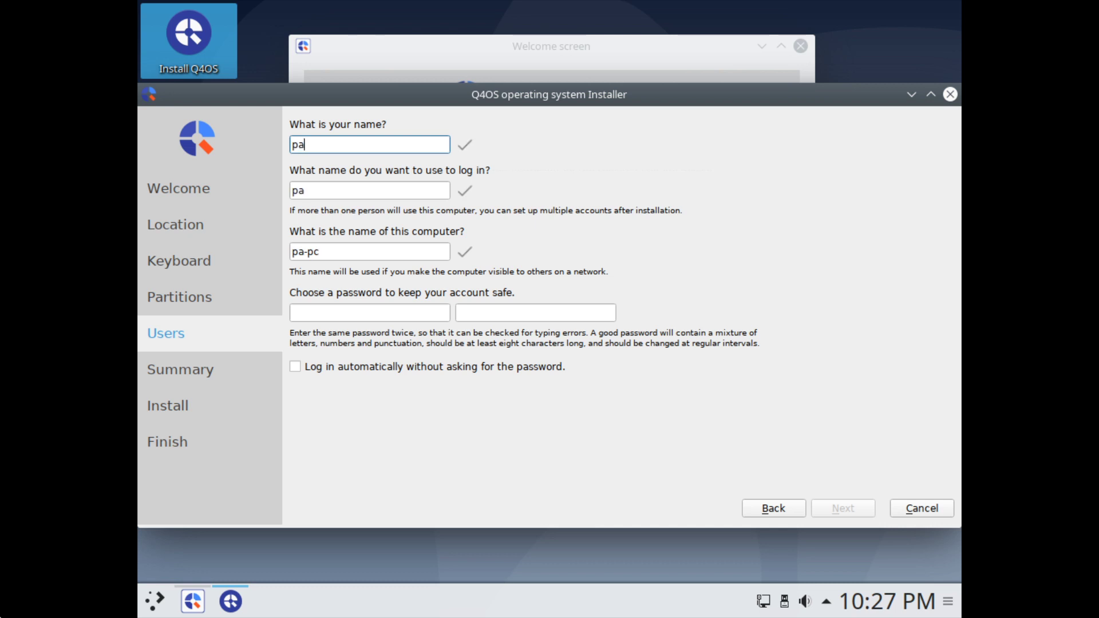
pyautogui.press('BackSpace')
pyautogui.press('BackSpace')
pyautogui.press('BackSpace')
pyautogui.write('bigpodf')
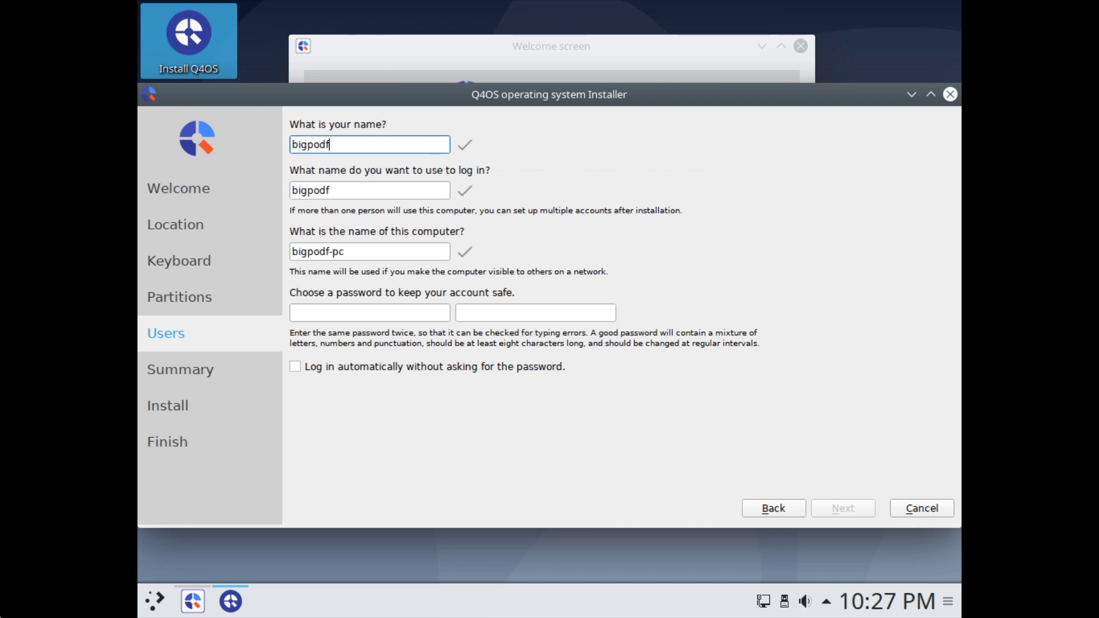
# Step: Enter the account password in both password fields, leave automatic login off and continue to the installation summary
pyautogui.press('Tab')
pyautogui.press('Tab')
pyautogui.press('Tab')
pyautogui.write('****')
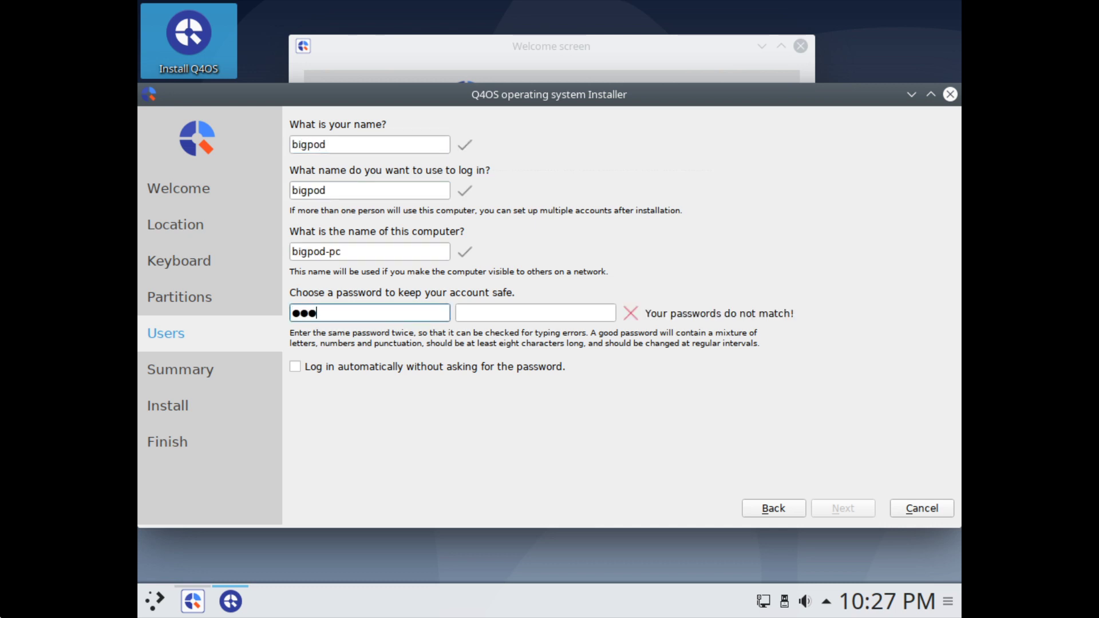
pyautogui.press('Tab')
pyautogui.write('****')
pyautogui.press('Tab')
pyautogui.press('Tab')
pyautogui.press('Tab')
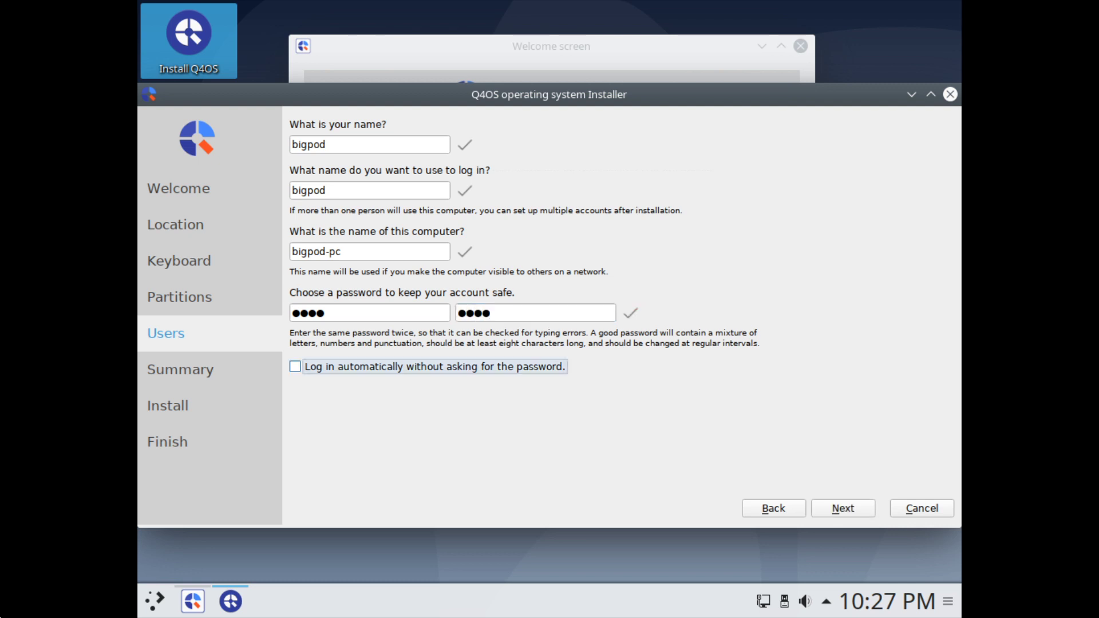
pyautogui.press('Return')
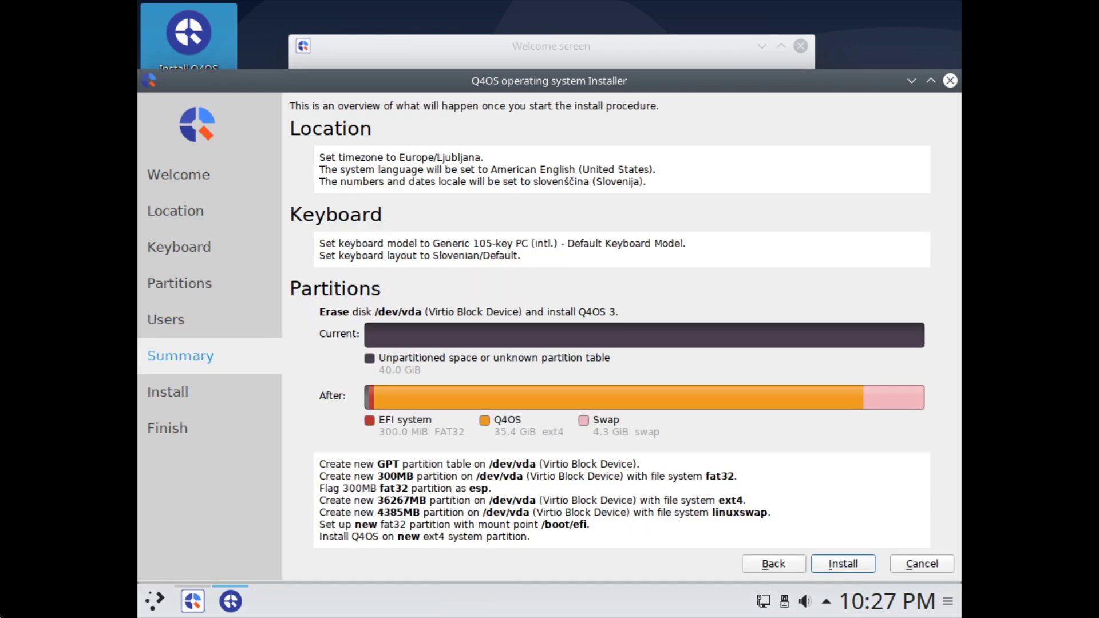
# Step: Start the installation from the summary, and once it completes finish with the Restart now option enabled
pyautogui.press('Return')
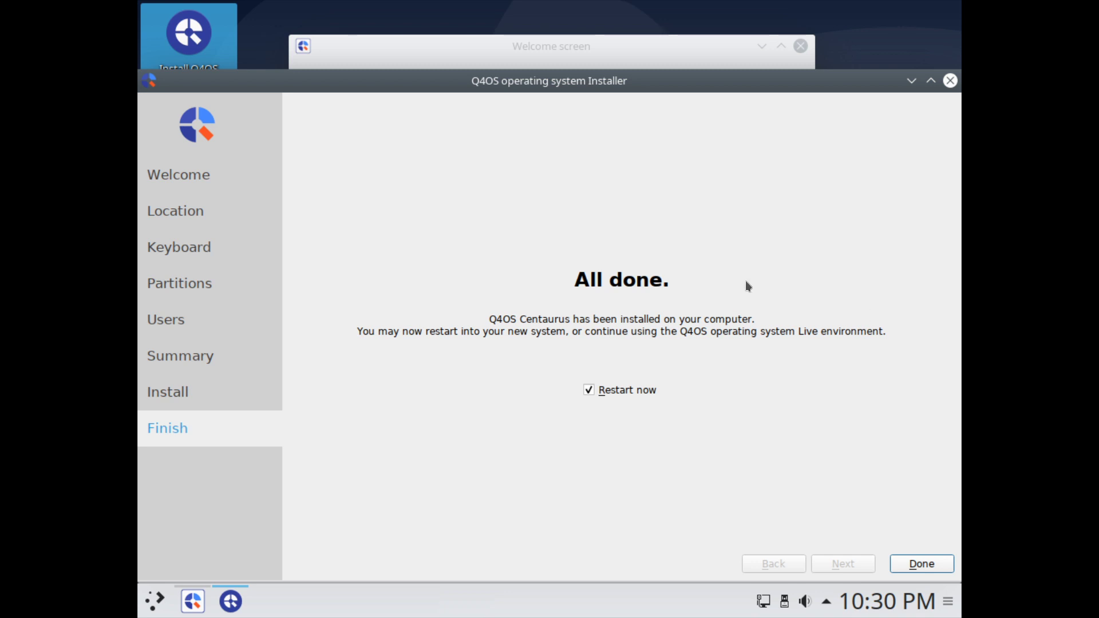
pyautogui.click(939, 571)
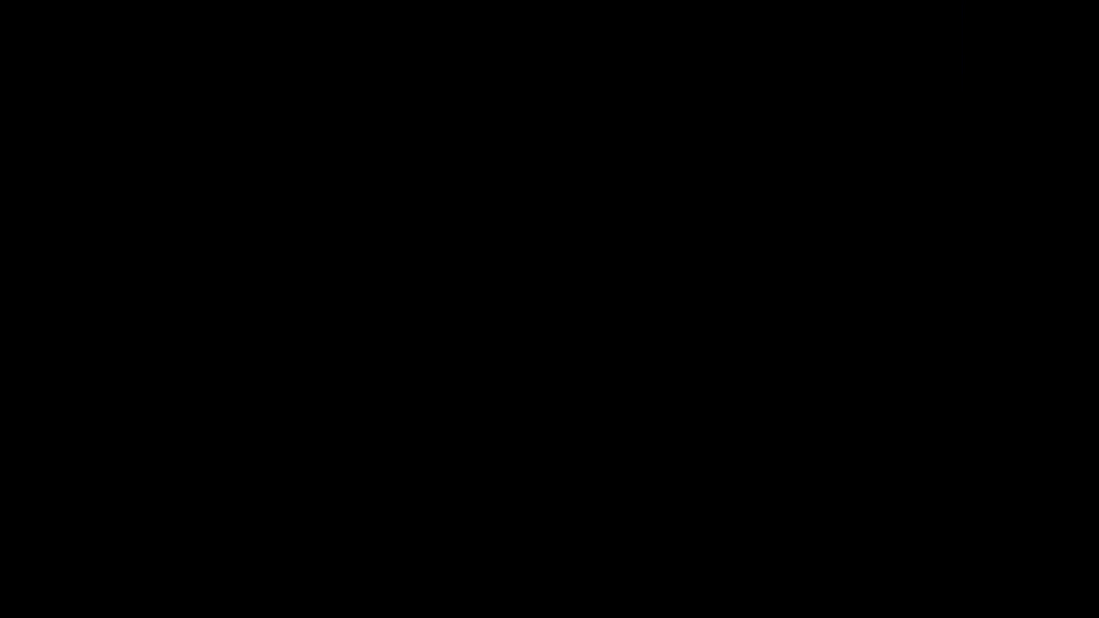
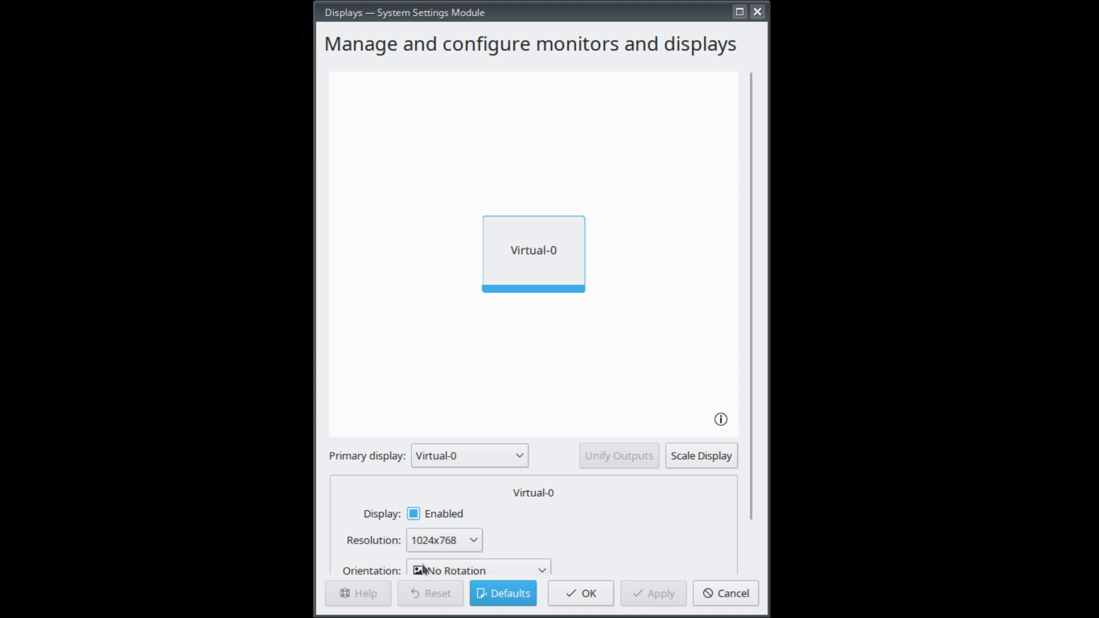
# Step: Set the Virtual-0 display resolution to 1920x1080, apply it and close the display settings
pyautogui.click(452, 541)
pyautogui.scroll(1, 465, 387)
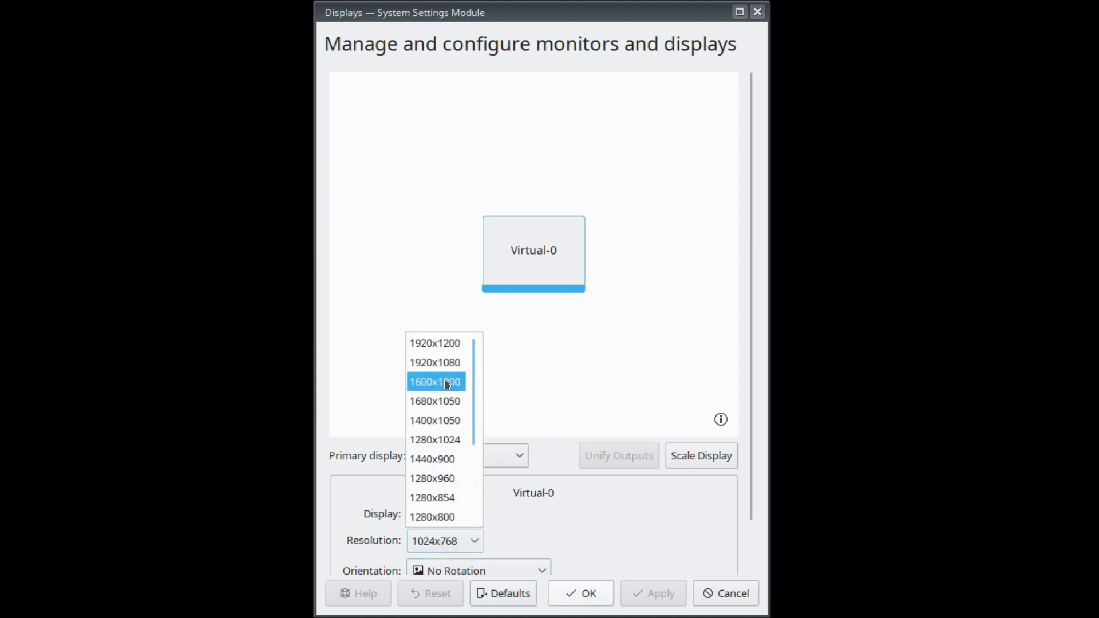
pyautogui.click(447, 382)
pyautogui.click(656, 593)
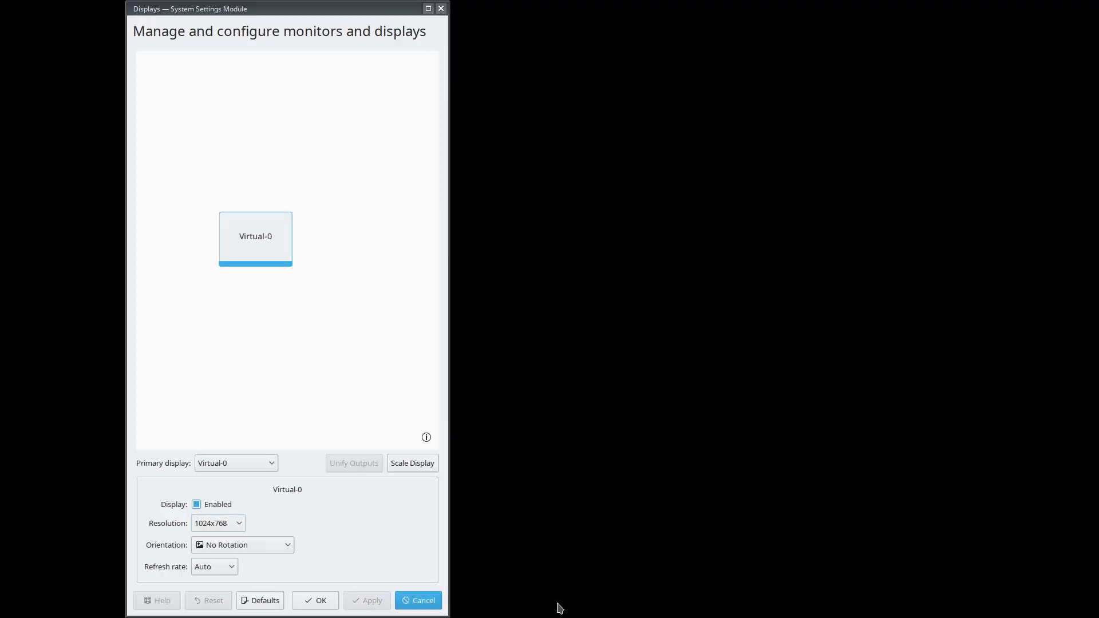
pyautogui.click(336, 607)
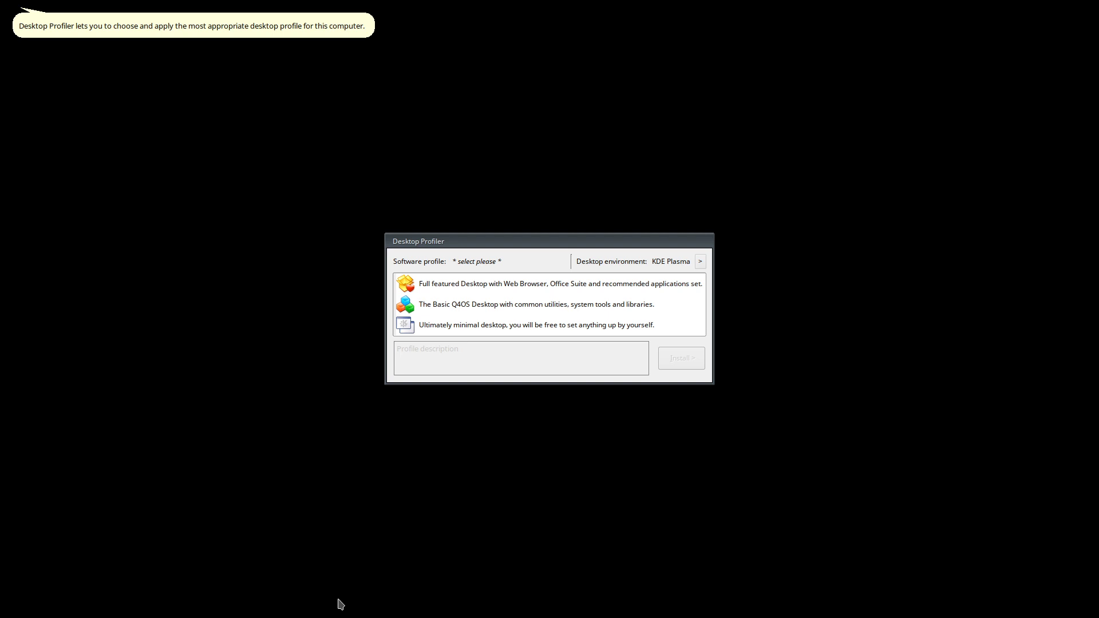
pyautogui.click(701, 261)
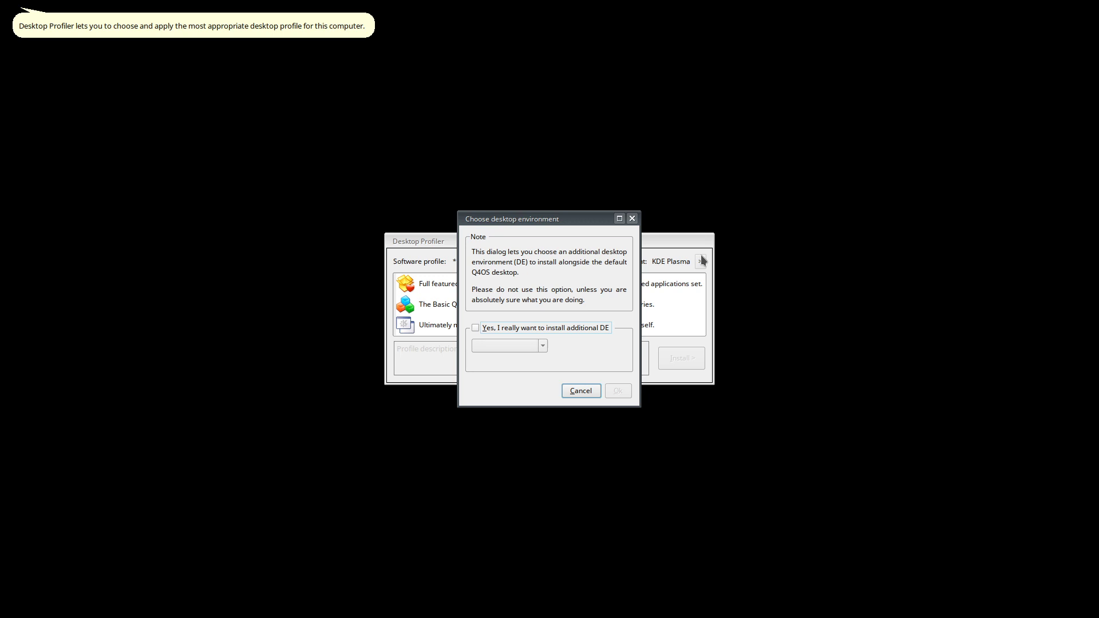
pyautogui.click(506, 330)
pyautogui.click(506, 345)
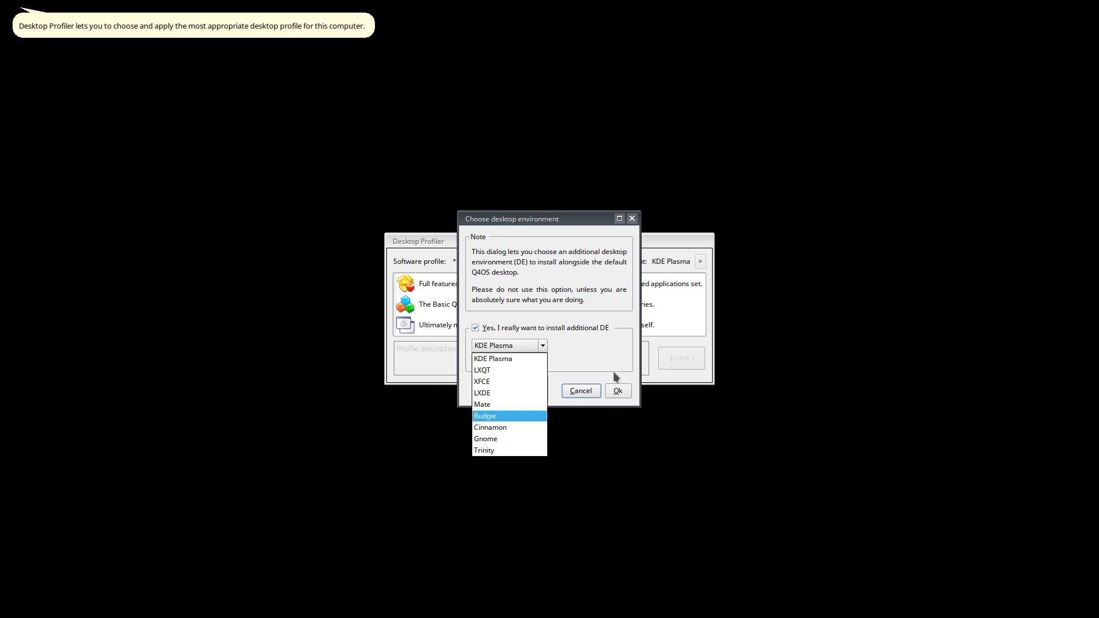
pyautogui.click(610, 328)
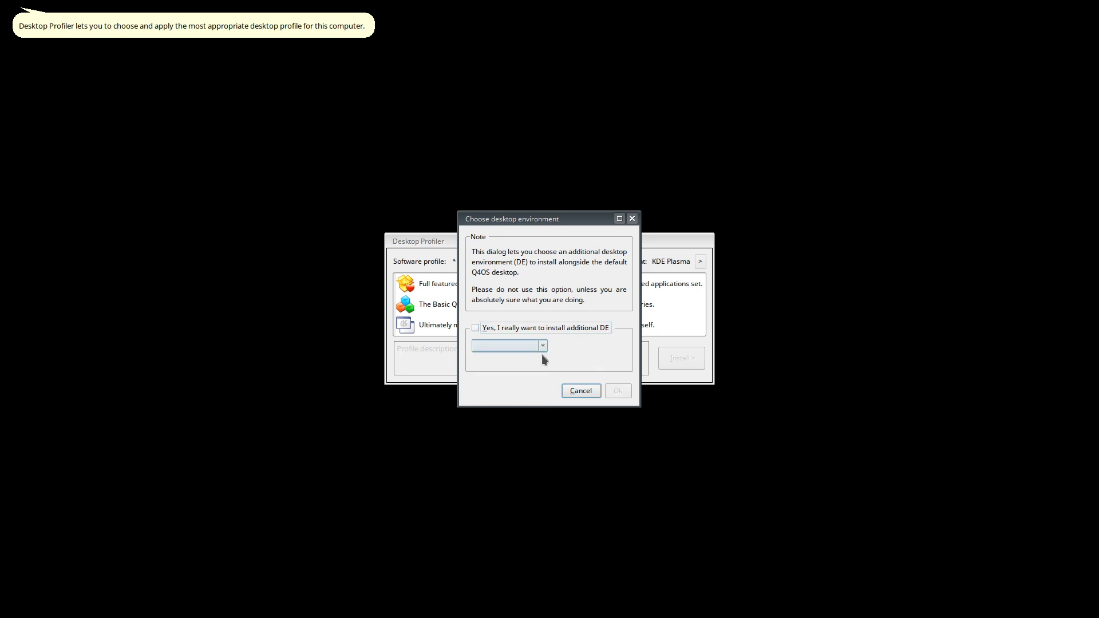
pyautogui.click(574, 389)
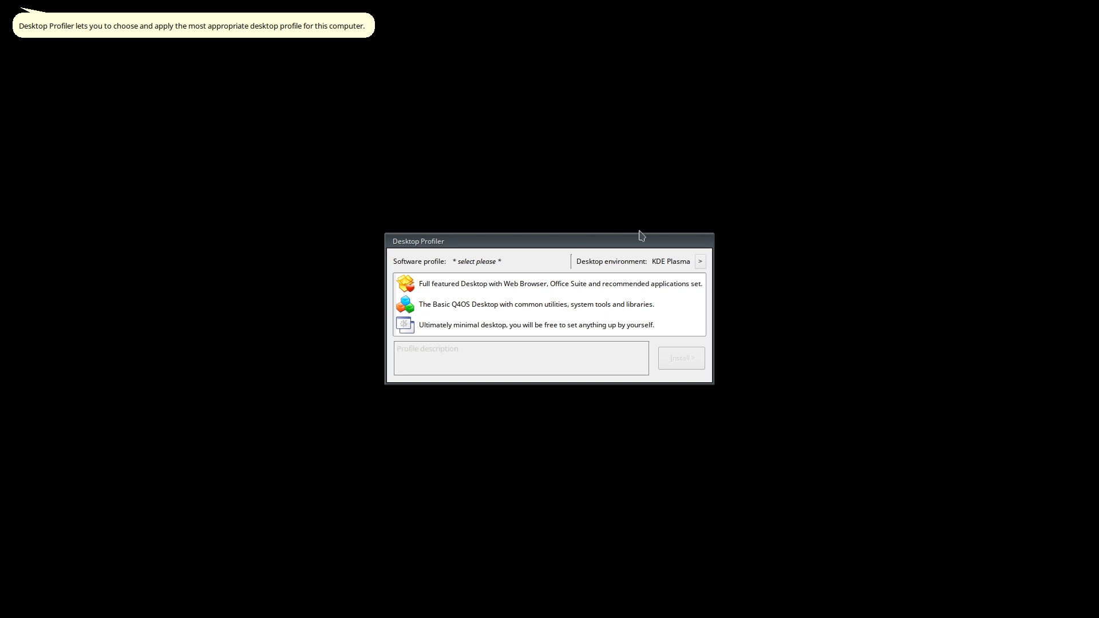
# Step: Select the full featured desktop software profile and add Gnome as the additional desktop environment
pyautogui.click(588, 287)
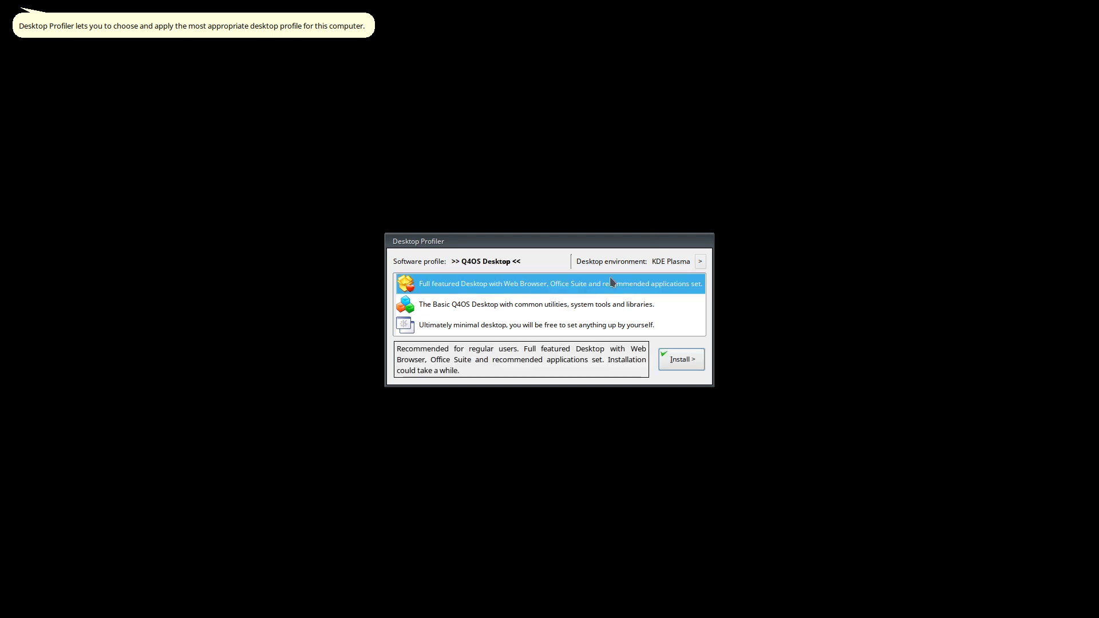
pyautogui.click(701, 262)
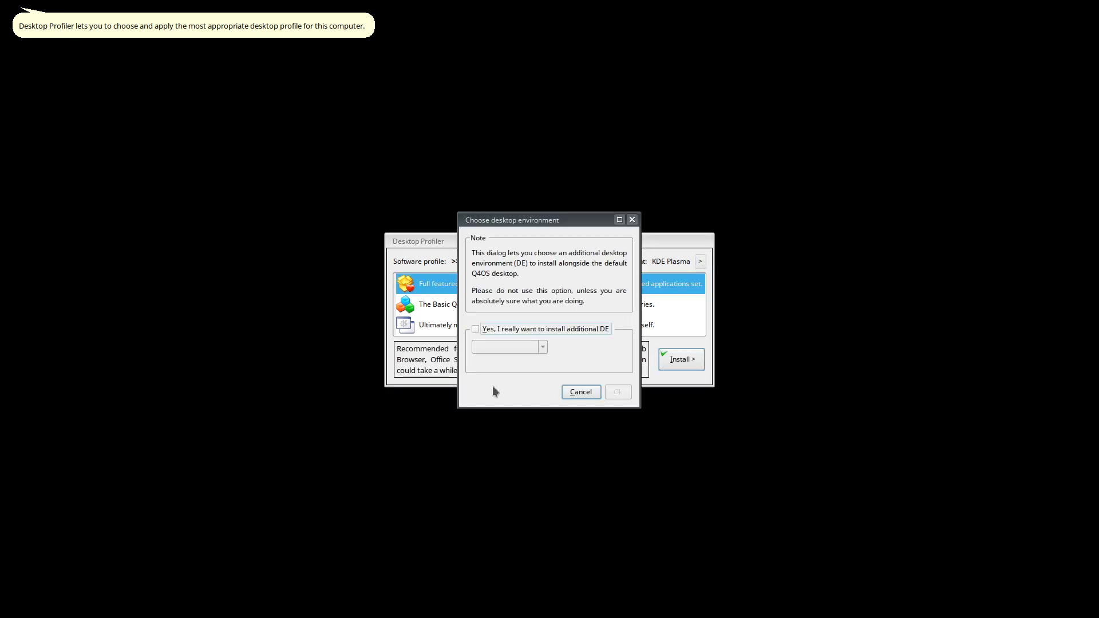
pyautogui.click(528, 331)
pyautogui.click(526, 346)
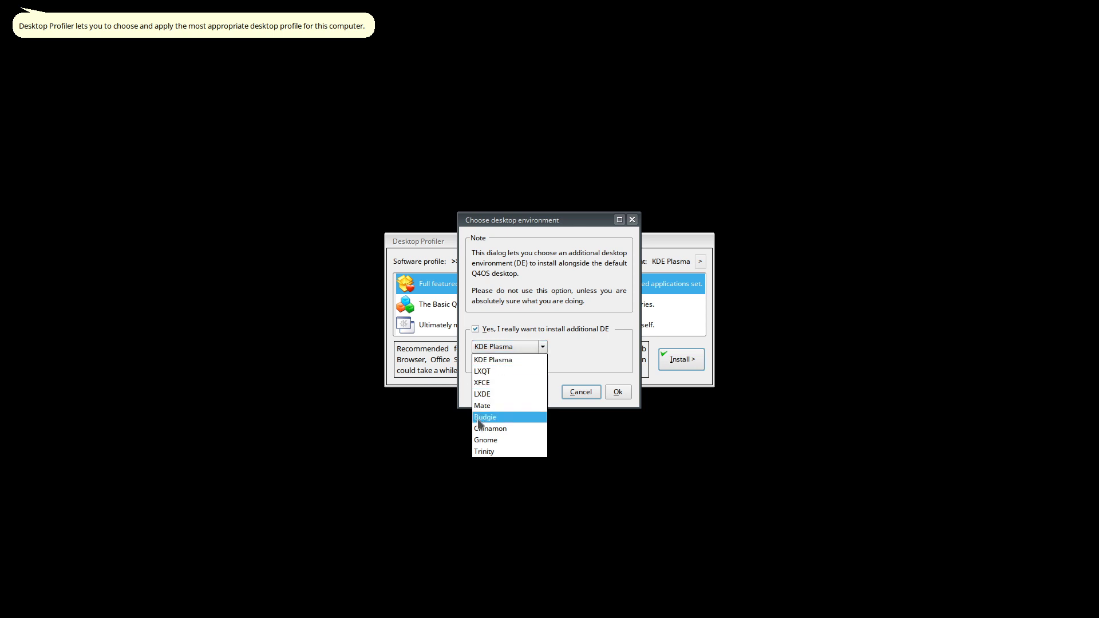
pyautogui.click(487, 439)
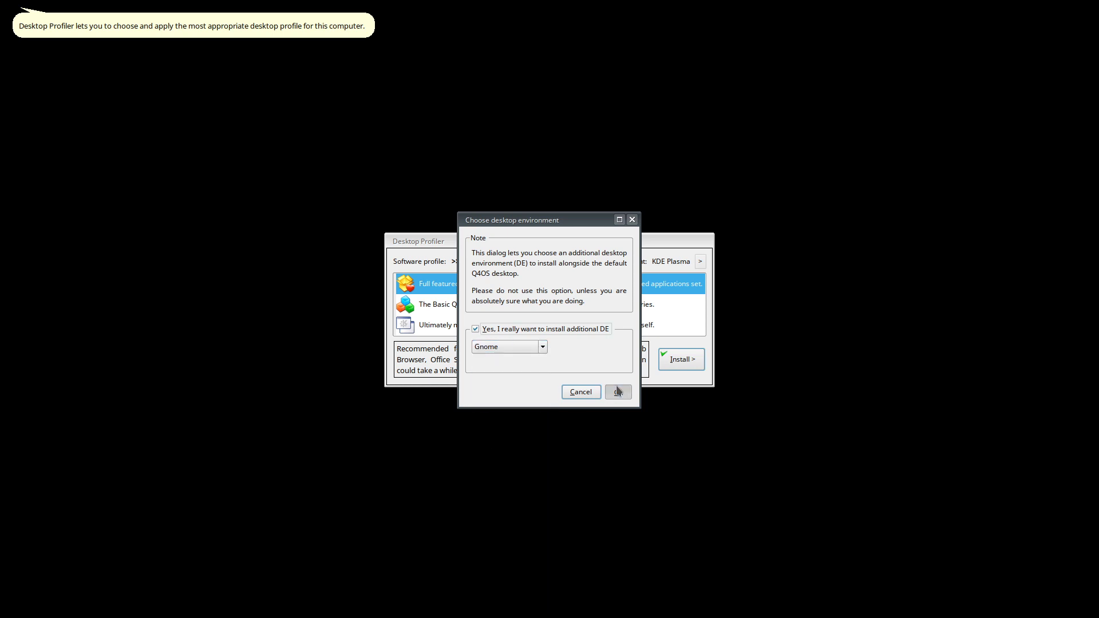
pyautogui.click(617, 392)
# Step: Change the additional desktop environment in the Desktop Profiler to Mate
pyautogui.click(700, 262)
pyautogui.click(535, 347)
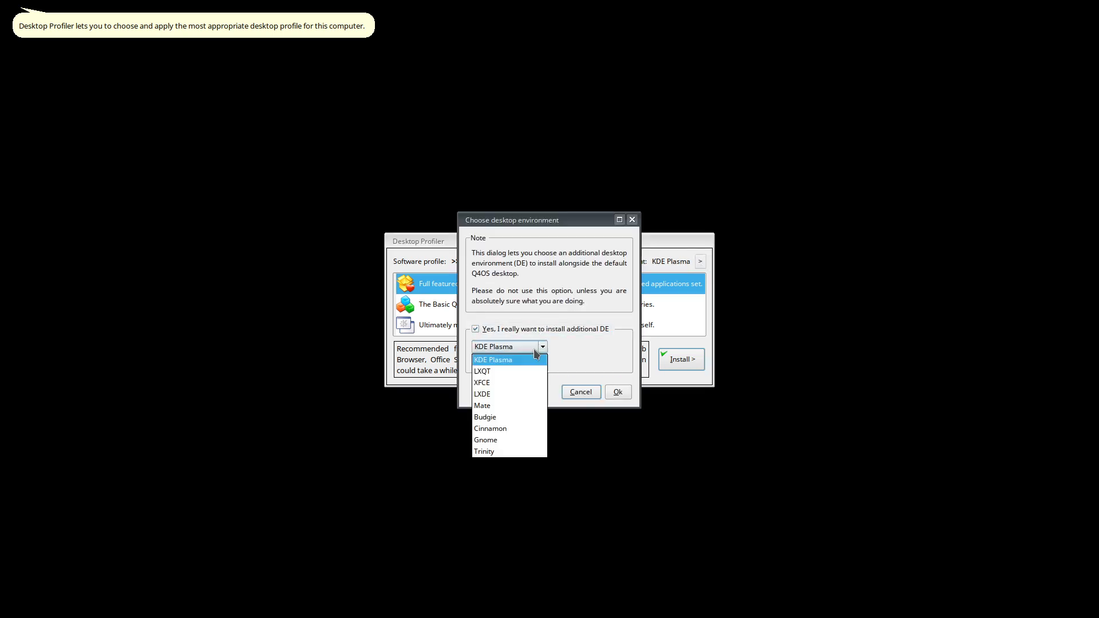
pyautogui.click(503, 406)
pyautogui.click(618, 392)
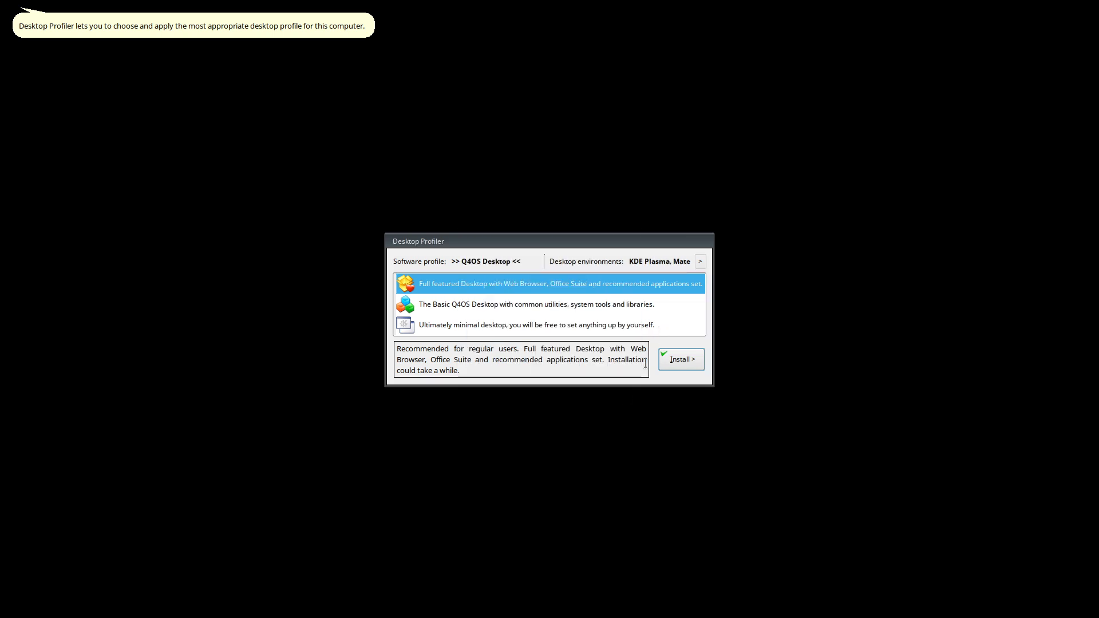
# Step: Set the additional desktop environment to Gnome alongside KDE Plasma and start installing the profile
pyautogui.click(697, 265)
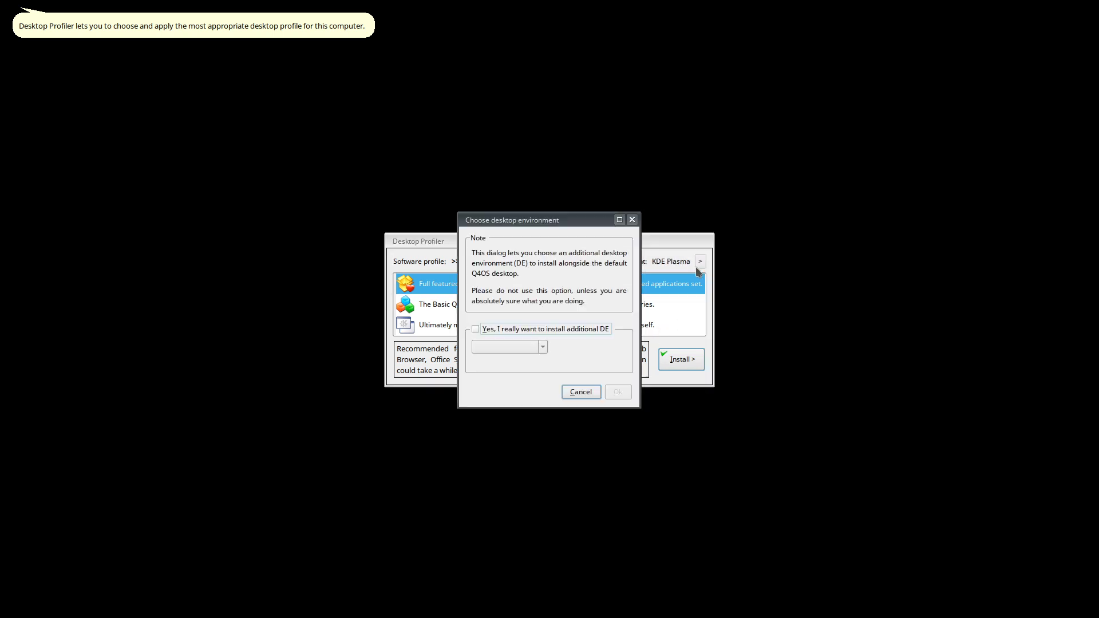
pyautogui.click(542, 331)
pyautogui.click(528, 348)
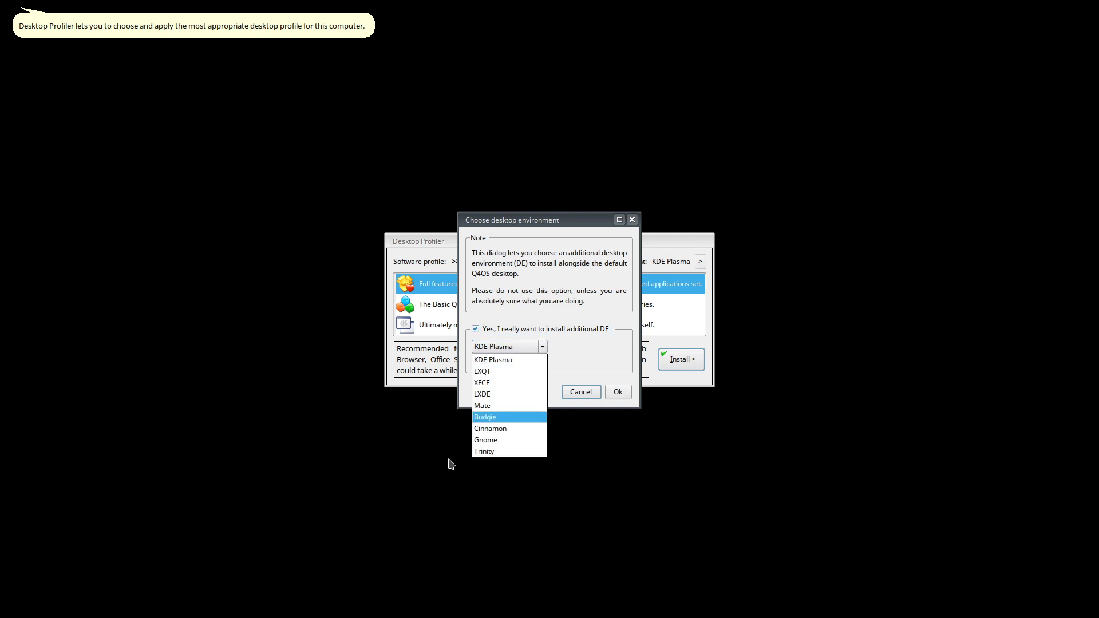
pyautogui.click(505, 439)
pyautogui.click(618, 392)
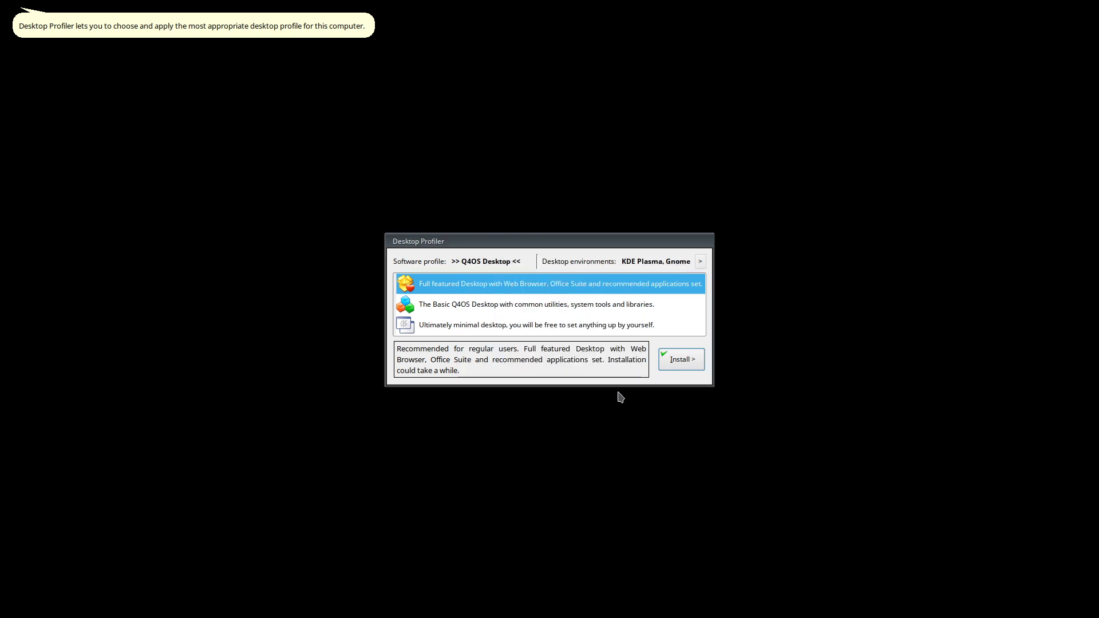
pyautogui.click(662, 366)
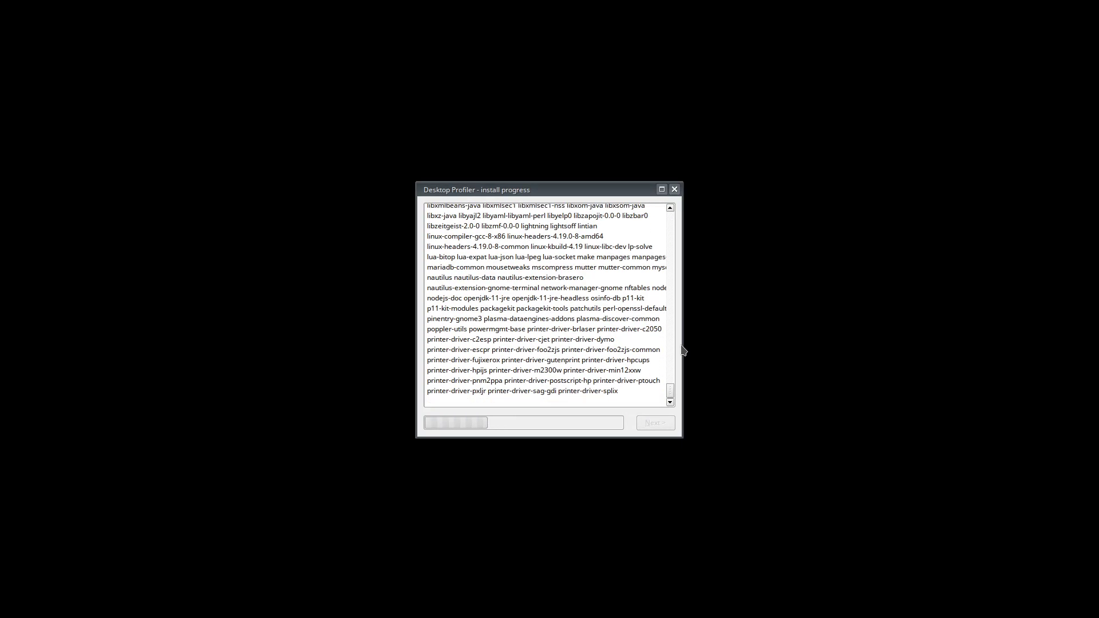
# Step: Enlarge and reposition the install progress window so that the full package log lines can be read
pyautogui.moveTo(688, 353); pyautogui.dragTo(888, 314)
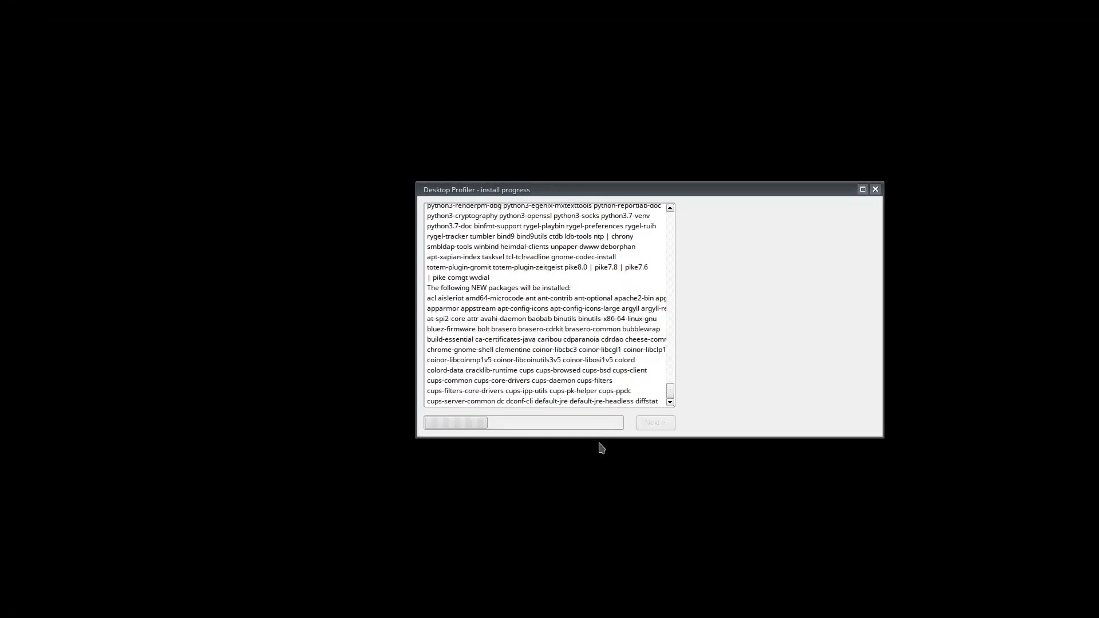
pyautogui.moveTo(601, 437); pyautogui.dragTo(534, 541)
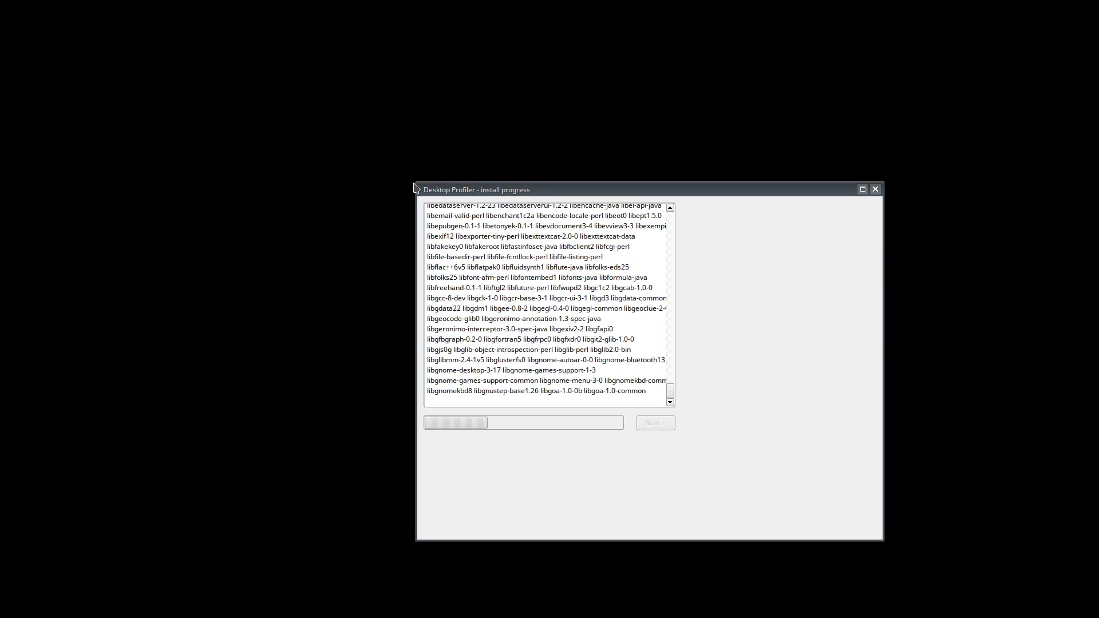
pyautogui.moveTo(413, 181); pyautogui.dragTo(178, 122)
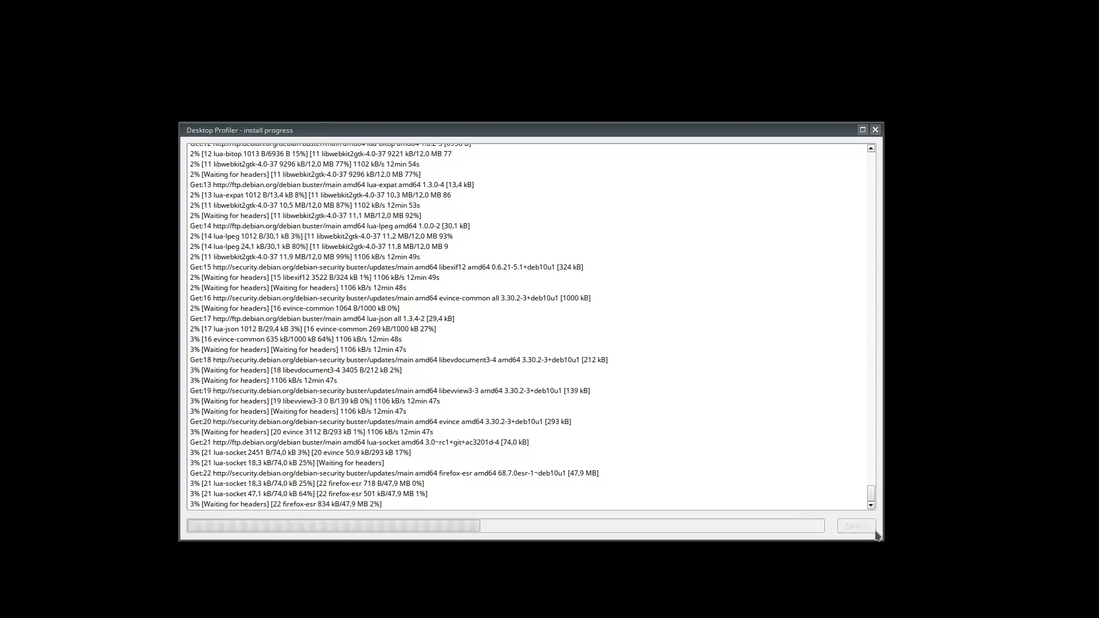
pyautogui.moveTo(883, 539); pyautogui.dragTo(359, 432)
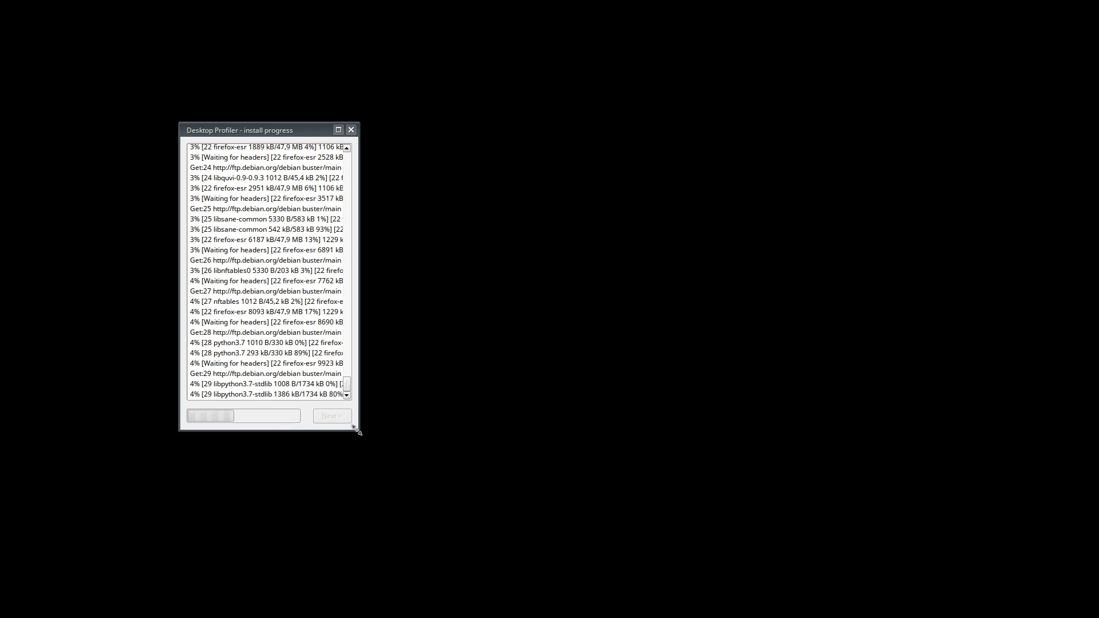
pyautogui.moveTo(354, 428); pyautogui.dragTo(1014, 529)
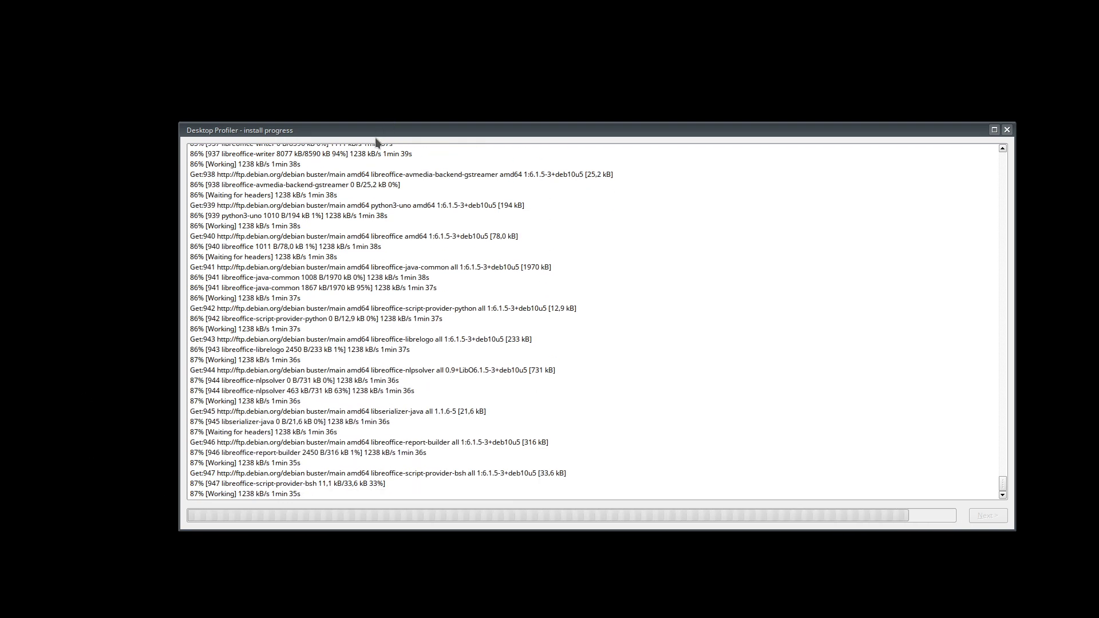
pyautogui.moveTo(378, 129); pyautogui.dragTo(287, 102)
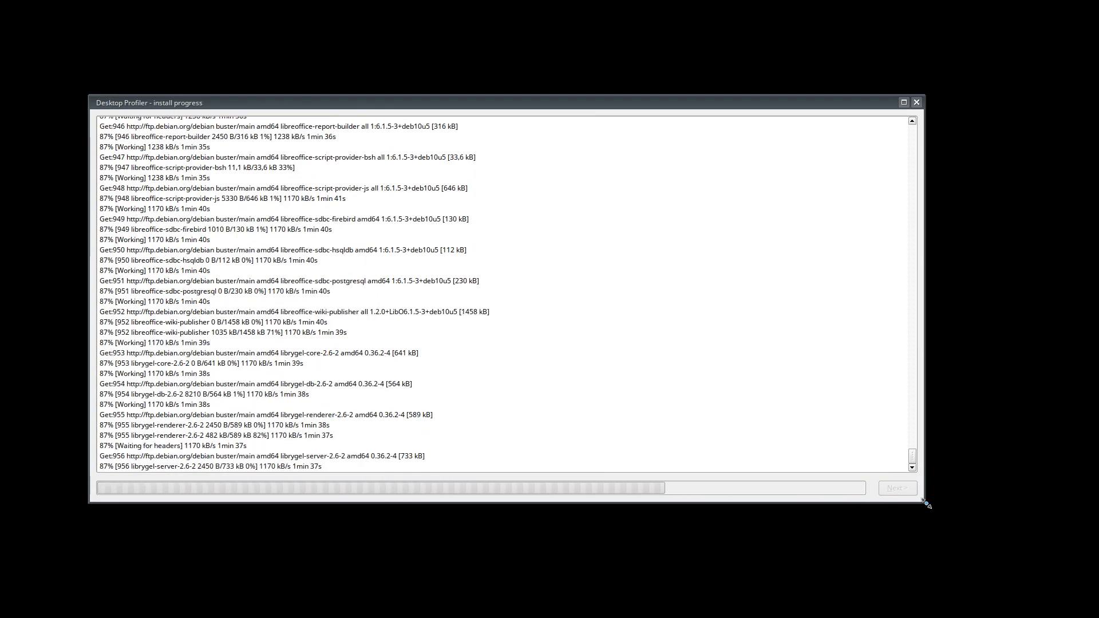
pyautogui.moveTo(923, 502)
pyautogui.mouseDown()
pyautogui.moveTo(824, 346)
pyautogui.moveTo(932, 486)
pyautogui.mouseUp()
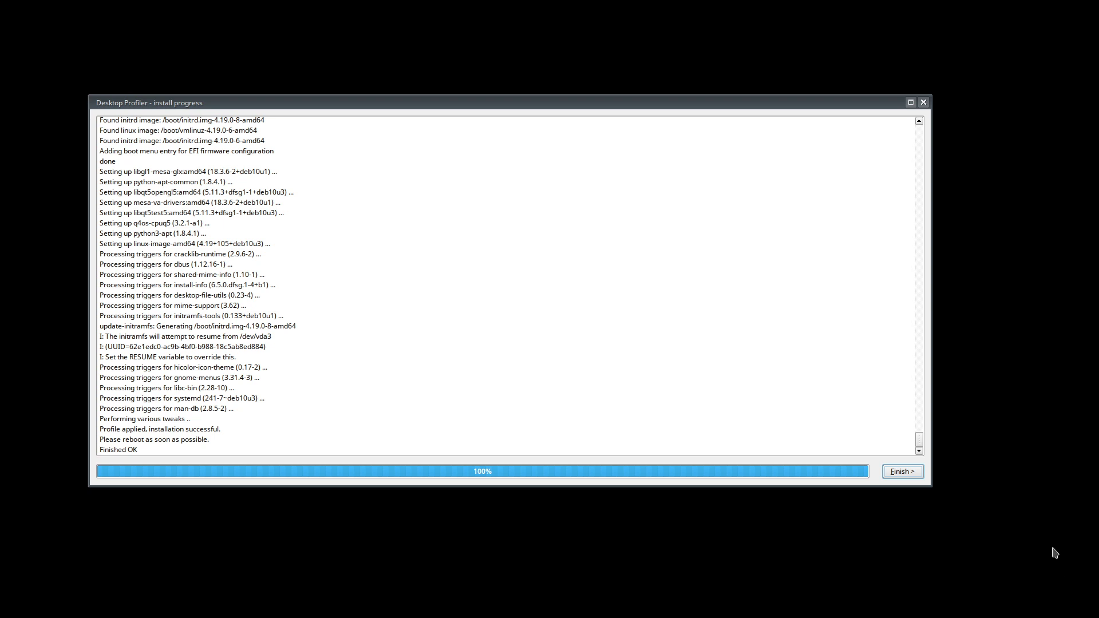
# Step: Finish the completed profile setup with a reboot and log in to the Plasma session with the account password
pyautogui.click(919, 475)
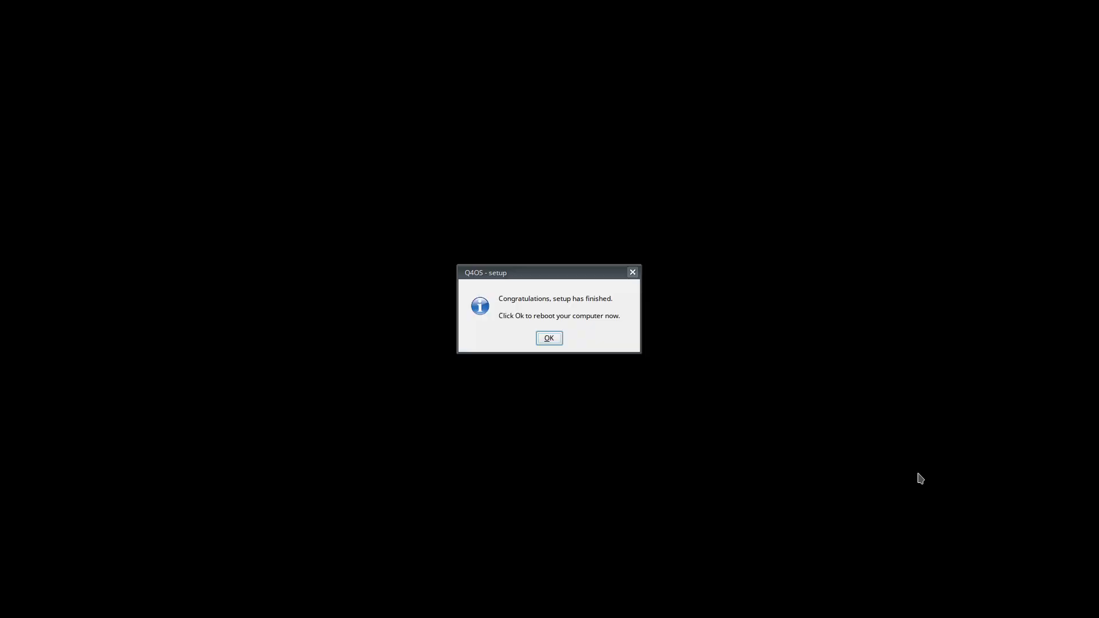
pyautogui.click(549, 338)
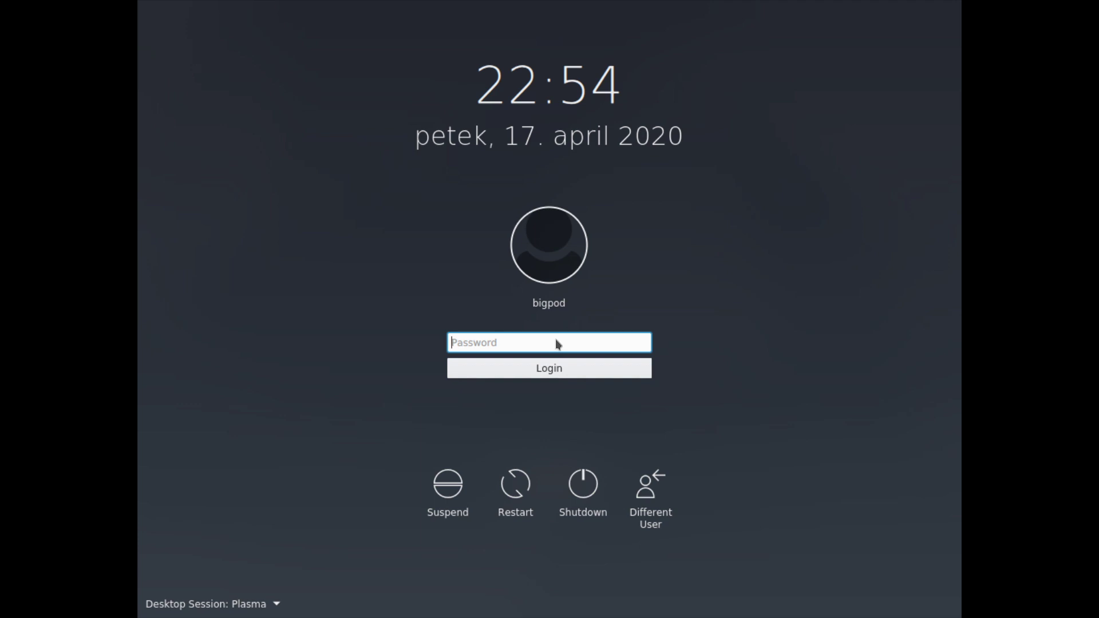
pyautogui.write('••••')
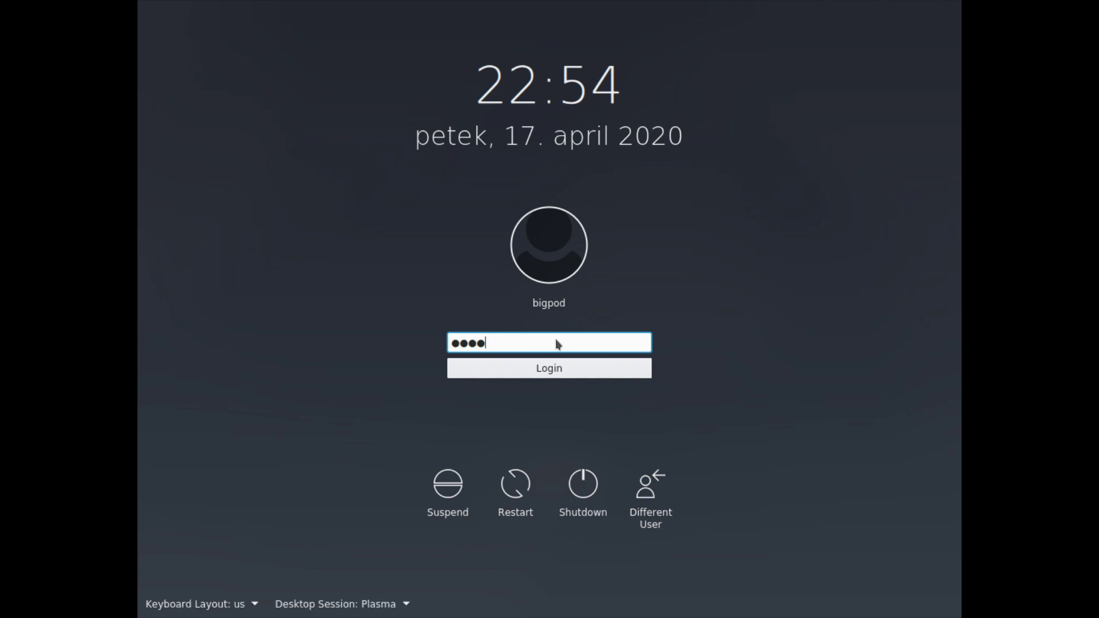
pyautogui.press('Return')
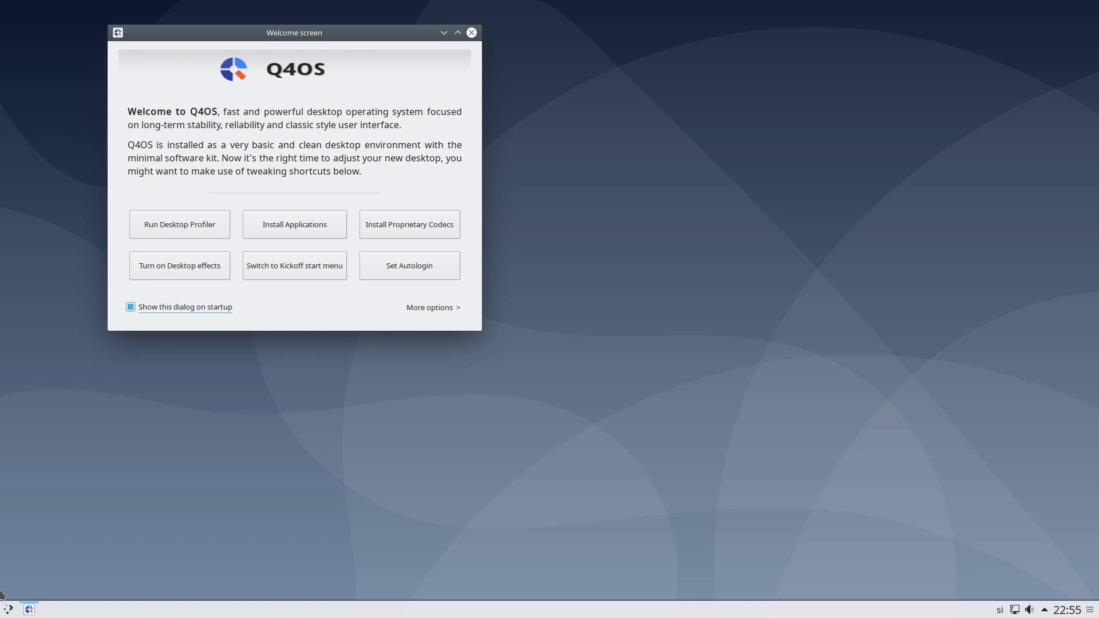
# Step: Browse the start menu's application categories, examining the Mathematics and Science groups under Education
pyautogui.click(8, 610)
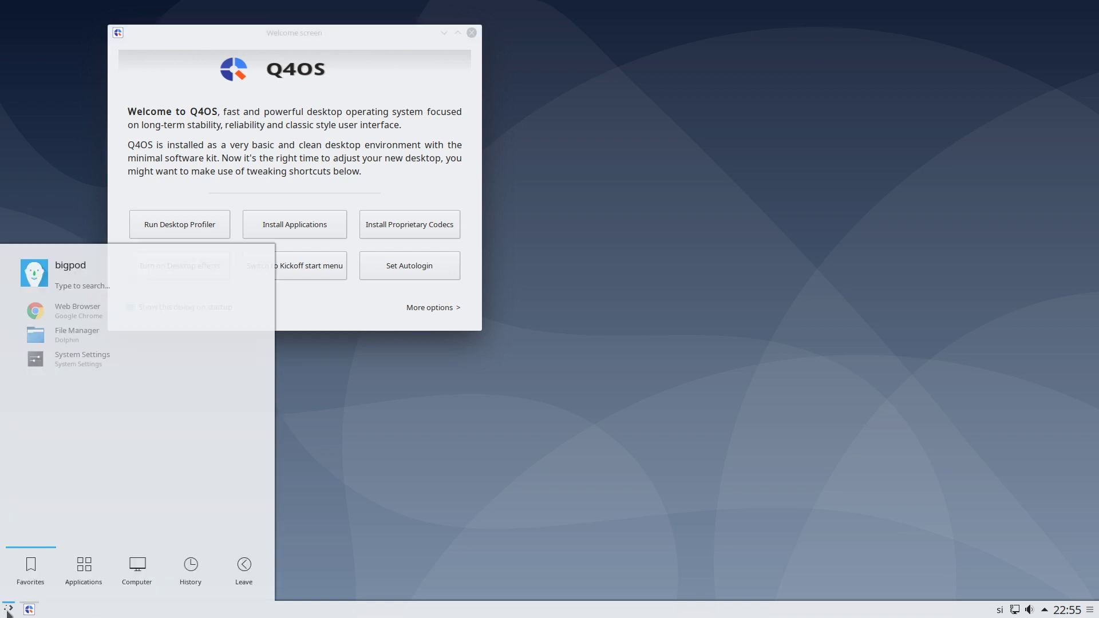
pyautogui.click(91, 553)
pyautogui.click(46, 564)
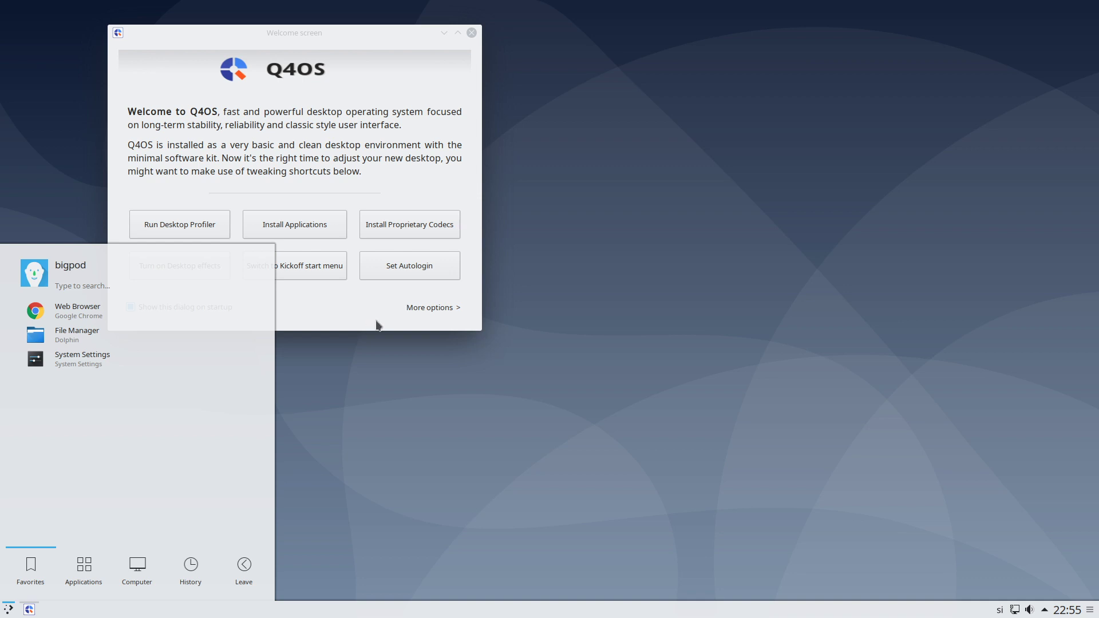
pyautogui.click(318, 294)
pyautogui.click(5, 612)
pyautogui.moveTo(89, 571)
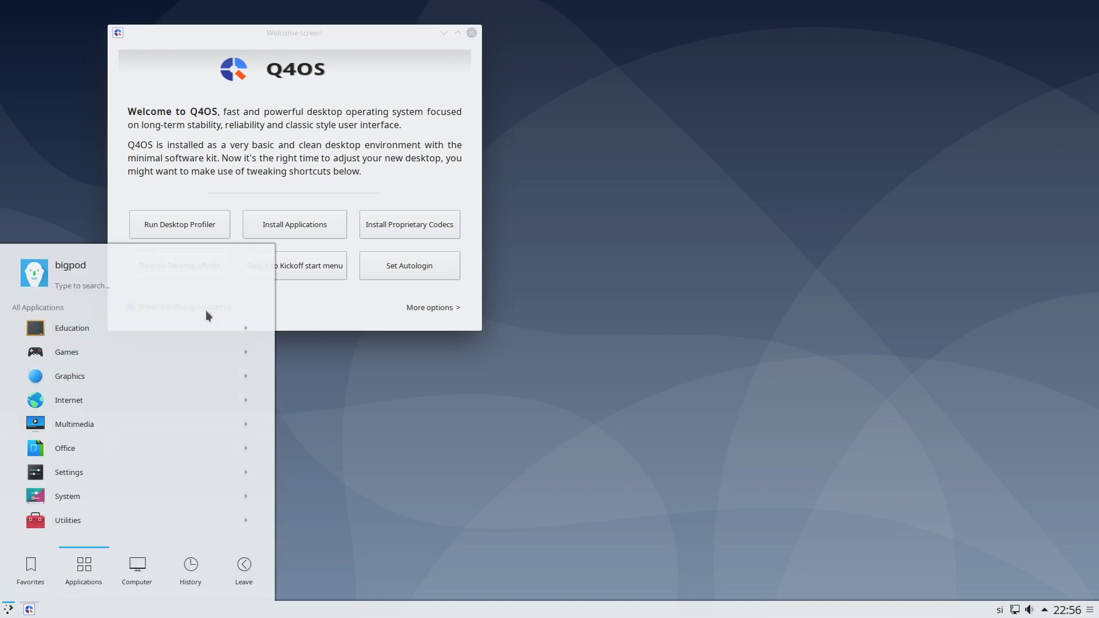
pyautogui.click(192, 327)
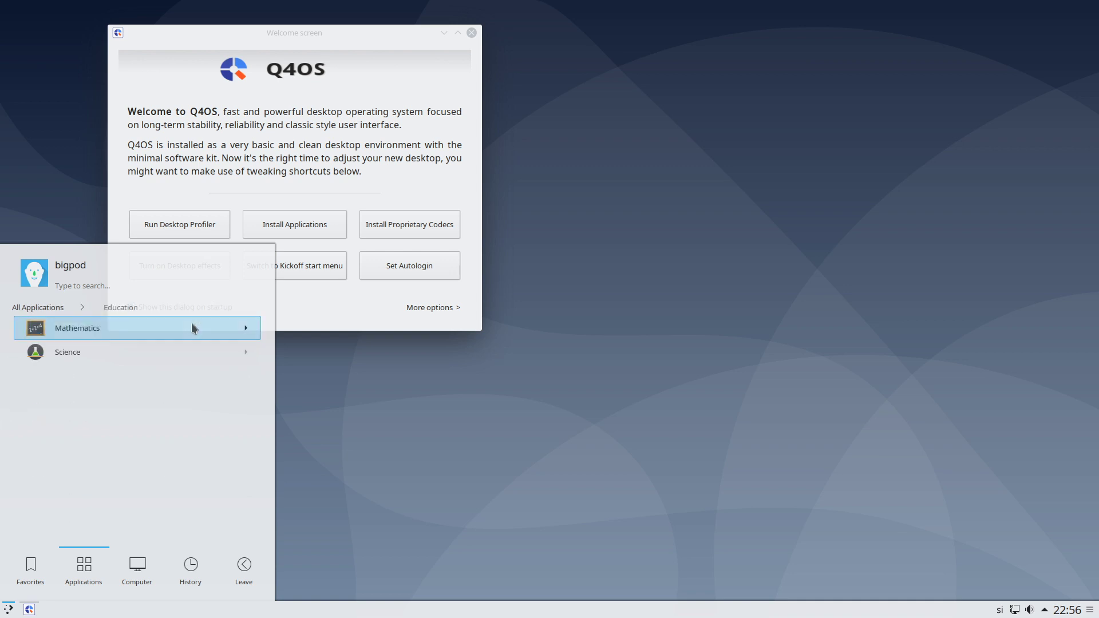
pyautogui.click(186, 334)
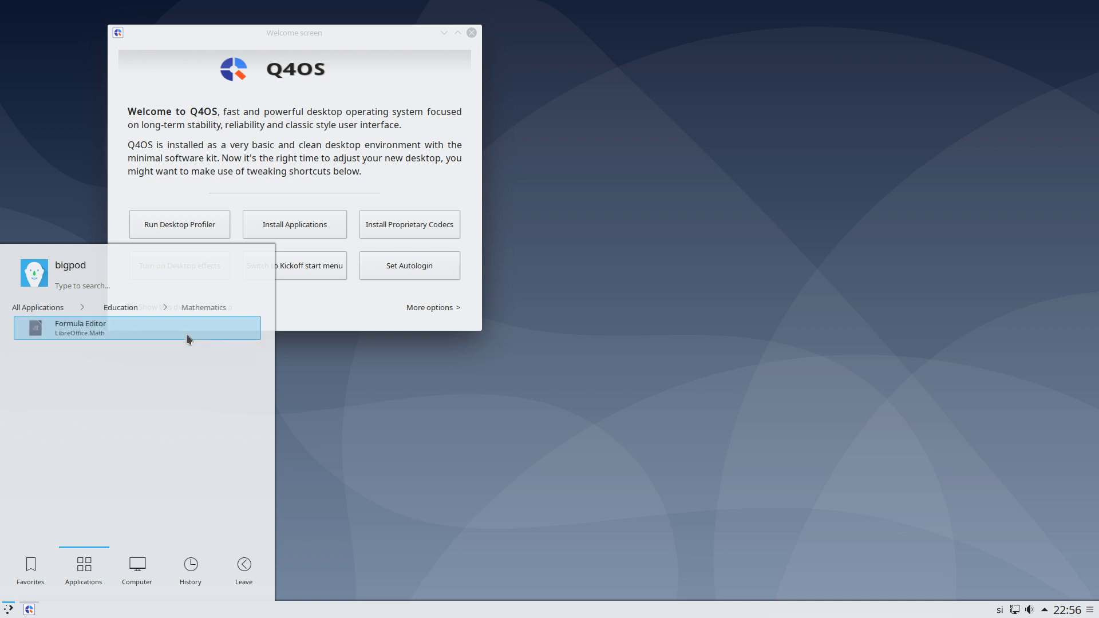
pyautogui.click(109, 306)
pyautogui.click(86, 329)
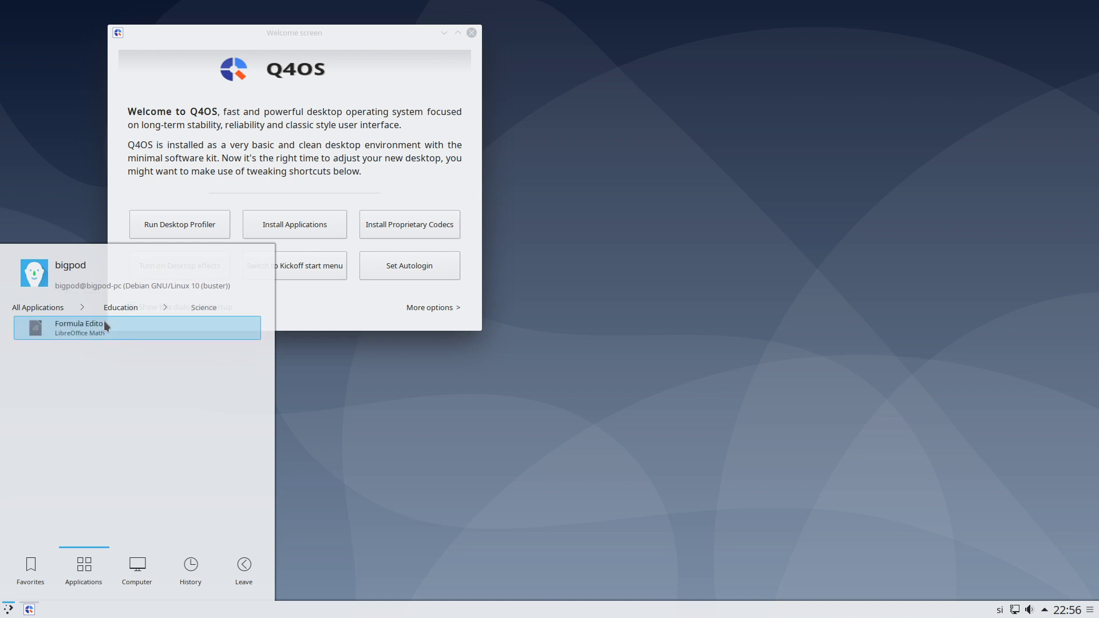
pyautogui.click(108, 307)
pyautogui.click(45, 307)
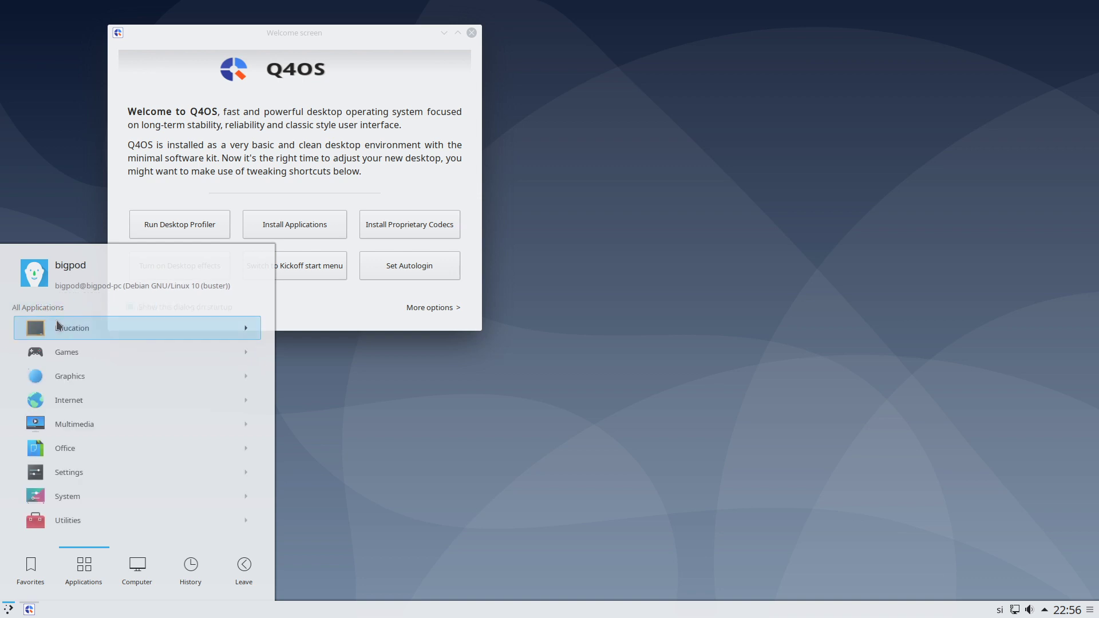
# Step: Examine the Arcade, Board Games, Card Games and Logic Games groups in the start menu's Games category
pyautogui.click(64, 351)
pyautogui.click(78, 328)
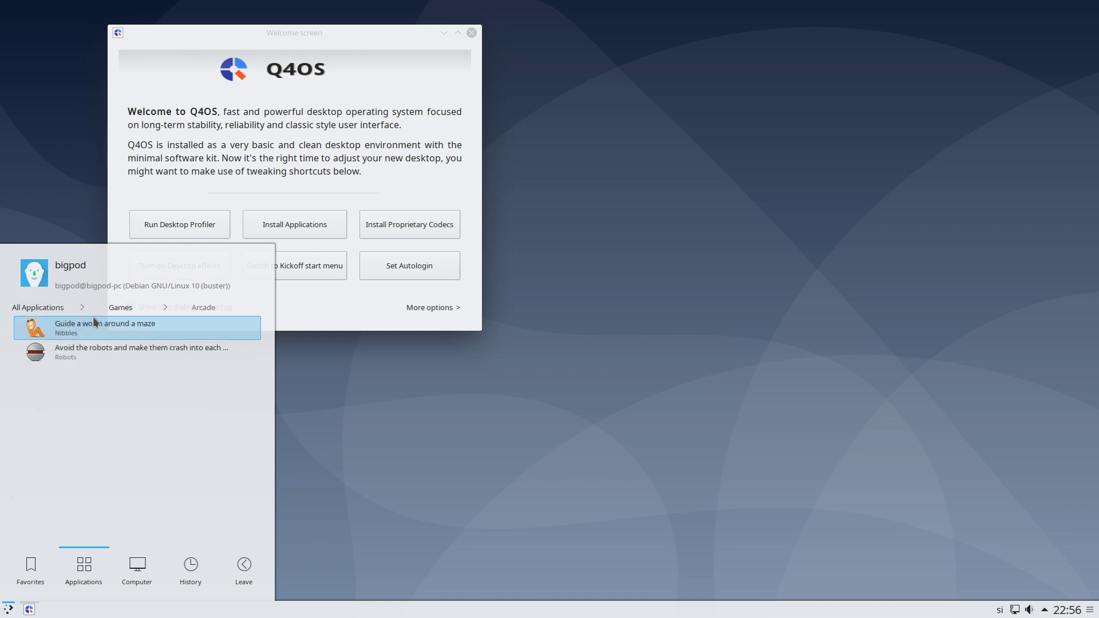
pyautogui.click(120, 308)
pyautogui.click(106, 349)
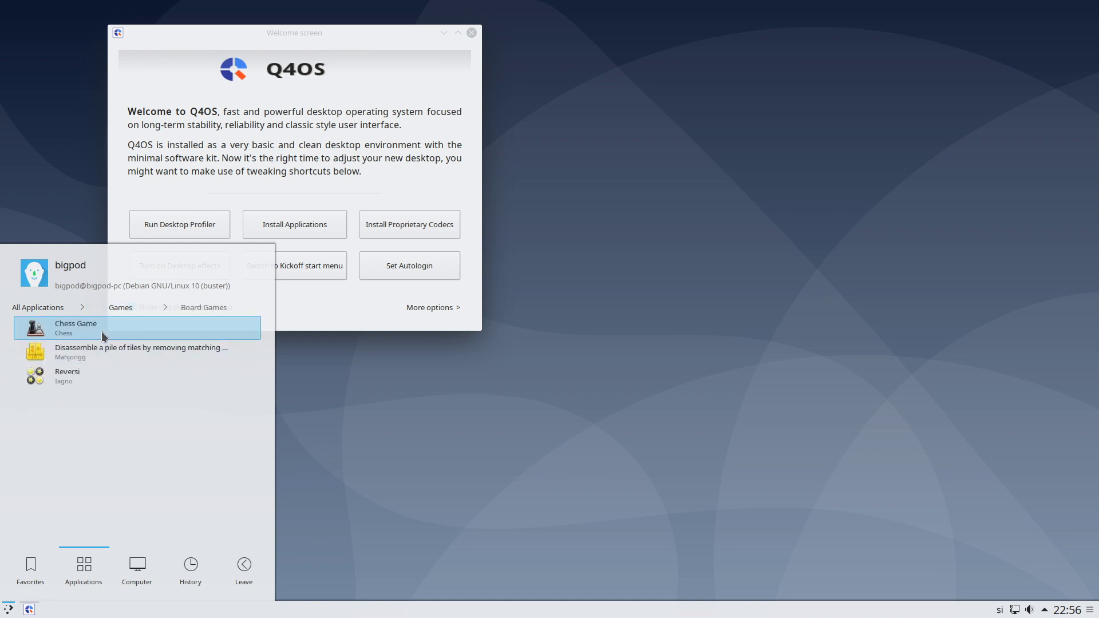
pyautogui.click(120, 307)
pyautogui.click(94, 375)
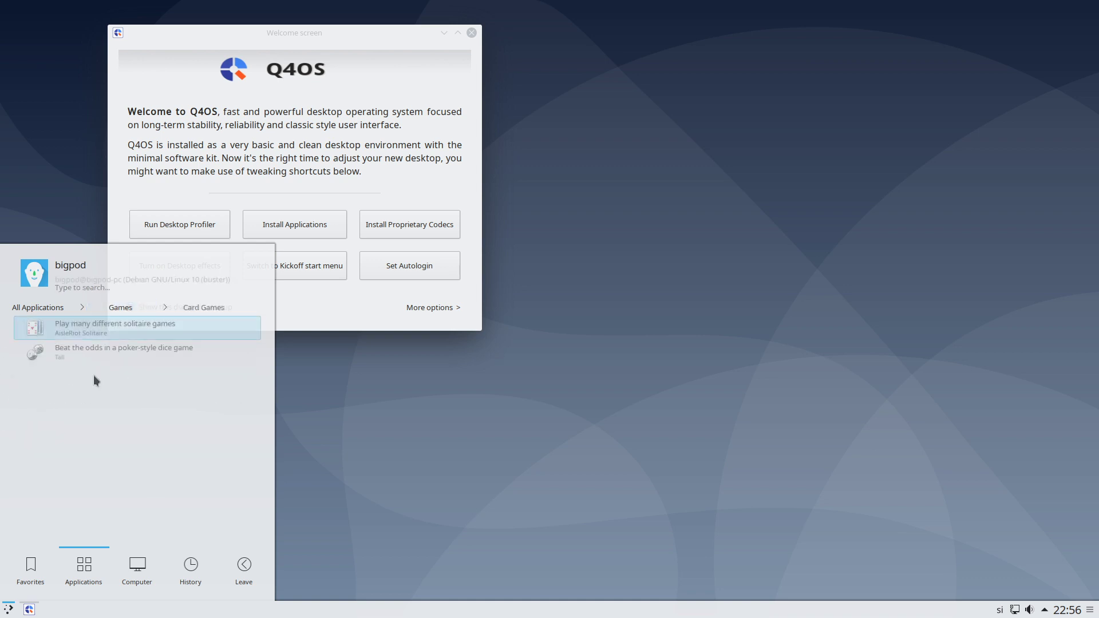
pyautogui.click(149, 310)
pyautogui.click(157, 393)
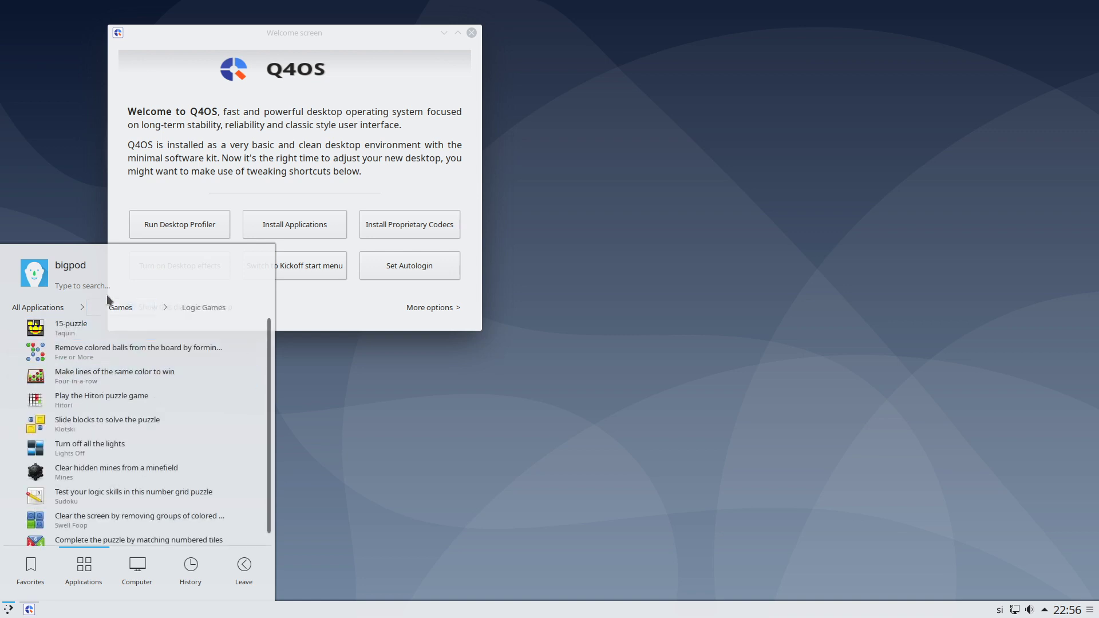
pyautogui.scroll(-1, 140, 342)
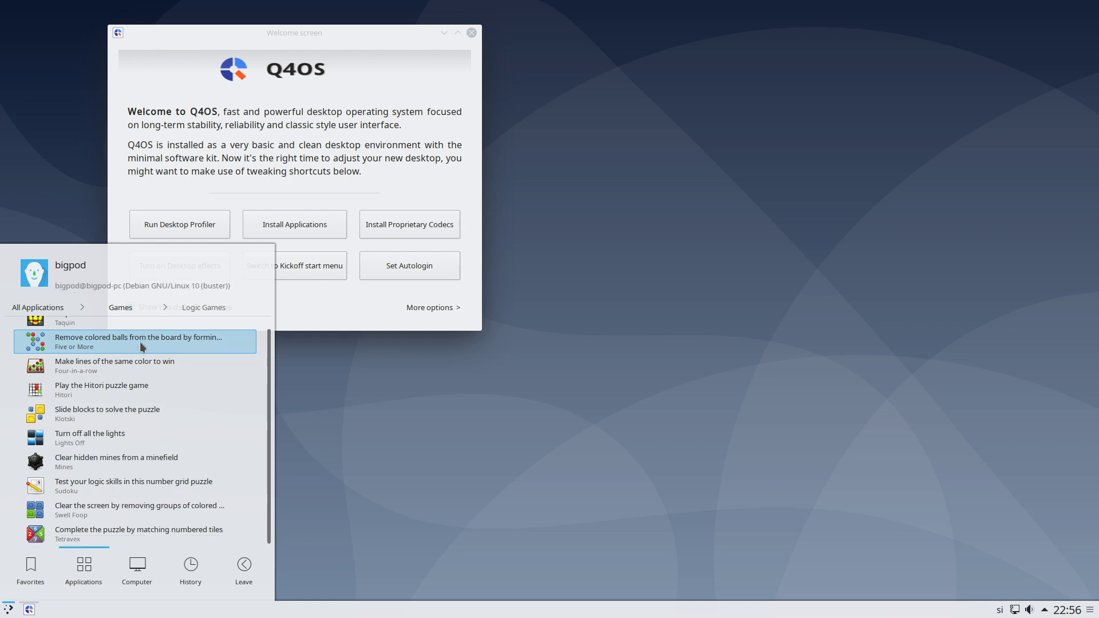
pyautogui.scroll(1, 142, 347)
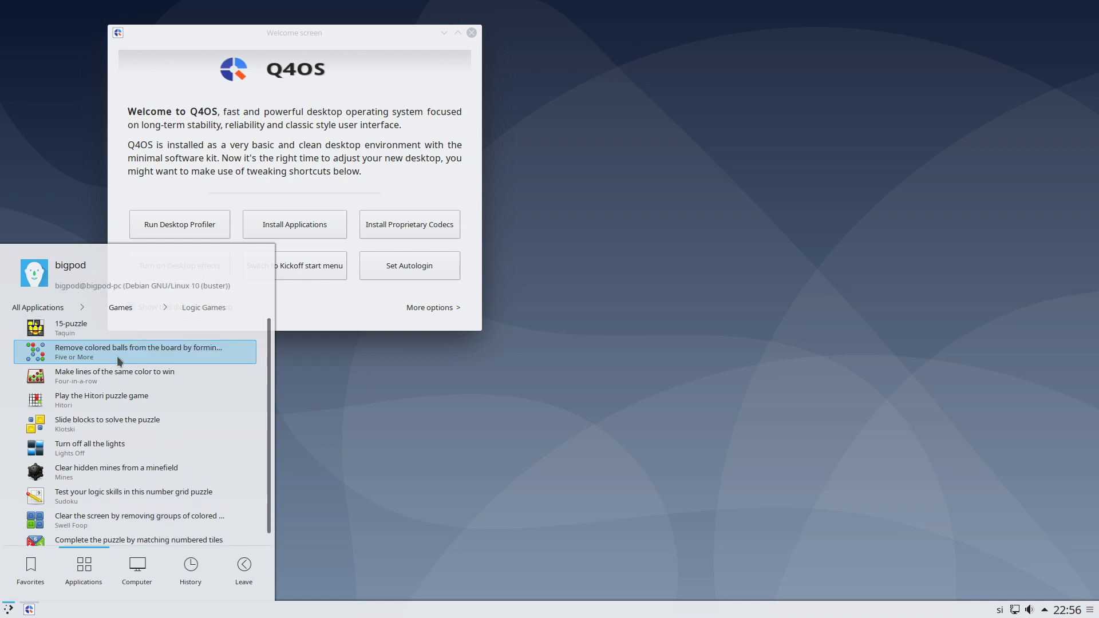
pyautogui.scroll(-1, 117, 356)
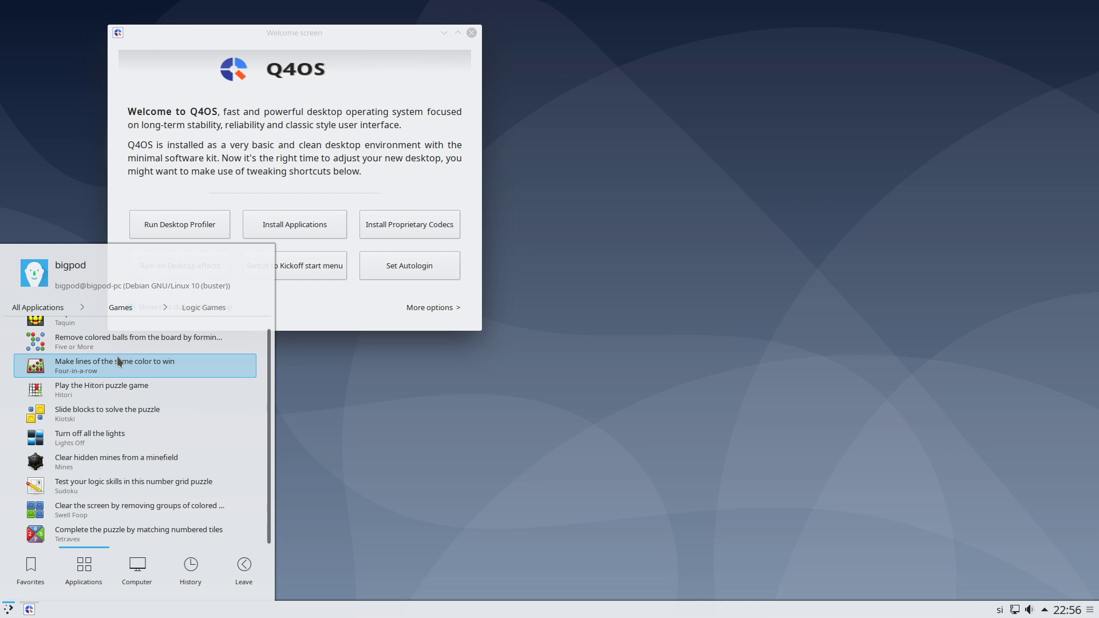
pyautogui.scroll(1, 117, 356)
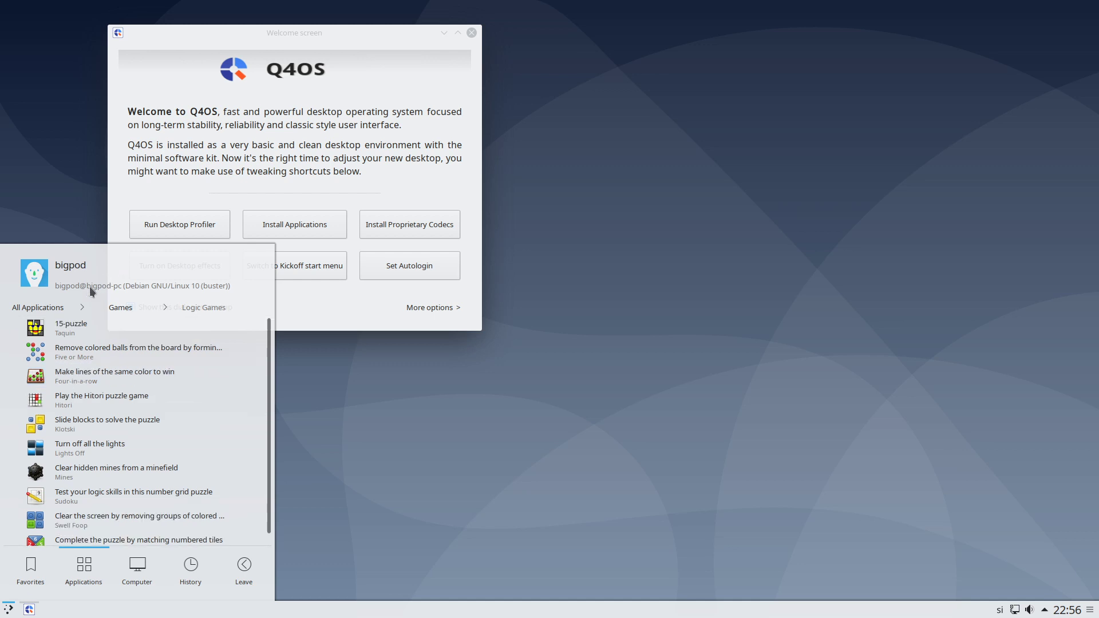
pyautogui.click(52, 307)
pyautogui.click(60, 357)
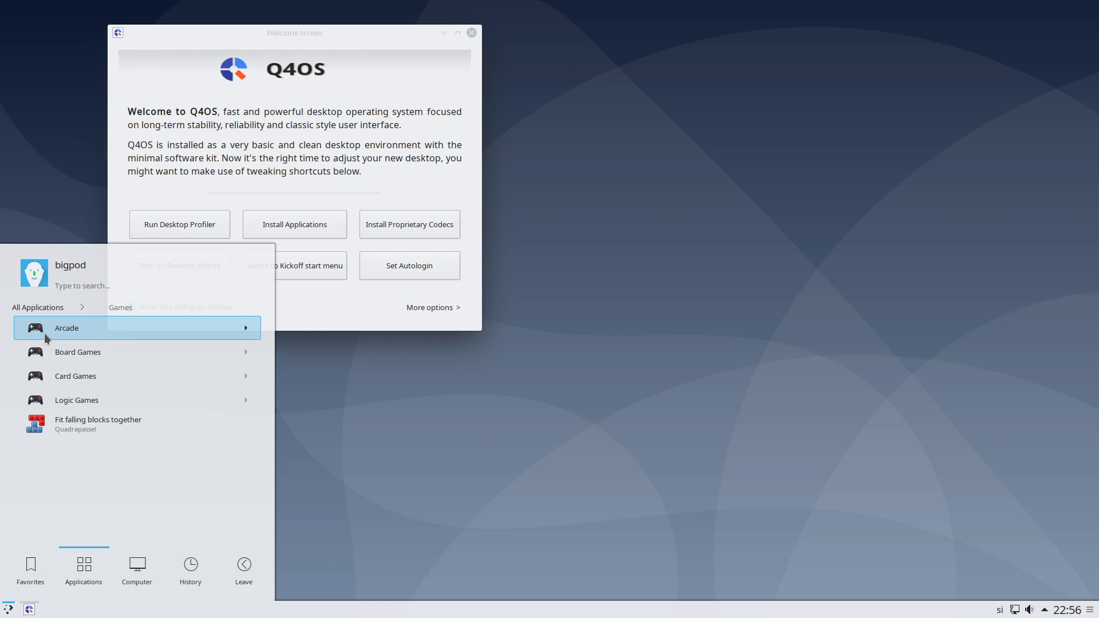
pyautogui.click(46, 307)
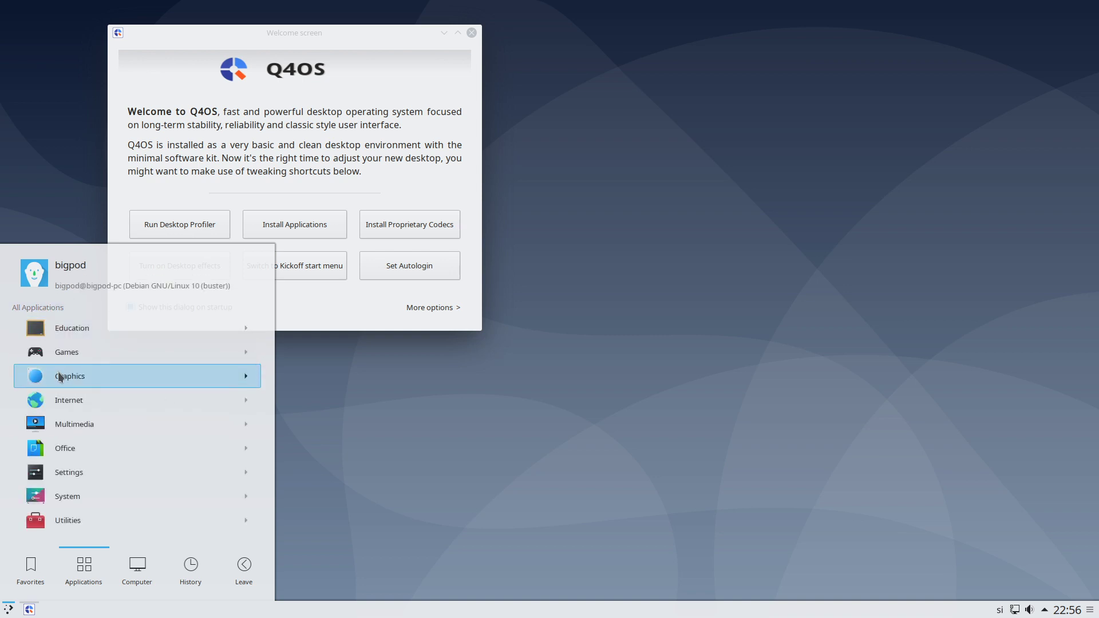
# Step: Examine the applications listed in the start menu's Graphics and Internet categories
pyautogui.click(58, 375)
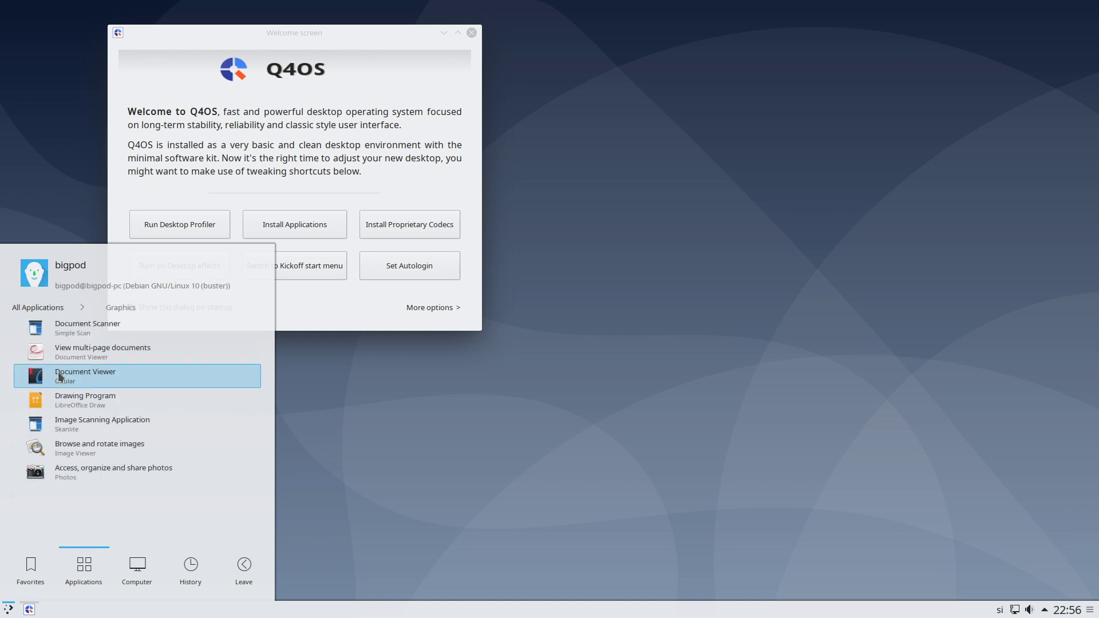
pyautogui.click(40, 310)
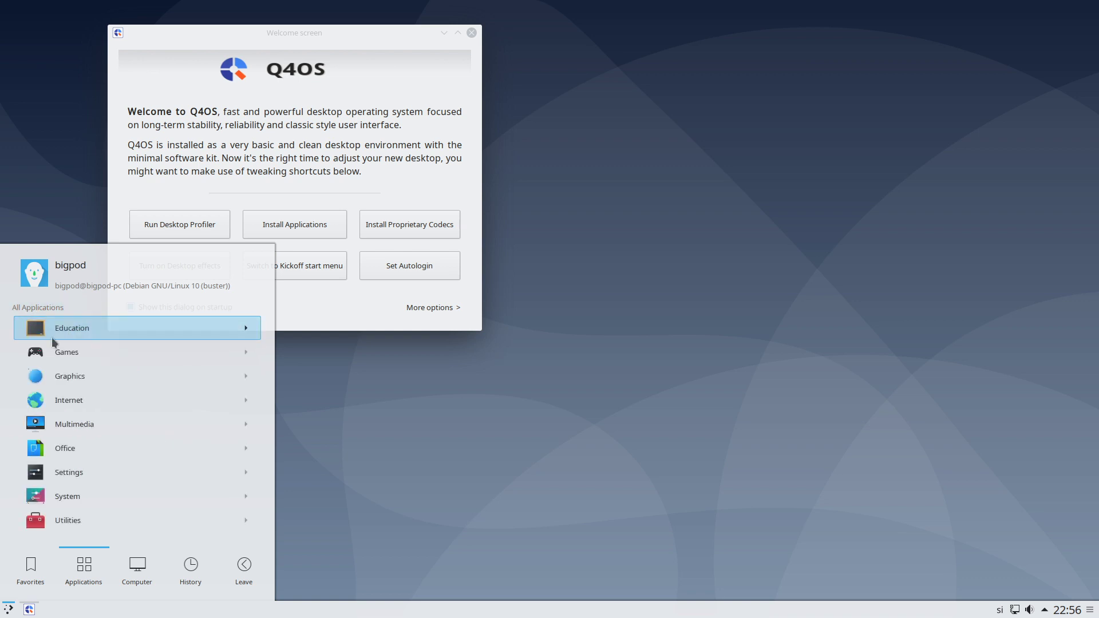
pyautogui.click(95, 408)
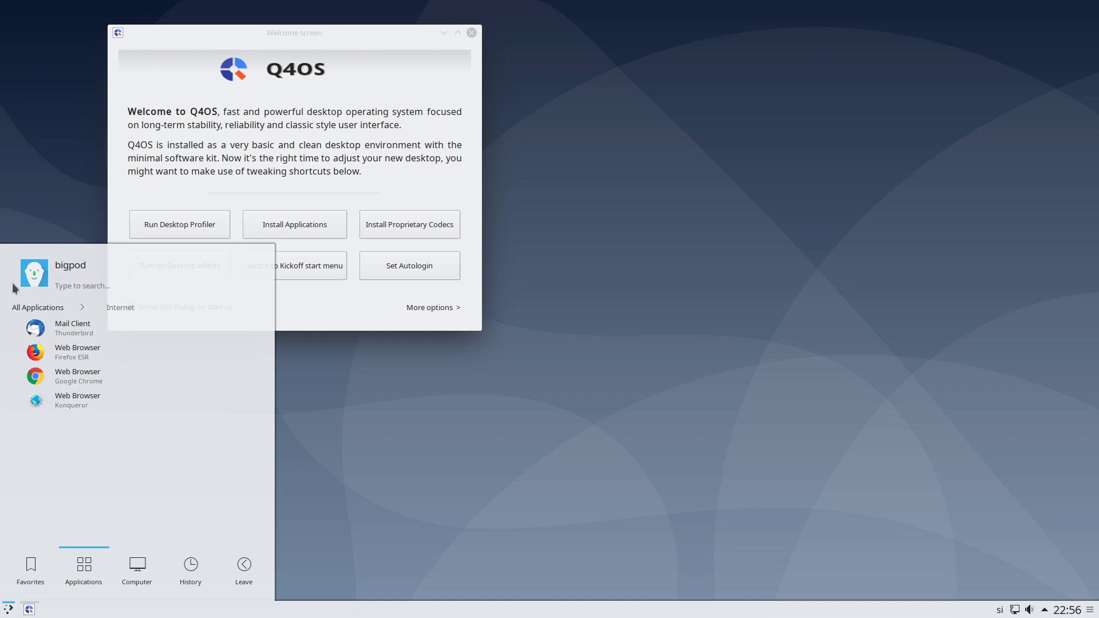
pyautogui.click(36, 307)
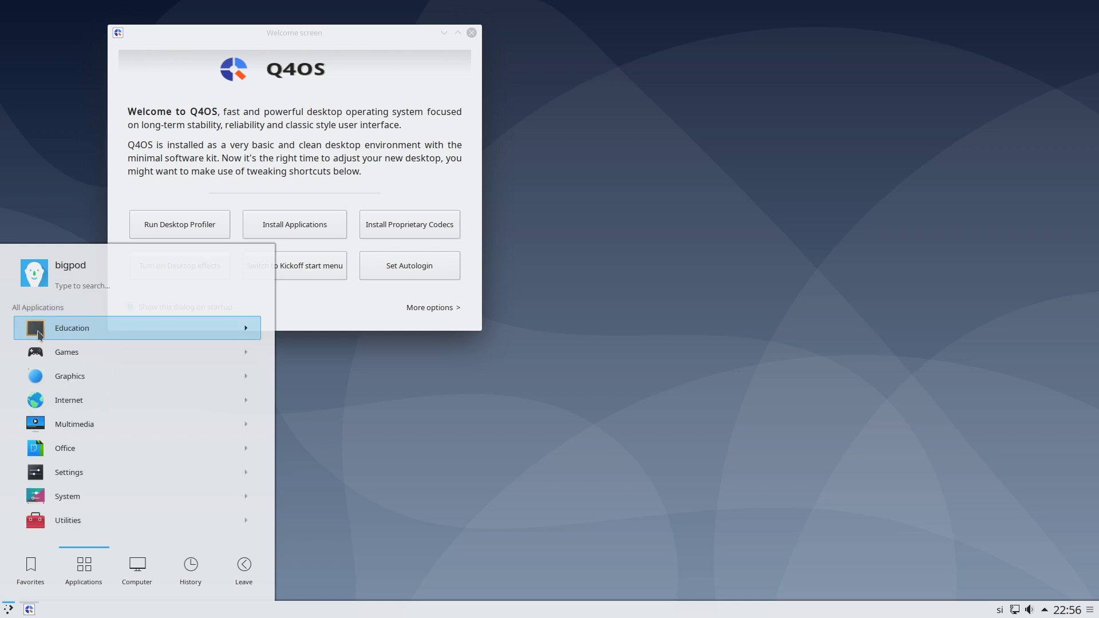
# Step: Open the Music player from the Multimedia category, view its start page and close it
pyautogui.click(87, 420)
pyautogui.click(87, 421)
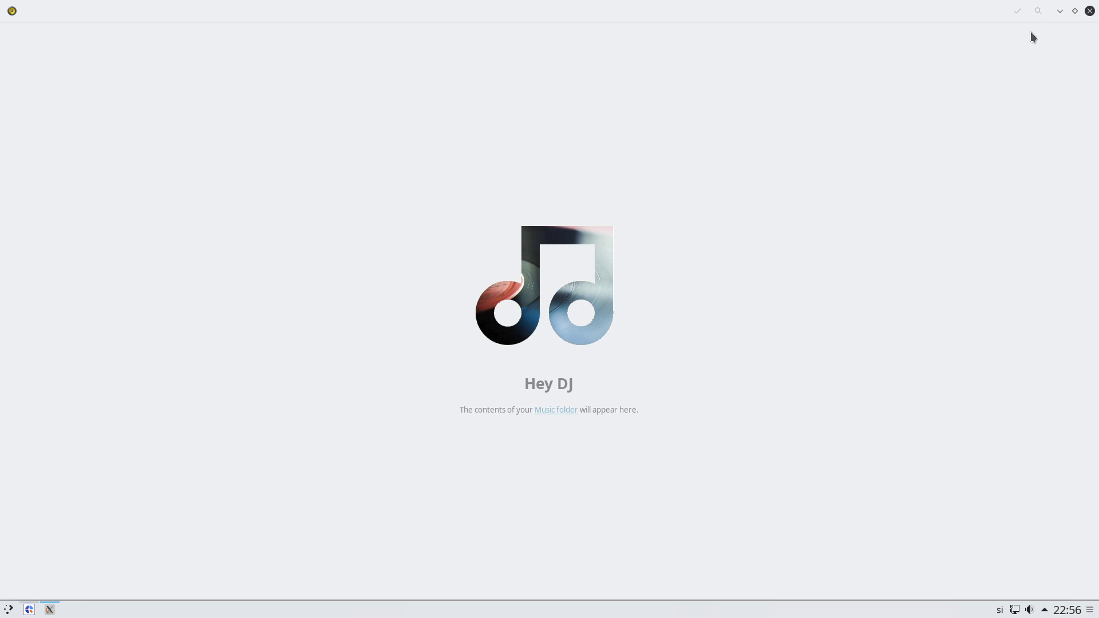
pyautogui.click(1089, 10)
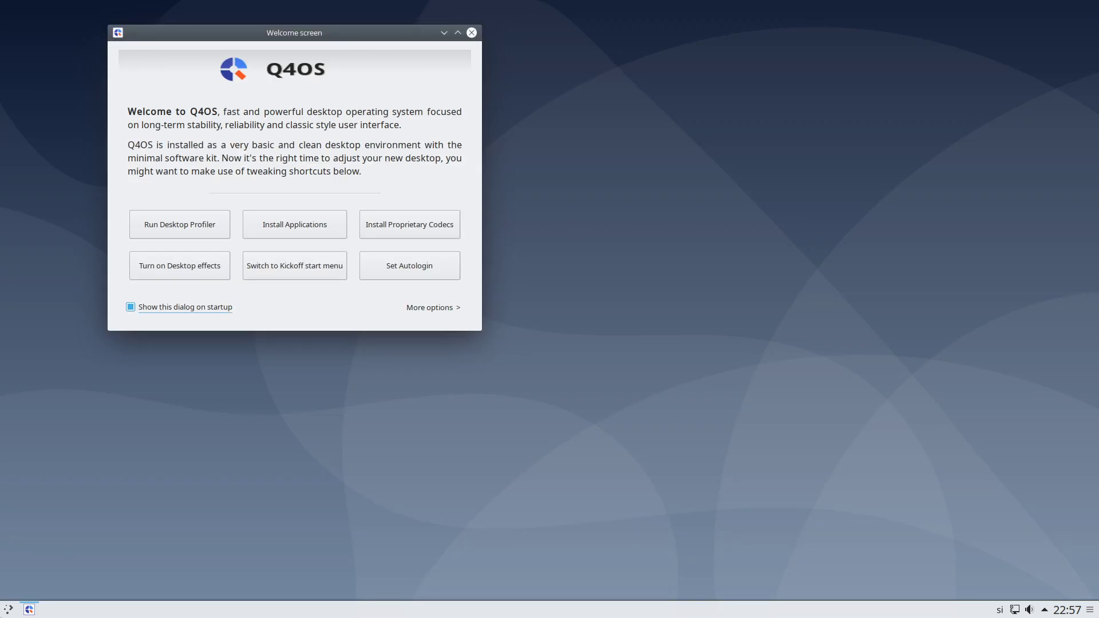
# Step: Reopen the start menu's application categories and examine the programs listed under Multimedia
pyautogui.press('super')
pyautogui.press('Escape')
pyautogui.click(8, 609)
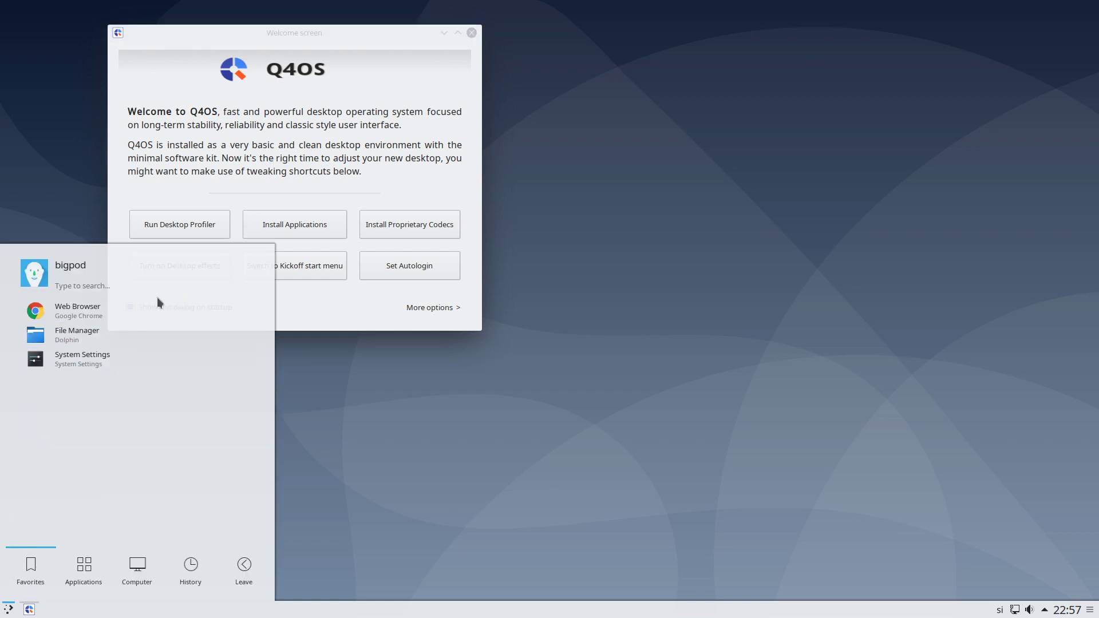
pyautogui.moveTo(129, 586)
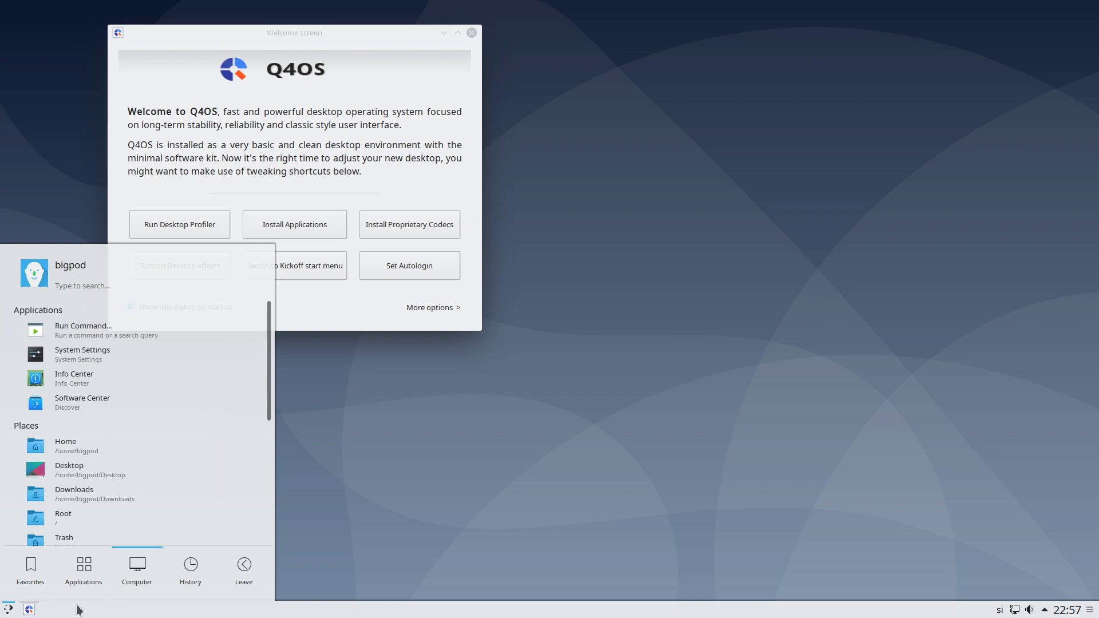
pyautogui.moveTo(84, 589)
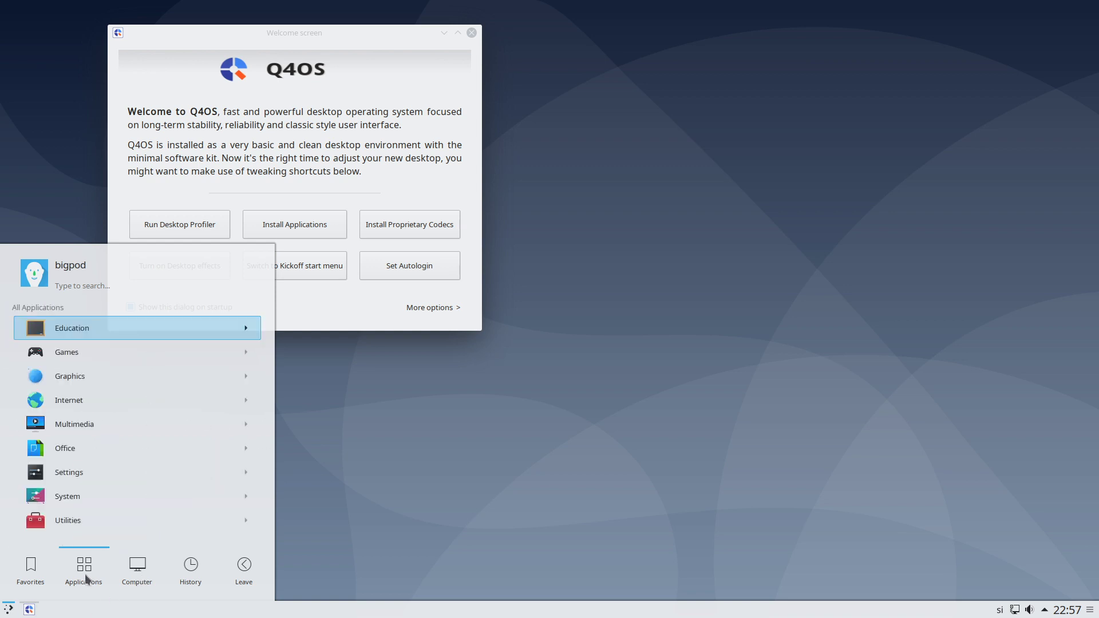
pyautogui.click(249, 353)
pyautogui.click(68, 307)
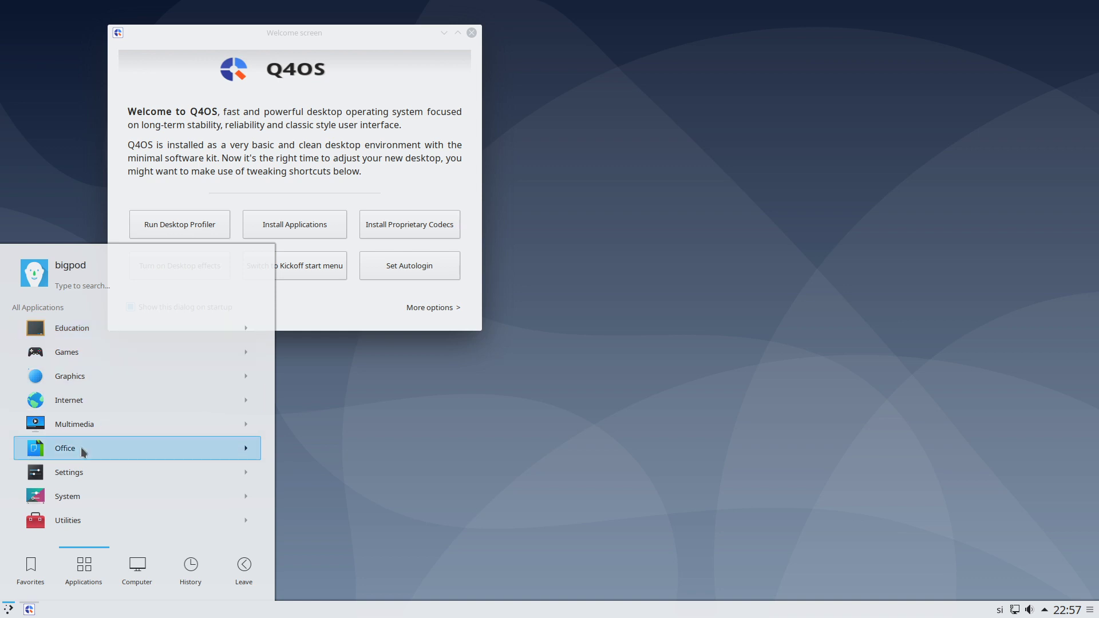
pyautogui.click(102, 429)
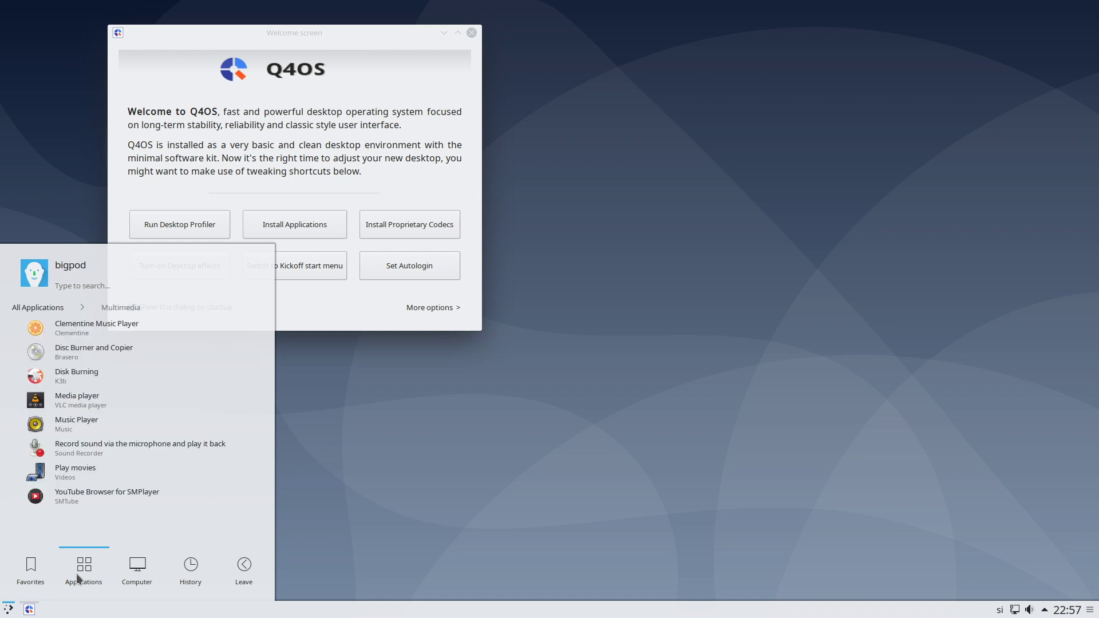
pyautogui.click(22, 309)
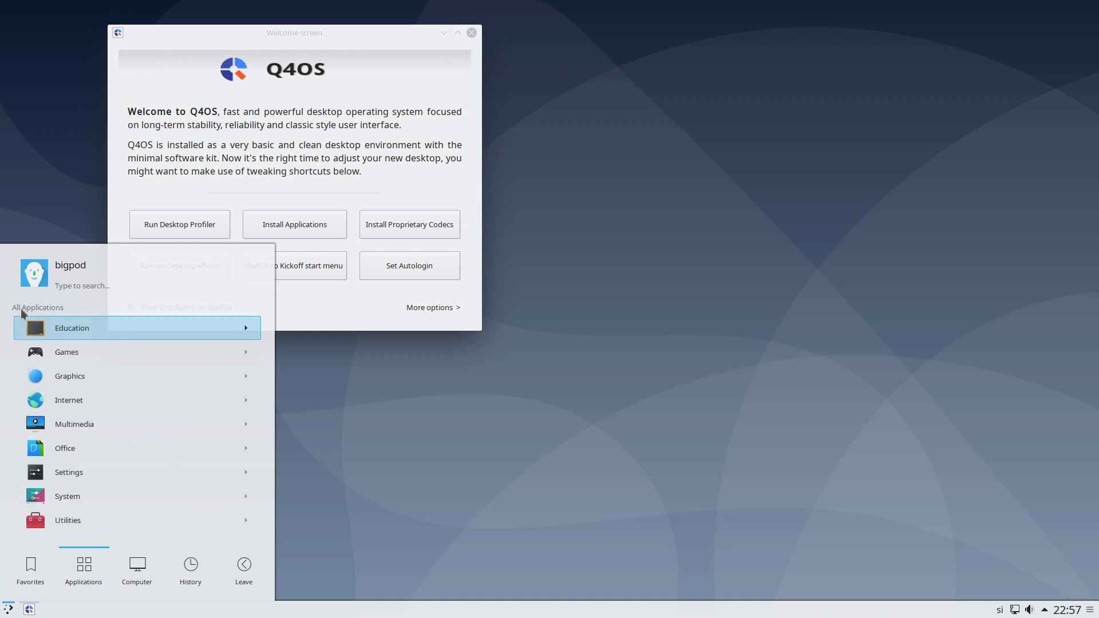
# Step: Examine the applications listed in the start menu's Office, Settings and System categories
pyautogui.click(32, 448)
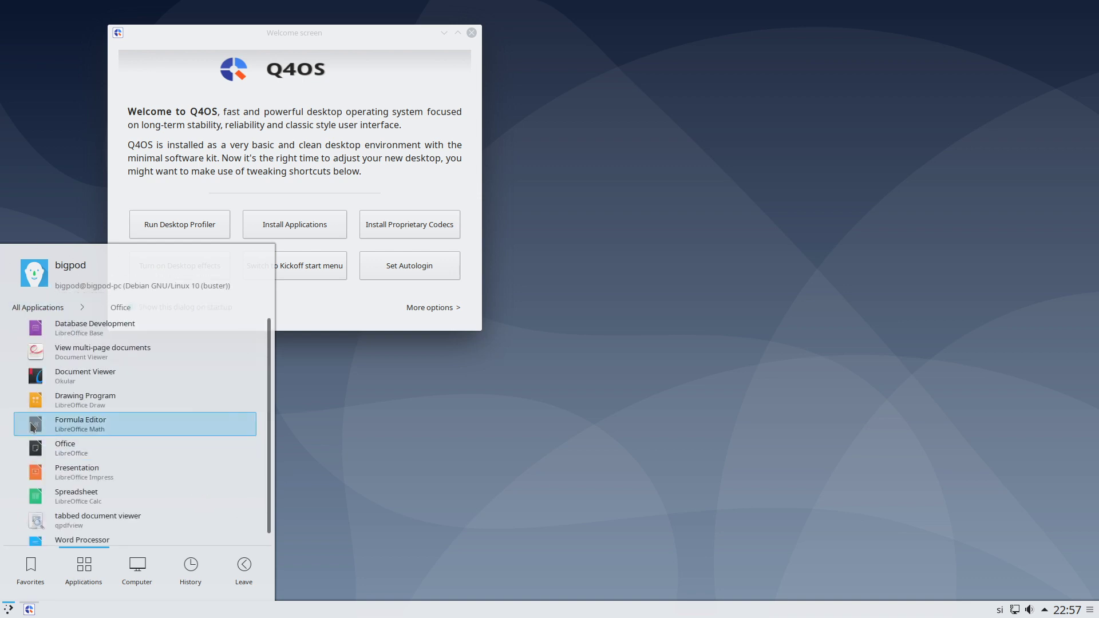
pyautogui.click(35, 308)
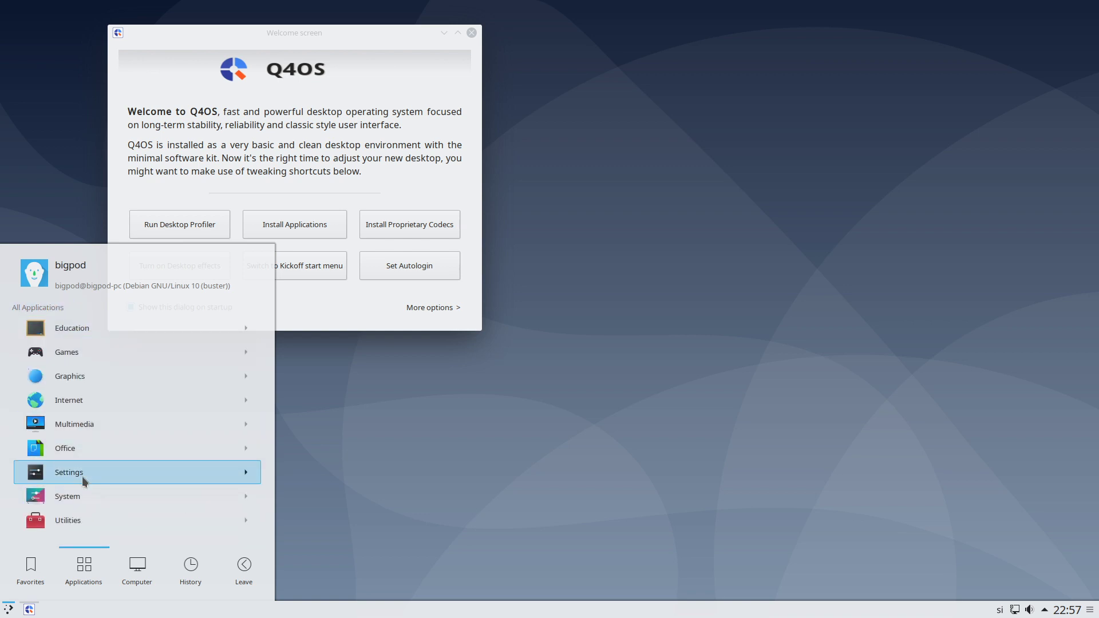
pyautogui.click(82, 477)
pyautogui.click(45, 307)
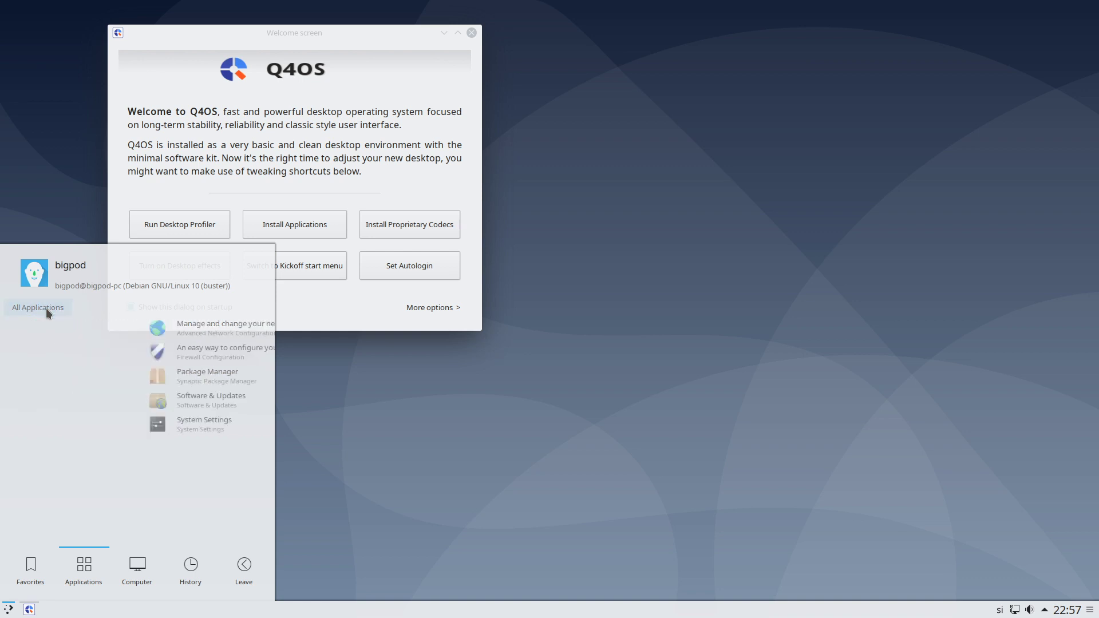
pyautogui.click(107, 503)
pyautogui.scroll(-5, 115, 424)
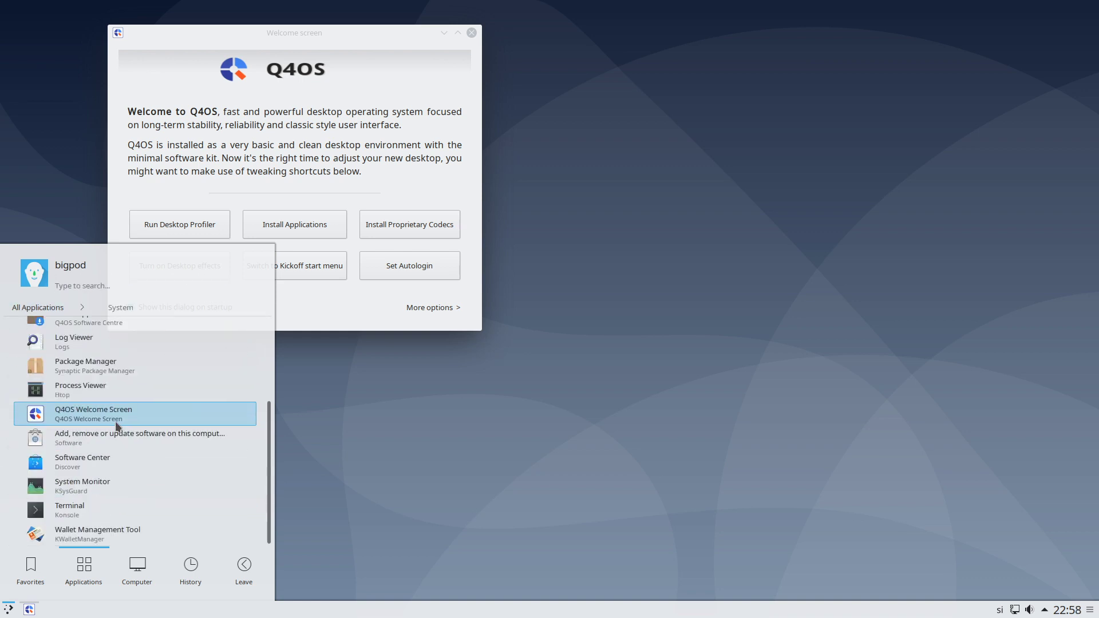
pyautogui.click(45, 308)
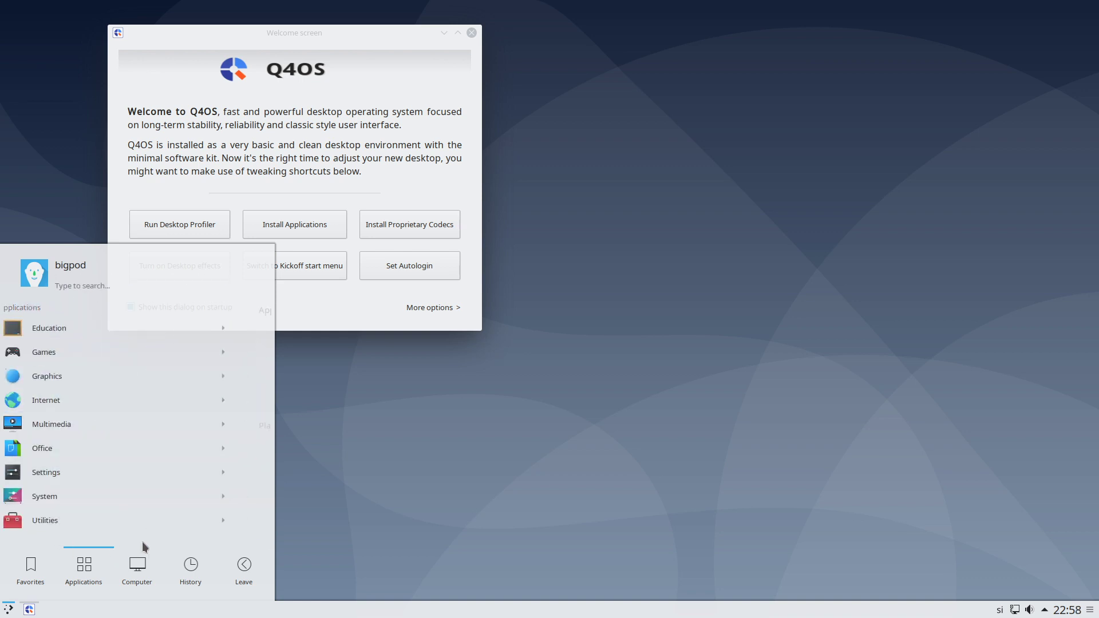
# Step: View the start menu's Computer entries, examine the Utilities category and close the menu
pyautogui.click(142, 557)
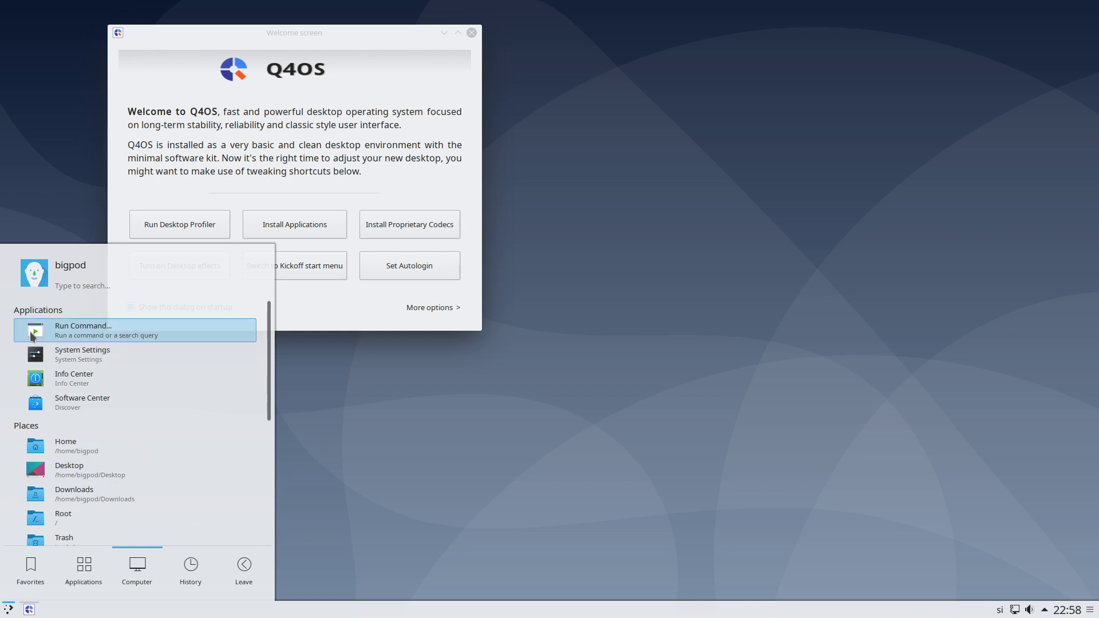
pyautogui.click(98, 589)
pyautogui.click(64, 515)
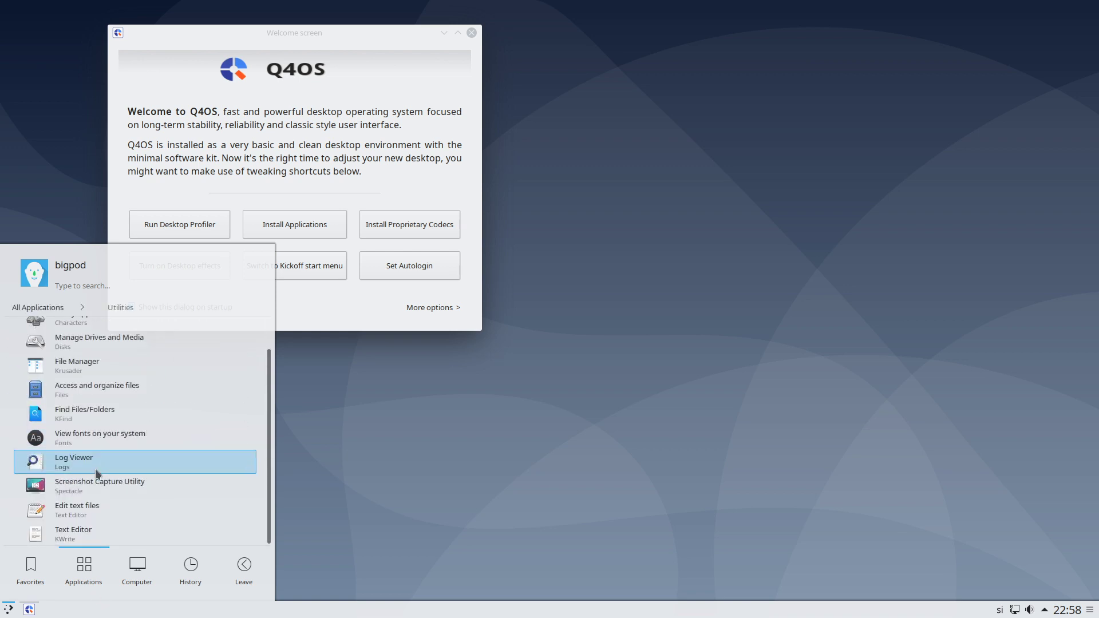
pyautogui.scroll(1, 95, 468)
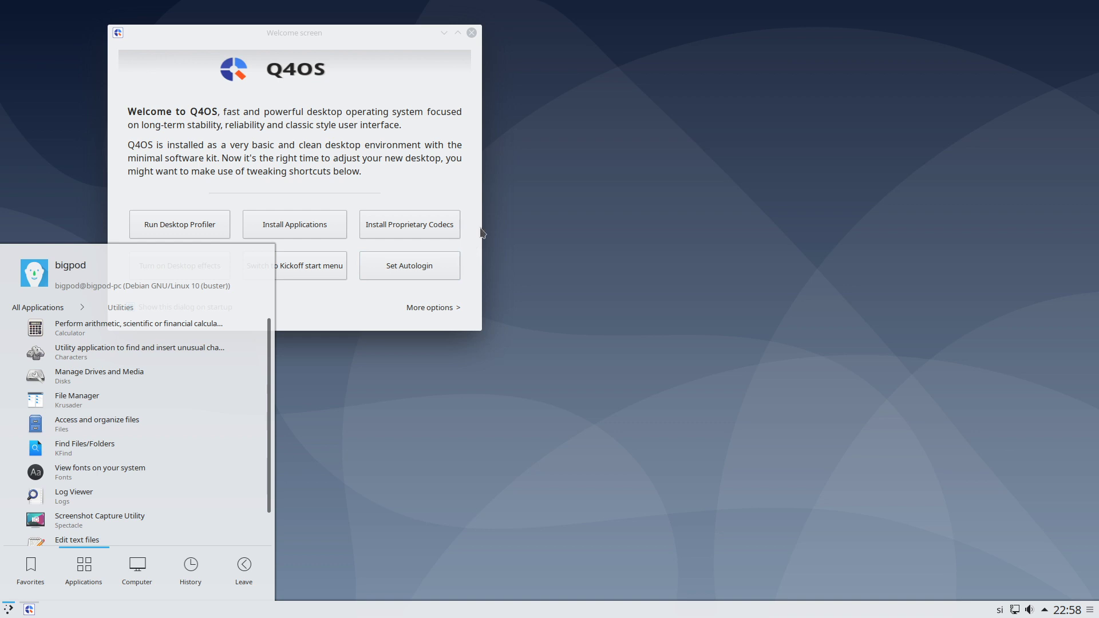
pyautogui.click(393, 163)
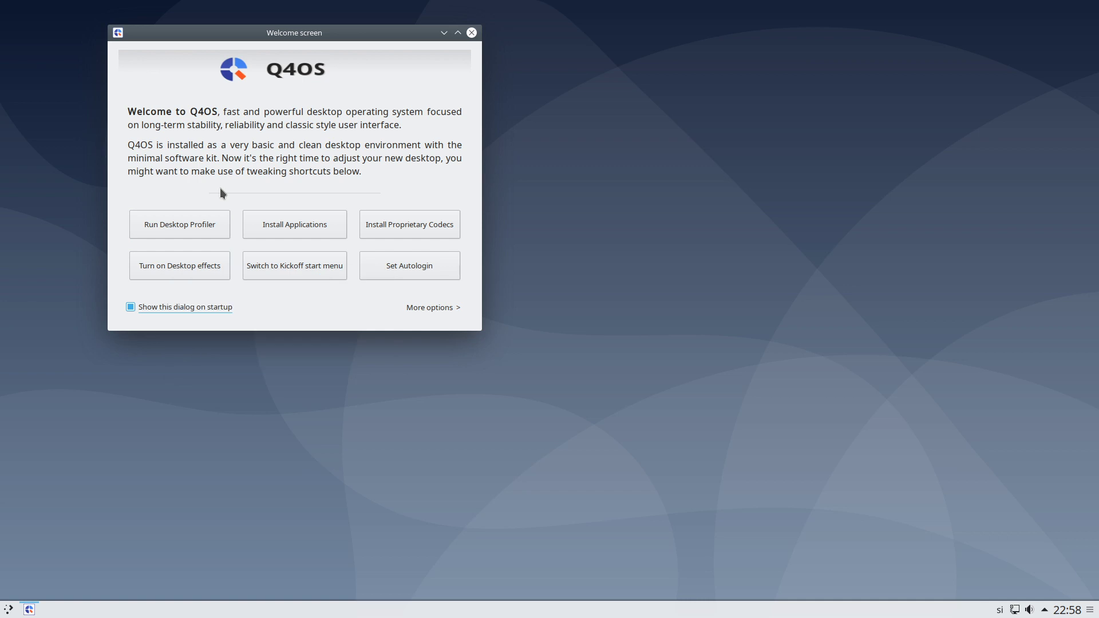
# Step: Disable showing the Welcome screen on startup and view its additional options
pyautogui.click(187, 308)
pyautogui.click(452, 308)
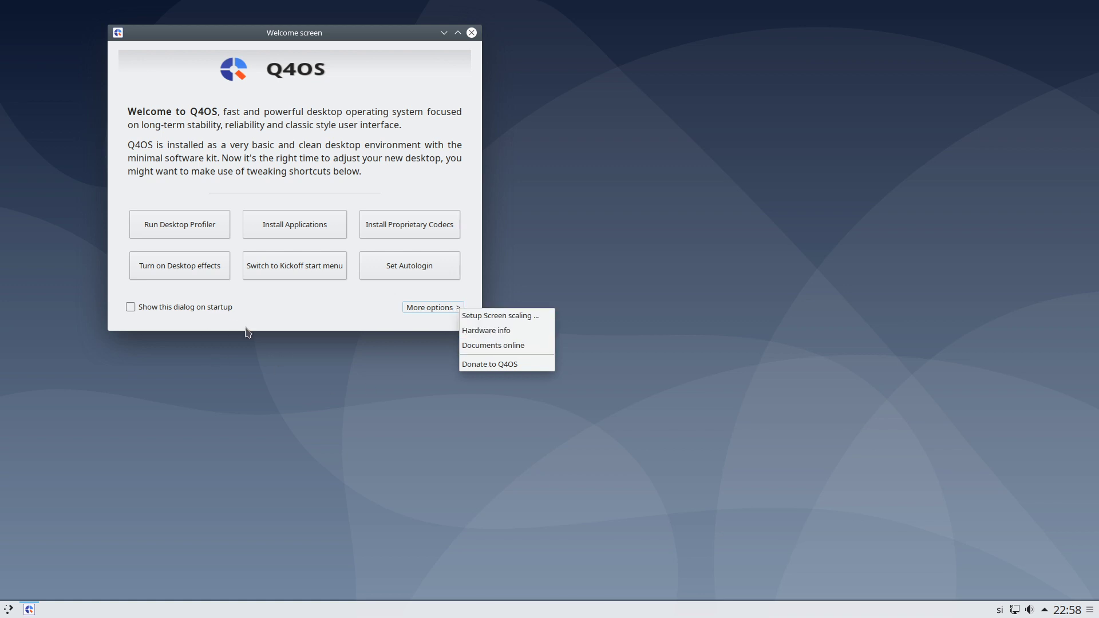
pyautogui.click(338, 283)
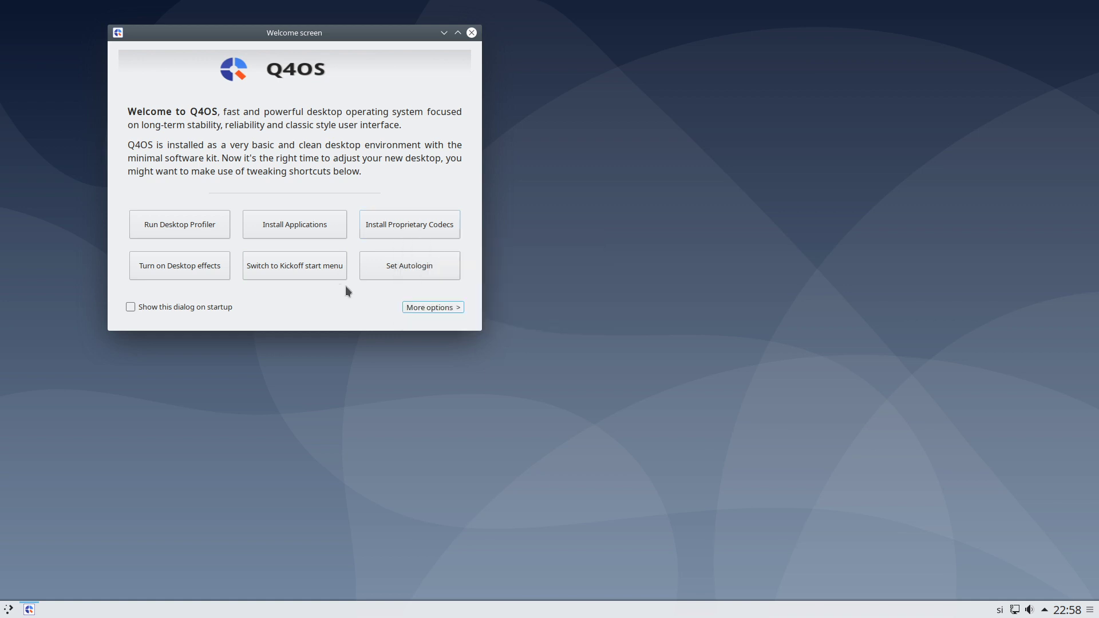
# Step: Install the proprietary Multimedia Codecs through their setup wizard and finish the wizard
pyautogui.click(379, 215)
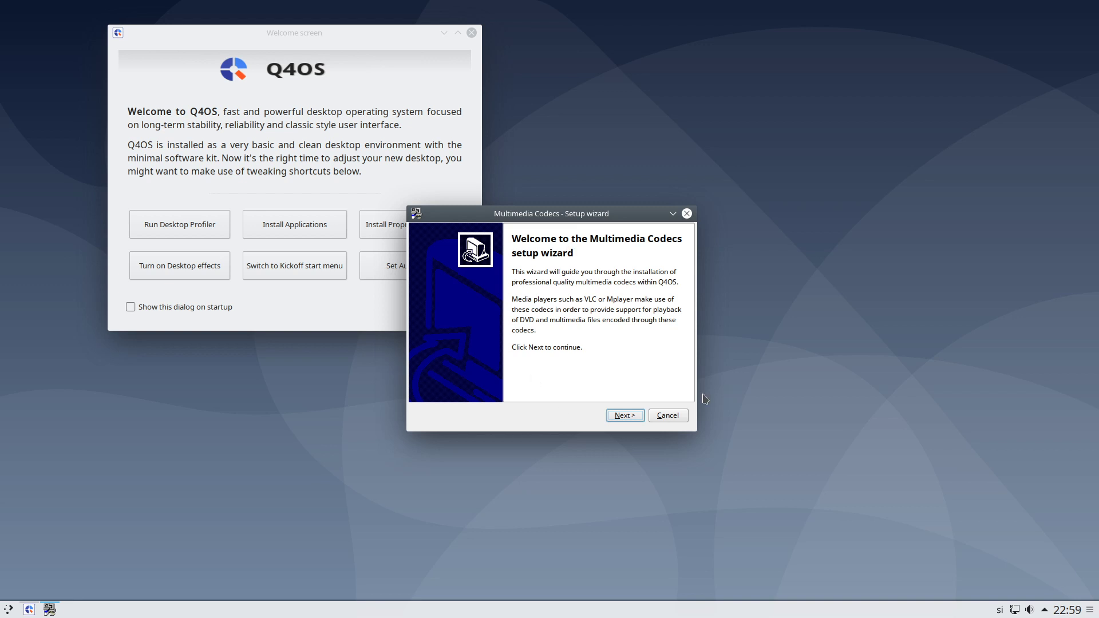
pyautogui.click(624, 418)
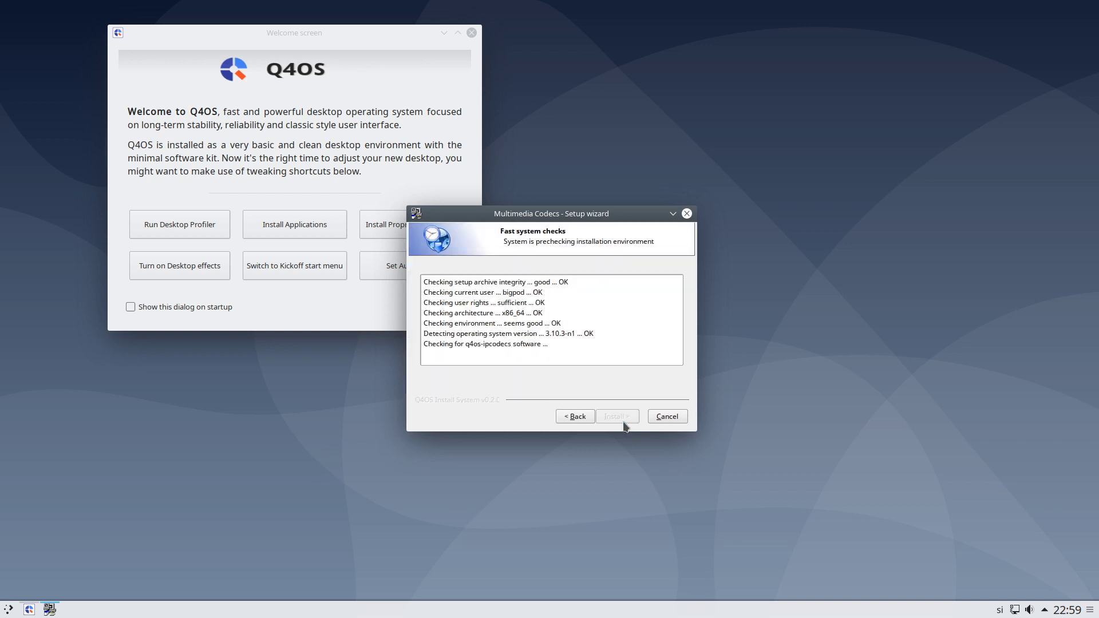
pyautogui.click(621, 416)
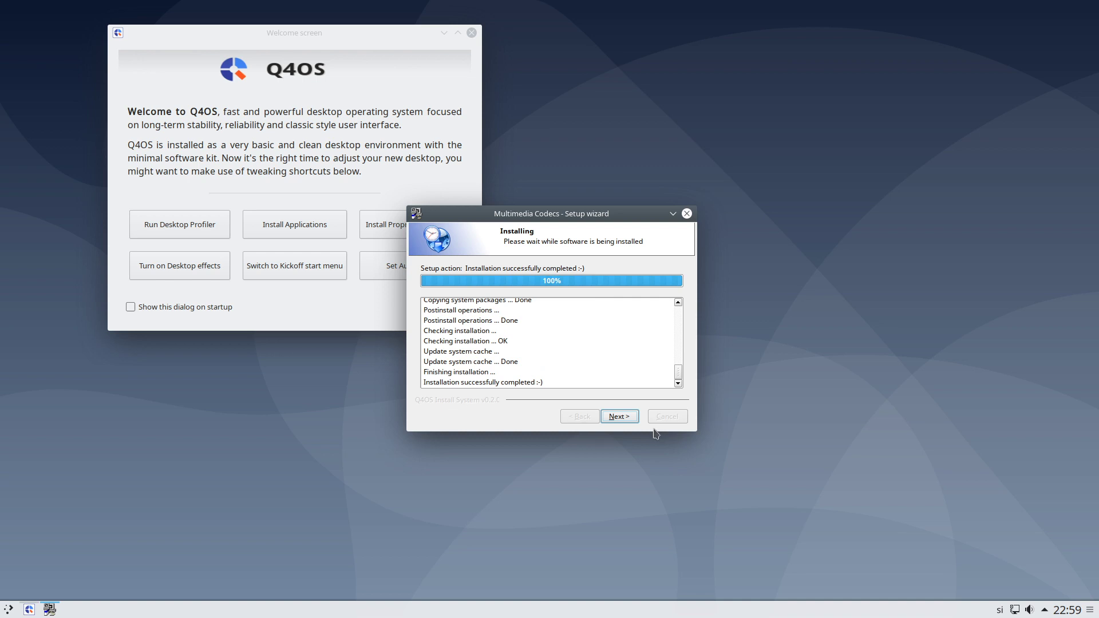
pyautogui.click(611, 417)
pyautogui.scroll(-1, 657, 340)
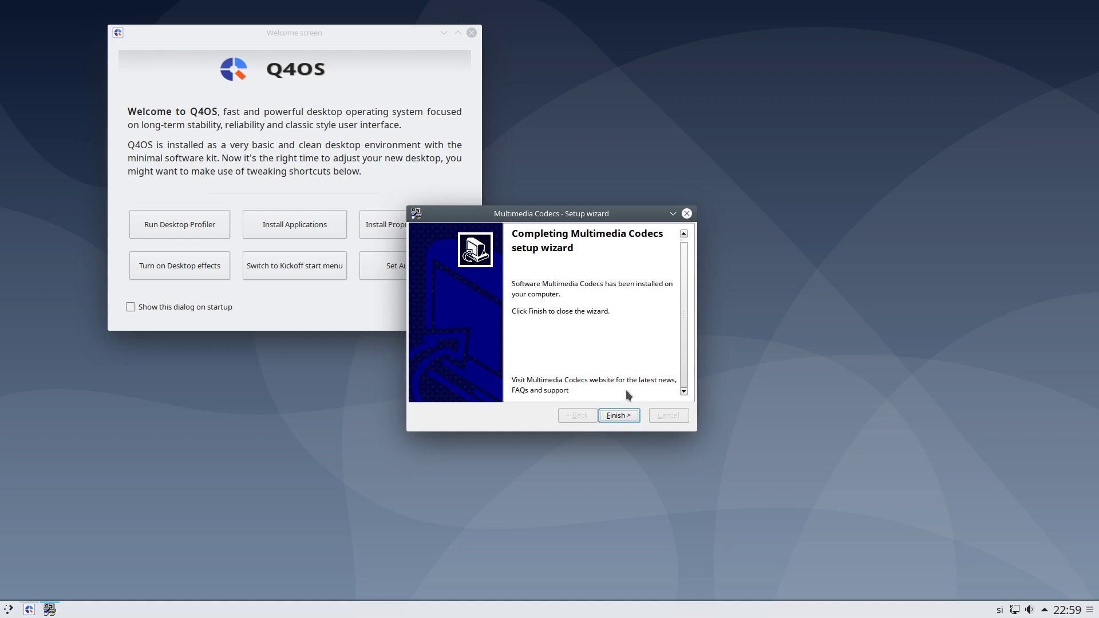
pyautogui.click(610, 414)
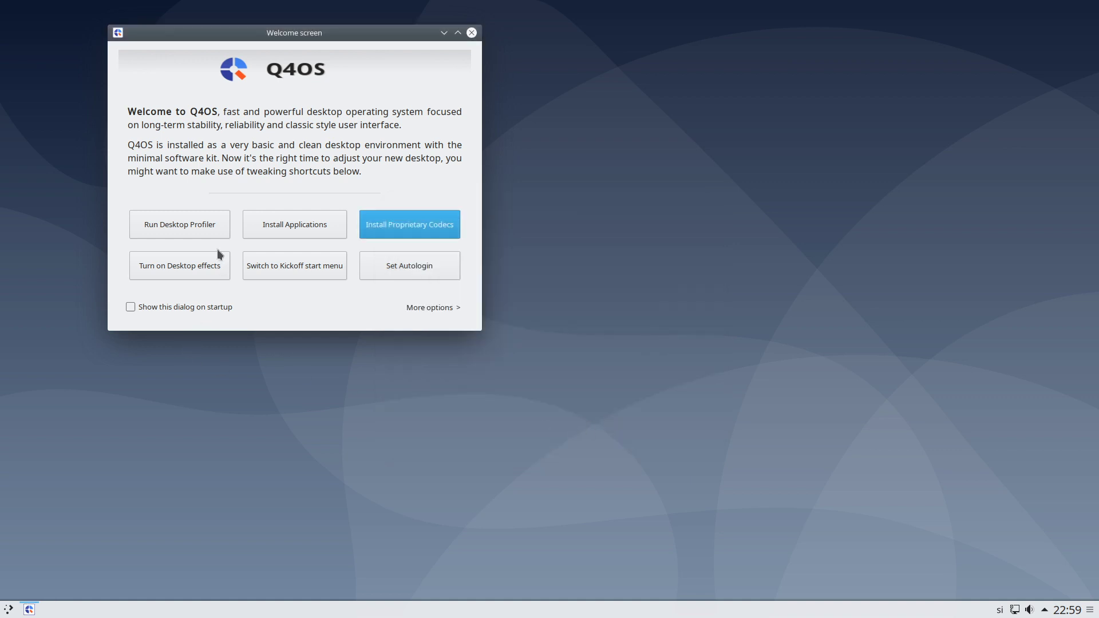
# Step: Try to switch to the Kickoff start menu from the Welcome screen and dismiss the notice
pyautogui.click(280, 261)
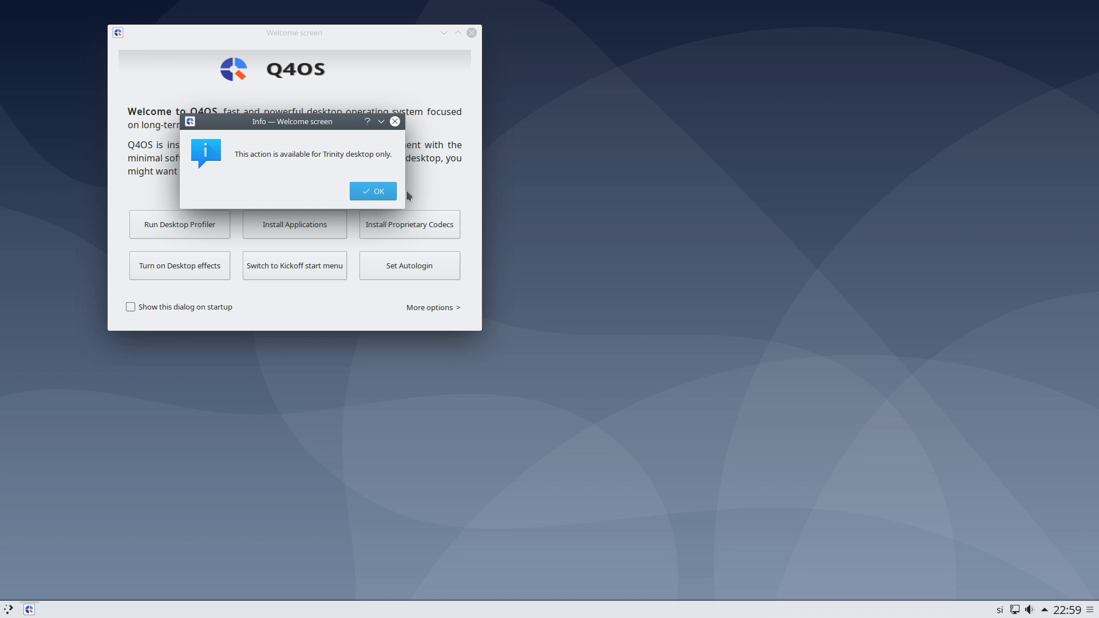
pyautogui.click(375, 193)
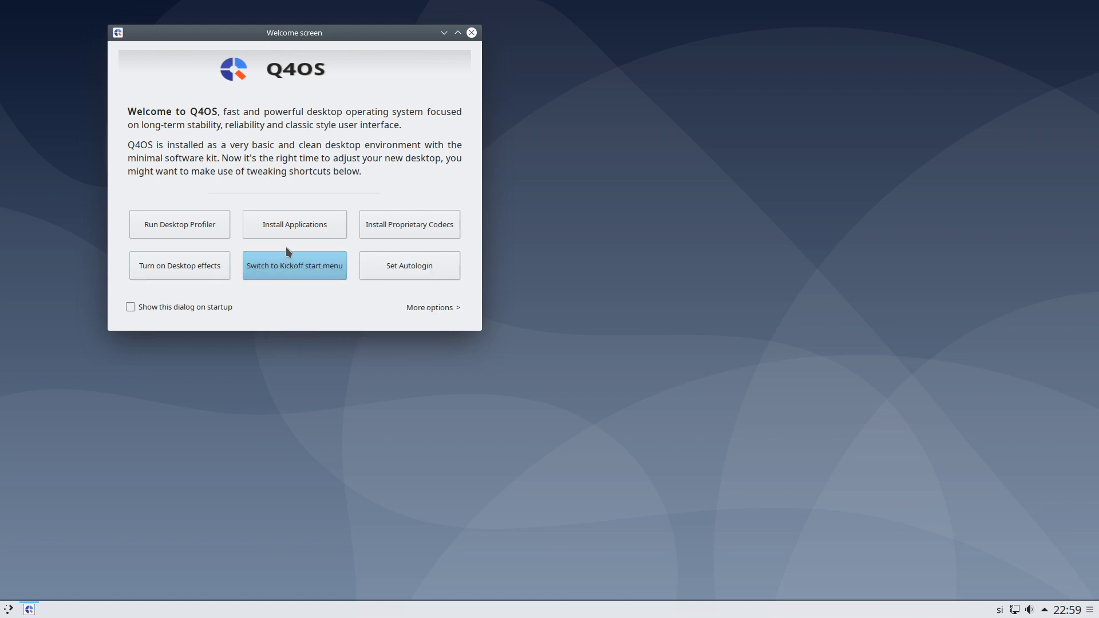
# Step: Run the Desktop Profiler, view the descriptions of the full featured and minimal desktop profiles, and close it without installing
pyautogui.click(183, 226)
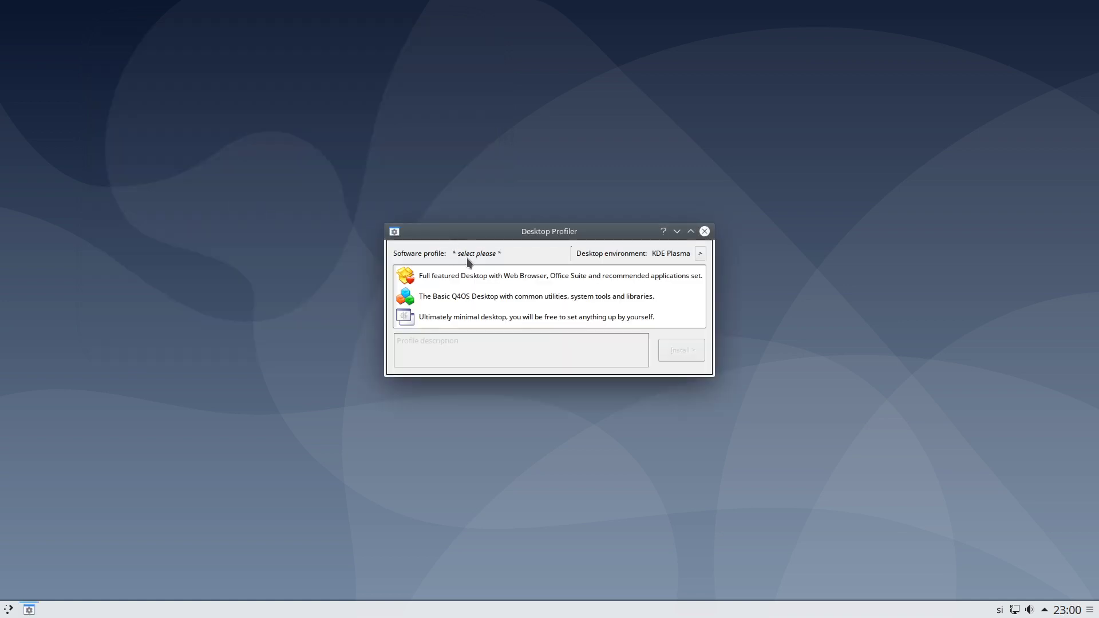
pyautogui.click(477, 273)
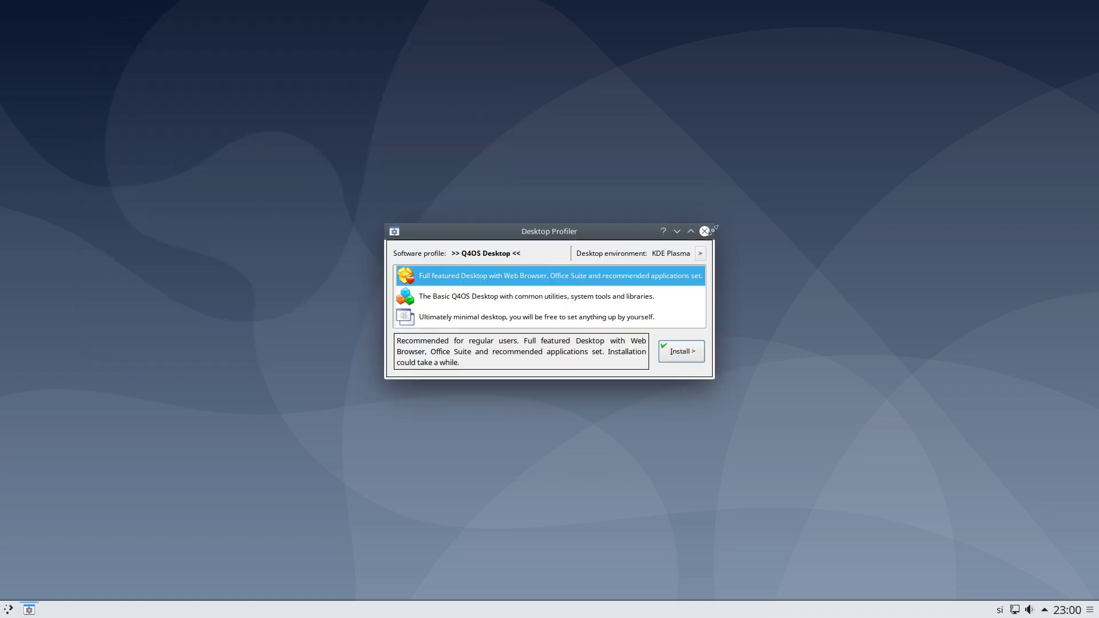
pyautogui.click(643, 313)
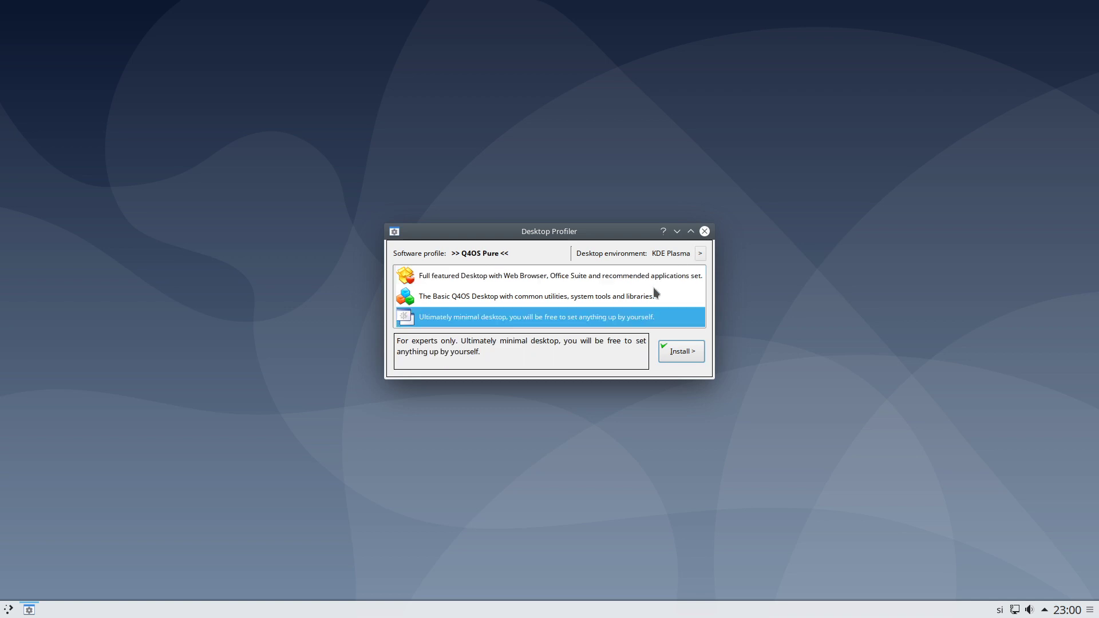
pyautogui.click(678, 277)
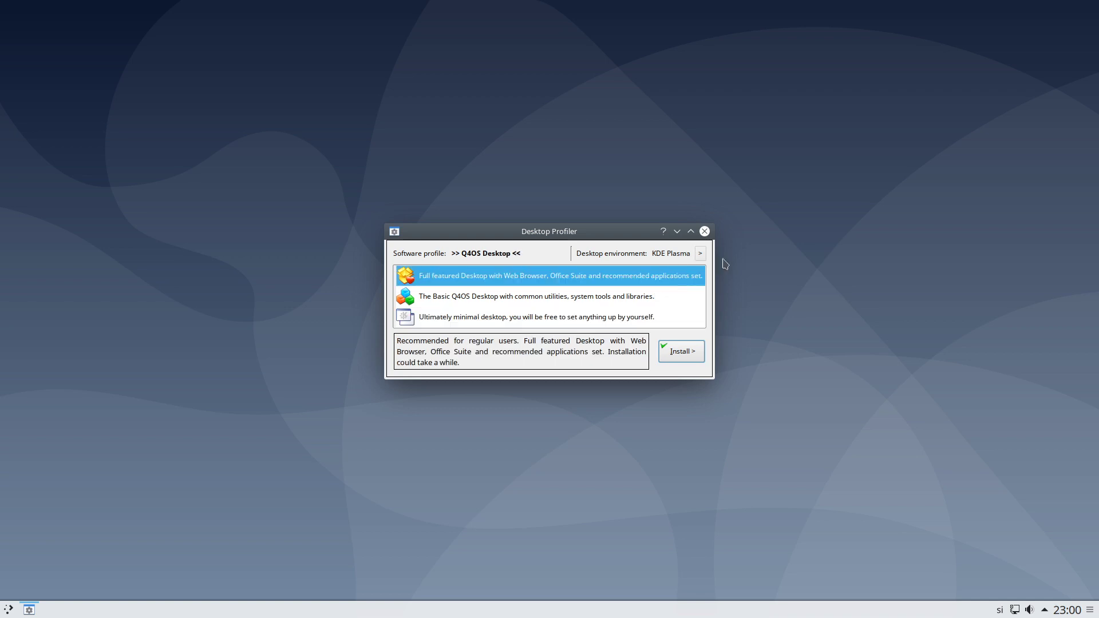
pyautogui.click(704, 231)
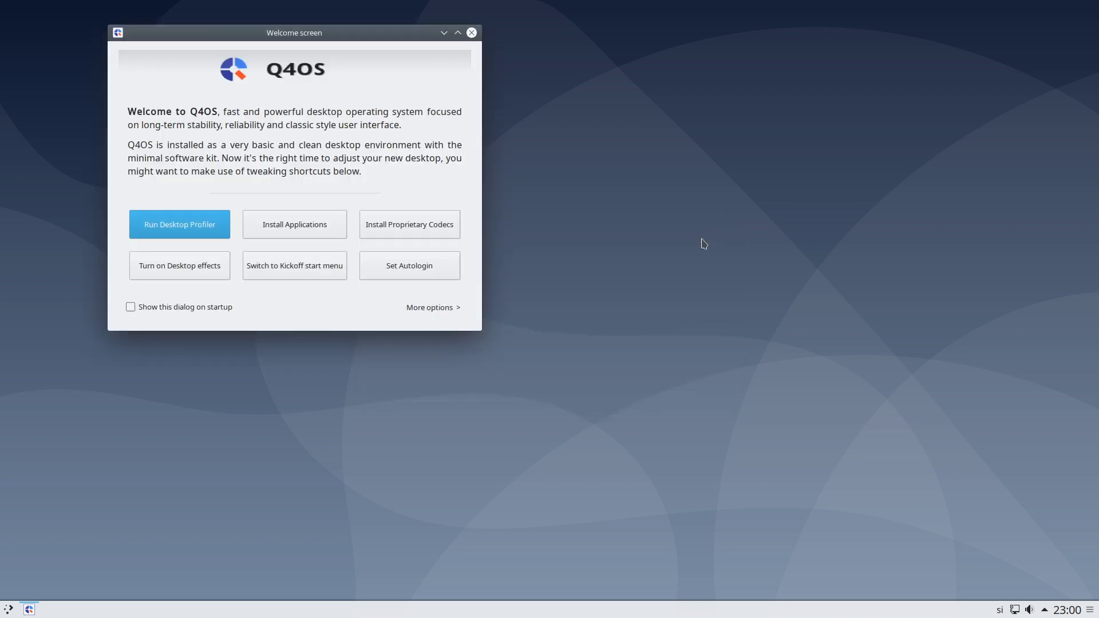
# Step: Examine the desktop effects available in the Desktop Effects settings and close them without changes
pyautogui.click(197, 280)
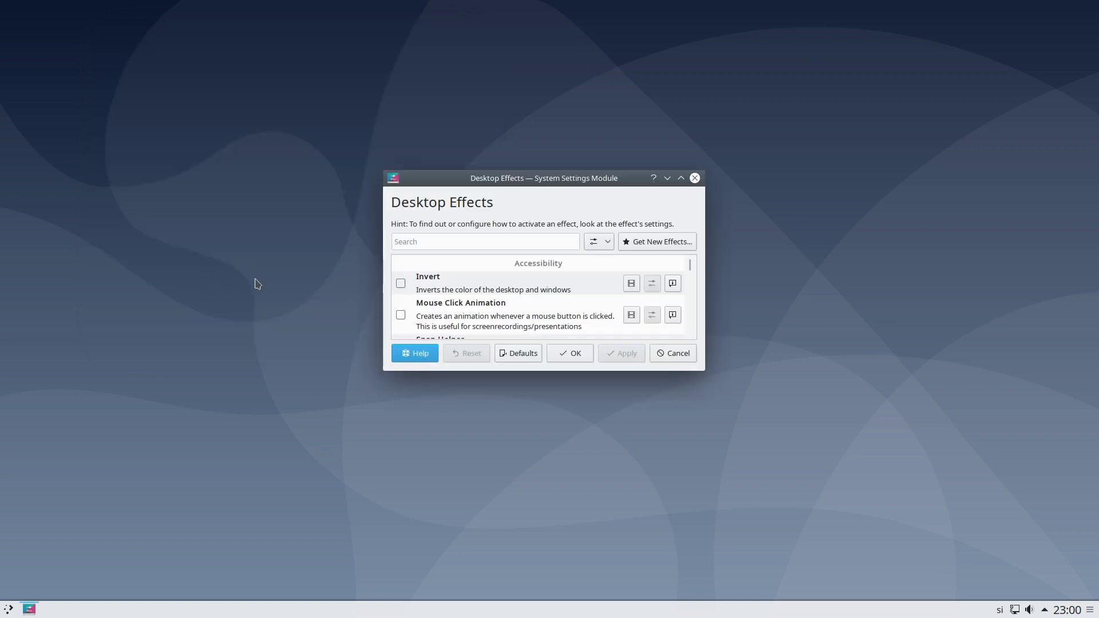
pyautogui.scroll(-10, 449, 280)
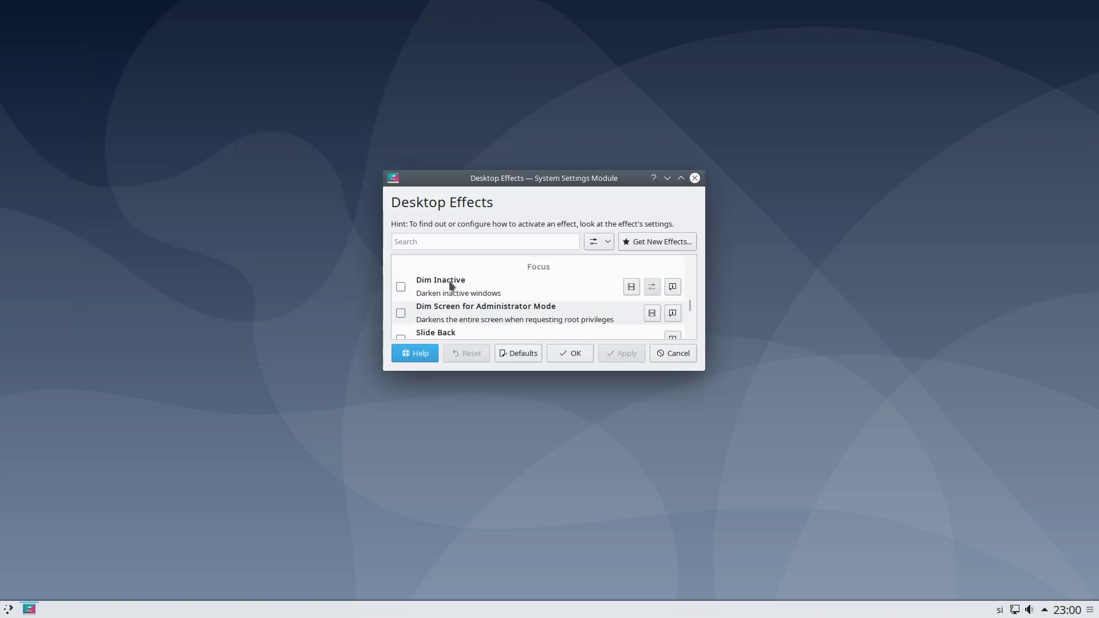
pyautogui.scroll(-2, 451, 284)
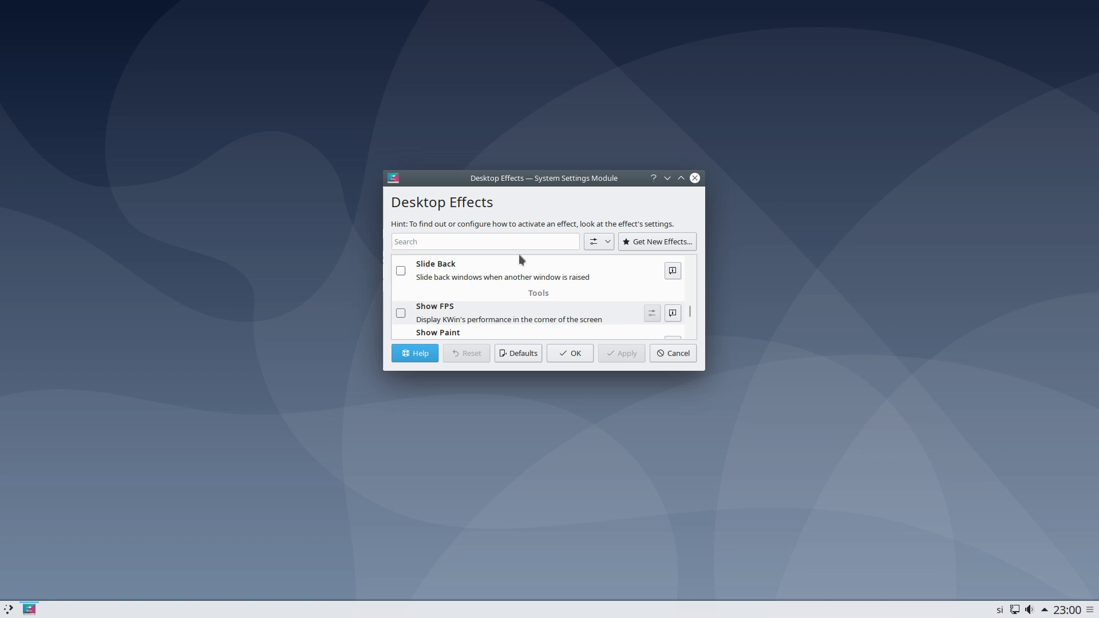
pyautogui.click(694, 178)
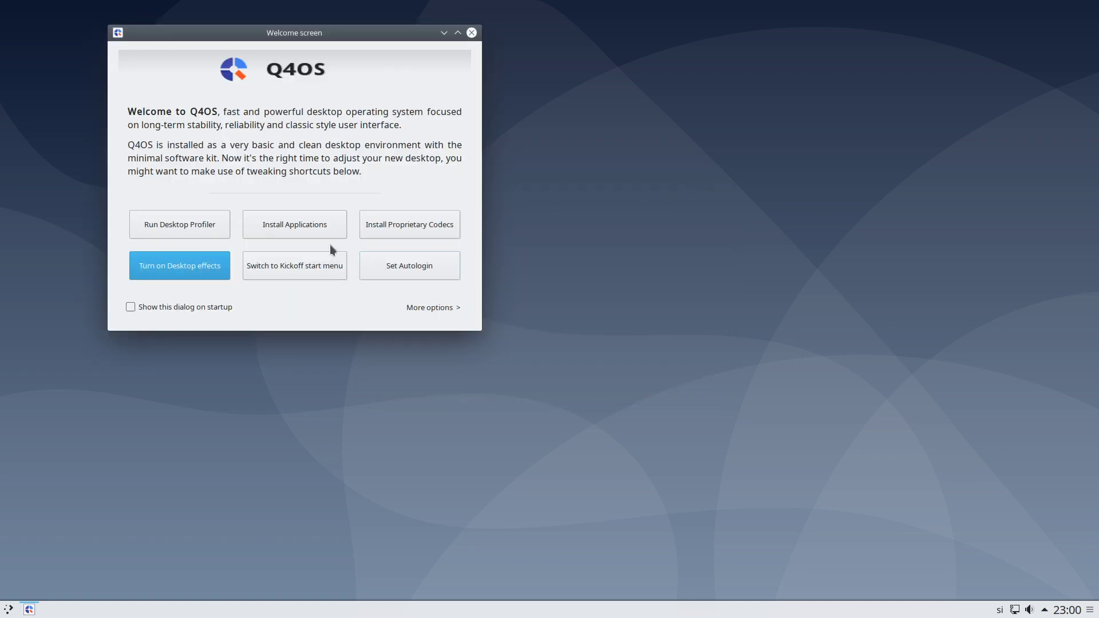
# Step: Open the Software Centre for installing applications and browse its list of available programs
pyautogui.click(326, 224)
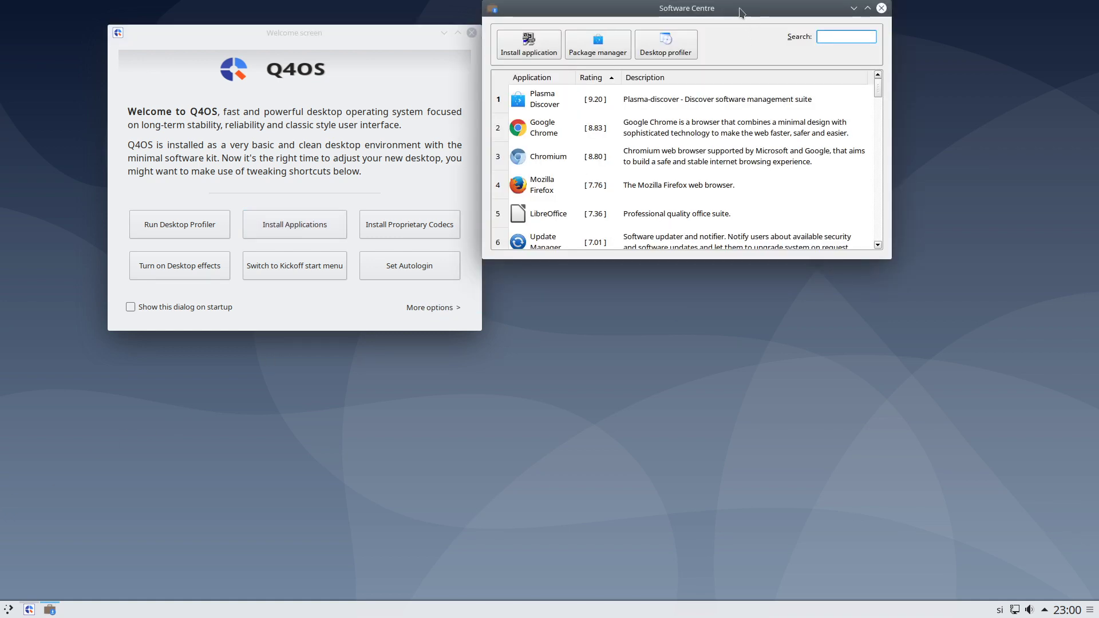
pyautogui.rightClick(739, 9)
pyautogui.moveTo(755, 53)
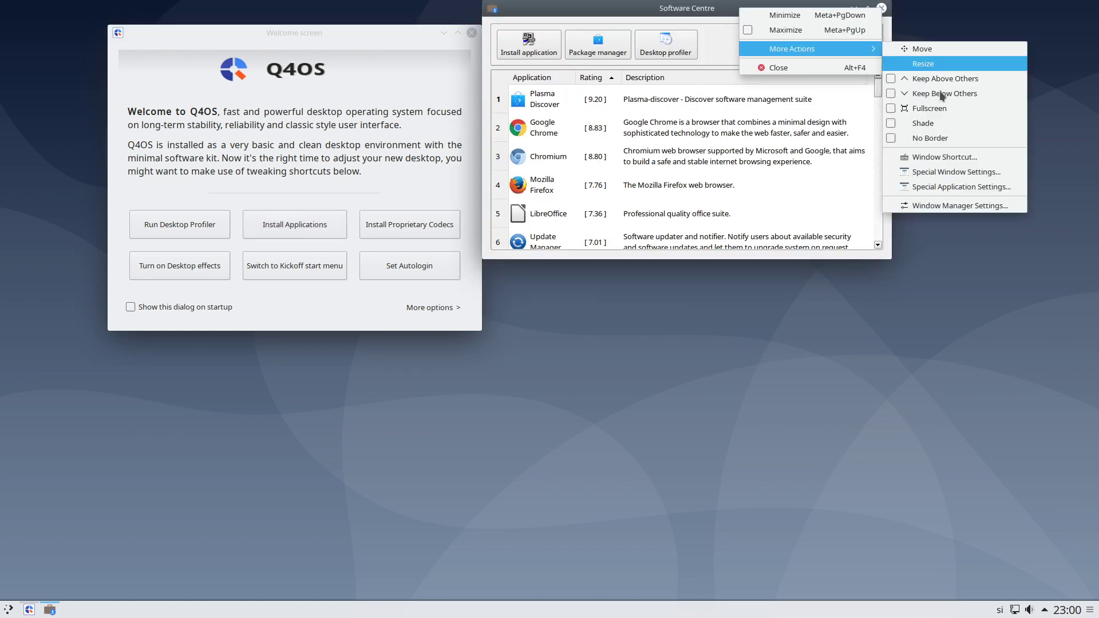
pyautogui.click(657, 68)
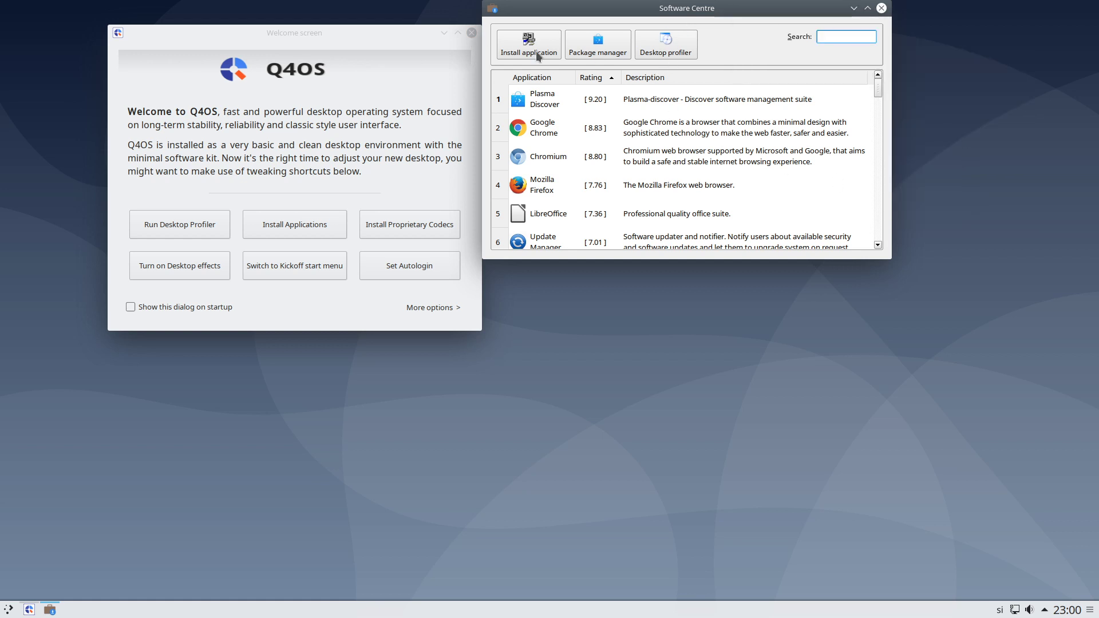
pyautogui.click(554, 44)
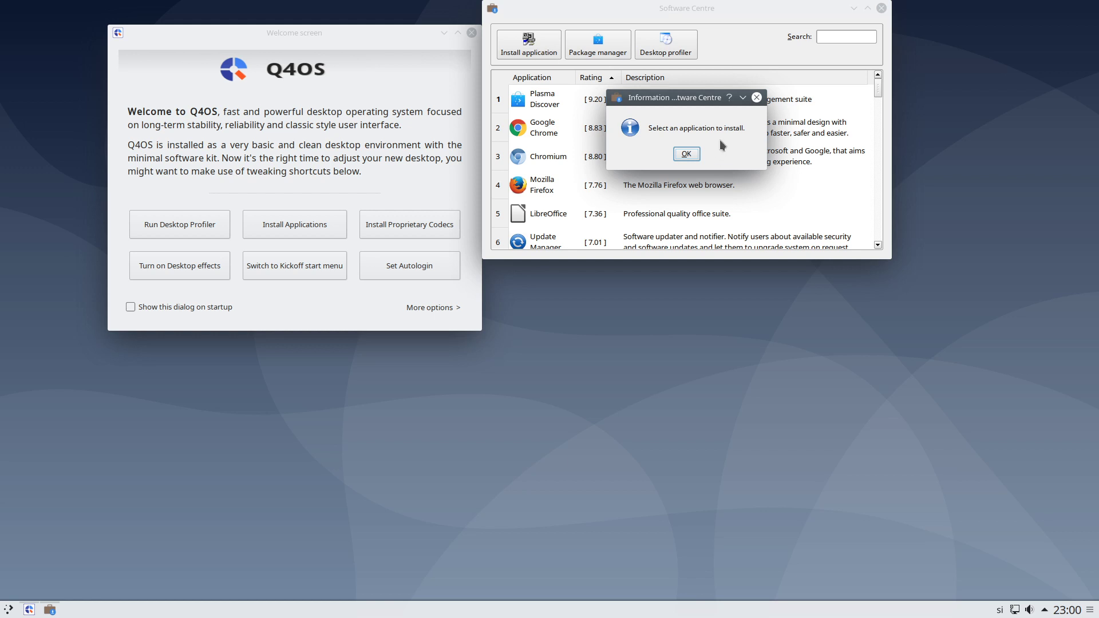
pyautogui.click(684, 158)
pyautogui.click(681, 165)
pyautogui.scroll(-9, 681, 165)
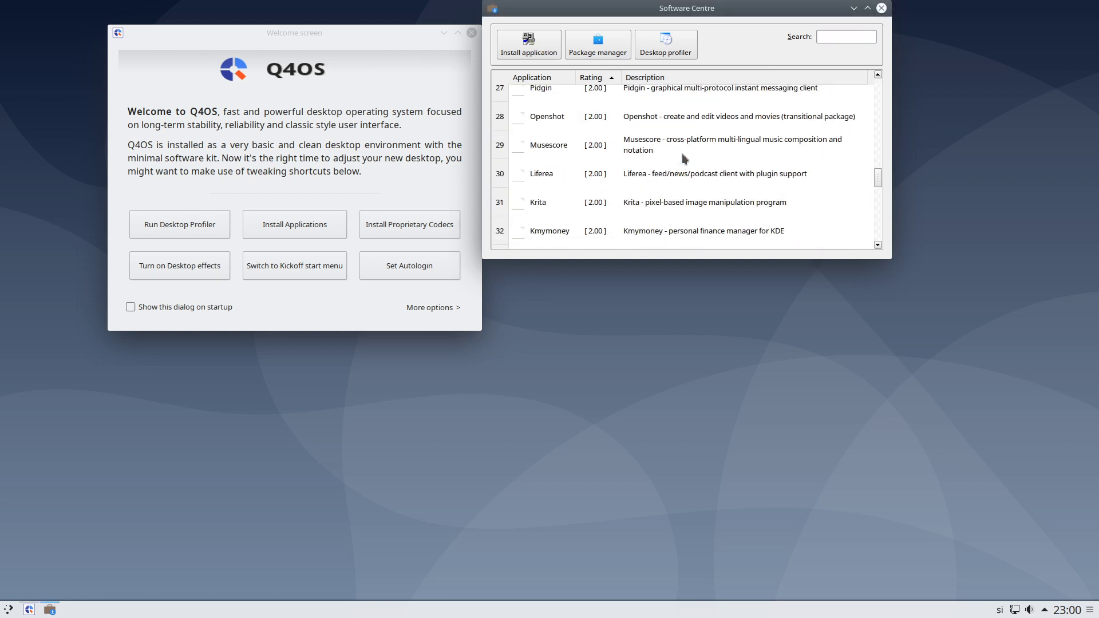
# Step: Find Kdenlive in the Software Centre's application list, start its setup wizard and cancel it
pyautogui.click(612, 212)
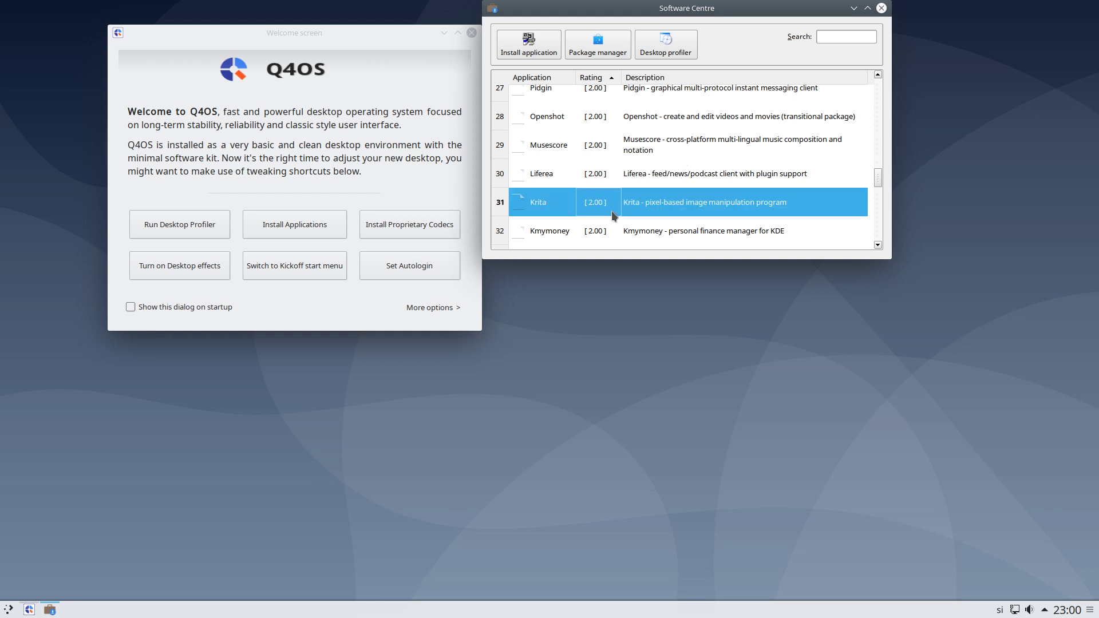
pyautogui.scroll(-2, 611, 211)
pyautogui.scroll(1, 611, 210)
pyautogui.click(552, 216)
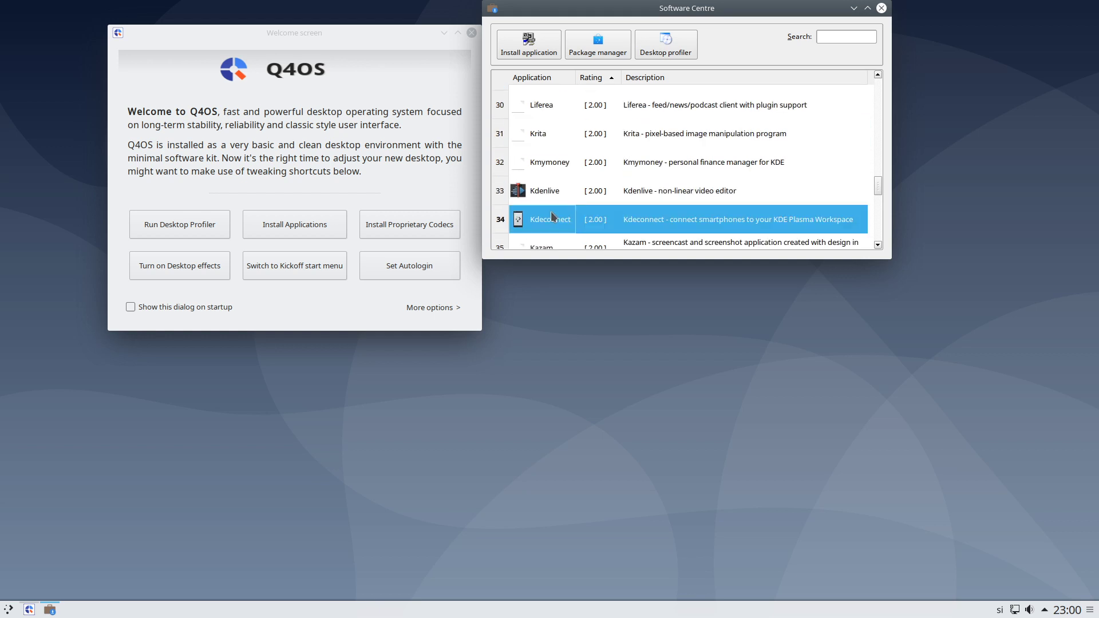
pyautogui.click(525, 195)
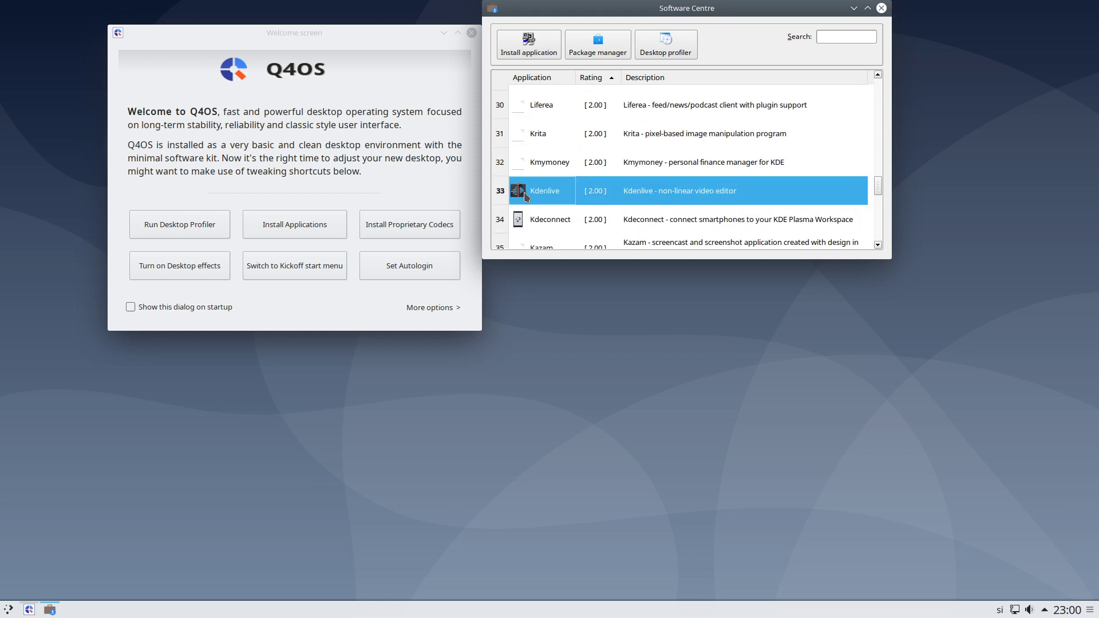
pyautogui.click(532, 54)
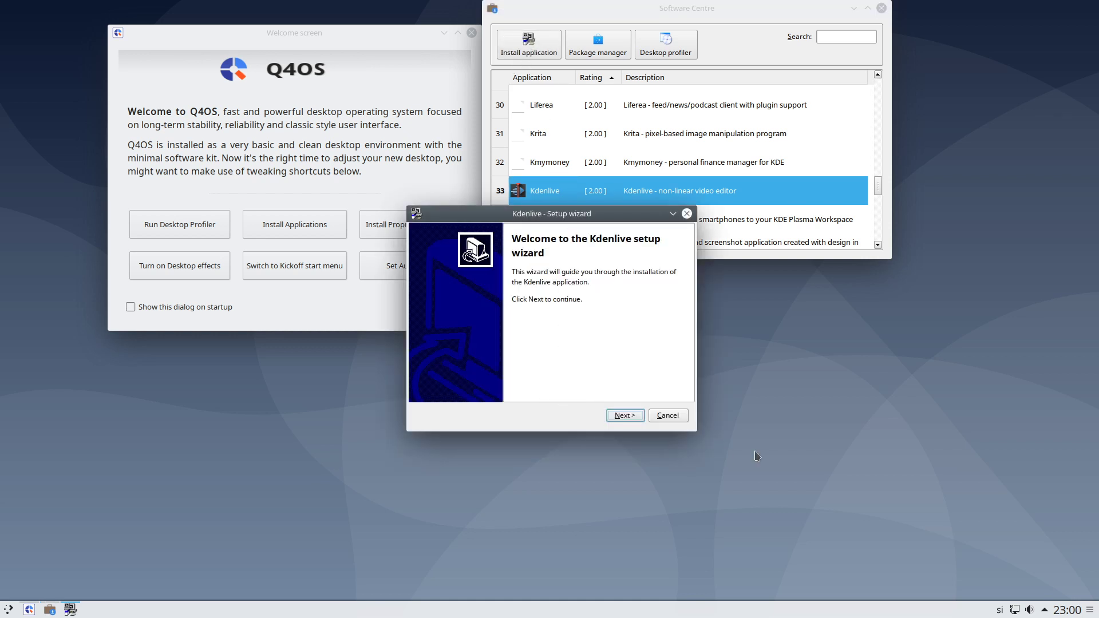
pyautogui.click(667, 415)
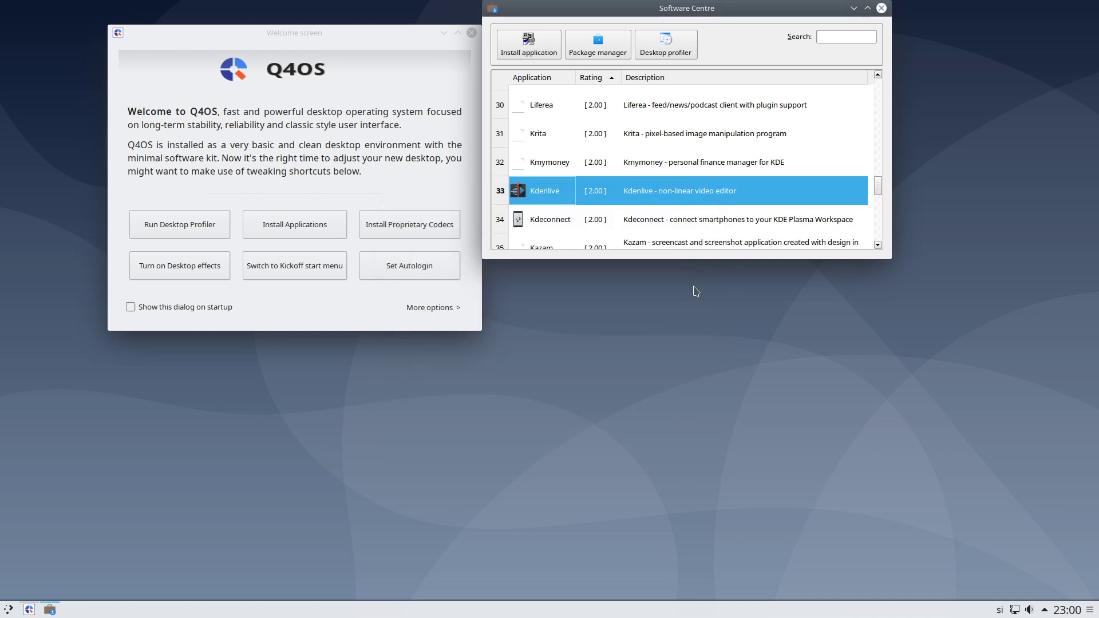
# Step: Open the Discover package manager, try to install Kdenlive from the featured applications and cancel the authentication request
pyautogui.click(598, 44)
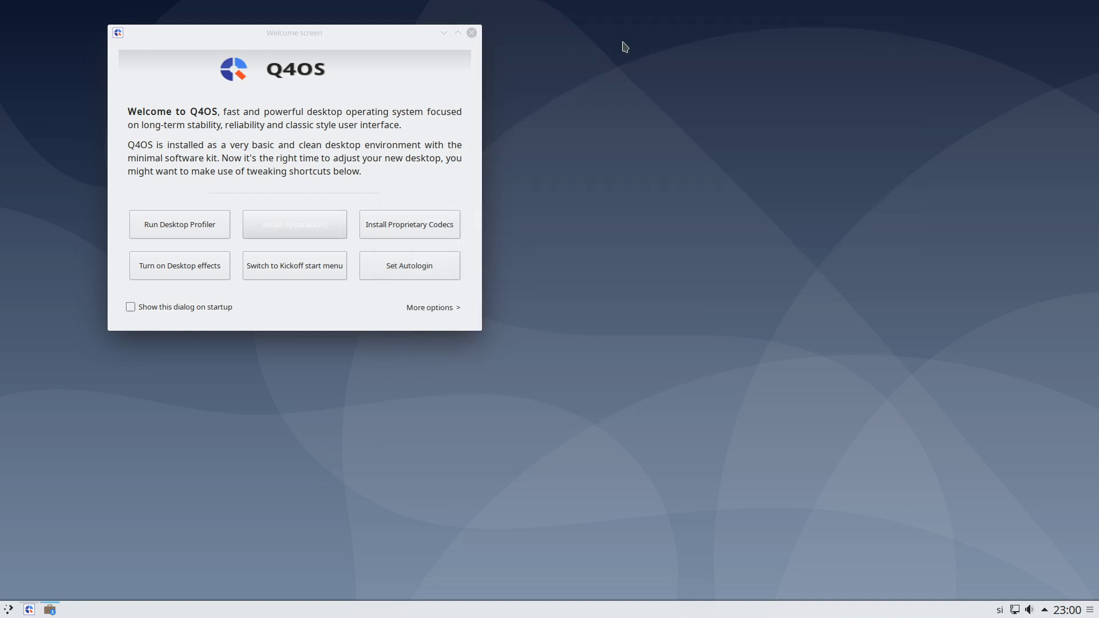
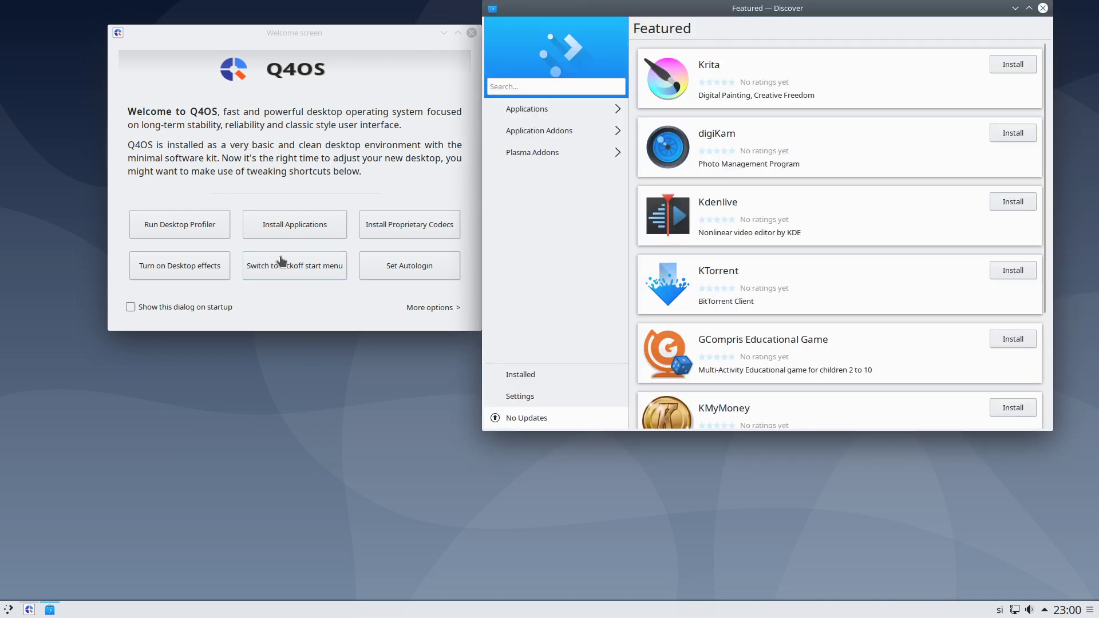
pyautogui.click(992, 209)
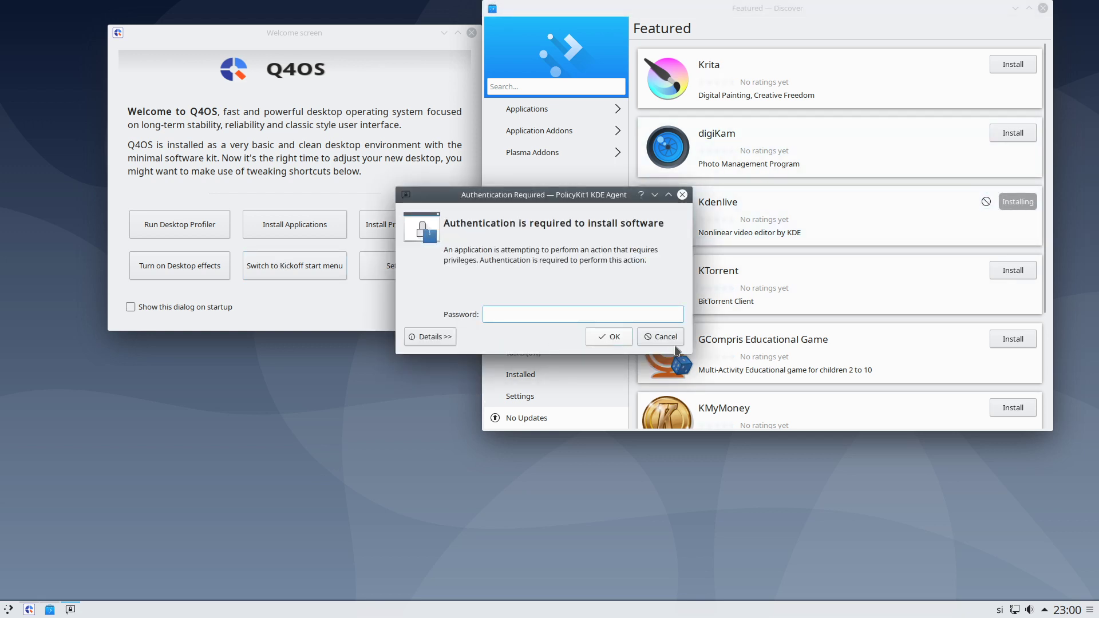
pyautogui.click(680, 337)
# Step: Reopen the Software Centre from the Welcome screen, find Kdenlive in its application list and start installing it through the setup wizard
pyautogui.click(268, 227)
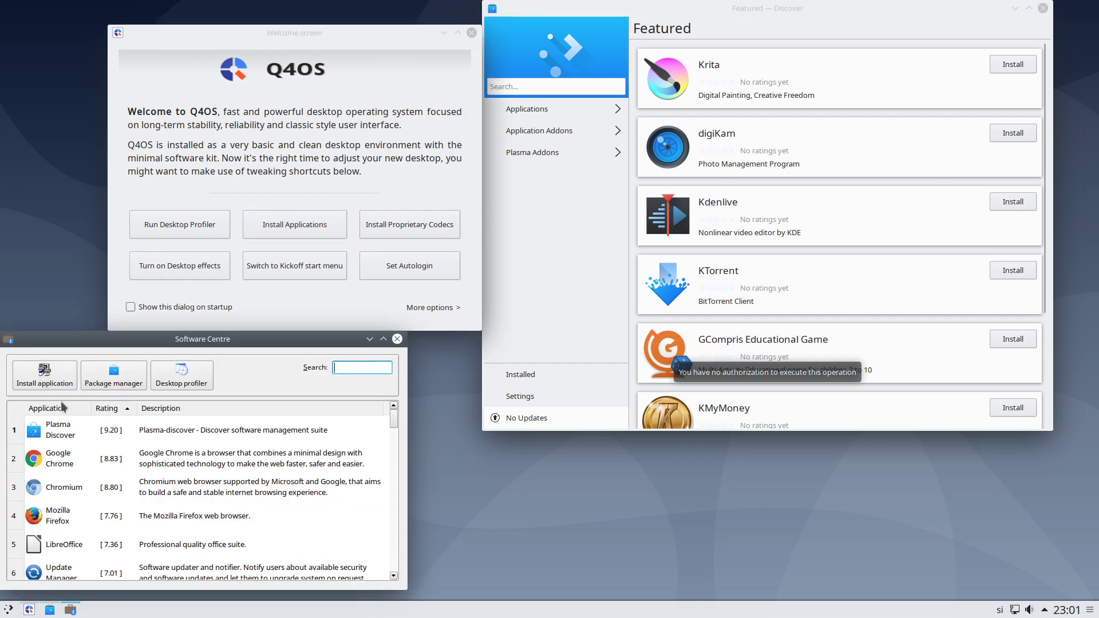
pyautogui.scroll(-3, 89, 527)
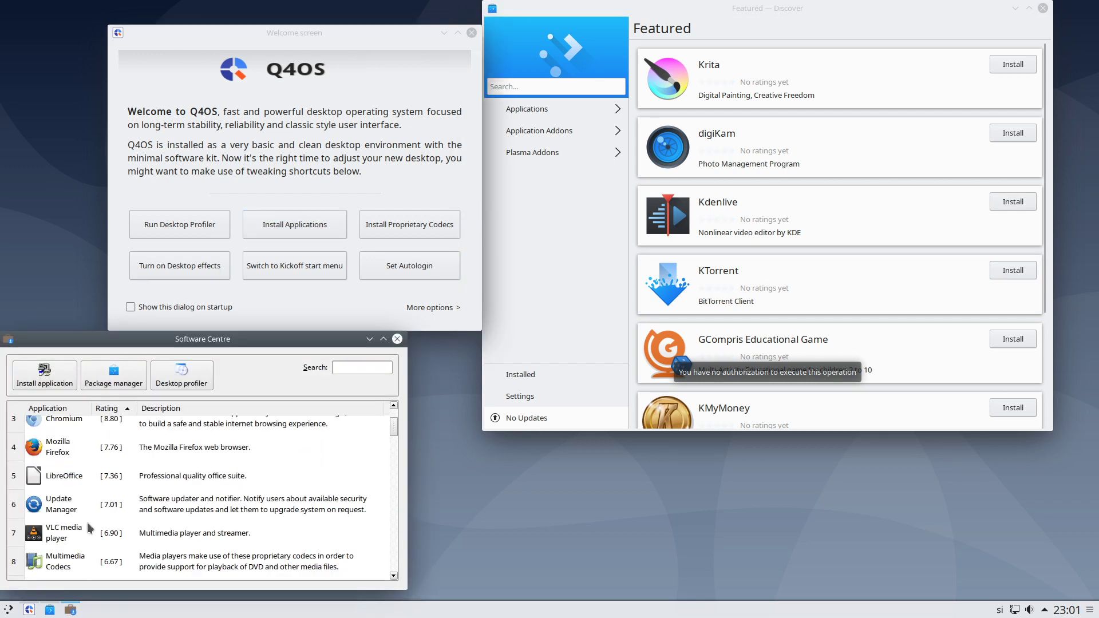
pyautogui.scroll(-1, 89, 527)
pyautogui.scroll(-9, 89, 527)
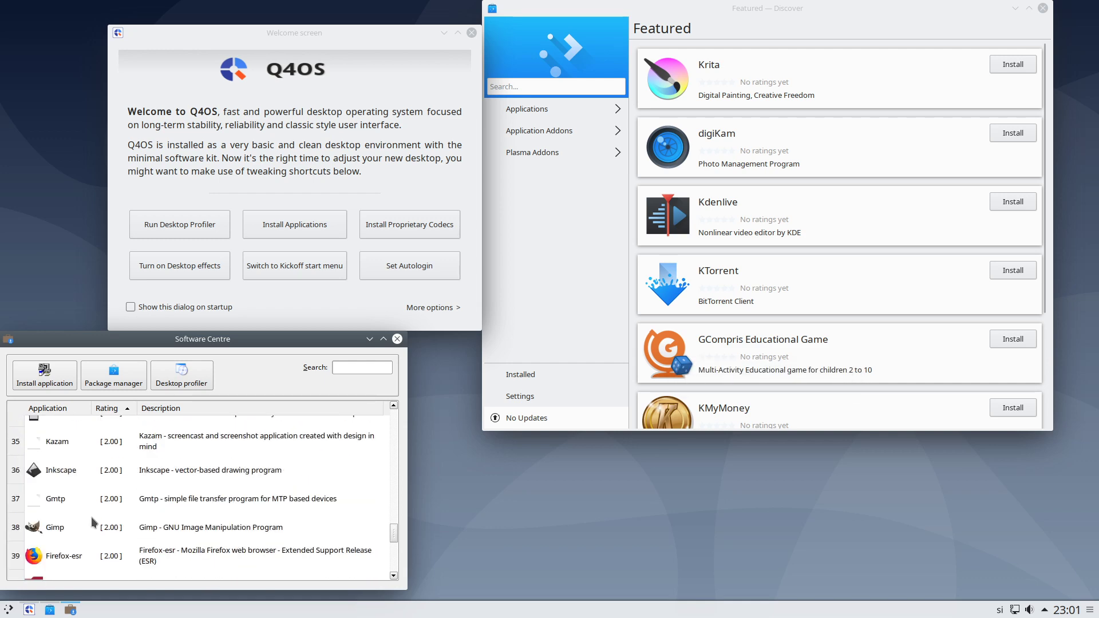
pyautogui.scroll(2, 90, 523)
pyautogui.click(91, 521)
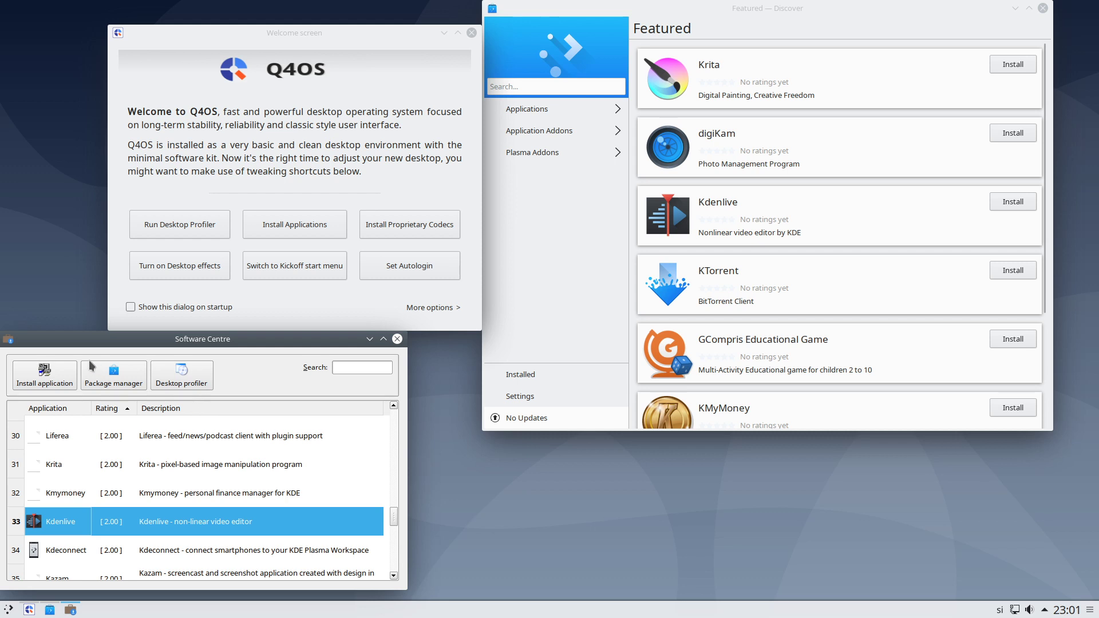
pyautogui.click(60, 387)
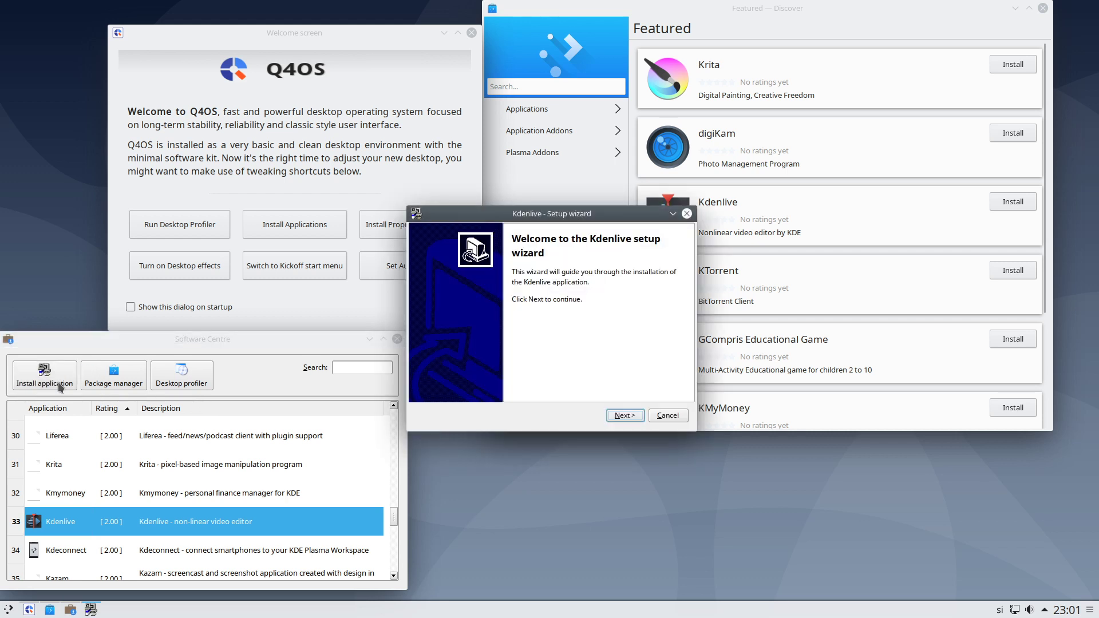
pyautogui.click(628, 416)
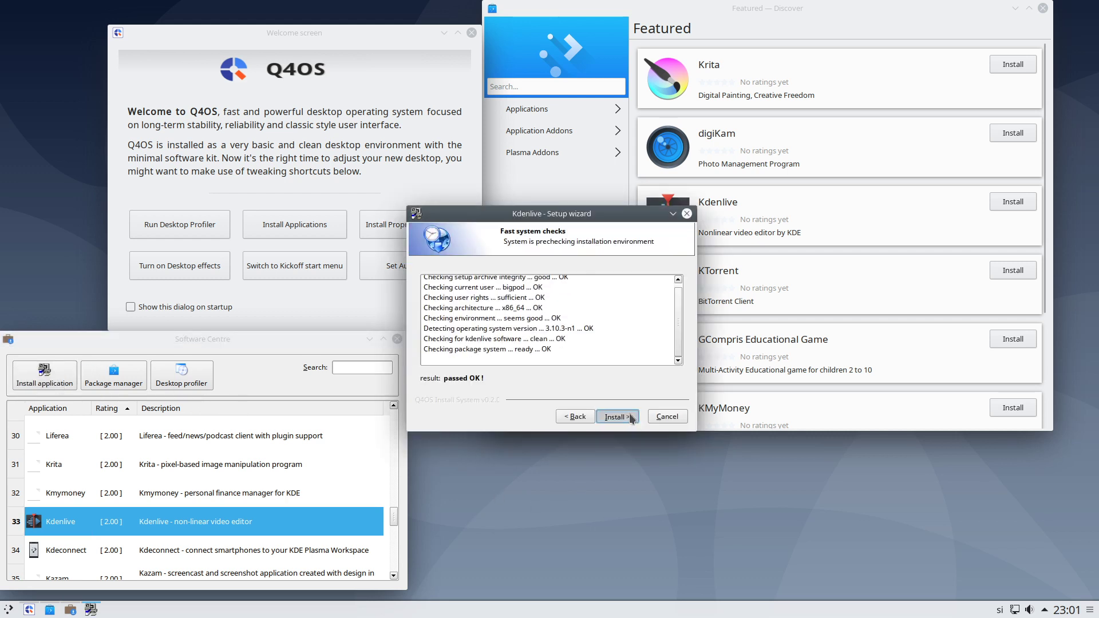
pyautogui.click(629, 417)
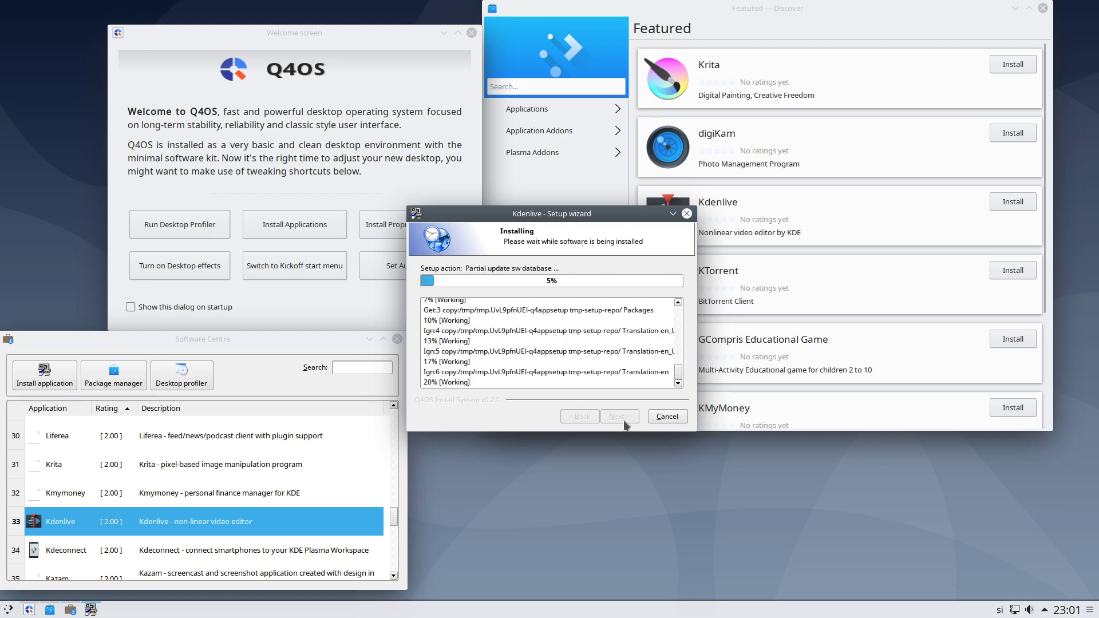
pyautogui.click(281, 163)
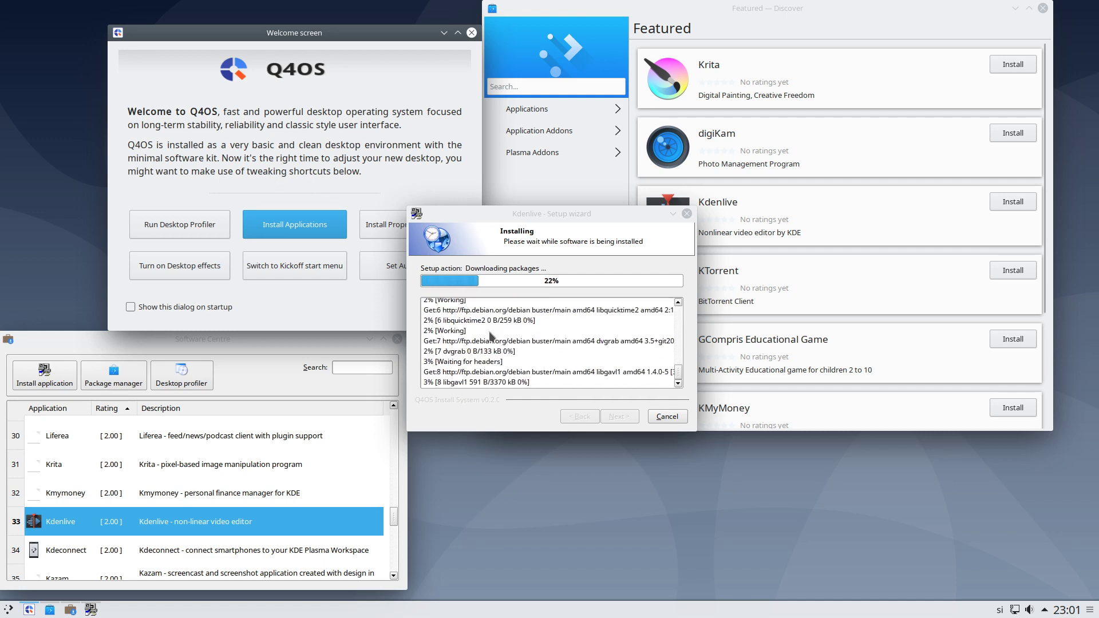
pyautogui.click(491, 336)
pyautogui.click(291, 361)
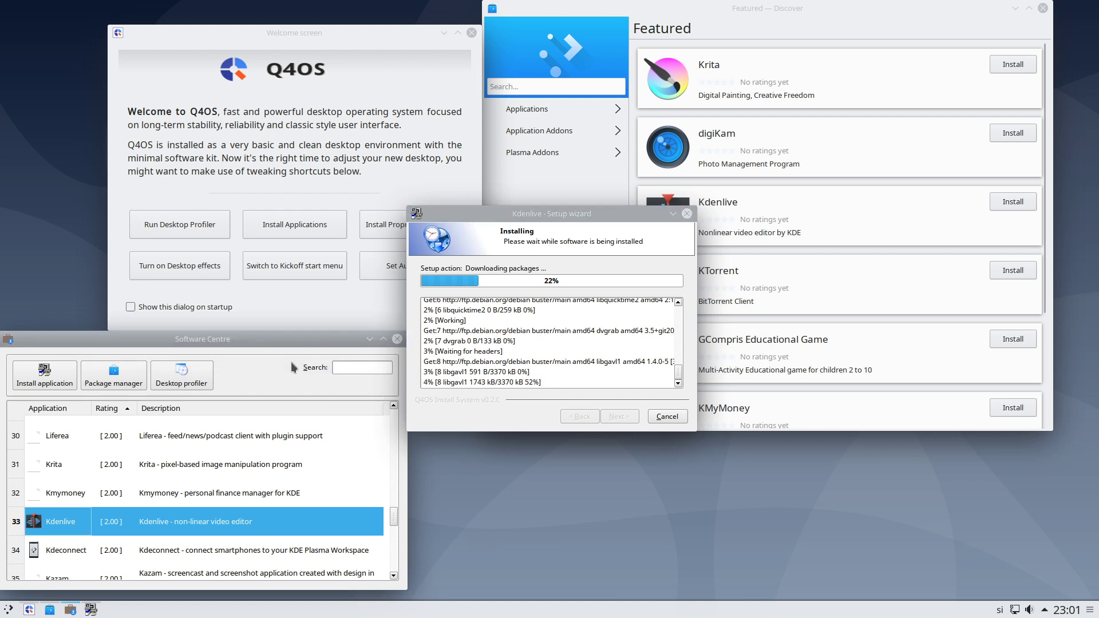
pyautogui.click(632, 312)
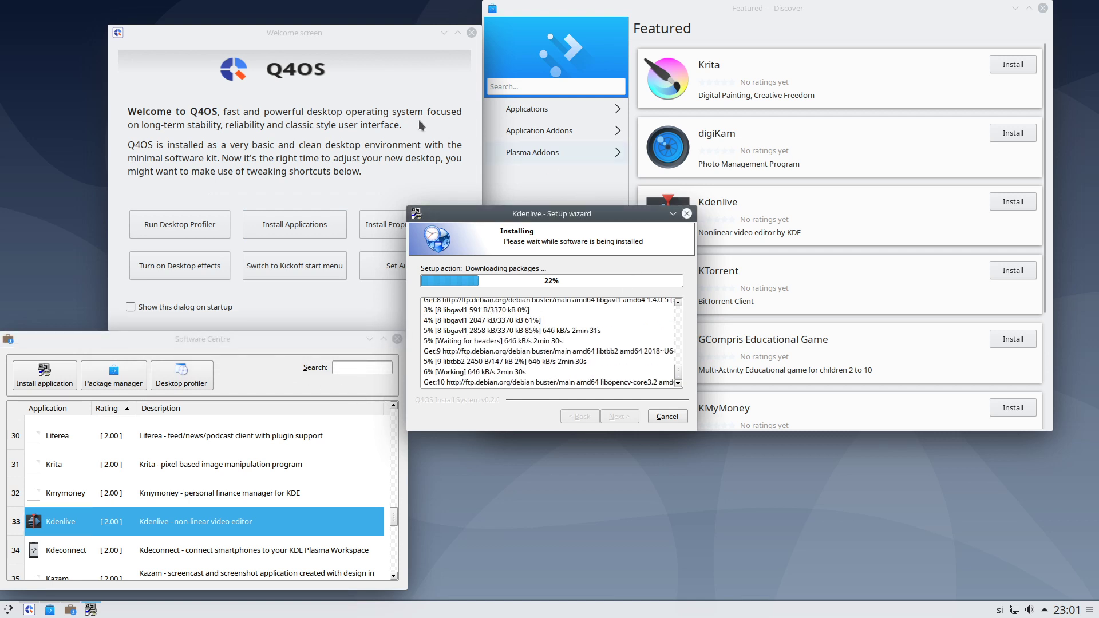
pyautogui.click(290, 74)
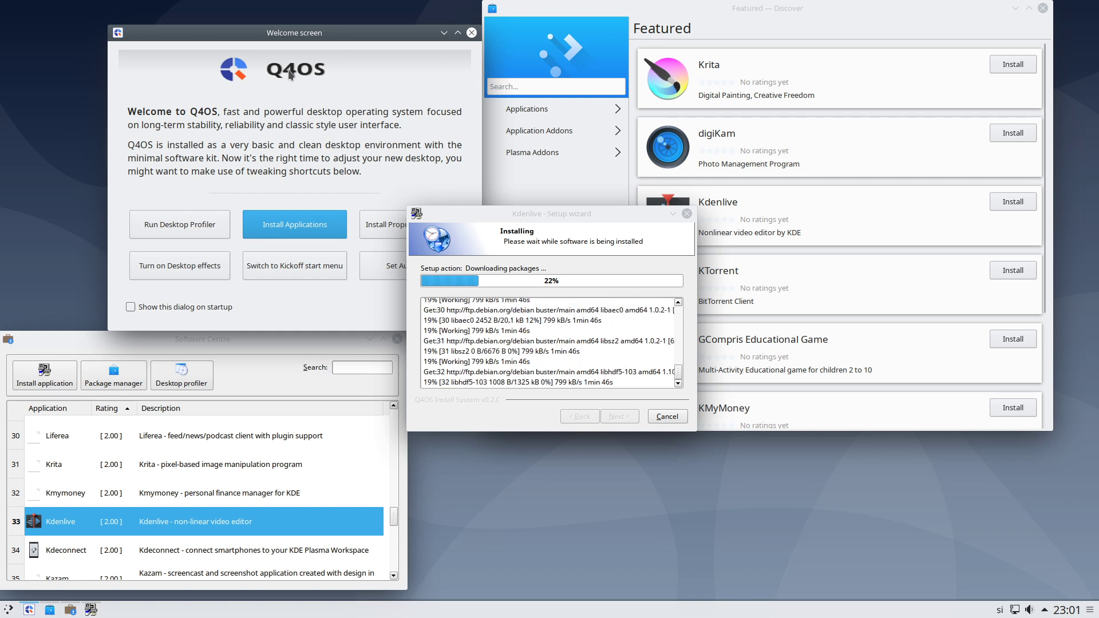
# Step: Browse the preinstalled programs in the Education, Games and Graphics categories of the application launcher
pyautogui.press('super')
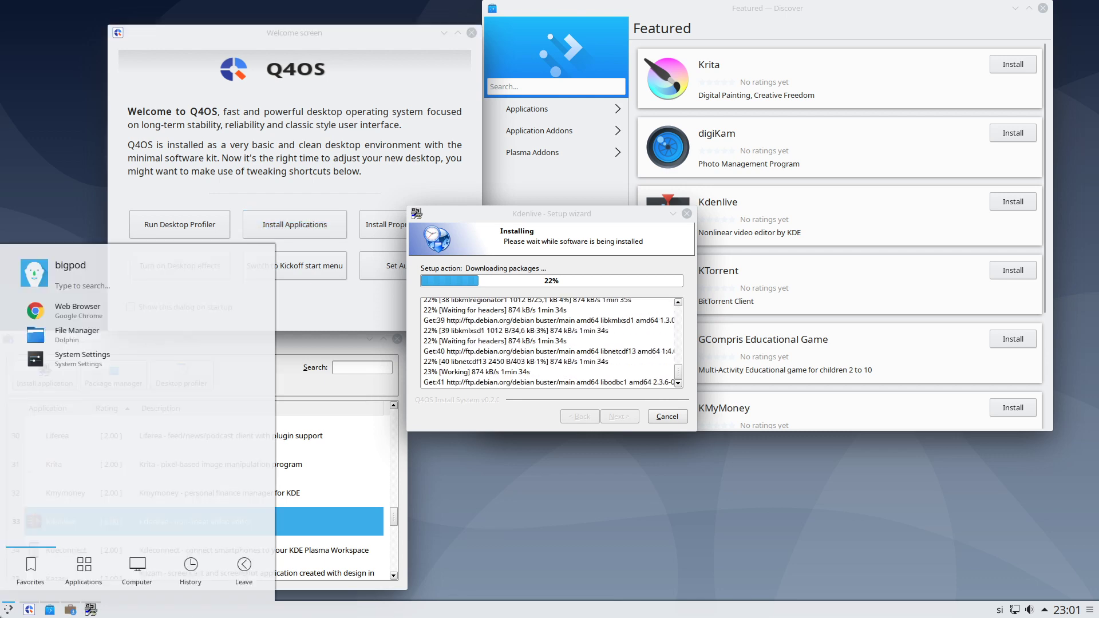
pyautogui.click(80, 566)
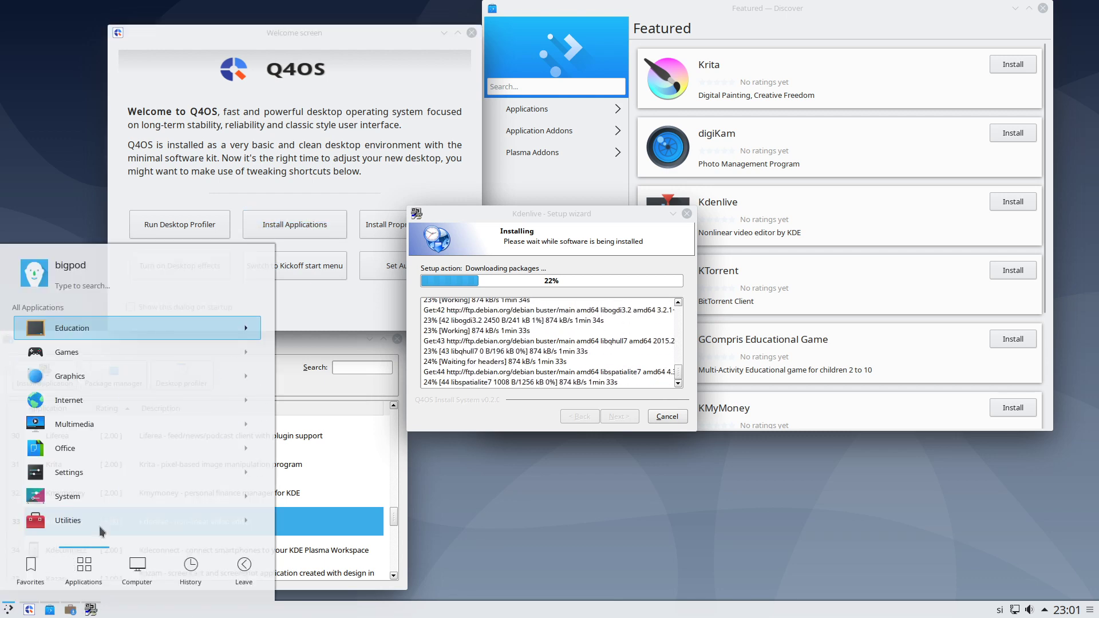
pyautogui.click(208, 334)
pyautogui.click(208, 334)
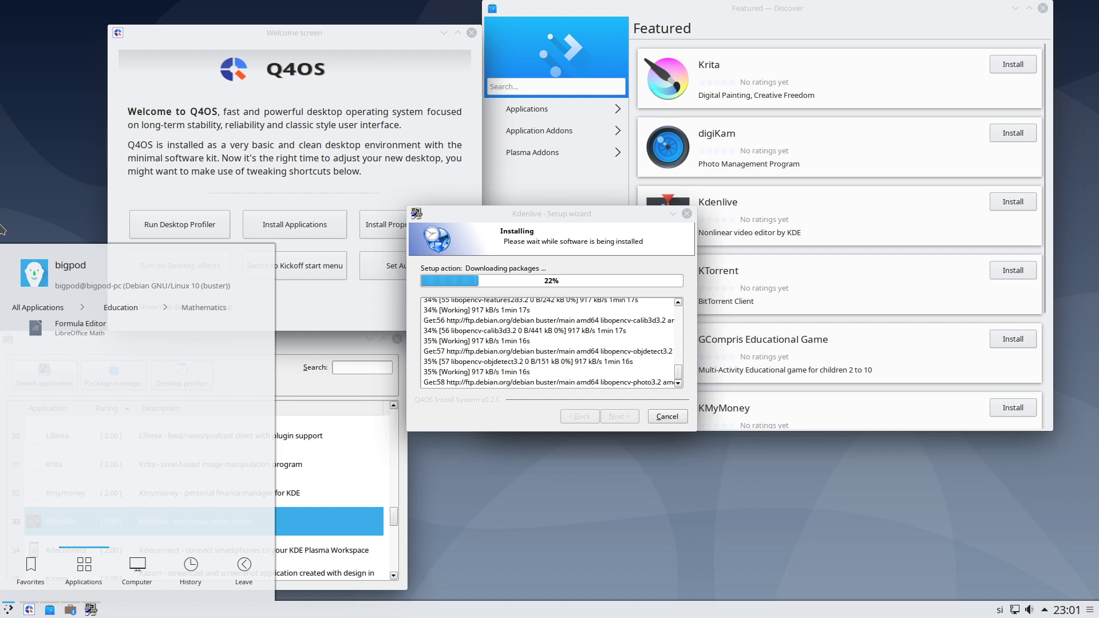
pyautogui.click(39, 310)
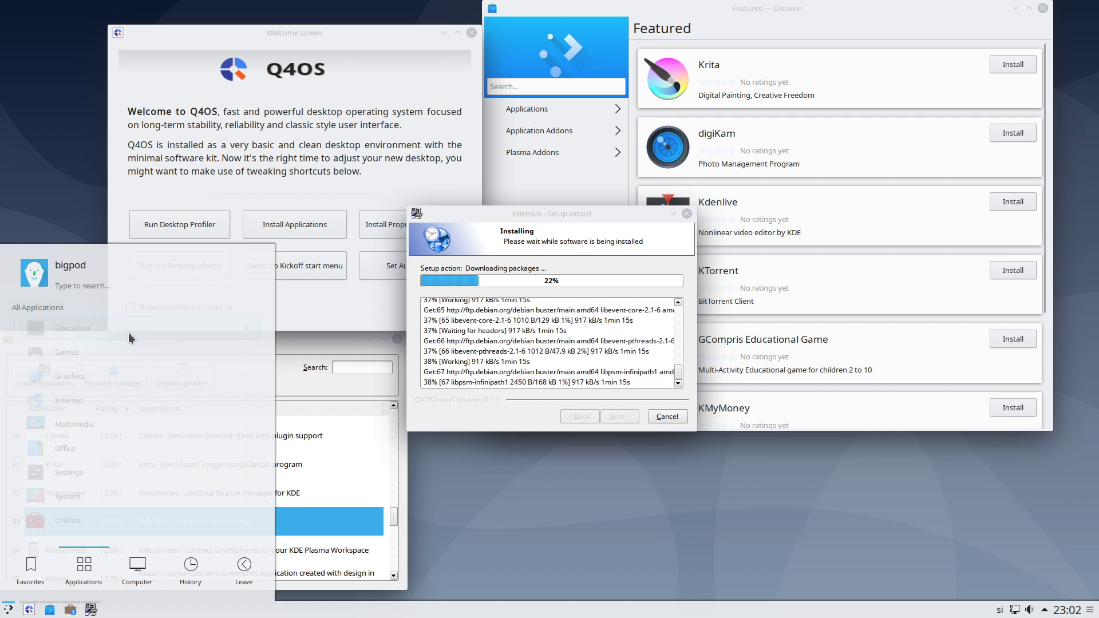
pyautogui.click(171, 355)
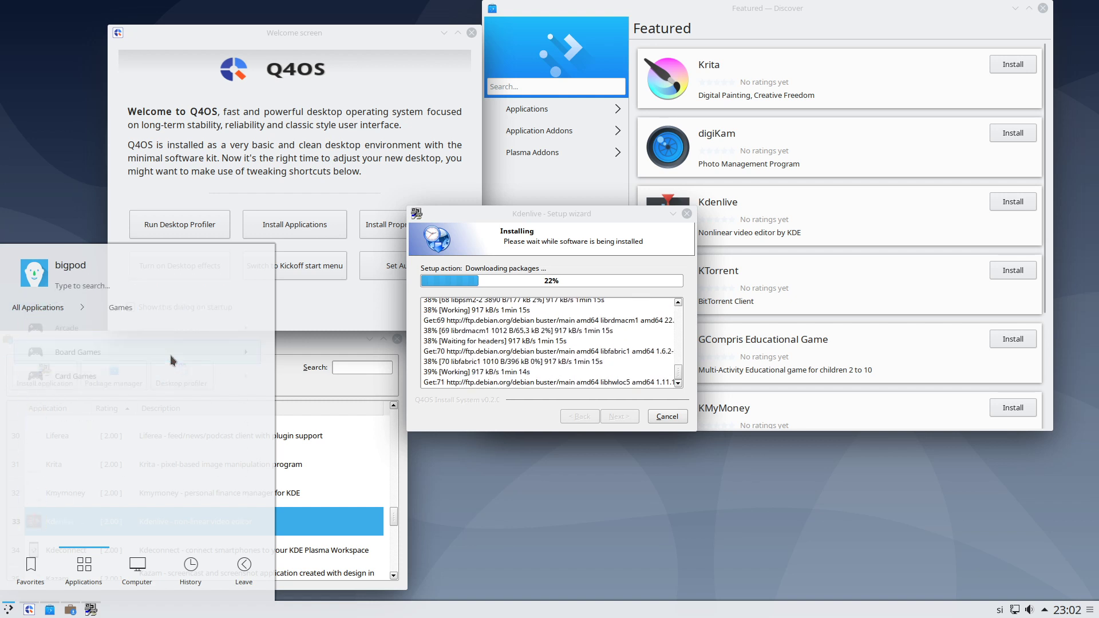
pyautogui.click(67, 308)
pyautogui.click(81, 365)
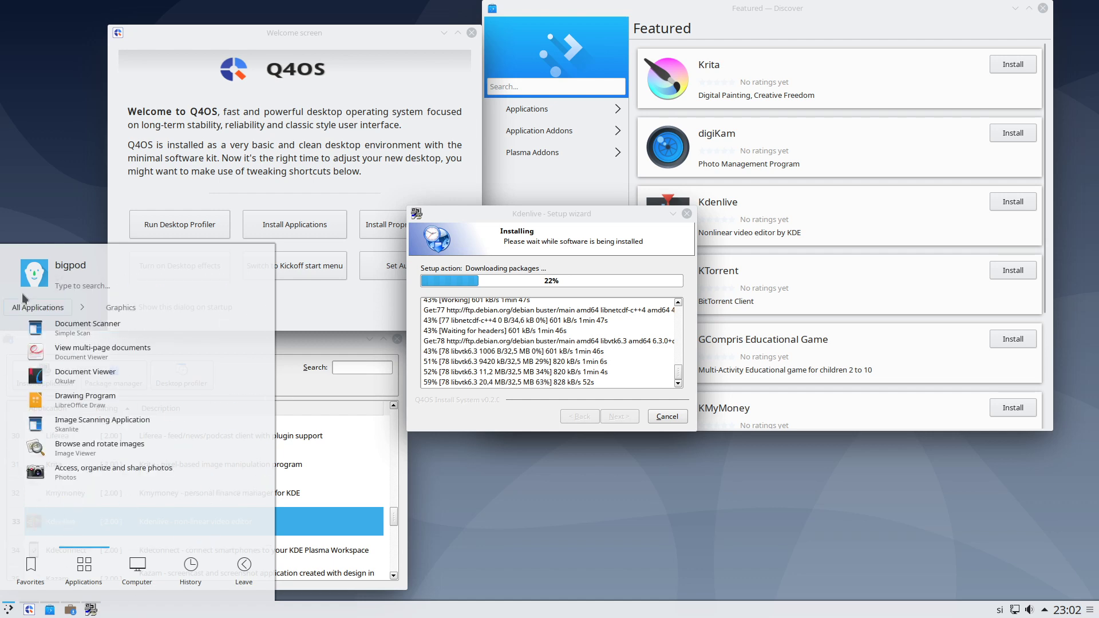
pyautogui.click(36, 300)
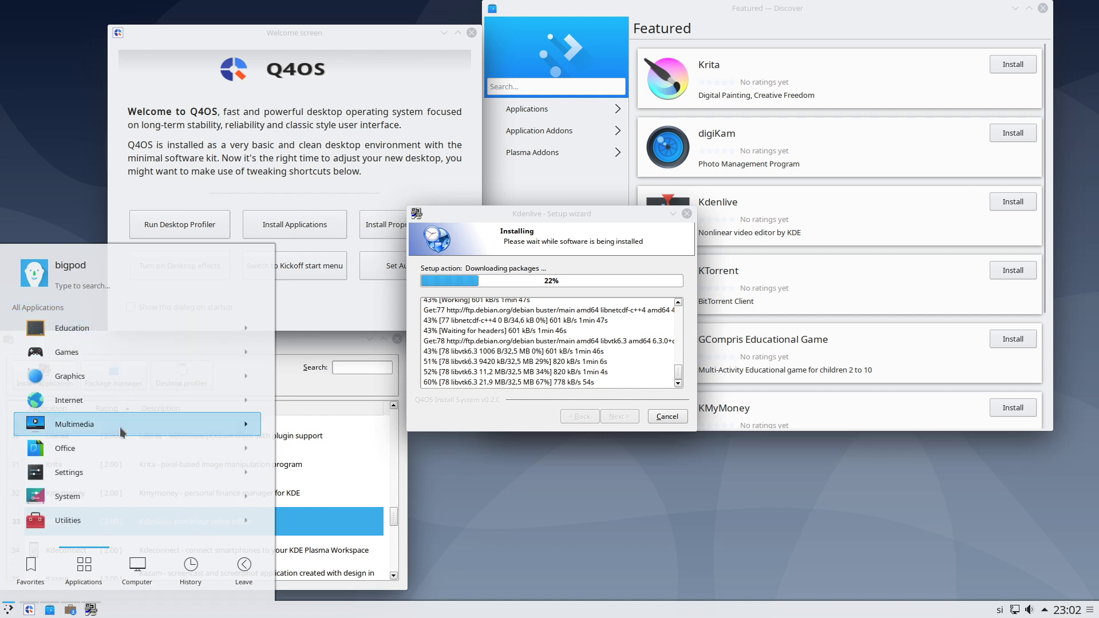
# Step: Examine the programs in the Internet and Multimedia categories of the application launcher while Kdenlive installs
pyautogui.click(123, 393)
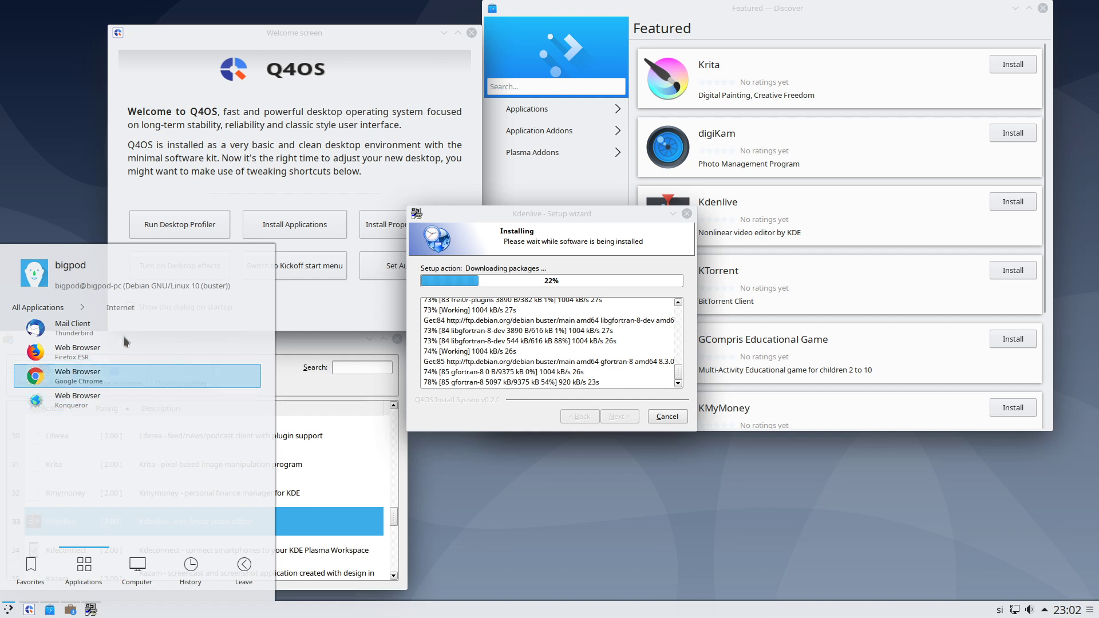
pyautogui.click(46, 307)
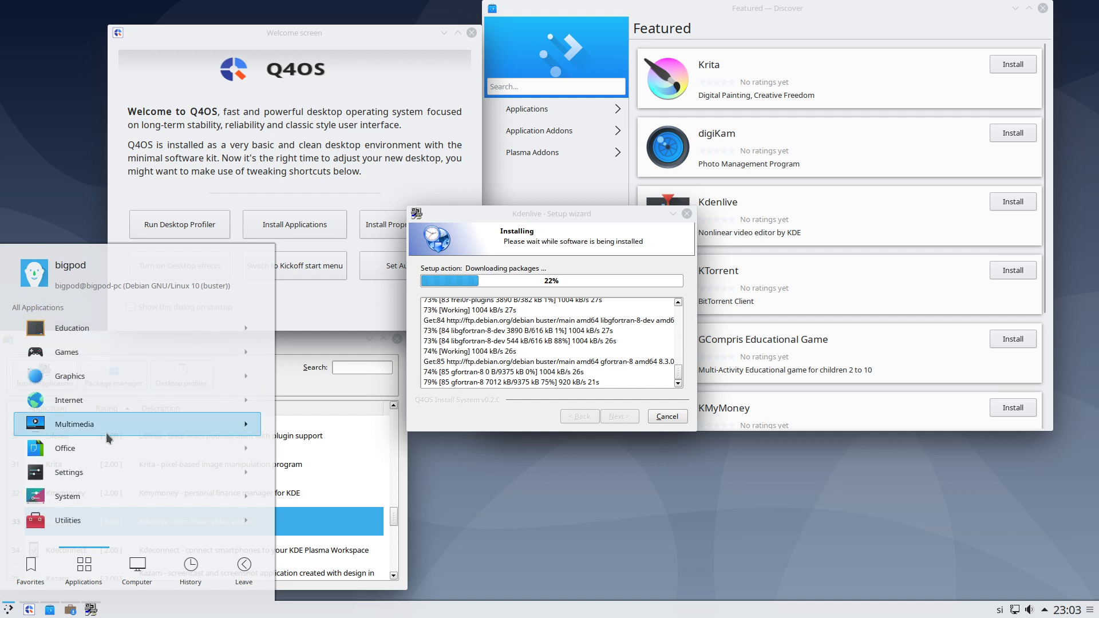
pyautogui.click(121, 426)
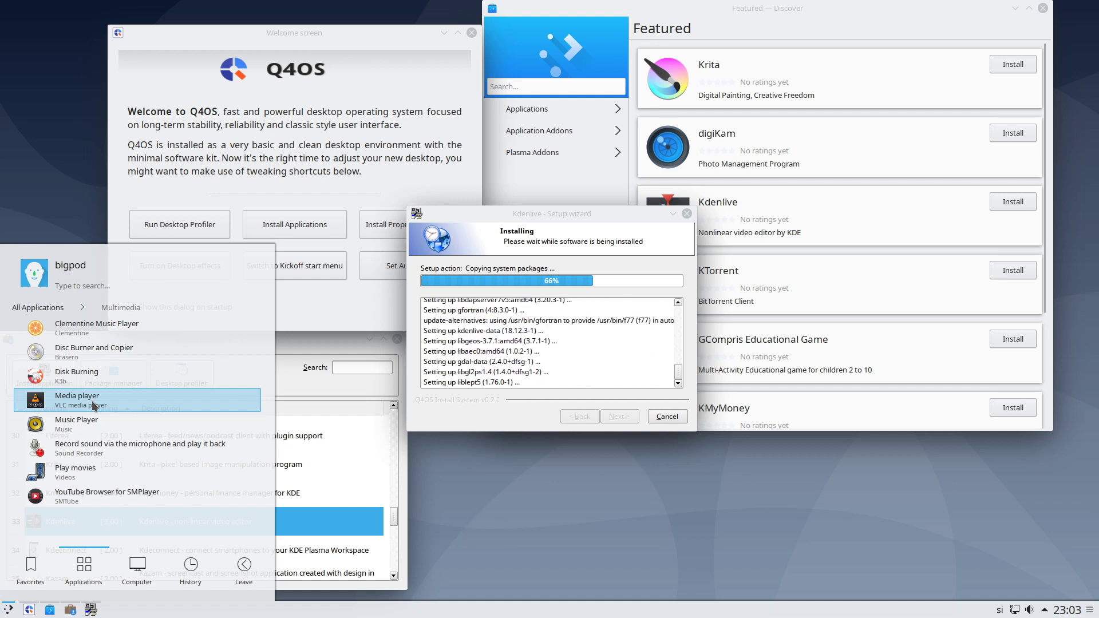
pyautogui.click(30, 572)
pyautogui.moveTo(83, 569)
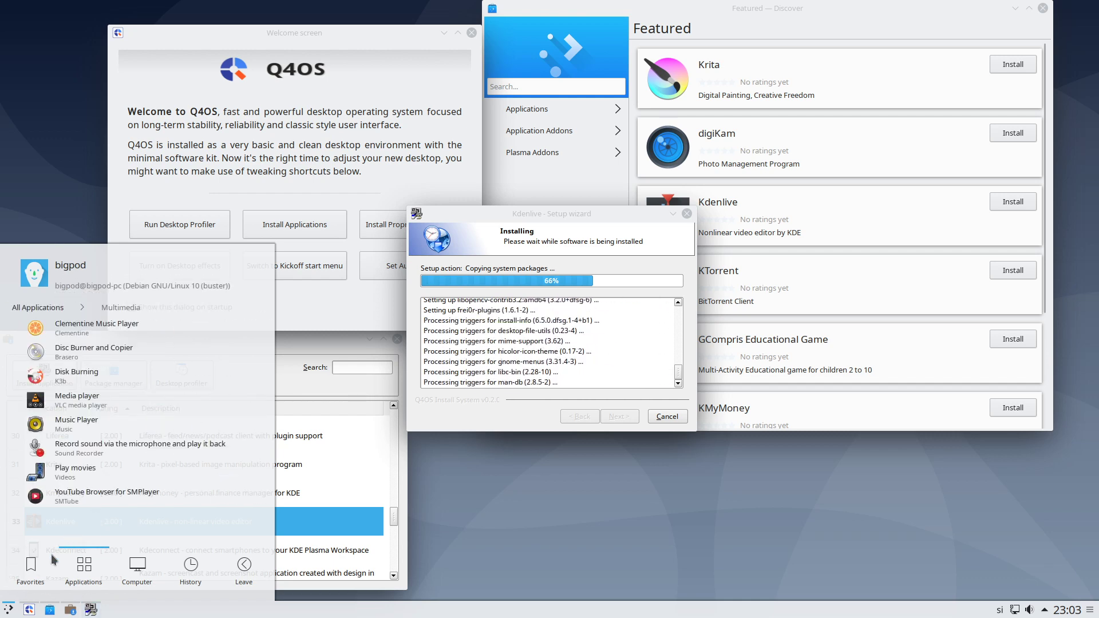
pyautogui.click(48, 307)
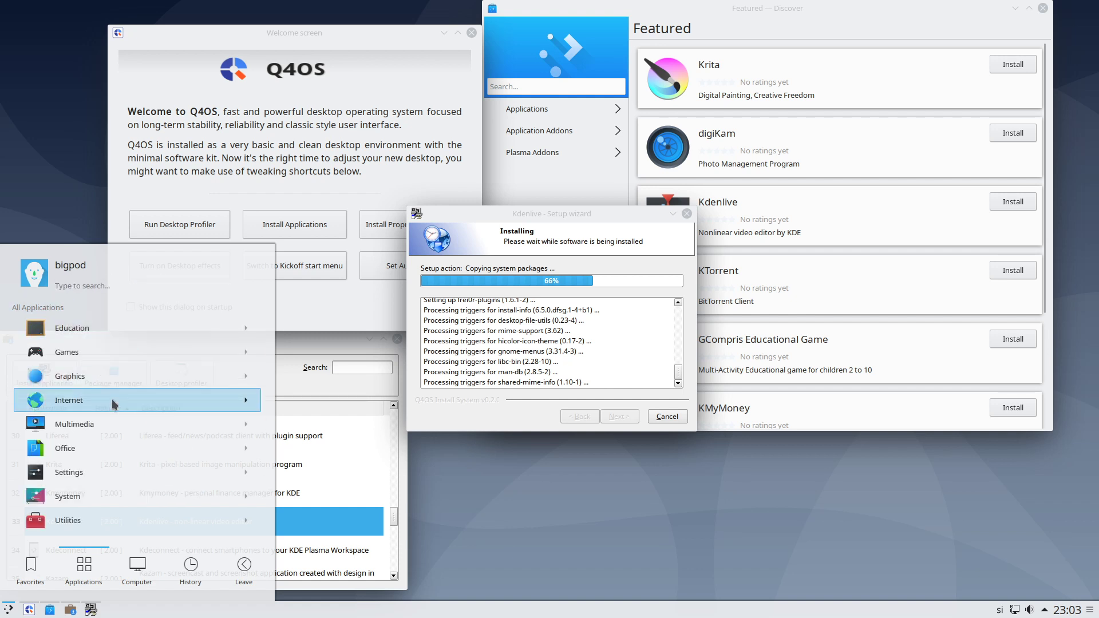
pyautogui.click(80, 409)
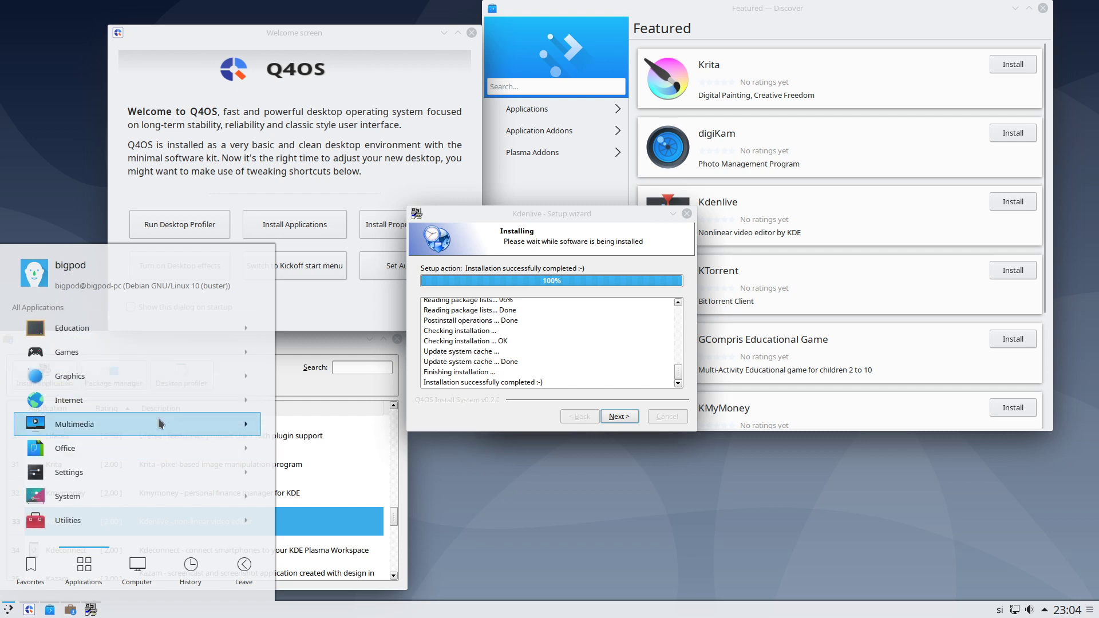
pyautogui.click(118, 392)
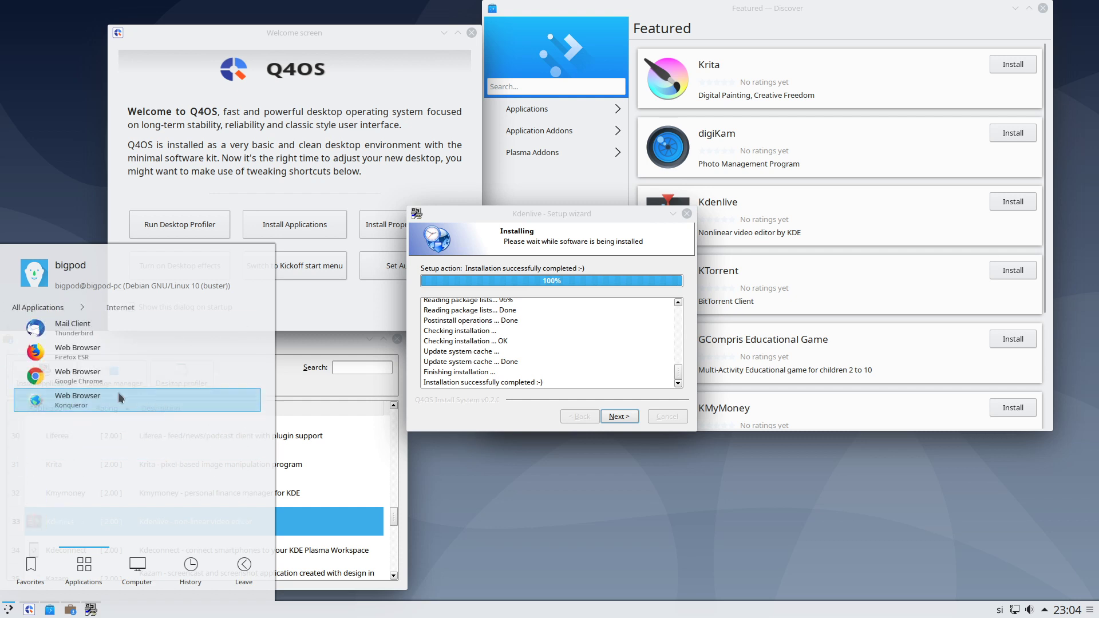
pyautogui.click(54, 309)
pyautogui.click(88, 423)
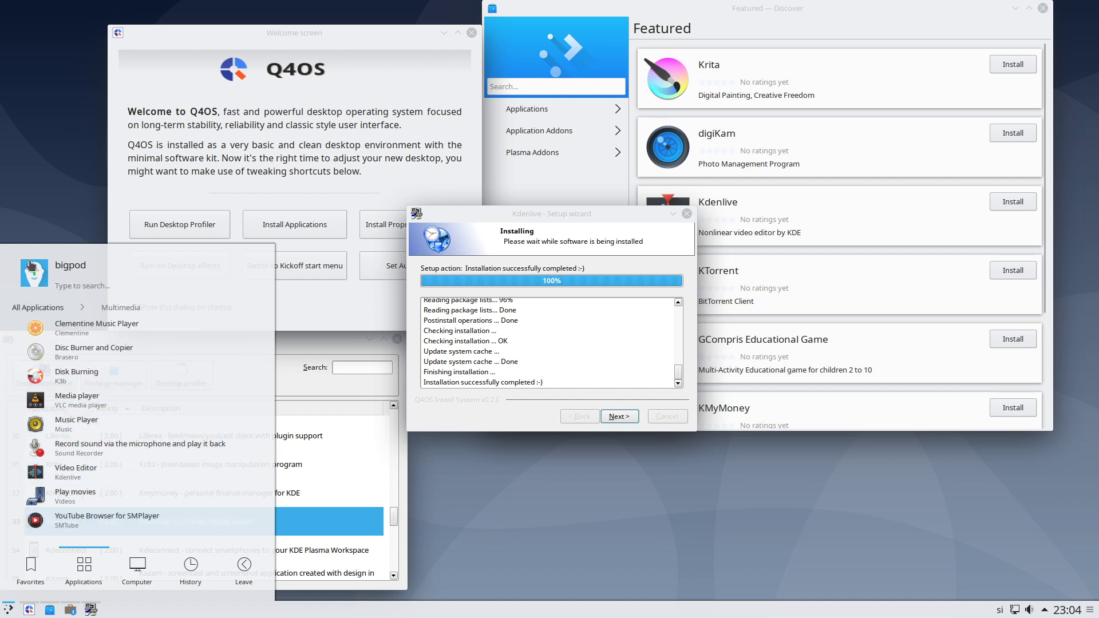
# Step: Complete and close the Kdenlive setup wizard
pyautogui.click(622, 415)
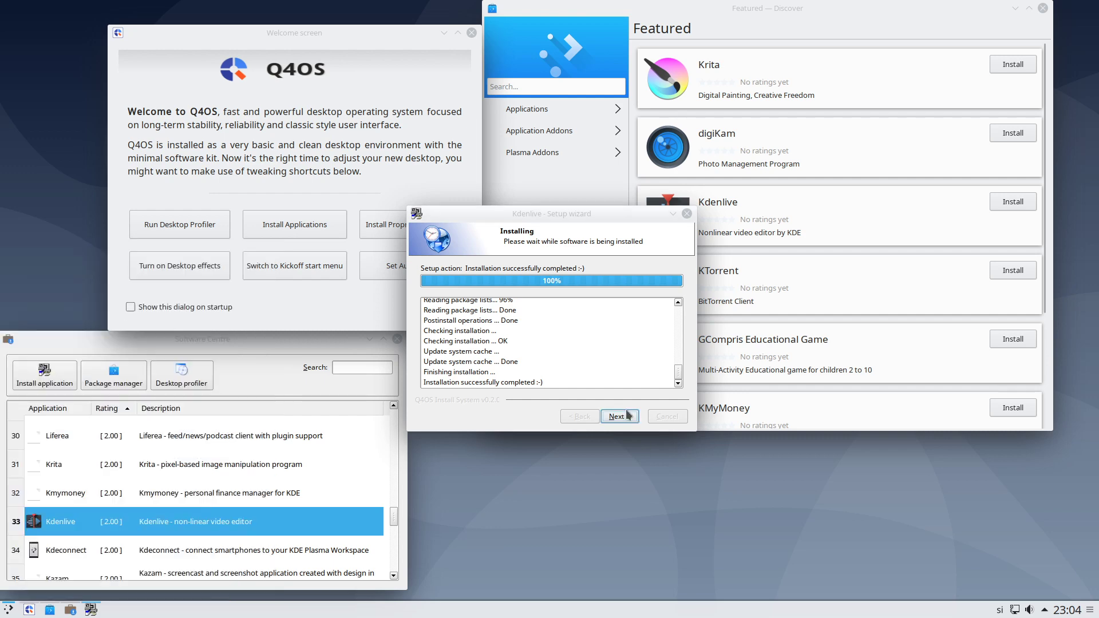
pyautogui.click(622, 413)
pyautogui.click(619, 415)
# Step: Browse the programs in the Office category of the application launcher
pyautogui.press('super')
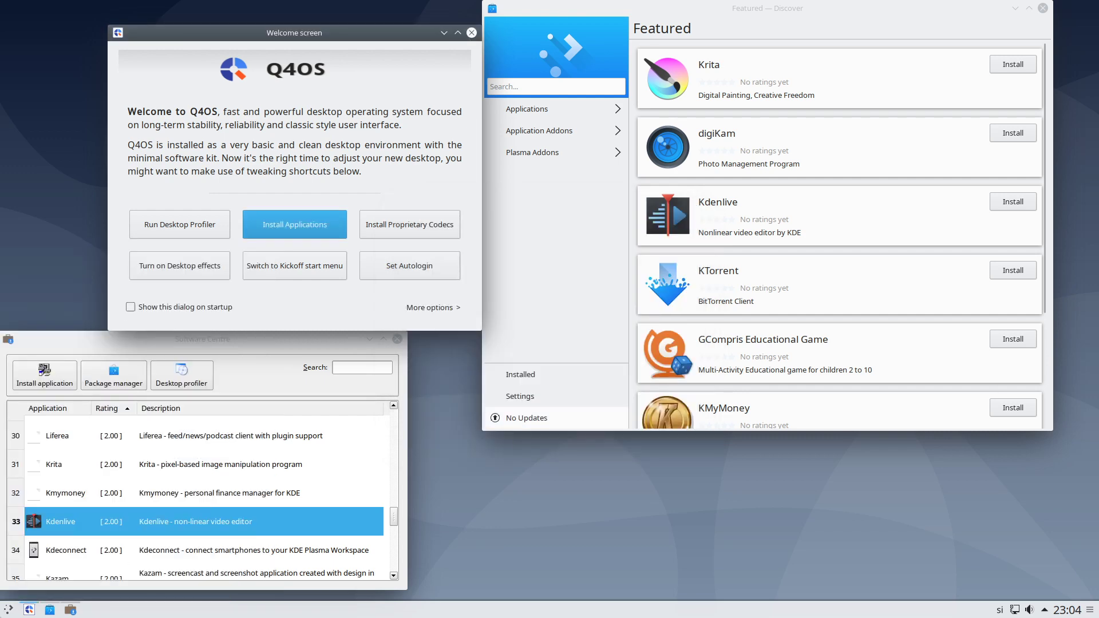
pyautogui.click(86, 577)
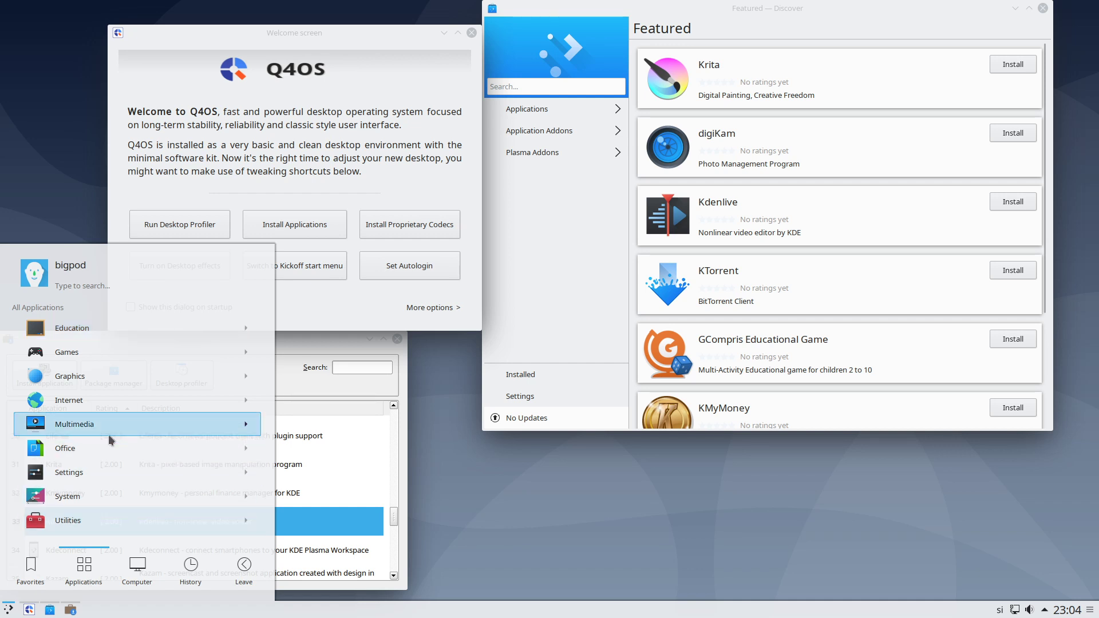
pyautogui.click(100, 449)
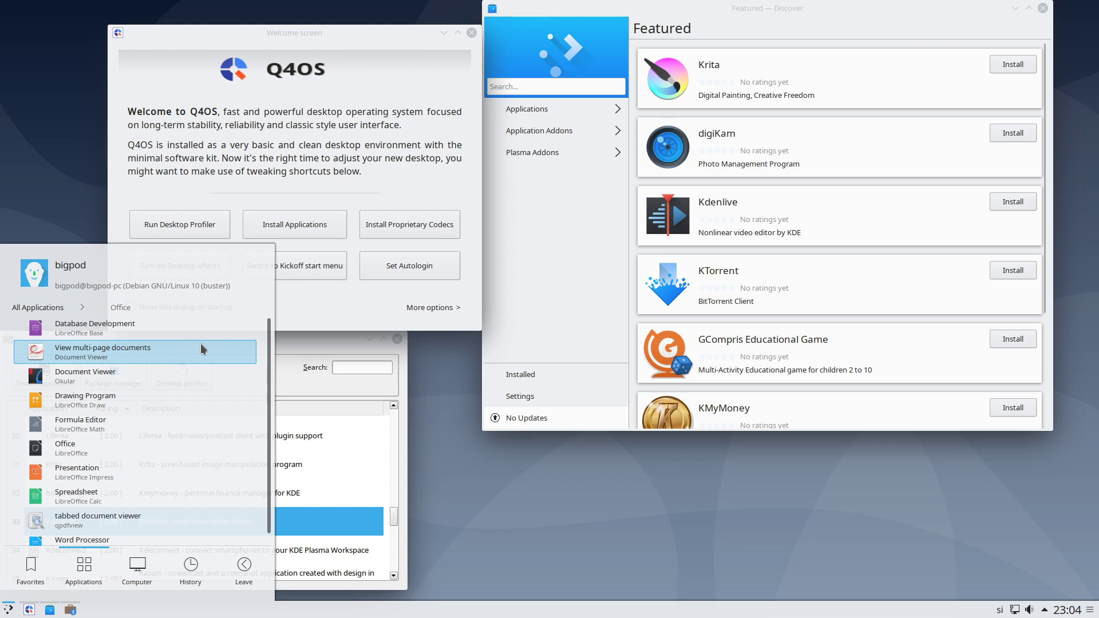
pyautogui.scroll(-1, 104, 376)
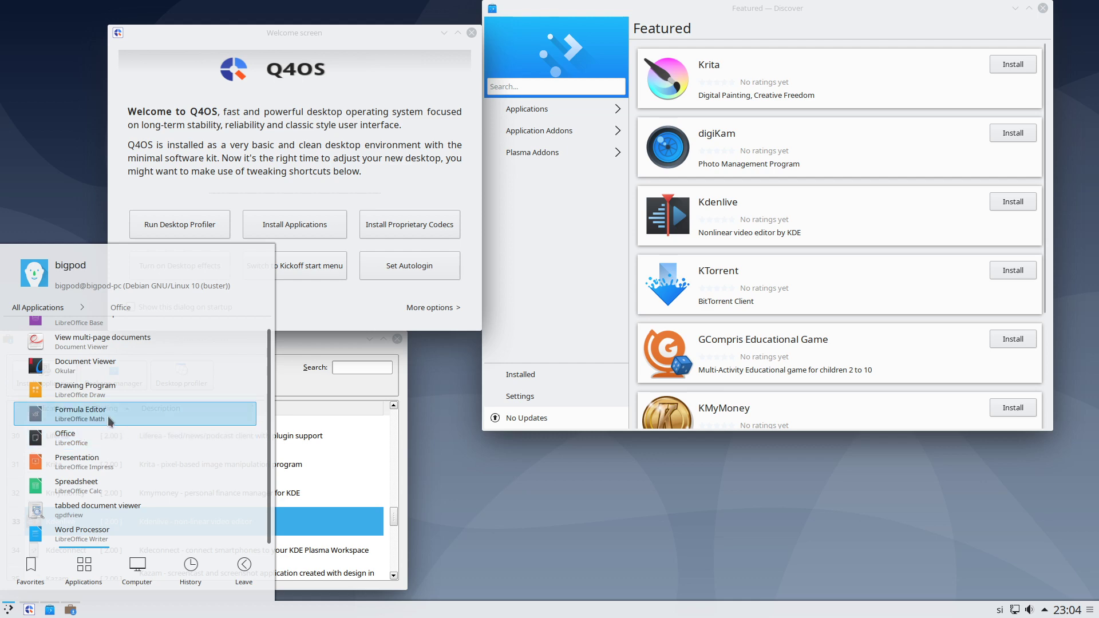
# Step: Open LibreOffice, create a blank Writer document to view its interface and close it
pyautogui.click(57, 452)
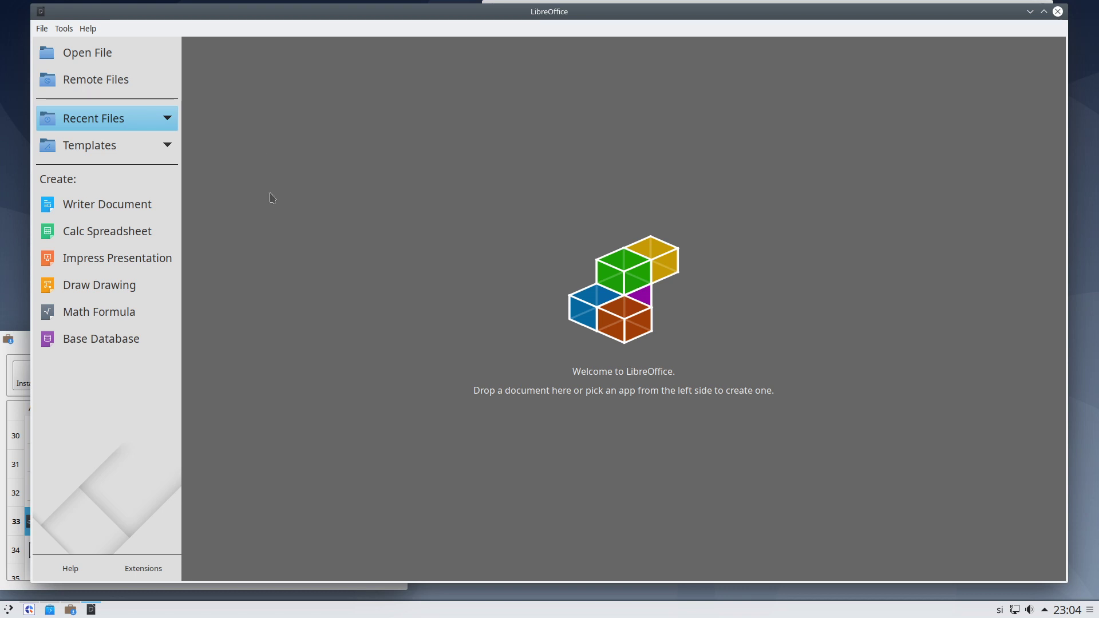
pyautogui.click(153, 193)
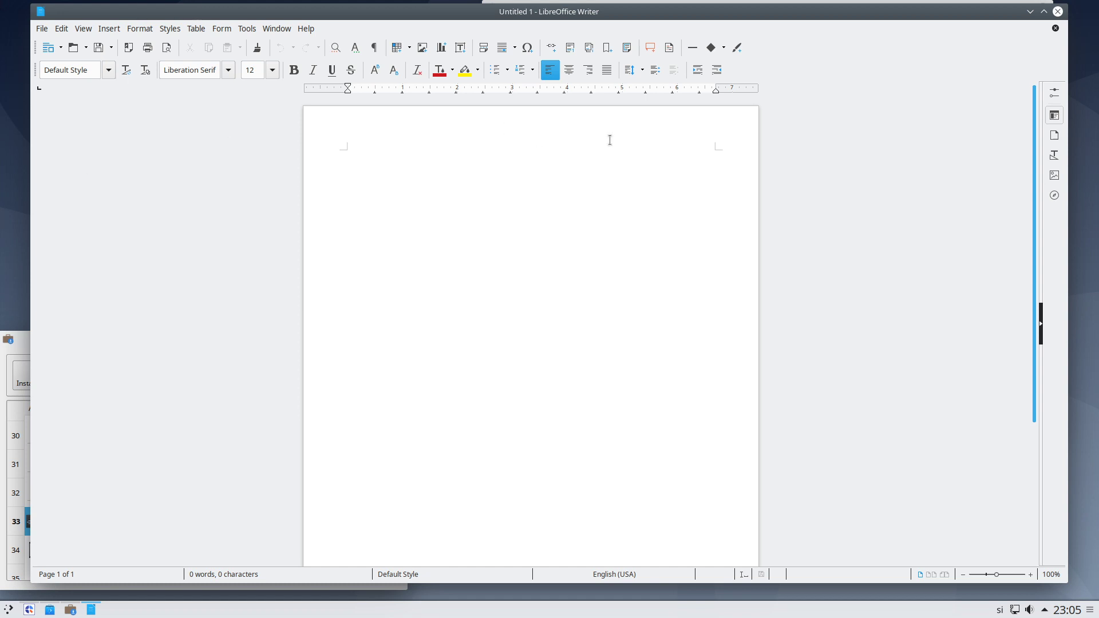
pyautogui.click(1061, 15)
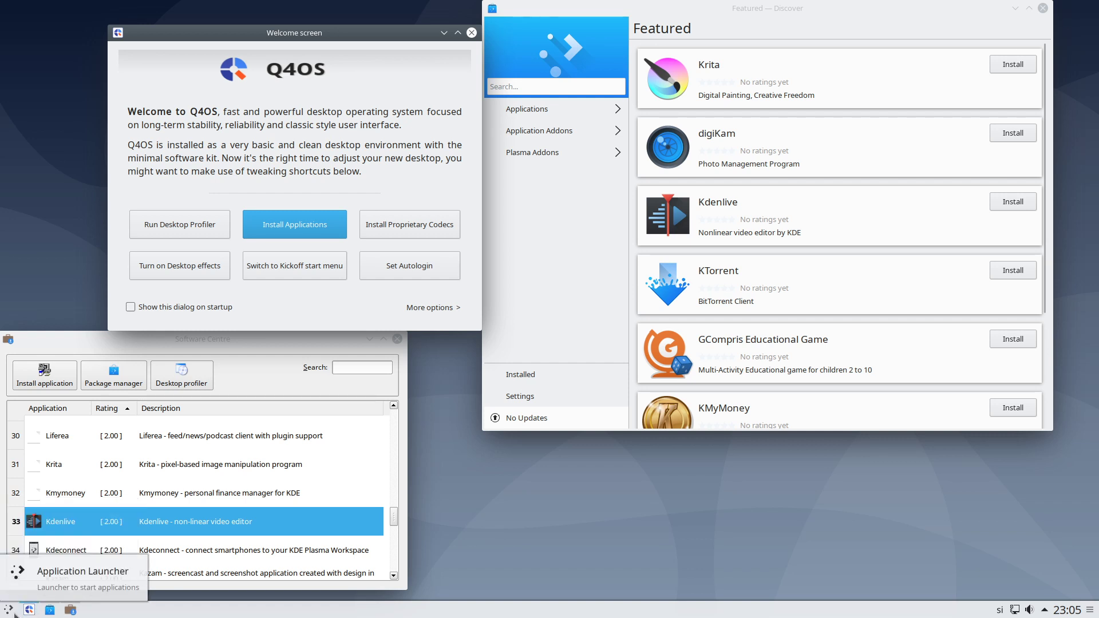
# Step: Open a Konsole terminal and run libreoffice --help to read the new document creation arguments
pyautogui.click(9, 610)
pyautogui.write('ter')
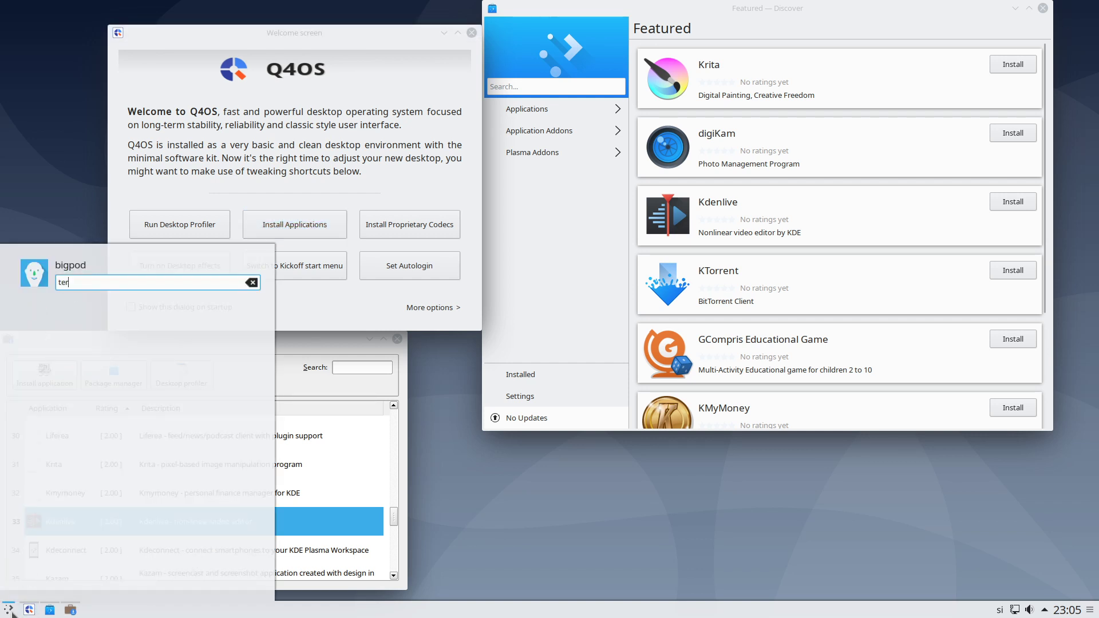
pyautogui.write('m')
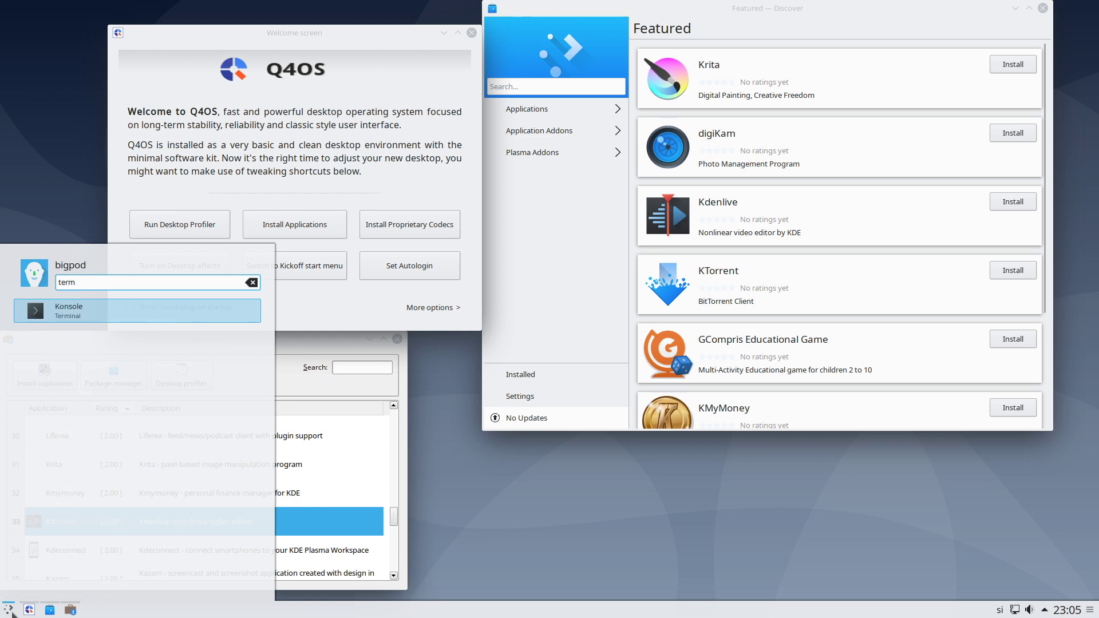
pyautogui.press('Return')
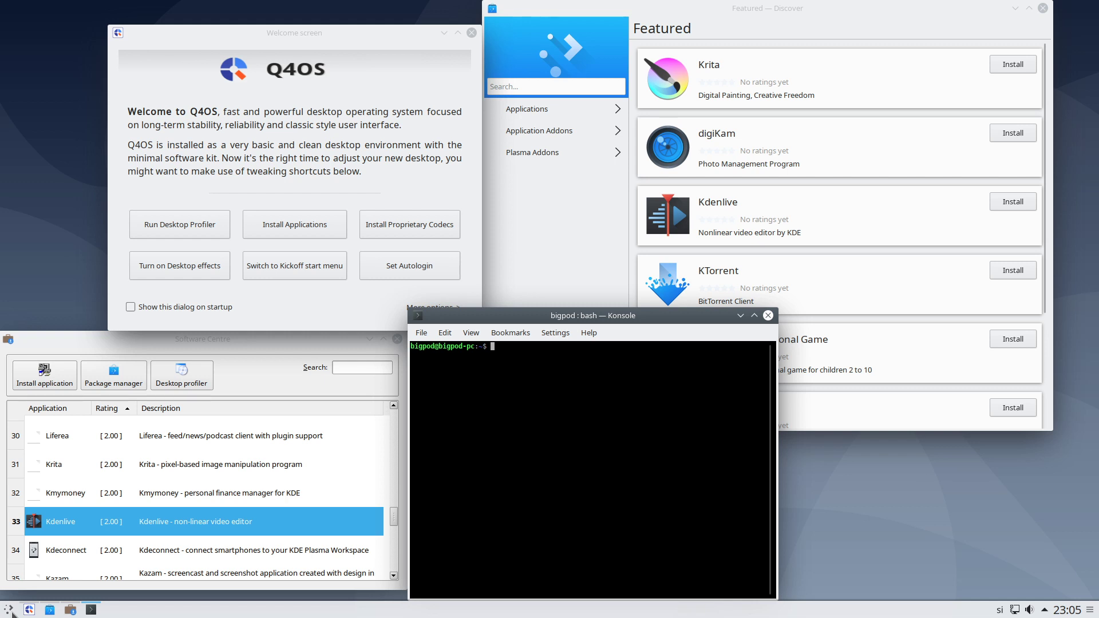
pyautogui.write('libreoffice --help')
pyautogui.press('Return')
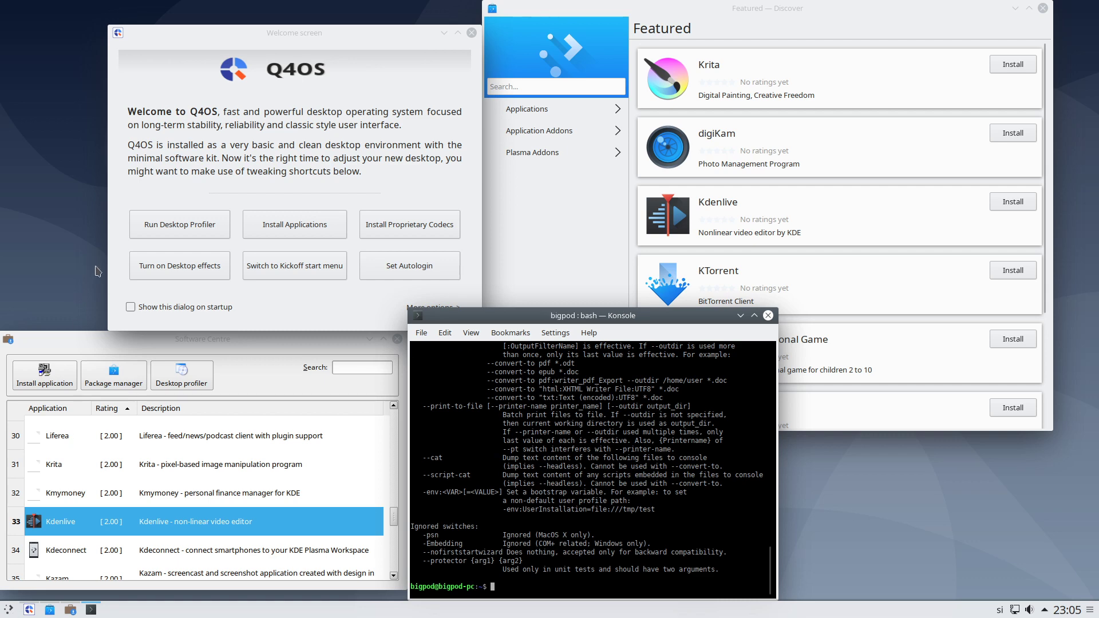
pyautogui.scroll(5, 538, 458)
pyautogui.scroll(10, 538, 459)
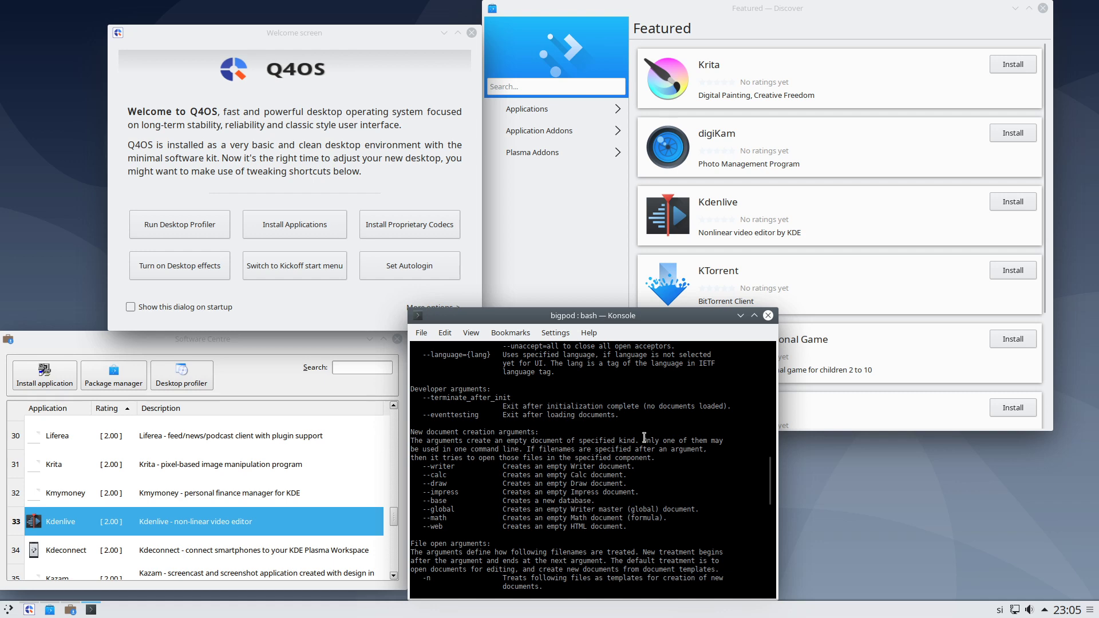
# Step: Launch LibreOffice Writer from the terminal with libreoffice --writer, and close the Writer and terminal windows
pyautogui.press('Up')
pyautogui.write('--w+')
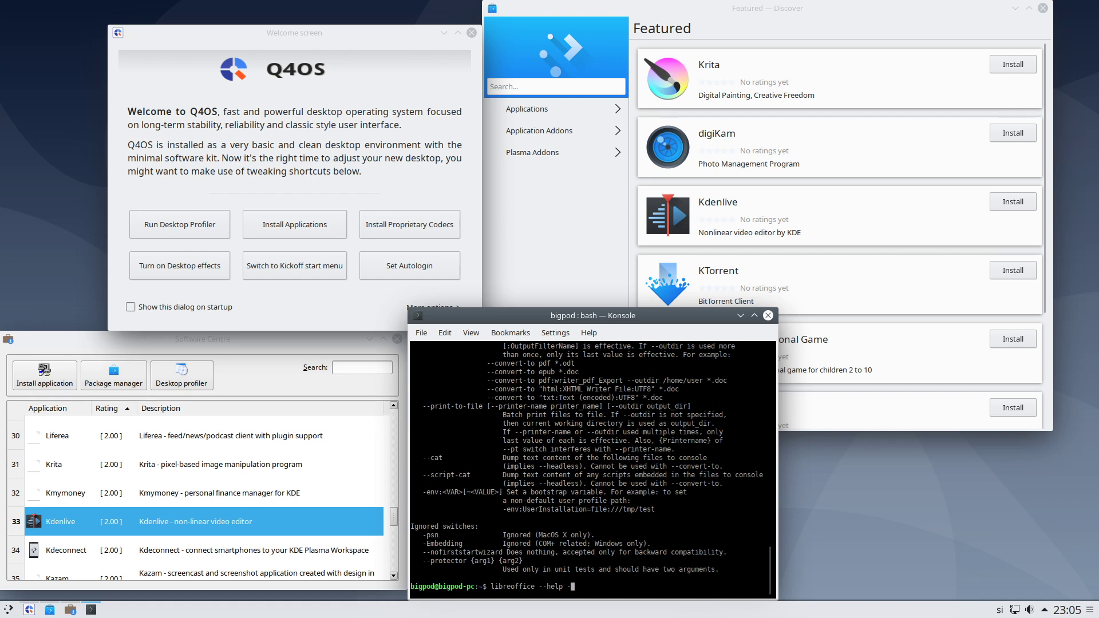
pyautogui.press('BackSpace')
pyautogui.press('BackSpace')
pyautogui.press('BackSpace')
pyautogui.press('BackSpace')
pyautogui.press('BackSpace')
pyautogui.press('BackSpace')
pyautogui.press('BackSpace')
pyautogui.press('BackSpace')
pyautogui.press('BackSpace')
pyautogui.write('writer')
pyautogui.press('Return')
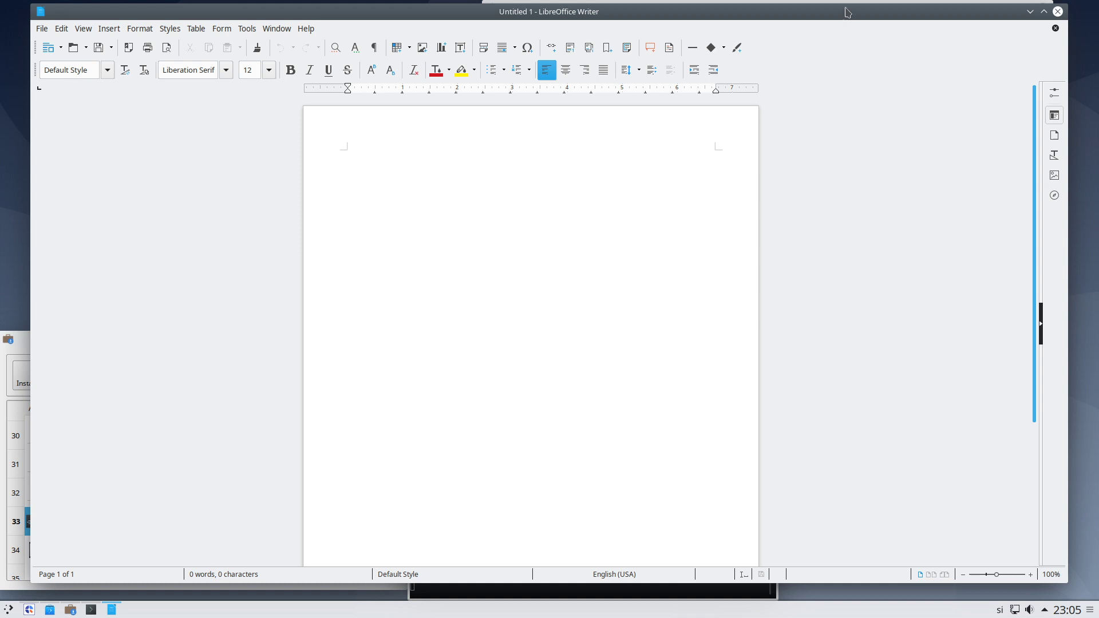
pyautogui.click(1058, 11)
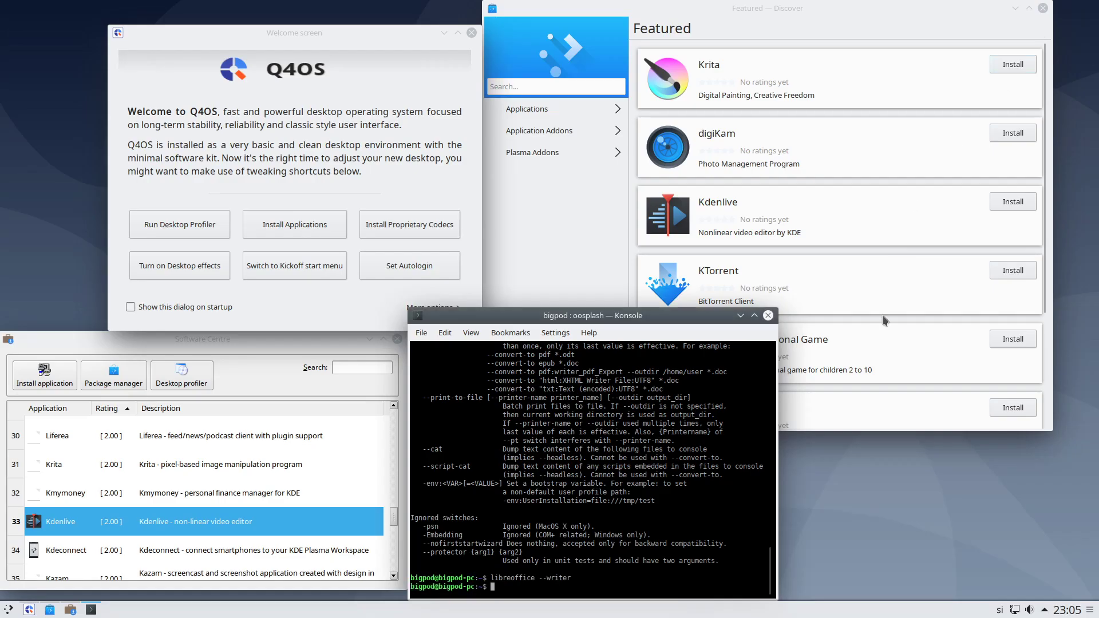
pyautogui.click(768, 315)
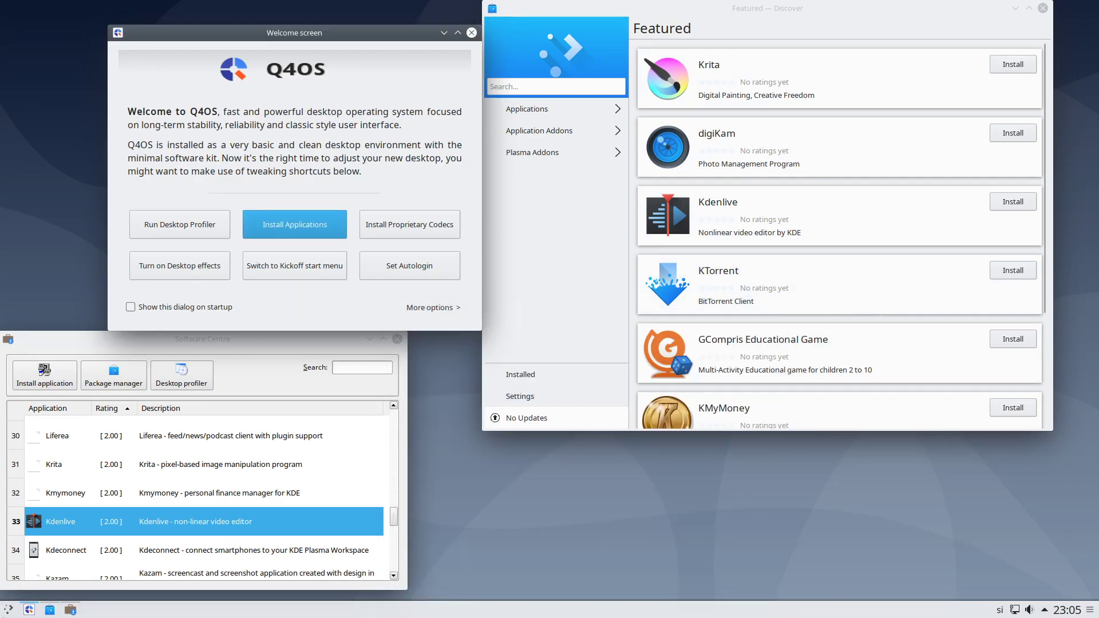
# Step: Open Synaptic Package Manager from the launcher's Settings category, entering the account password, and dismiss its Quick Introduction
pyautogui.click(8, 608)
pyautogui.moveTo(84, 570)
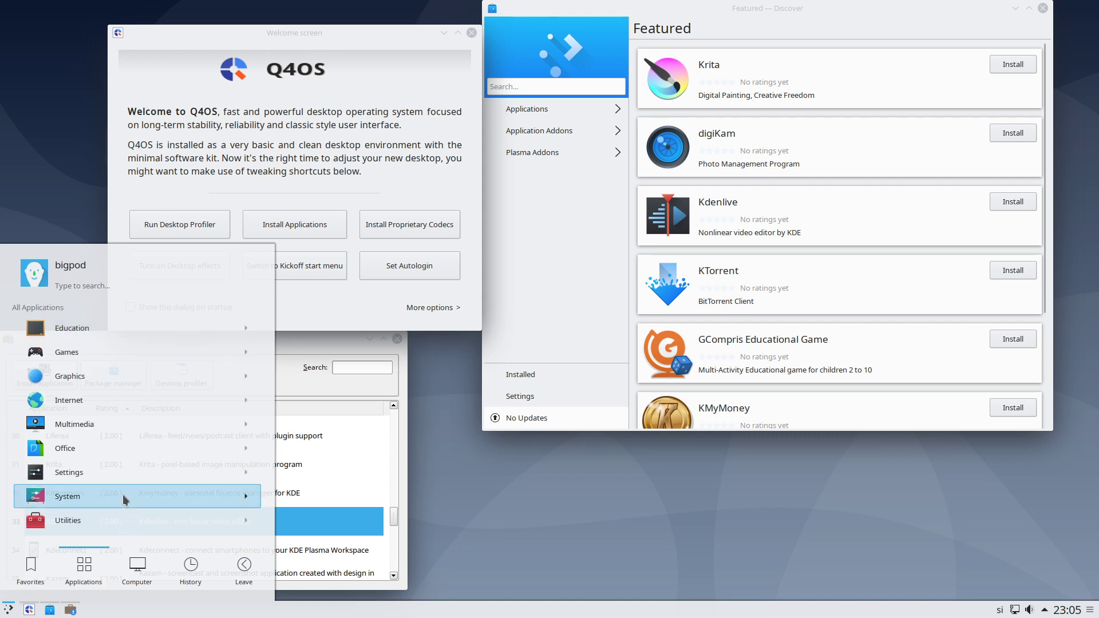
pyautogui.click(148, 478)
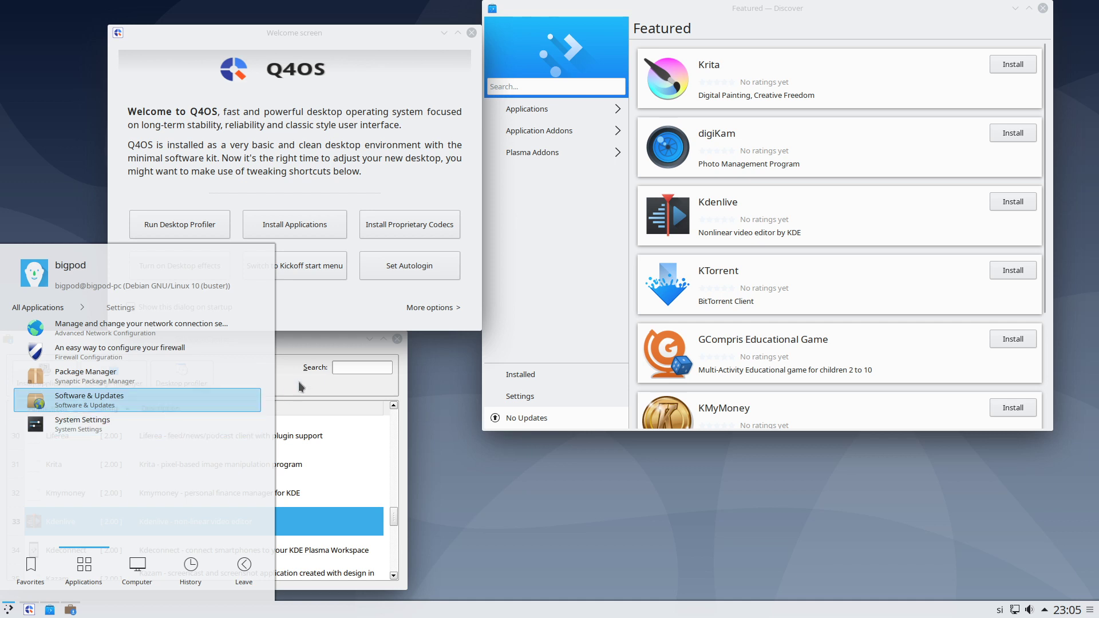
pyautogui.click(101, 375)
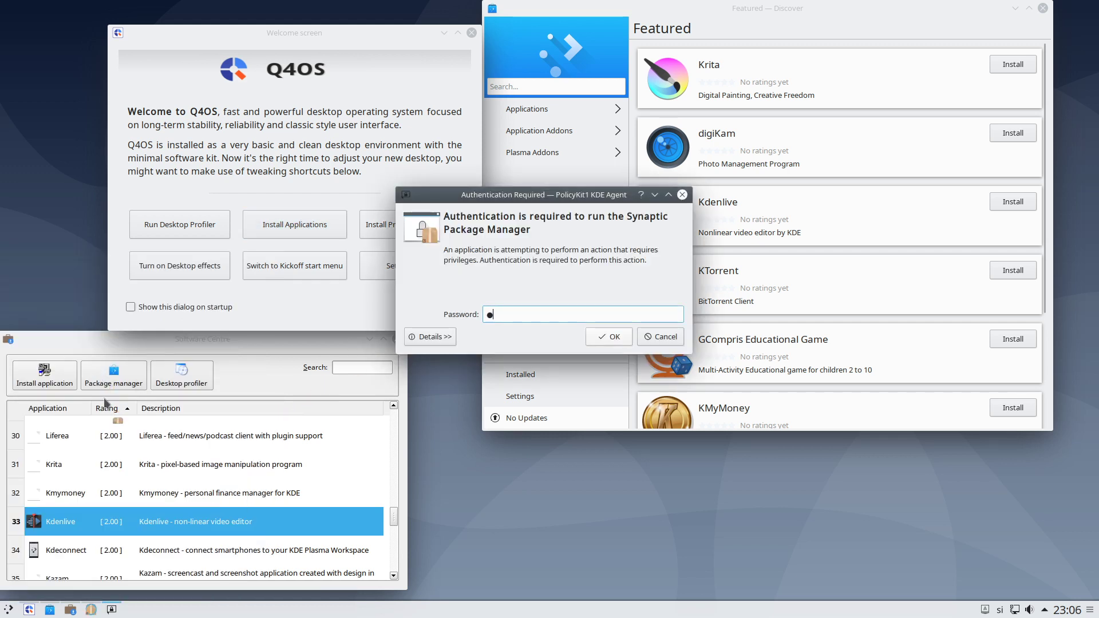
pyautogui.write('****')
pyautogui.press('Return')
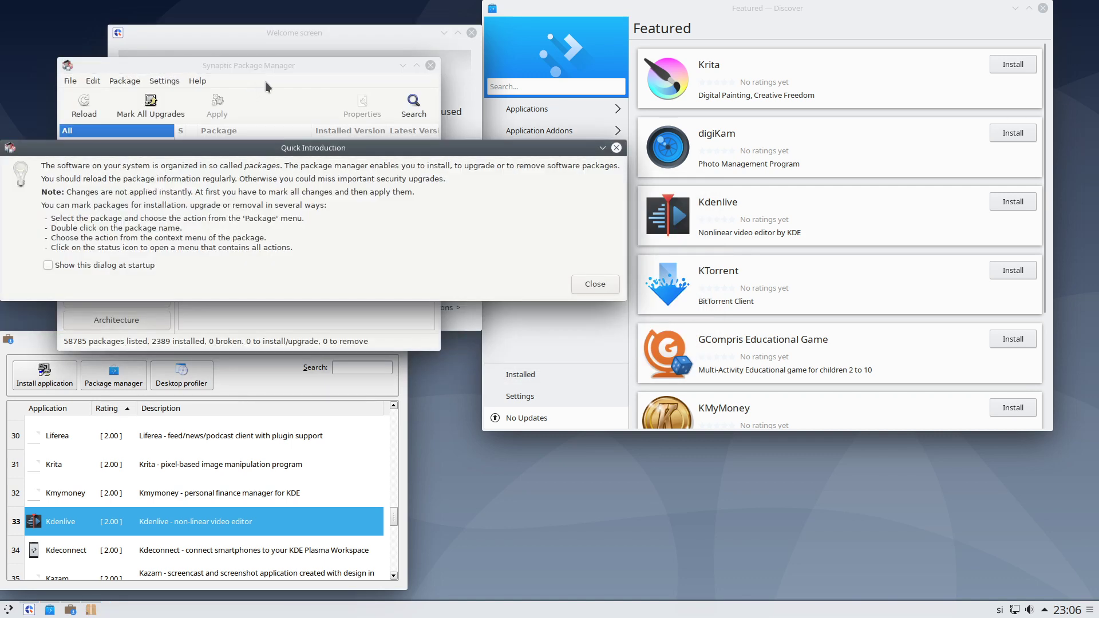
pyautogui.click(598, 282)
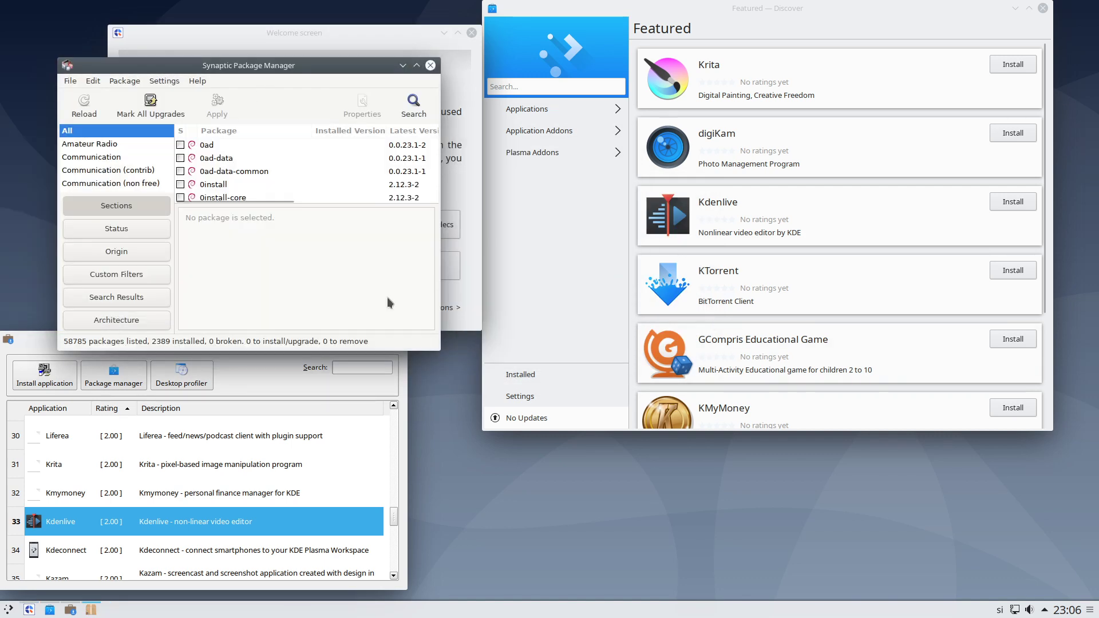
# Step: Close the Synaptic Package Manager, Discover and both Software Centre windows
pyautogui.click(262, 366)
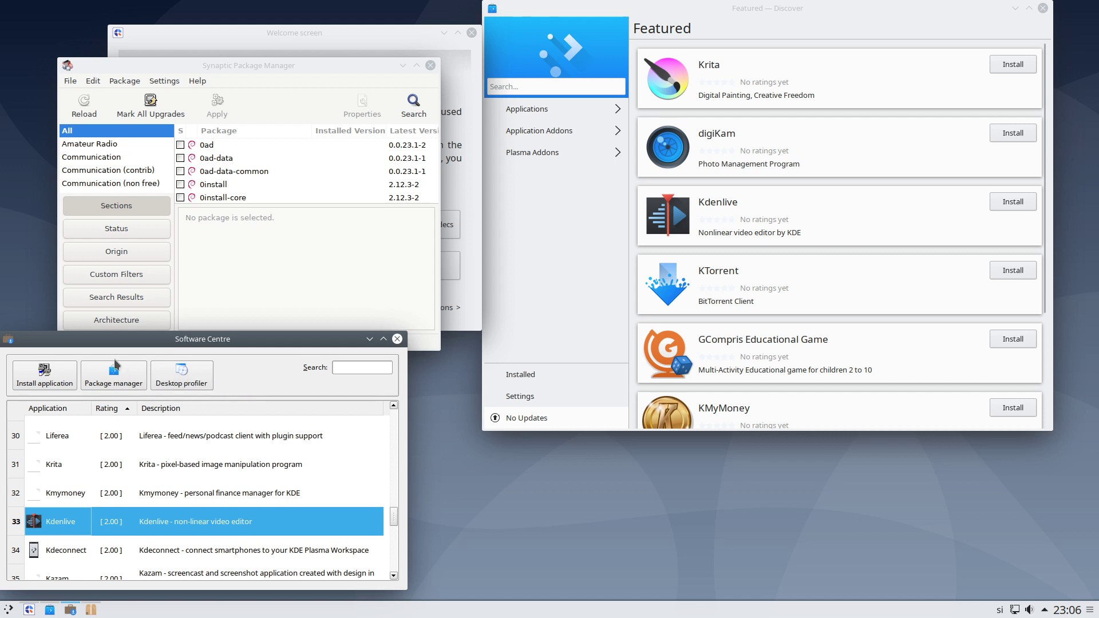
pyautogui.click(397, 338)
pyautogui.click(430, 65)
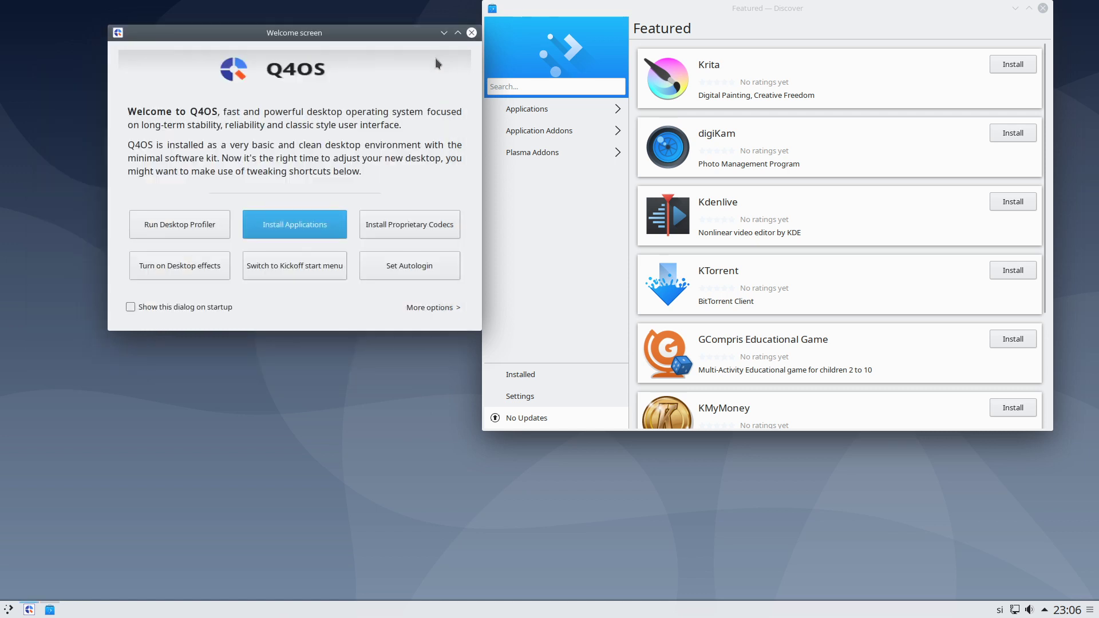
pyautogui.click(1042, 8)
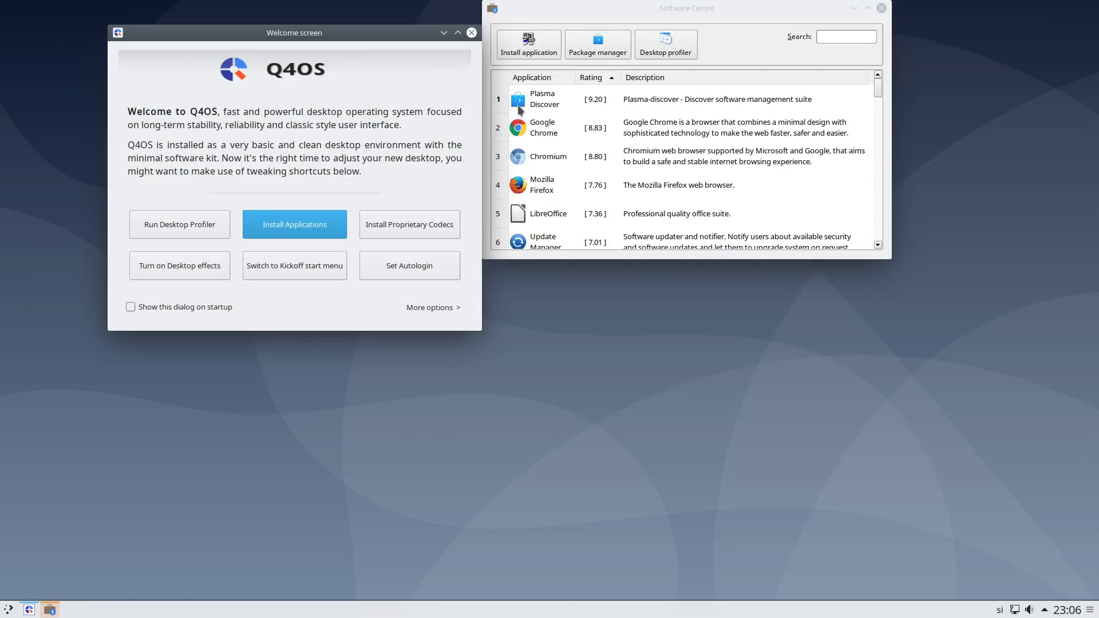
pyautogui.click(881, 8)
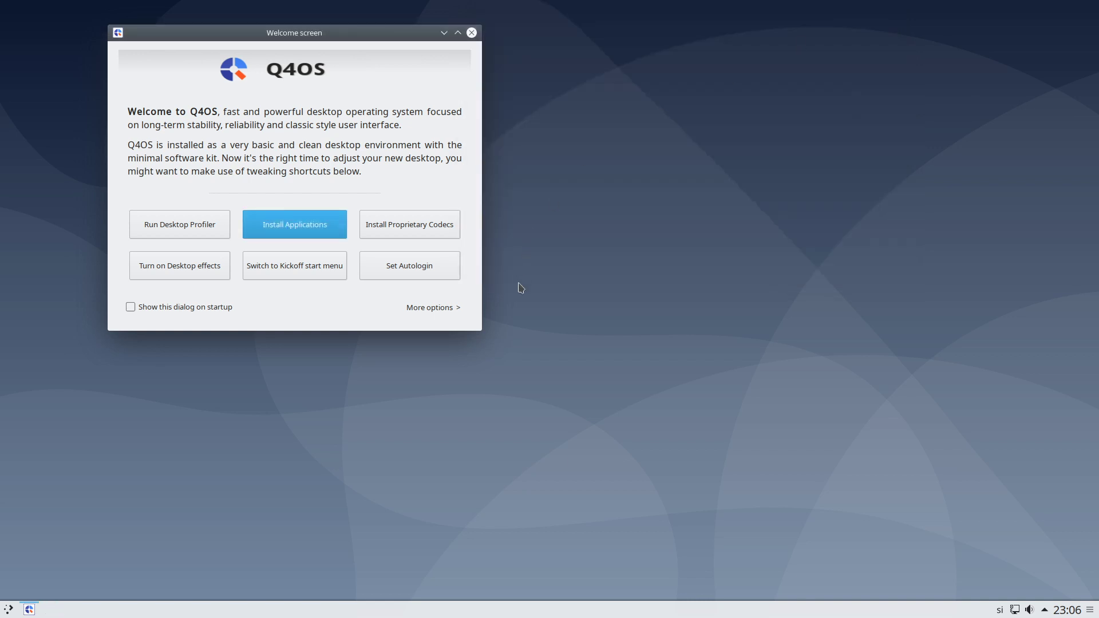
# Step: View the Hardware Info system summary from the Welcome screen's additional options, and close both windows
pyautogui.click(449, 300)
pyautogui.click(529, 334)
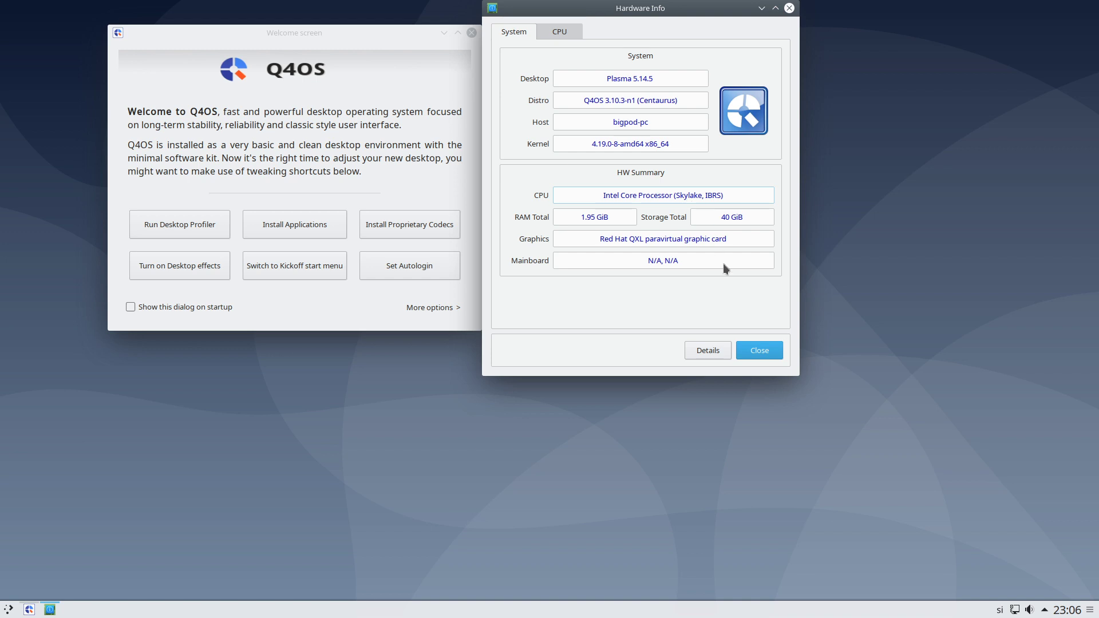
pyautogui.click(769, 350)
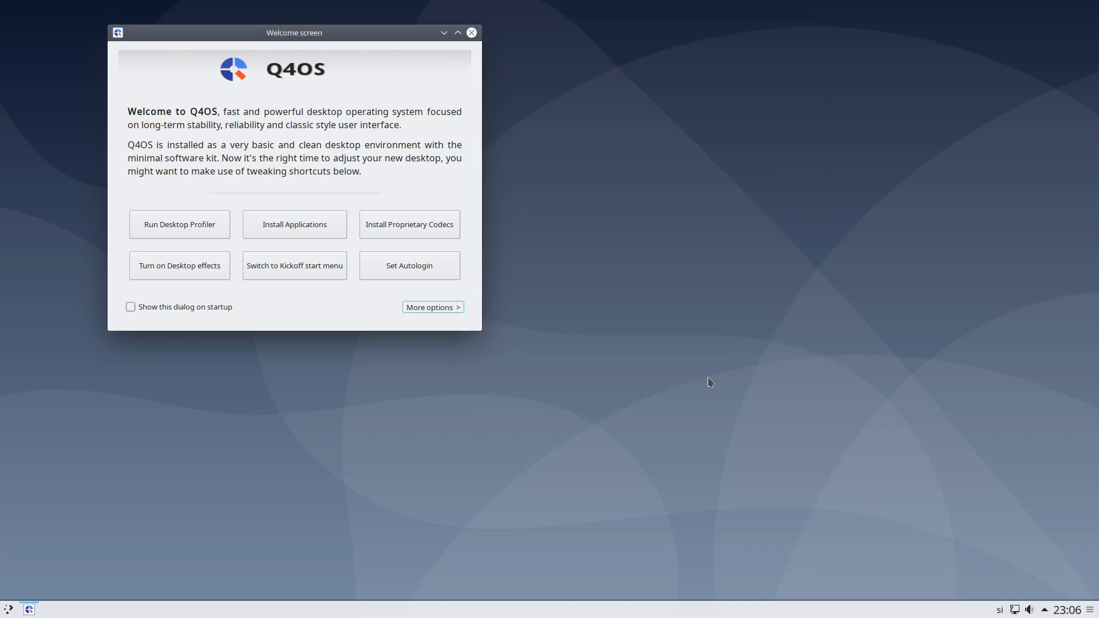
pyautogui.click(472, 32)
# Step: Browse the programs in the System category of the application launcher
pyautogui.click(8, 609)
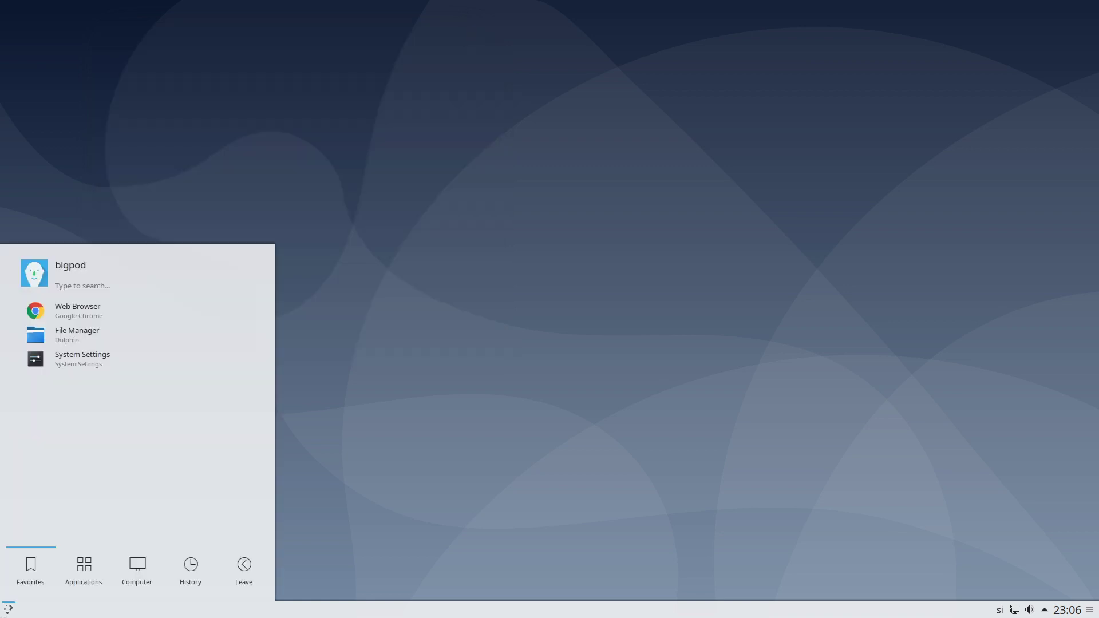
pyautogui.moveTo(88, 569)
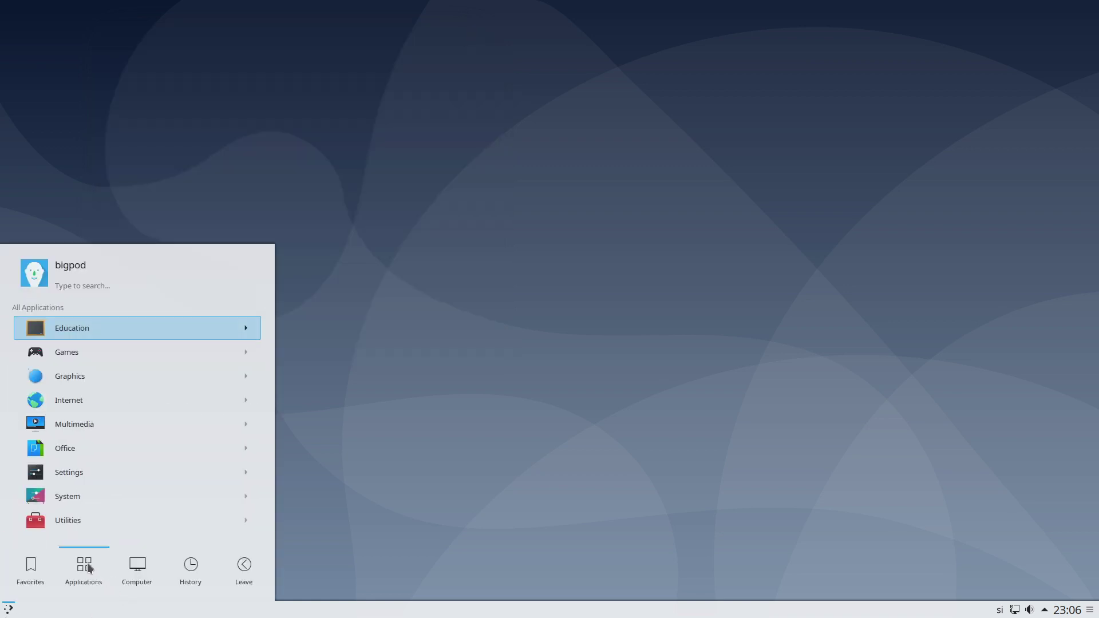
pyautogui.click(94, 495)
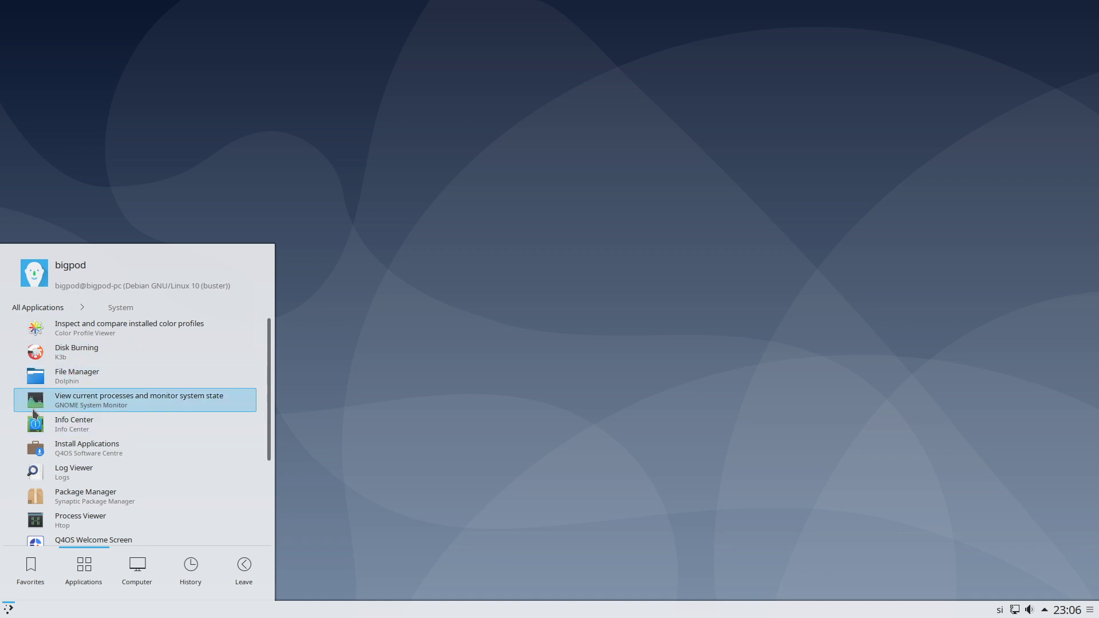
pyautogui.scroll(-3, 69, 415)
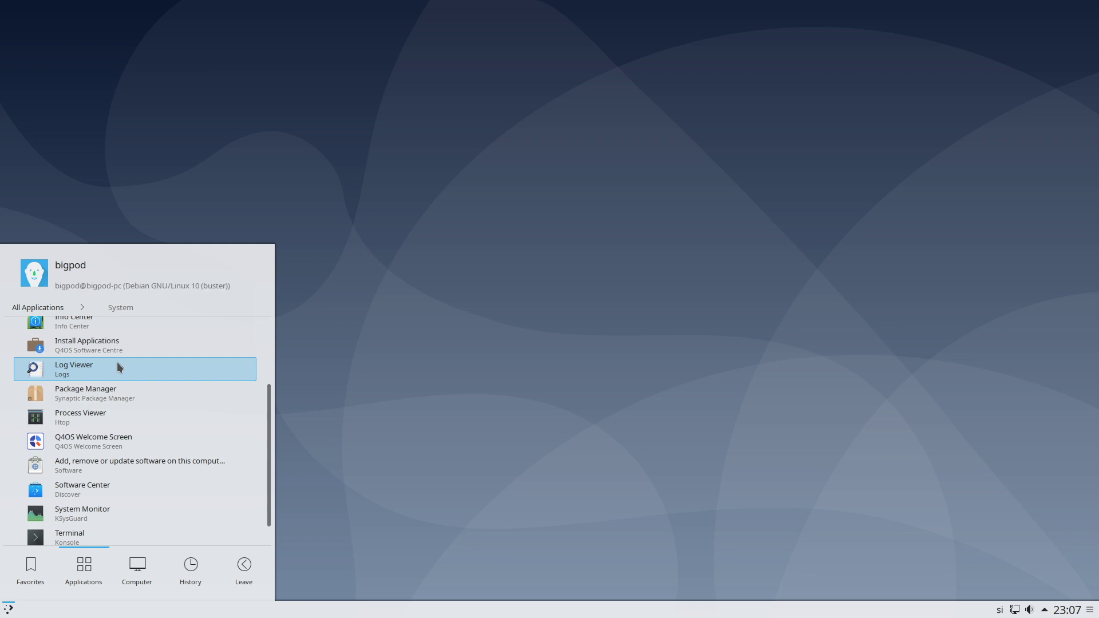
pyautogui.scroll(-1, 117, 362)
pyautogui.scroll(1, 116, 362)
pyautogui.scroll(-1, 116, 361)
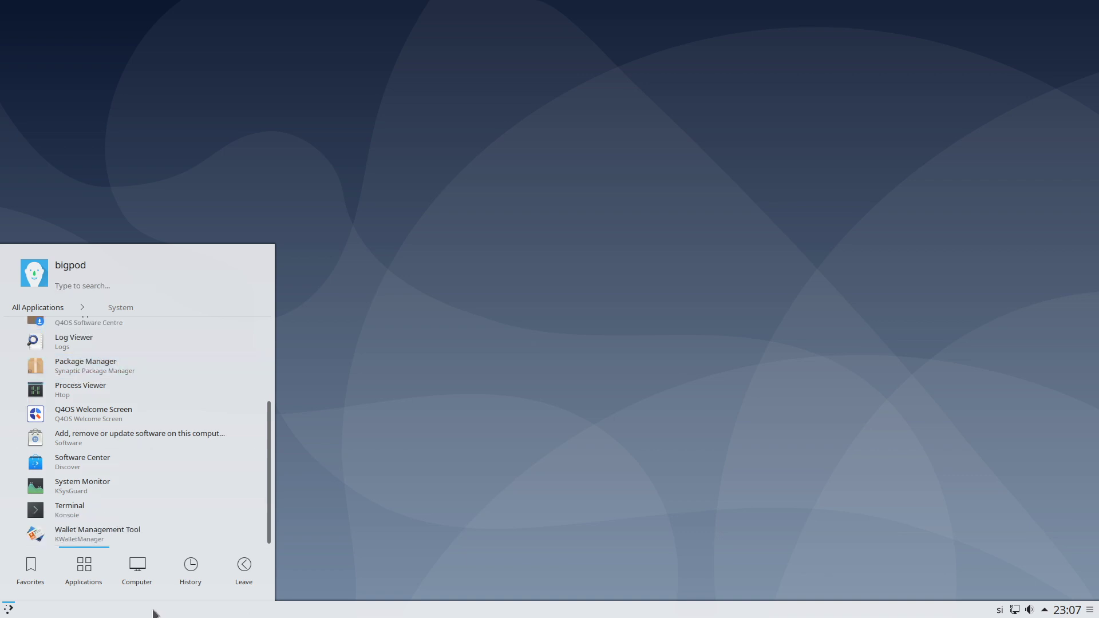
# Step: Return to the full category list and browse the programs in the Utilities category
pyautogui.click(139, 564)
pyautogui.click(70, 558)
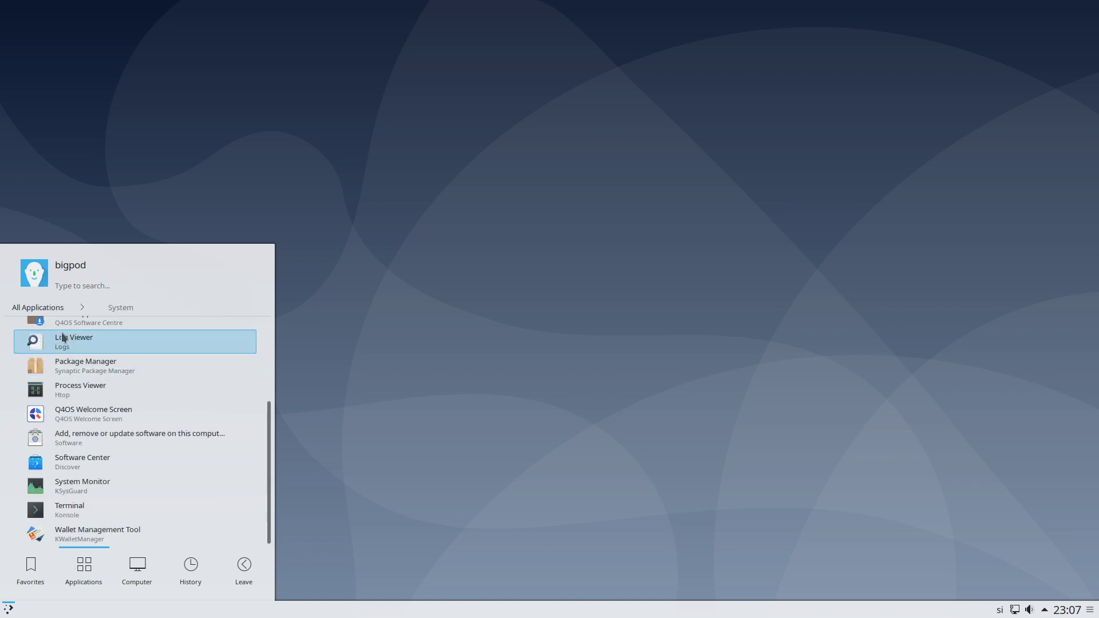
pyautogui.click(49, 314)
pyautogui.click(250, 512)
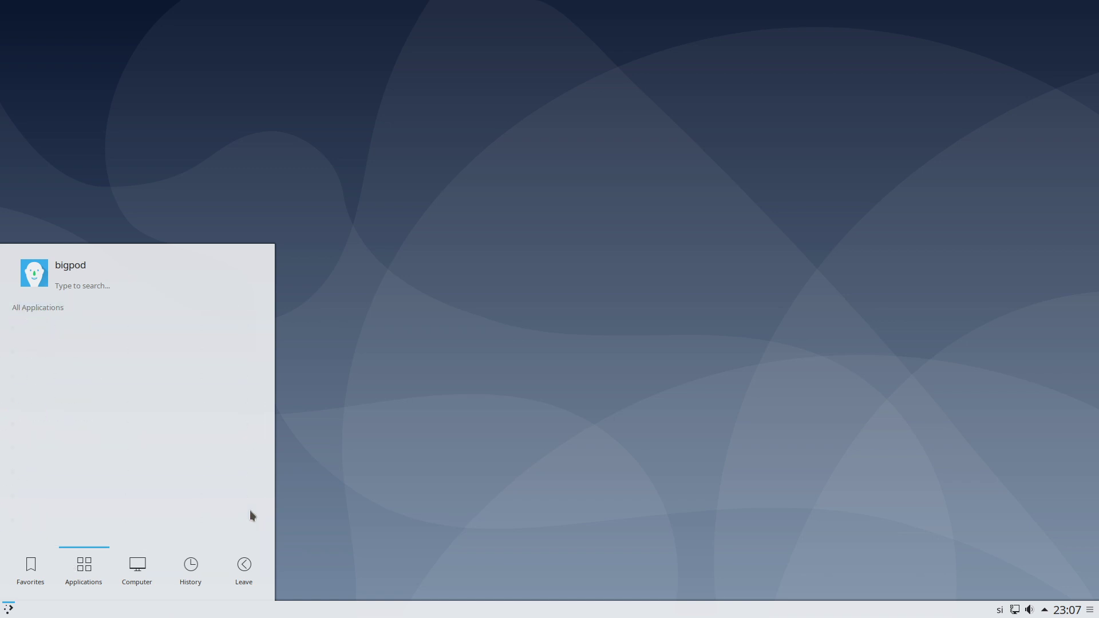
pyautogui.scroll(1, 252, 515)
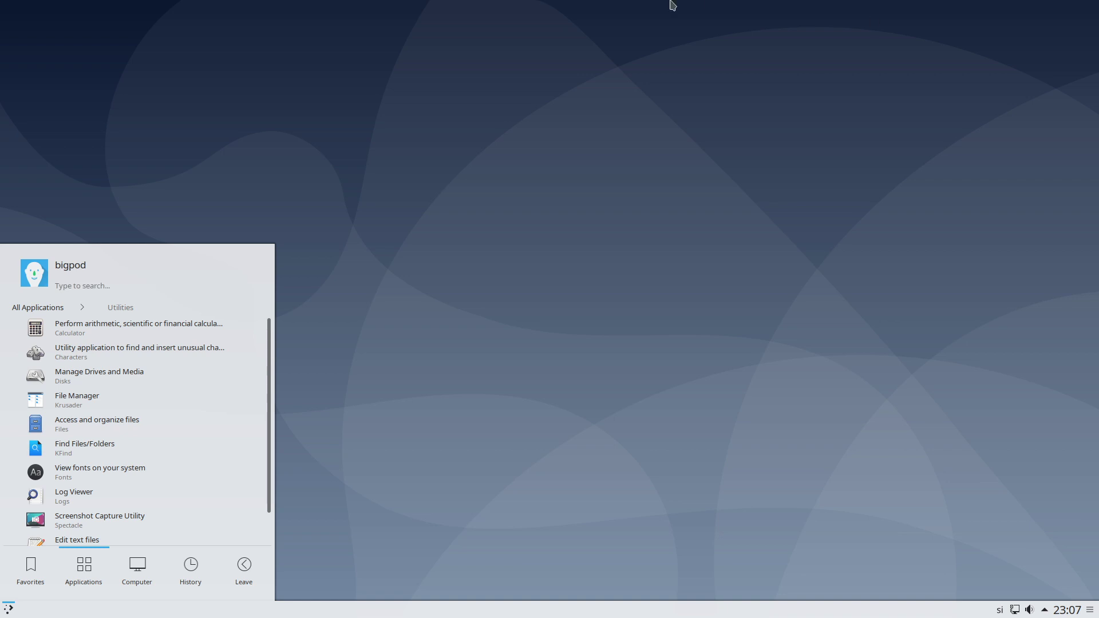
# Step: View the subcategories of the Education category and return to the full category list
pyautogui.click(38, 306)
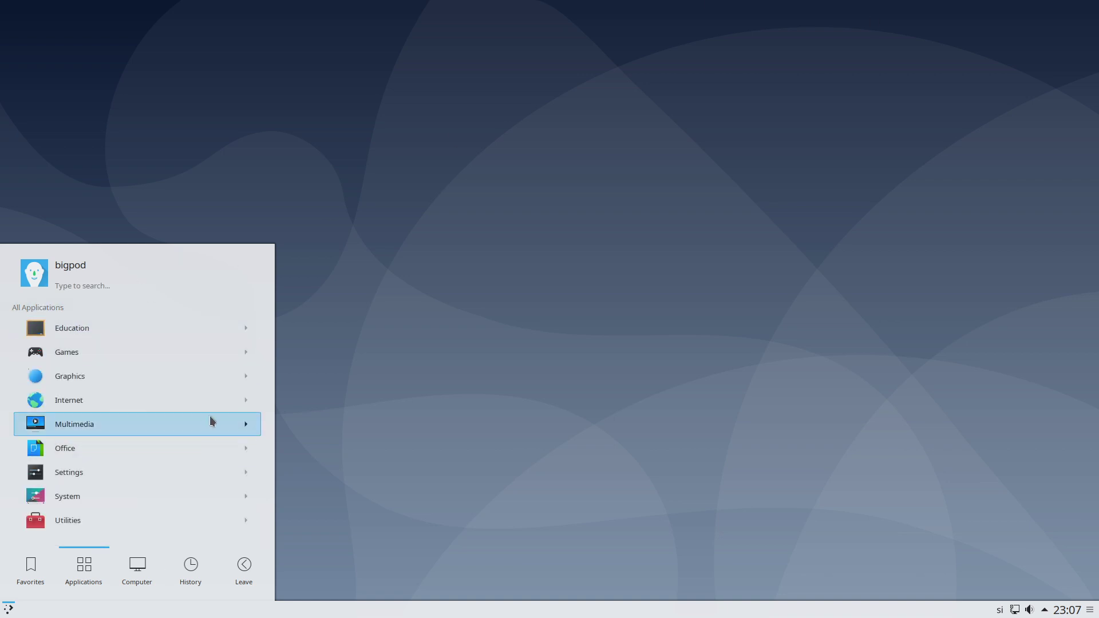
pyautogui.click(247, 326)
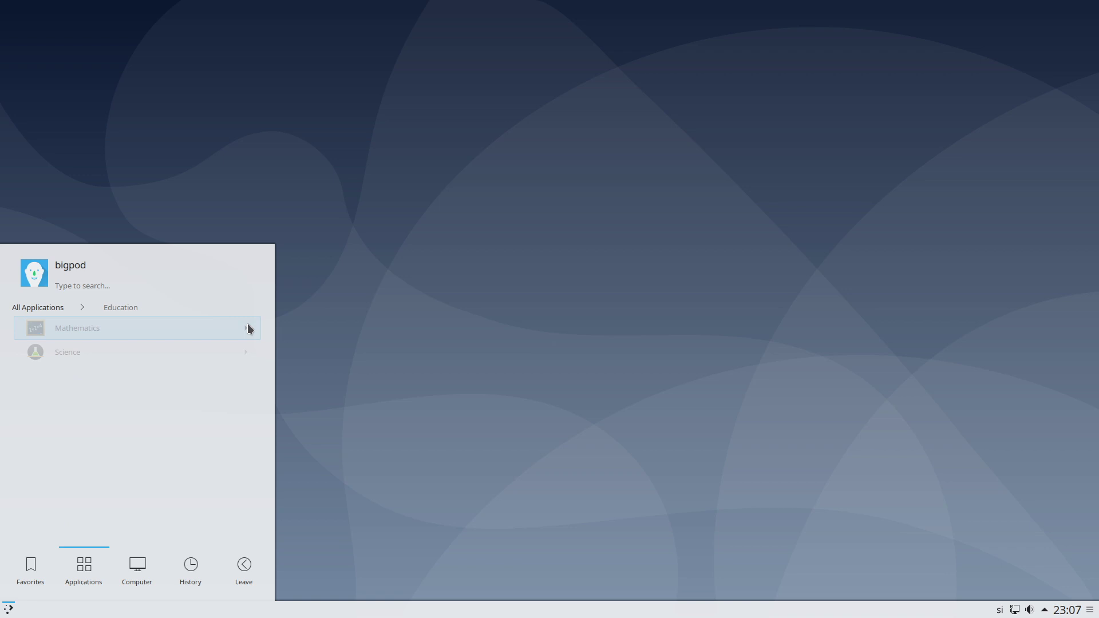
pyautogui.click(63, 307)
pyautogui.click(71, 339)
pyautogui.click(54, 307)
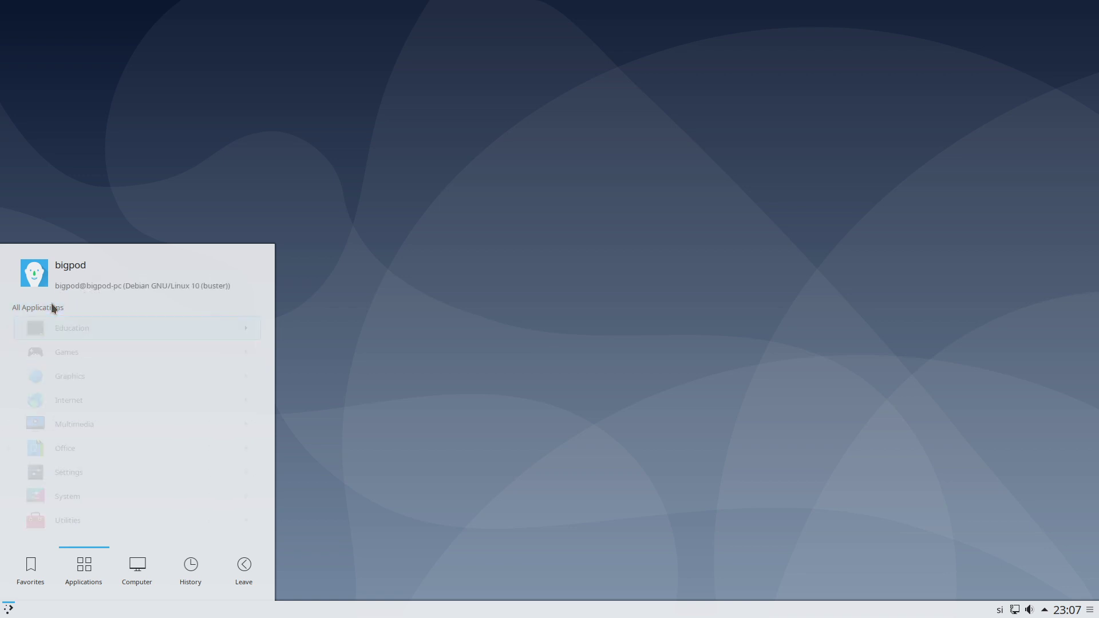
# Step: Log out of the Plasma session and confirm ending it
pyautogui.click(4, 605)
pyautogui.click(5, 605)
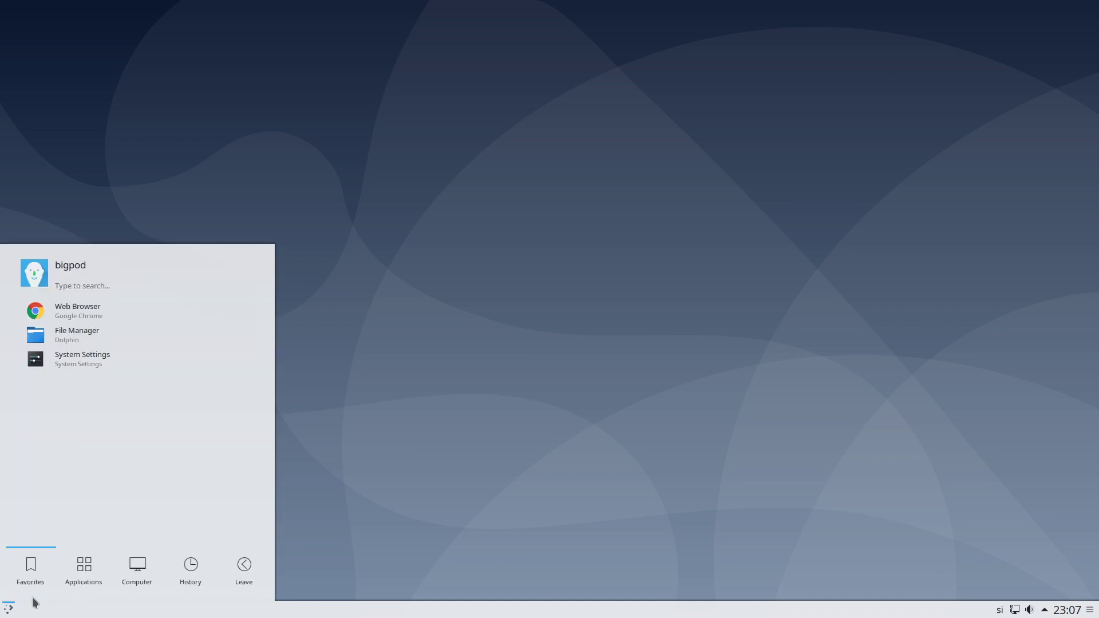
pyautogui.moveTo(255, 564)
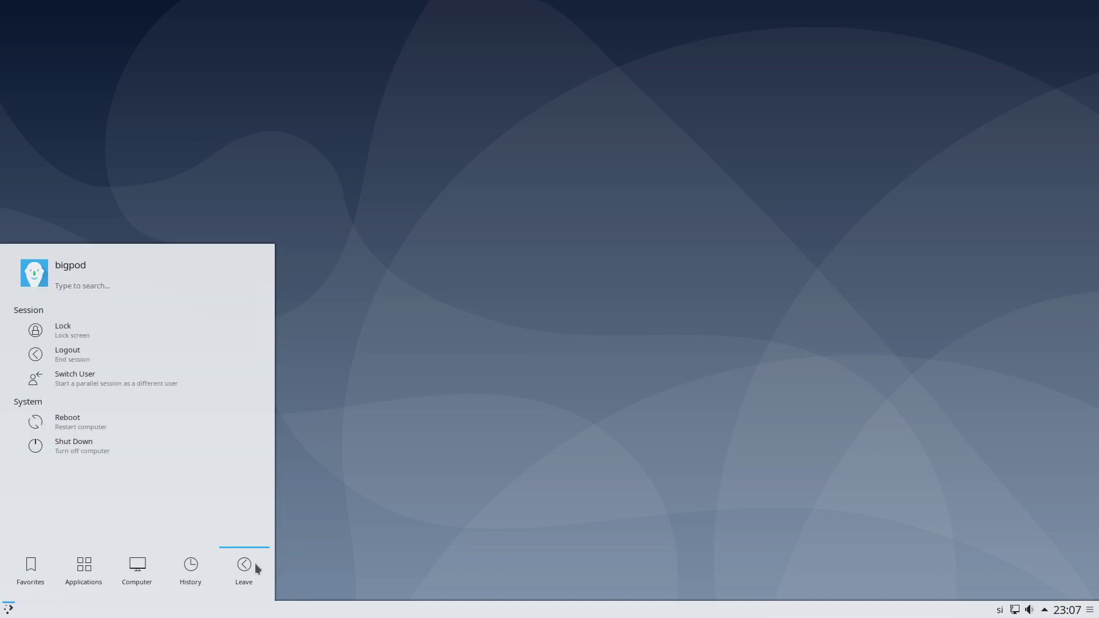
pyautogui.click(122, 349)
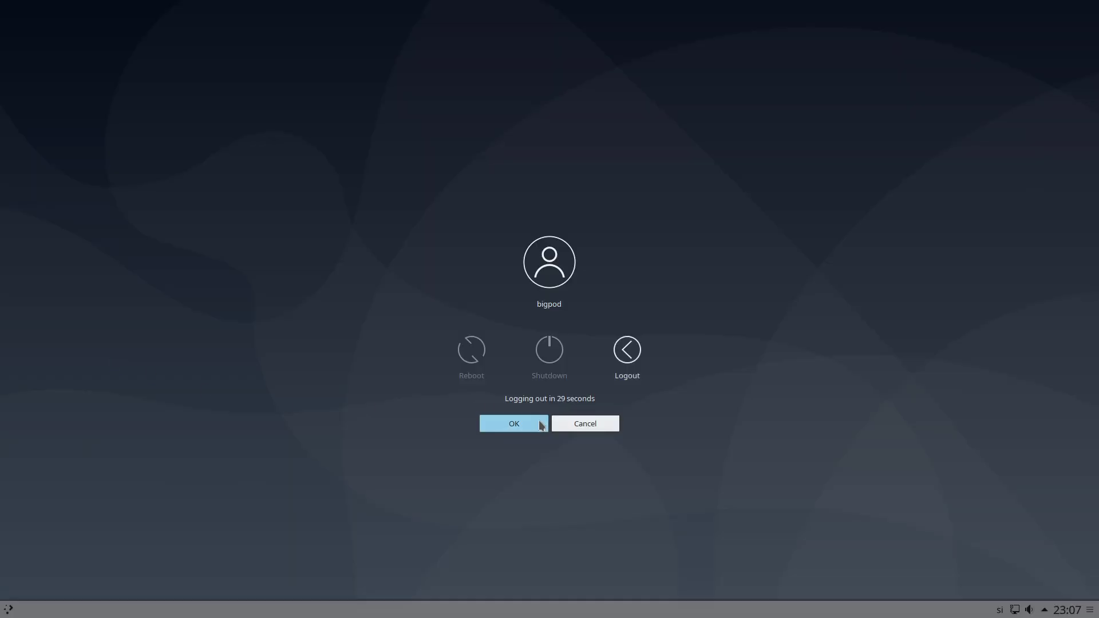
pyautogui.click(539, 423)
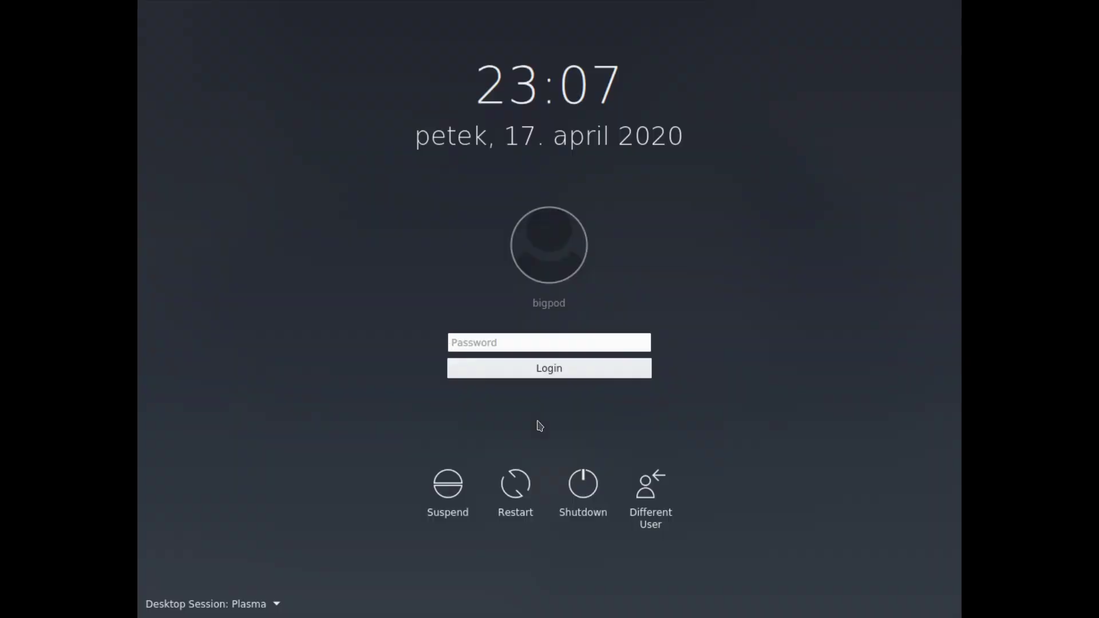
# Step: Choose the GNOME on Xorg desktop session and log in by entering the account password
pyautogui.click(222, 614)
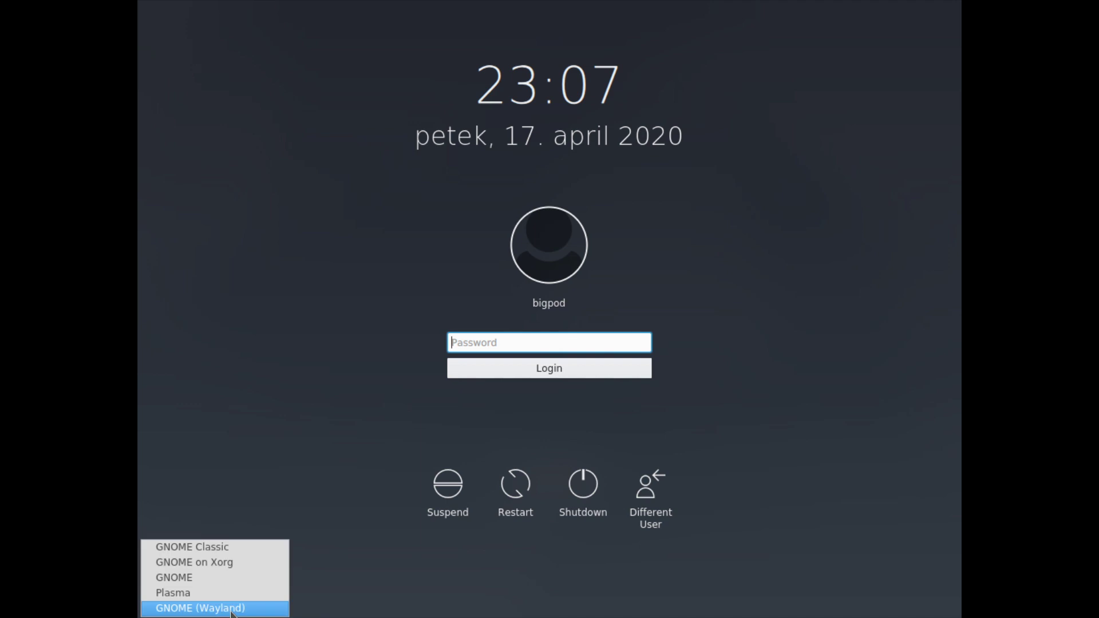
pyautogui.click(246, 566)
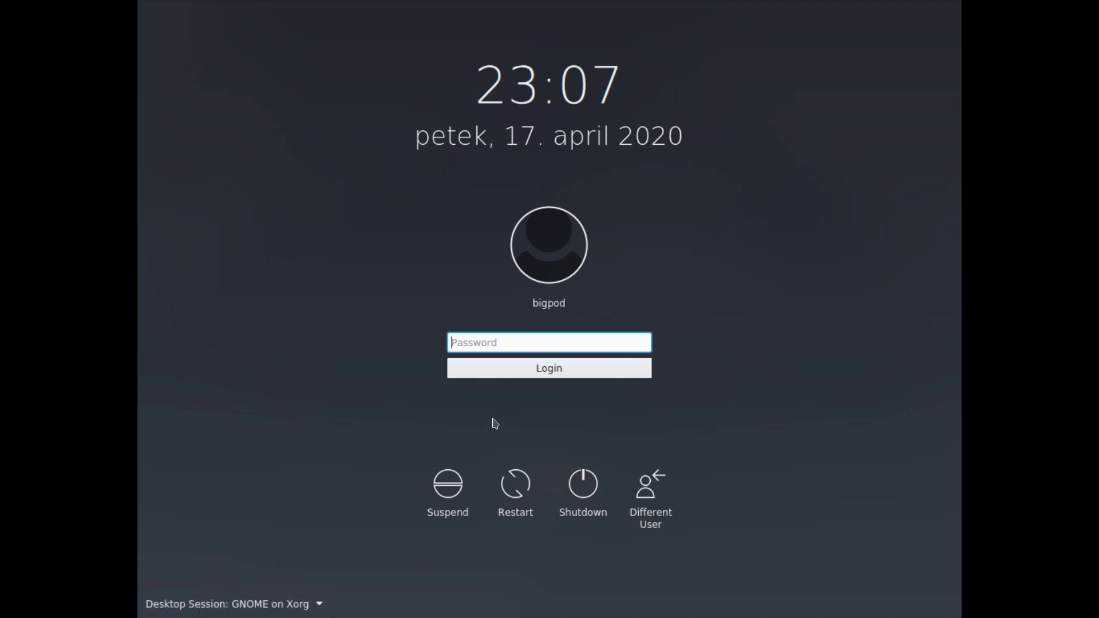
pyautogui.write('•••••')
pyautogui.press('Return')
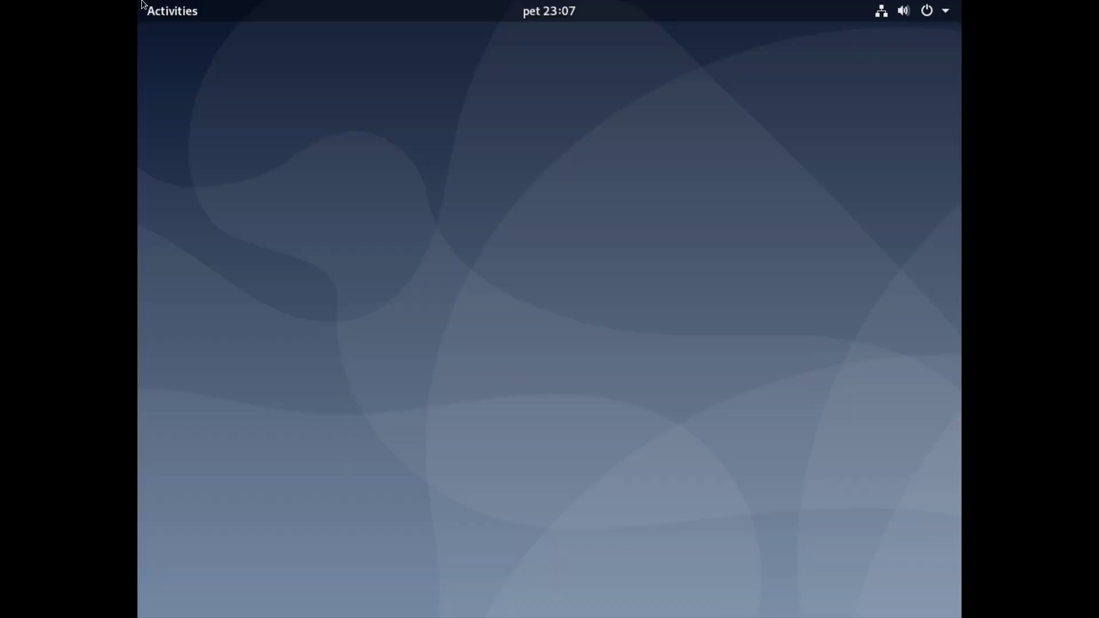
# Step: Show all installed applications in the GNOME overview and browse through every page of the list
pyautogui.click(176, 9)
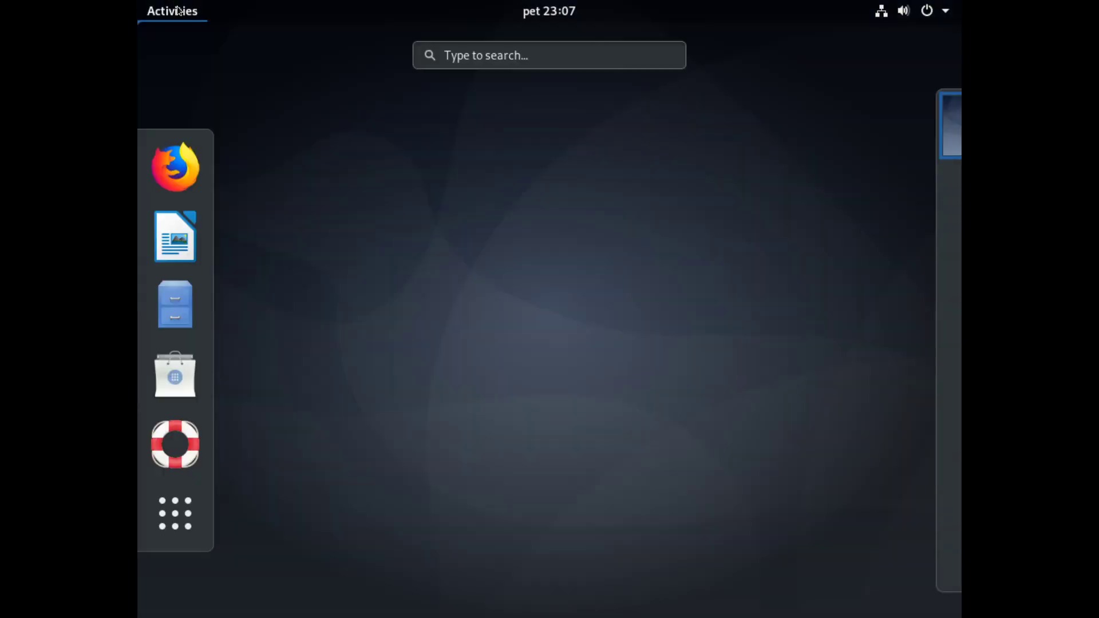
pyautogui.click(190, 517)
pyautogui.scroll(-3, 413, 506)
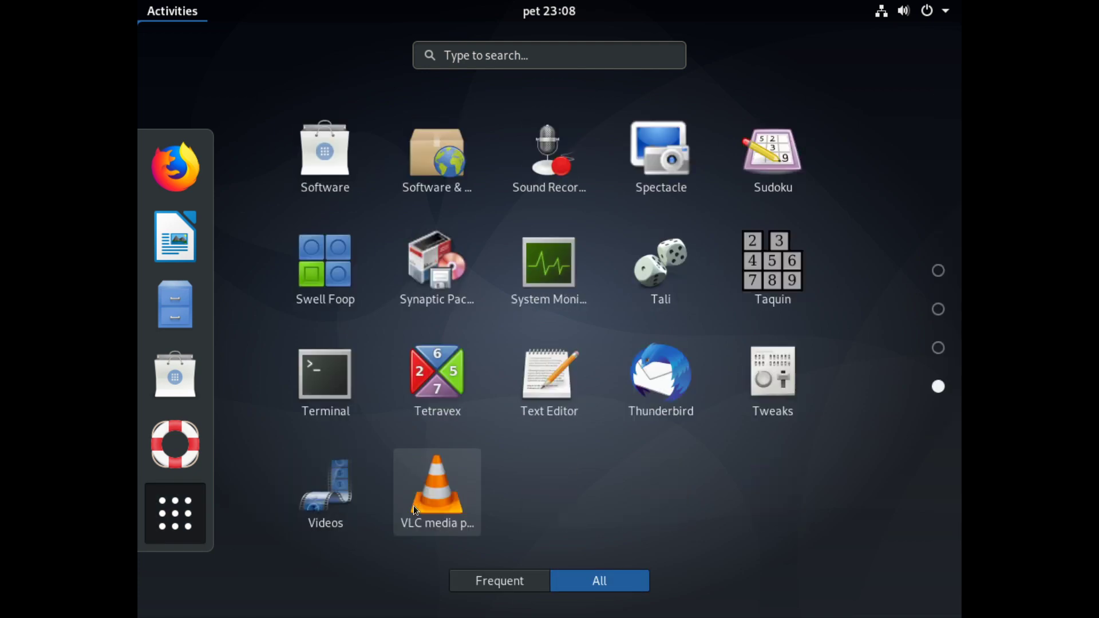
pyautogui.scroll(3, 408, 506)
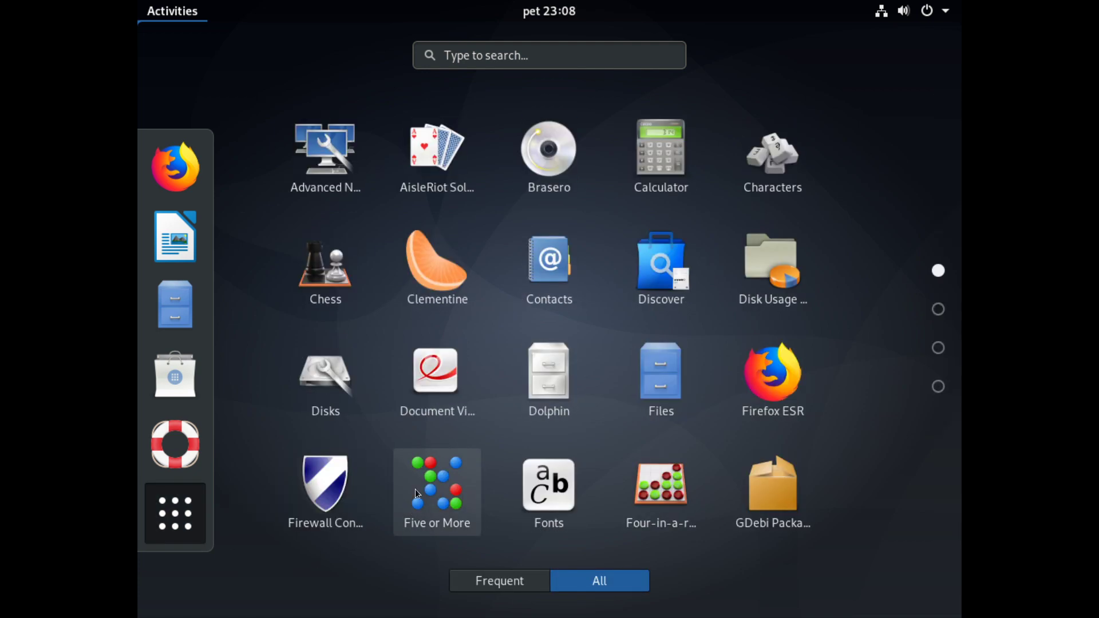
pyautogui.scroll(-2, 549, 228)
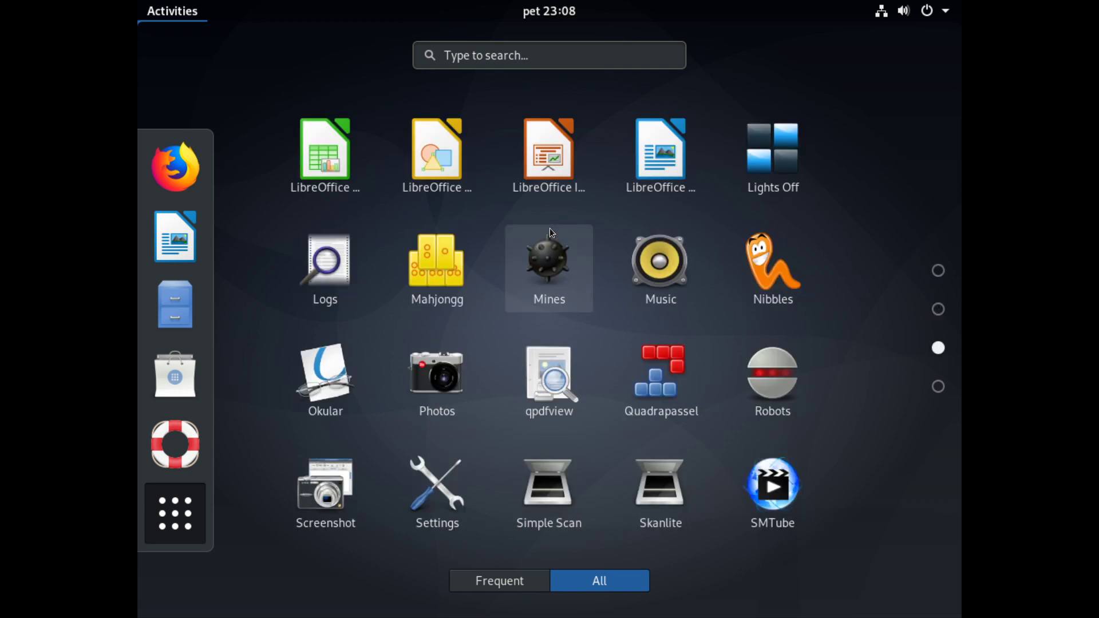
pyautogui.scroll(-1, 573, 444)
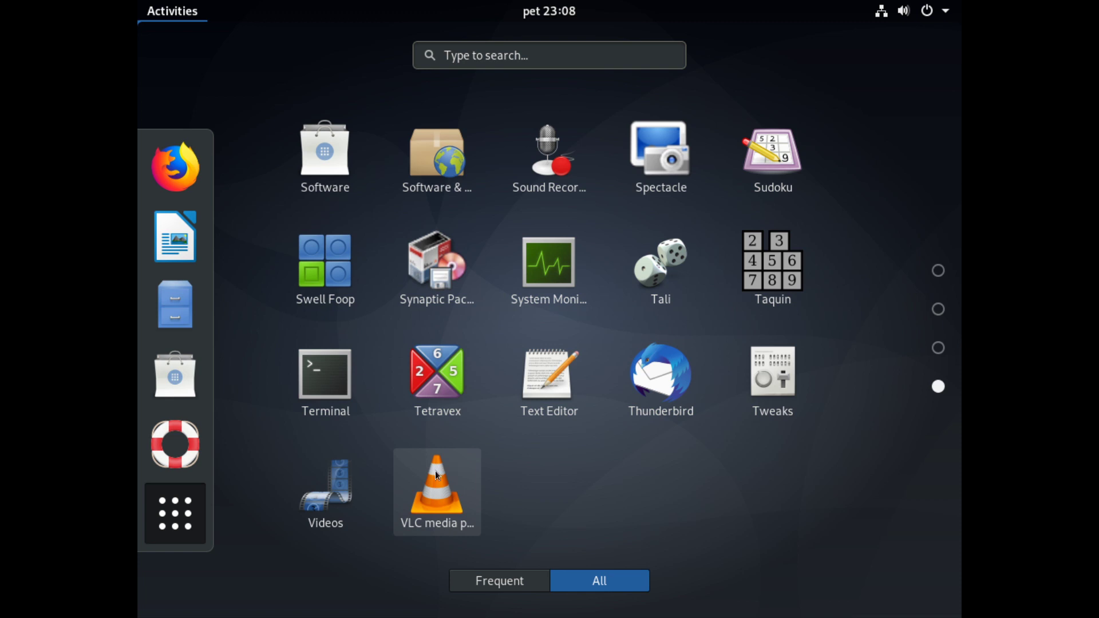
pyautogui.scroll(3, 561, 358)
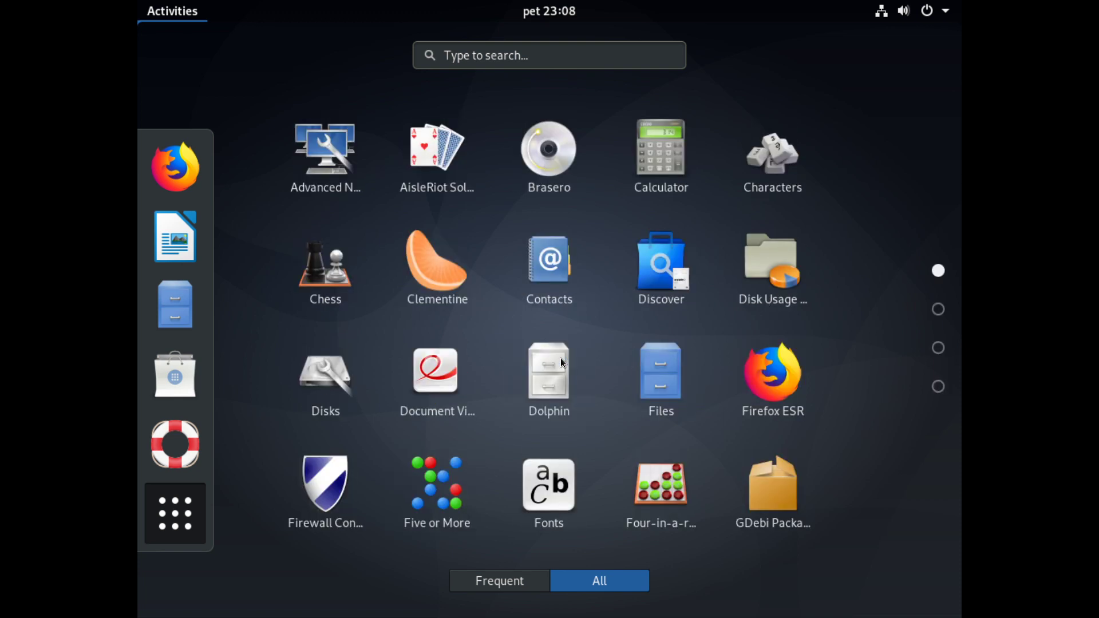
# Step: Log out of the GNOME session and confirm ending it
pyautogui.click(908, 8)
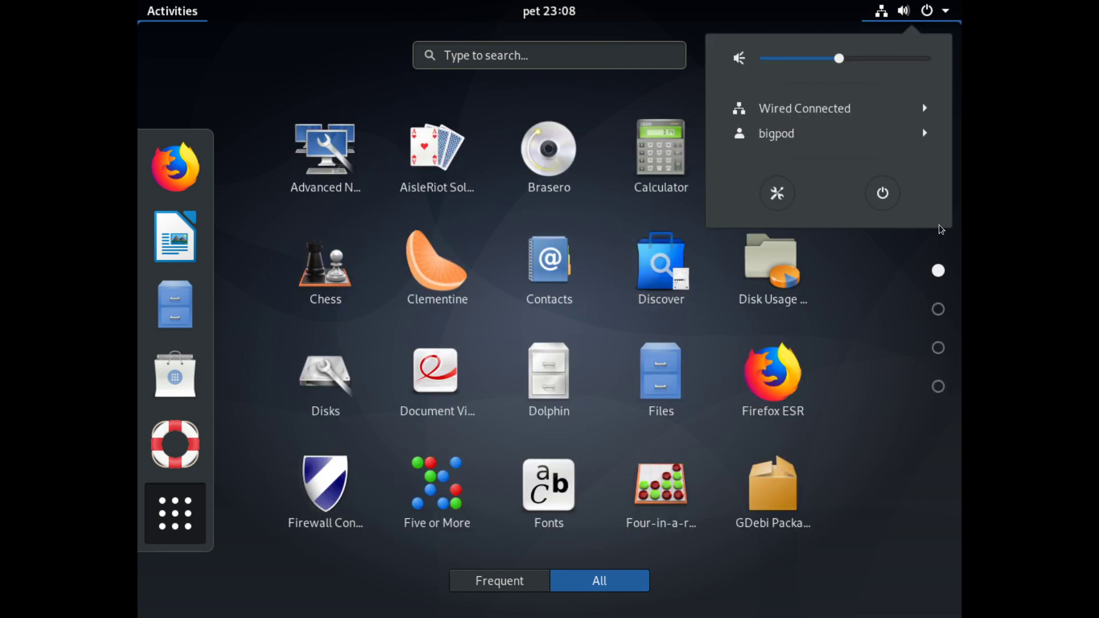
pyautogui.click(888, 134)
pyautogui.click(860, 160)
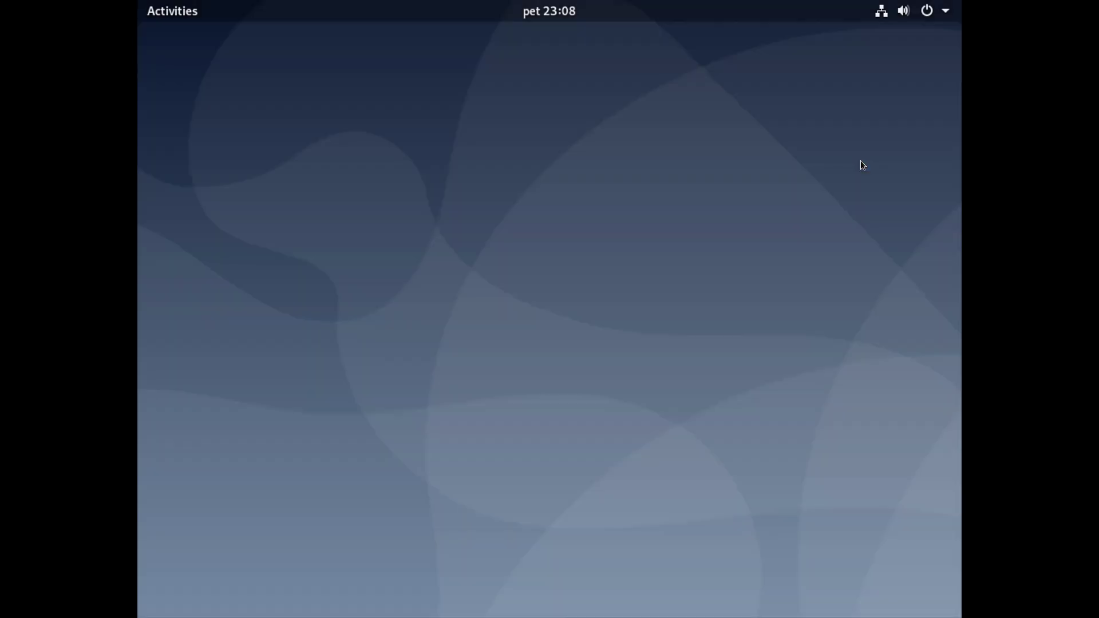
pyautogui.click(681, 366)
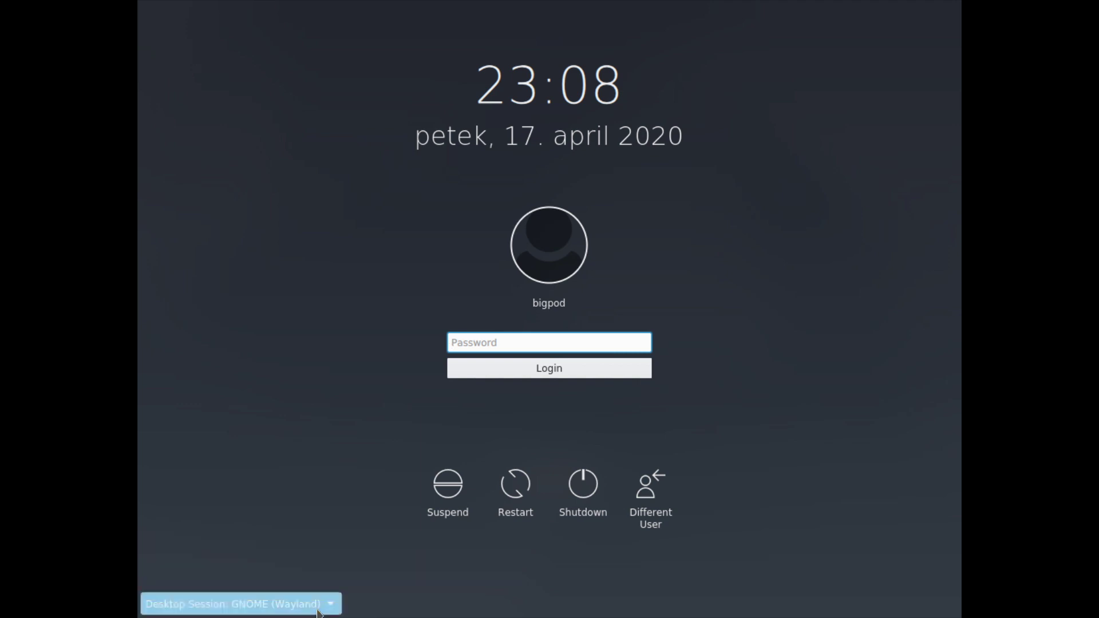
# Step: Choose the Plasma desktop session, log in by entering the account password, and dismiss the wired connection notification
pyautogui.click(245, 602)
pyautogui.click(245, 592)
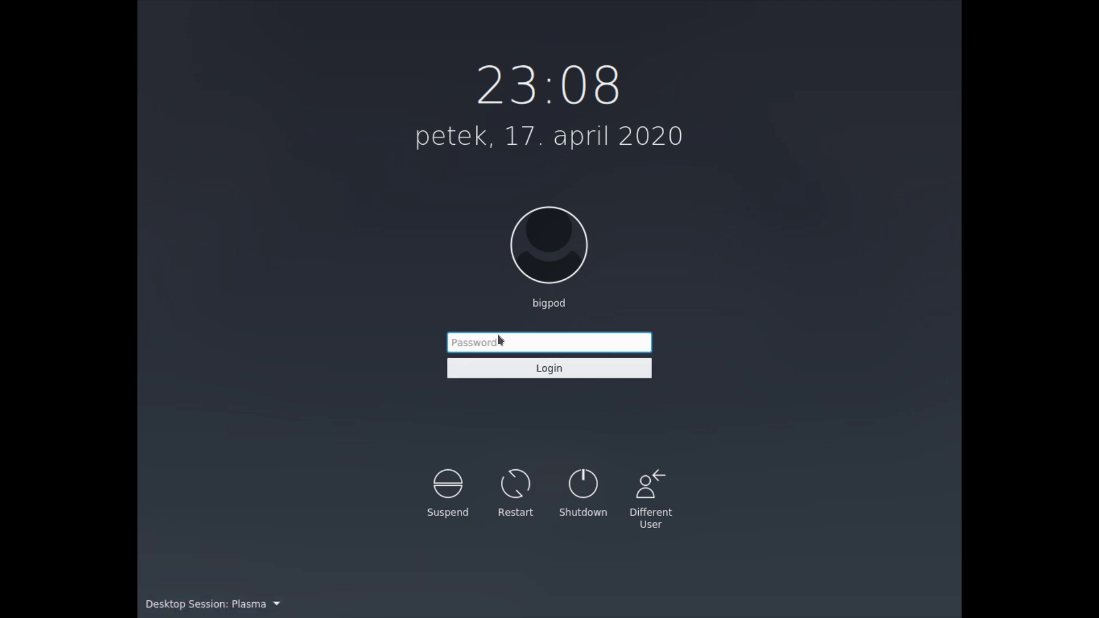
pyautogui.write('*****')
pyautogui.press('Return')
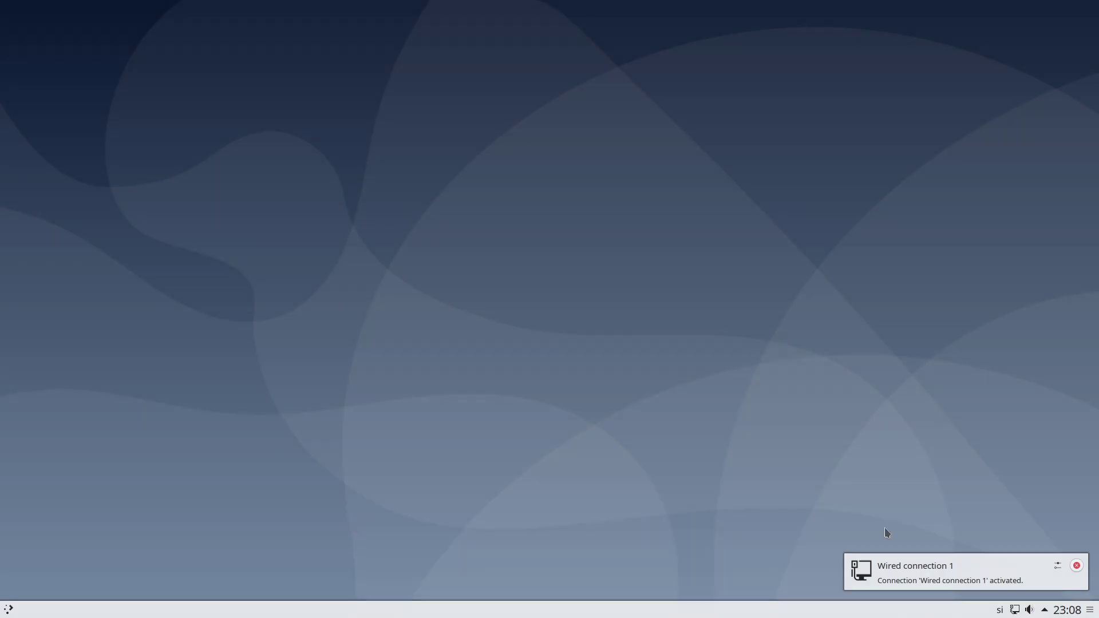
pyautogui.click(1075, 564)
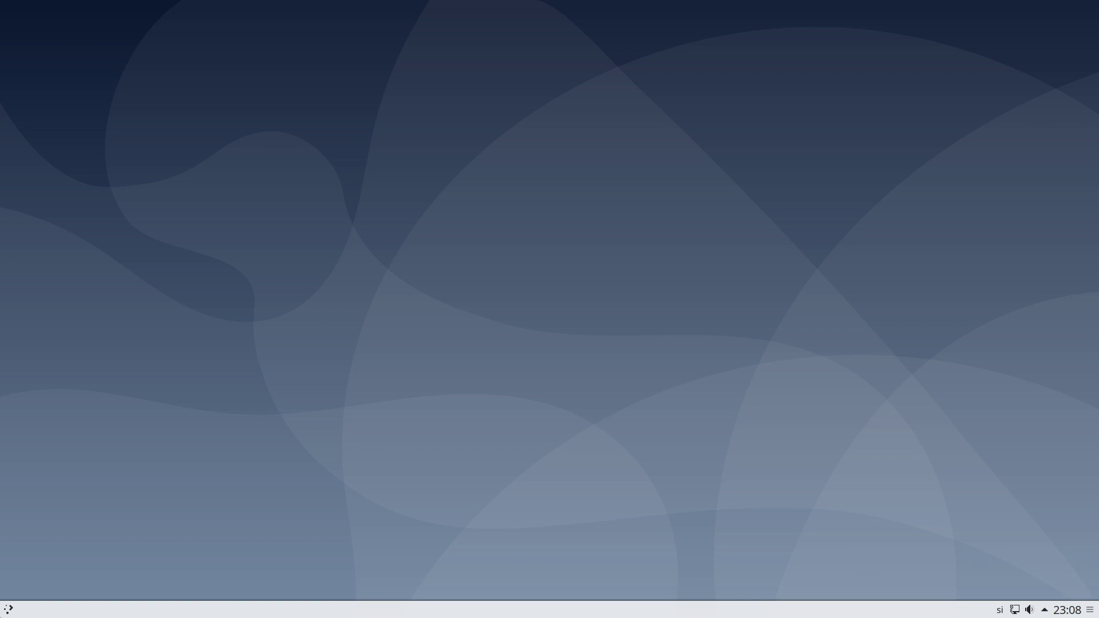
# Step: Search the application launcher for "welco" and open the Q4OS Welcome Screen
pyautogui.click(10, 613)
pyautogui.click(69, 568)
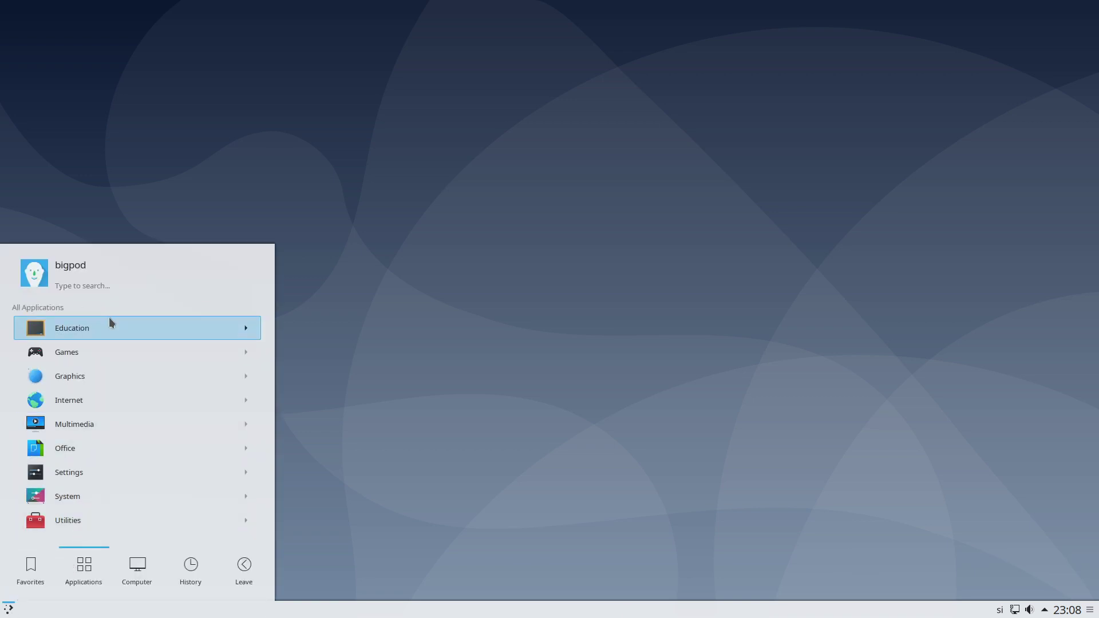
pyautogui.click(121, 285)
pyautogui.write('welco')
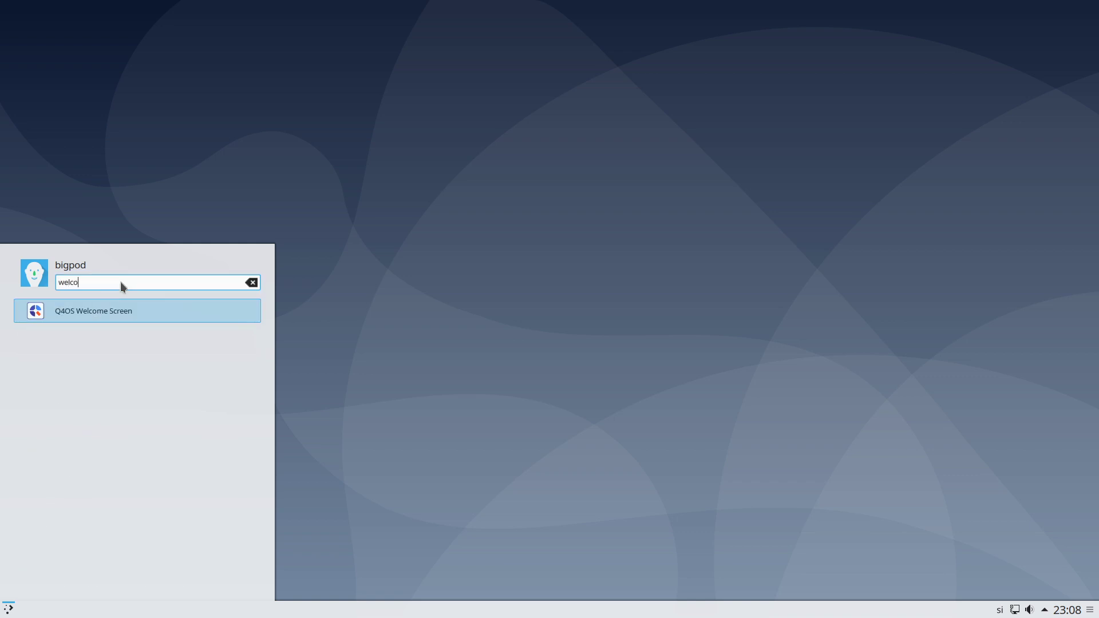
pyautogui.press('Return')
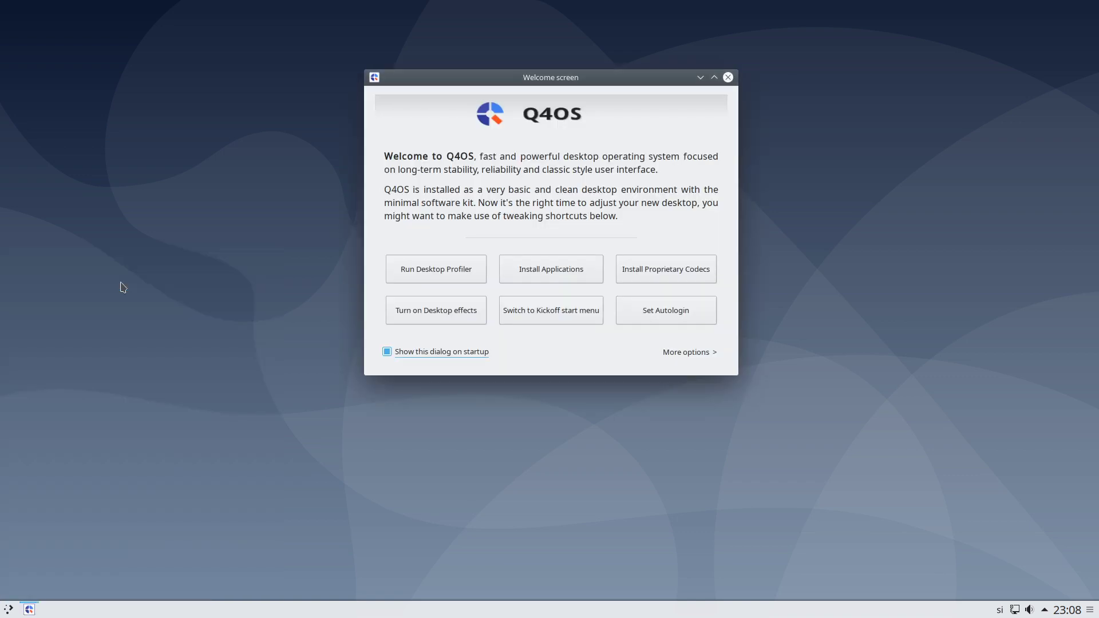
# Step: In Desktop Profiler, add Mate as an additional desktop environment and select the full featured desktop software profile
pyautogui.click(401, 269)
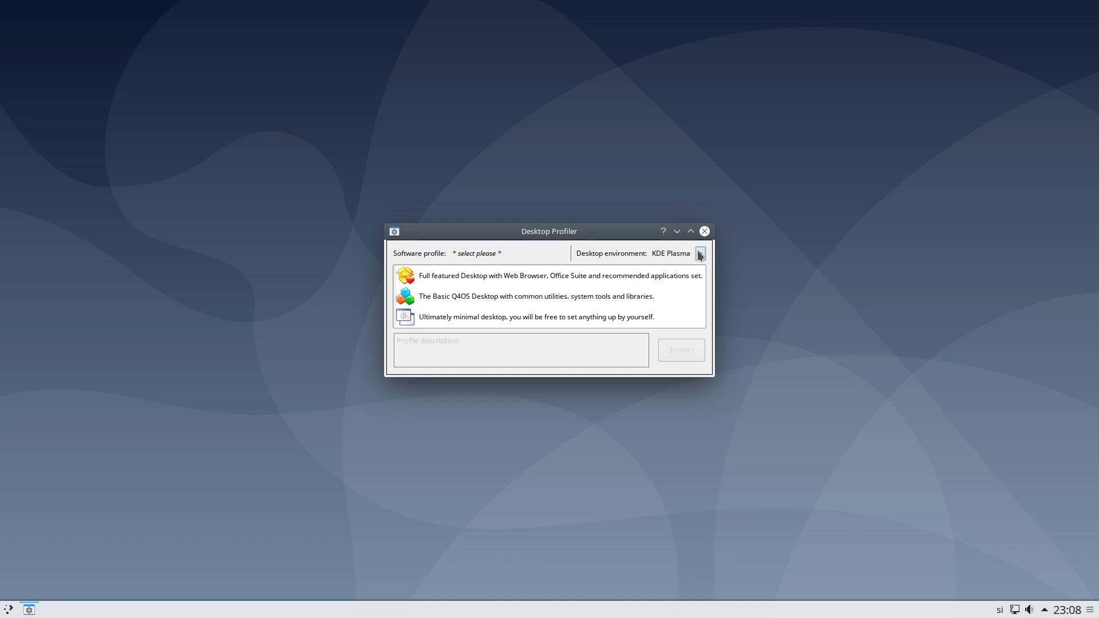
pyautogui.click(699, 254)
pyautogui.click(531, 318)
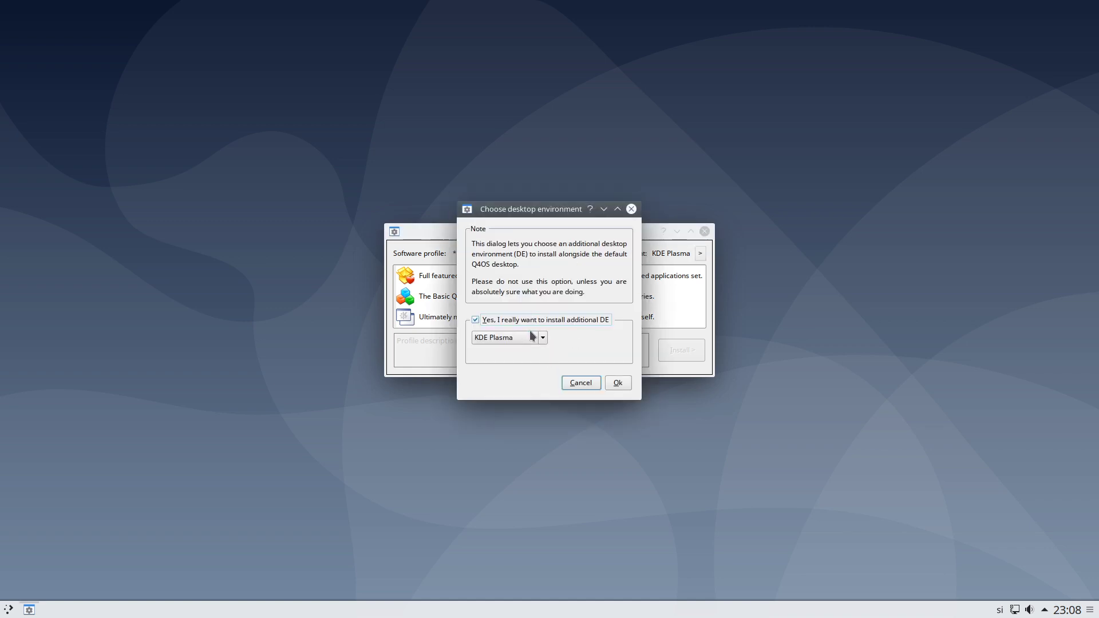
pyautogui.click(532, 337)
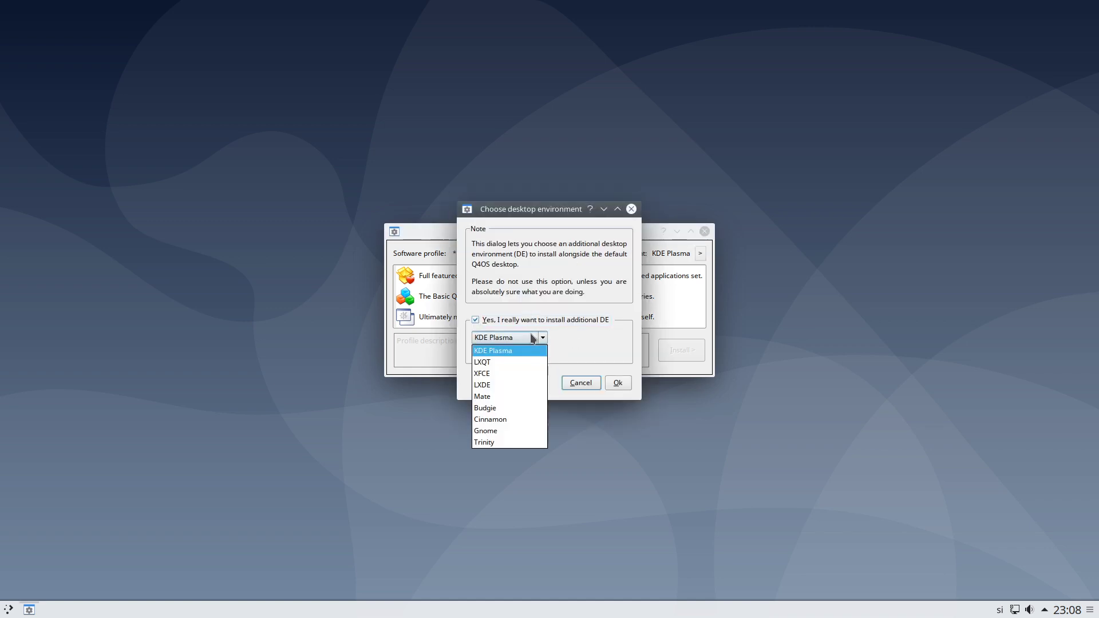
pyautogui.click(504, 396)
pyautogui.click(612, 385)
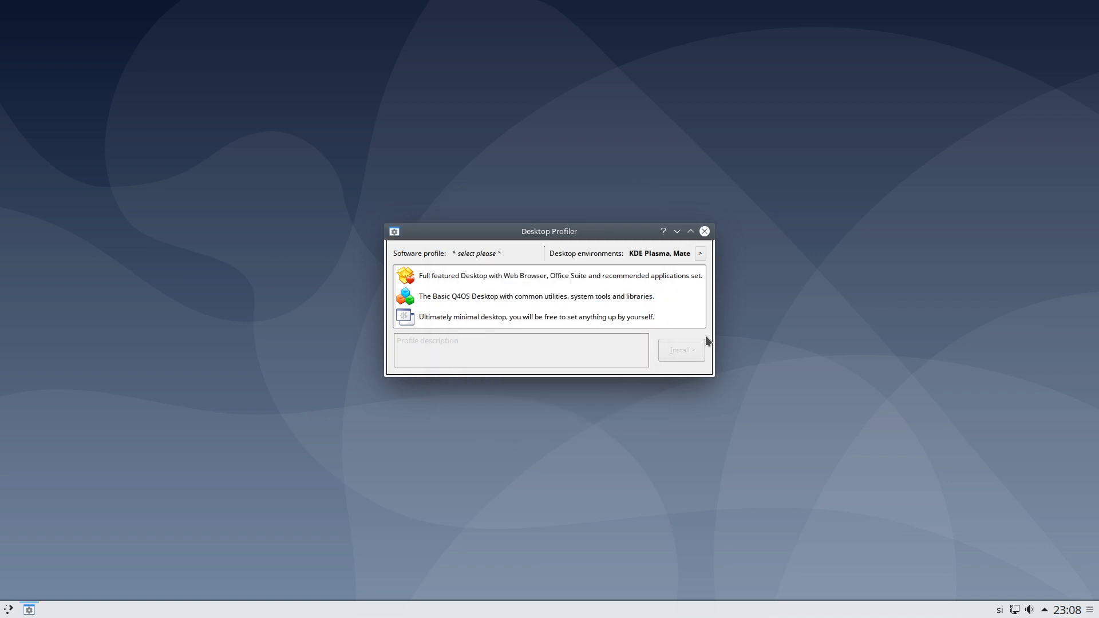
pyautogui.click(640, 274)
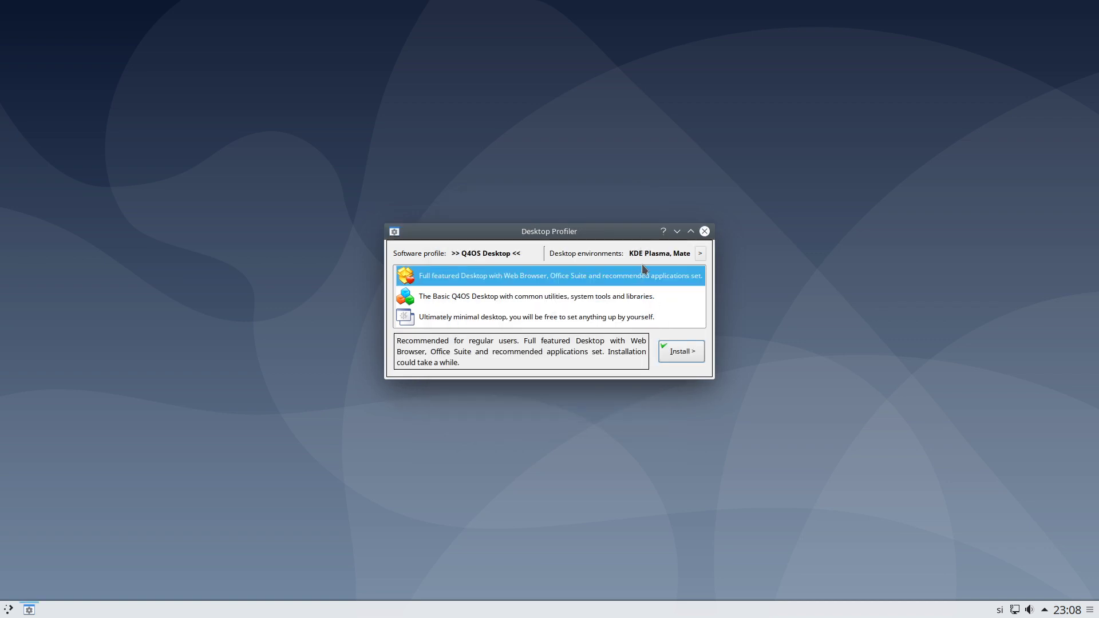
# Step: Close Desktop Profiler without installing the selection, and close the Welcome screen
pyautogui.click(704, 232)
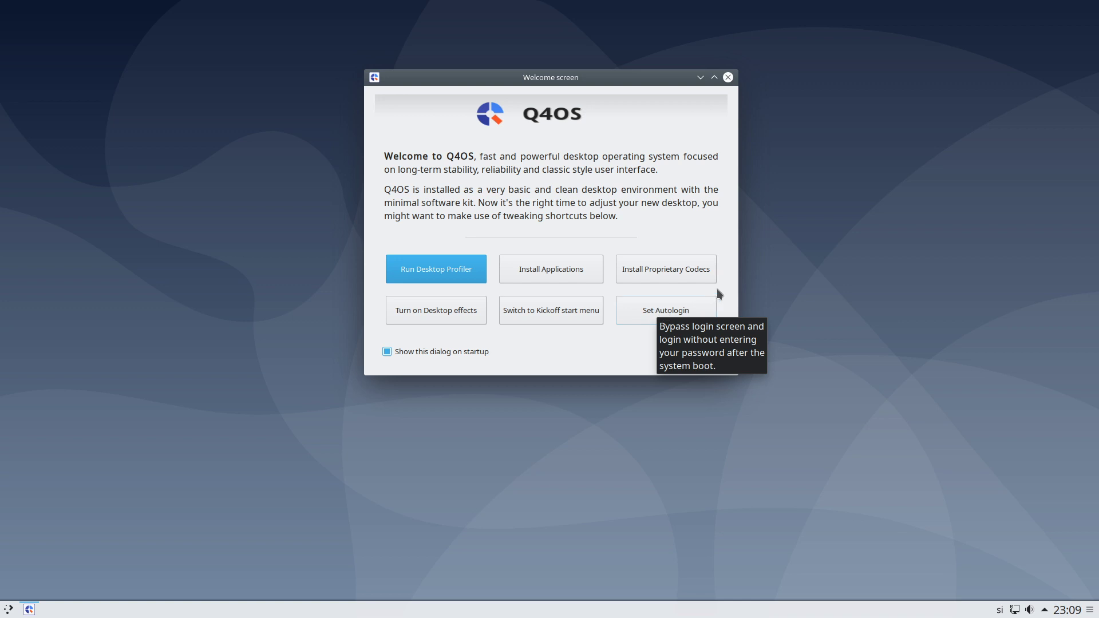
pyautogui.moveTo(716, 288); pyautogui.dragTo(649, 366)
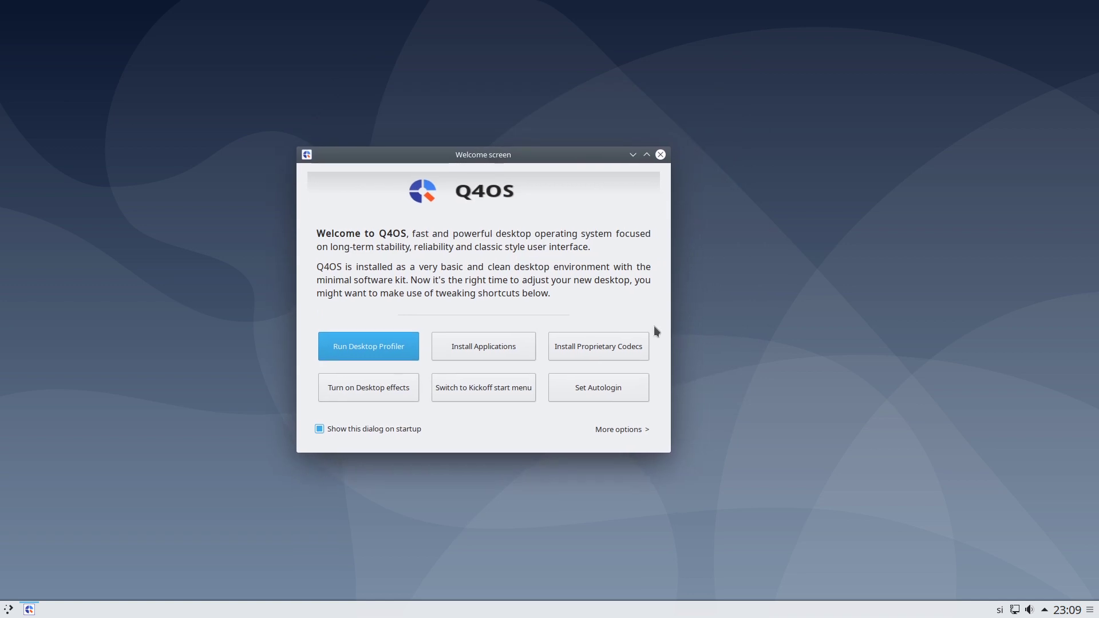
pyautogui.click(660, 154)
# Step: Launch AisleRiot Solitaire from the Card Games group of the Games category
pyautogui.click(8, 608)
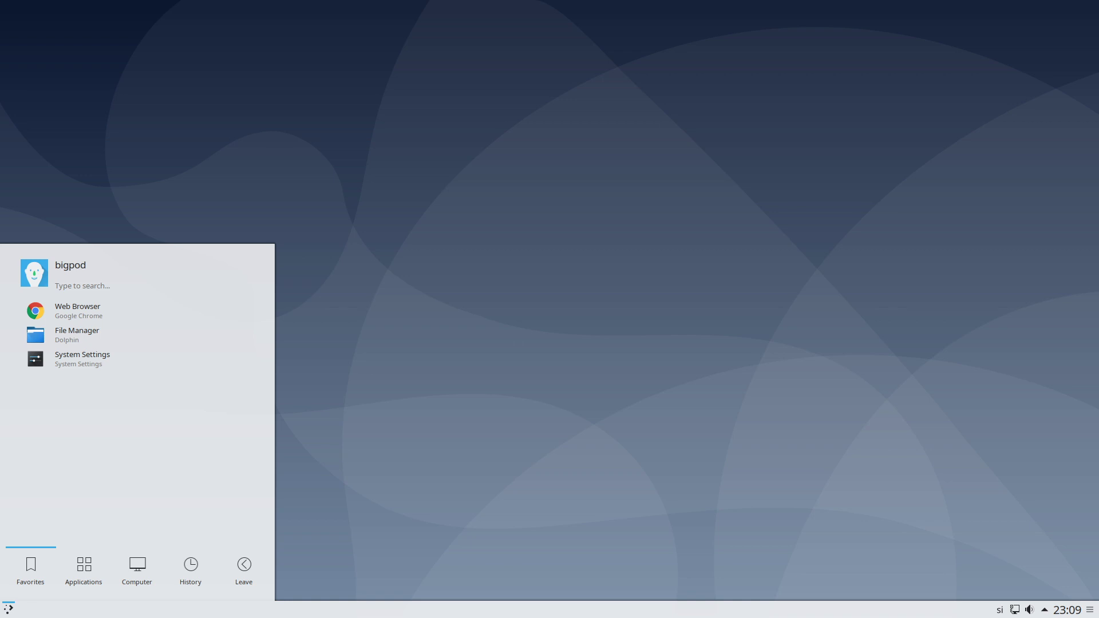
pyautogui.moveTo(84, 575)
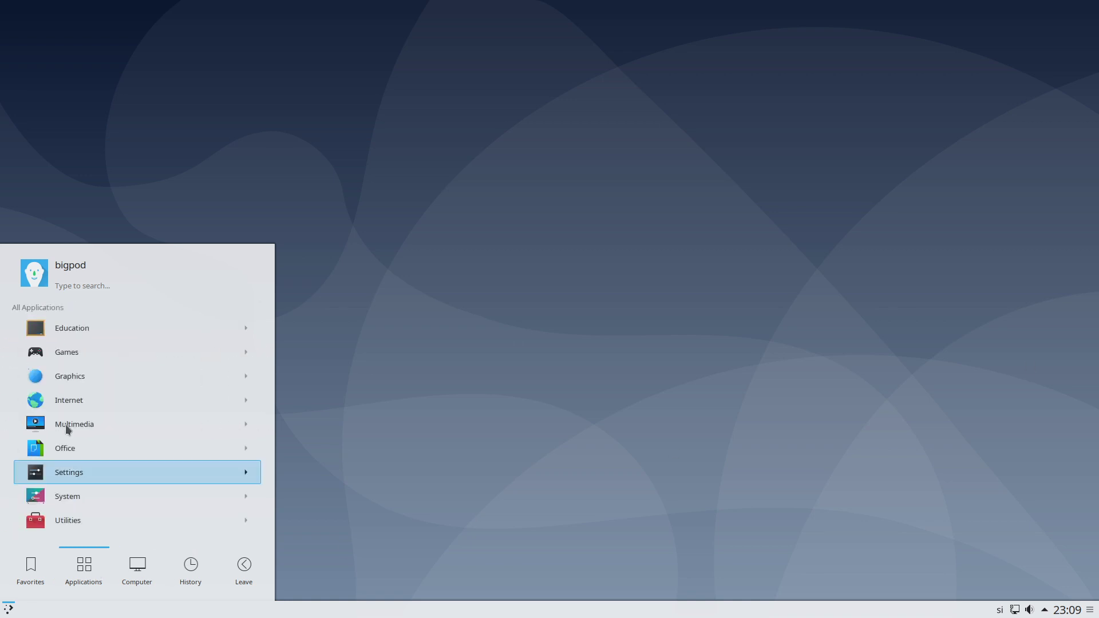
pyautogui.click(56, 362)
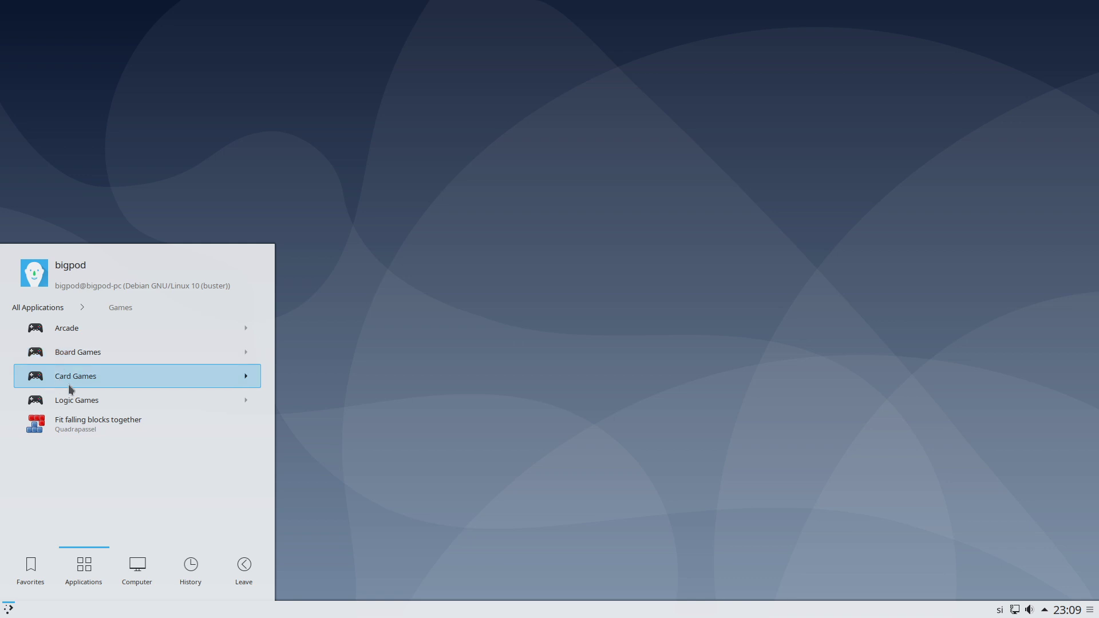
pyautogui.click(68, 382)
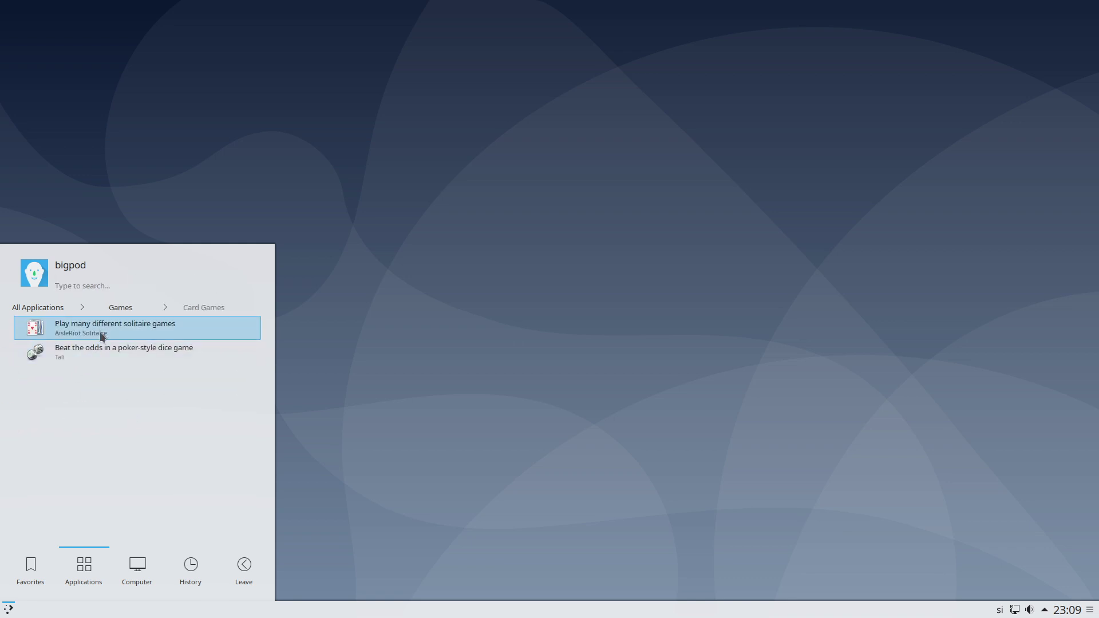
pyautogui.click(98, 331)
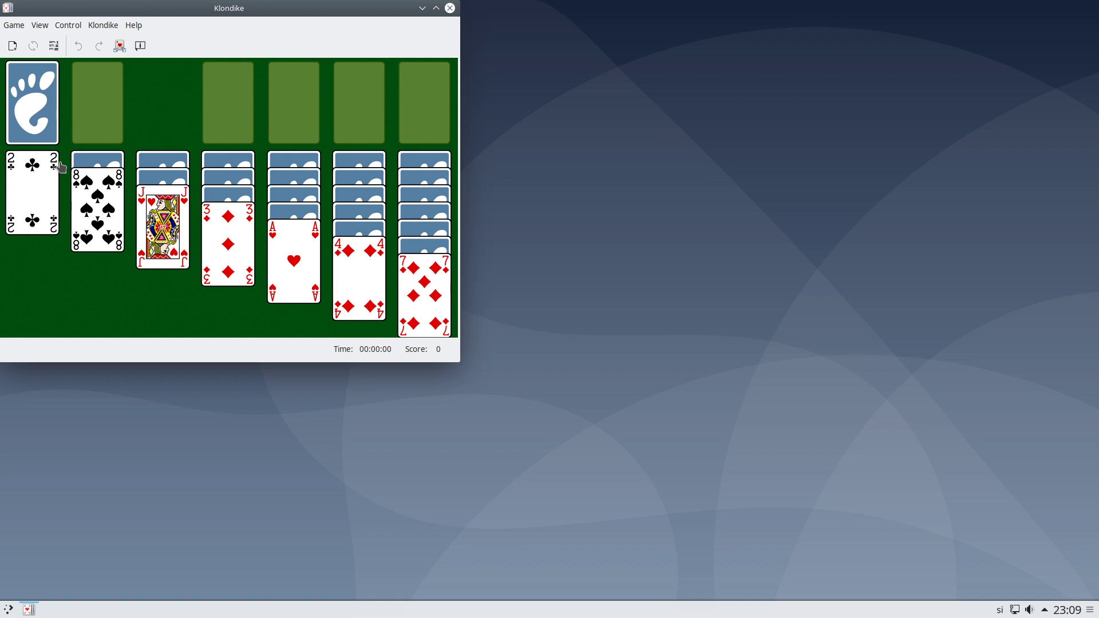
# Step: Move the two of clubs onto the three of diamonds, send the ace of hearts to a foundation, and deal two stock cards
pyautogui.moveTo(43, 171); pyautogui.dragTo(239, 240)
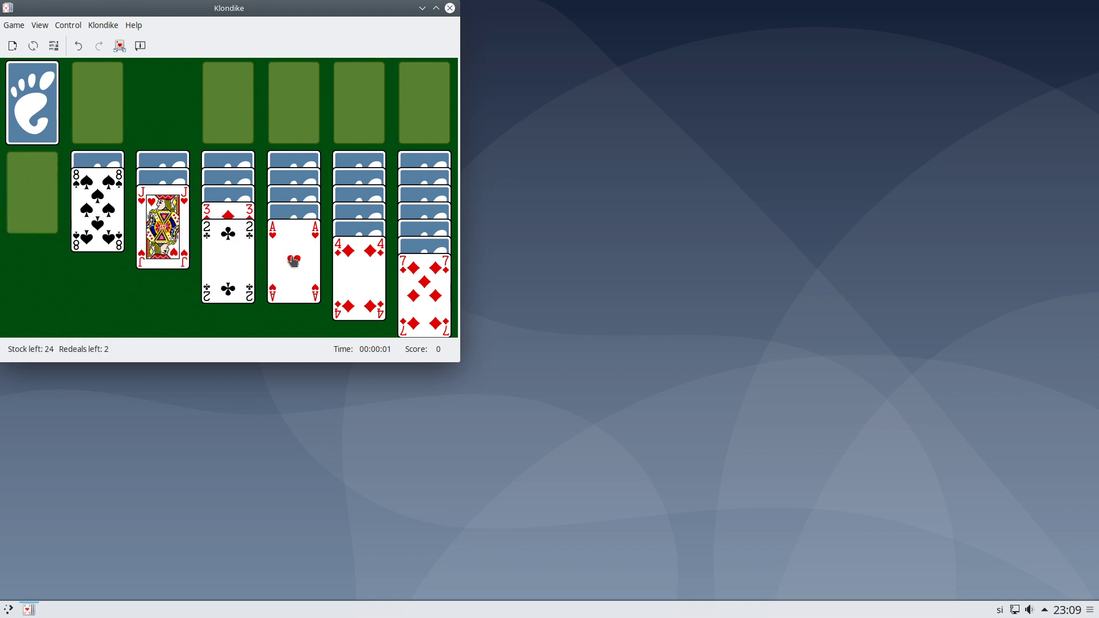
pyautogui.doubleClick(292, 271)
pyautogui.click(44, 115)
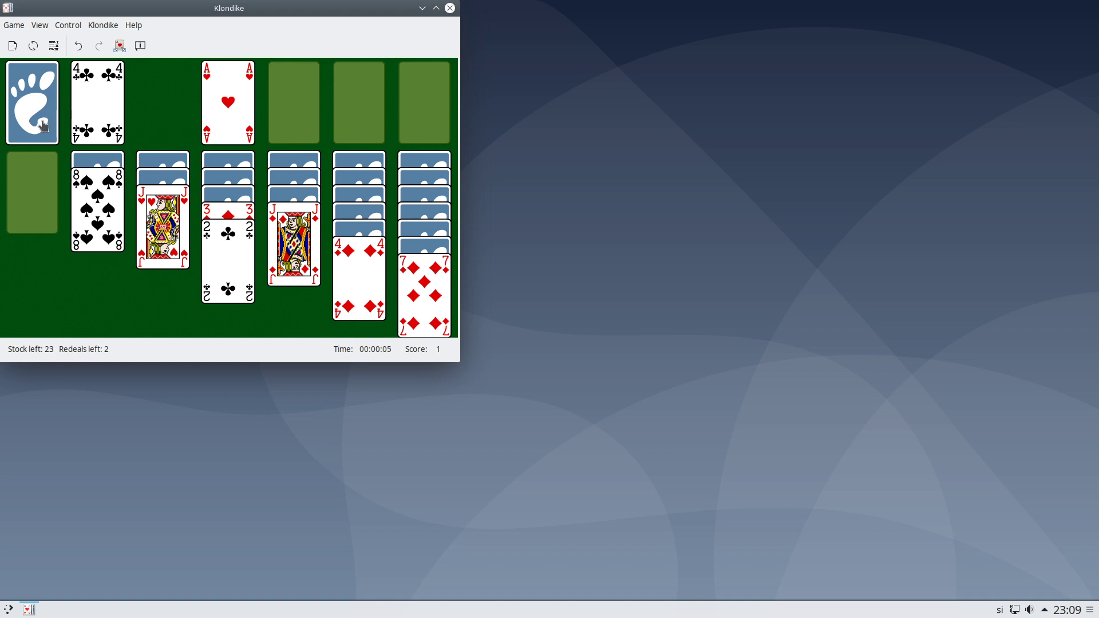
pyautogui.click(43, 125)
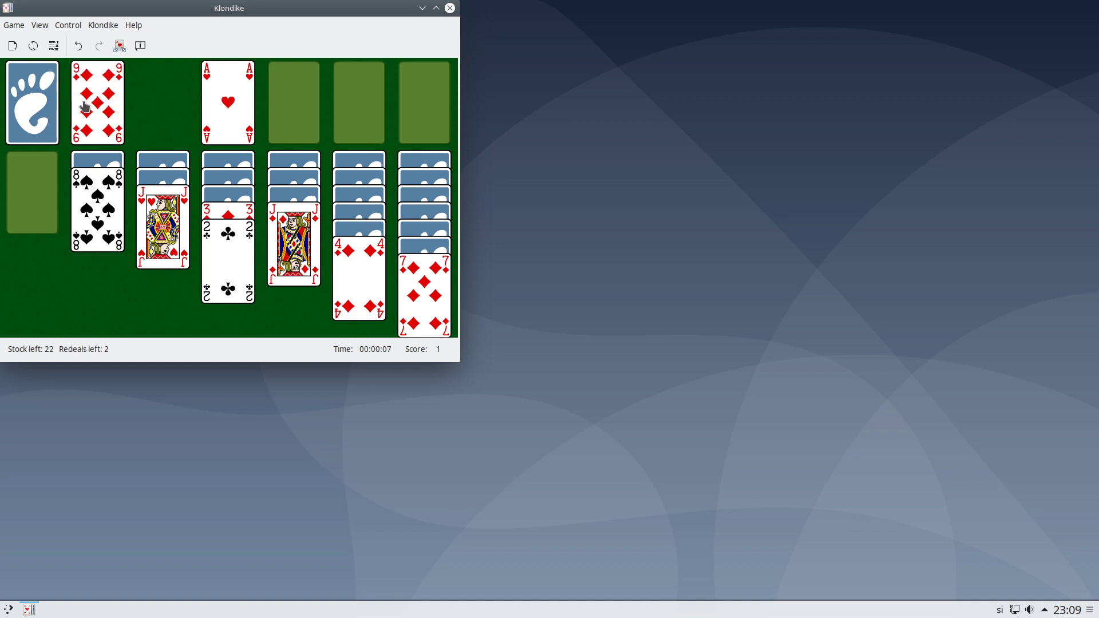
# Step: Move the seven of diamonds onto the eight of spades and deal two more cards from the stock
pyautogui.moveTo(421, 277); pyautogui.dragTo(368, 286)
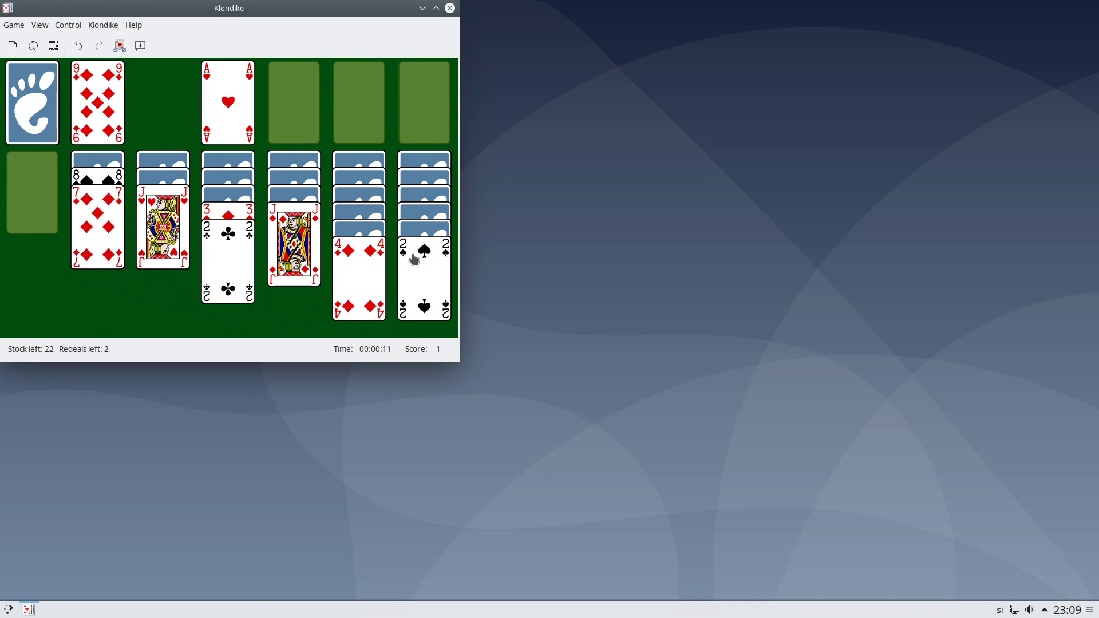
pyautogui.click(45, 113)
pyautogui.moveTo(93, 101); pyautogui.dragTo(289, 287)
pyautogui.click(38, 89)
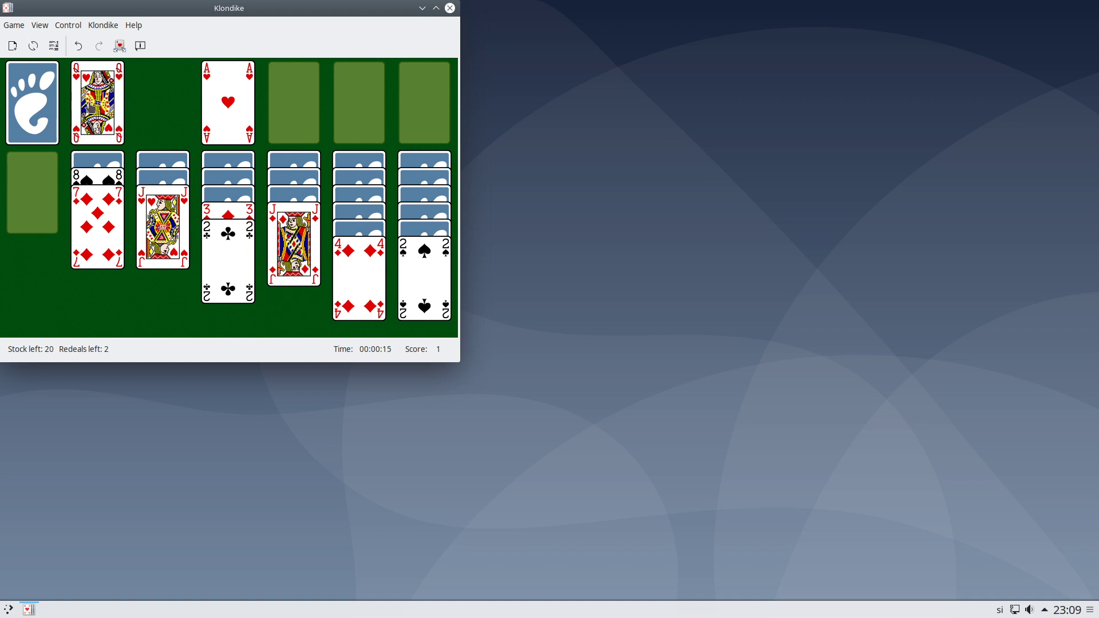
# Step: Deal two cards from the stock, moving the king of hearts onto the empty tableau column between the deals
pyautogui.click(55, 118)
pyautogui.moveTo(74, 95); pyautogui.dragTo(49, 160)
pyautogui.click(48, 94)
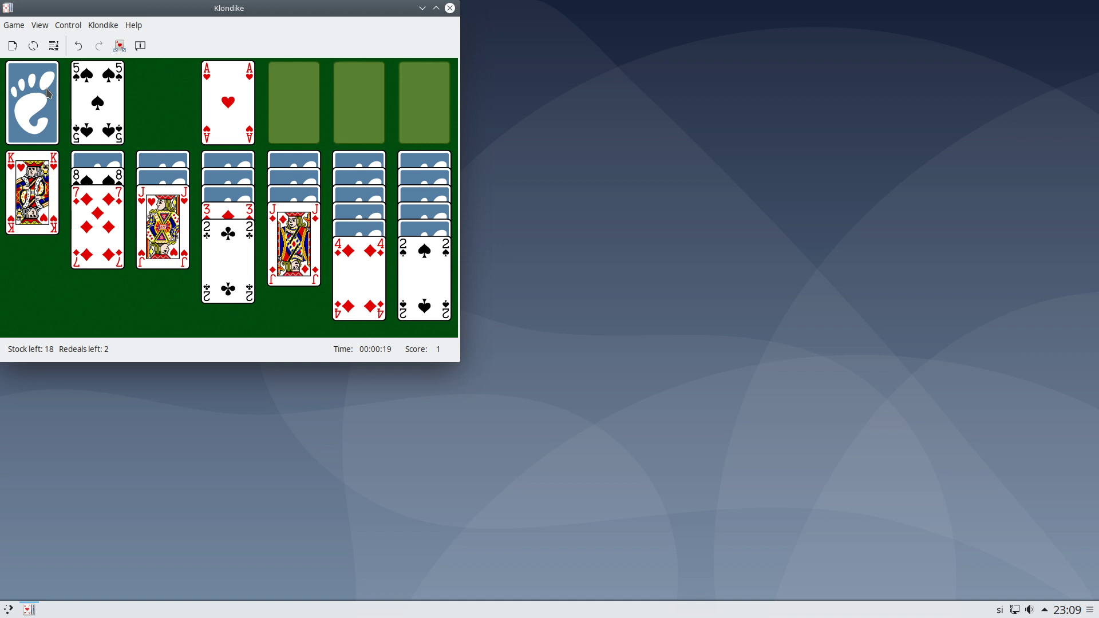
pyautogui.moveTo(111, 86); pyautogui.dragTo(126, 232)
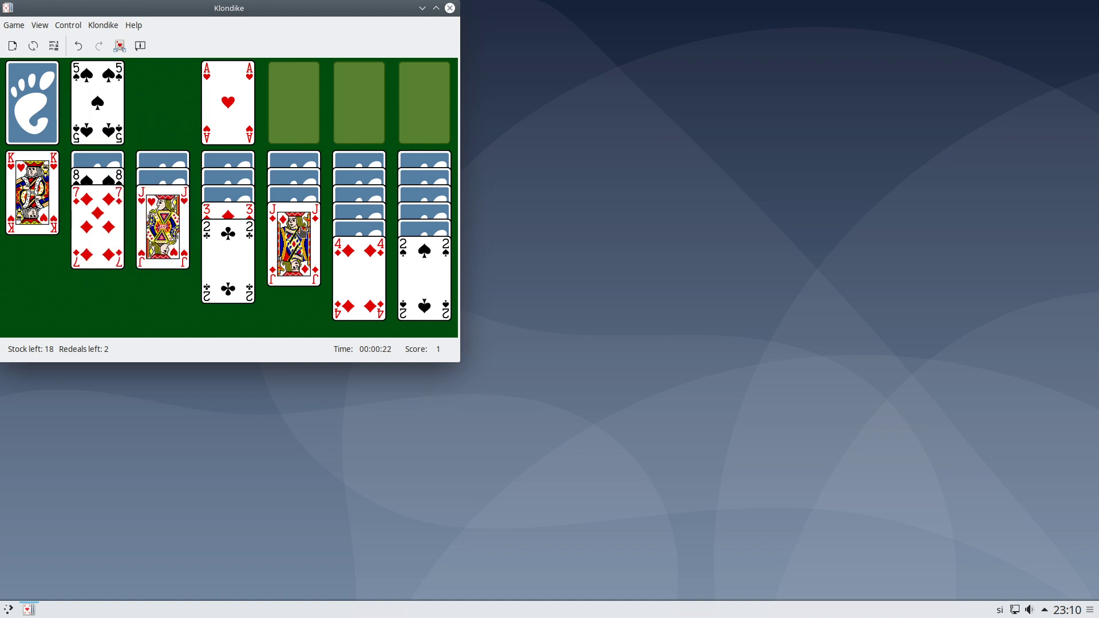
# Step: Deal two stock cards, undo the last move, and build the ten of spades and nine of hearts onto the jack of hearts
pyautogui.click(54, 104)
pyautogui.click(53, 113)
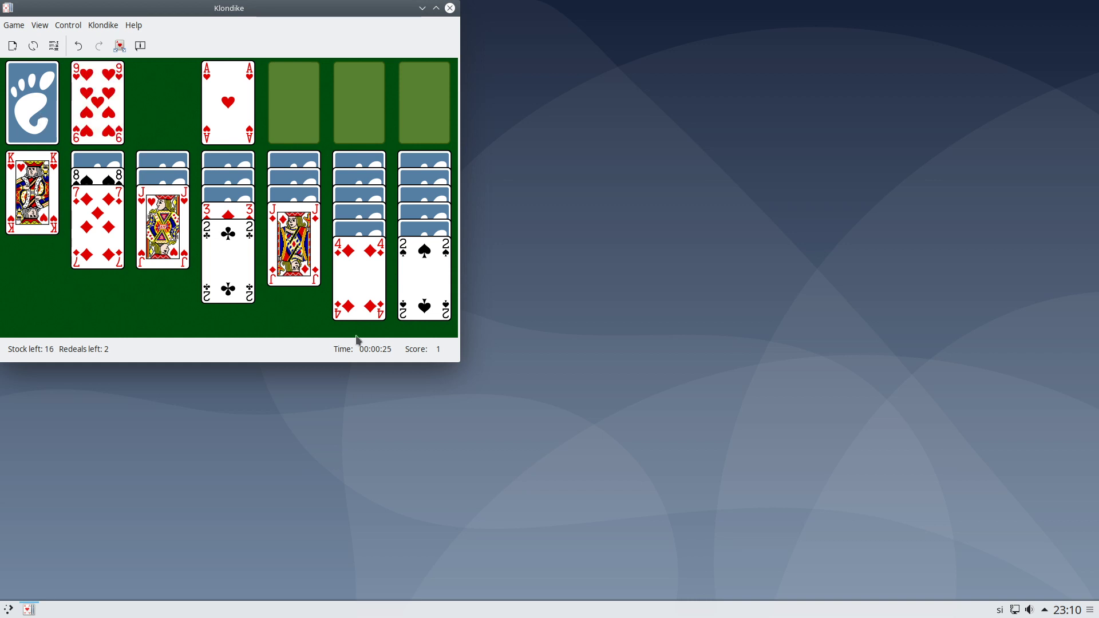
pyautogui.click(79, 46)
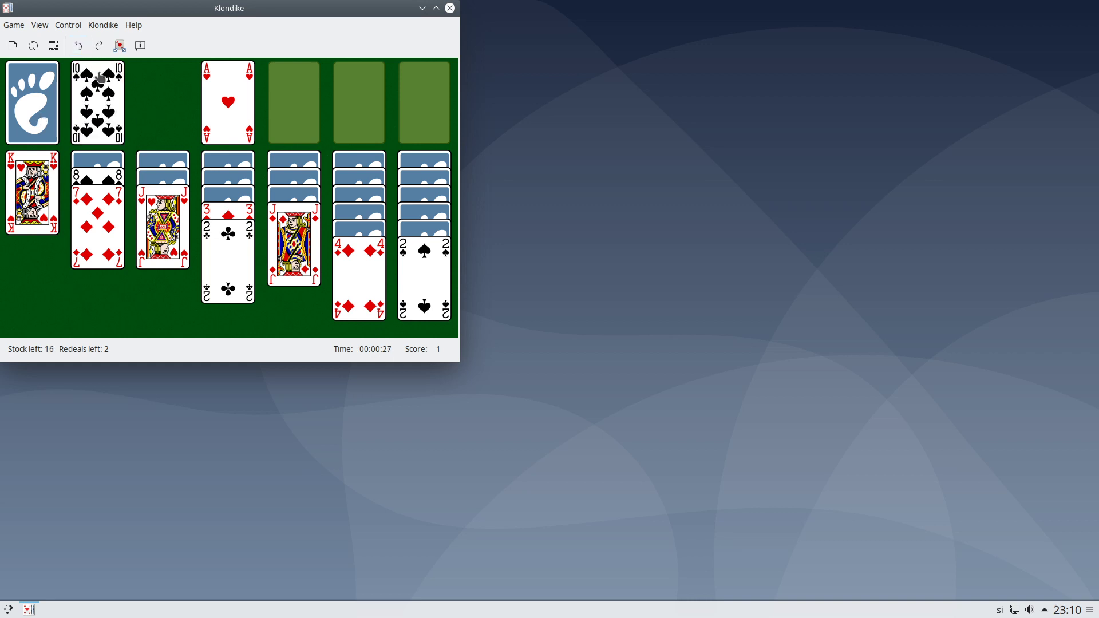
pyautogui.moveTo(100, 77); pyautogui.dragTo(171, 234)
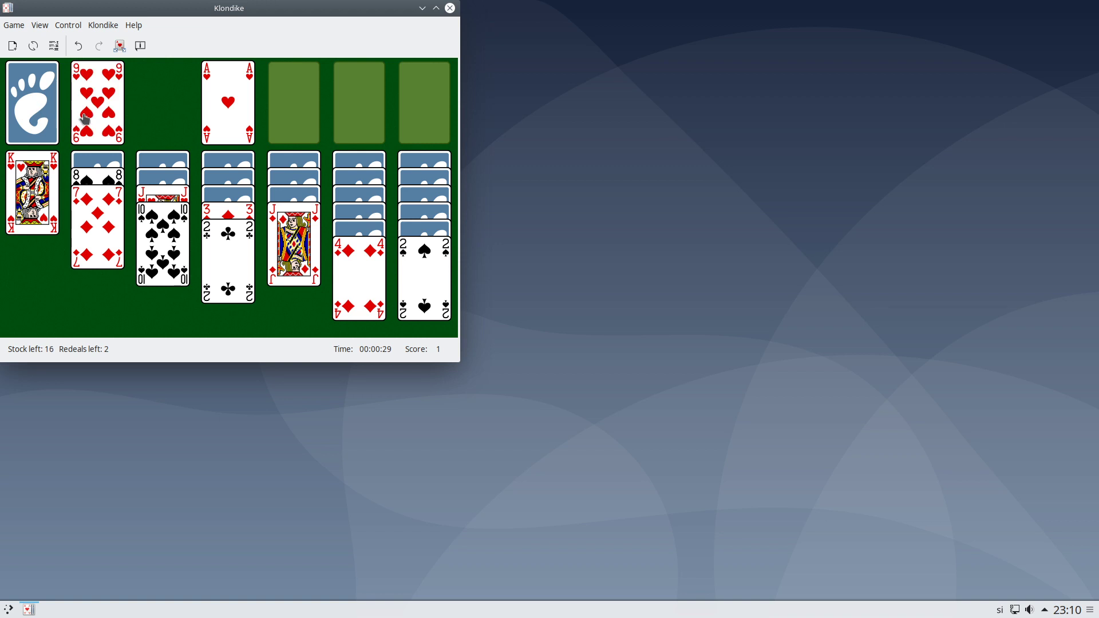
pyautogui.moveTo(85, 118); pyautogui.dragTo(150, 277)
# Step: Deal three cards from the stock and move the three of clubs onto the four of diamonds
pyautogui.click(35, 92)
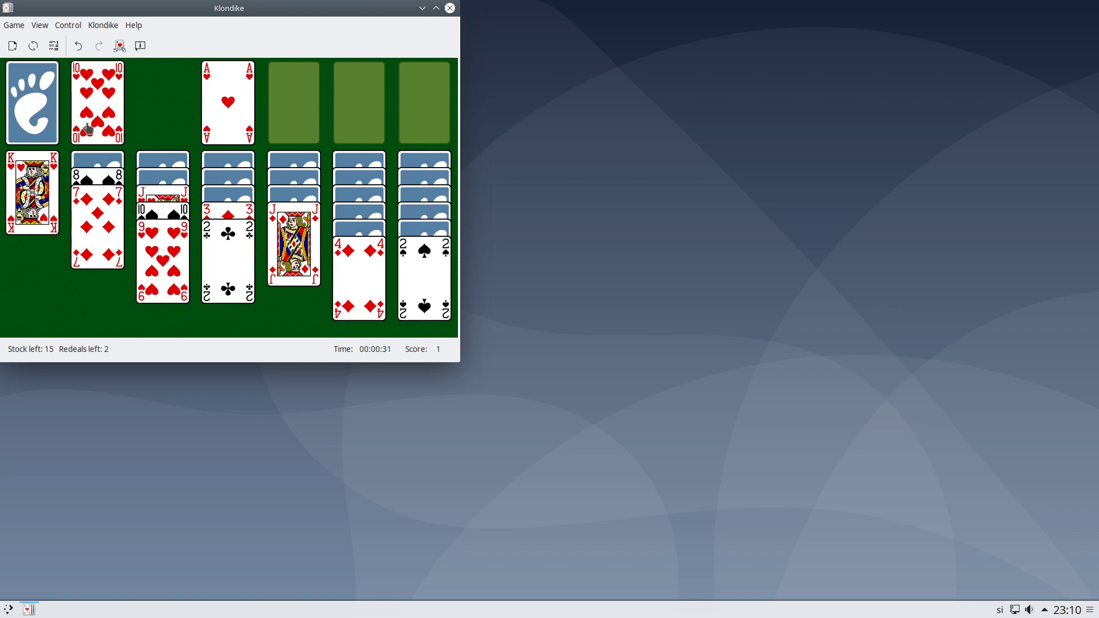
pyautogui.click(52, 96)
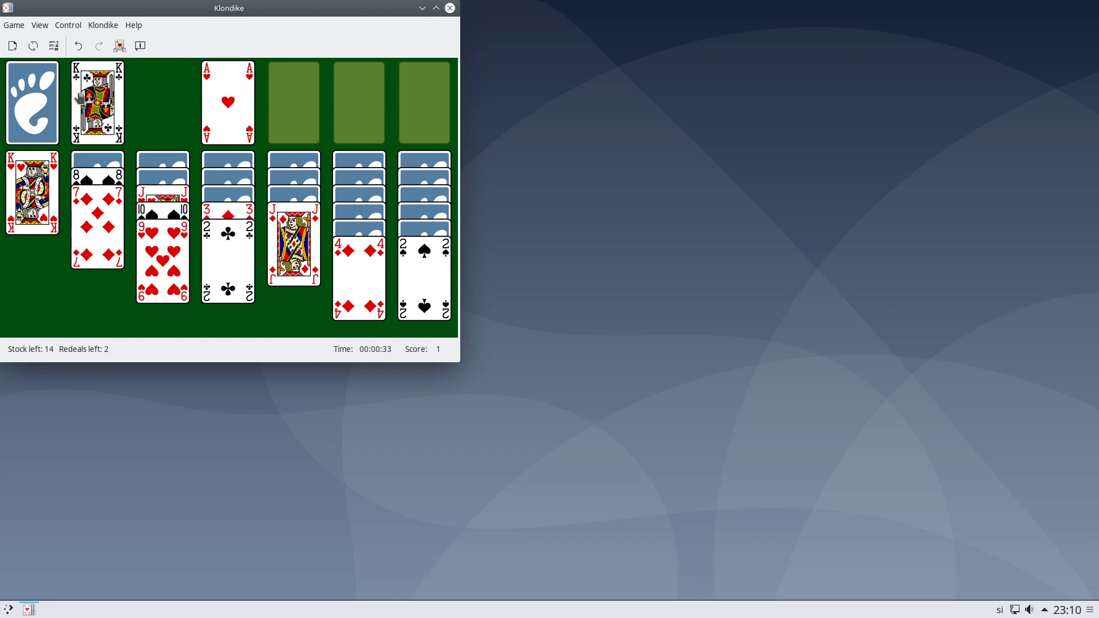
pyautogui.click(40, 110)
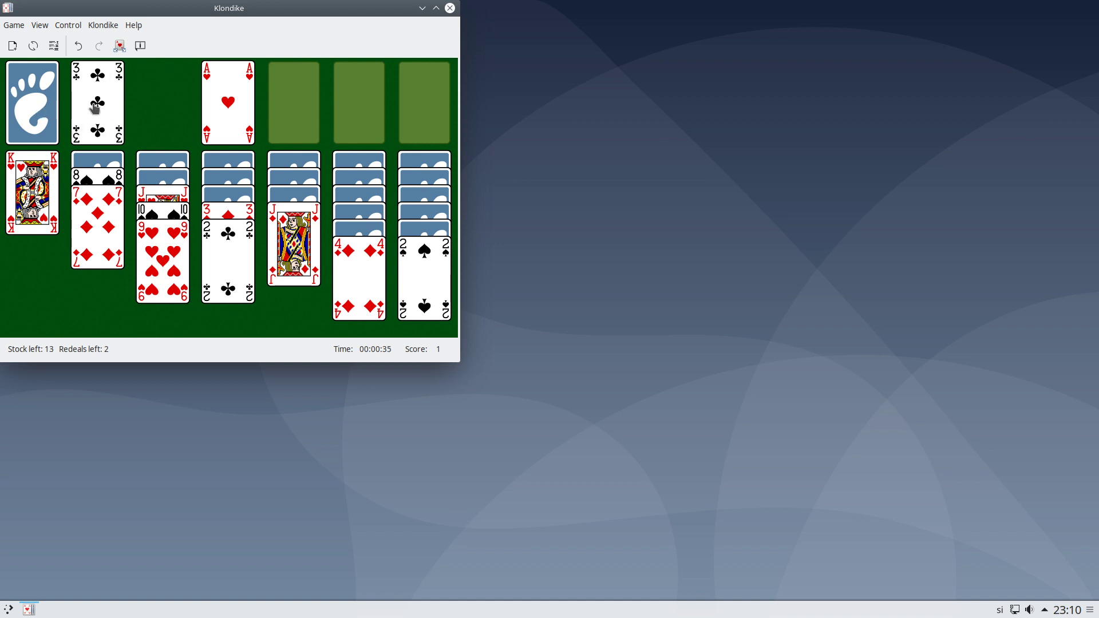
pyautogui.moveTo(94, 109); pyautogui.dragTo(358, 300)
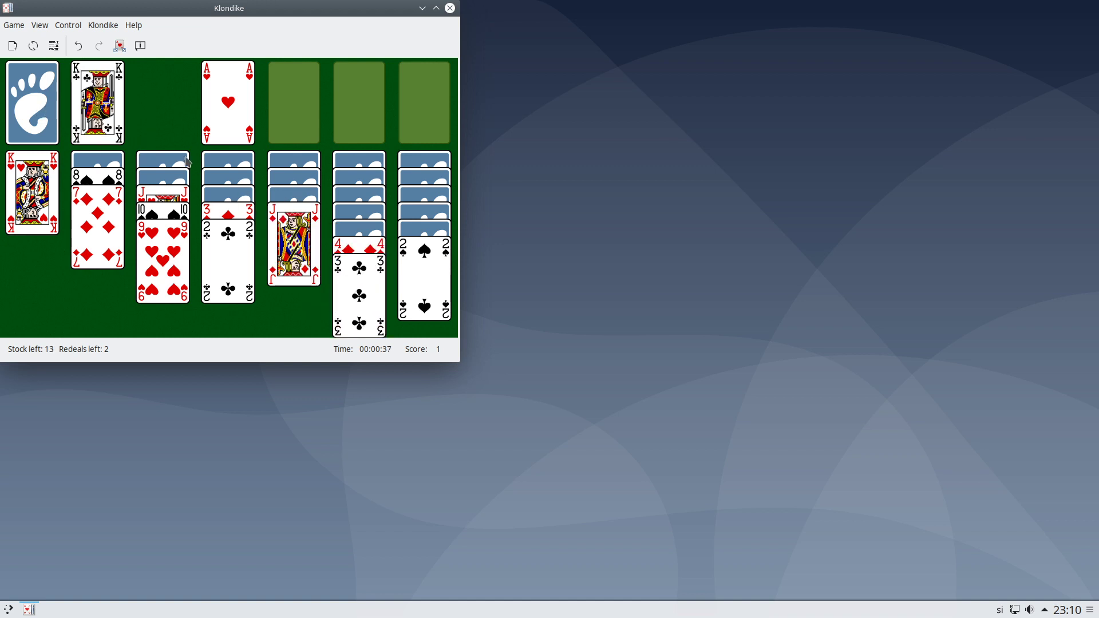
# Step: Deal the six of clubs onto the seven of diamonds, deal another card, and move the eight of spades run onto the nine of hearts
pyautogui.click(51, 101)
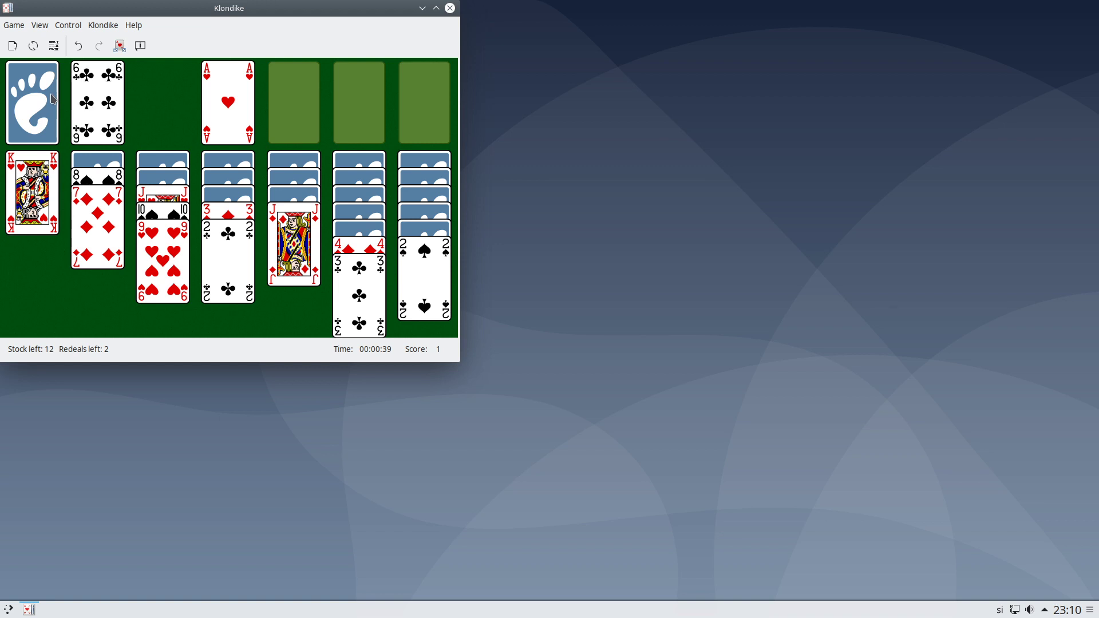
pyautogui.click(87, 102)
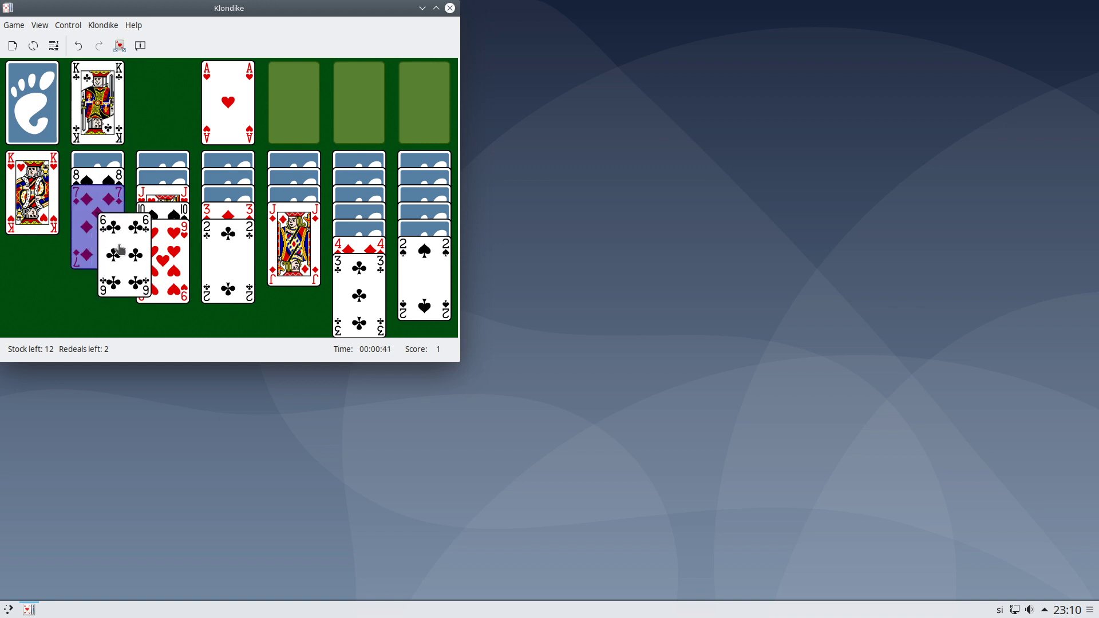
pyautogui.click(51, 119)
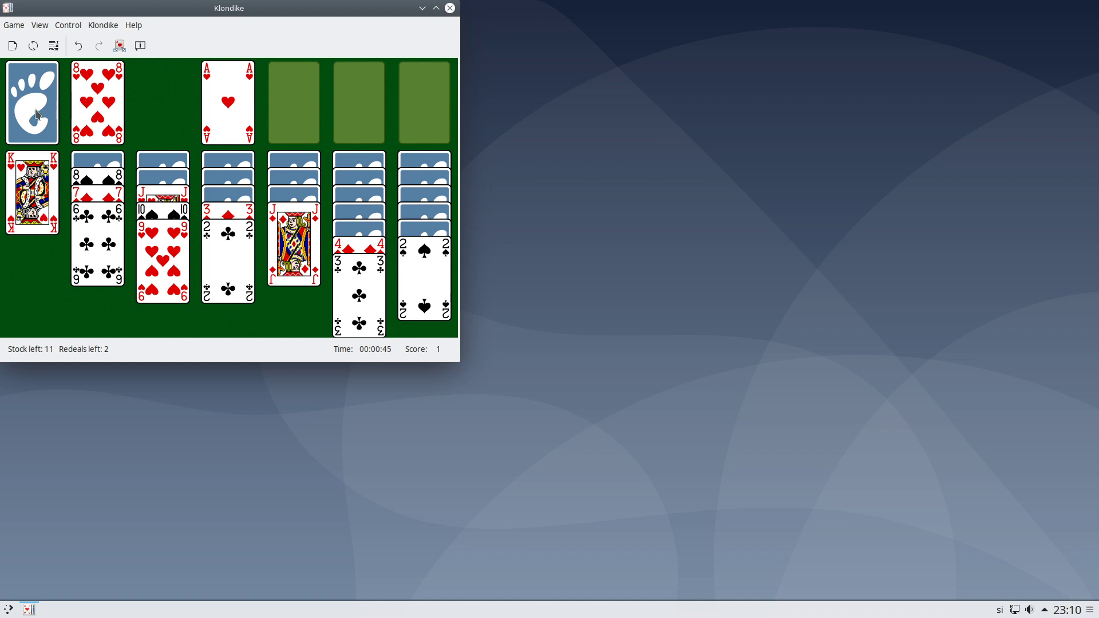
pyautogui.moveTo(95, 178); pyautogui.dragTo(177, 284)
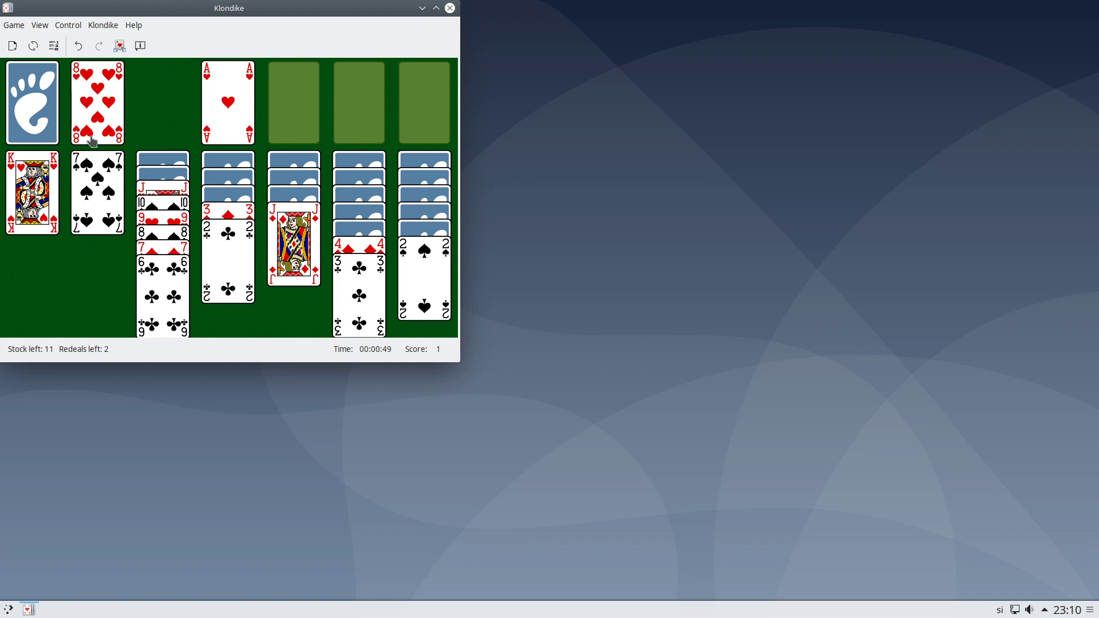
# Step: Deal from the stock until the two of diamonds and move it onto the three of clubs
pyautogui.click(54, 127)
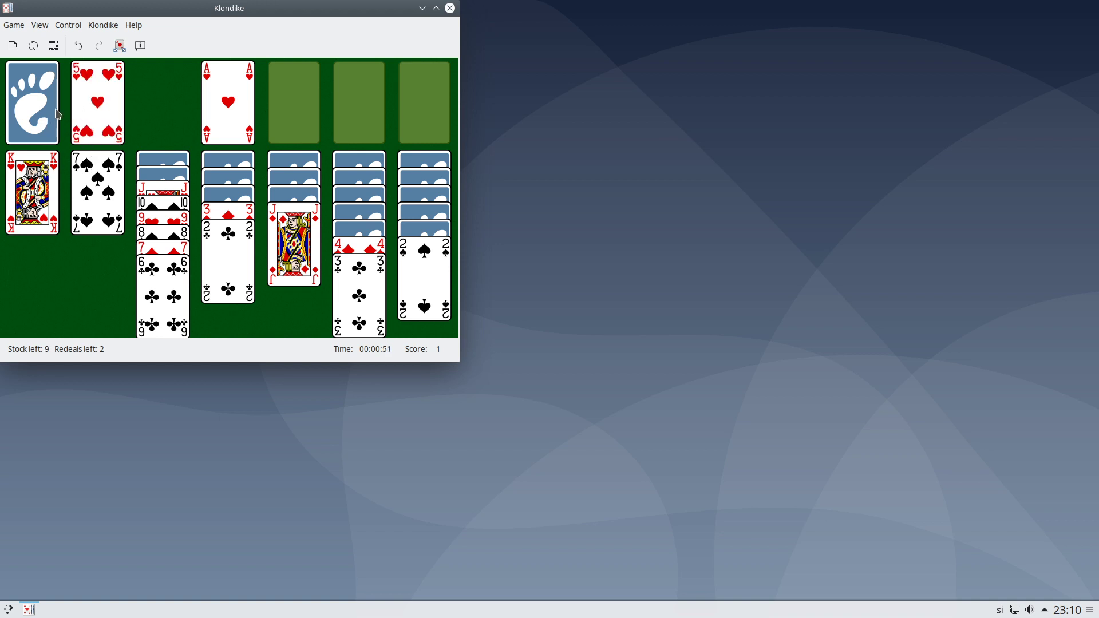
pyautogui.click(57, 114)
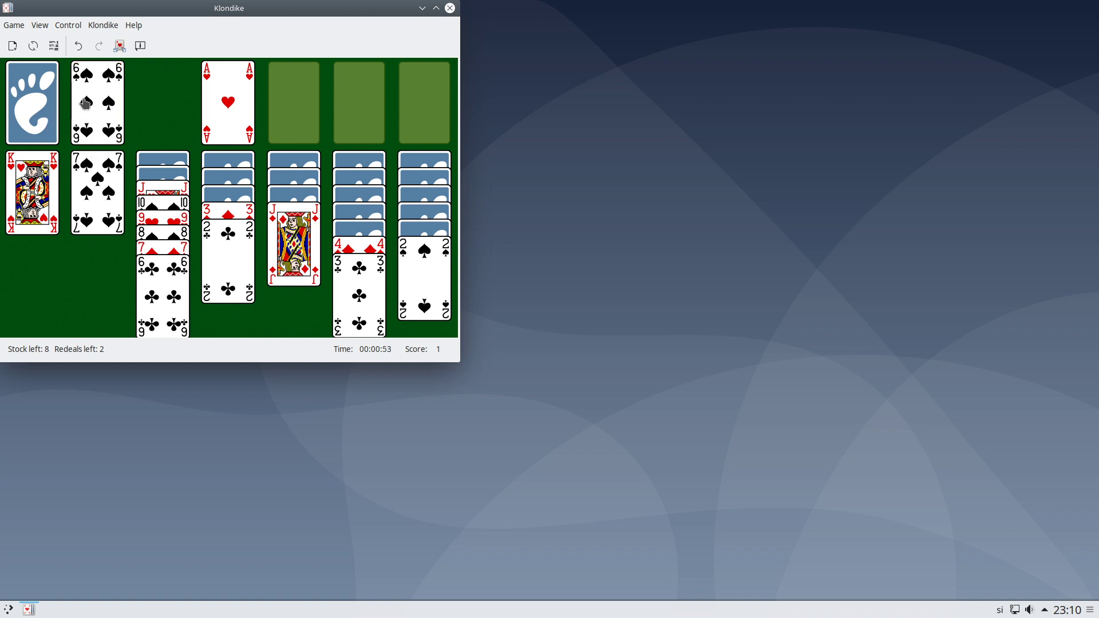
pyautogui.click(35, 125)
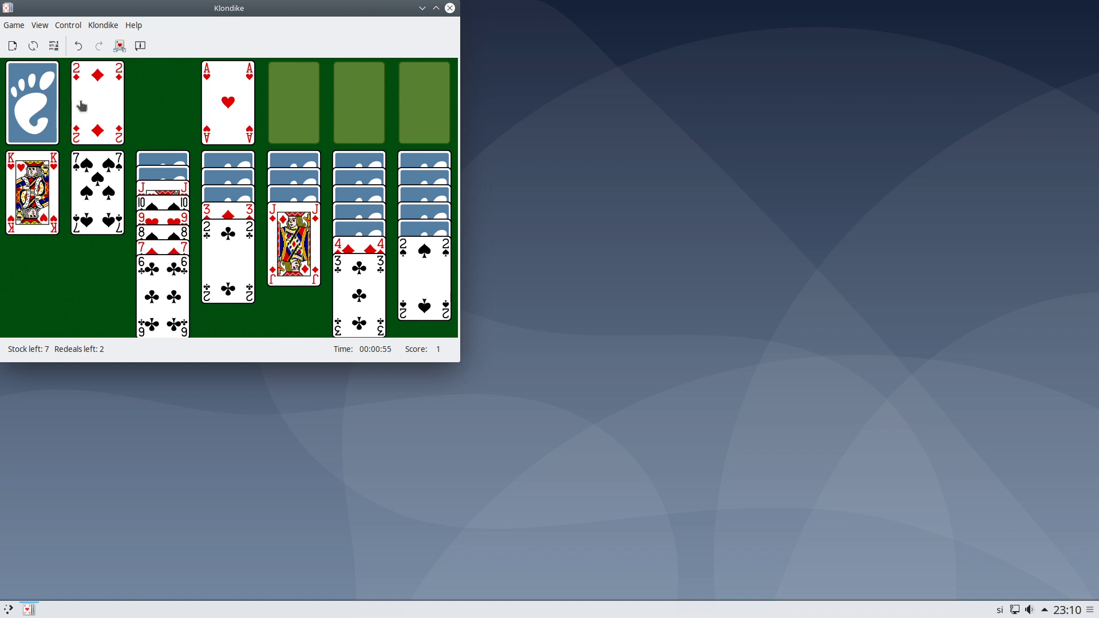
pyautogui.moveTo(82, 106); pyautogui.dragTo(359, 295)
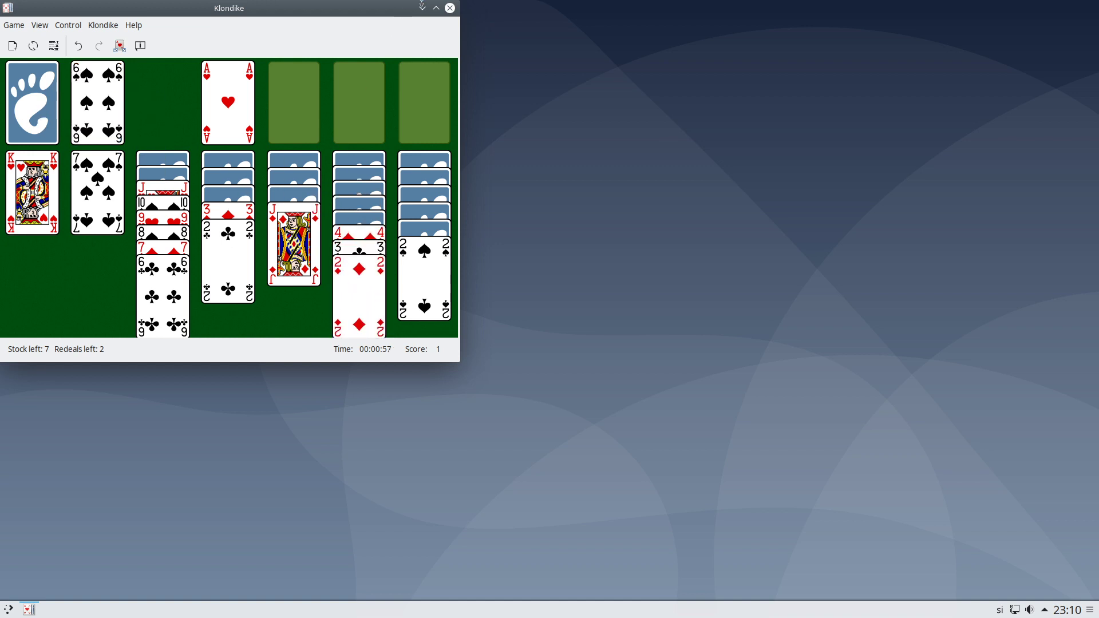
# Step: Maximize the Klondike window and restore it to its previous size
pyautogui.click(436, 7)
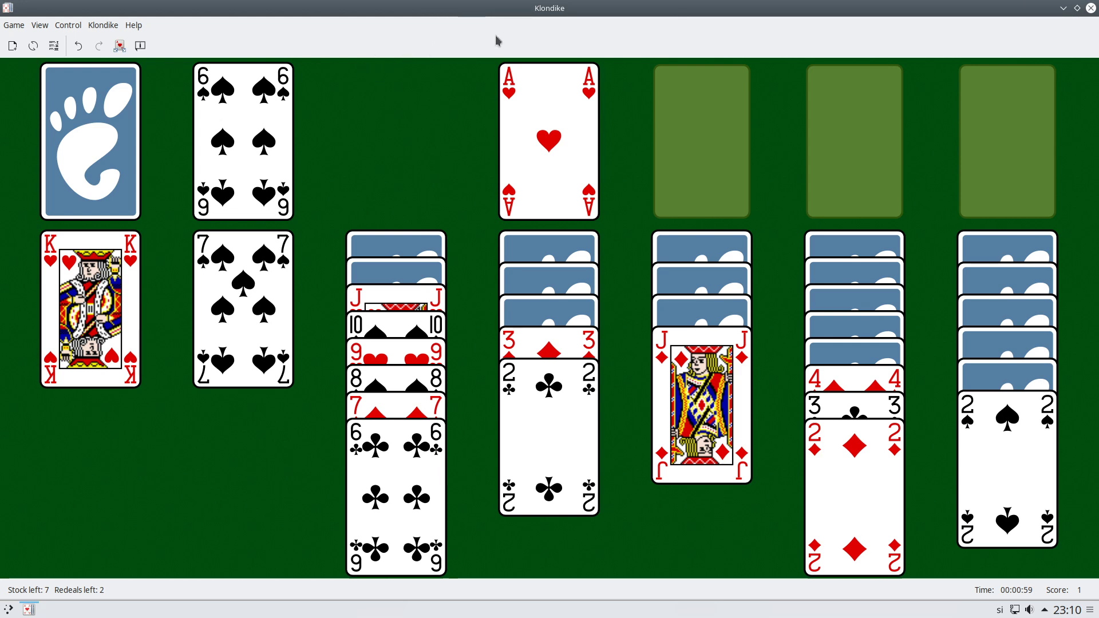
pyautogui.click(1076, 8)
# Step: Deal two stock cards and send the ace of clubs and the two of hearts to the foundations
pyautogui.click(30, 125)
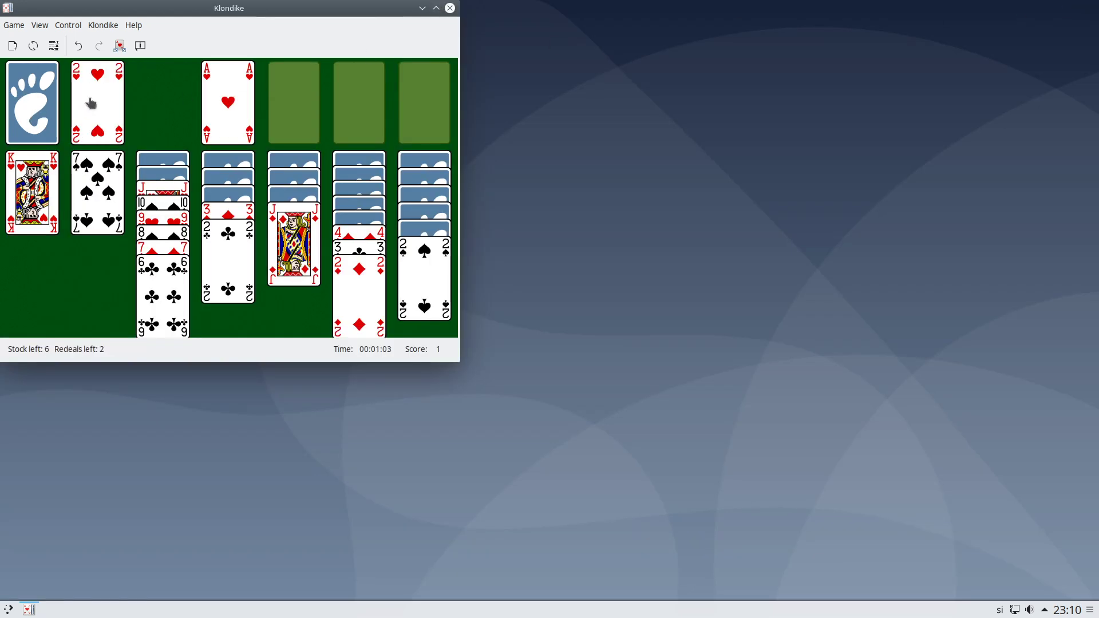
pyautogui.click(38, 98)
pyautogui.doubleClick(82, 100)
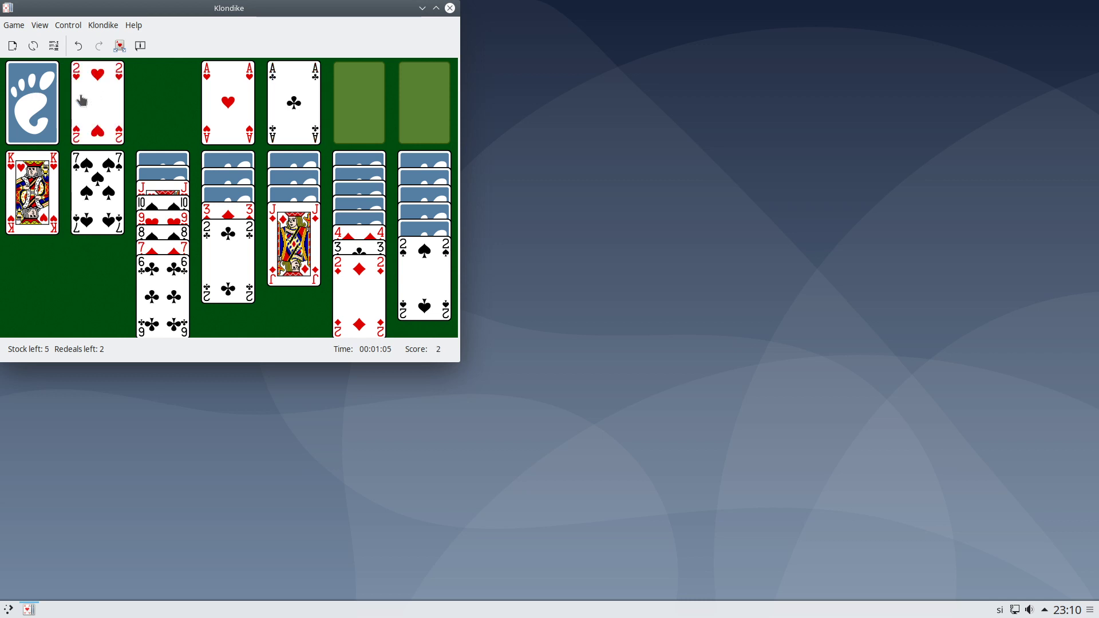
pyautogui.doubleClick(110, 98)
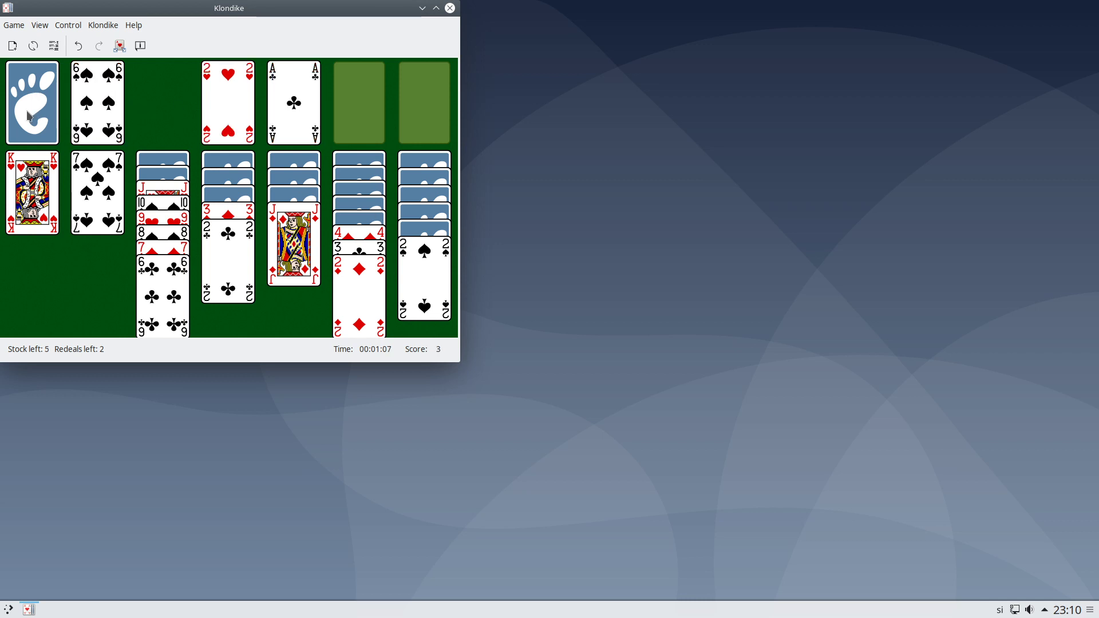
# Step: Deal two more stock cards and send the ace and two of diamonds to a foundation
pyautogui.click(38, 112)
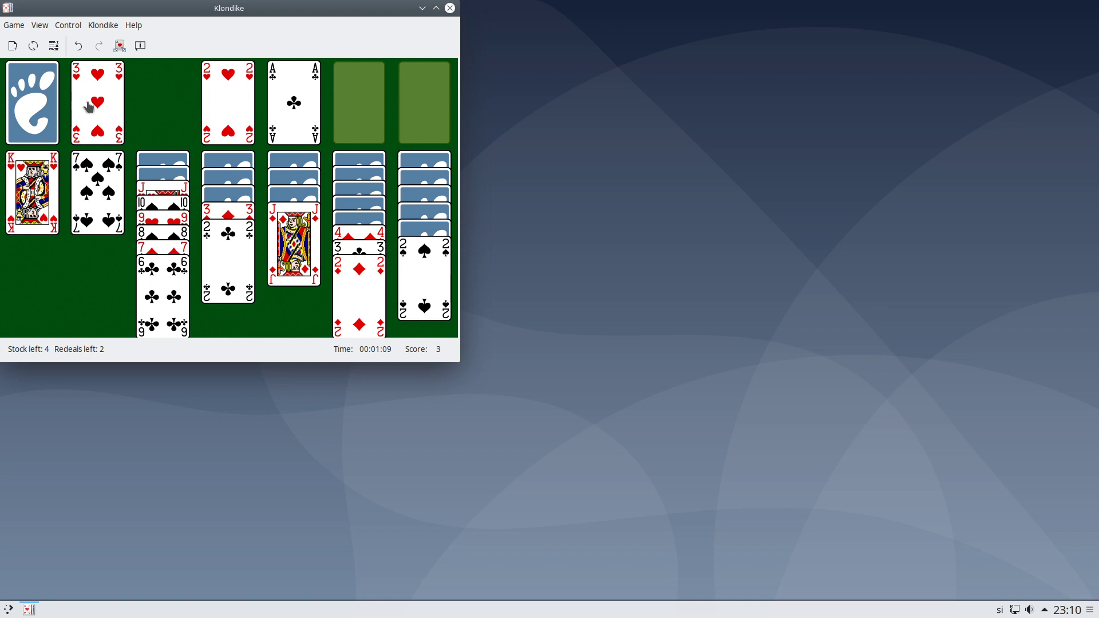
pyautogui.click(51, 117)
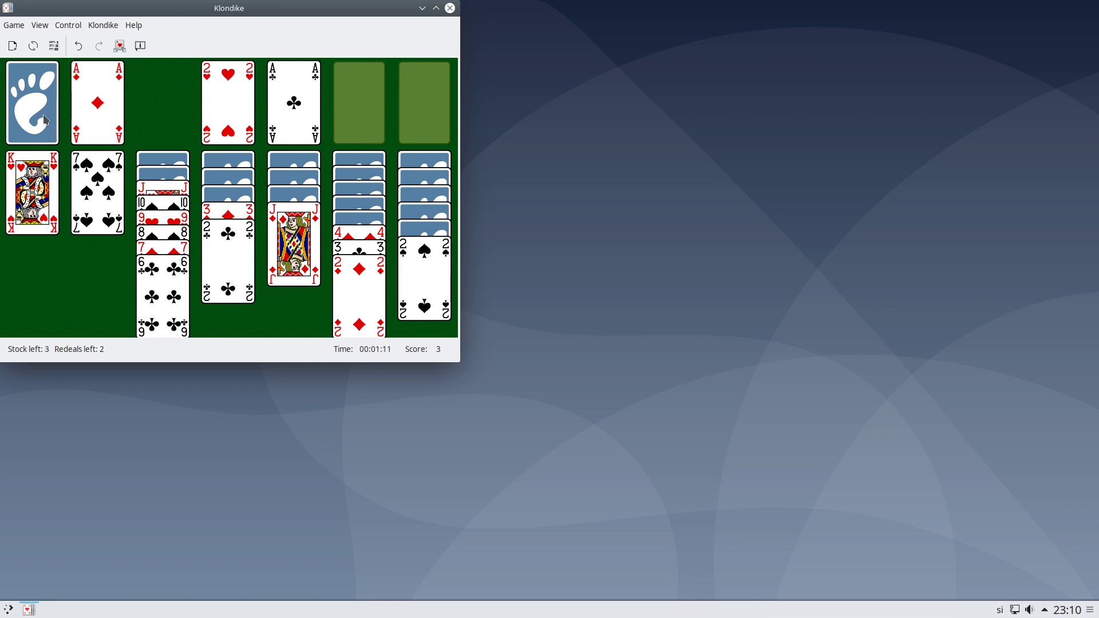
pyautogui.doubleClick(120, 104)
pyautogui.doubleClick(358, 271)
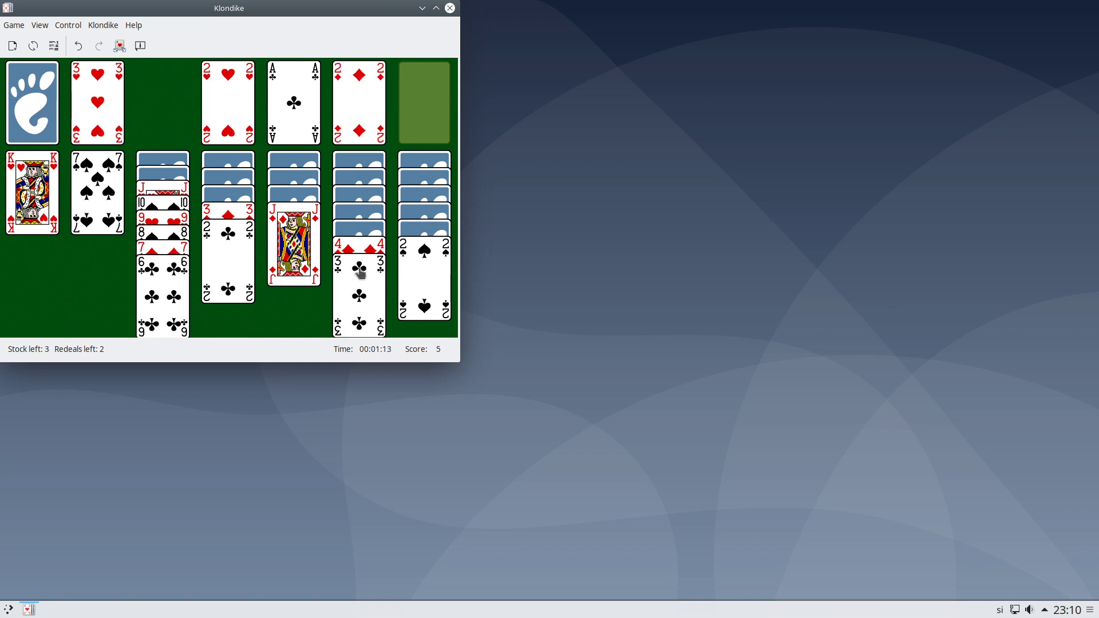
# Step: Send the two and three of clubs and the three and four of diamonds to their foundations
pyautogui.doubleClick(241, 280)
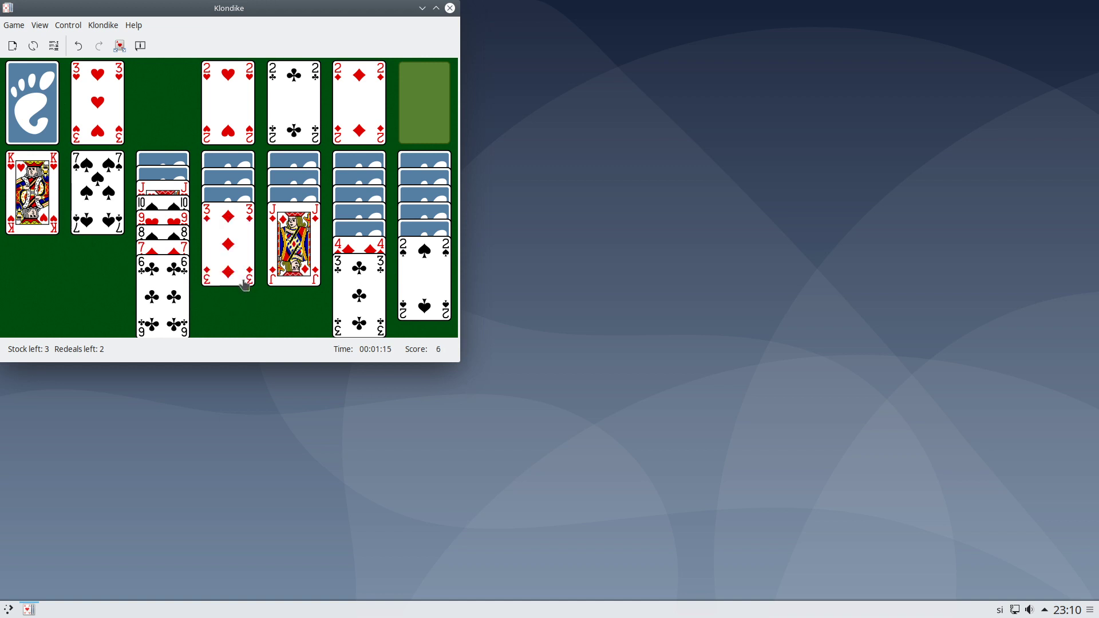
pyautogui.doubleClick(358, 295)
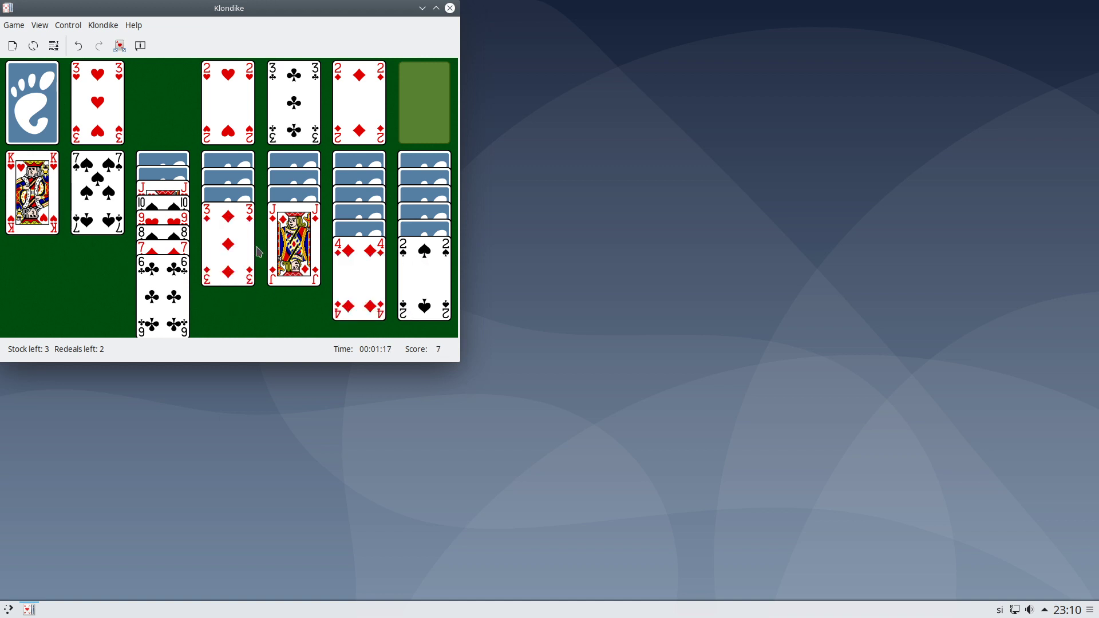
pyautogui.doubleClick(250, 252)
pyautogui.doubleClick(365, 285)
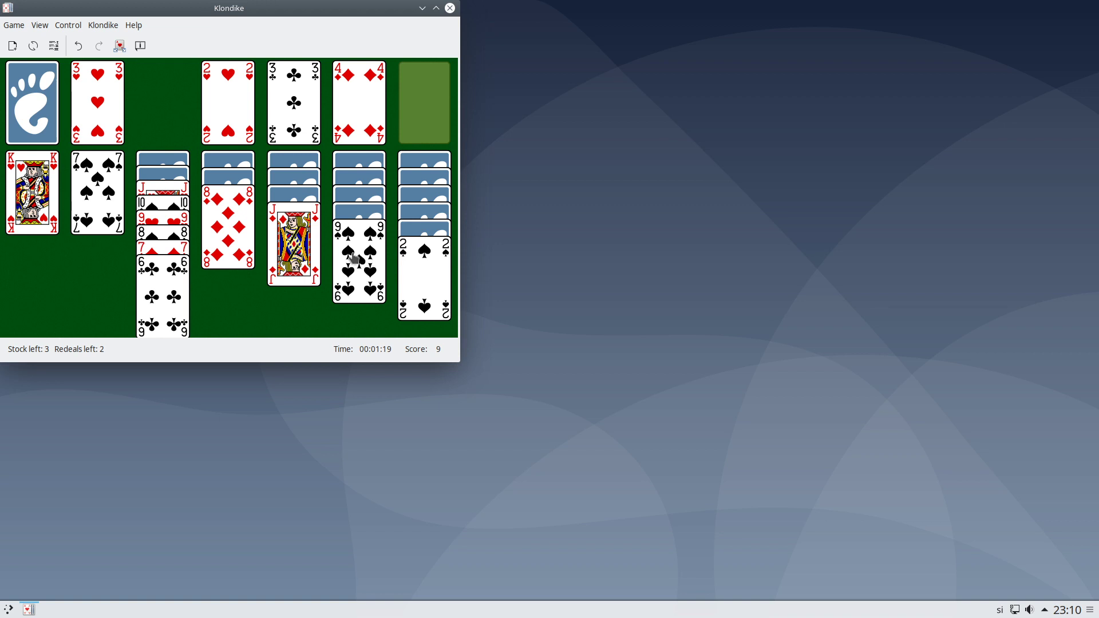
# Step: Move the eight of diamonds onto the nine of spades and send the five of diamonds and three of hearts to their foundations
pyautogui.moveTo(218, 212); pyautogui.dragTo(375, 285)
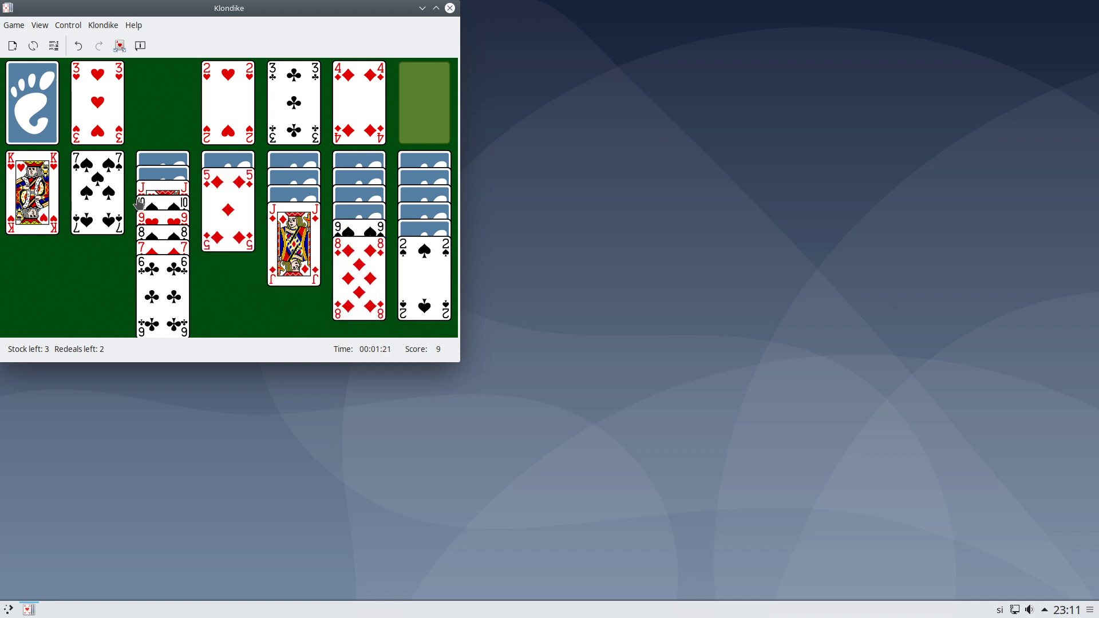
pyautogui.doubleClick(224, 208)
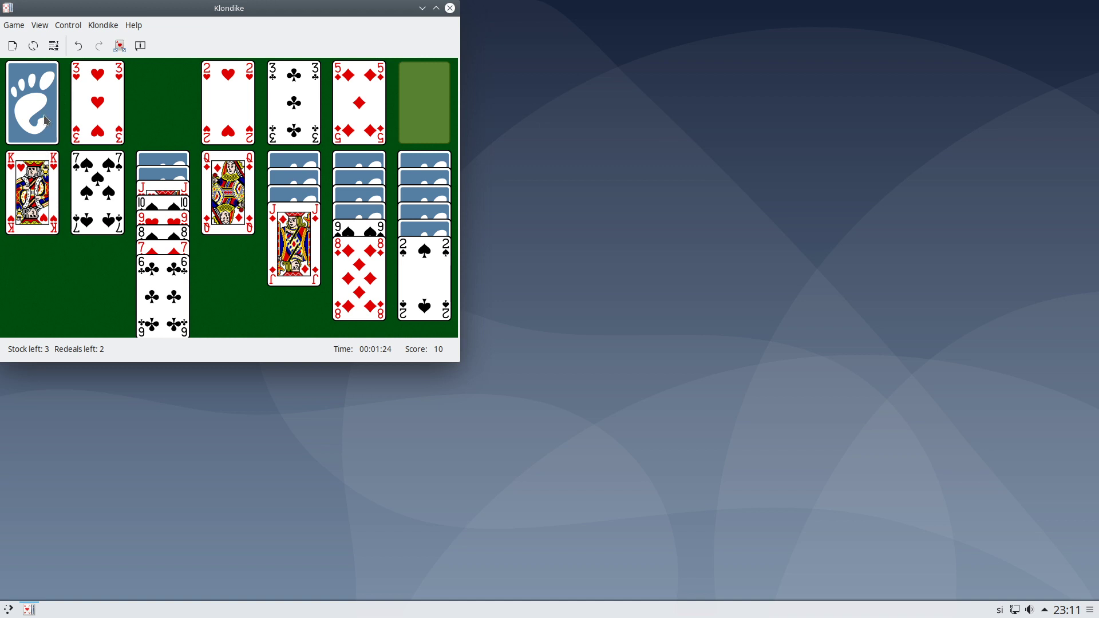
pyautogui.doubleClick(101, 133)
# Step: Deal a stock card, move the seven of spades onto the eight of diamonds, and send the four of hearts to its foundation
pyautogui.click(55, 114)
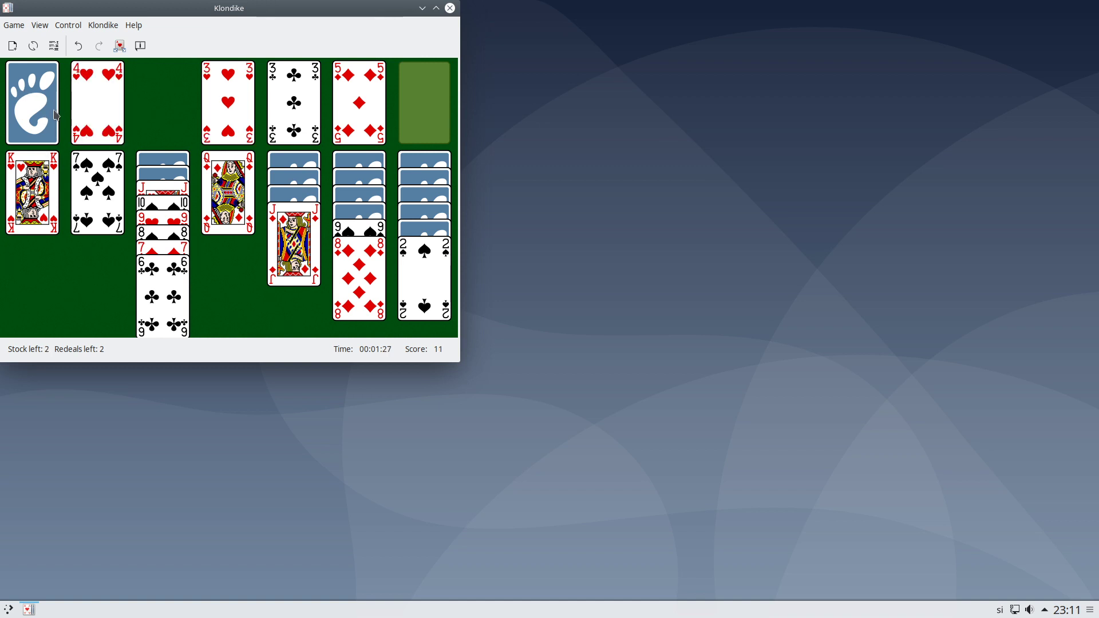
pyautogui.moveTo(121, 200); pyautogui.dragTo(349, 291)
pyautogui.doubleClick(92, 101)
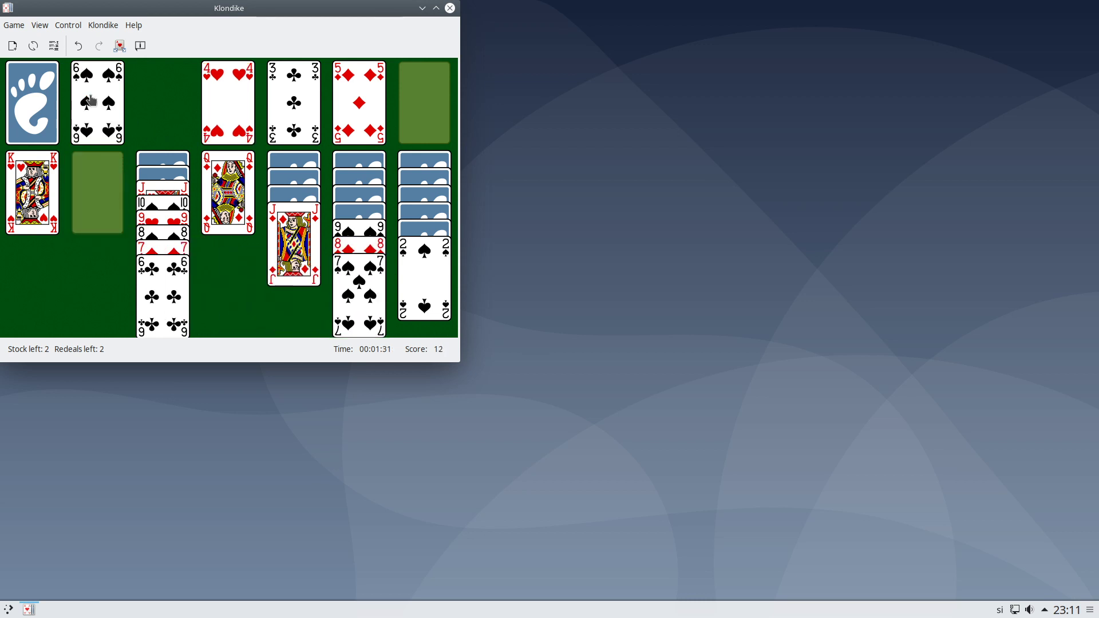
# Step: Deal the six of hearts, move it onto the seven of spades, and deal the last stock card
pyautogui.click(42, 112)
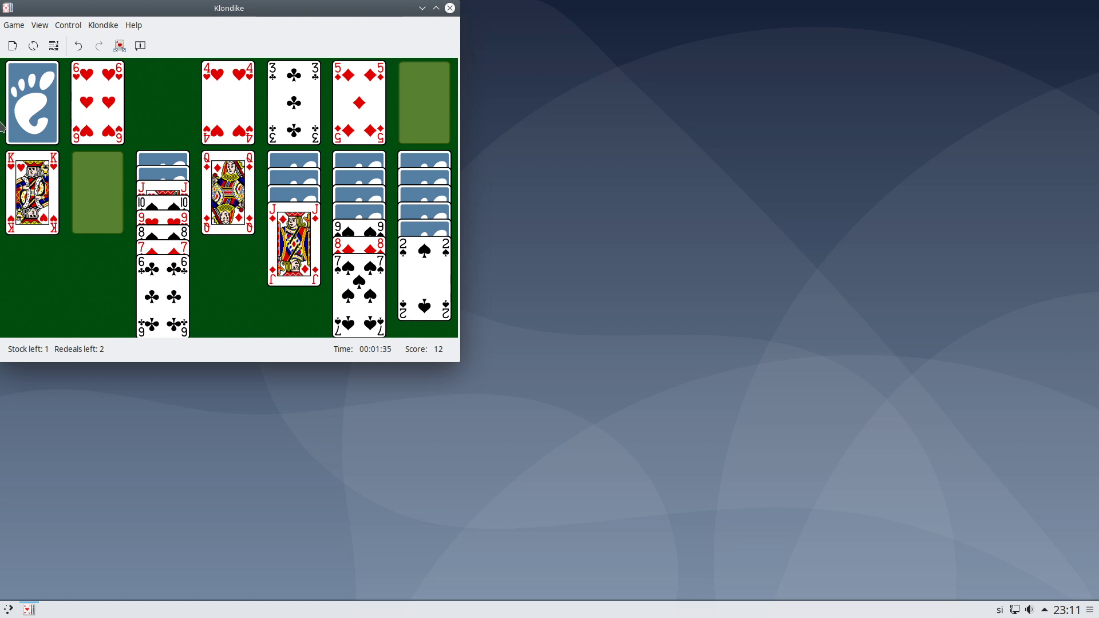
pyautogui.doubleClick(96, 106)
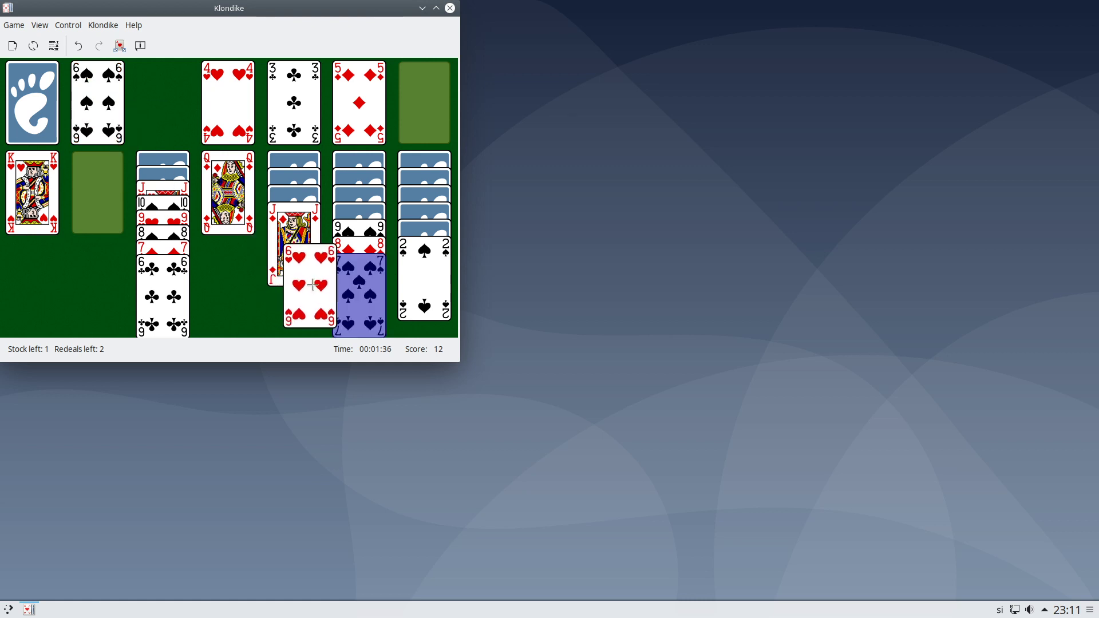
pyautogui.click(45, 89)
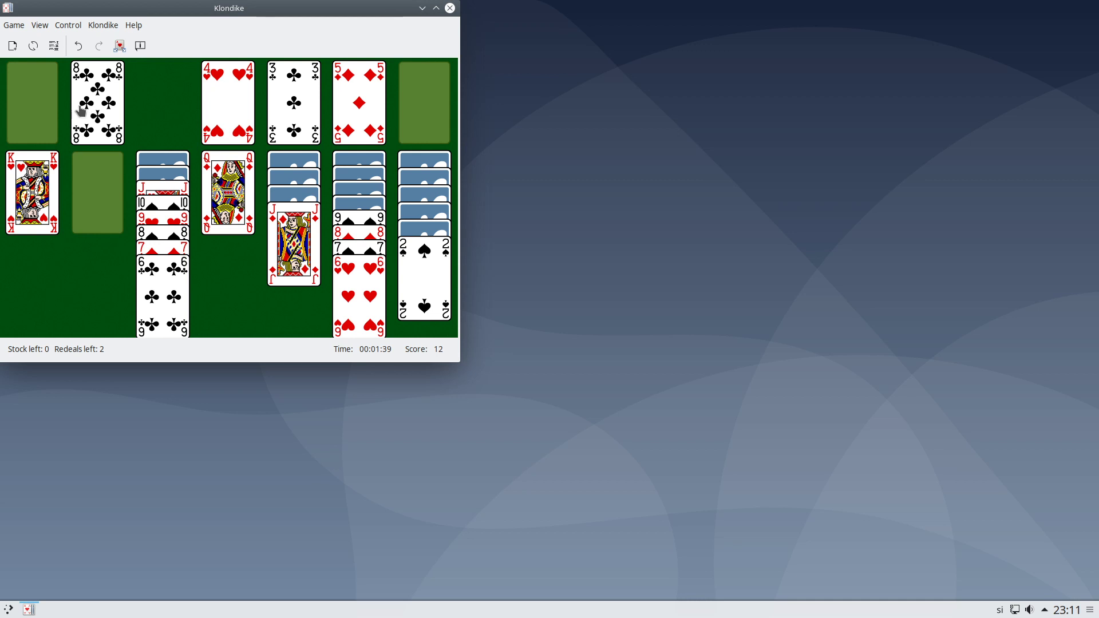
# Step: Redeal the exhausted stock and put the 4 of clubs on the clubs foundation
pyautogui.click(41, 102)
pyautogui.click(43, 104)
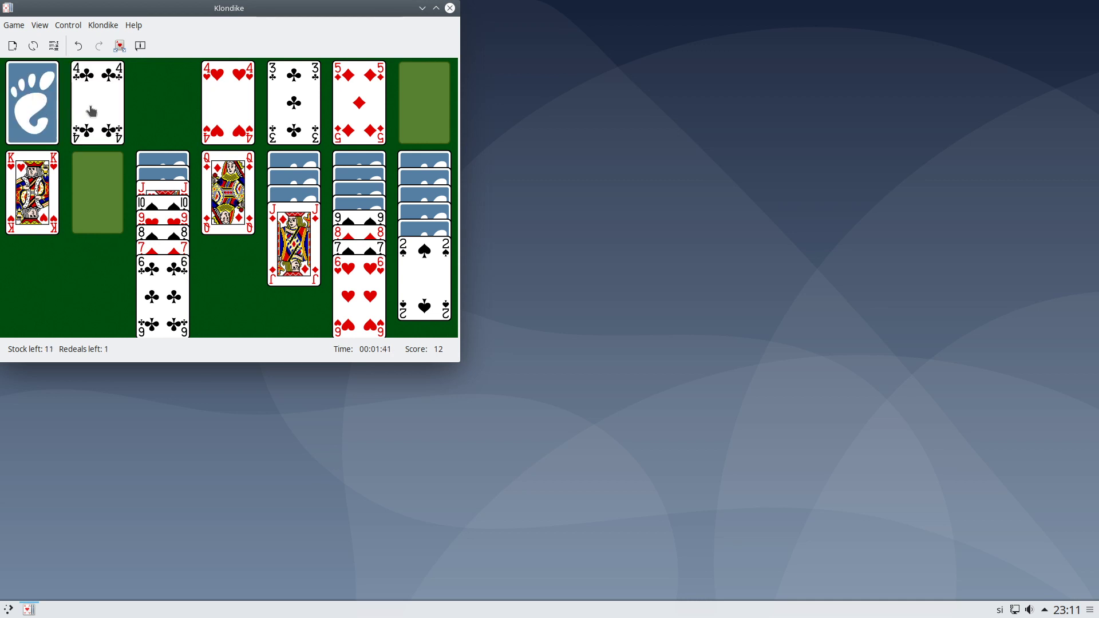
pyautogui.doubleClick(94, 115)
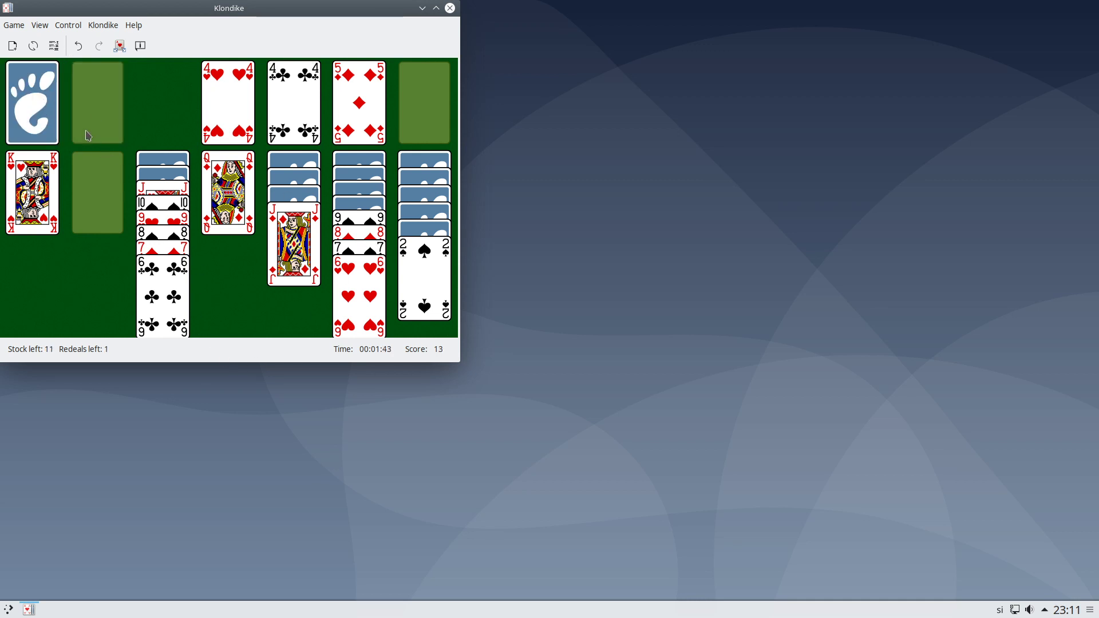
# Step: Deal until the queen of clubs, place it on the king of hearts, and put the jack of diamonds on that queen
pyautogui.click(53, 112)
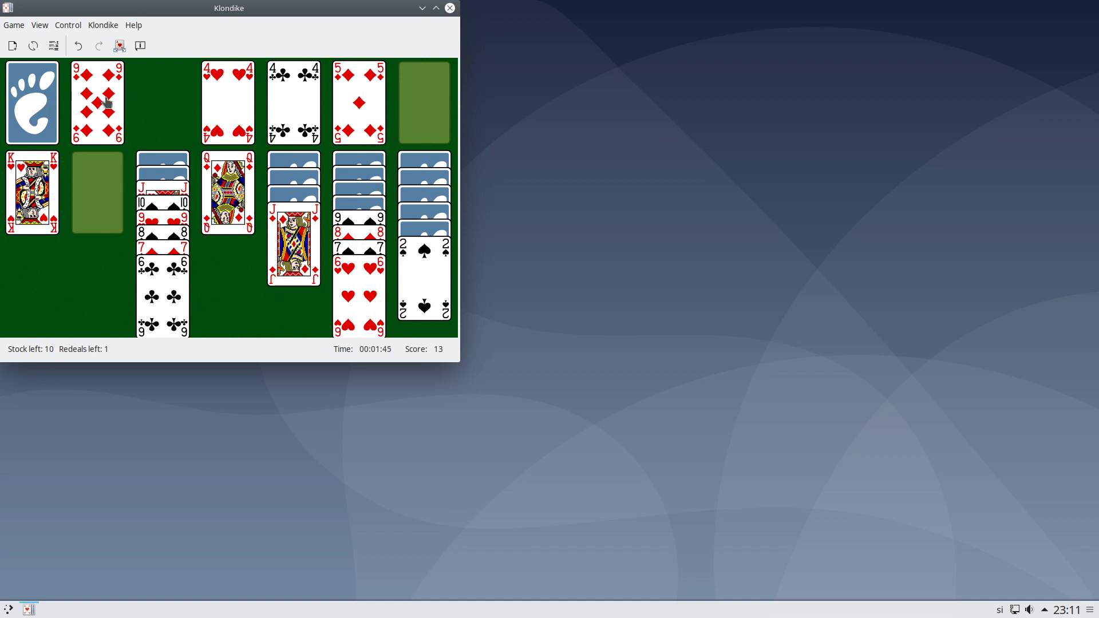
pyautogui.click(53, 117)
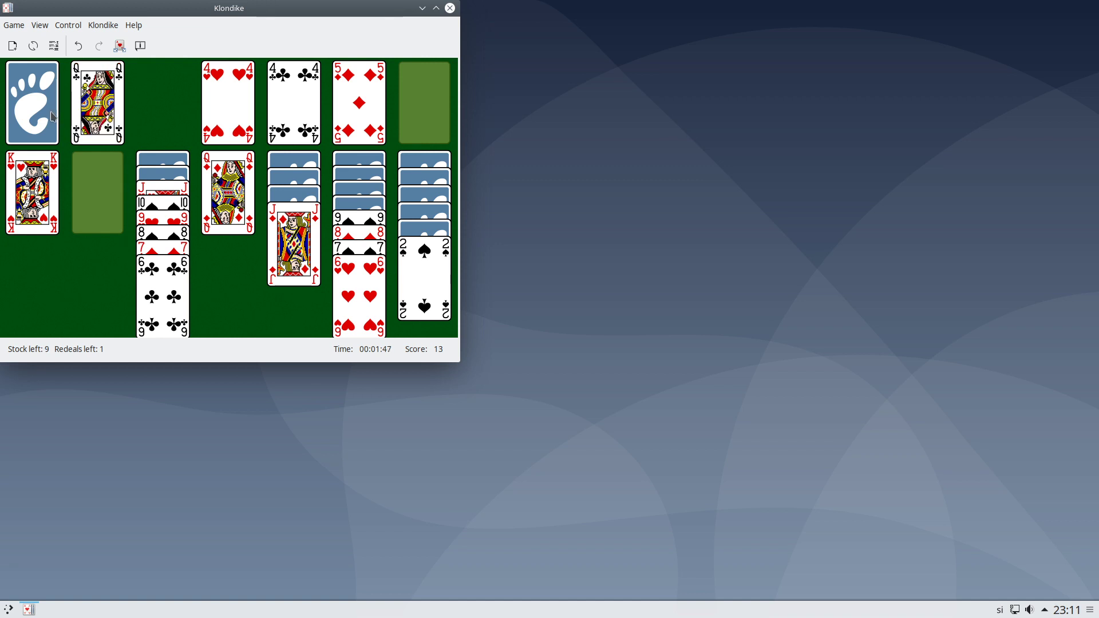
pyautogui.moveTo(94, 101); pyautogui.dragTo(33, 206)
pyautogui.moveTo(294, 235); pyautogui.dragTo(28, 246)
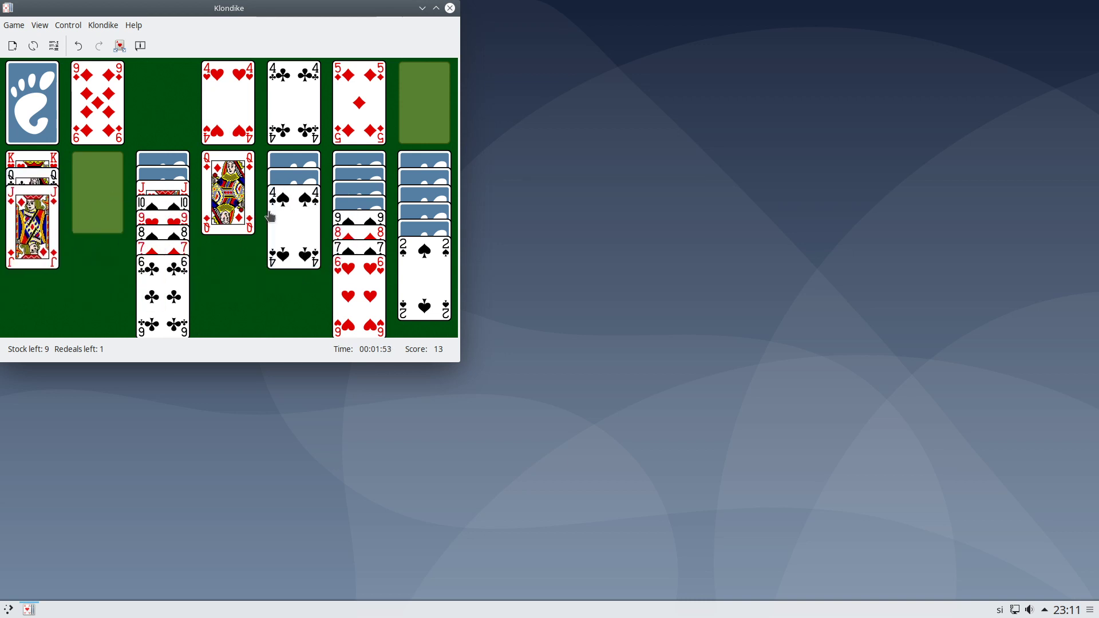
# Step: Deal until the 5 of spades and place it on the 6 of hearts
pyautogui.click(49, 112)
pyautogui.click(51, 113)
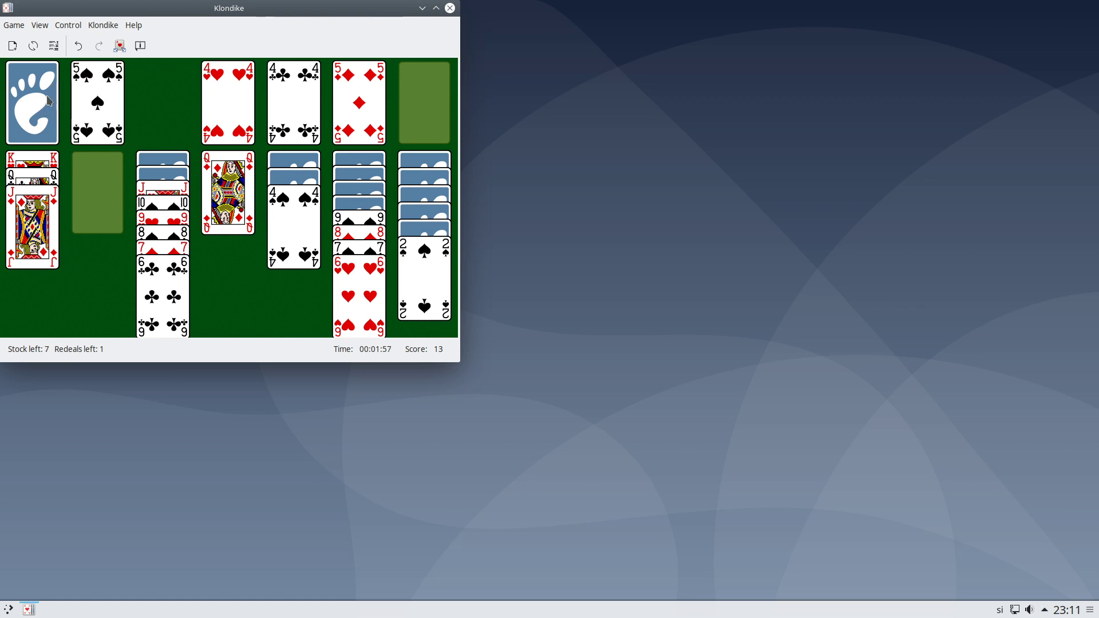
pyautogui.moveTo(76, 101); pyautogui.dragTo(314, 282)
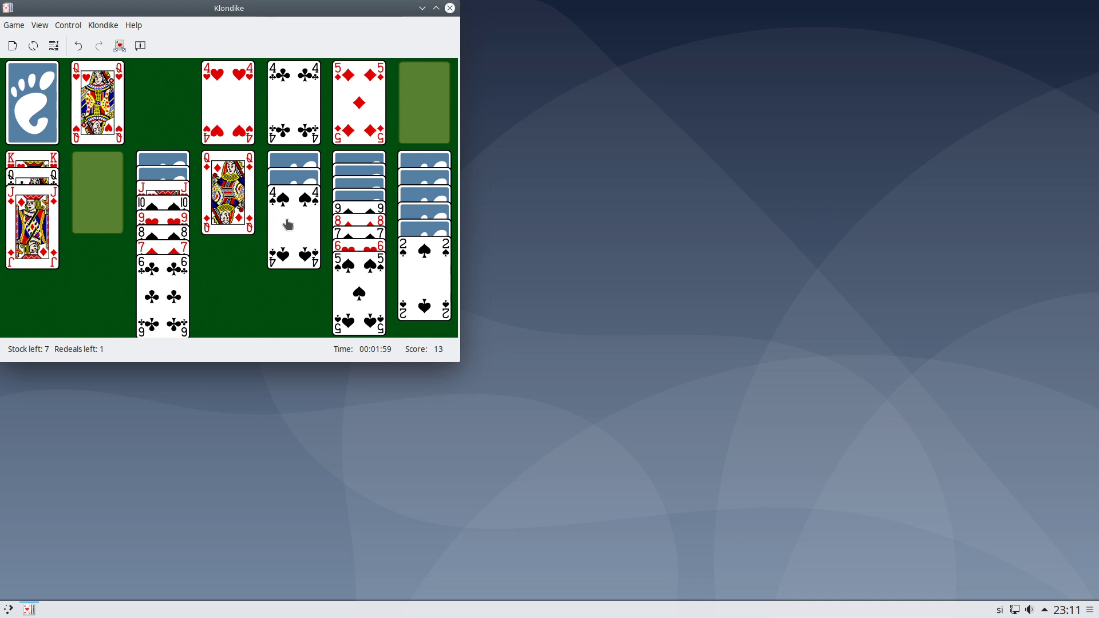
# Step: Bring the 5 of diamonds back from its foundation onto the 6 of clubs and place the 4 of spades on it
pyautogui.click(42, 121)
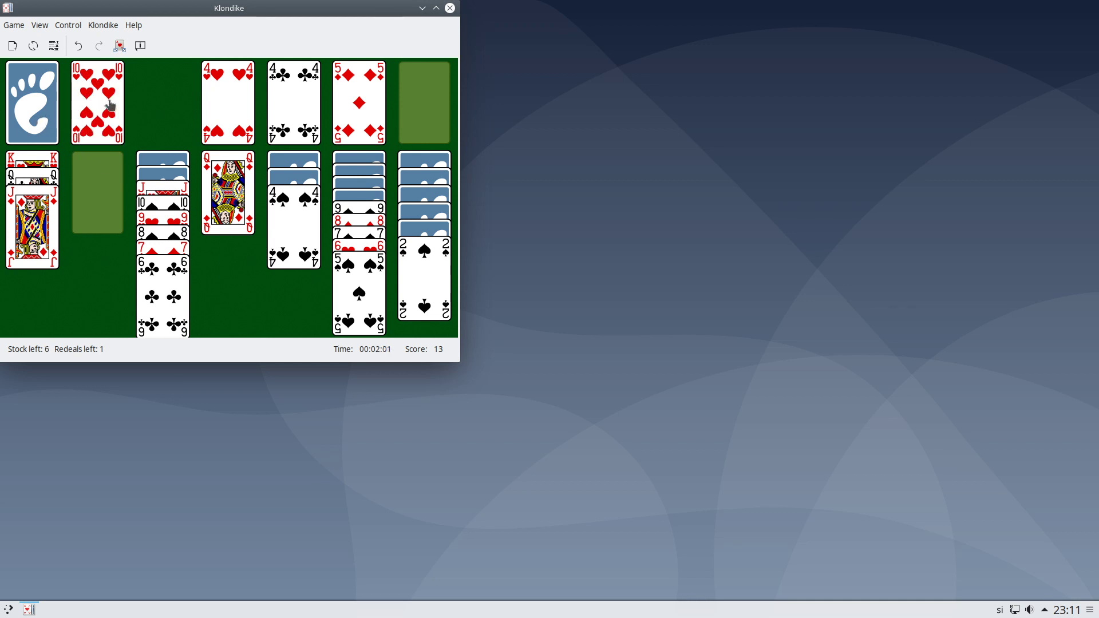
pyautogui.moveTo(361, 108); pyautogui.dragTo(177, 298)
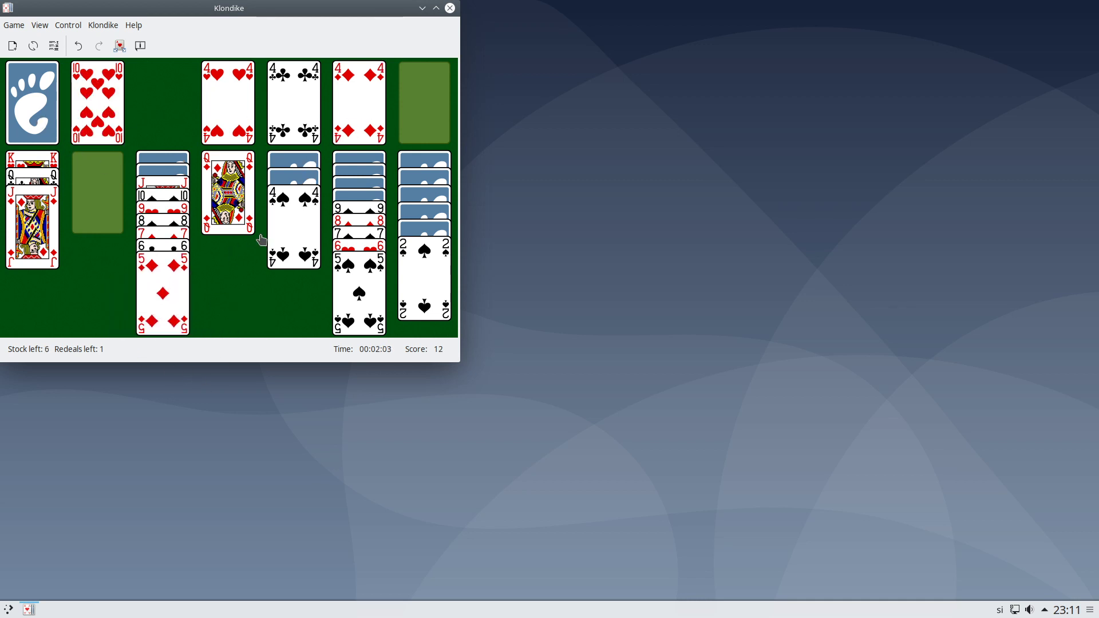
pyautogui.moveTo(281, 243); pyautogui.dragTo(160, 320)
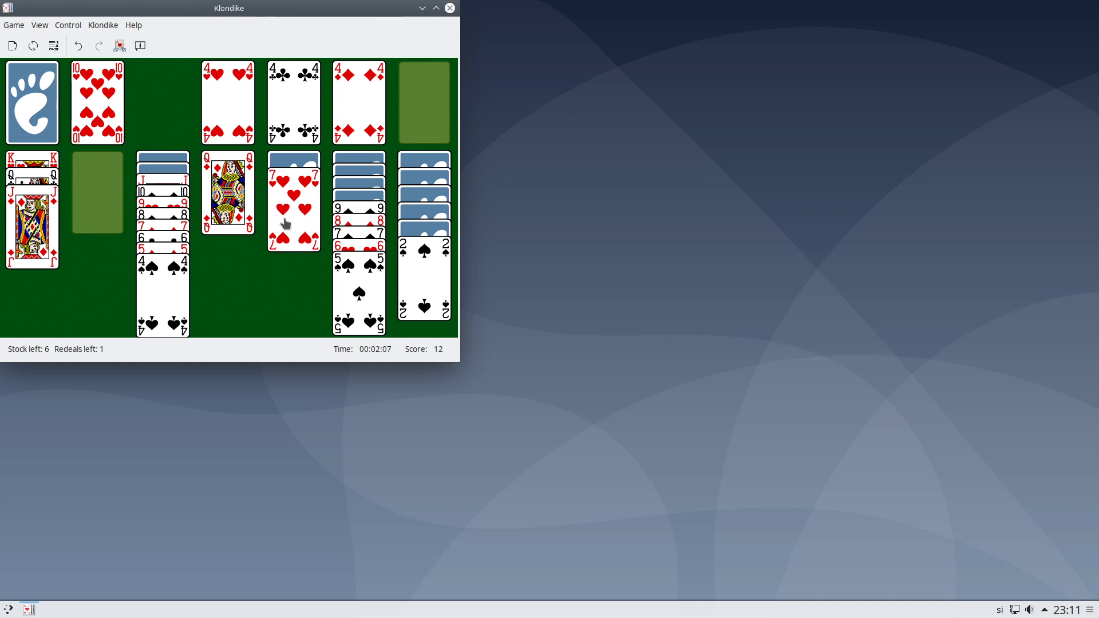
pyautogui.moveTo(293, 201); pyautogui.dragTo(235, 281)
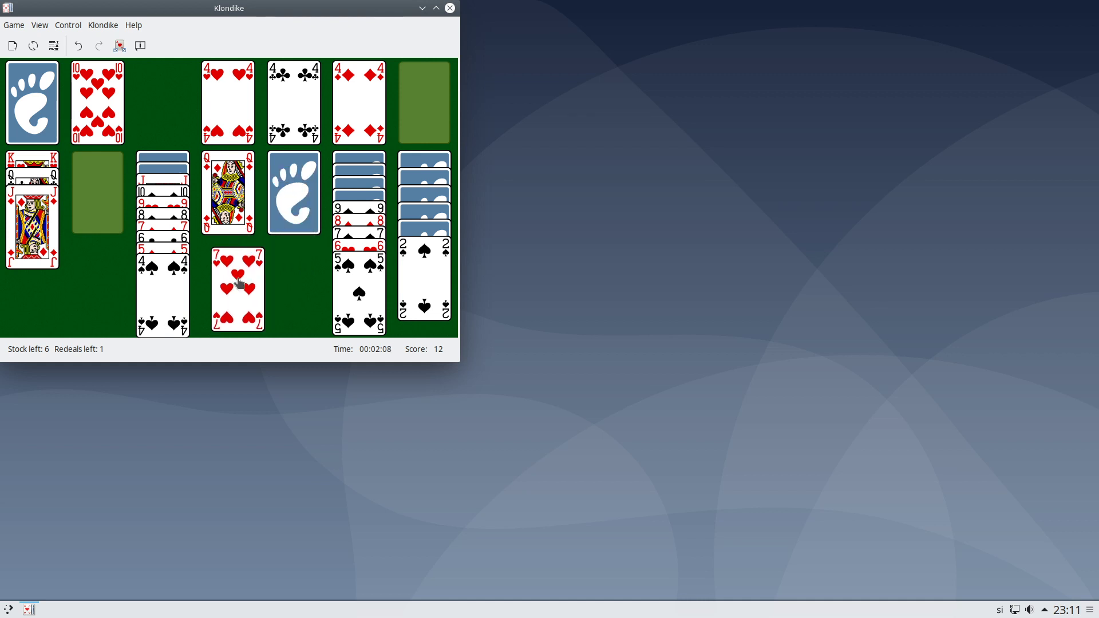
# Step: Deal the king of clubs into the empty second column and place the queen of diamonds on it
pyautogui.click(32, 92)
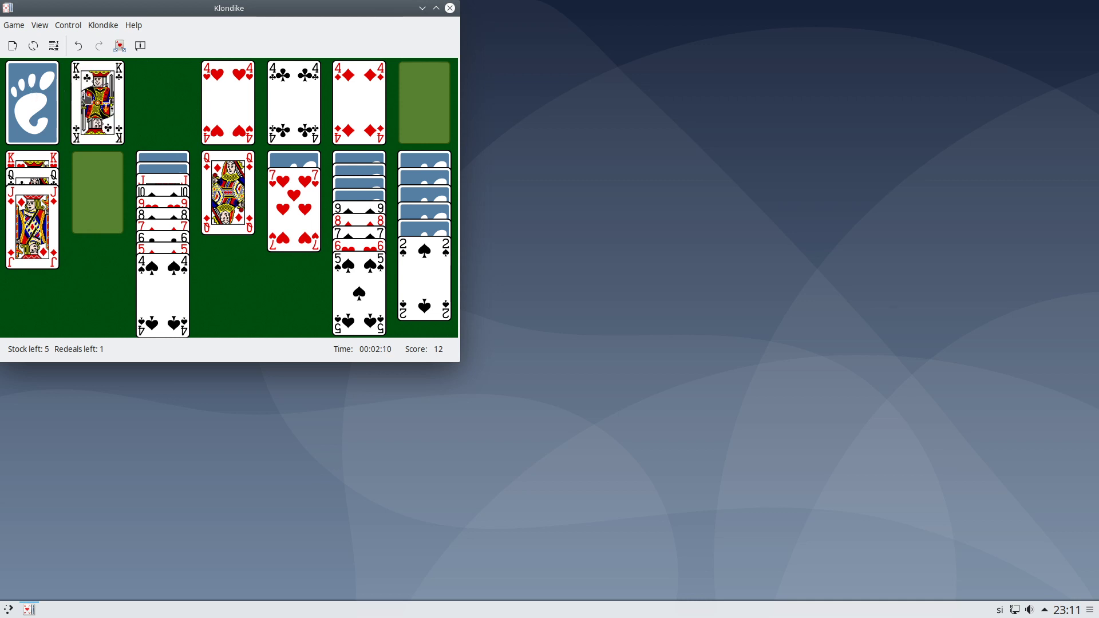
pyautogui.click(51, 130)
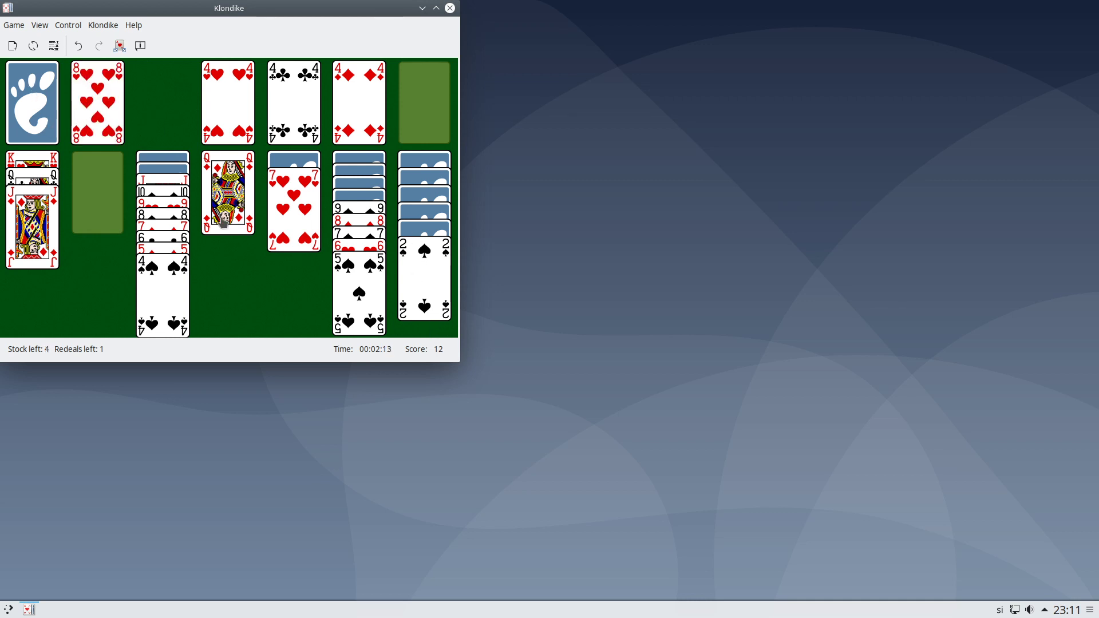
pyautogui.hotkey('ctrl', 'z')
pyautogui.moveTo(117, 117); pyautogui.dragTo(138, 240)
pyautogui.moveTo(233, 206); pyautogui.dragTo(87, 173)
# Step: Deal until the king of diamonds and place it in the empty fourth column
pyautogui.click(43, 91)
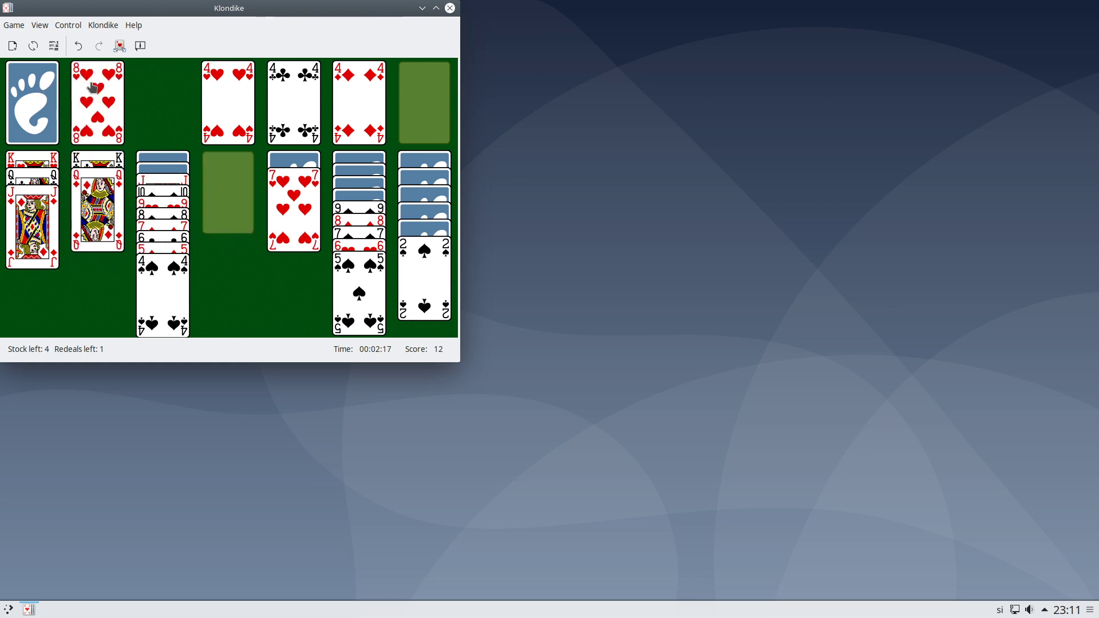
pyautogui.click(31, 108)
pyautogui.moveTo(89, 104); pyautogui.dragTo(243, 206)
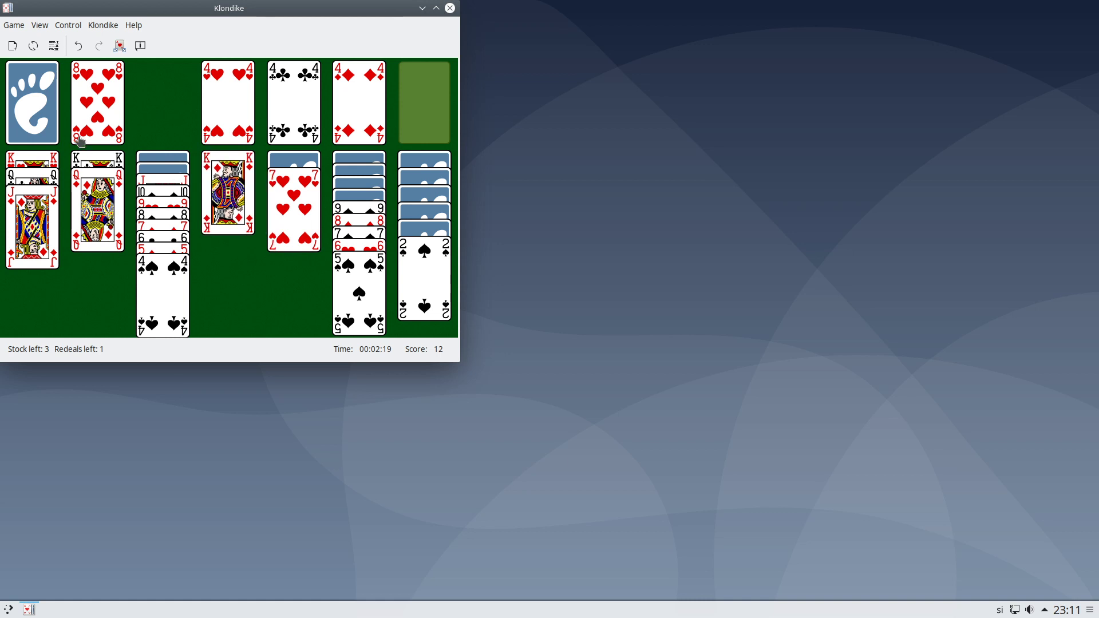
# Step: Deal until the 6 of spades, place it on the 7 of hearts, and put the 5 of hearts on it
pyautogui.click(45, 104)
pyautogui.click(44, 105)
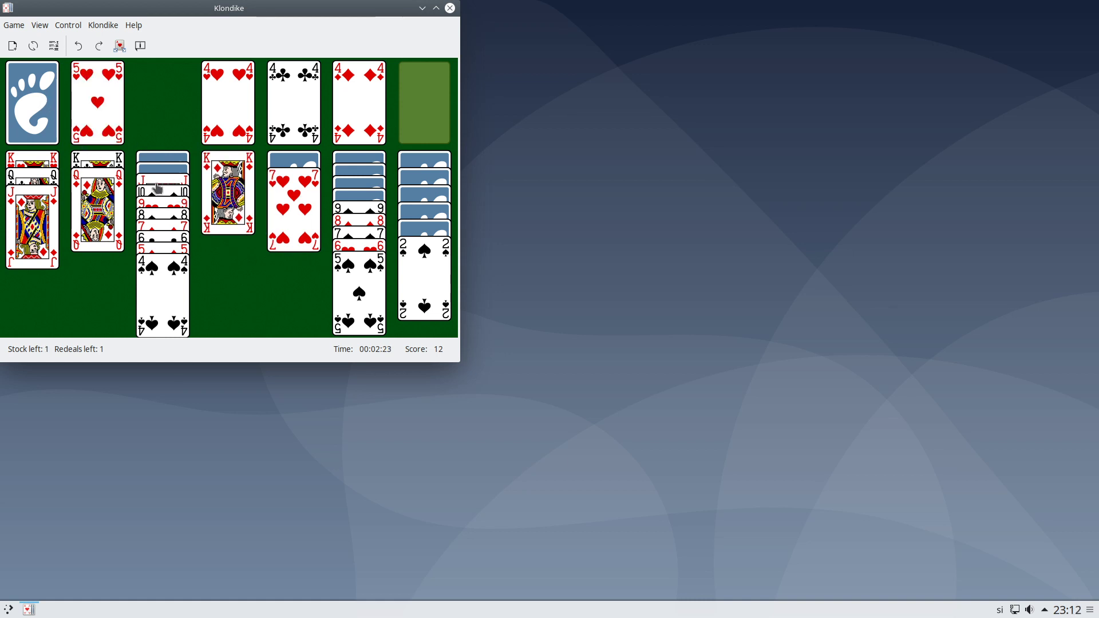
pyautogui.moveTo(86, 106); pyautogui.dragTo(294, 223)
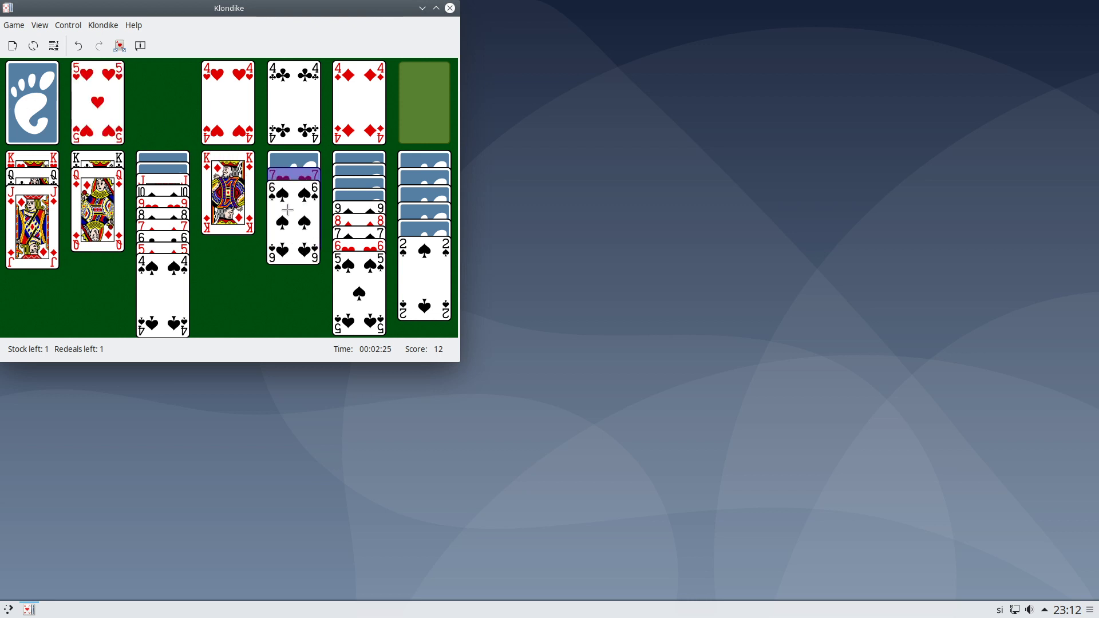
pyautogui.moveTo(94, 102); pyautogui.dragTo(311, 238)
# Step: Use the last redeal and deal through the whole stock to the 8 of clubs in search of playable cards
pyautogui.moveTo(367, 4)
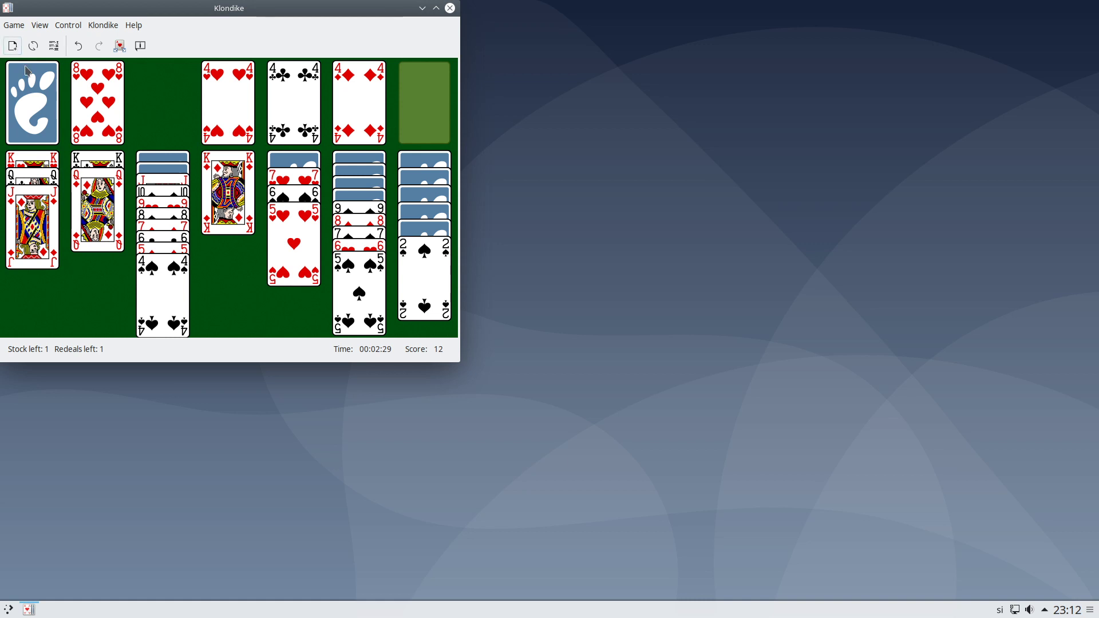
pyautogui.click(41, 113)
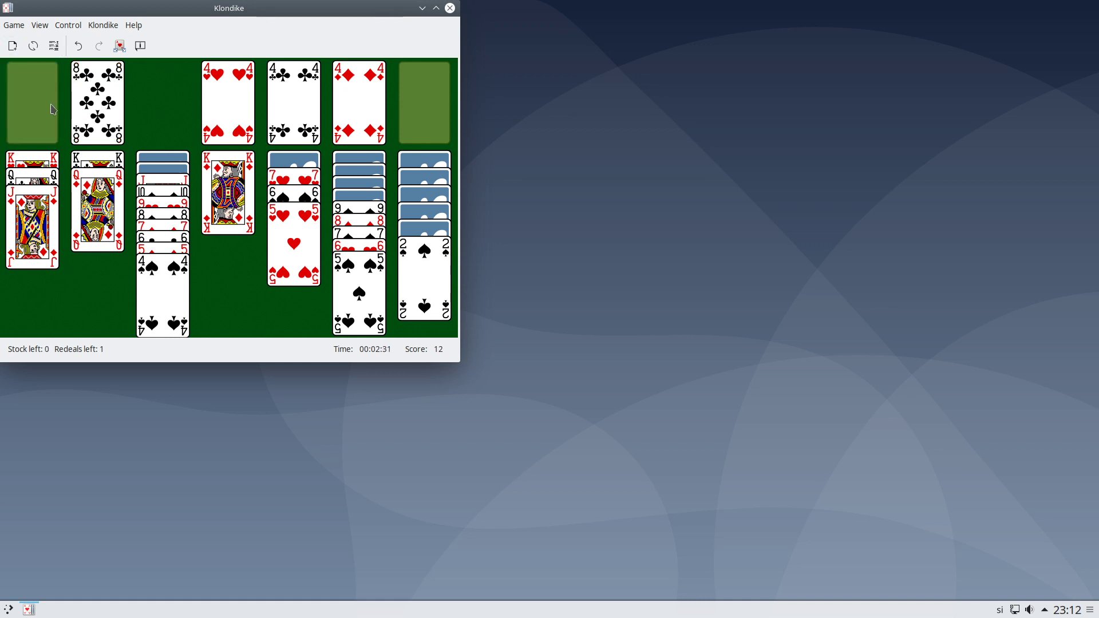
pyautogui.click(52, 109)
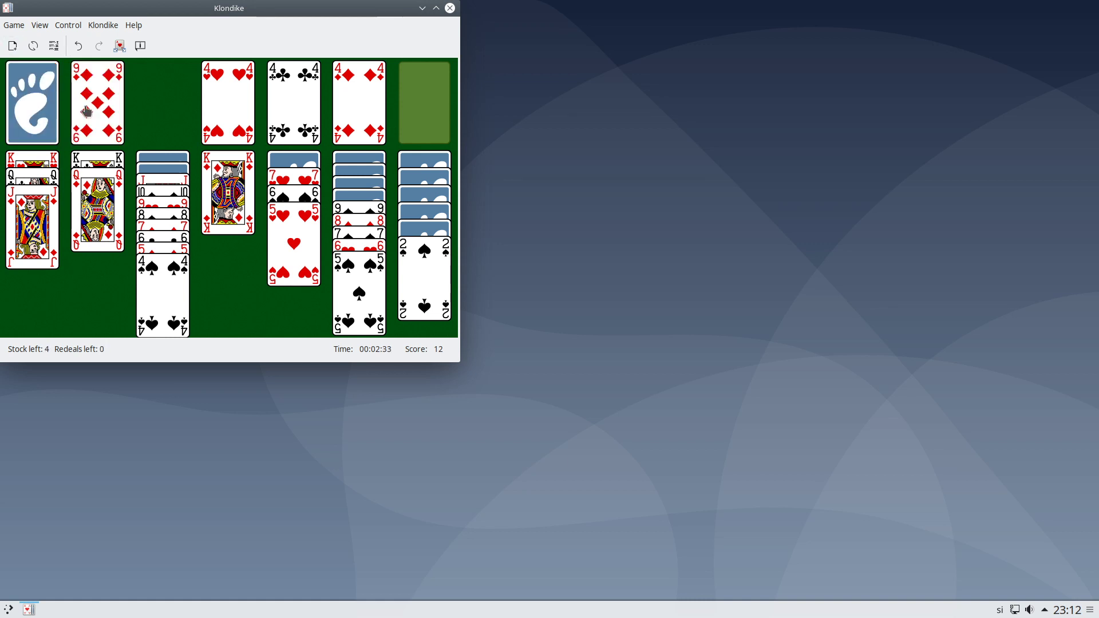
pyautogui.click(52, 127)
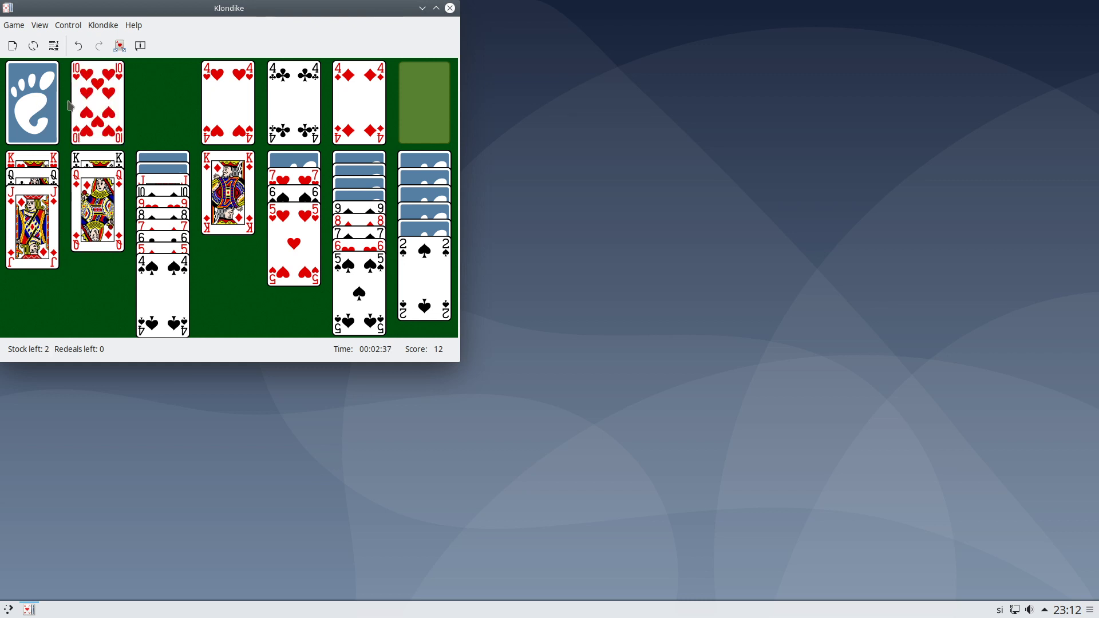
pyautogui.click(55, 87)
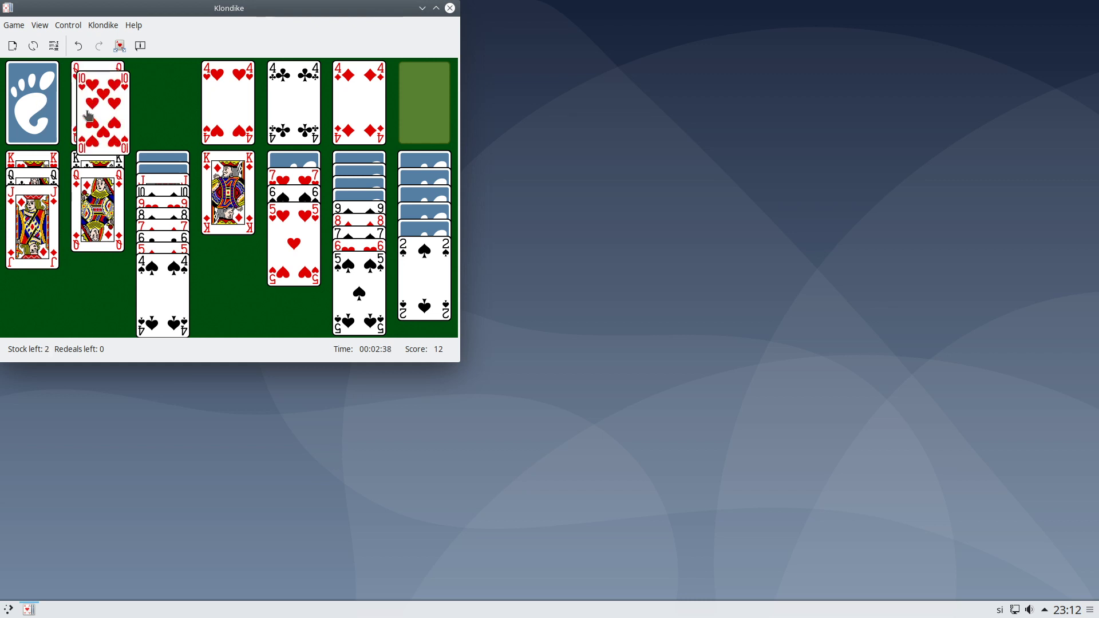
pyautogui.click(54, 112)
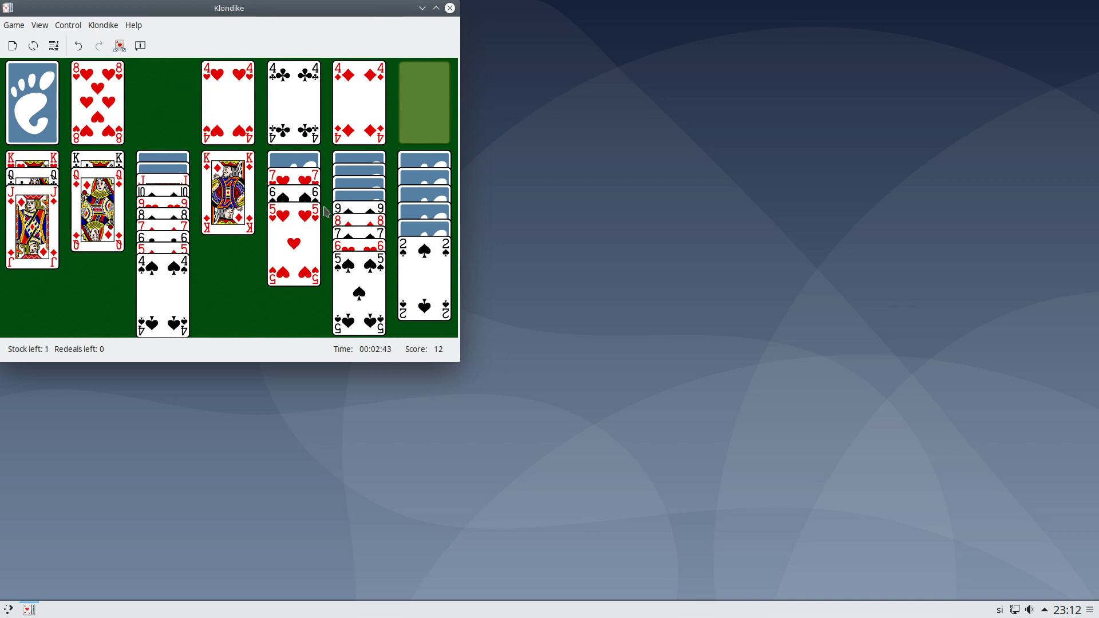
pyautogui.moveTo(180, 182); pyautogui.dragTo(140, 204)
pyautogui.moveTo(37, 227); pyautogui.dragTo(11, 234)
pyautogui.click(55, 110)
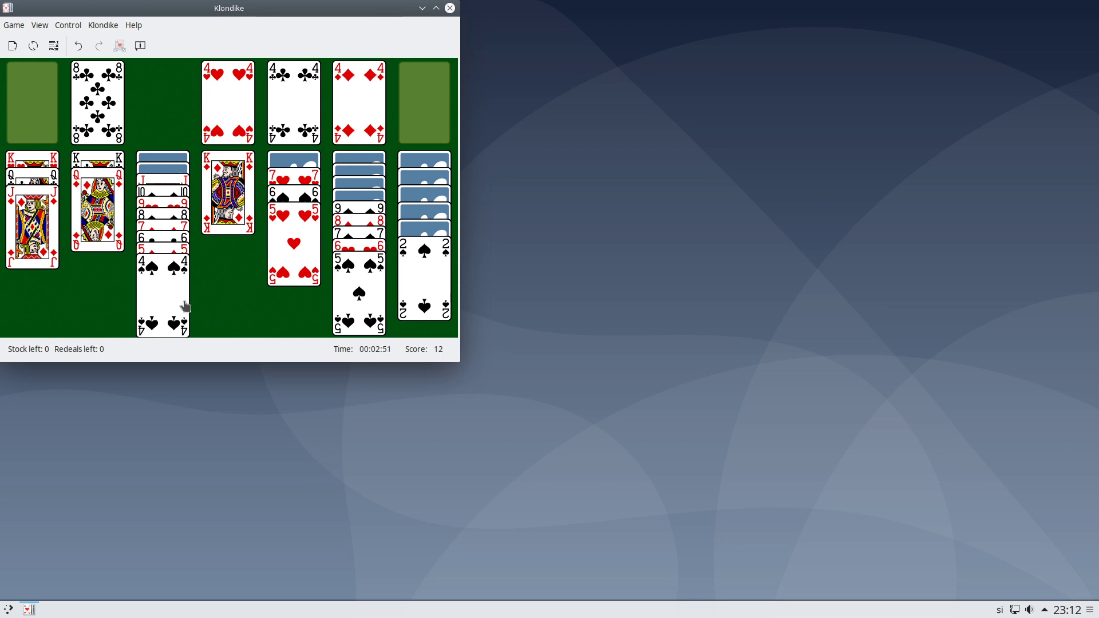
# Step: Place the 4 of spades on the 5 of hearts and return the 5 of diamonds to its foundation
pyautogui.moveTo(185, 306); pyautogui.dragTo(293, 321)
pyautogui.doubleClick(176, 267)
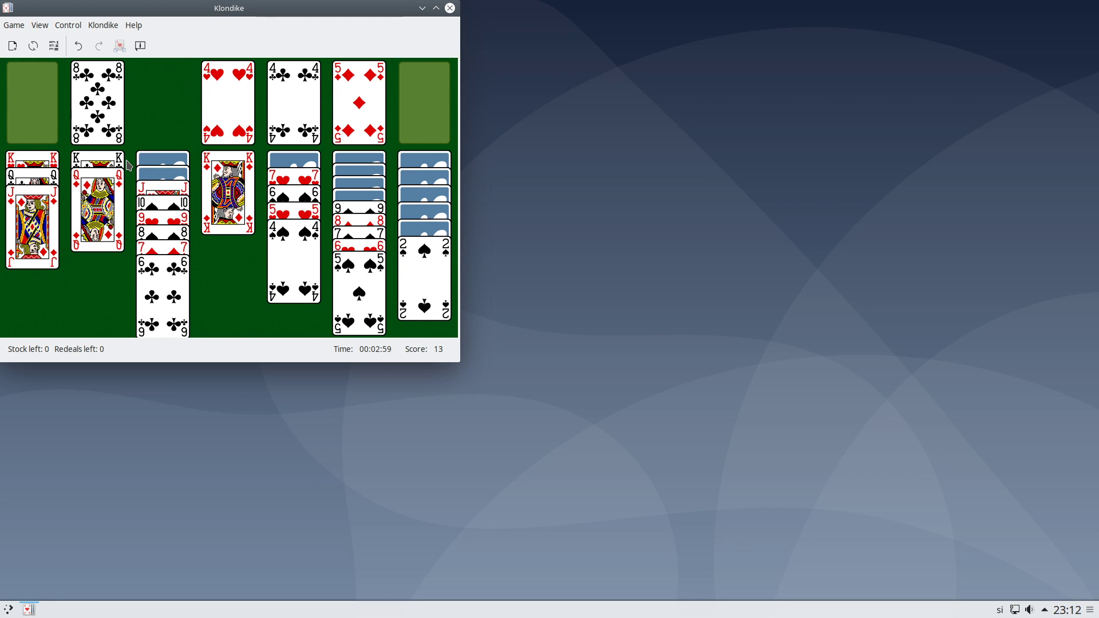
# Step: Start a new game, placing the 5 of clubs on the 6 of diamonds and the 10 of spades on the jack of diamonds
pyautogui.click(13, 45)
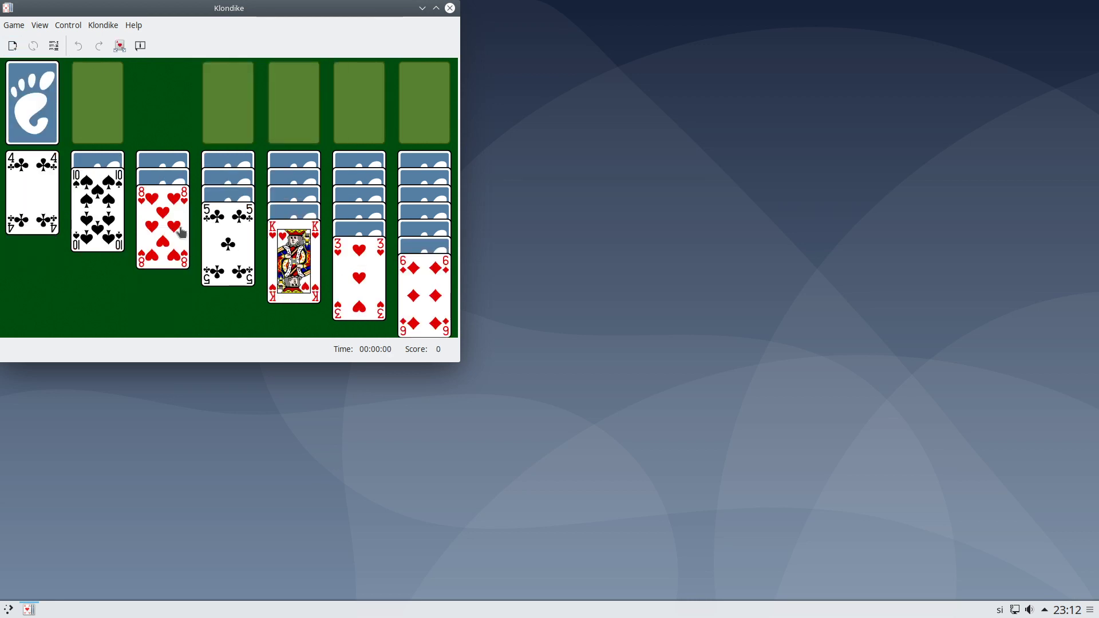
pyautogui.moveTo(240, 242); pyautogui.dragTo(435, 298)
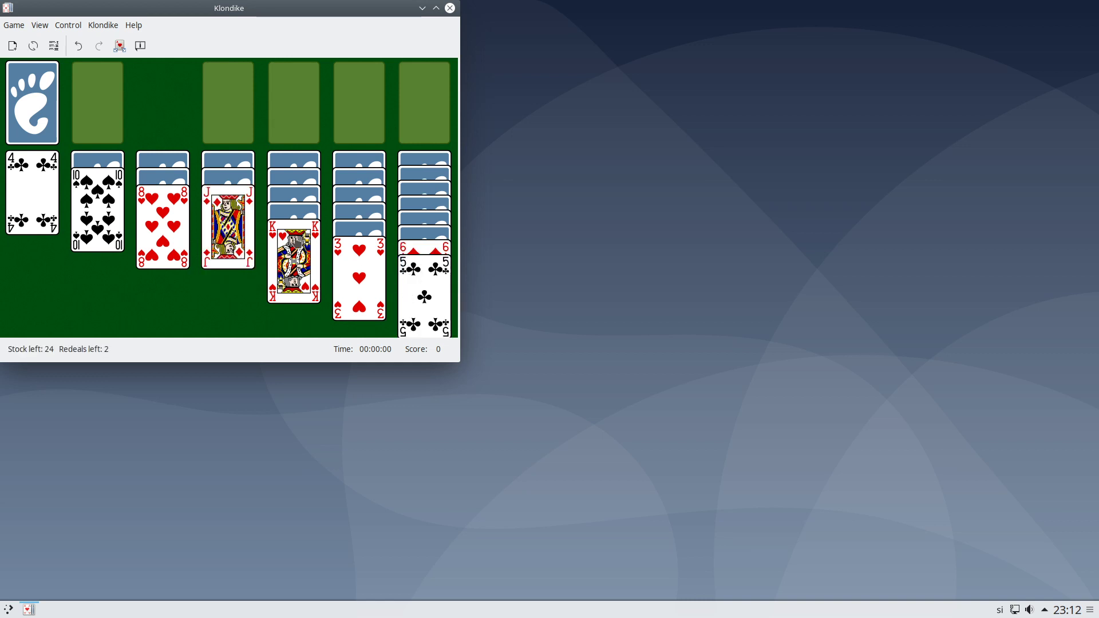
pyautogui.moveTo(103, 201); pyautogui.dragTo(150, 225)
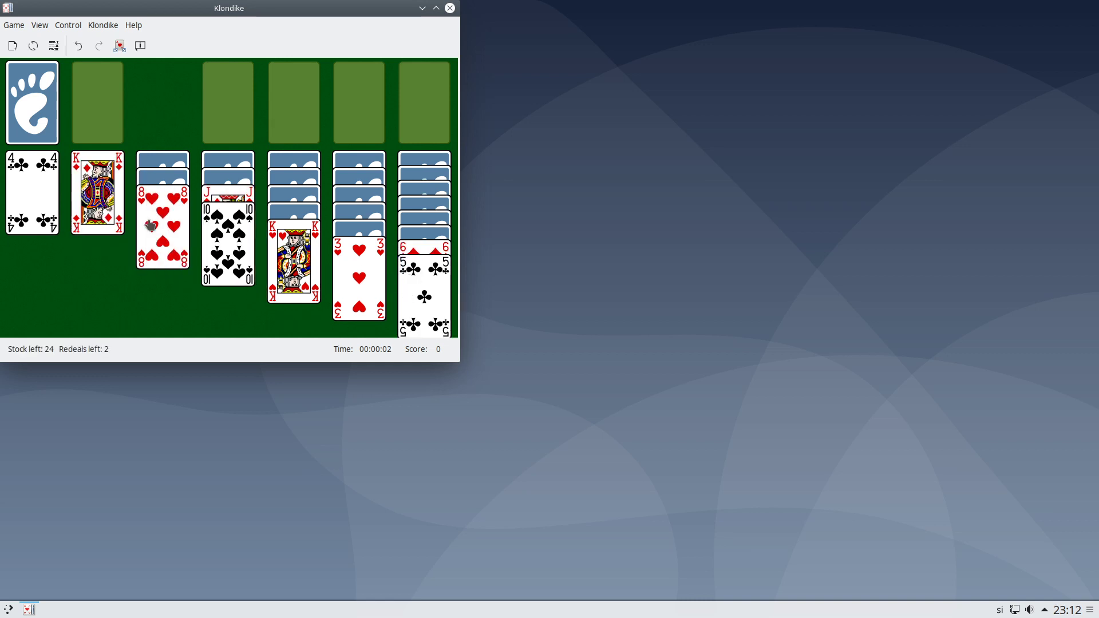
# Step: Deal the ace of diamonds to a foundation and build the 9 of hearts and 8 of clubs on the 10 of spades
pyautogui.click(20, 117)
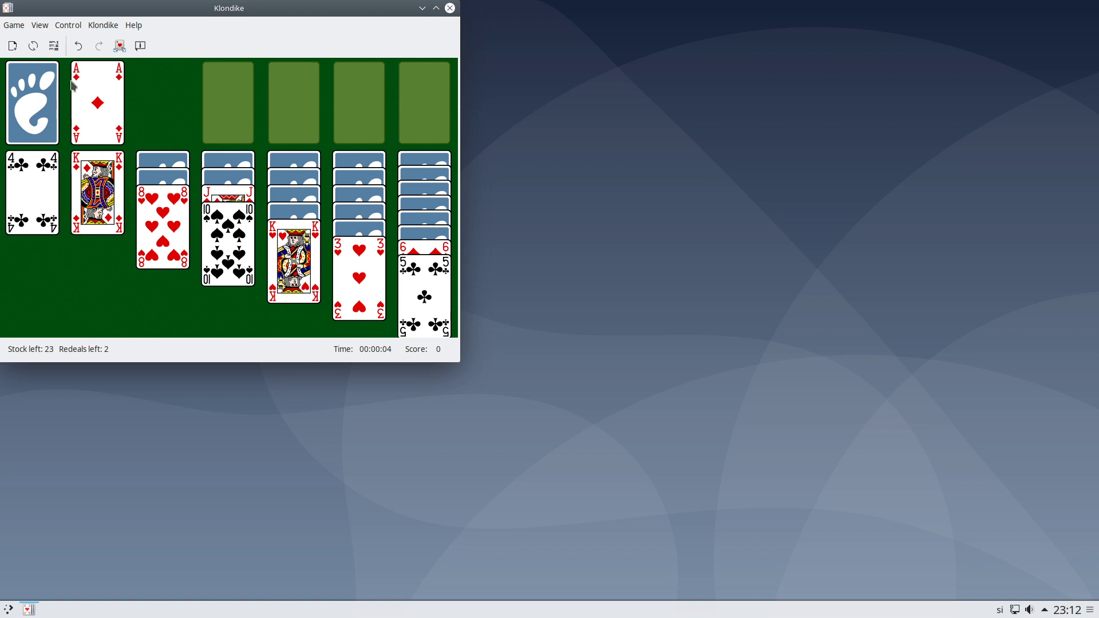
pyautogui.click(49, 90)
pyautogui.moveTo(86, 103); pyautogui.dragTo(205, 240)
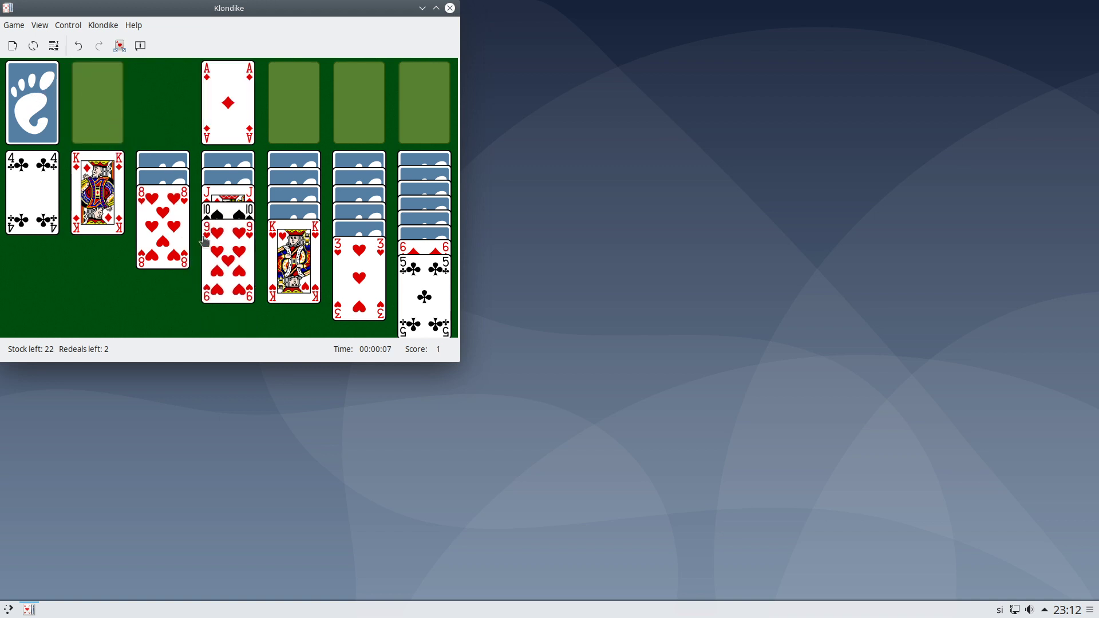
pyautogui.click(50, 101)
pyautogui.doubleClick(77, 128)
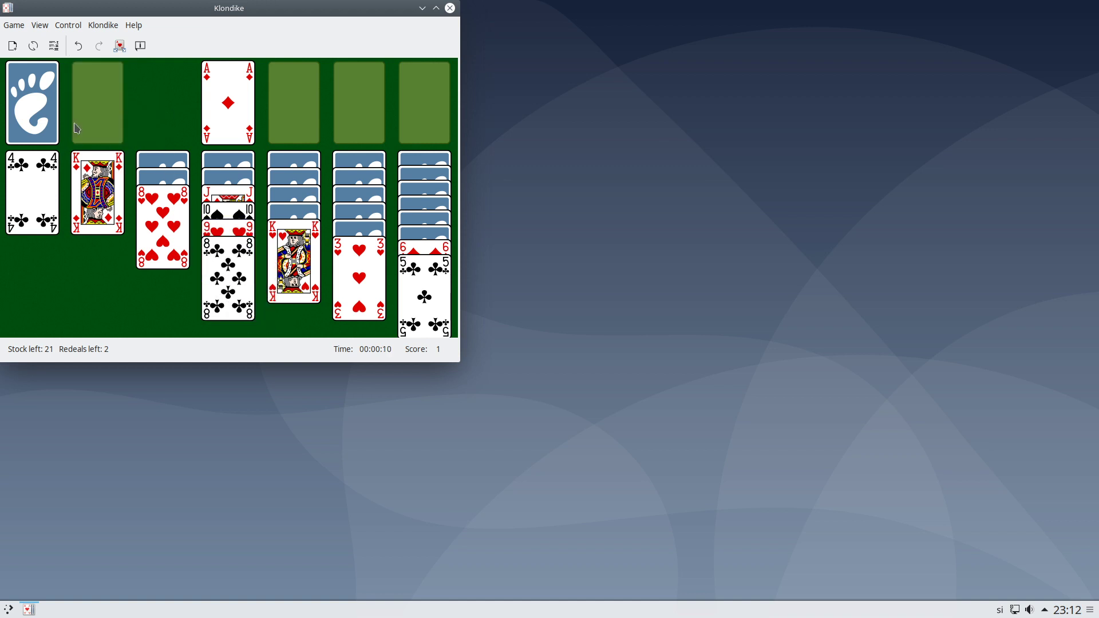
# Step: Deal past the queen of diamonds and place the ace of clubs on the second foundation
pyautogui.click(45, 105)
pyautogui.moveTo(83, 115); pyautogui.dragTo(194, 268)
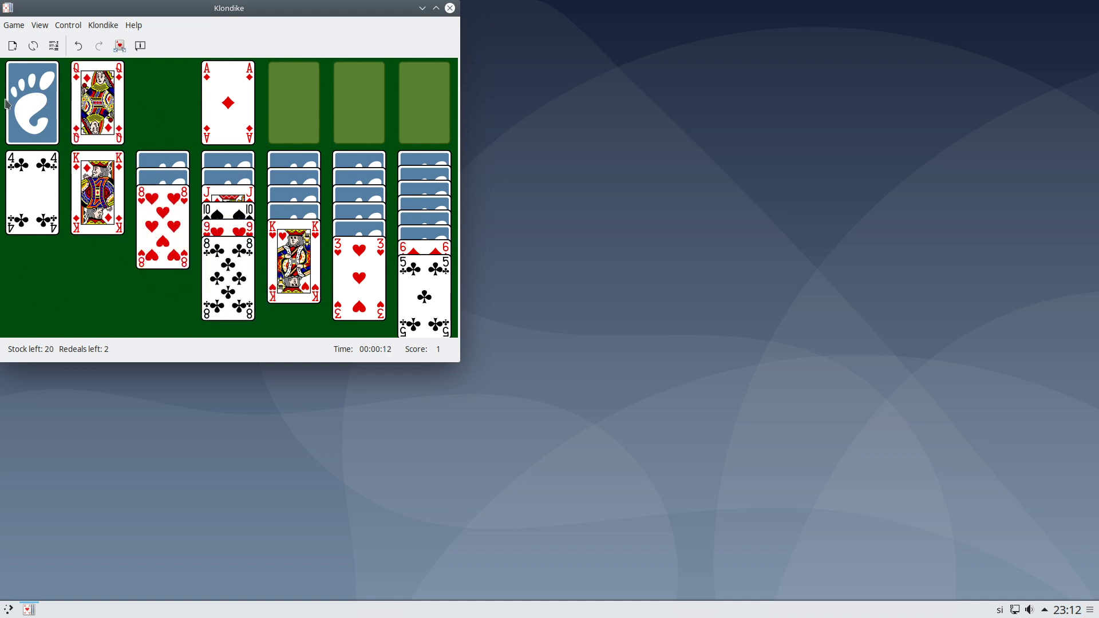
pyautogui.click(45, 106)
pyautogui.moveTo(95, 112); pyautogui.dragTo(110, 173)
# Step: Deal on until the ace of spades, with the 2 of clubs going onto the clubs foundation
pyautogui.click(46, 103)
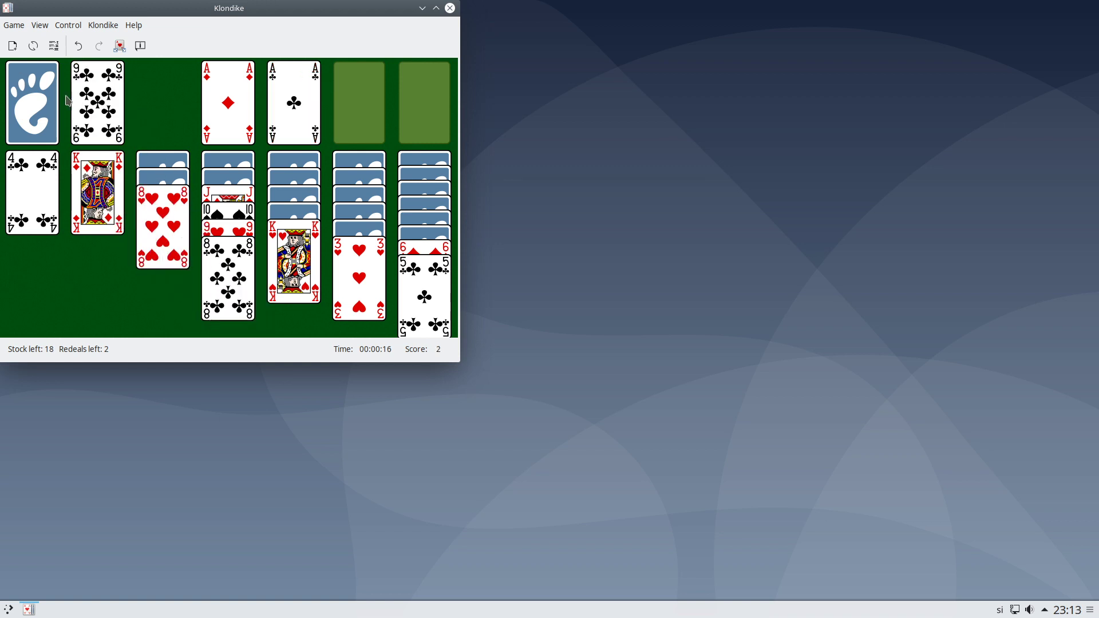
pyautogui.click(48, 101)
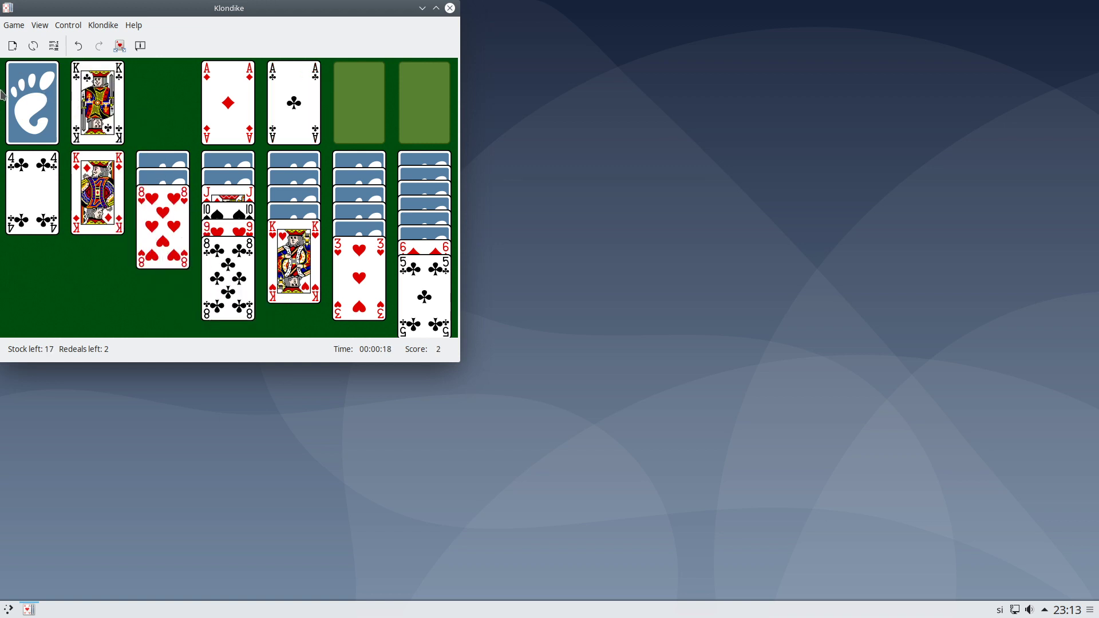
pyautogui.click(29, 100)
pyautogui.click(53, 110)
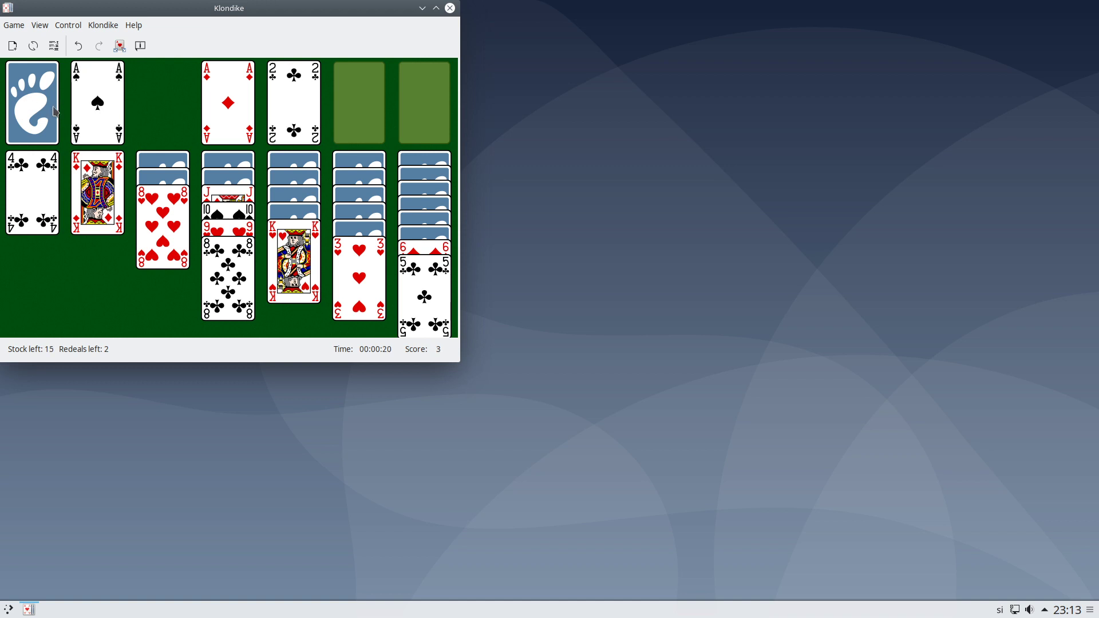
# Step: Place the ace of spades on a foundation and deal on, sending the ace of hearts to the last foundation
pyautogui.click(50, 107)
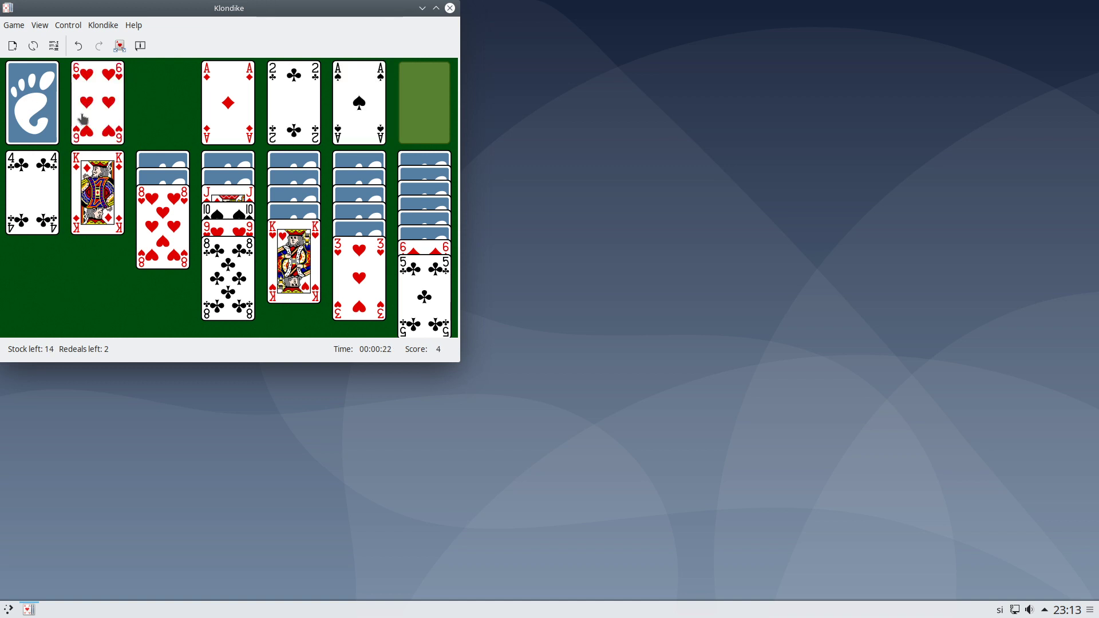
pyautogui.click(54, 96)
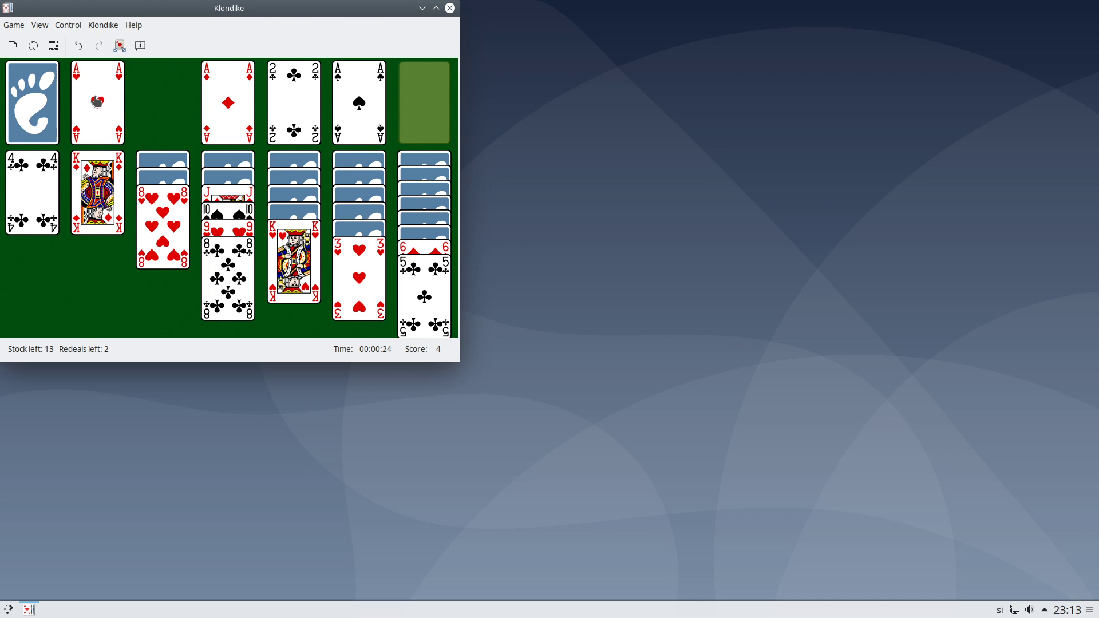
pyautogui.click(55, 109)
pyautogui.click(55, 117)
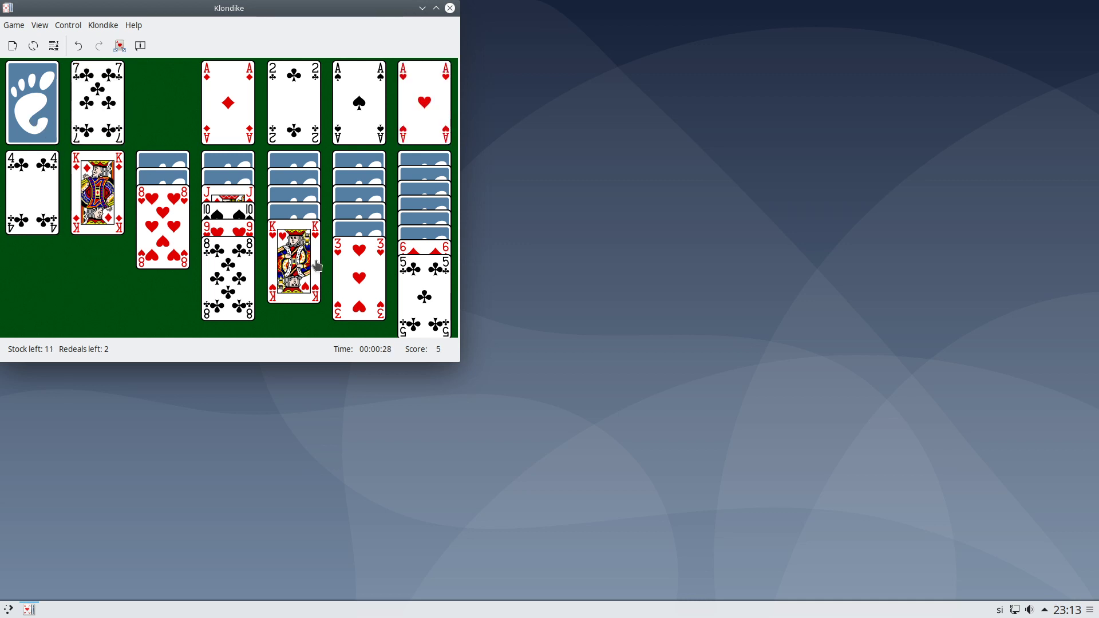
# Step: Move the 3 of hearts onto the 4 of clubs, the 2 of diamonds to its foundation and the queen of spades onto the king of hearts
pyautogui.moveTo(340, 261); pyautogui.dragTo(40, 194)
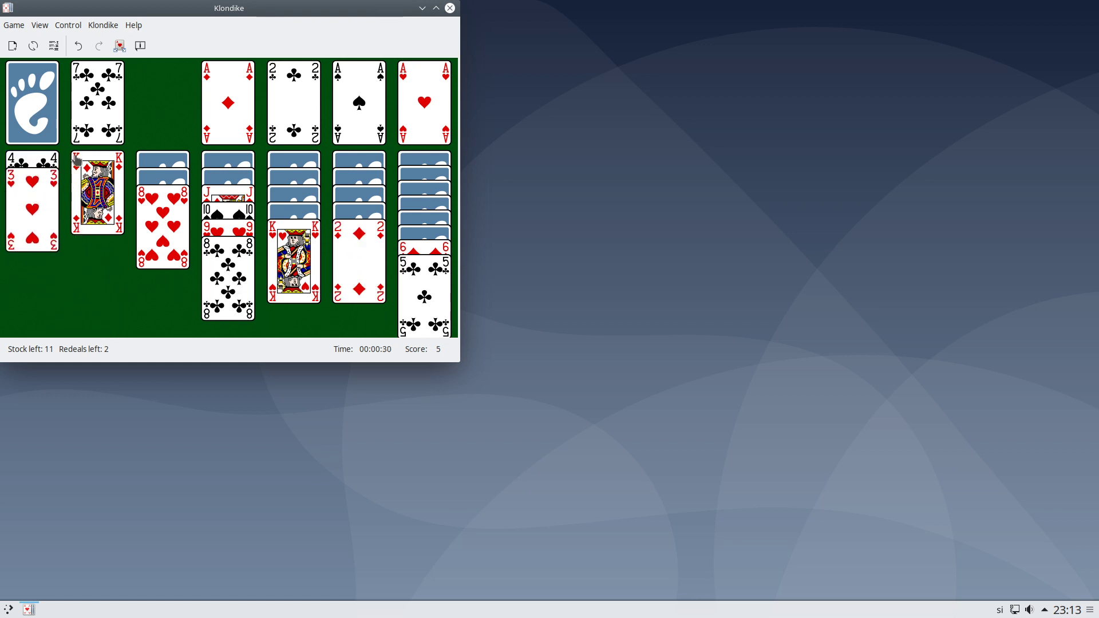
pyautogui.doubleClick(366, 276)
pyautogui.moveTo(366, 251); pyautogui.dragTo(293, 265)
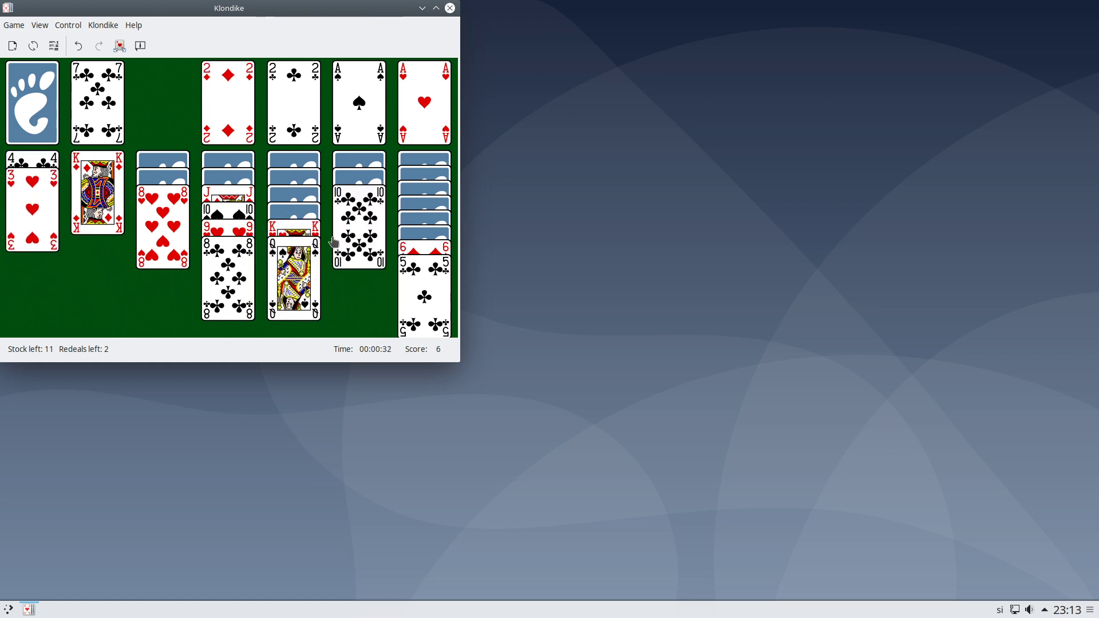
# Step: Move the jack of diamonds run onto the queen of spades, the 2 of spades to its foundation and the queen of clubs onto the king of diamonds
pyautogui.moveTo(206, 191); pyautogui.dragTo(301, 269)
pyautogui.click(235, 196)
pyautogui.doubleClick(234, 195)
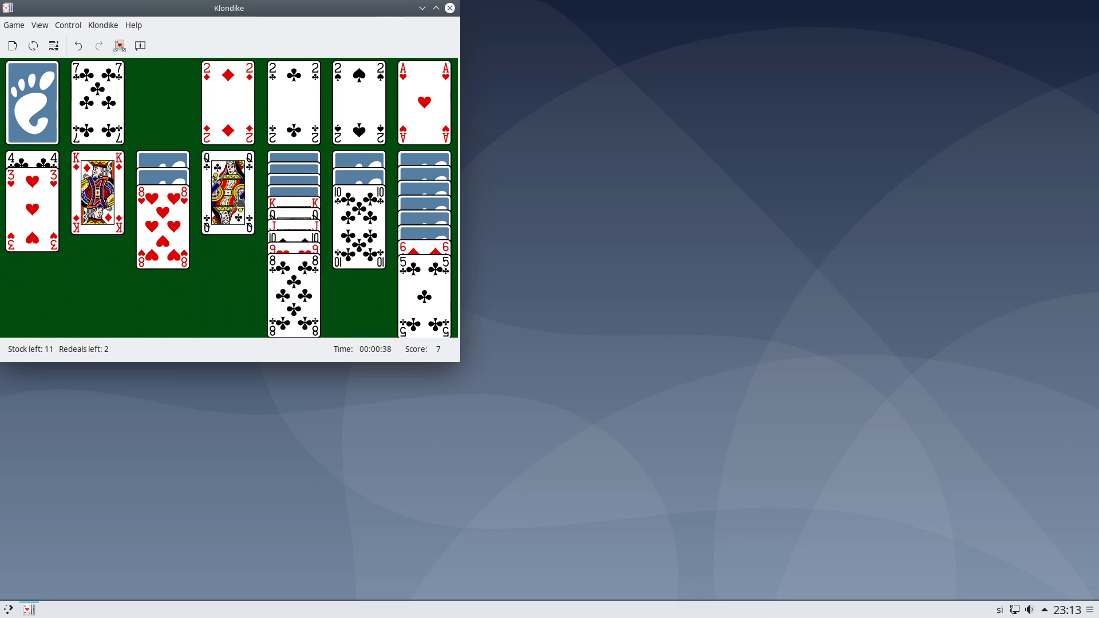
pyautogui.click(235, 182)
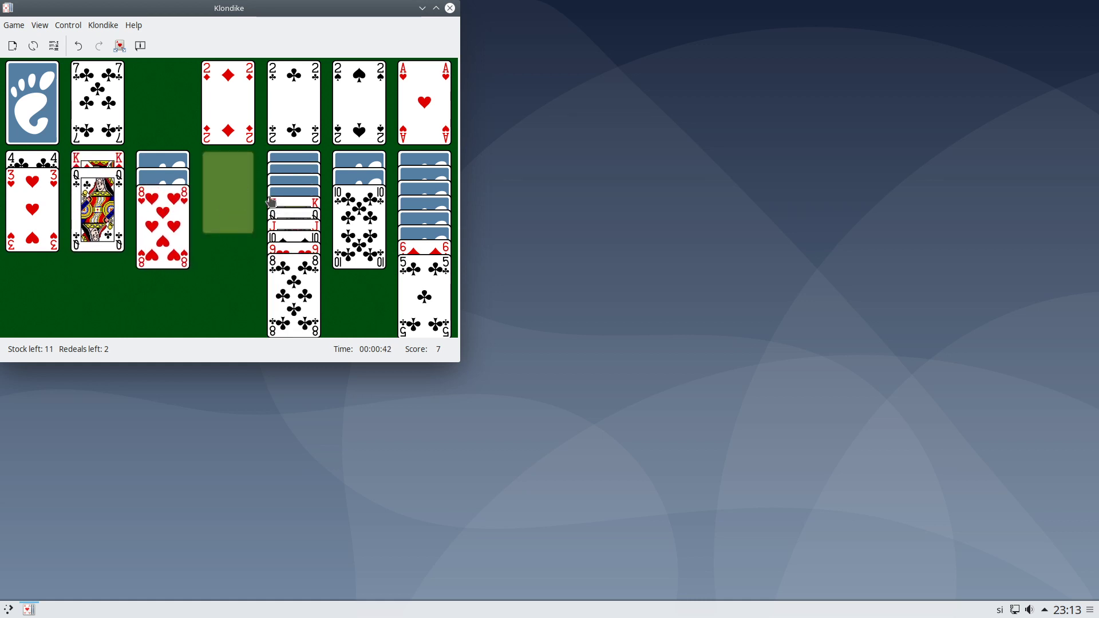
# Step: Move the king of hearts run to the empty column, the 3 of spades to its foundation and the 7 of hearts onto the 8 of clubs
pyautogui.click(293, 203)
pyautogui.doubleClick(301, 219)
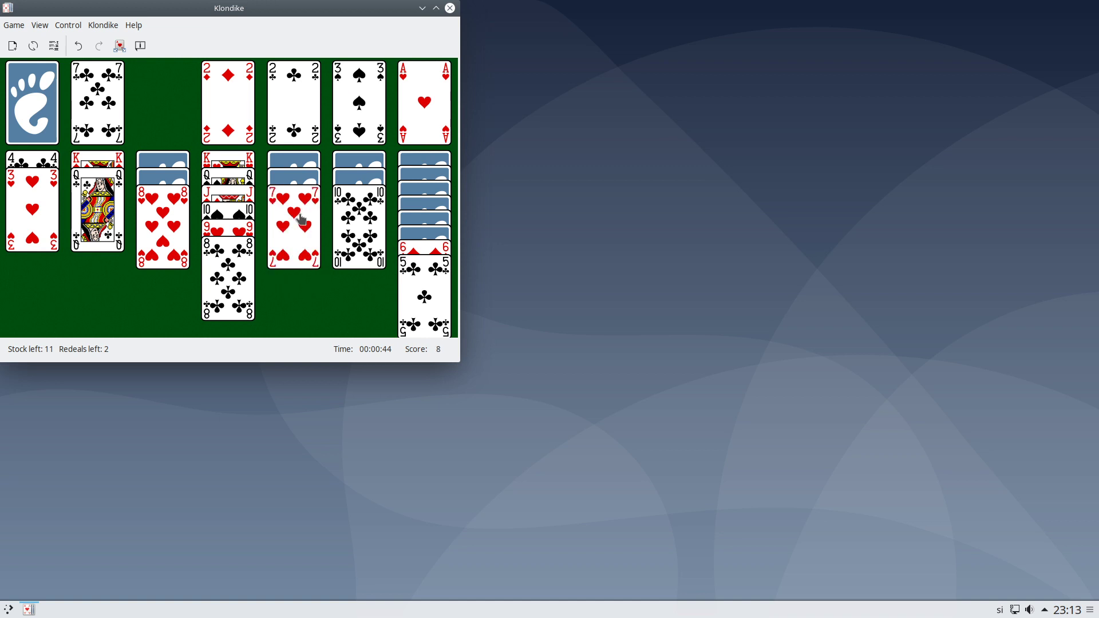
pyautogui.moveTo(301, 219); pyautogui.dragTo(201, 306)
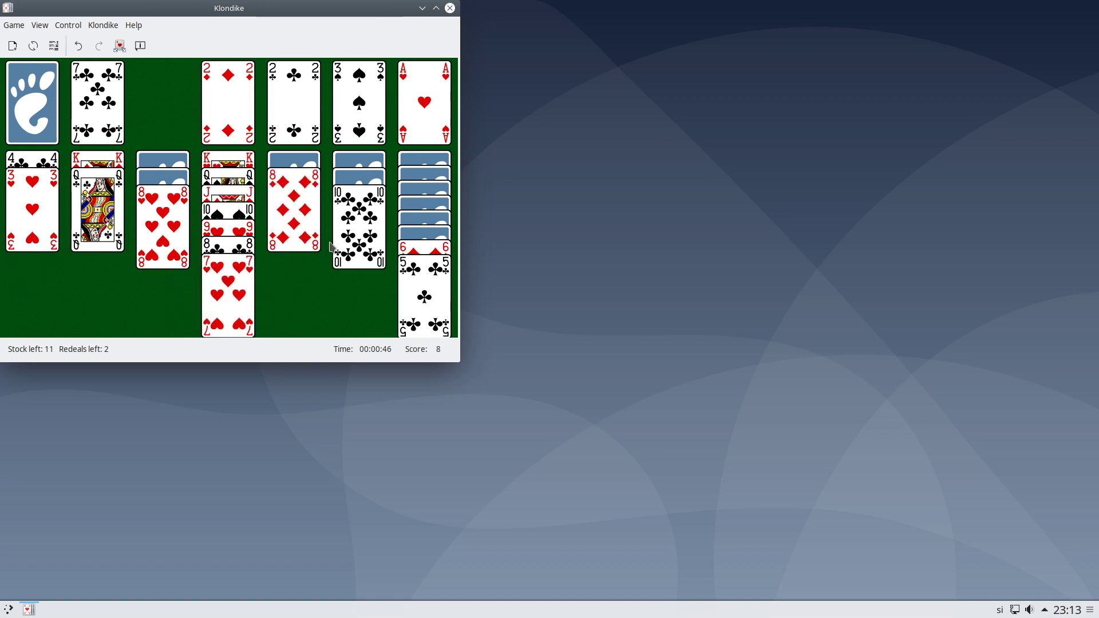
# Step: Deal past the 5 of diamonds and place the 4 of spades on the spades foundation
pyautogui.moveTo(402, 250); pyautogui.dragTo(356, 260)
pyautogui.click(27, 108)
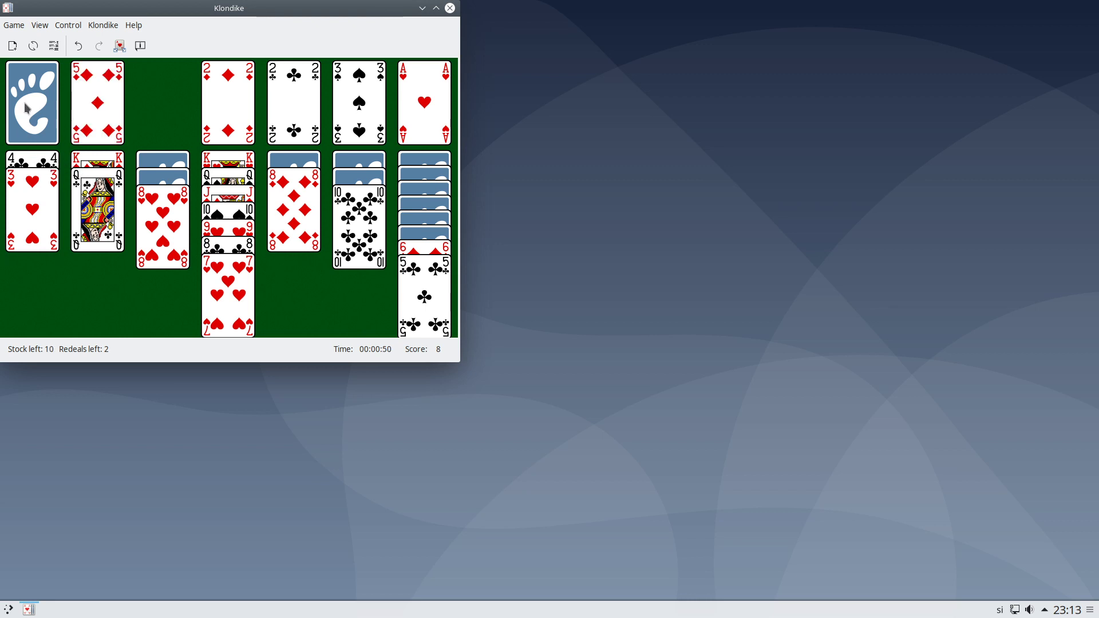
pyautogui.moveTo(77, 102)
pyautogui.mouseDown()
pyautogui.moveTo(107, 134)
pyautogui.moveTo(80, 108)
pyautogui.mouseUp()
pyautogui.click(55, 101)
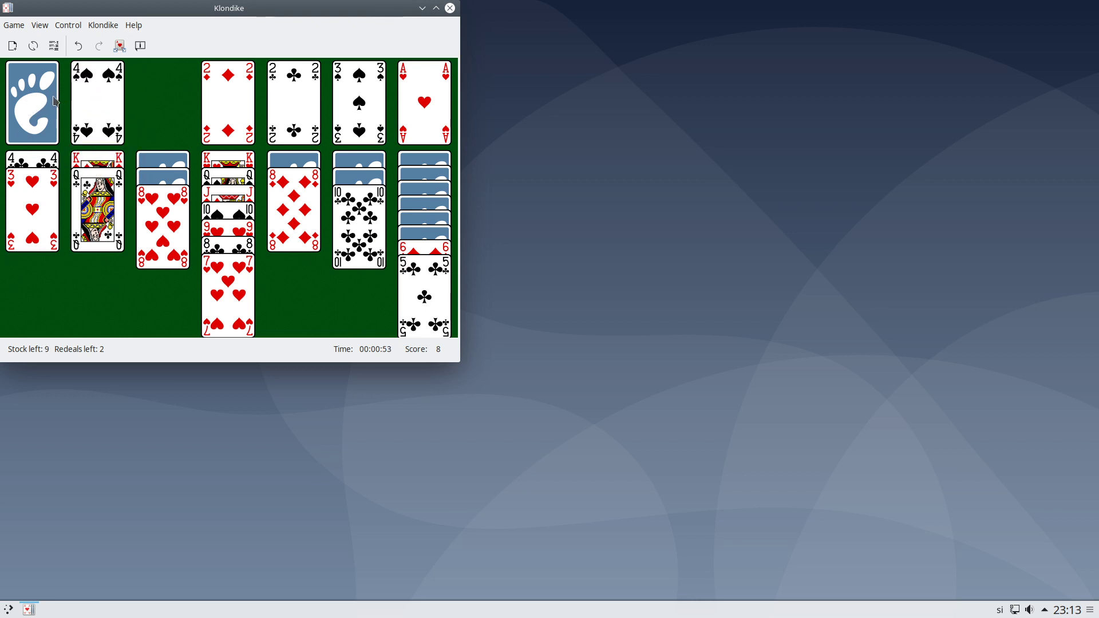
pyautogui.doubleClick(94, 113)
# Step: Deal on until the 9 of diamonds and place it on the 10 of clubs
pyautogui.click(36, 108)
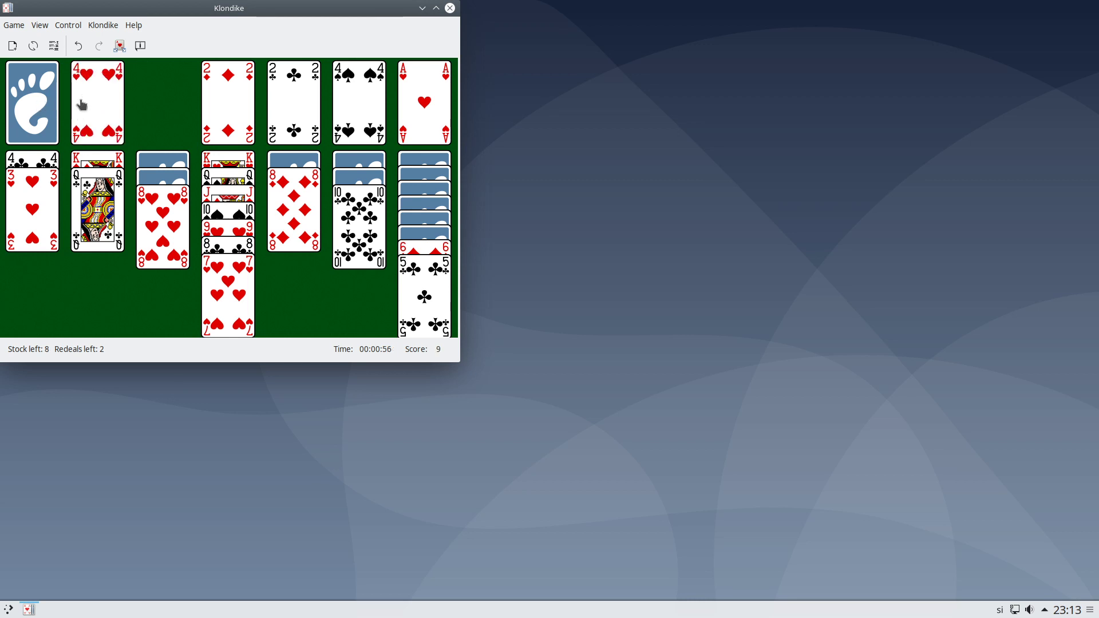
pyautogui.click(48, 110)
pyautogui.click(49, 110)
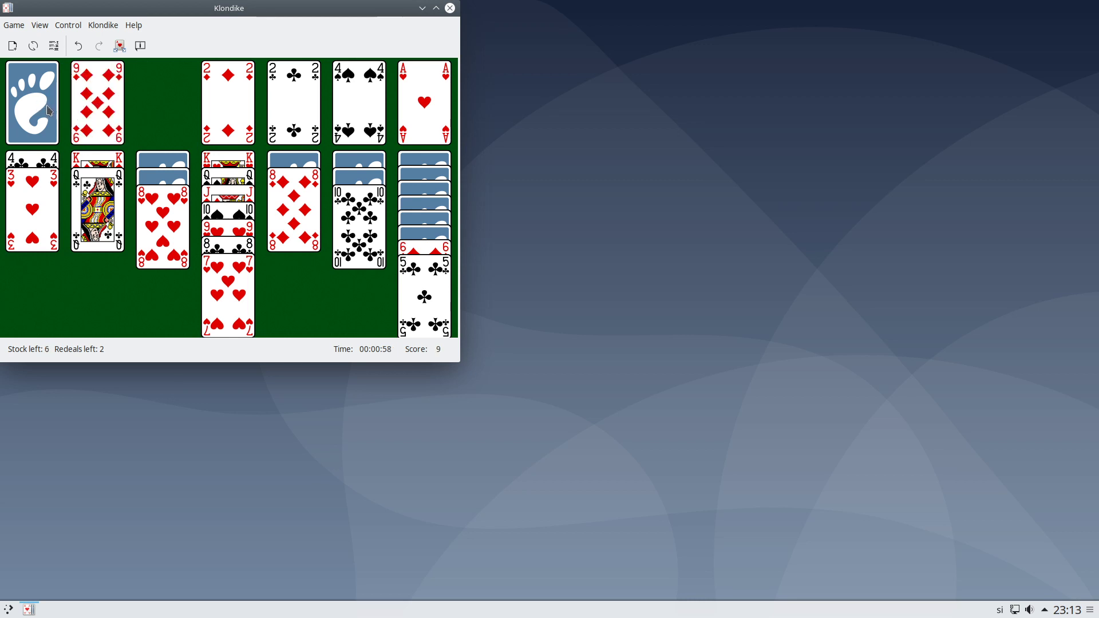
pyautogui.click(123, 118)
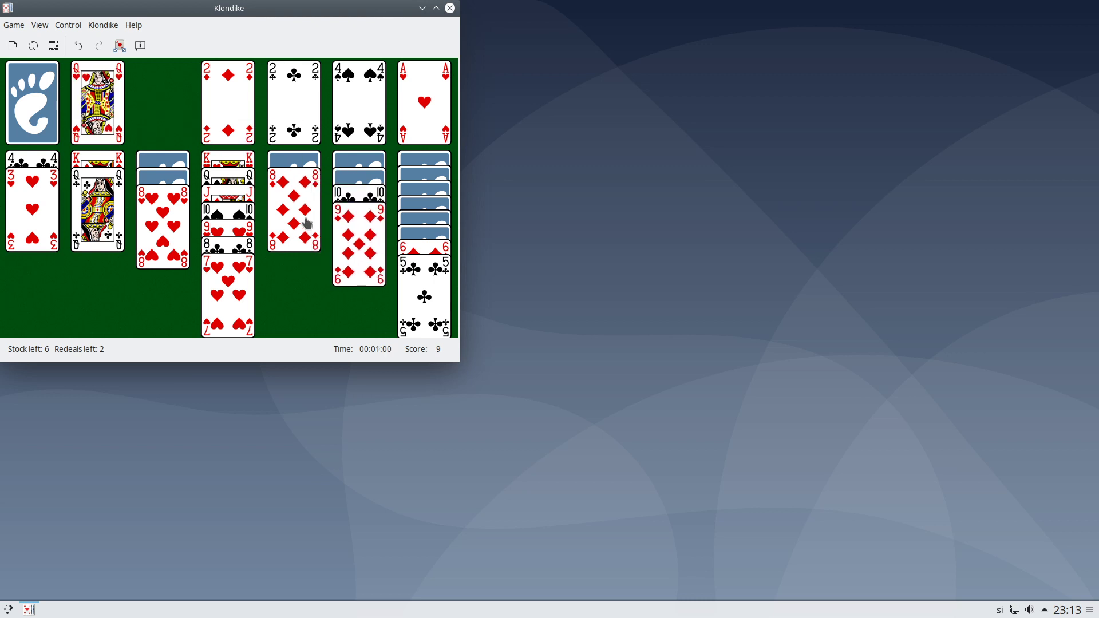
# Step: Deal the jack of hearts onto the queen of clubs and move the 10 of clubs and 9 of diamonds onto it
pyautogui.click(57, 106)
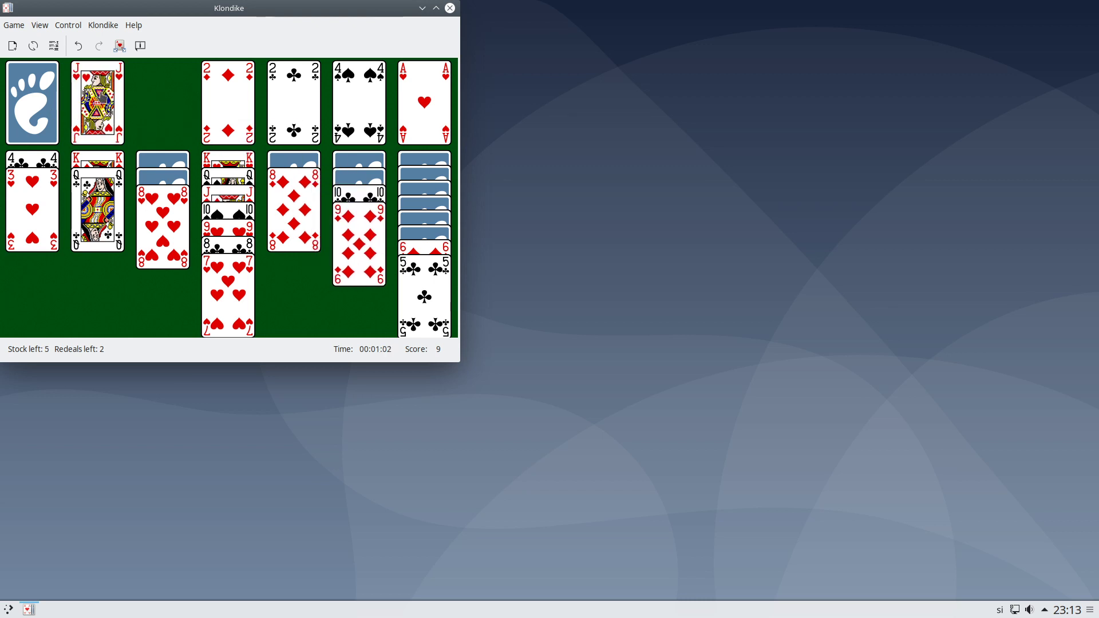
pyautogui.click(102, 101)
pyautogui.click(344, 196)
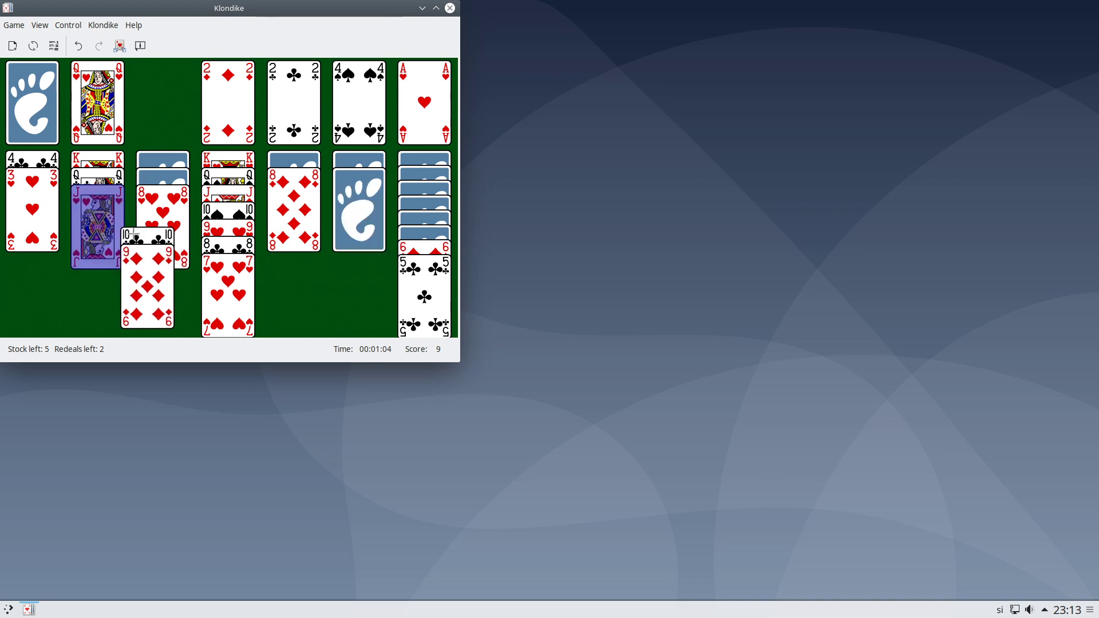
# Step: Deal the 6 of spades onto the 7 of hearts and the 3 of diamonds to the diamonds foundation
pyautogui.click(31, 96)
pyautogui.moveTo(84, 107); pyautogui.dragTo(238, 331)
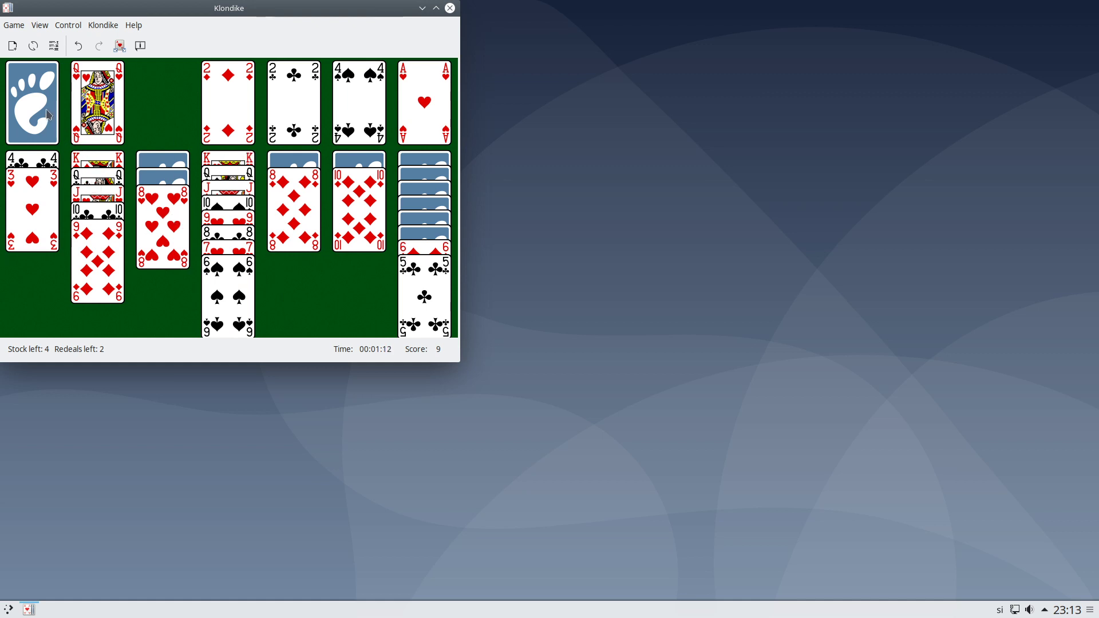
pyautogui.click(27, 123)
pyautogui.doubleClick(94, 108)
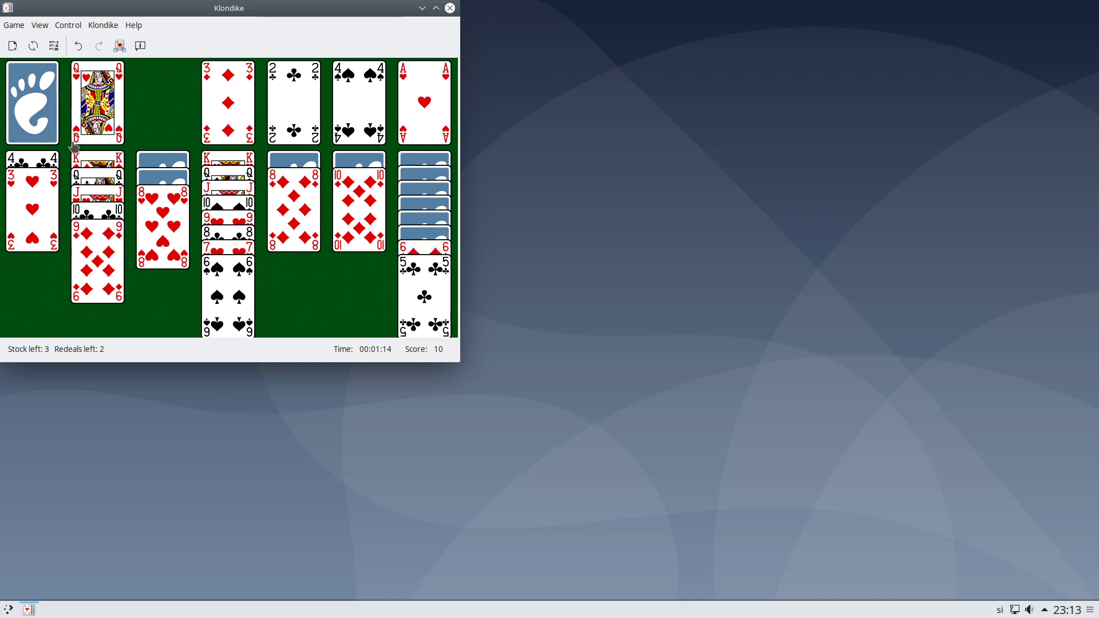
# Step: Deal the 5 of hearts onto the 6 of spades and move the 4 of clubs and 3 of hearts onto it
pyautogui.click(39, 129)
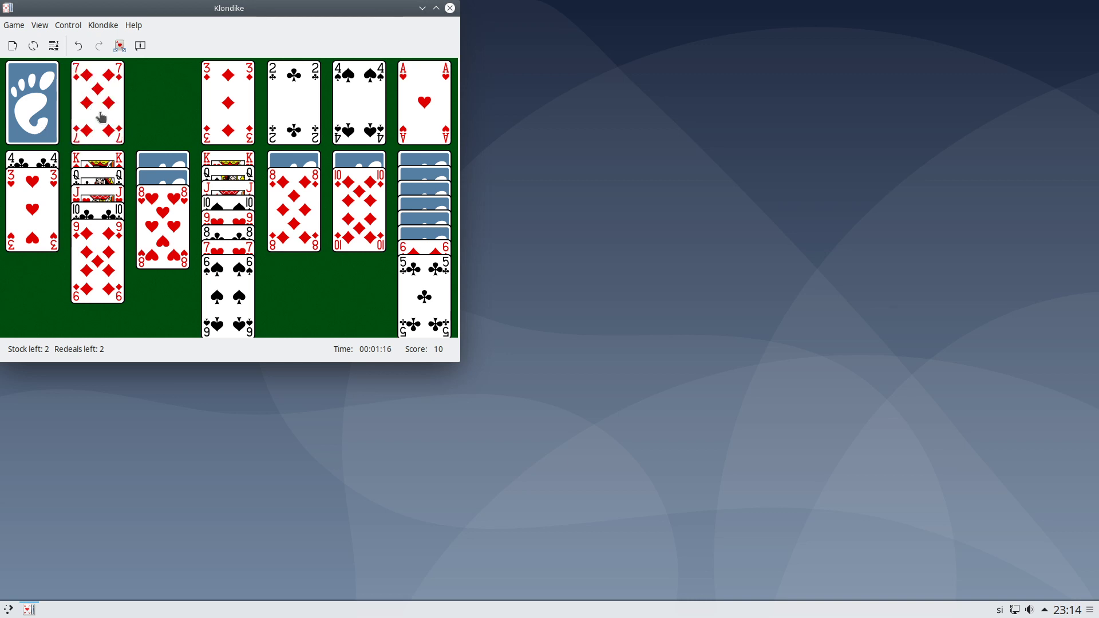
pyautogui.click(33, 112)
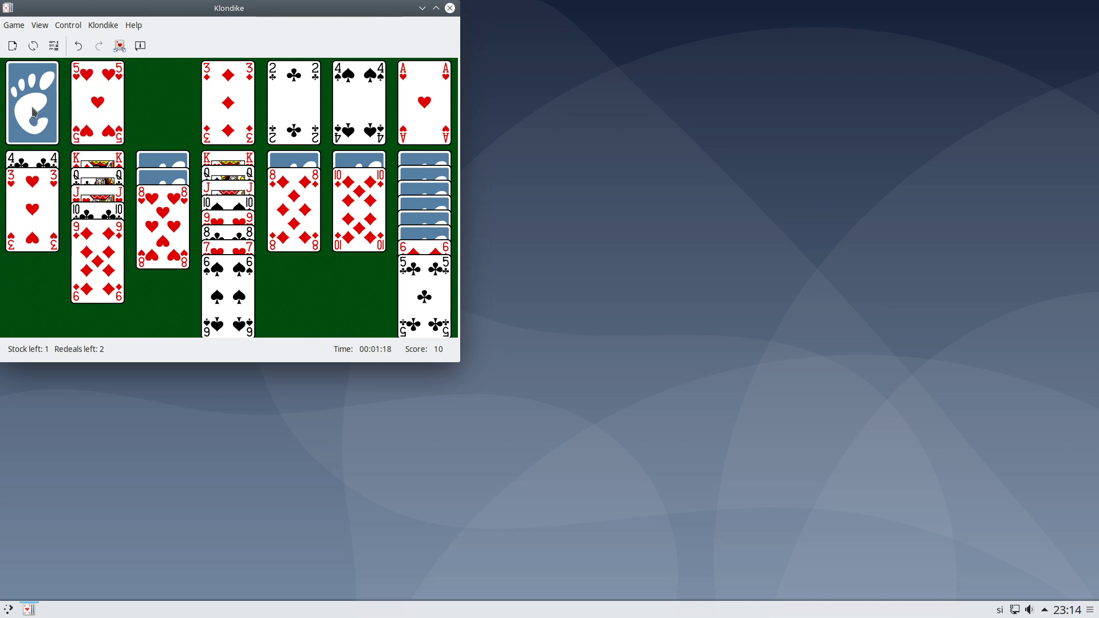
pyautogui.moveTo(103, 111); pyautogui.dragTo(242, 309)
pyautogui.moveTo(51, 172); pyautogui.dragTo(217, 315)
# Step: Deal the 3 of clubs to the clubs foundation and redeal the stock
pyautogui.click(51, 116)
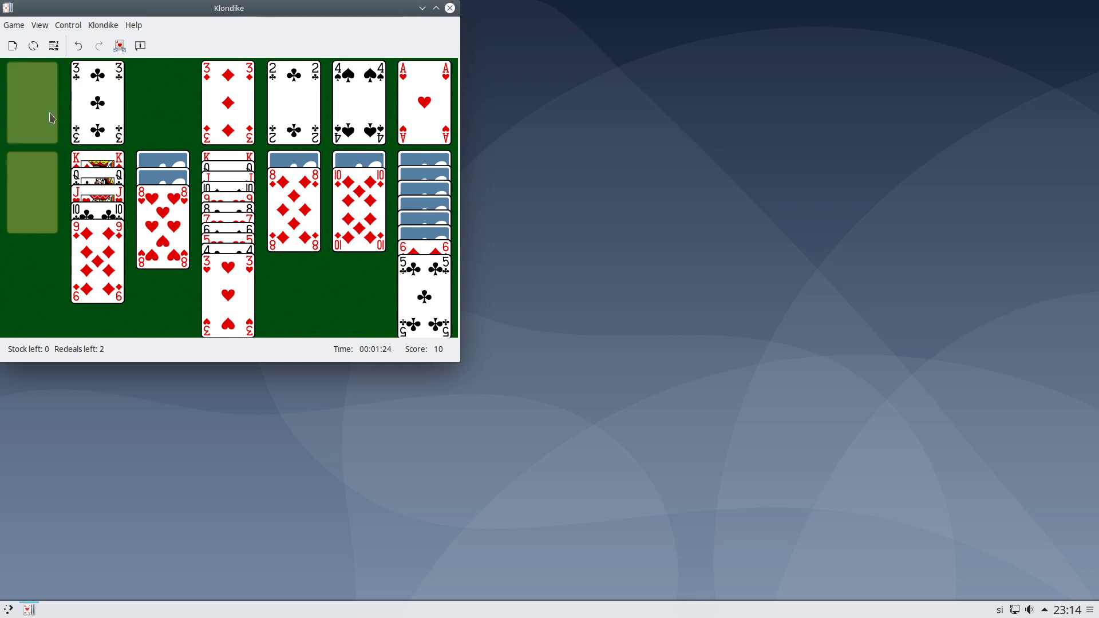
pyautogui.doubleClick(99, 98)
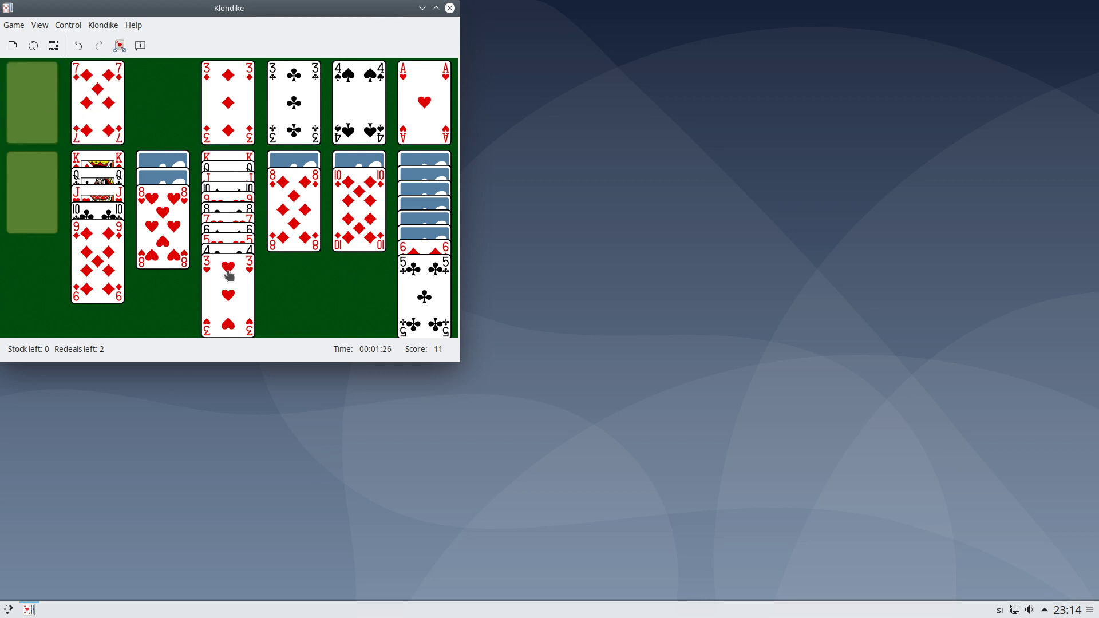
pyautogui.moveTo(229, 288); pyautogui.dragTo(128, 258)
pyautogui.click(32, 100)
pyautogui.click(32, 100)
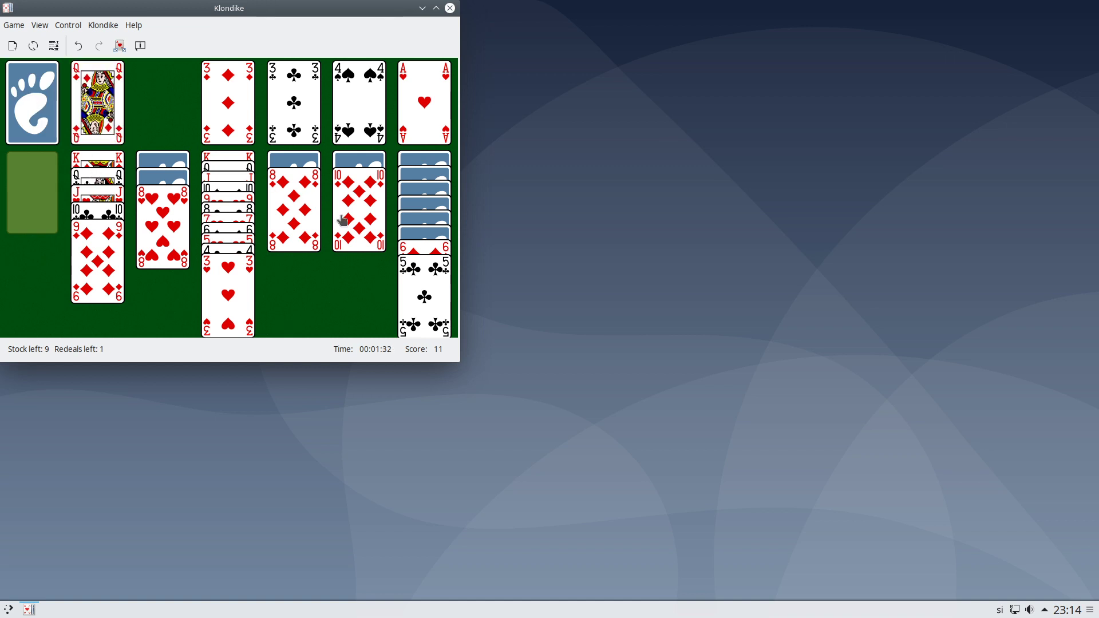
# Step: Build the 9 of clubs and 8 of diamonds on the 10 of diamonds and move that run onto the jack of clubs
pyautogui.click(48, 111)
pyautogui.moveTo(77, 121); pyautogui.dragTo(363, 261)
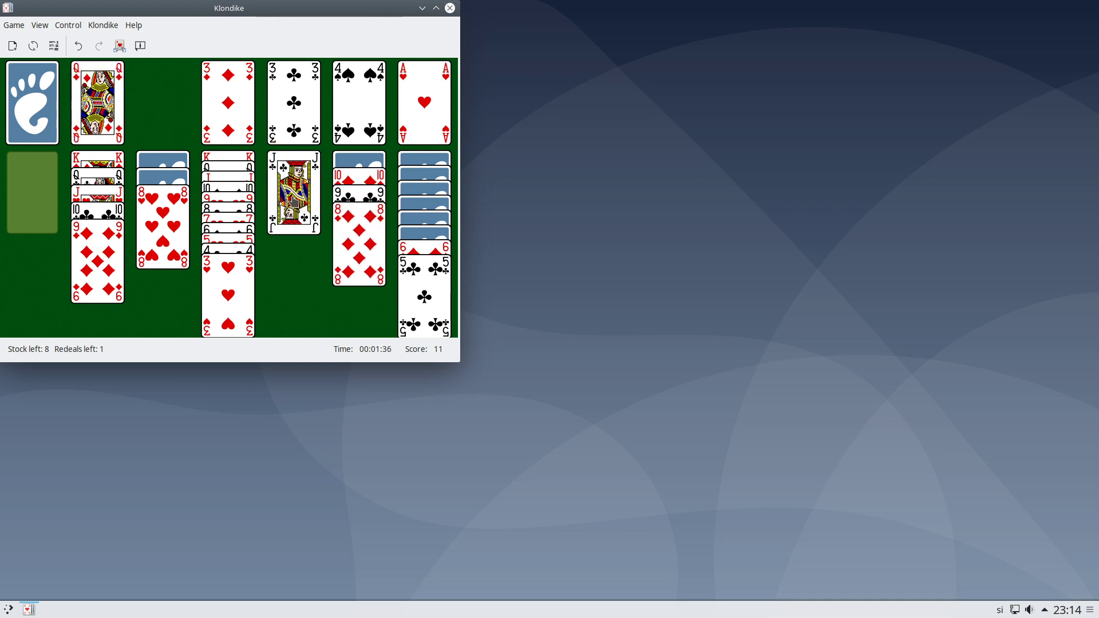
pyautogui.moveTo(360, 173); pyautogui.dragTo(294, 189)
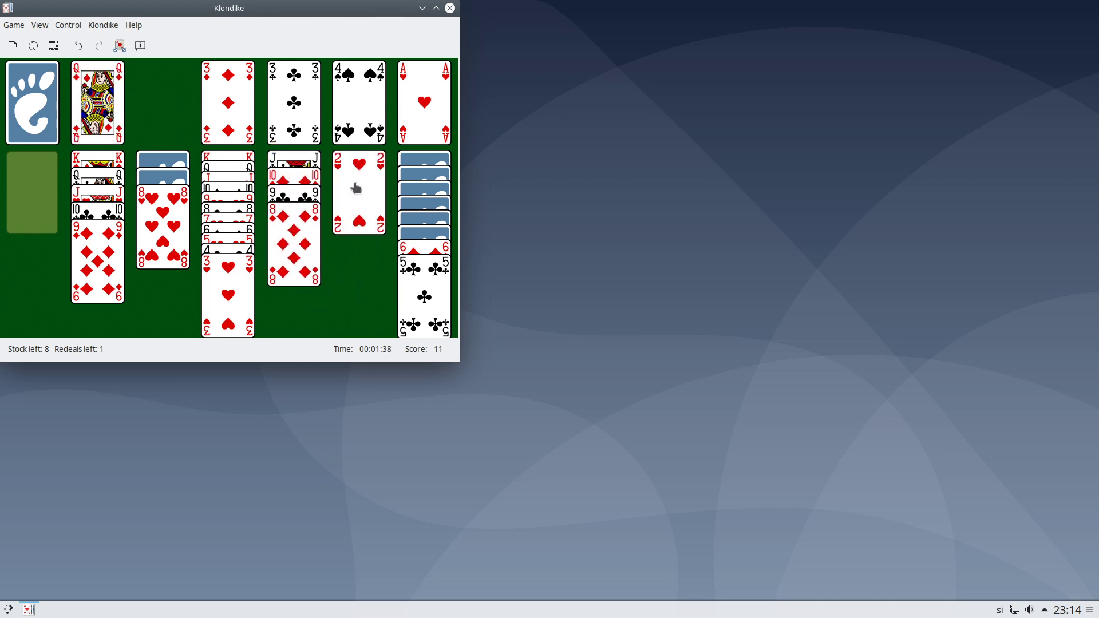
# Step: Send the 2 of hearts, 3 of hearts and 4 of clubs to their foundations
pyautogui.doubleClick(356, 187)
pyautogui.doubleClick(252, 299)
pyautogui.doubleClick(248, 294)
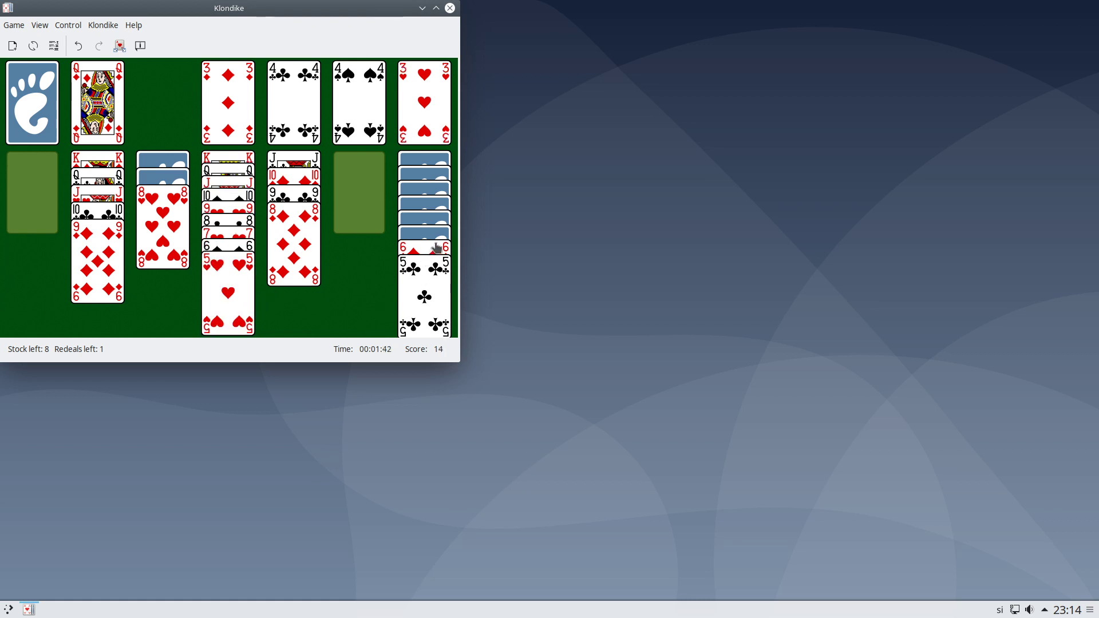
# Step: Deal the king of clubs to an empty column and place the queen of diamonds on it
pyautogui.click(41, 95)
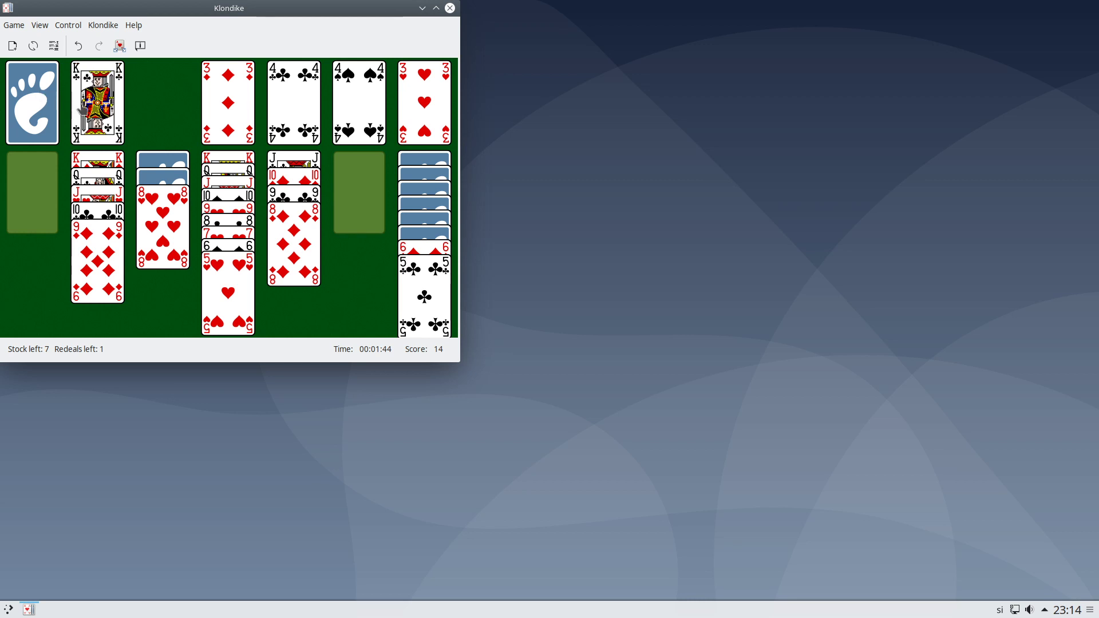
pyautogui.moveTo(81, 109); pyautogui.dragTo(43, 199)
pyautogui.moveTo(96, 103); pyautogui.dragTo(60, 199)
# Step: Deal on until the king of spades and place it in the remaining empty column
pyautogui.click(49, 91)
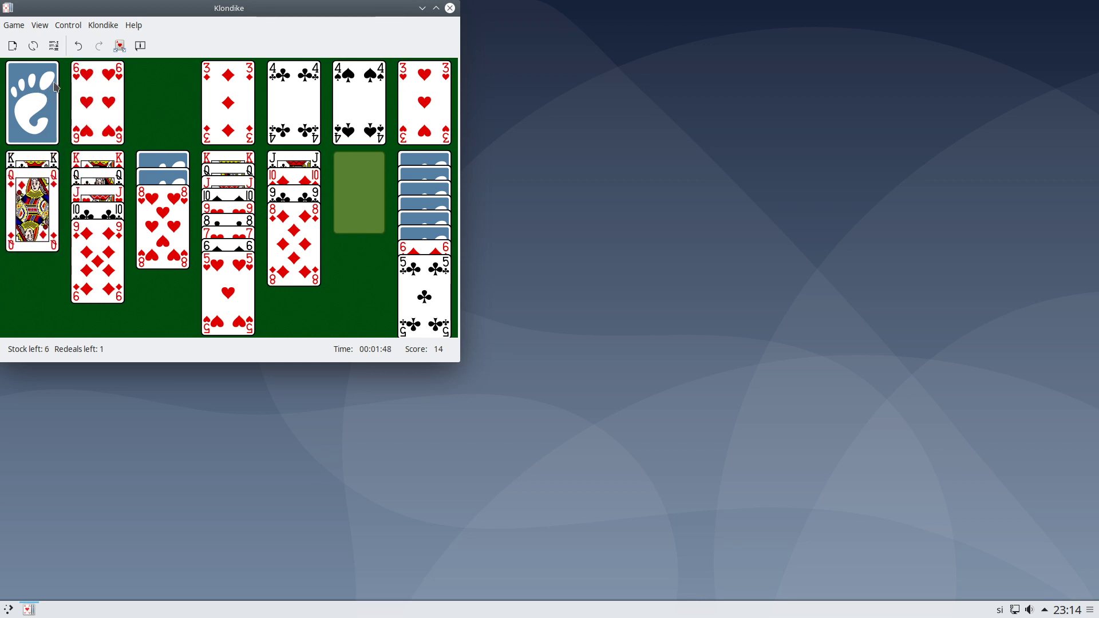
pyautogui.click(55, 86)
pyautogui.moveTo(94, 98); pyautogui.dragTo(342, 187)
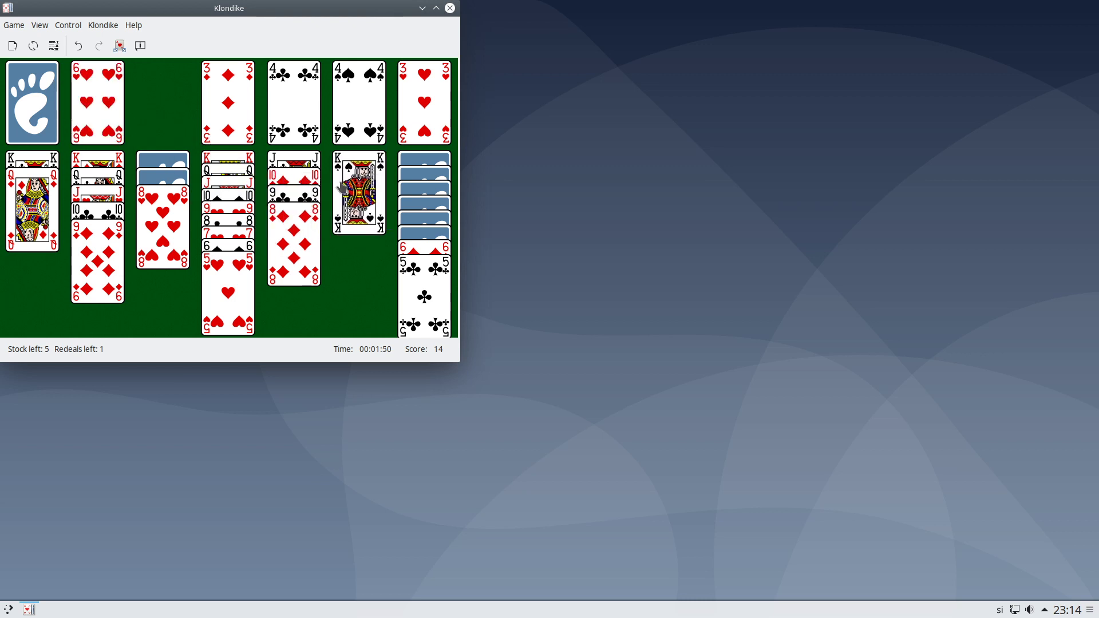
# Step: Deal the 7 of clubs onto the 8 of diamonds and move the 6 of diamonds and 5 of clubs onto it
pyautogui.click(39, 116)
pyautogui.moveTo(99, 93); pyautogui.dragTo(170, 229)
pyautogui.moveTo(137, 240); pyautogui.dragTo(257, 246)
pyautogui.moveTo(432, 241); pyautogui.dragTo(327, 244)
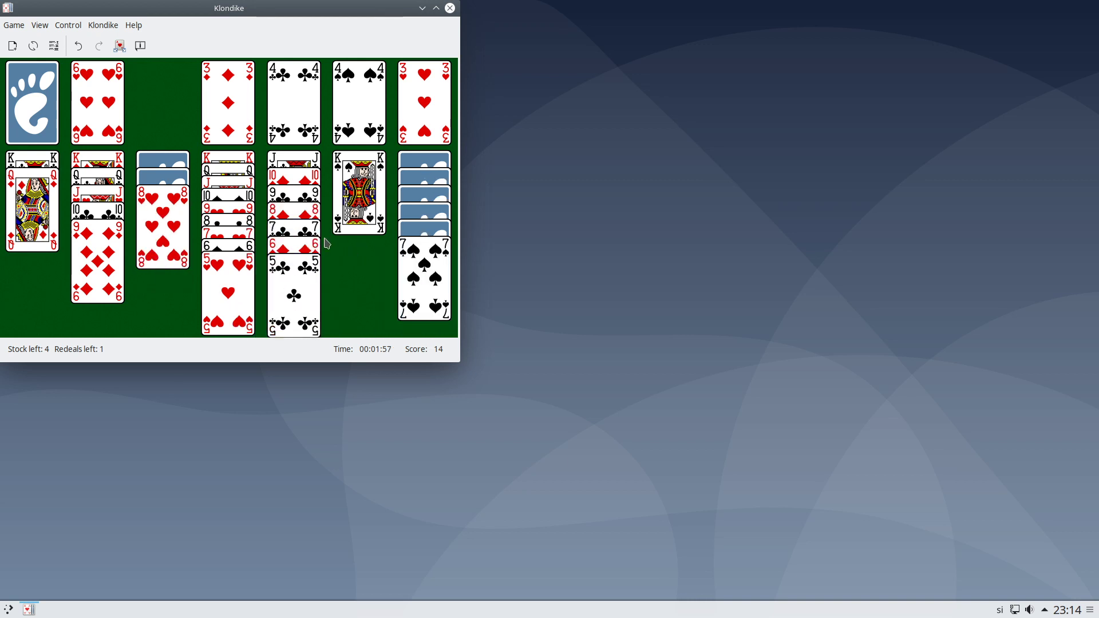
# Step: Move the 7 of spades and 6 of hearts onto the 8 of hearts, the 8 of spades onto the 9 of diamonds, and the jack of spades onto the queen of diamonds
pyautogui.doubleClick(432, 269)
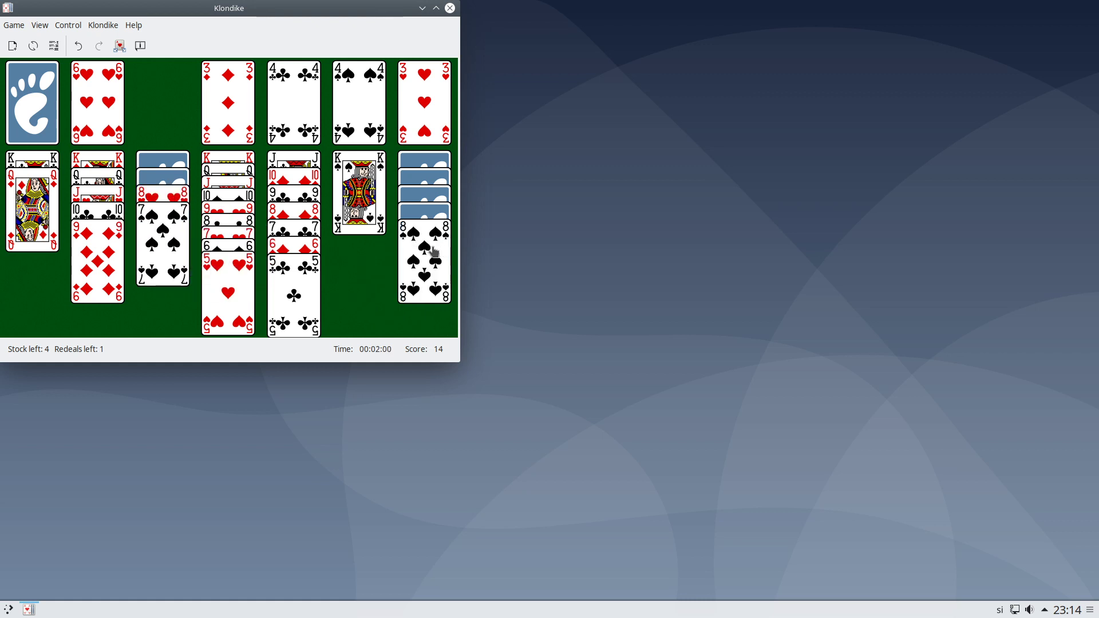
pyautogui.doubleClick(433, 252)
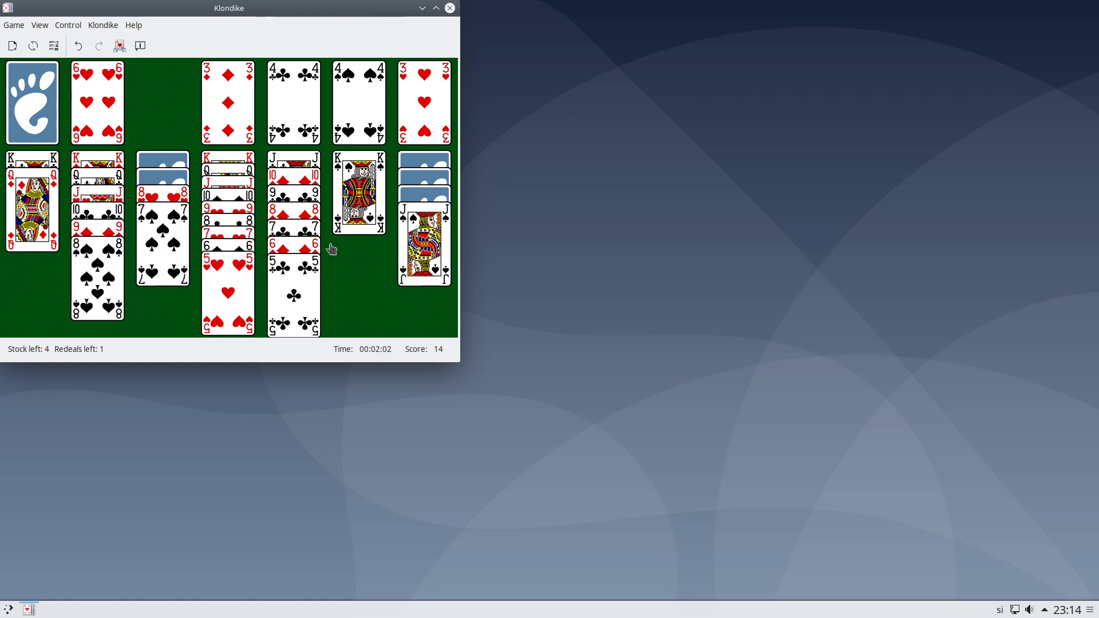
pyautogui.doubleClick(422, 234)
pyautogui.moveTo(424, 220); pyautogui.dragTo(410, 228)
pyautogui.moveTo(102, 109); pyautogui.dragTo(152, 252)
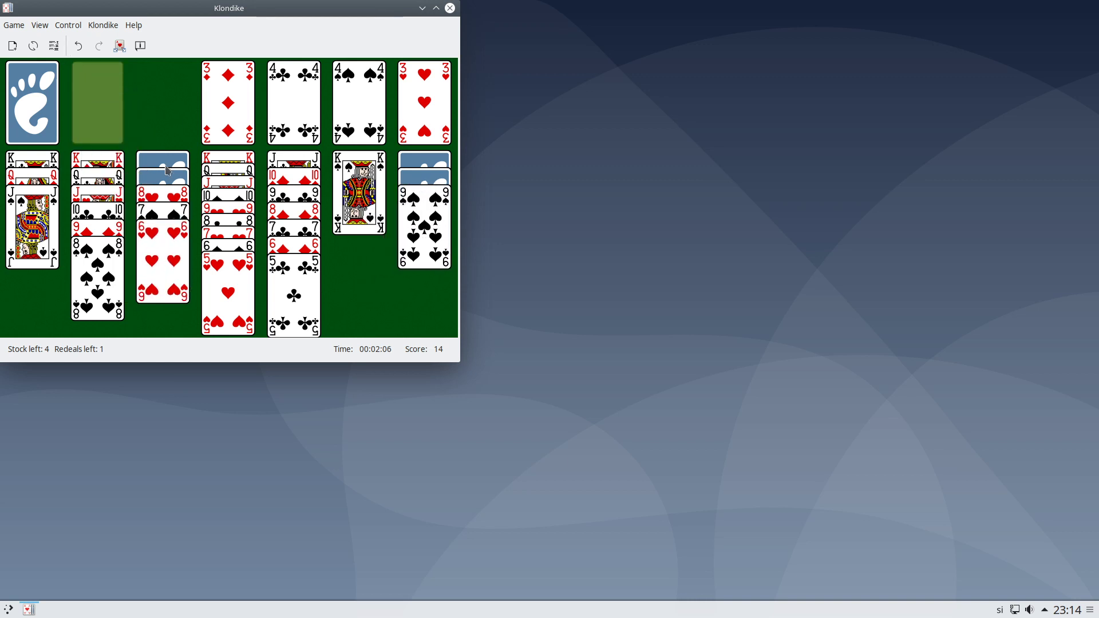
# Step: Deal past the 5 of diamonds and place the 4 of hearts on the hearts foundation
pyautogui.click(54, 118)
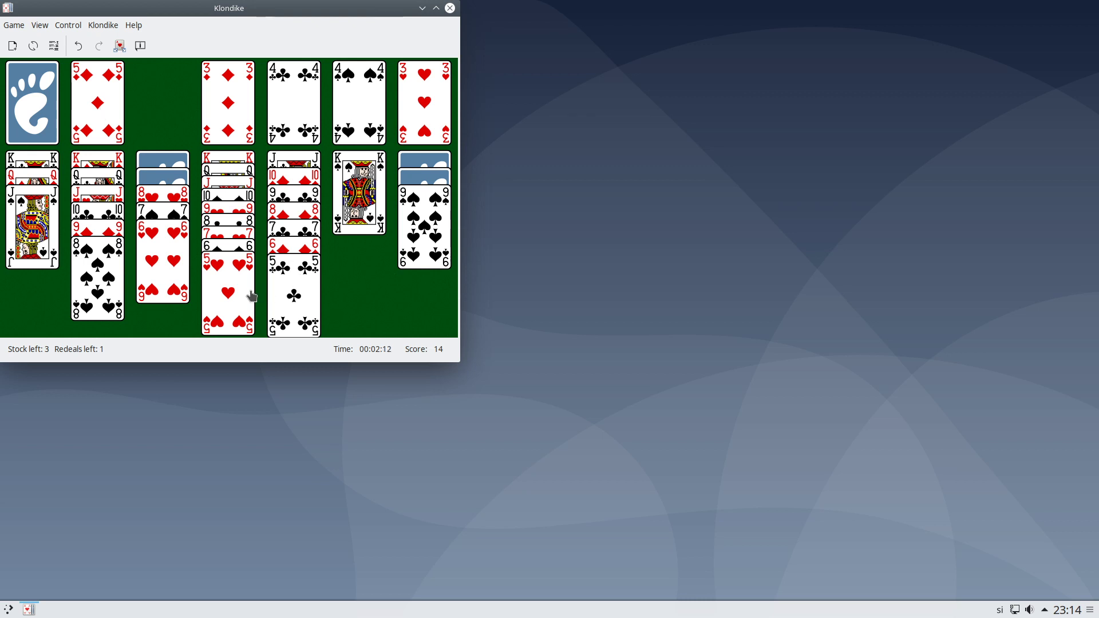
pyautogui.click(25, 92)
pyautogui.doubleClick(83, 99)
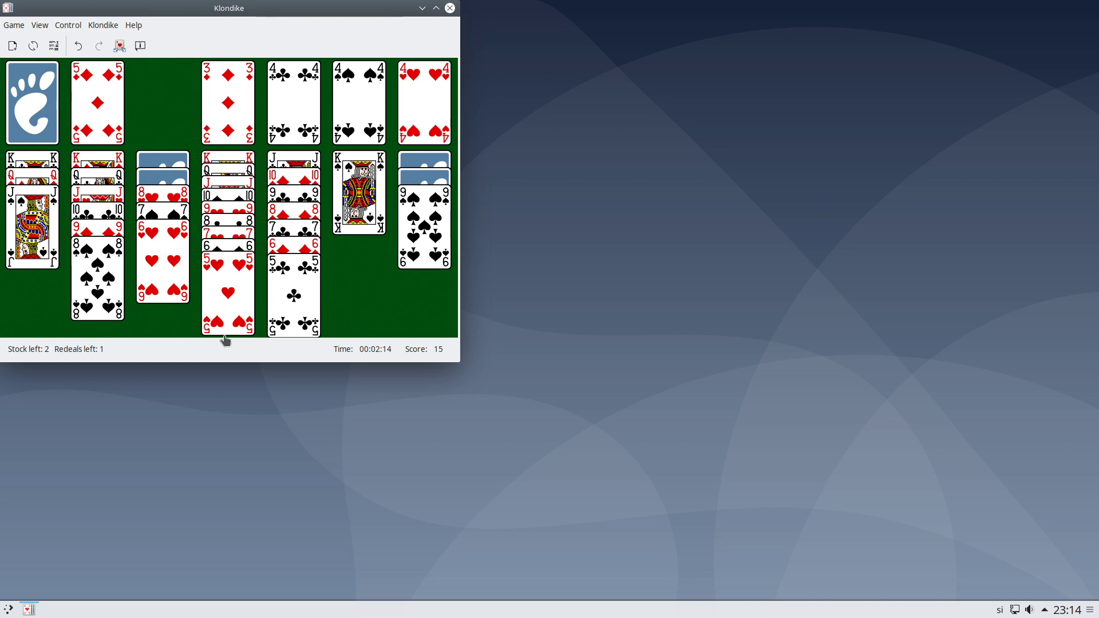
# Step: Place the 5 of hearts on its foundation, the 5 of diamonds onto the 6 of spades, and the dealt queen of hearts onto the king of spades
pyautogui.doubleClick(226, 331)
pyautogui.moveTo(120, 107); pyautogui.dragTo(228, 269)
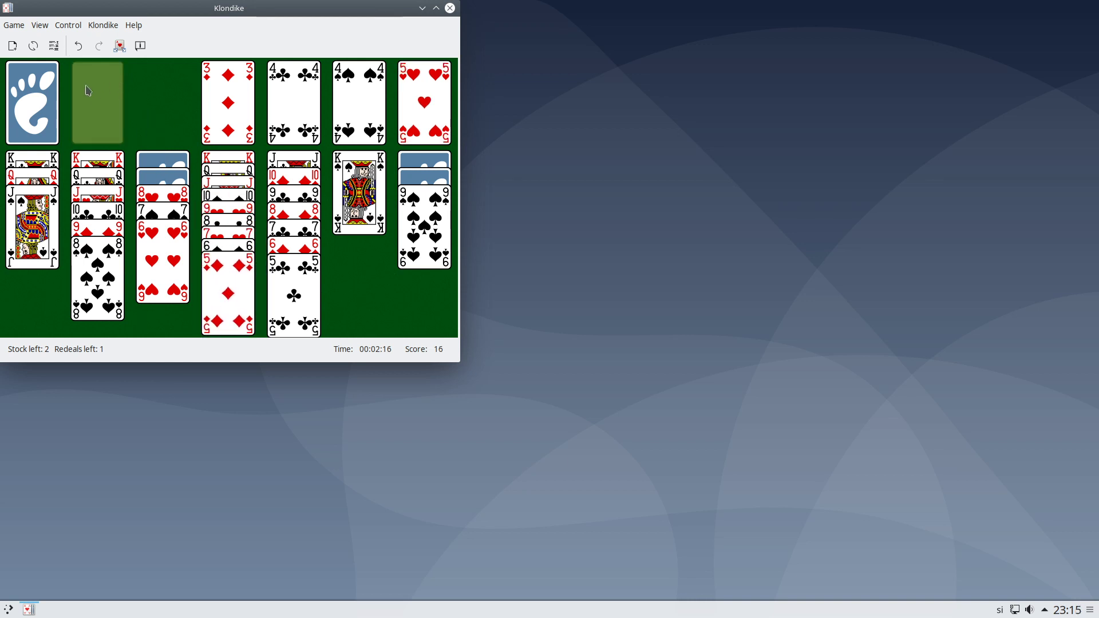
pyautogui.click(51, 106)
pyautogui.moveTo(108, 107); pyautogui.dragTo(370, 215)
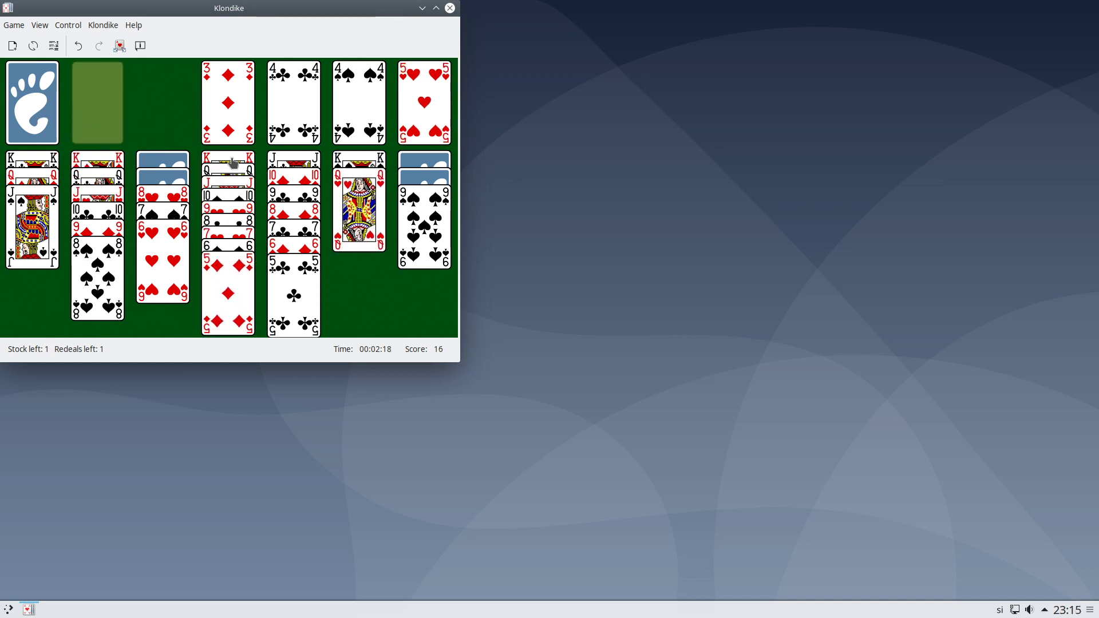
# Step: Deal the 7 of diamonds onto the 8 of spades, shift the 8 of hearts run onto the 9 of spades, and add the uncovered 6 of clubs
pyautogui.click(32, 117)
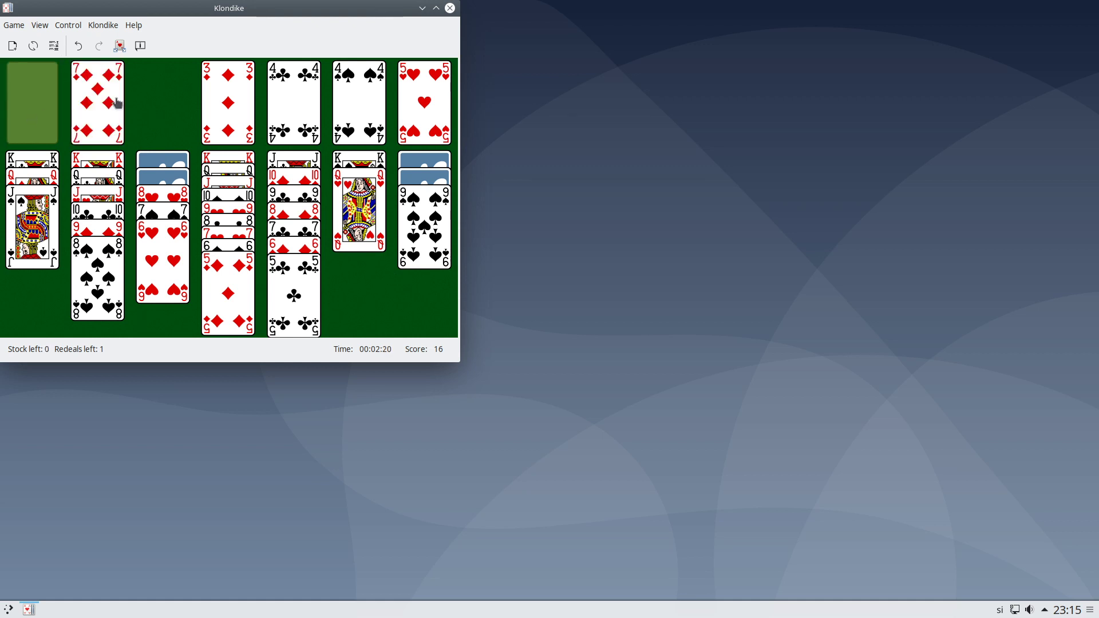
pyautogui.moveTo(118, 103); pyautogui.dragTo(106, 274)
pyautogui.moveTo(172, 200); pyautogui.dragTo(442, 217)
pyautogui.moveTo(155, 197); pyautogui.dragTo(118, 293)
# Step: Move the 10 of hearts and the 9 of spades run onto the jack of spades, and send the last uncovered cards to the foundations
pyautogui.moveTo(147, 165); pyautogui.dragTo(26, 217)
pyautogui.moveTo(420, 193); pyautogui.dragTo(33, 228)
pyautogui.doubleClick(414, 192)
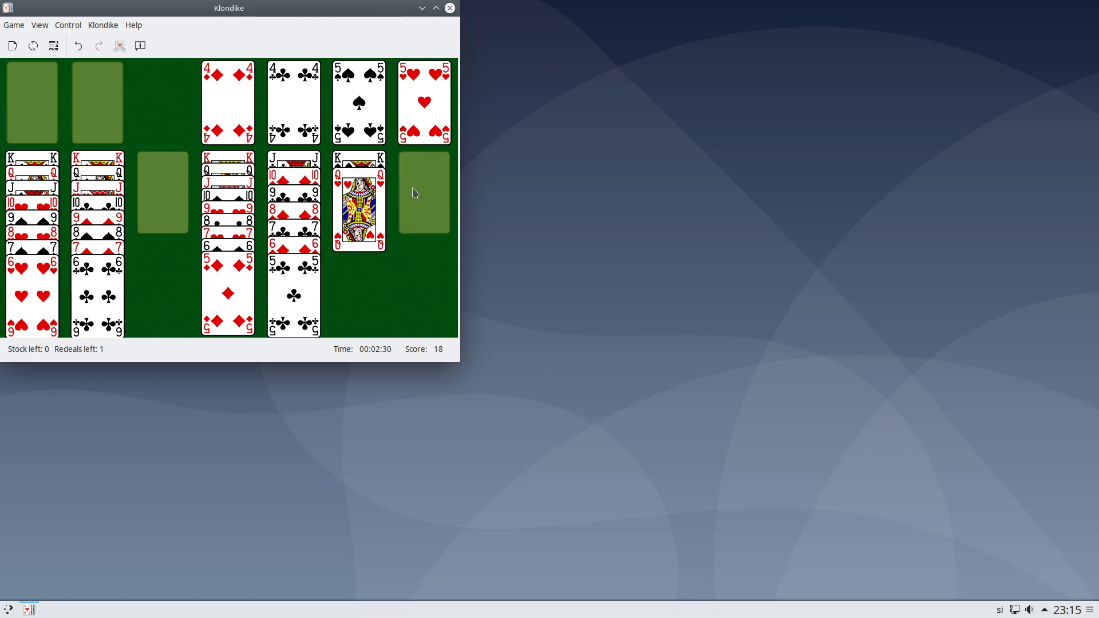
# Step: Build all four foundations up to the 6, starting with the 5 of clubs and the 5 of diamonds
pyautogui.doubleClick(291, 321)
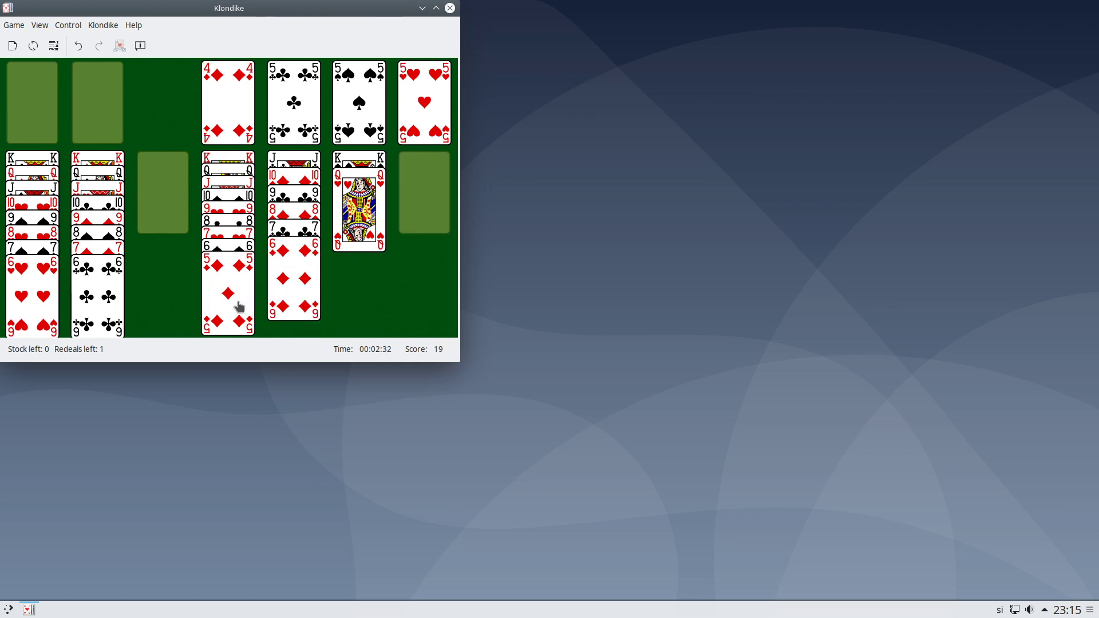
pyautogui.doubleClick(235, 304)
pyautogui.doubleClick(113, 298)
pyautogui.doubleClick(28, 309)
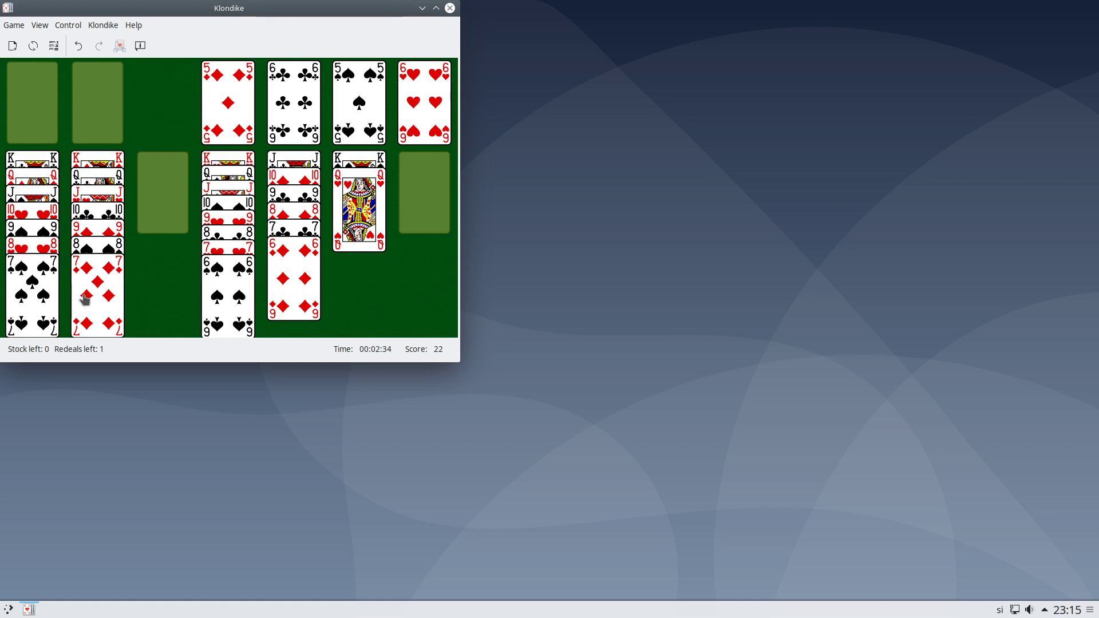
pyautogui.moveTo(208, 290); pyautogui.dragTo(234, 286)
pyautogui.doubleClick(283, 275)
# Step: Continue the foundations up to the 7 of diamonds, 8 of spades, 8 of clubs and 9 of hearts
pyautogui.doubleClick(252, 286)
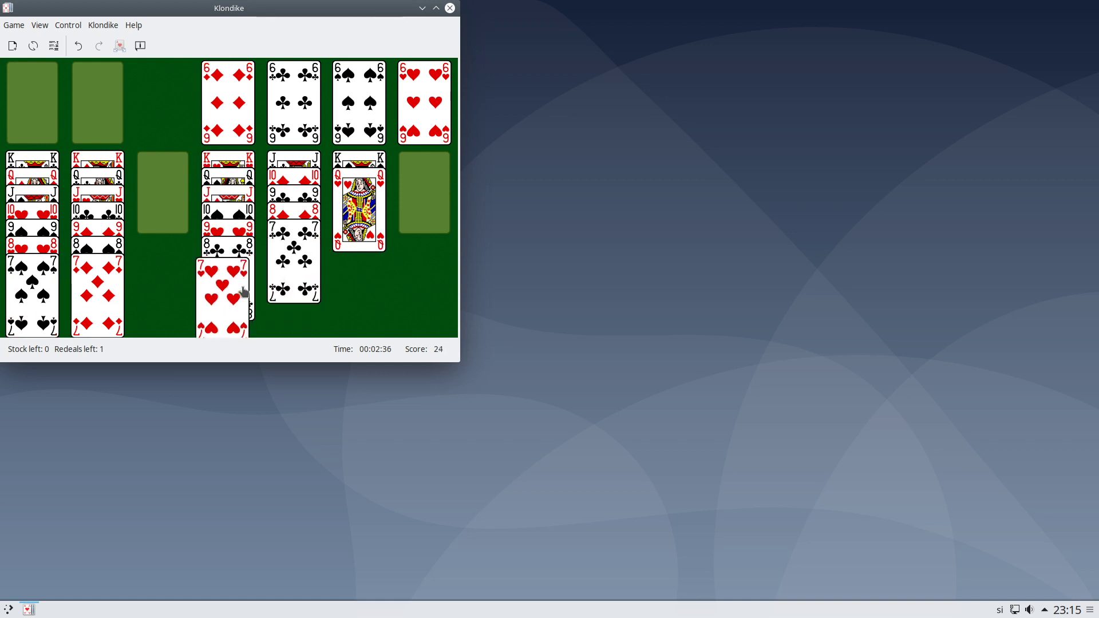
pyautogui.doubleClick(112, 300)
pyautogui.doubleClick(32, 298)
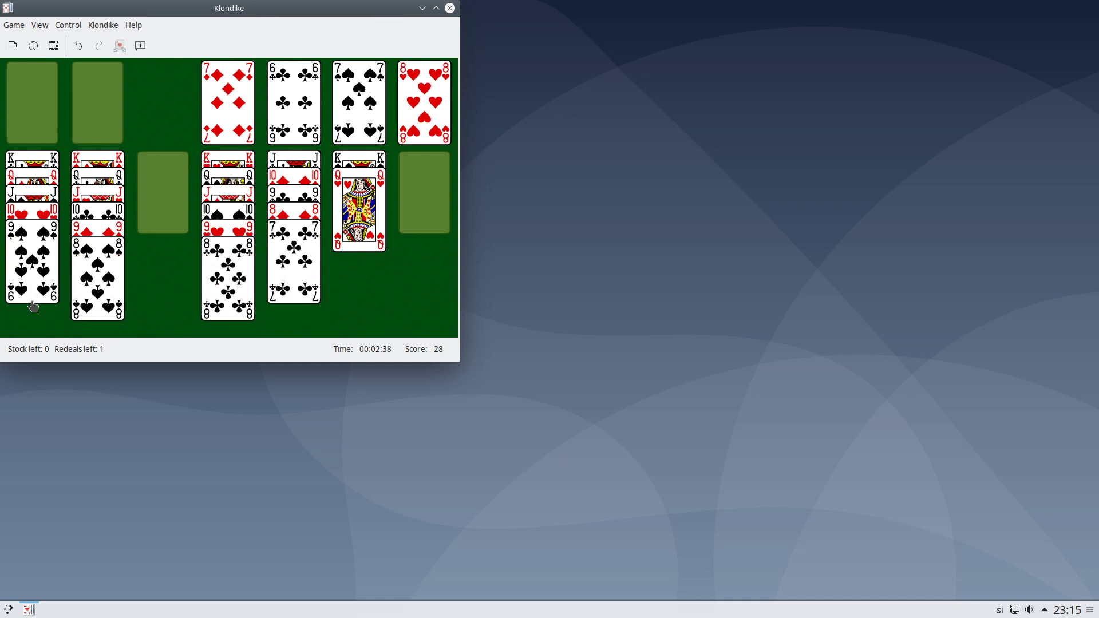
pyautogui.doubleClick(32, 275)
pyautogui.doubleClick(97, 280)
pyautogui.moveTo(232, 265); pyautogui.dragTo(255, 260)
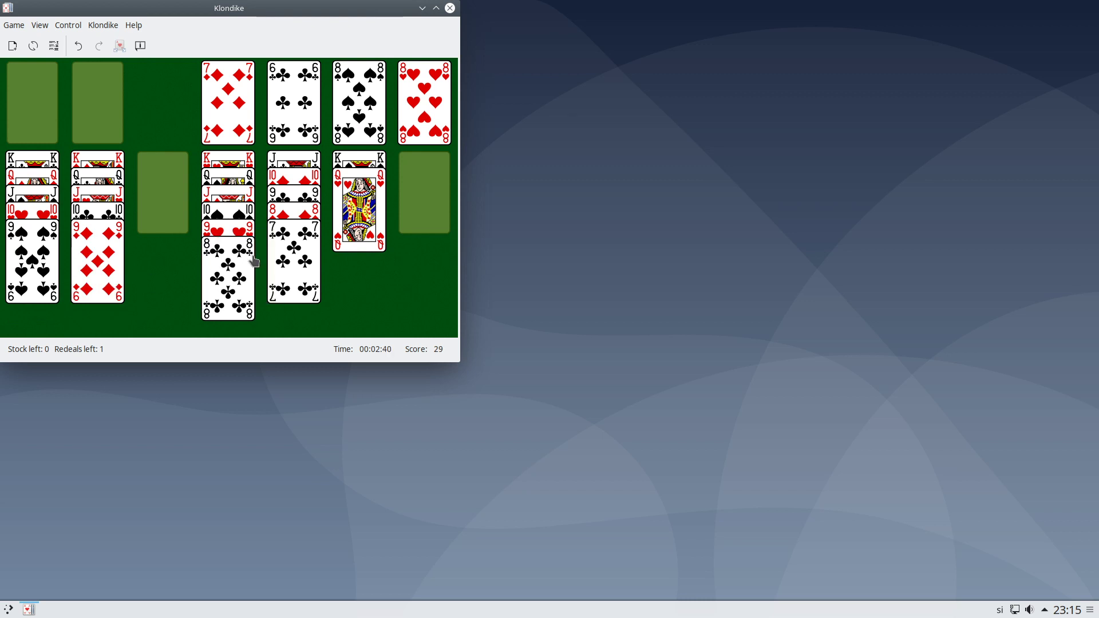
pyautogui.doubleClick(299, 252)
pyautogui.doubleClick(235, 265)
pyautogui.doubleClick(238, 265)
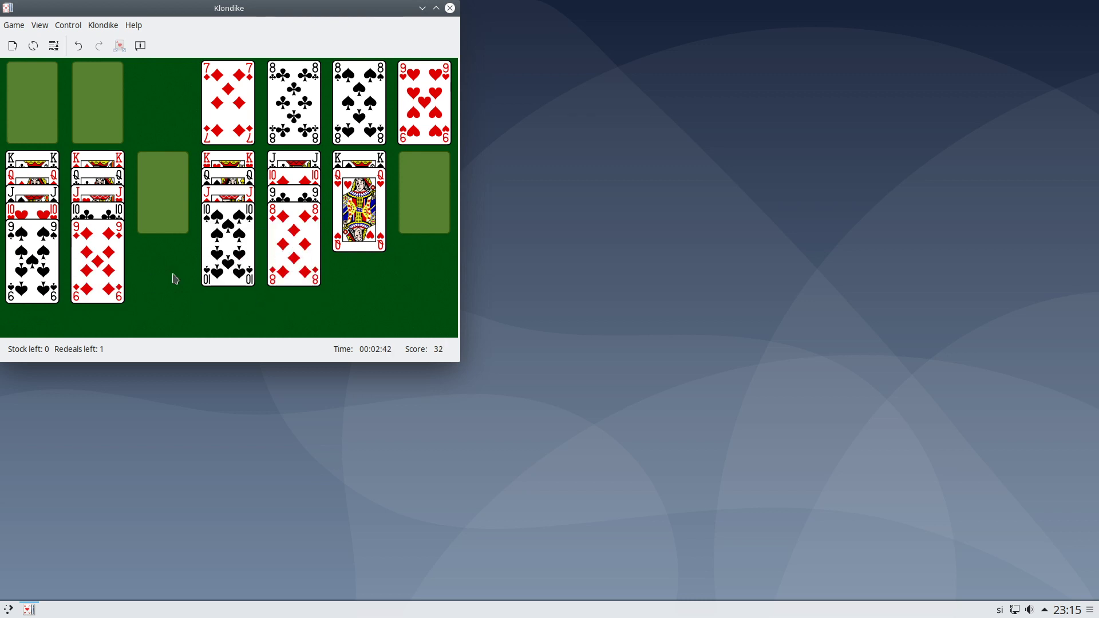
# Step: Raise the foundations to the 10 of spades, 9 of diamonds, 10 of hearts and 9 of clubs
pyautogui.doubleClick(27, 260)
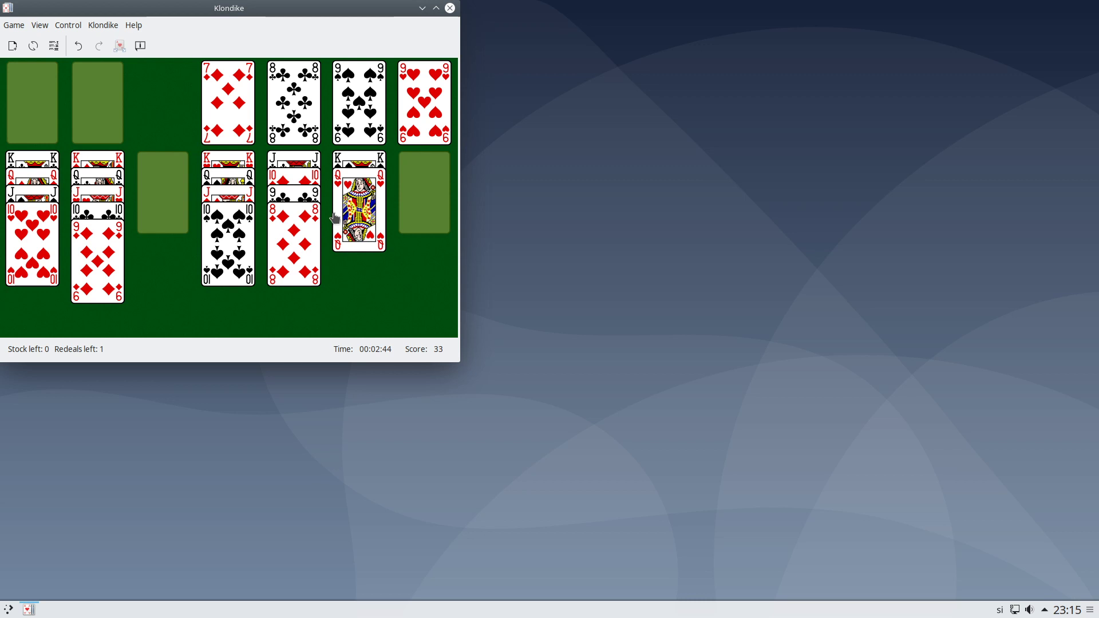
pyautogui.doubleClick(238, 251)
pyautogui.doubleClick(288, 253)
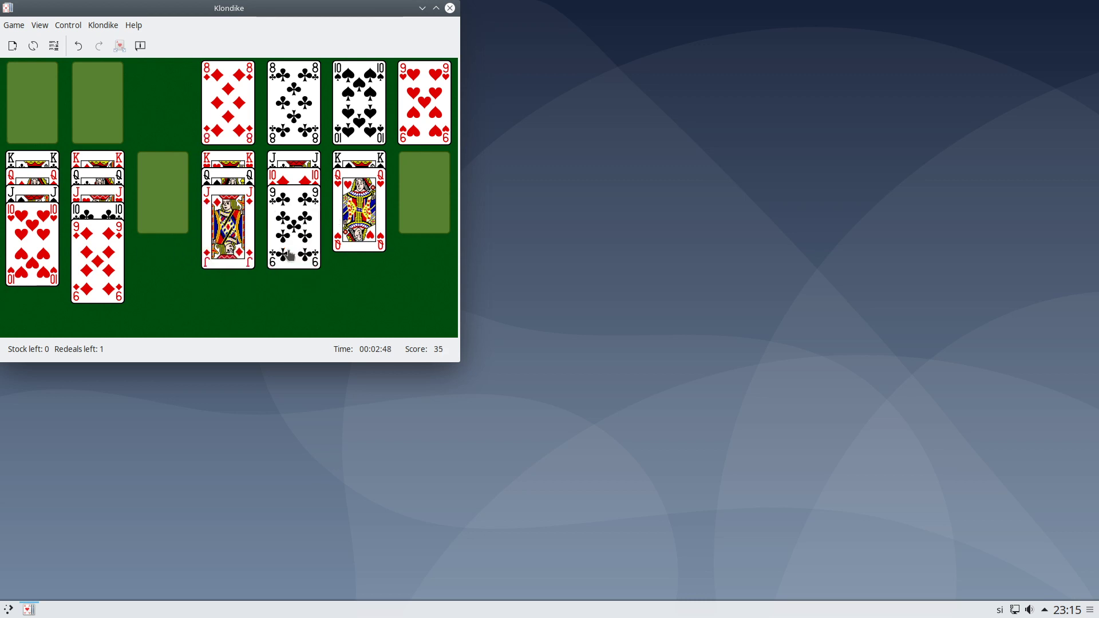
pyautogui.doubleClick(95, 253)
pyautogui.doubleClick(55, 262)
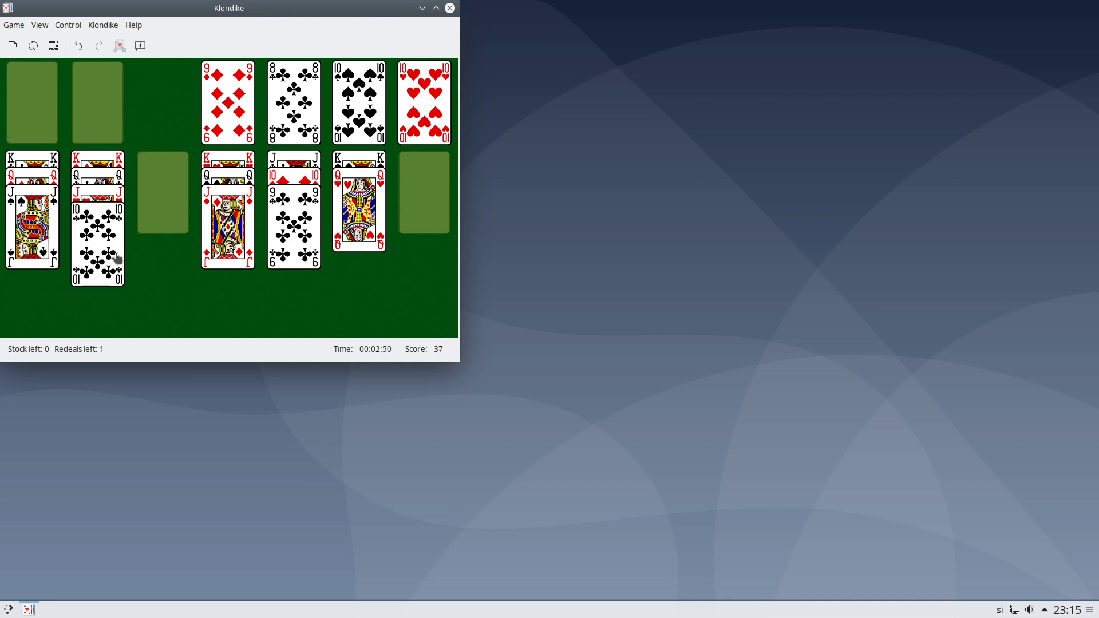
pyautogui.doubleClick(290, 243)
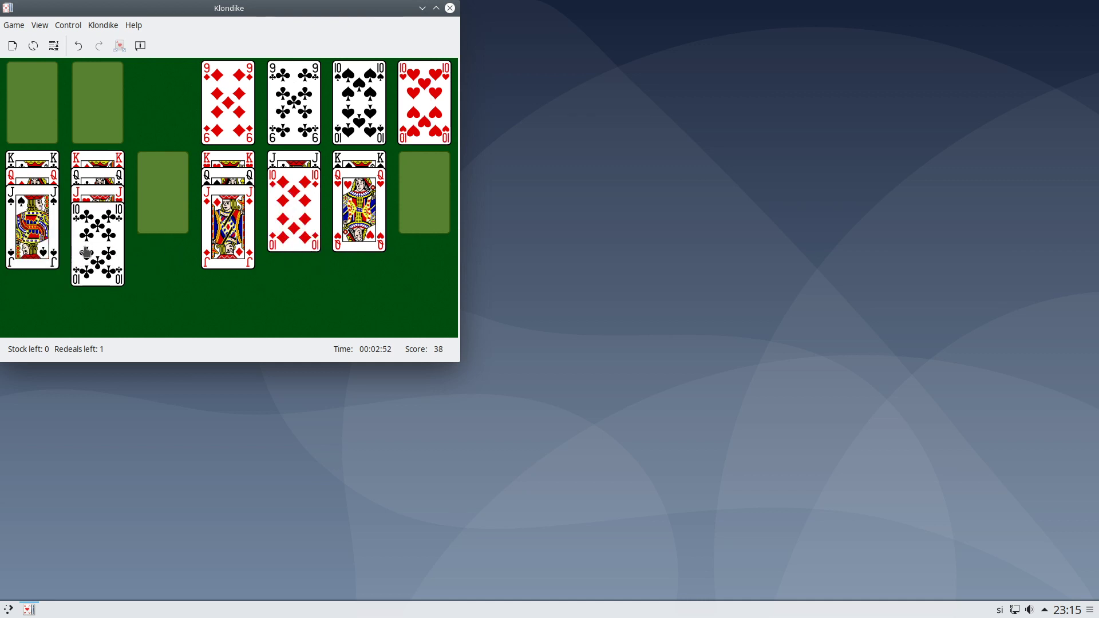
# Step: Send the 10 of clubs, jacks of spades and hearts, and the 10 and jack of diamonds to their foundations
pyautogui.doubleClick(85, 253)
pyautogui.doubleClick(42, 252)
pyautogui.doubleClick(112, 249)
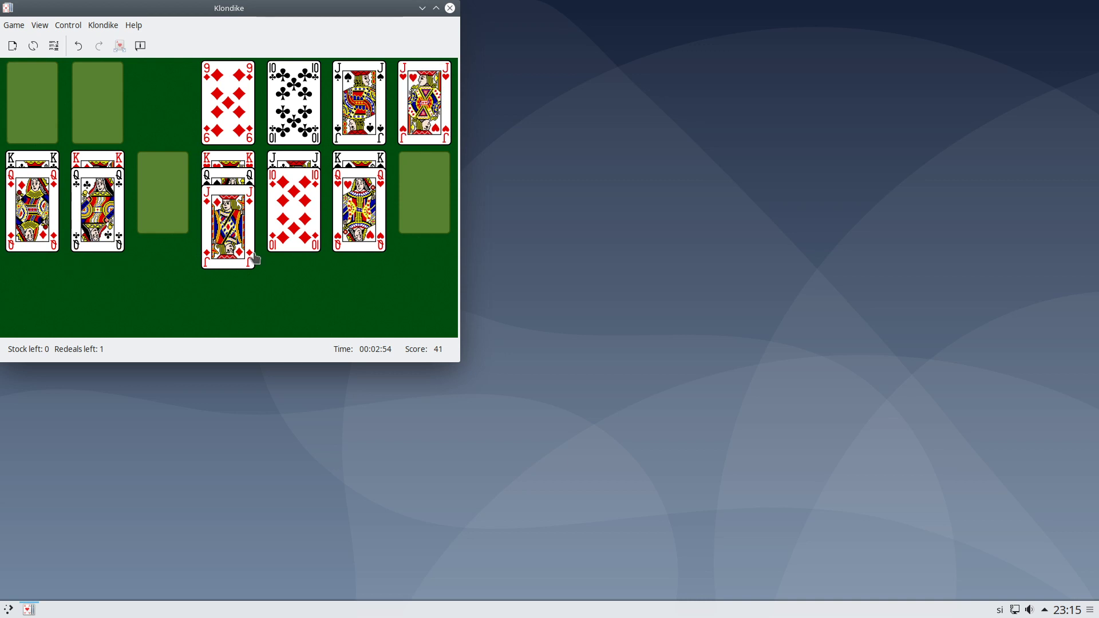
pyautogui.doubleClick(299, 239)
pyautogui.doubleClick(243, 257)
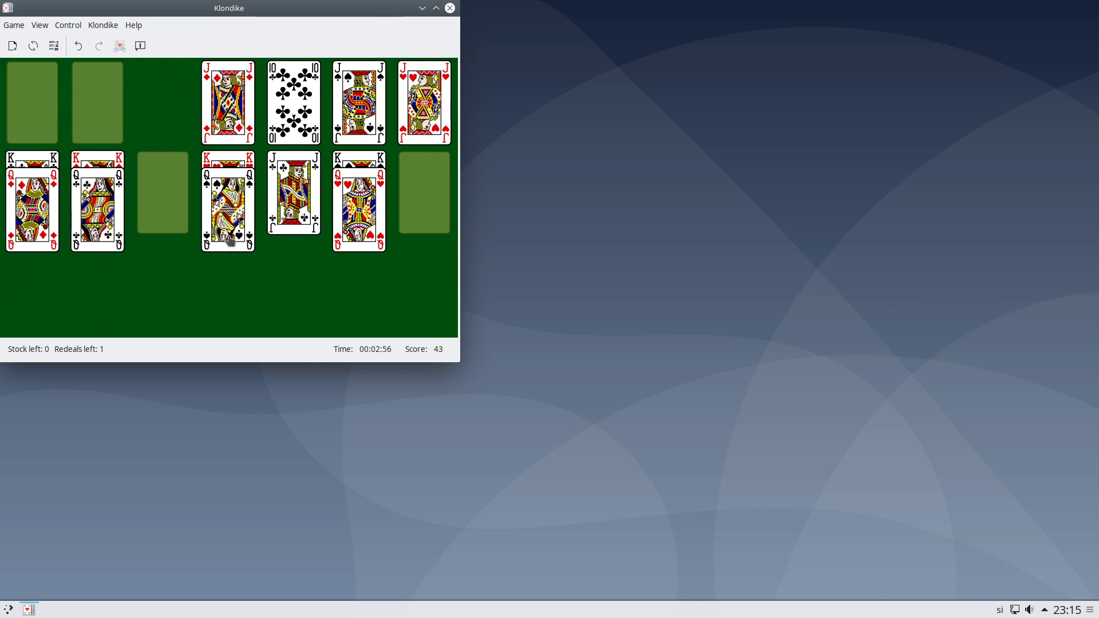
# Step: Place the queens of spades, hearts and diamonds and the jack and queen of clubs on their foundations
pyautogui.doubleClick(231, 242)
pyautogui.doubleClick(360, 229)
pyautogui.doubleClick(56, 239)
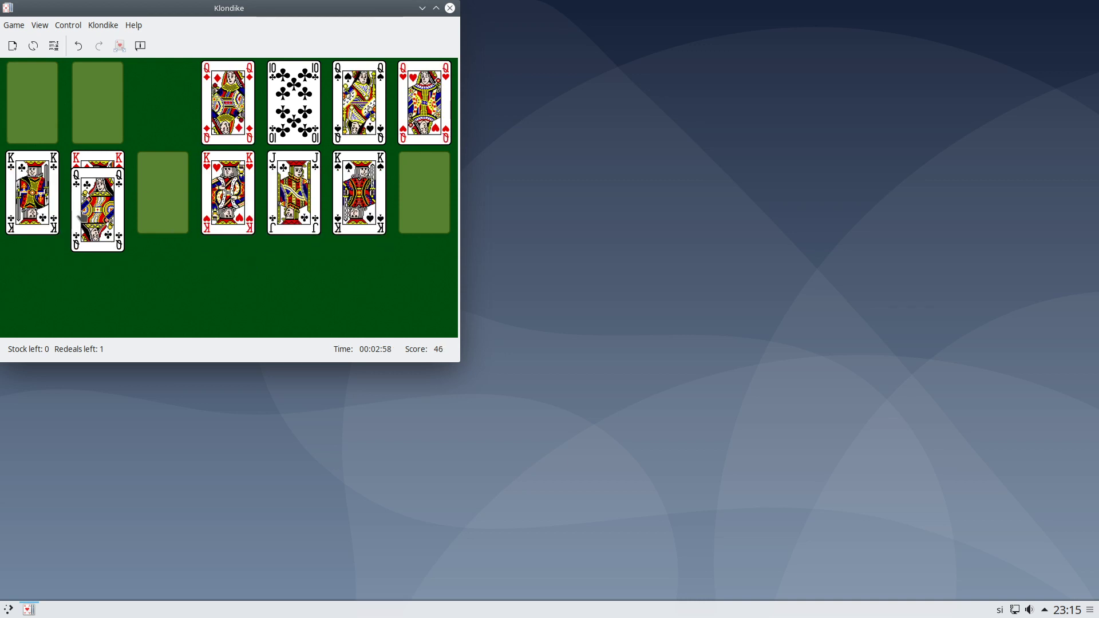
pyautogui.doubleClick(298, 216)
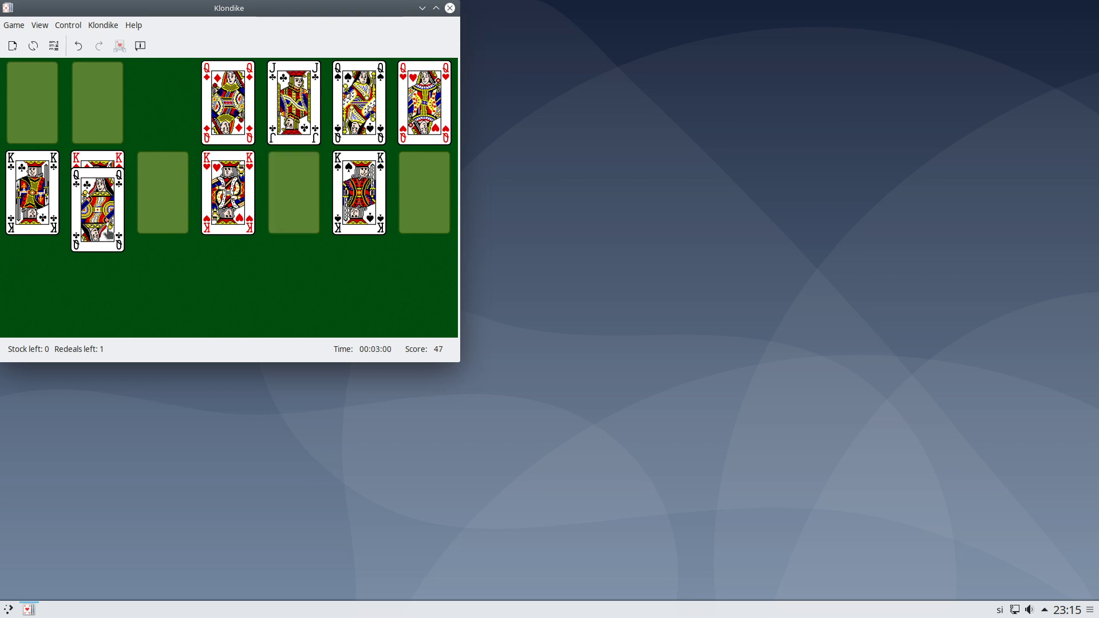
pyautogui.doubleClick(108, 233)
# Step: Complete the four foundations with the kings of clubs, diamonds, hearts and spades
pyautogui.doubleClick(47, 192)
pyautogui.doubleClick(115, 199)
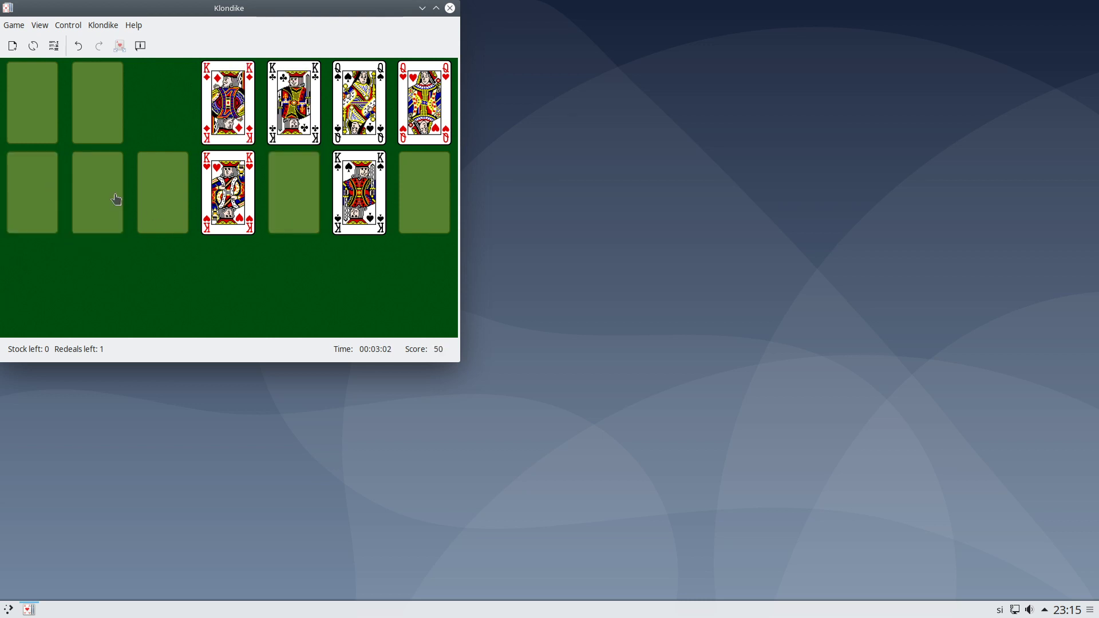
pyautogui.doubleClick(206, 206)
pyautogui.doubleClick(353, 216)
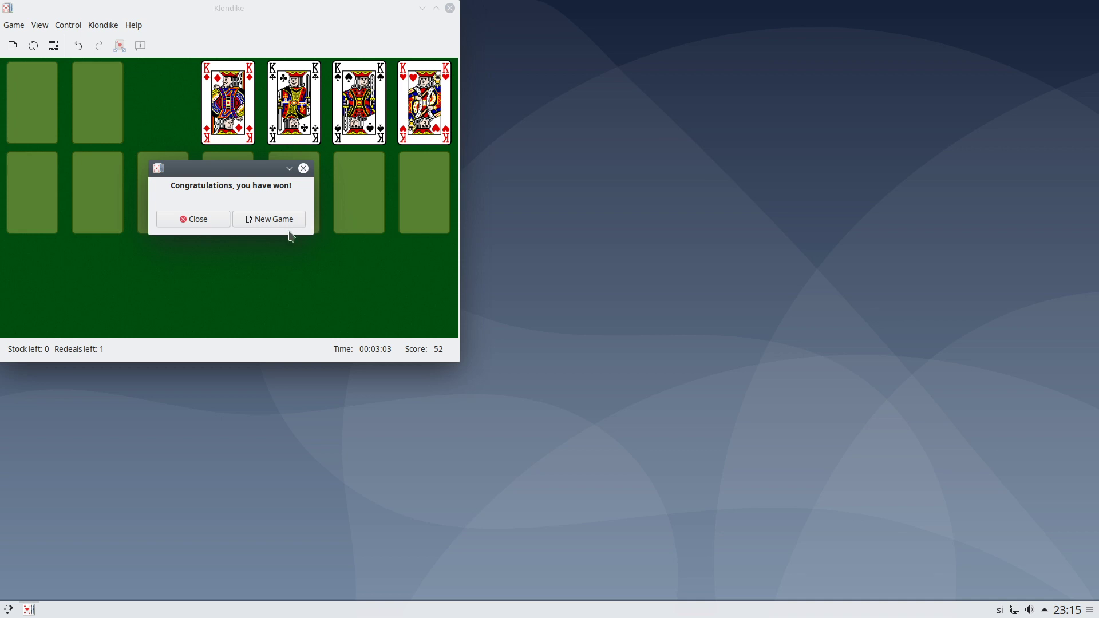
# Step: Close the finished Klondike game and launch Chess from the installed board games
pyautogui.click(174, 216)
pyautogui.press('super')
pyautogui.click(76, 579)
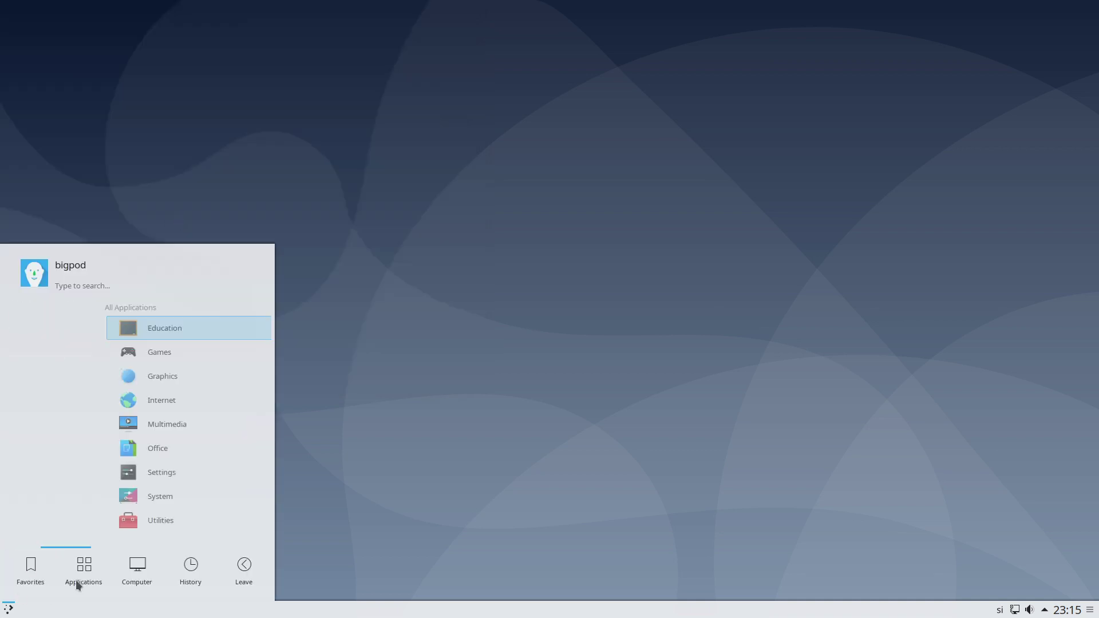
pyautogui.click(177, 353)
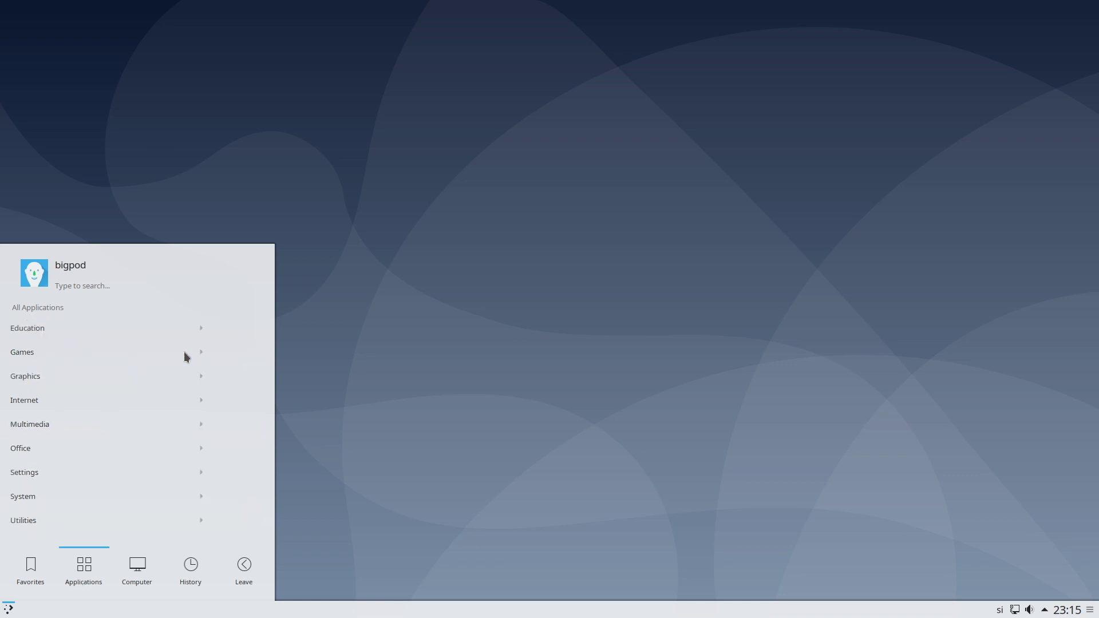
pyautogui.click(218, 328)
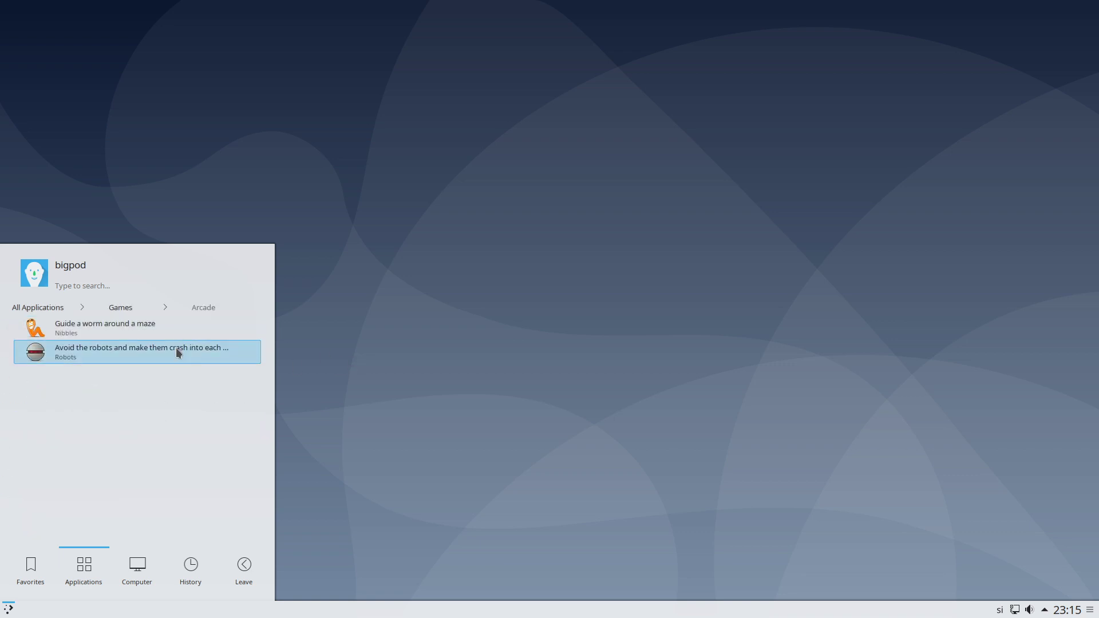
pyautogui.click(122, 307)
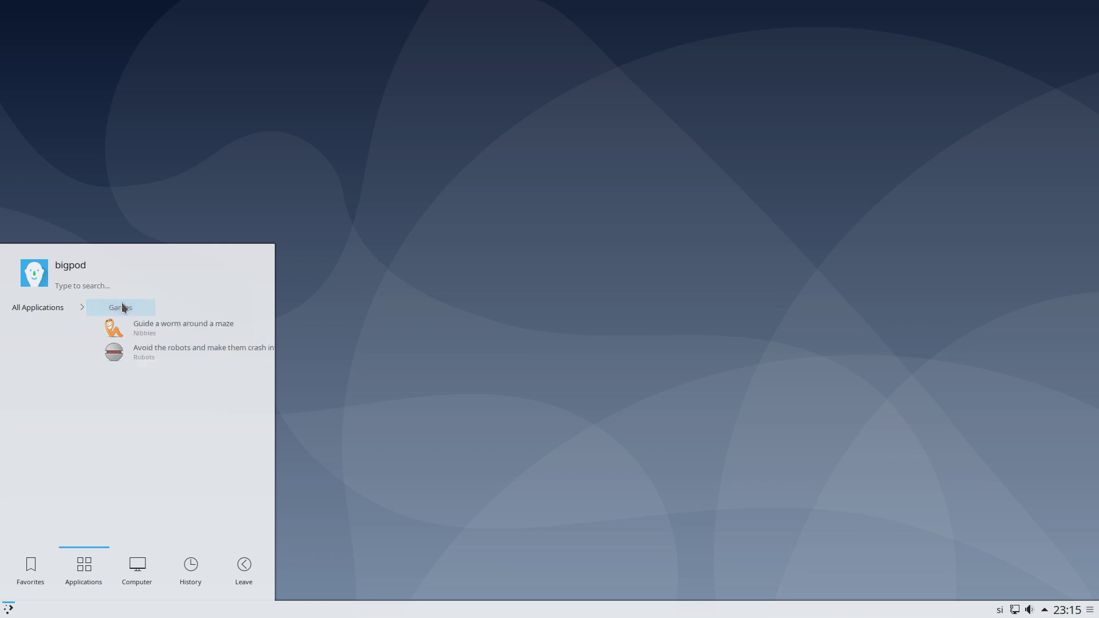
pyautogui.click(128, 351)
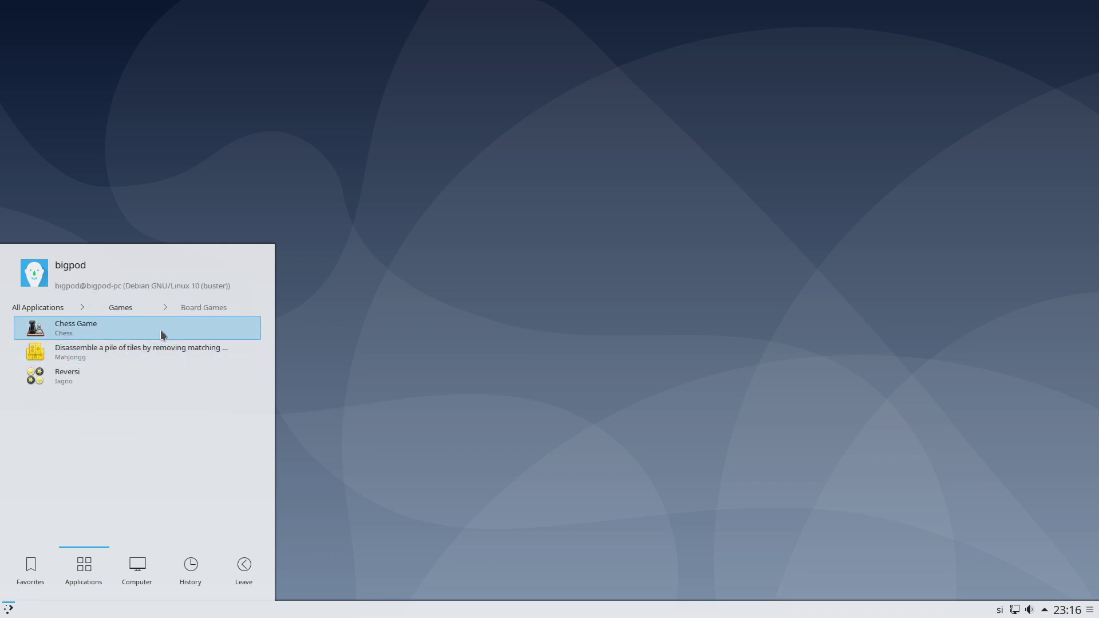
pyautogui.click(136, 320)
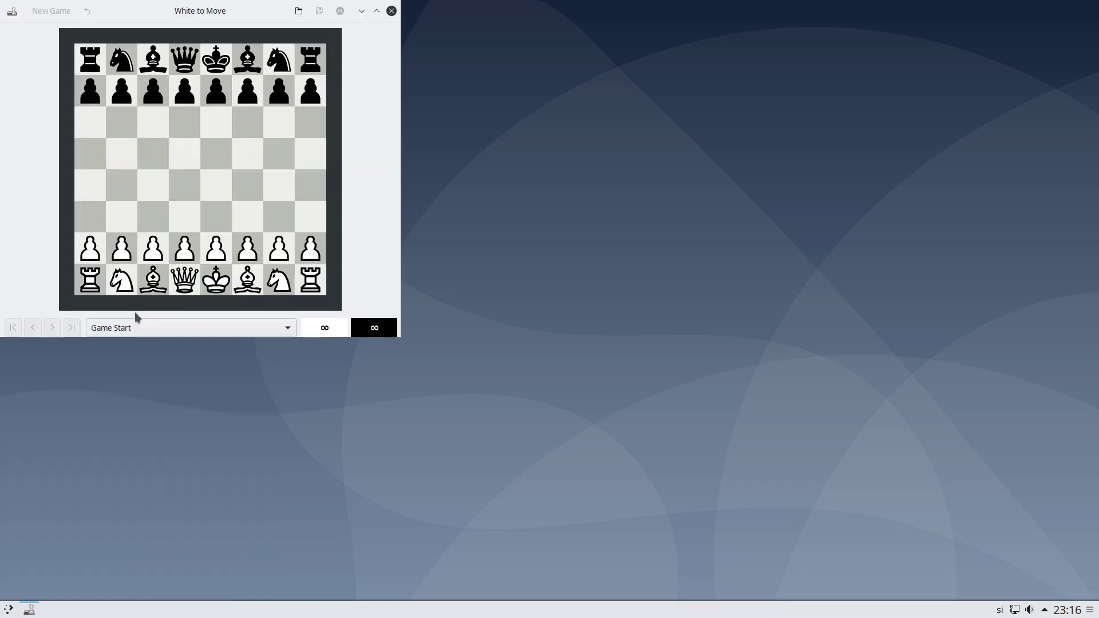
# Step: Launch Mines from the installed logic games and start an 8 × 8 field with 10 mines
pyautogui.click(9, 608)
pyautogui.click(86, 572)
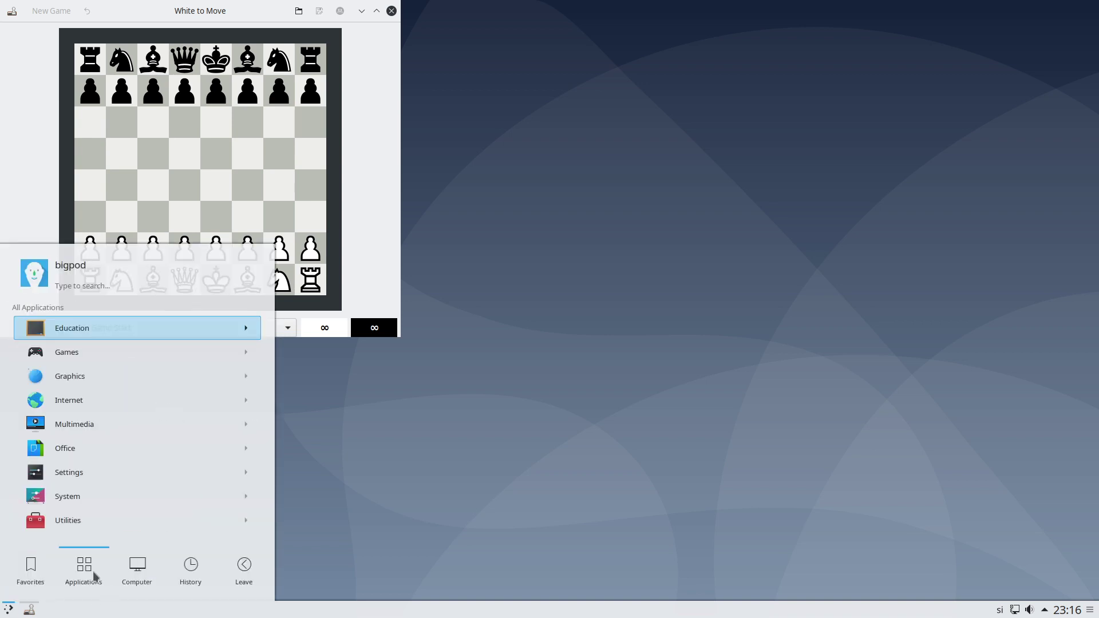
pyautogui.click(95, 350)
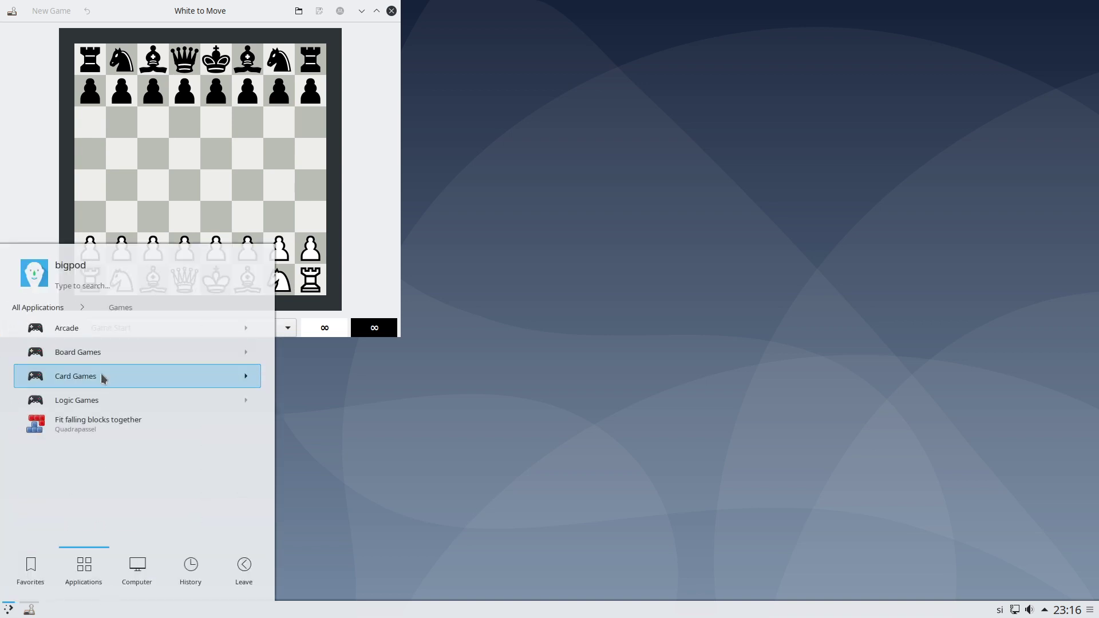
pyautogui.click(101, 373)
pyautogui.click(120, 308)
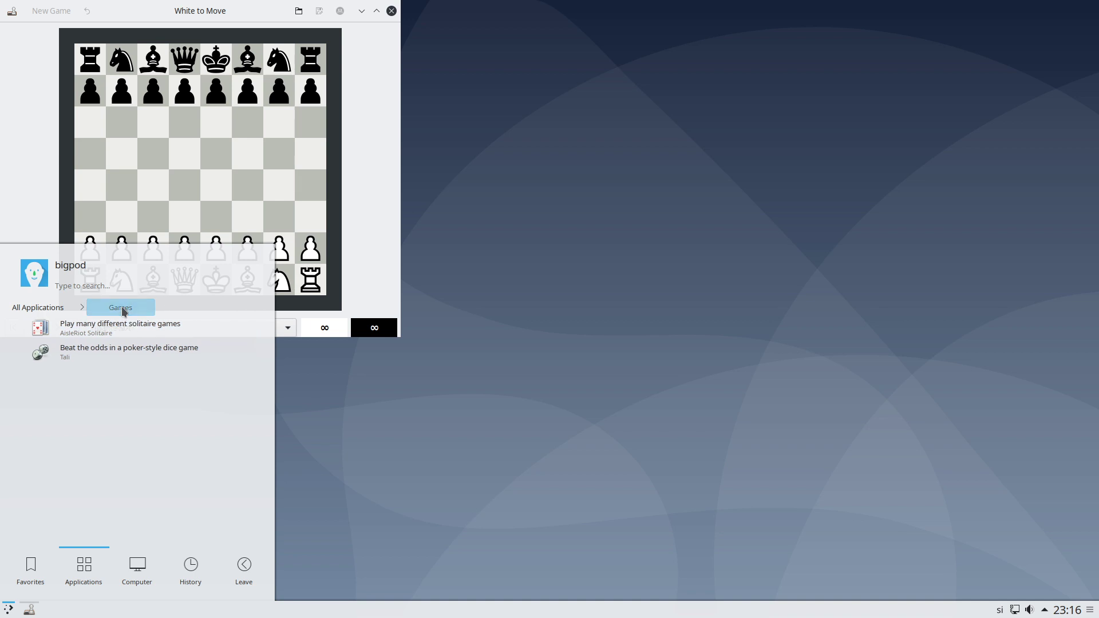
pyautogui.click(123, 398)
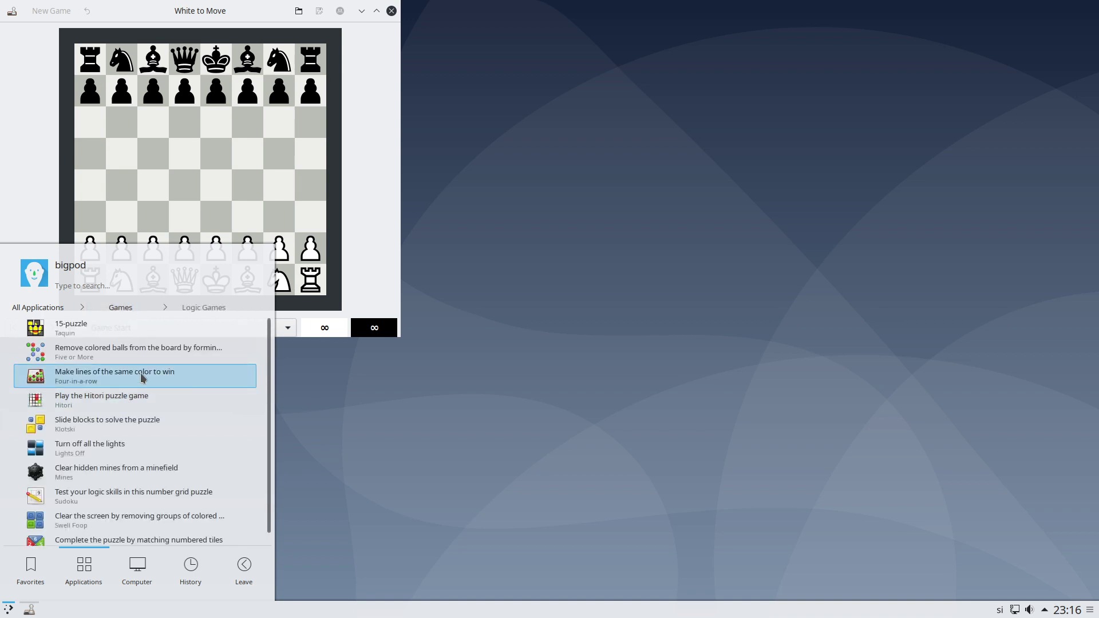
pyautogui.scroll(-1, 142, 378)
pyautogui.click(166, 462)
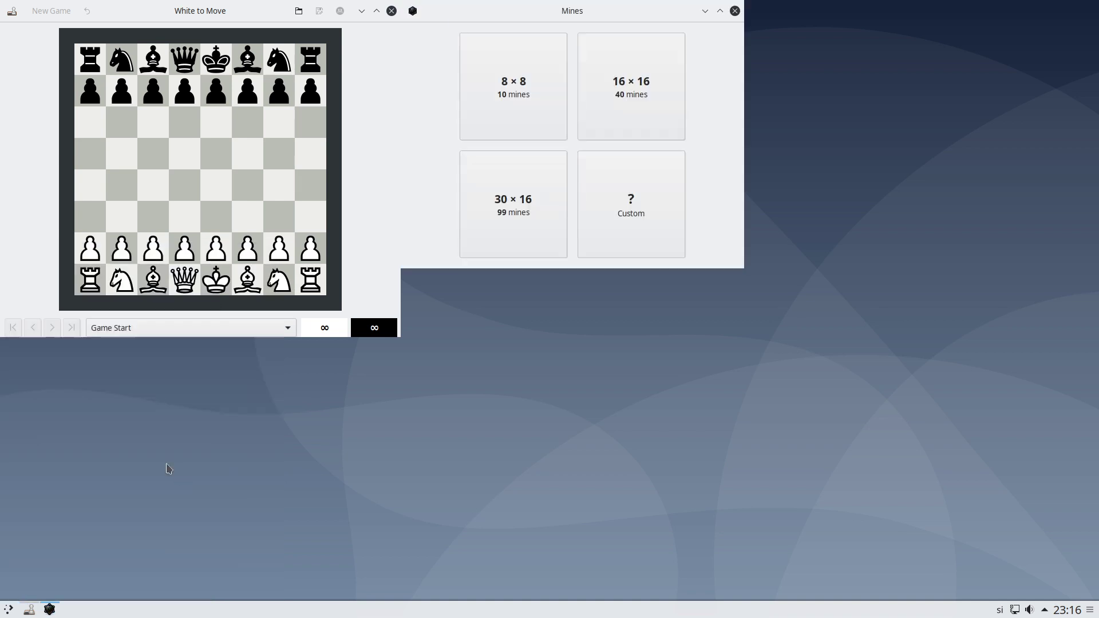
pyautogui.click(531, 119)
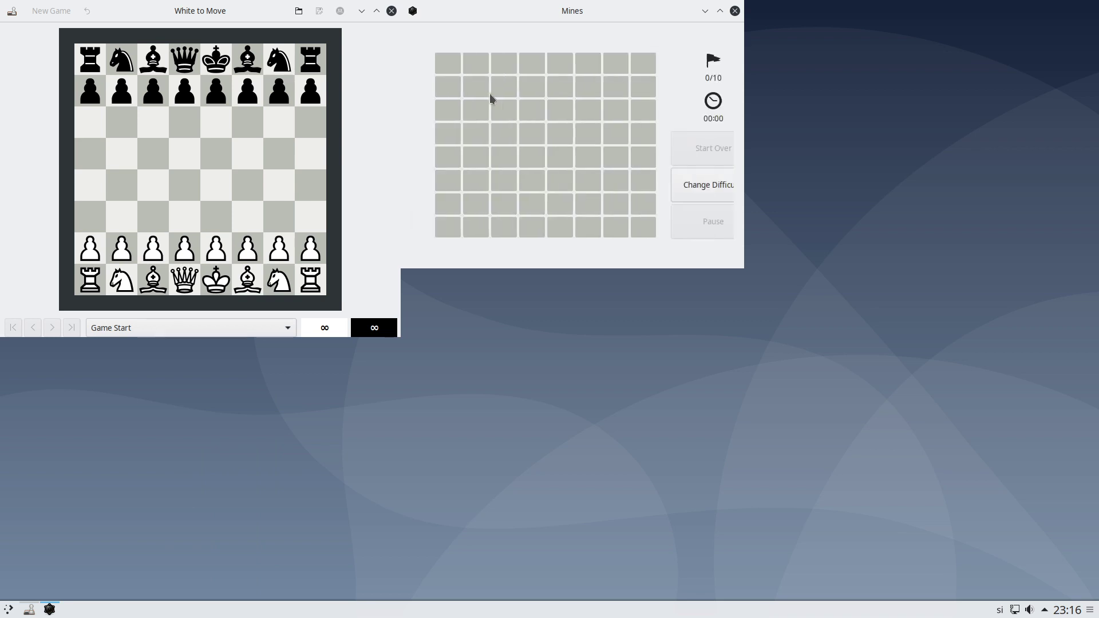
# Step: Reveal a cell near the field's centre, and flag the three cells above the 3-2-2 row and the one left of the 3
pyautogui.click(510, 160)
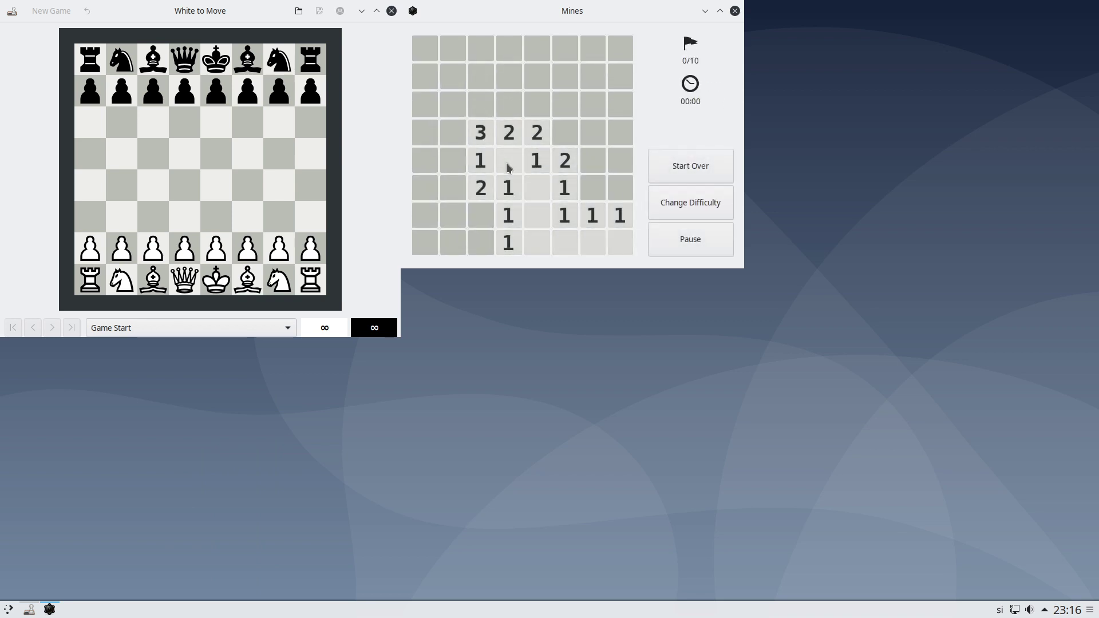
pyautogui.rightClick(489, 103)
pyautogui.rightClick(454, 136)
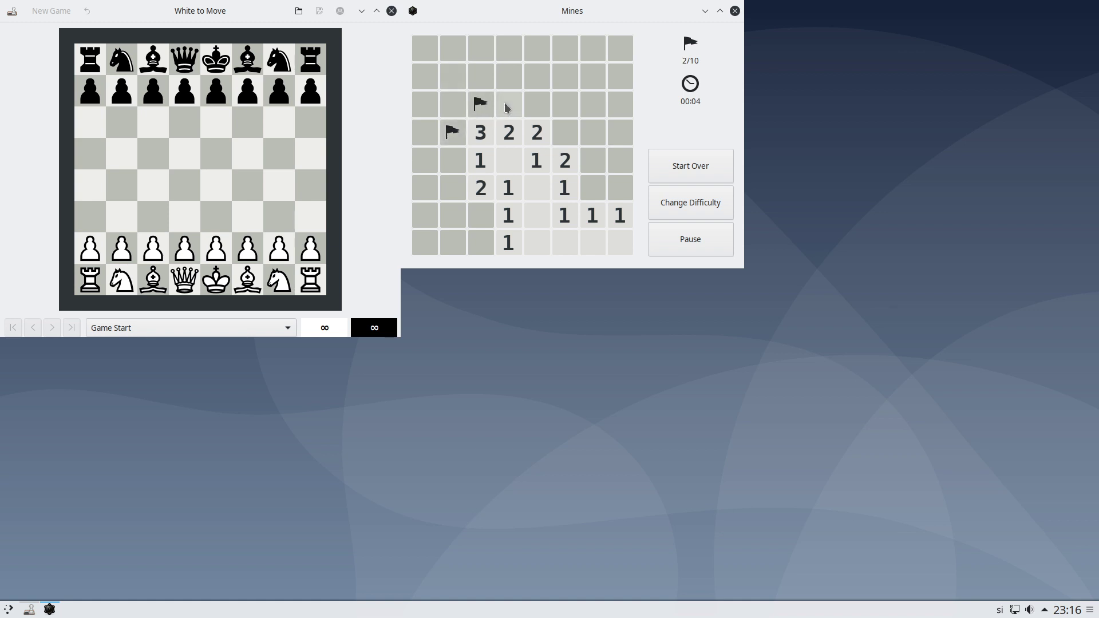
pyautogui.rightClick(507, 107)
pyautogui.rightClick(545, 106)
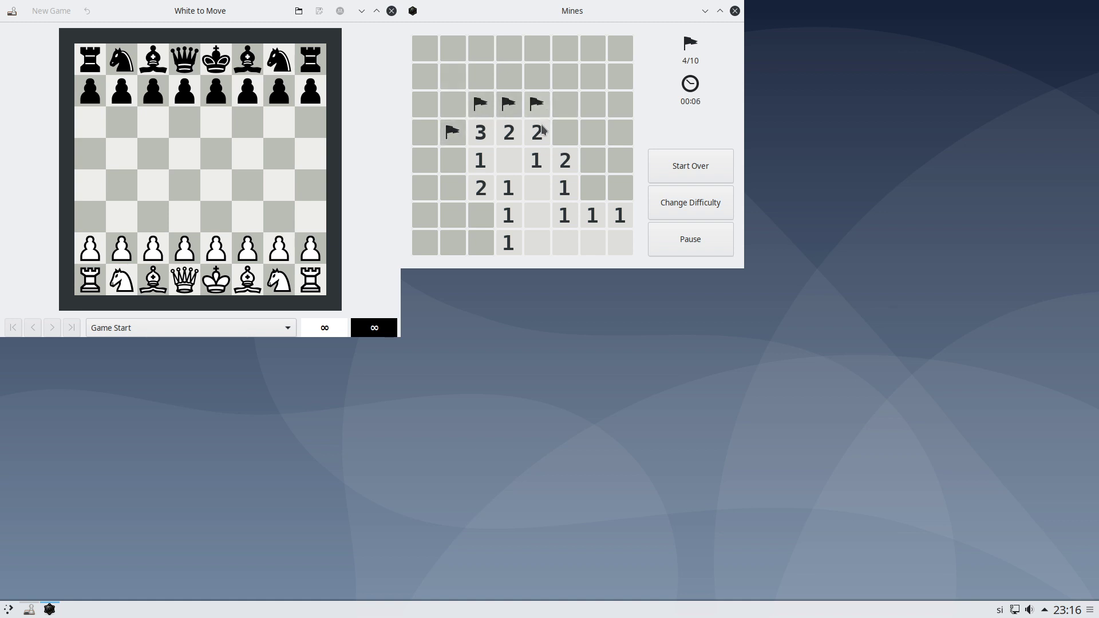
# Step: Reveal the cell up-left of the 3, flag the cell left of the 1 below it, and reveal the cell directly above the 3
pyautogui.click(452, 106)
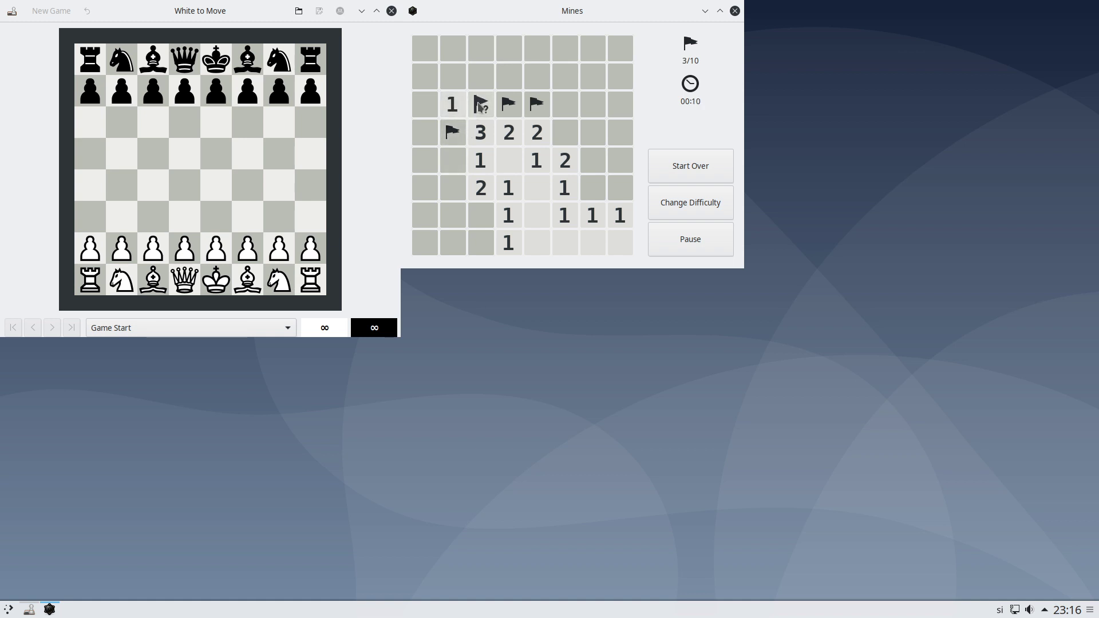
pyautogui.rightClick(456, 162)
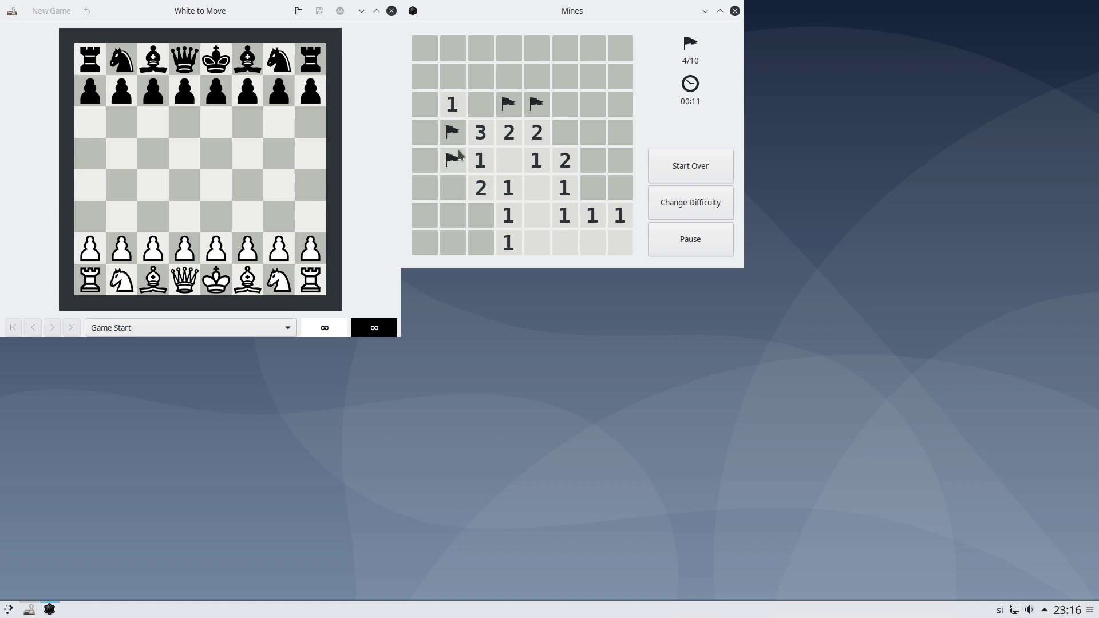
pyautogui.click(473, 108)
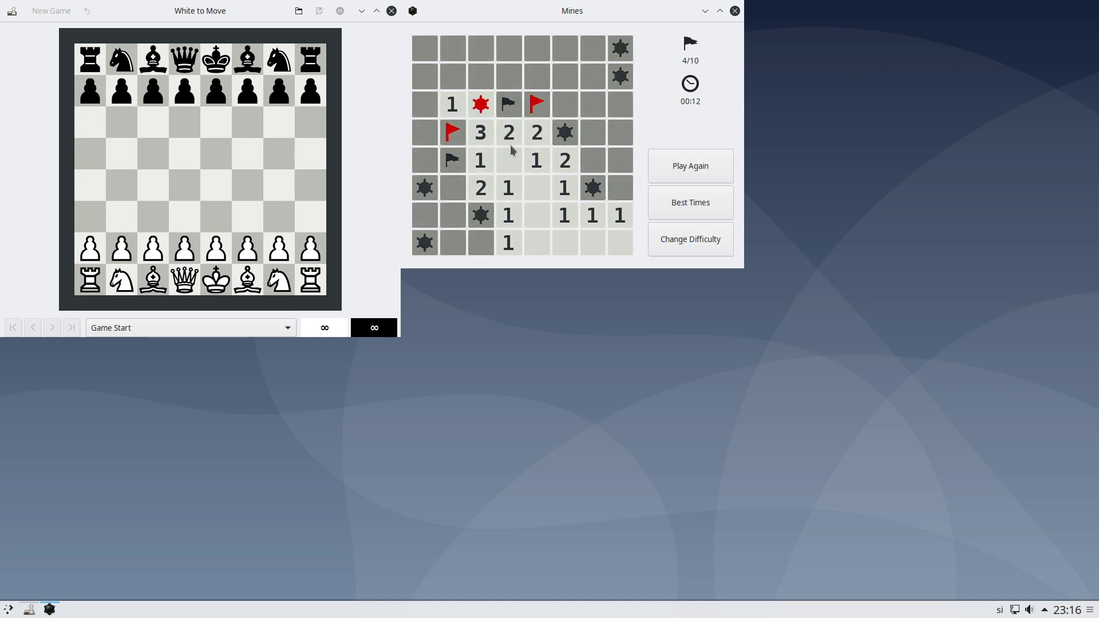
# Step: Start another Mines field and reveal its top-left, top-right and bottom-left corner cells
pyautogui.click(658, 168)
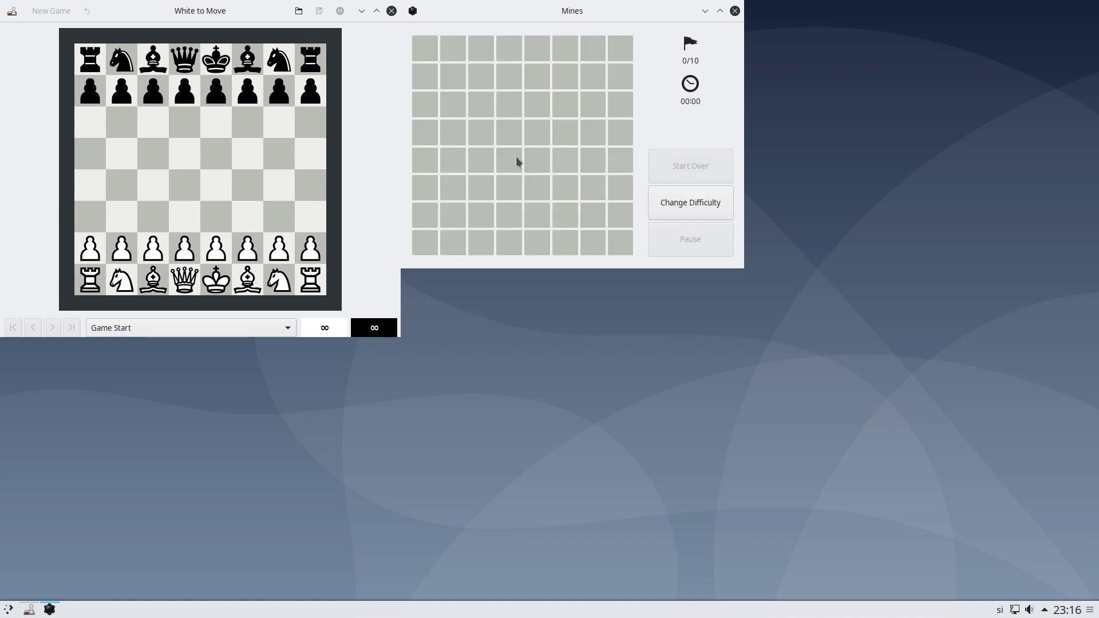
pyautogui.click(427, 50)
pyautogui.click(621, 46)
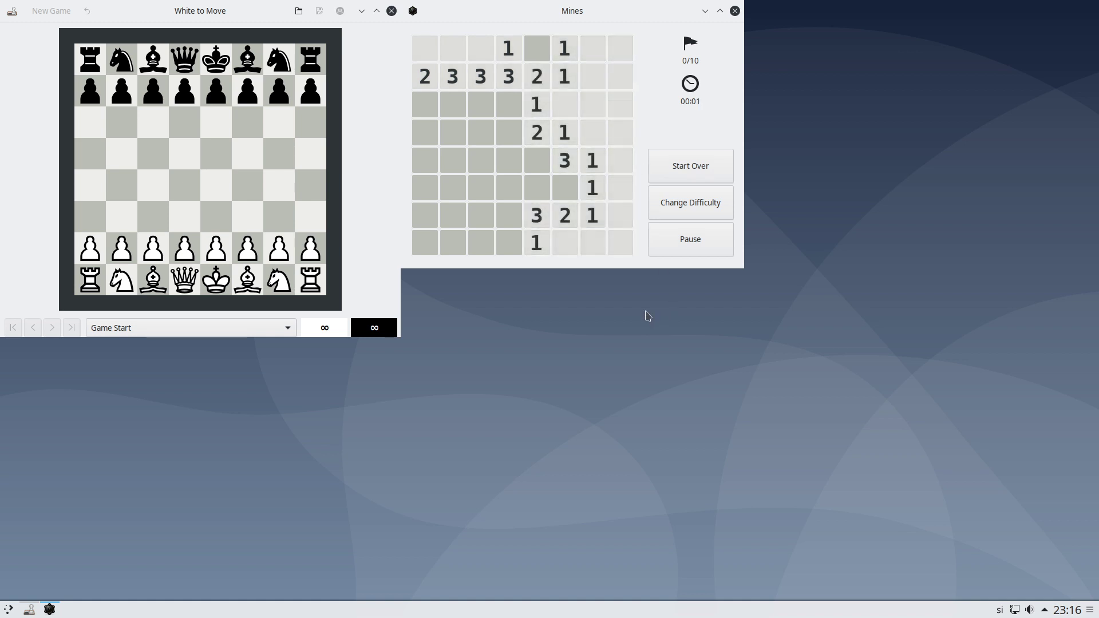
pyautogui.click(419, 230)
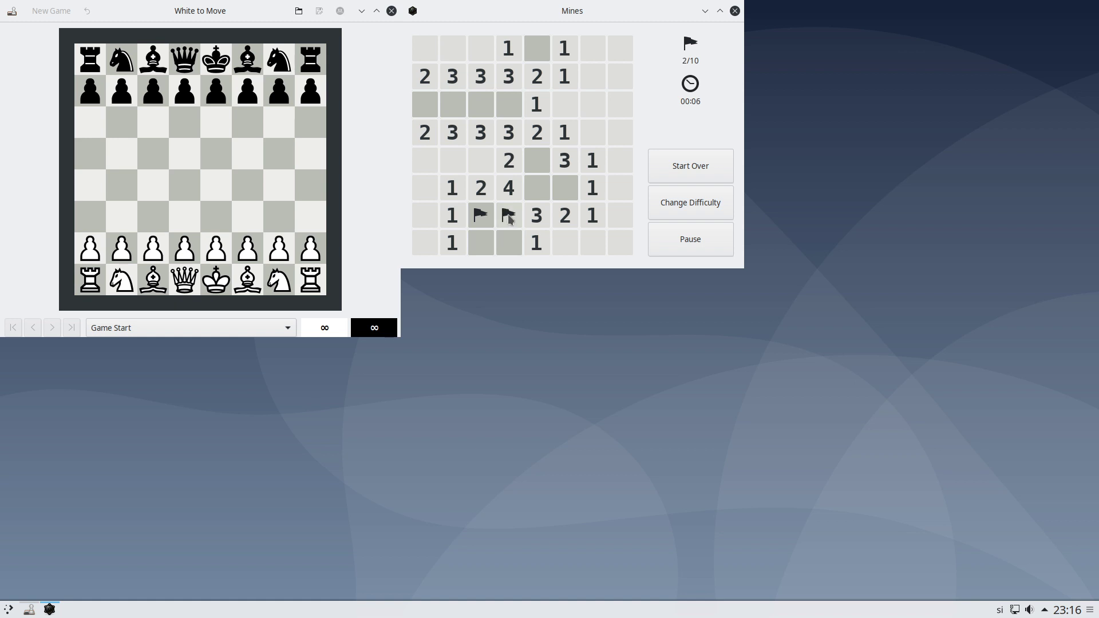
# Step: Flag the cells below the 2 and 4 and the fifth-column cells in rows five and six, and reveal the cell between the 3 and 2
pyautogui.rightClick(537, 187)
pyautogui.rightClick(537, 161)
pyautogui.click(573, 191)
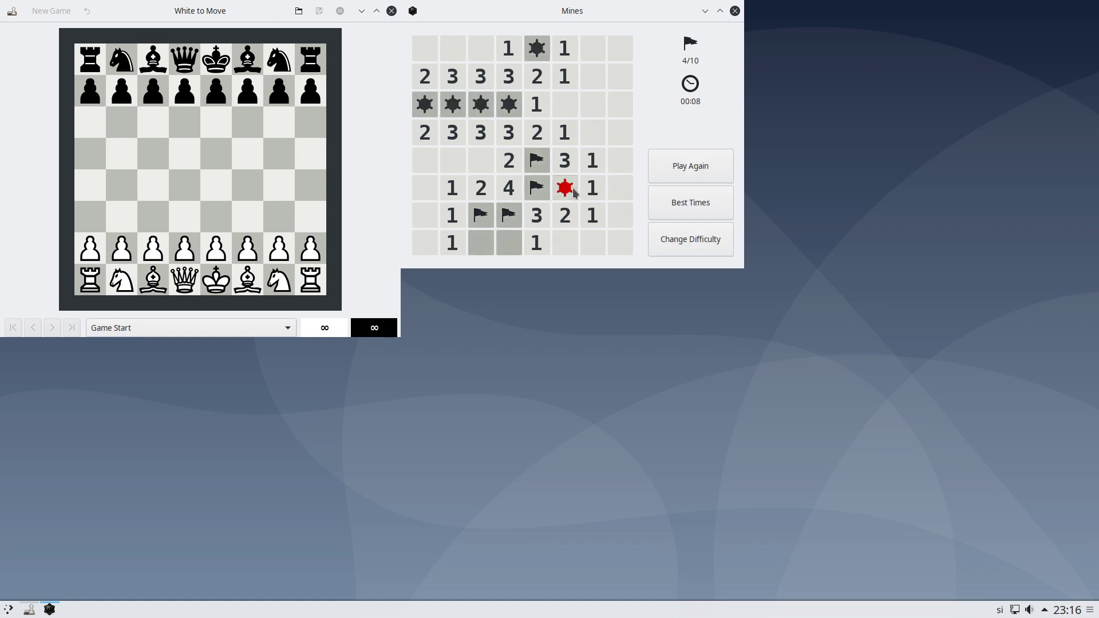
# Step: Move the Mines window near the desktop's centre while opening a new field from its four corner cells
pyautogui.click(669, 159)
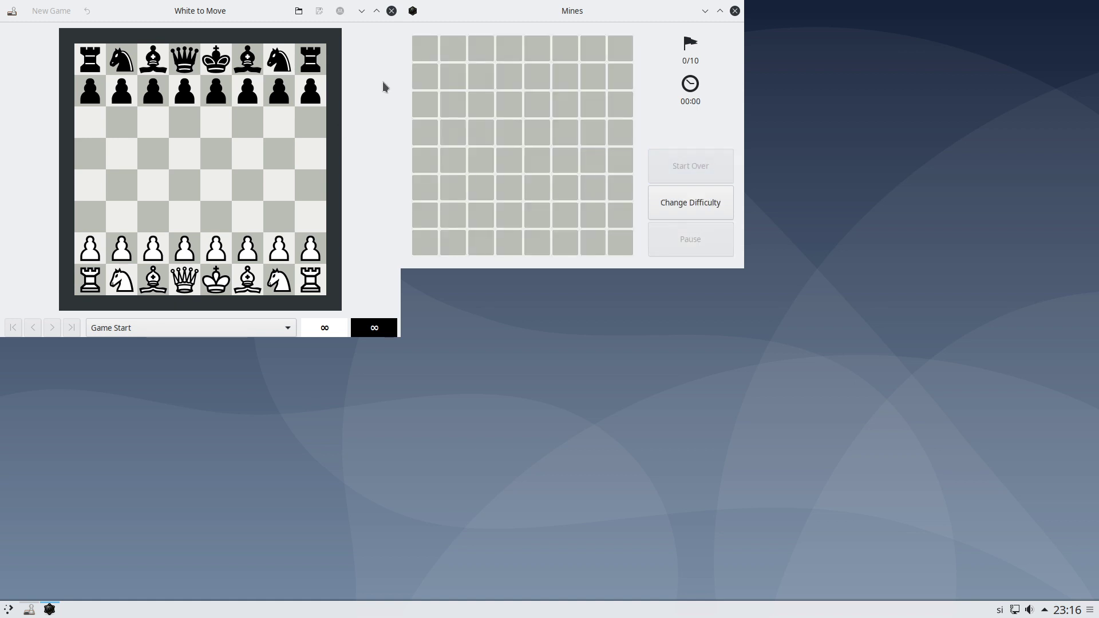
pyautogui.click(427, 46)
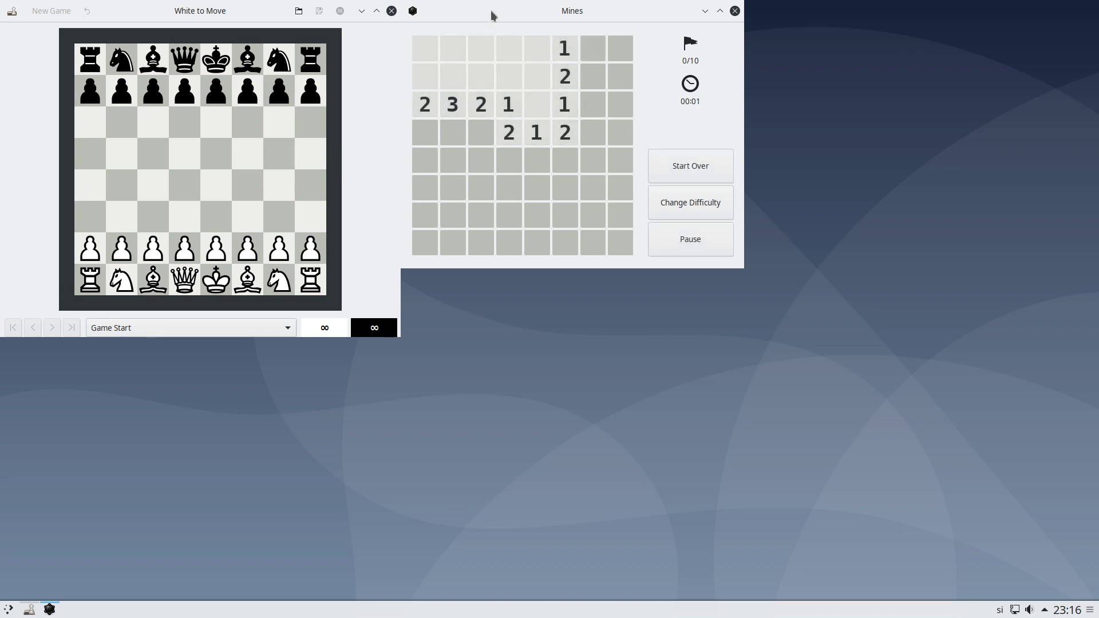
pyautogui.moveTo(490, 11); pyautogui.dragTo(641, 188)
pyautogui.click(761, 238)
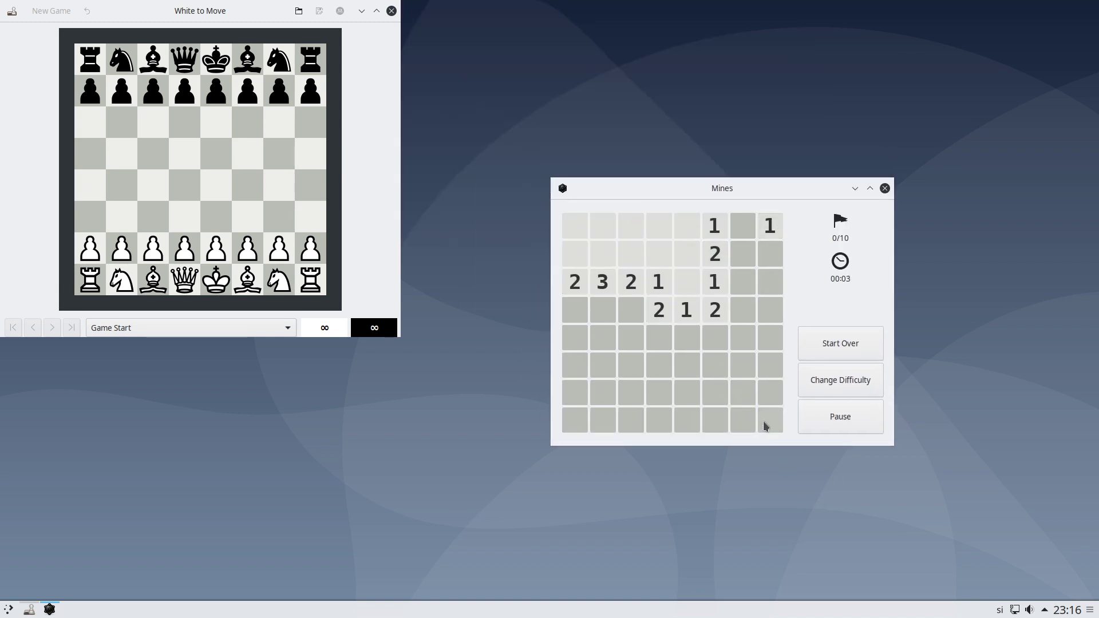
pyautogui.click(765, 427)
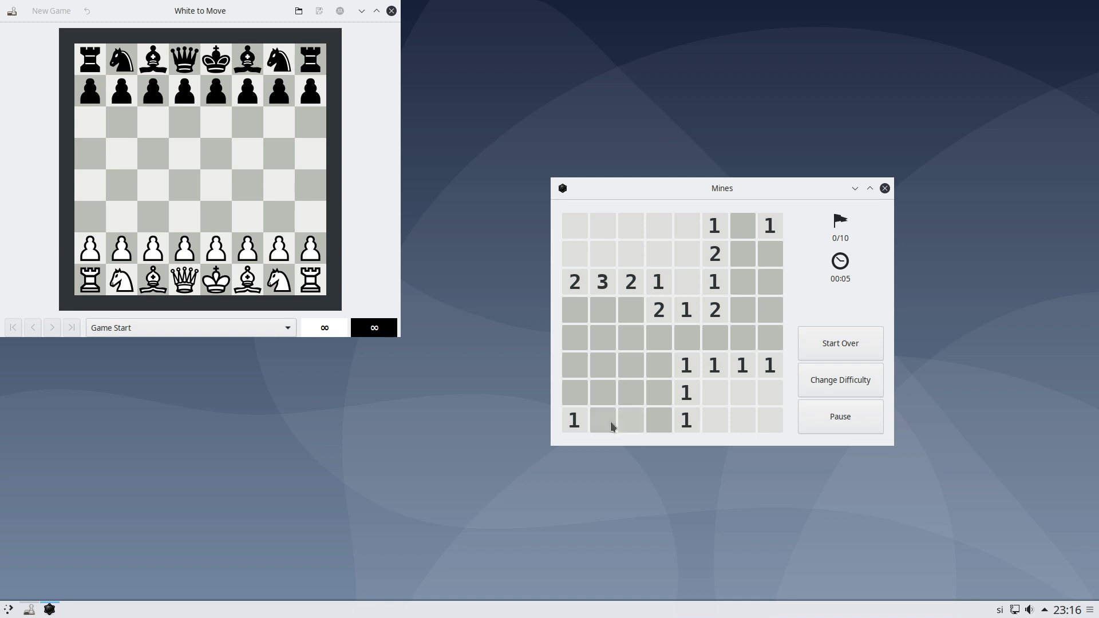
# Step: Flag the first and third cells of the seventh row, and reveal the second cells of the seventh and eighth rows
pyautogui.rightClick(586, 393)
pyautogui.click(599, 397)
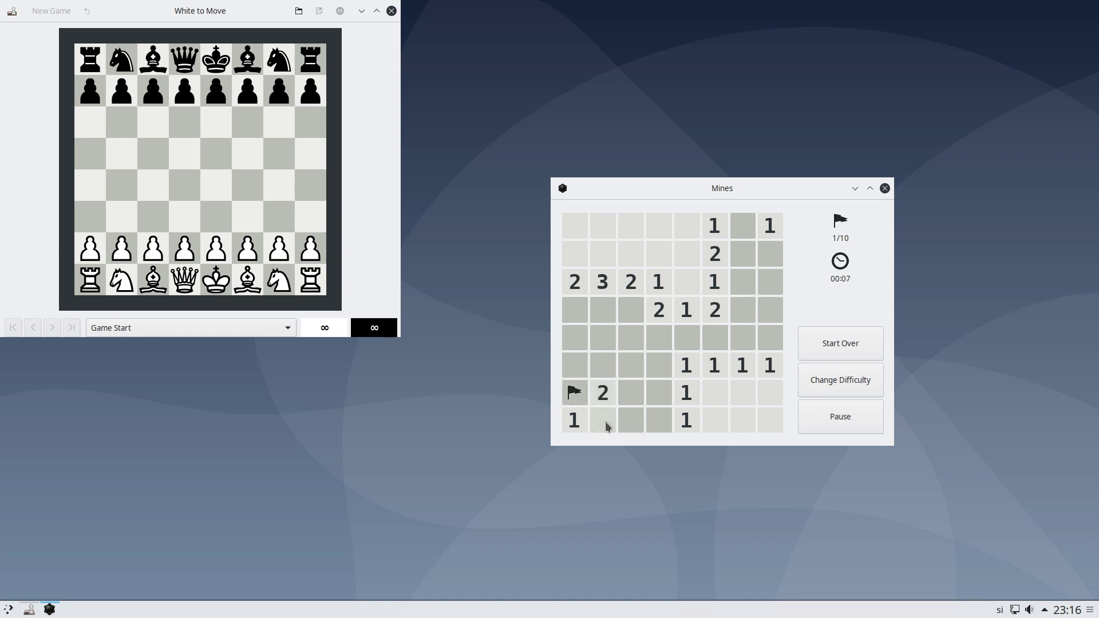
pyautogui.rightClick(607, 426)
pyautogui.rightClick(627, 399)
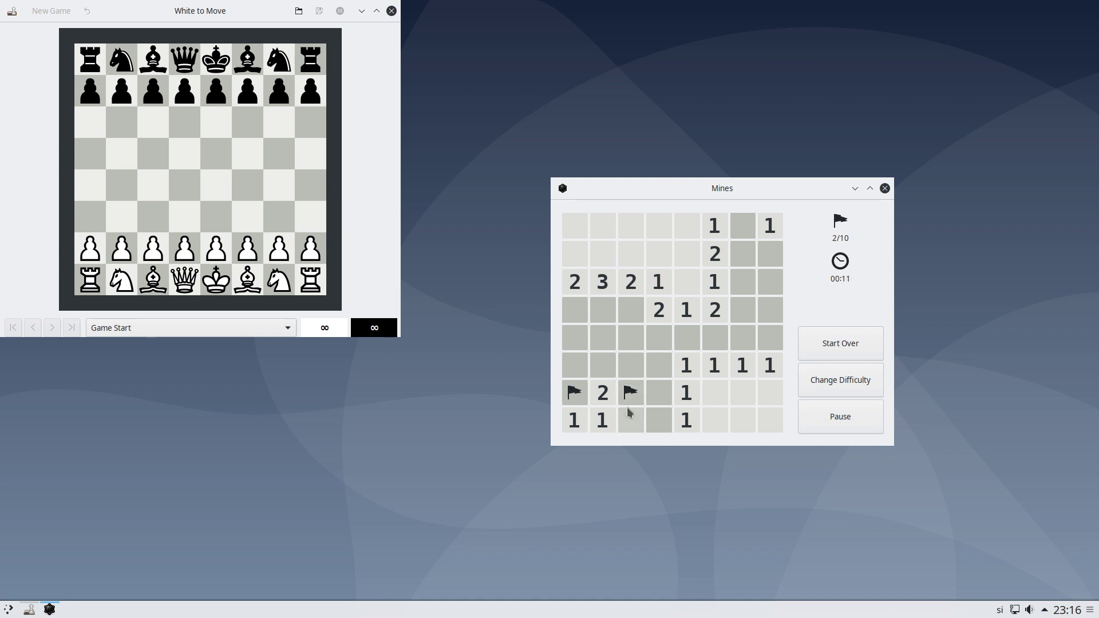
# Step: Reveal the first three cells of the sixth row
pyautogui.click(582, 369)
pyautogui.click(598, 366)
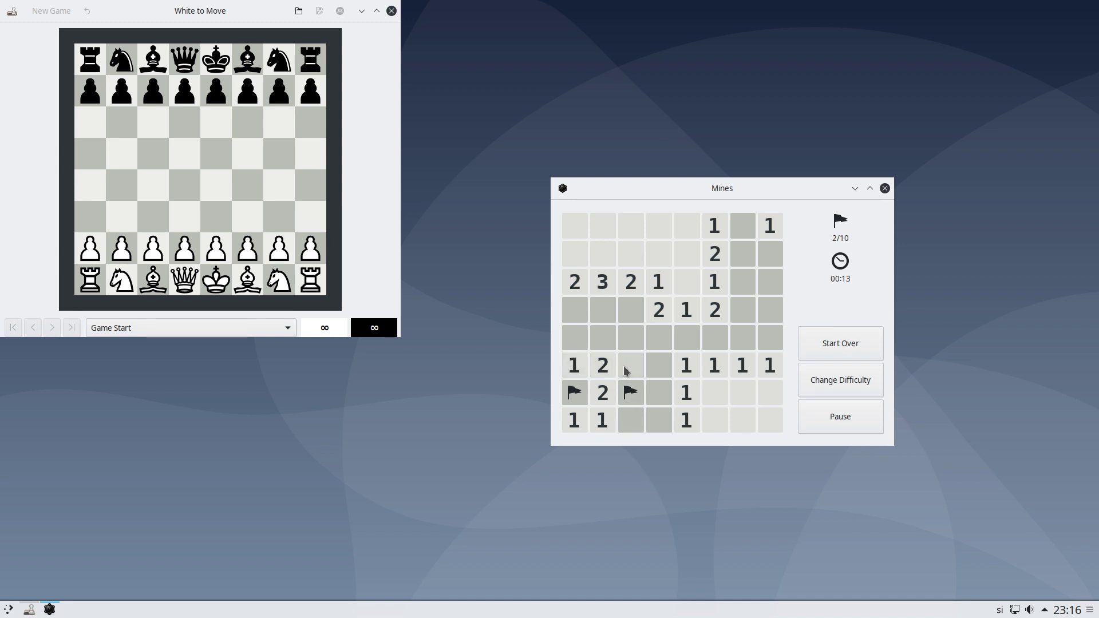
pyautogui.click(626, 367)
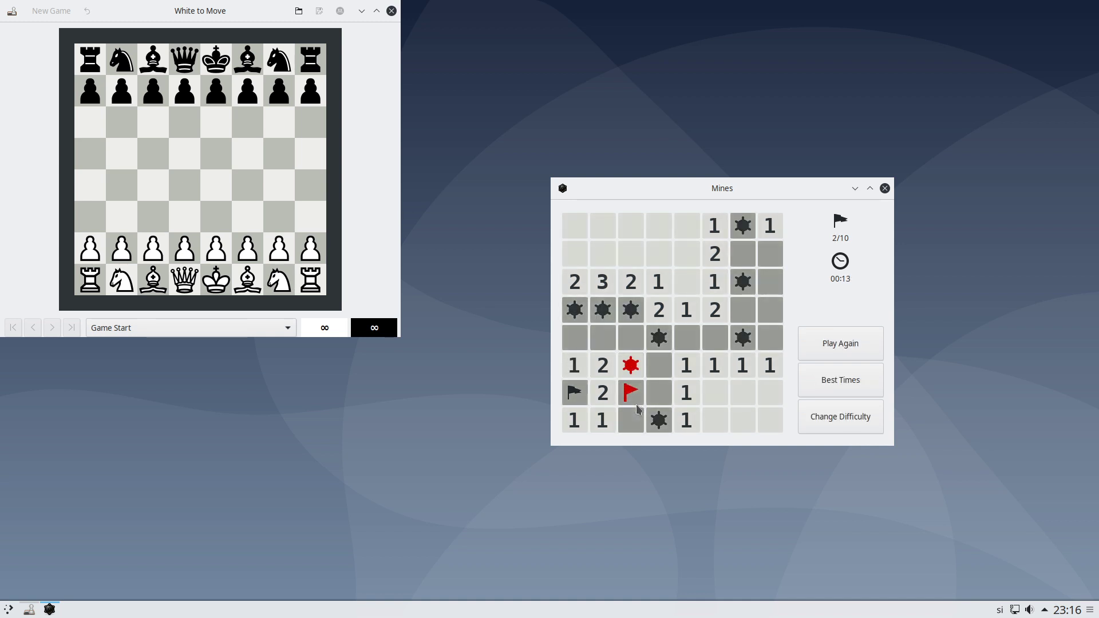
# Step: Start another field and reveal the first cells of rows two, seven and eight, and the last cells of rows eight and seven
pyautogui.click(846, 342)
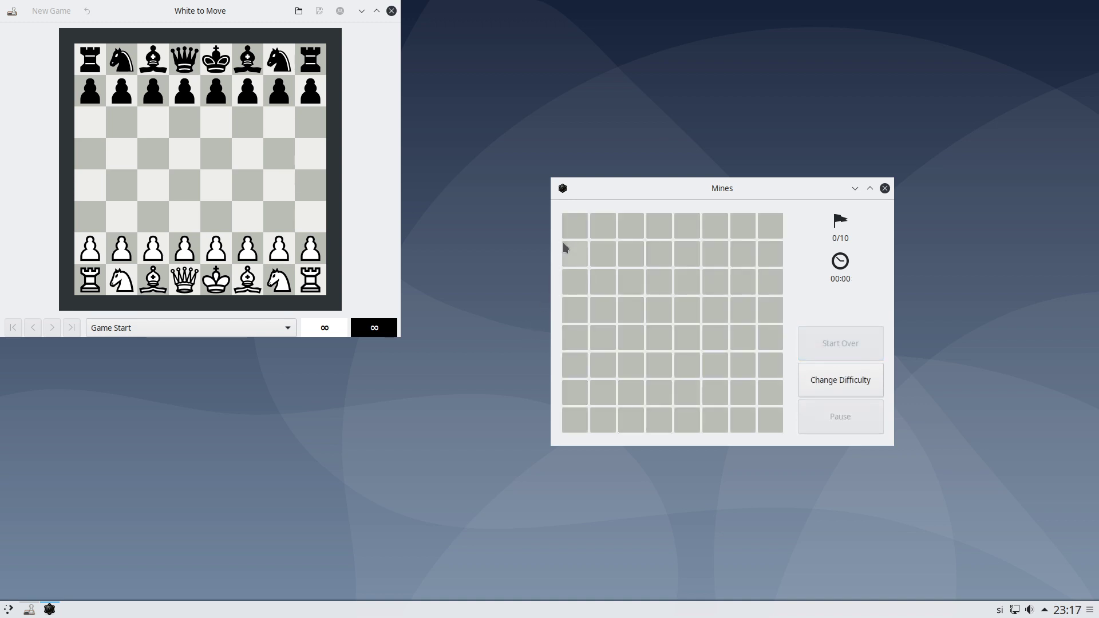
pyautogui.click(564, 247)
pyautogui.click(578, 401)
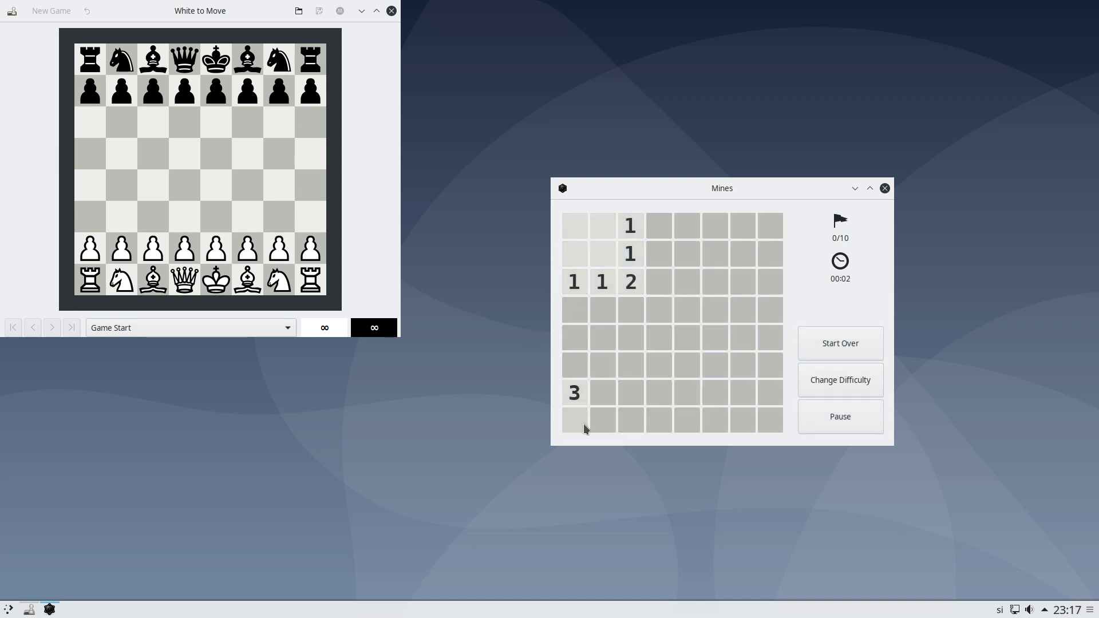
pyautogui.click(584, 427)
pyautogui.click(766, 420)
pyautogui.click(767, 394)
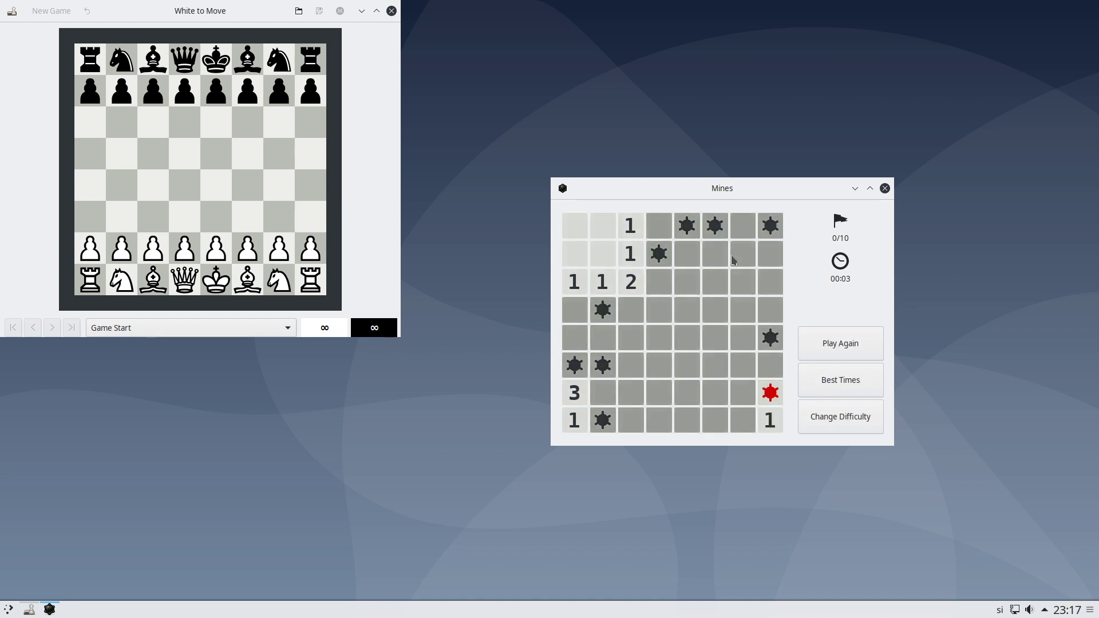
# Step: Start another field and reveal the seventh cell of the second row and both bottom corner cells
pyautogui.click(826, 341)
pyautogui.click(750, 251)
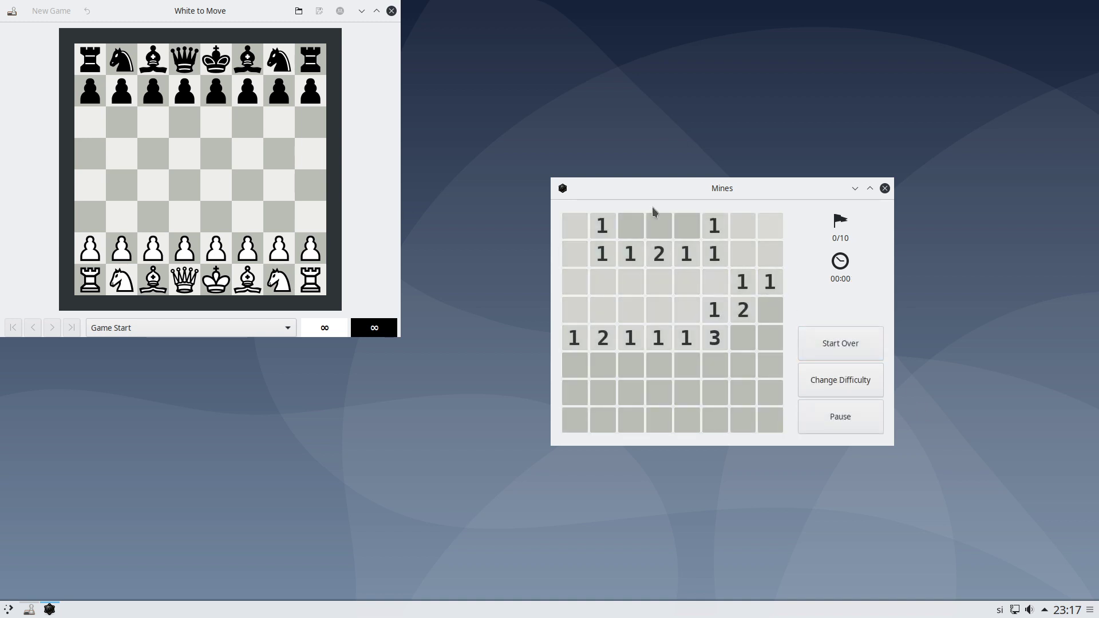
pyautogui.click(574, 426)
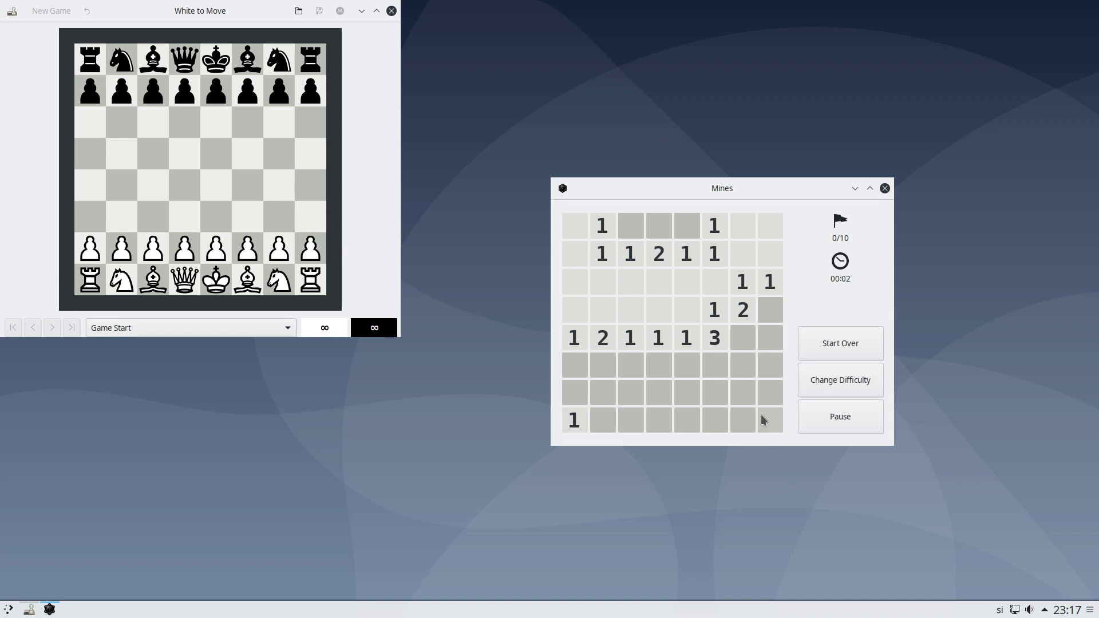
pyautogui.click(765, 420)
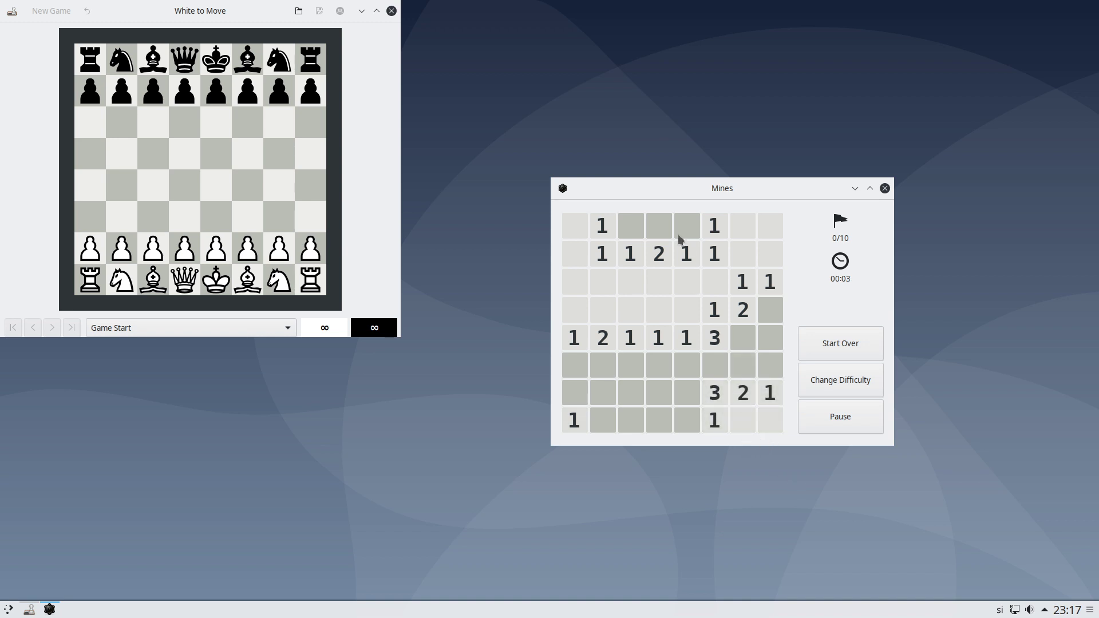
# Step: Flag the outer two of the three hidden cells in the top row, and reveal the middle one
pyautogui.rightClick(638, 230)
pyautogui.rightClick(688, 225)
pyautogui.click(666, 227)
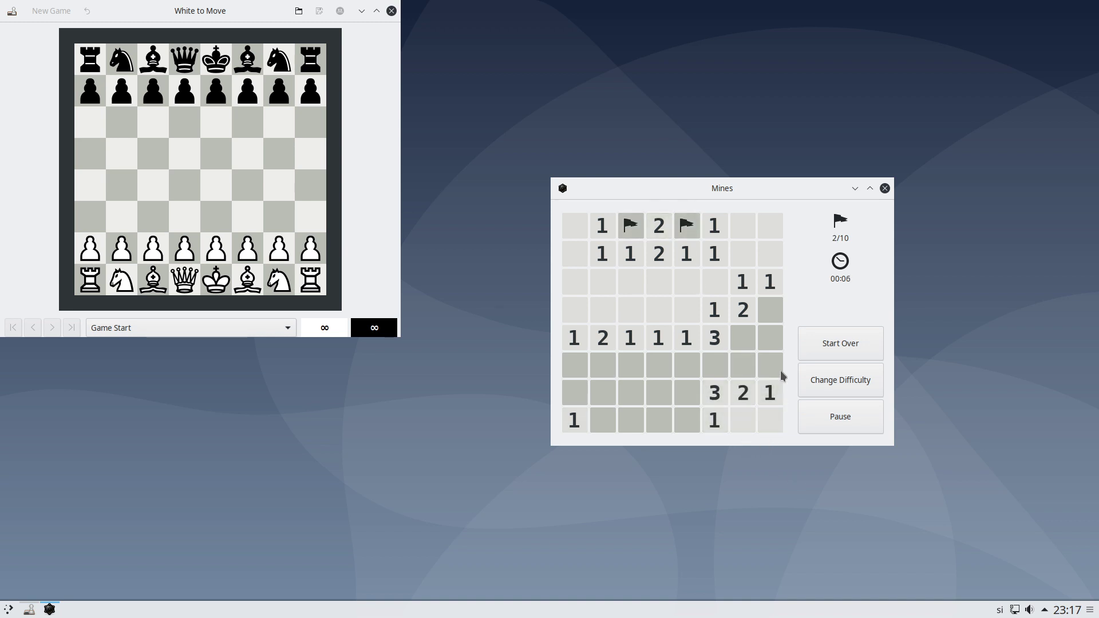
# Step: Flag the last cell of row four and the seventh cells of rows five and six, and reveal the last cells of rows five and six
pyautogui.rightClick(770, 312)
pyautogui.rightClick(753, 336)
pyautogui.click(770, 338)
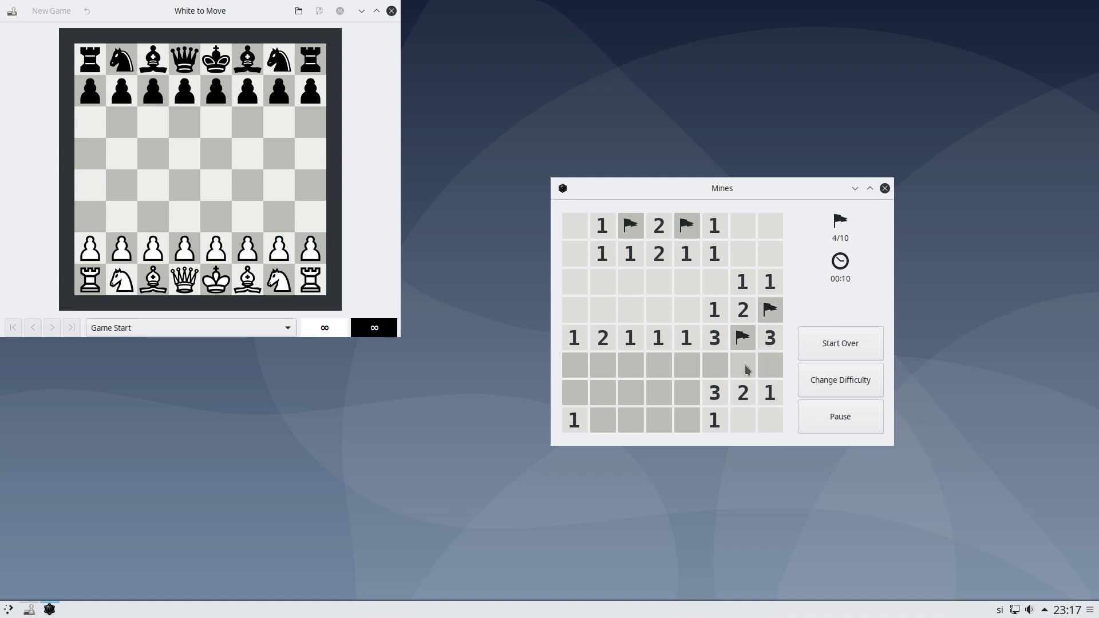
pyautogui.click(768, 366)
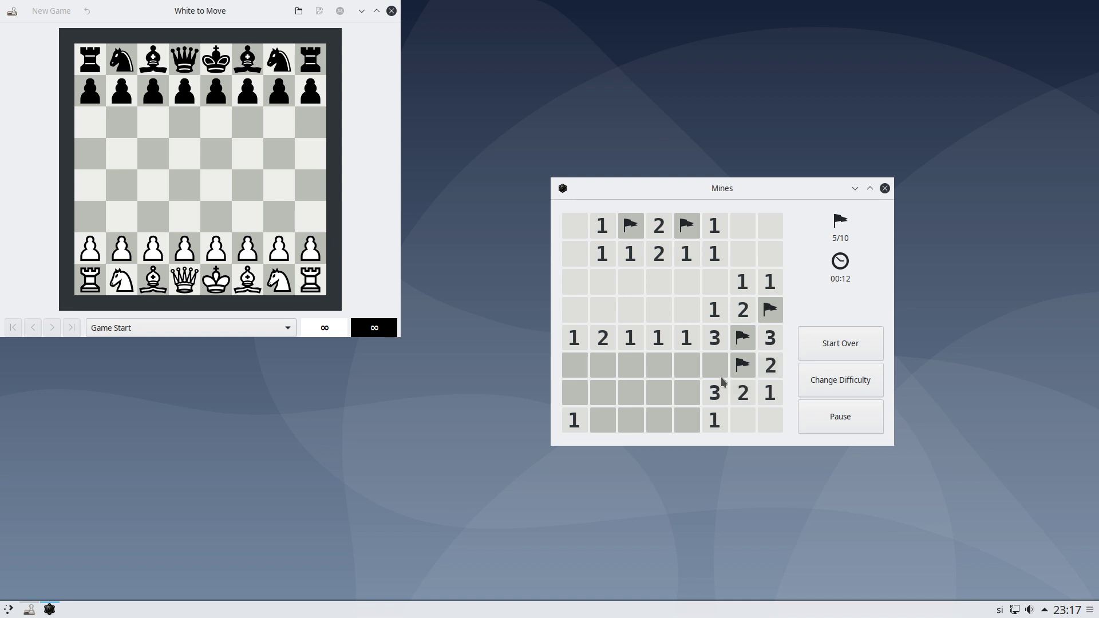
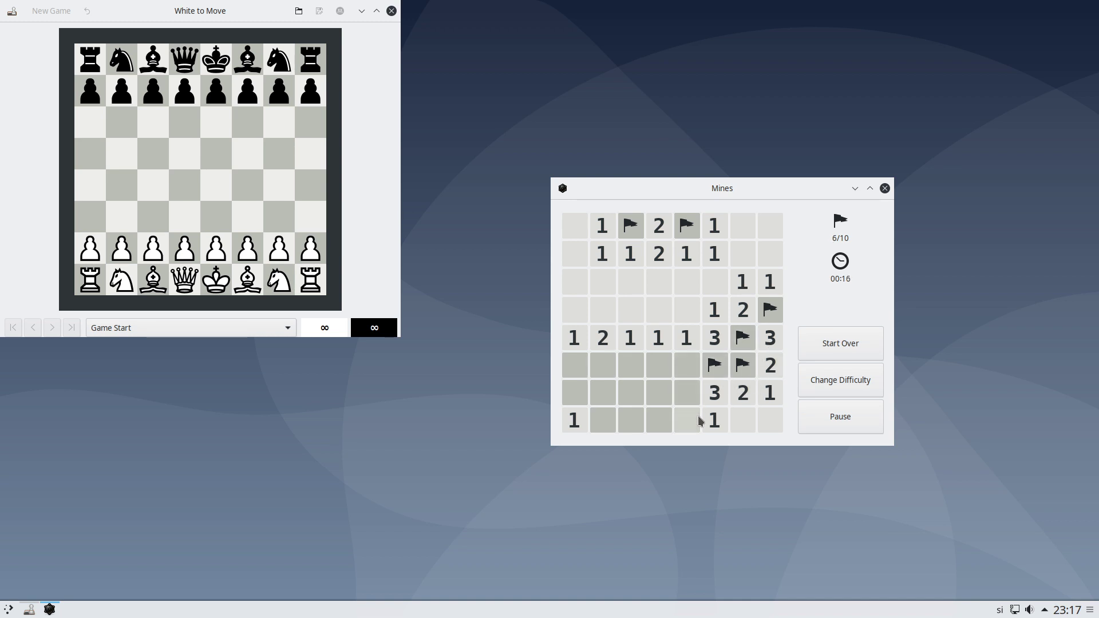
# Step: Flag the sixth cell of row six and the fifth of row seven, and reveal the fifth cells of rows six and eight
pyautogui.rightClick(711, 371)
pyautogui.rightClick(709, 366)
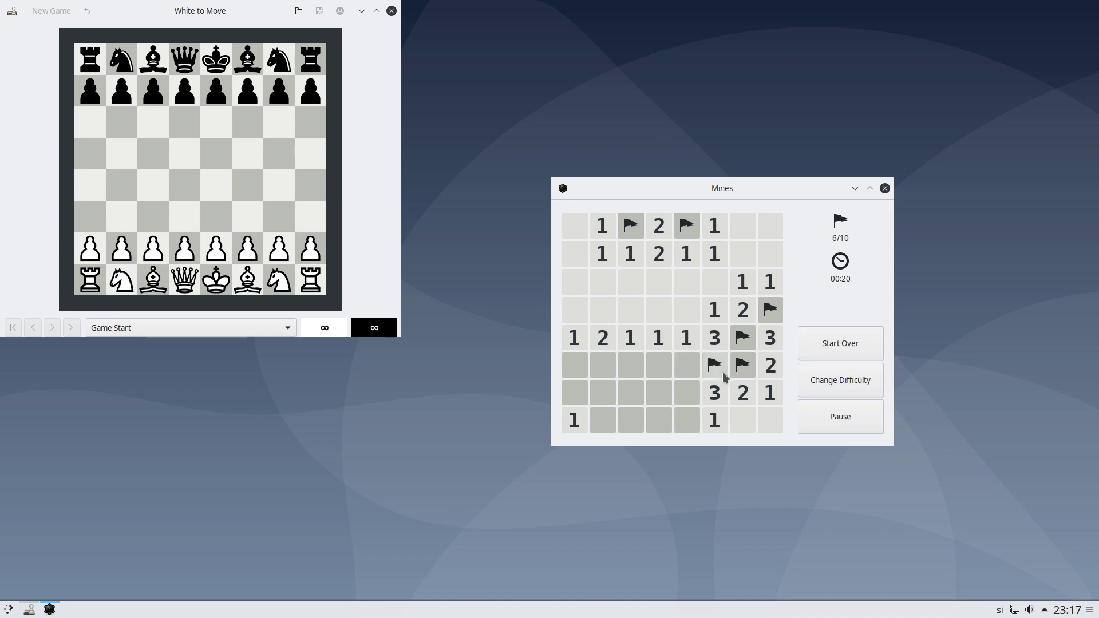
pyautogui.click(691, 375)
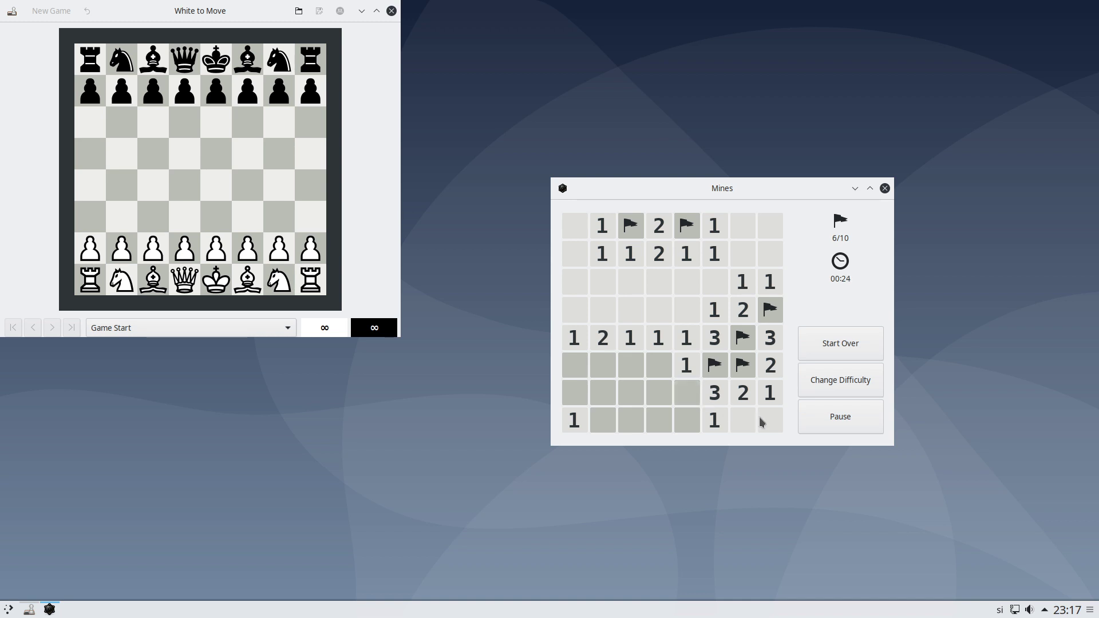
pyautogui.click(692, 430)
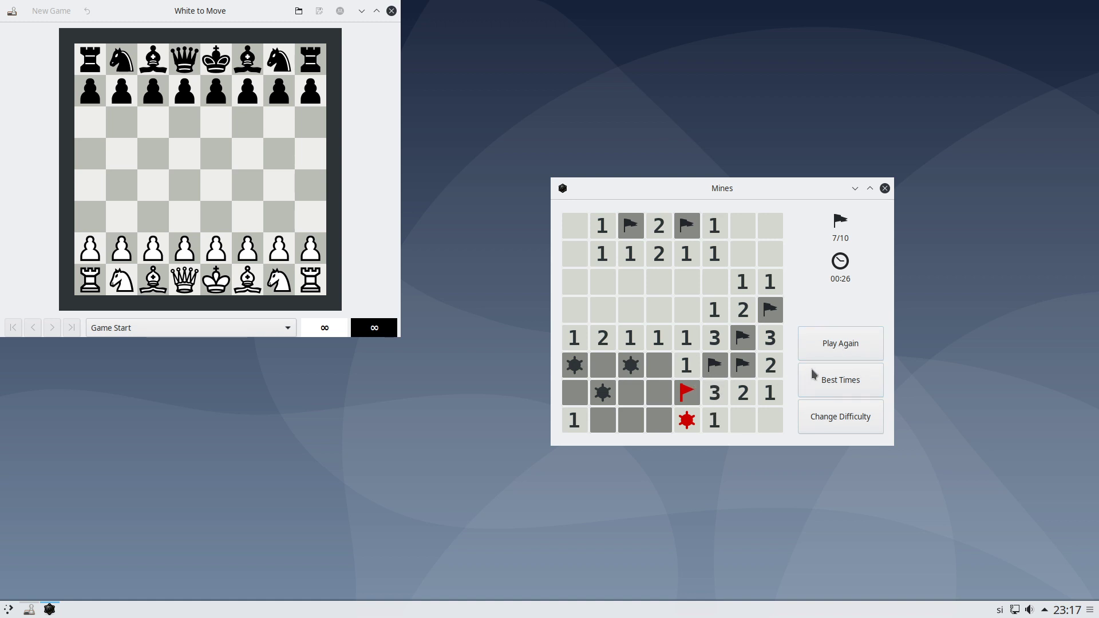
# Step: Start another field and reveal the fourth cell of the fourth row and both right-hand corner cells
pyautogui.click(829, 356)
pyautogui.click(666, 321)
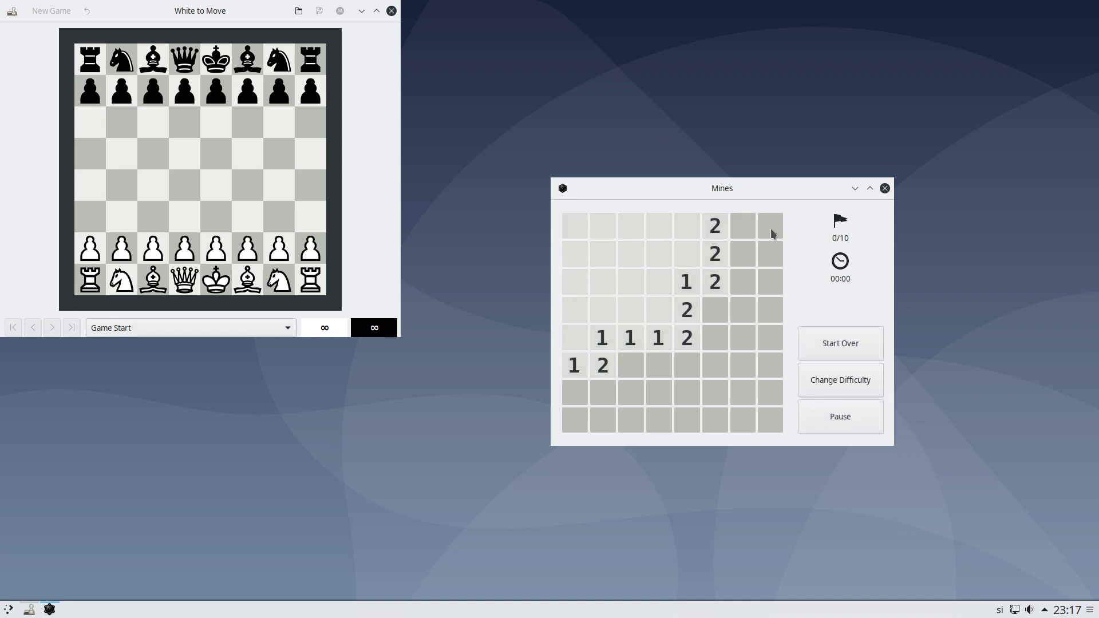
pyautogui.click(782, 427)
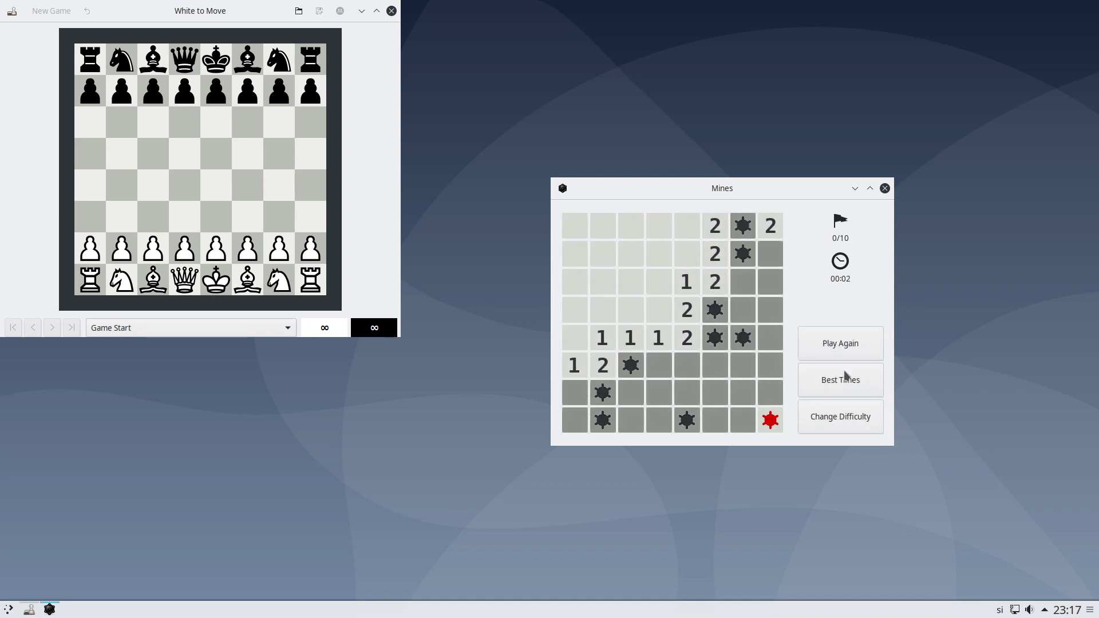
# Step: Start another field and reveal the bottom-left, top-right and top-left corners, plus the fourth cell of the second row
pyautogui.click(838, 354)
pyautogui.click(584, 413)
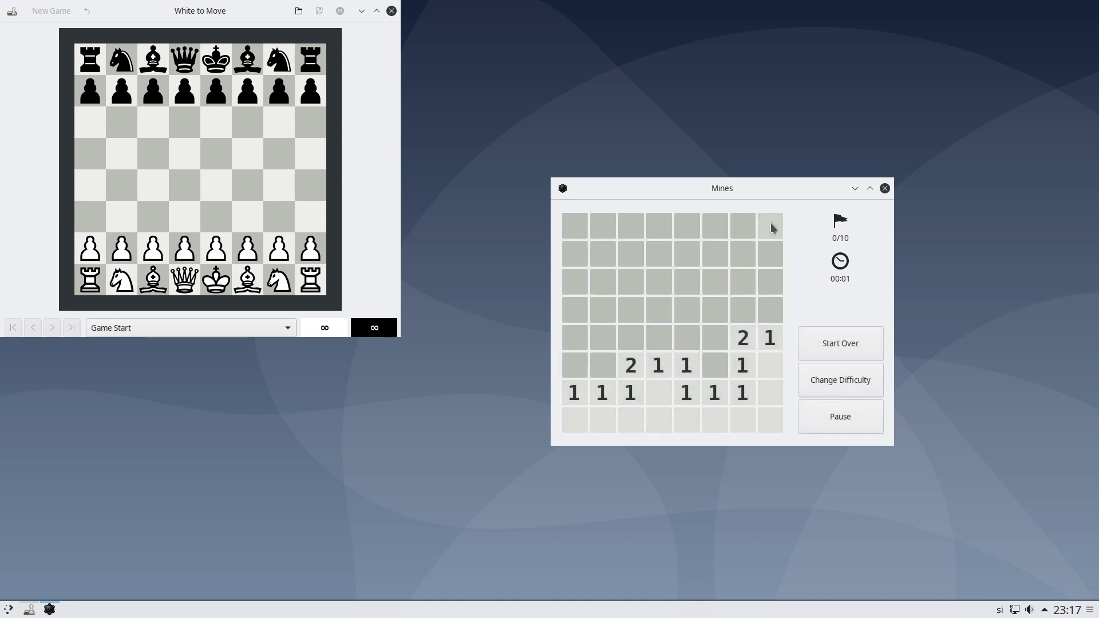
pyautogui.click(575, 228)
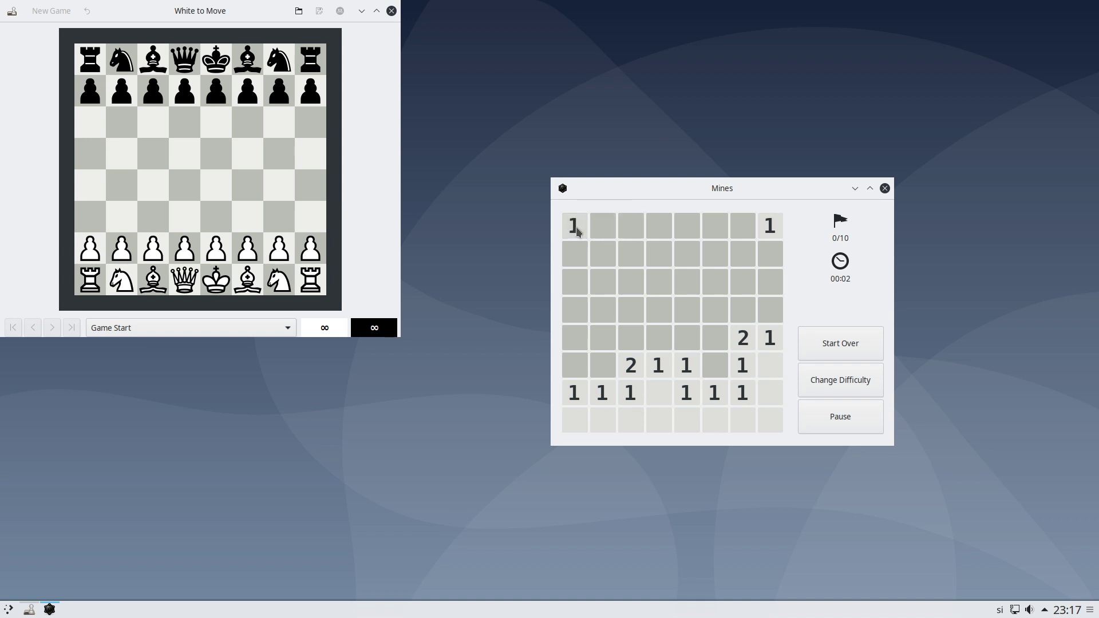
pyautogui.click(655, 259)
# Step: Start another field and reveal the third cell of the top row and the top-right, bottom-right and bottom-left corners
pyautogui.click(844, 343)
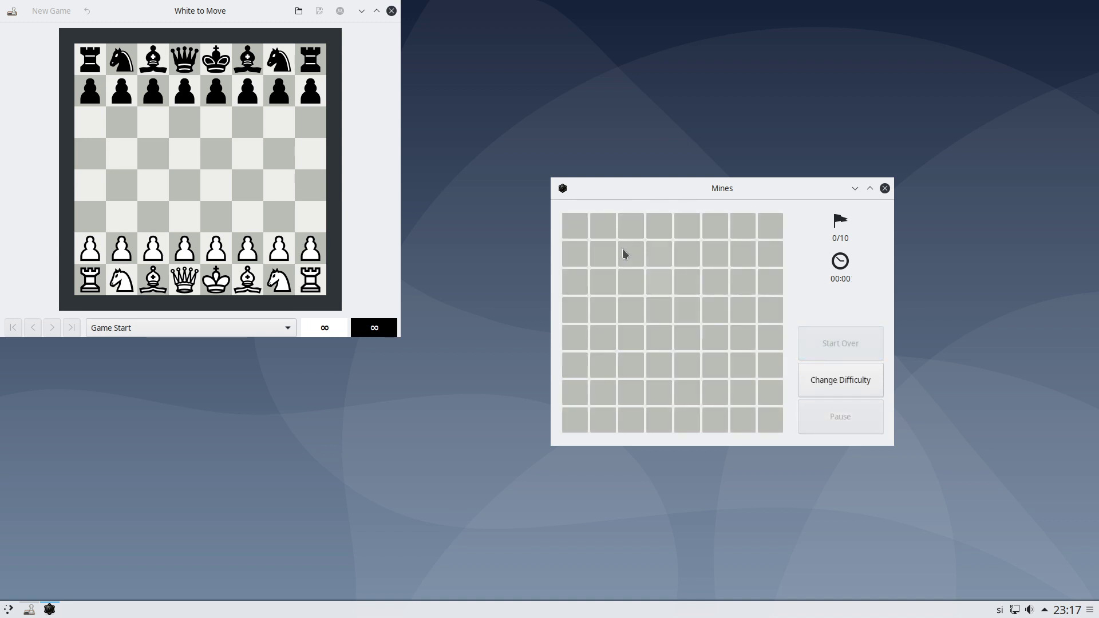
pyautogui.click(630, 227)
pyautogui.click(767, 223)
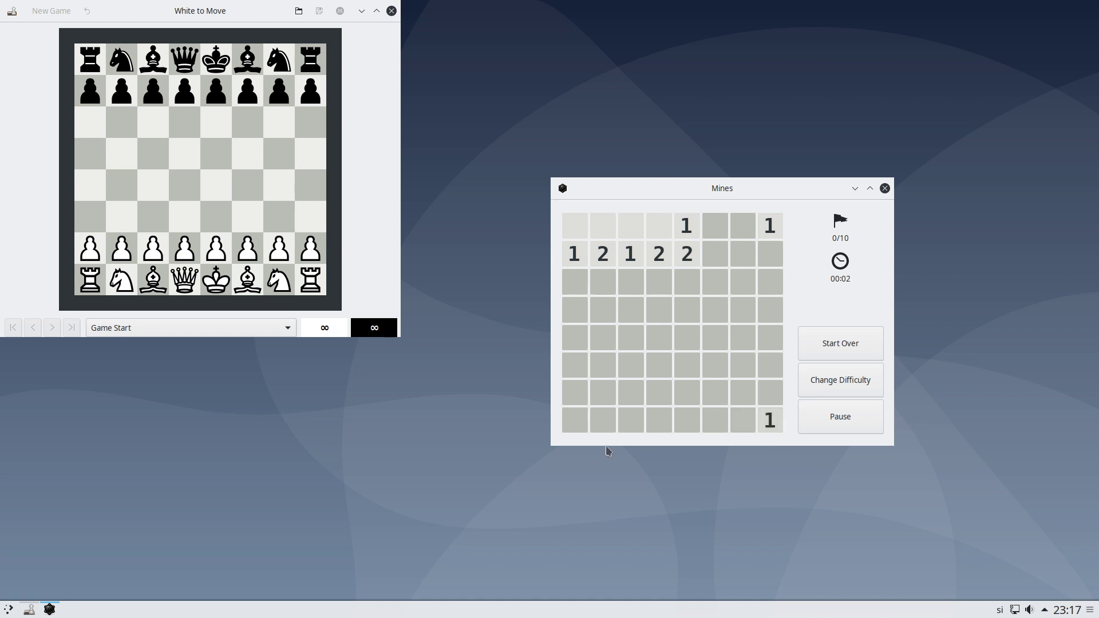
pyautogui.click(570, 420)
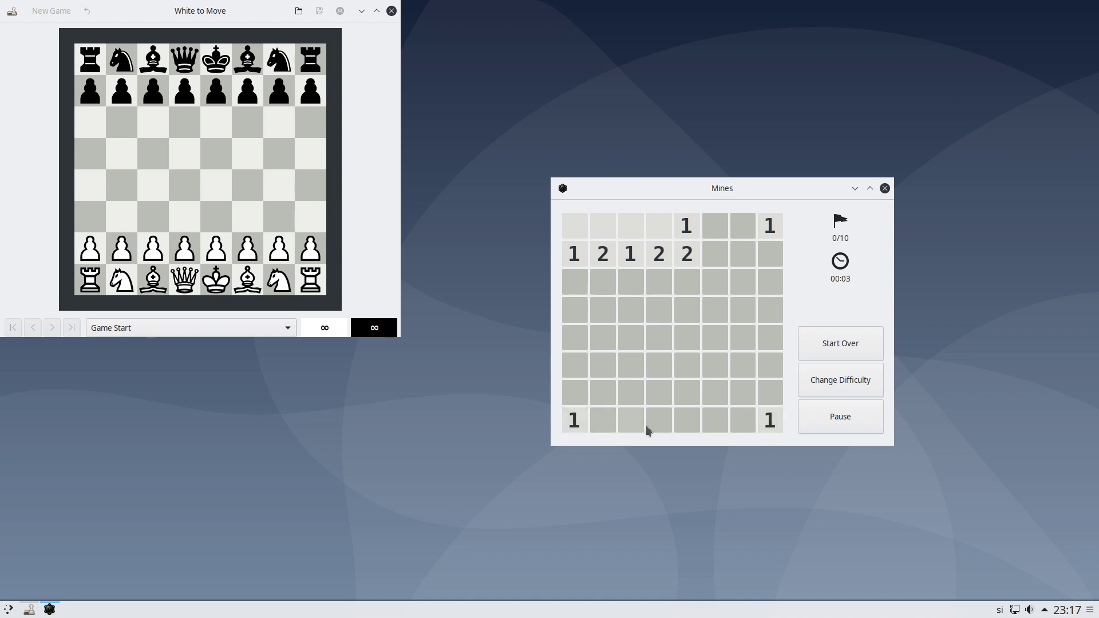
# Step: Reveal the fourth and fifth cells of row seven, and start another field
pyautogui.click(670, 388)
pyautogui.click(681, 390)
pyautogui.click(824, 343)
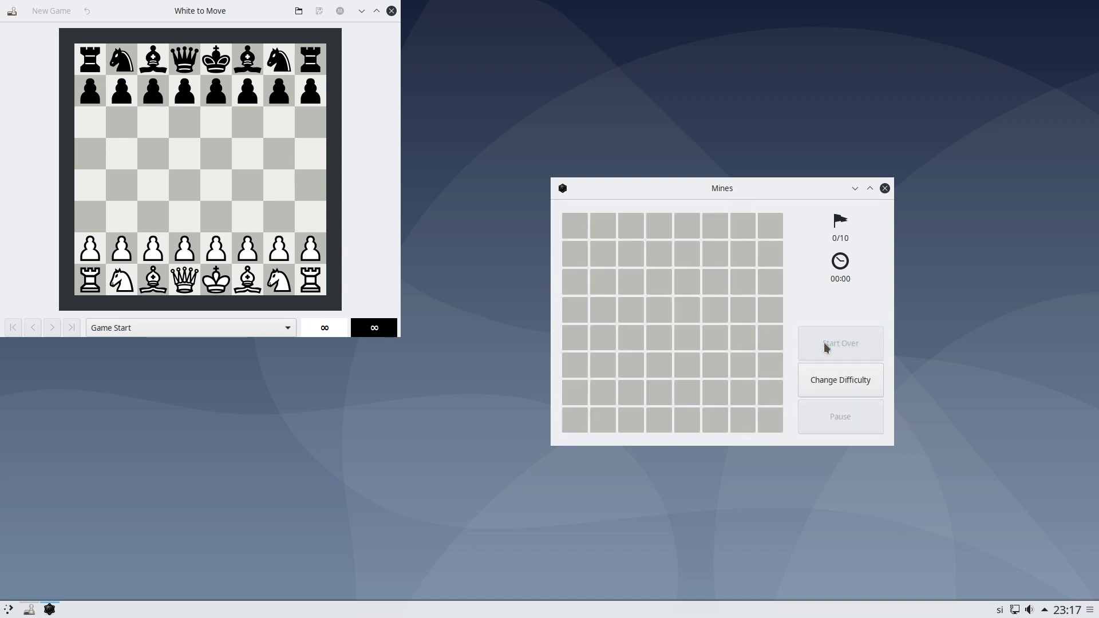
# Step: Reveal the third cell of row four and the bottom-right, top-right and top-left corner cells
pyautogui.click(628, 310)
pyautogui.click(767, 429)
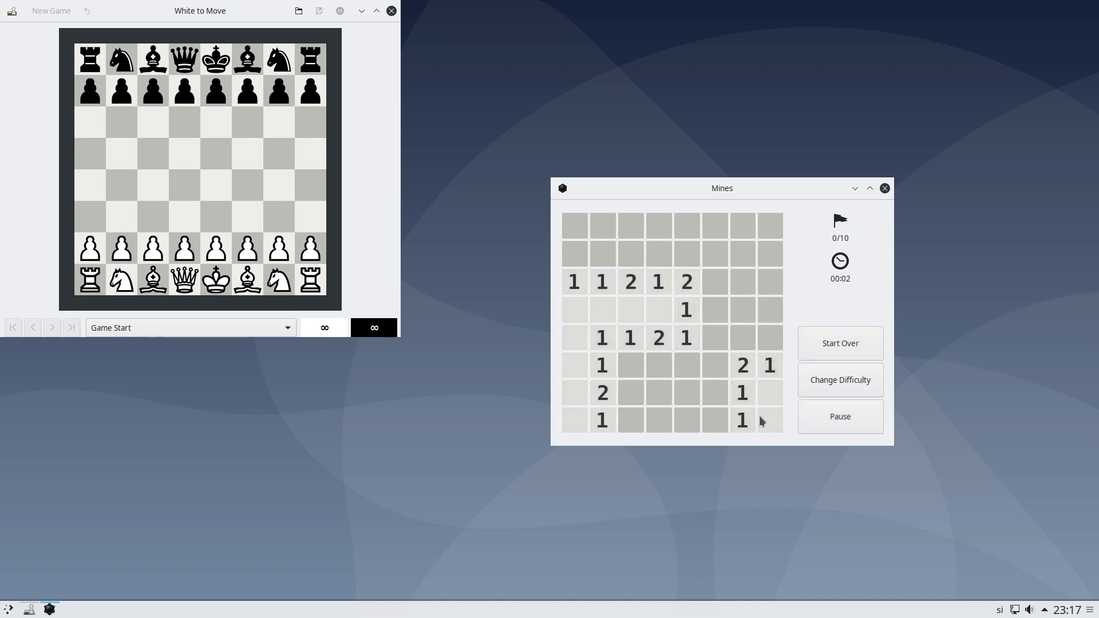
pyautogui.click(756, 237)
pyautogui.click(576, 236)
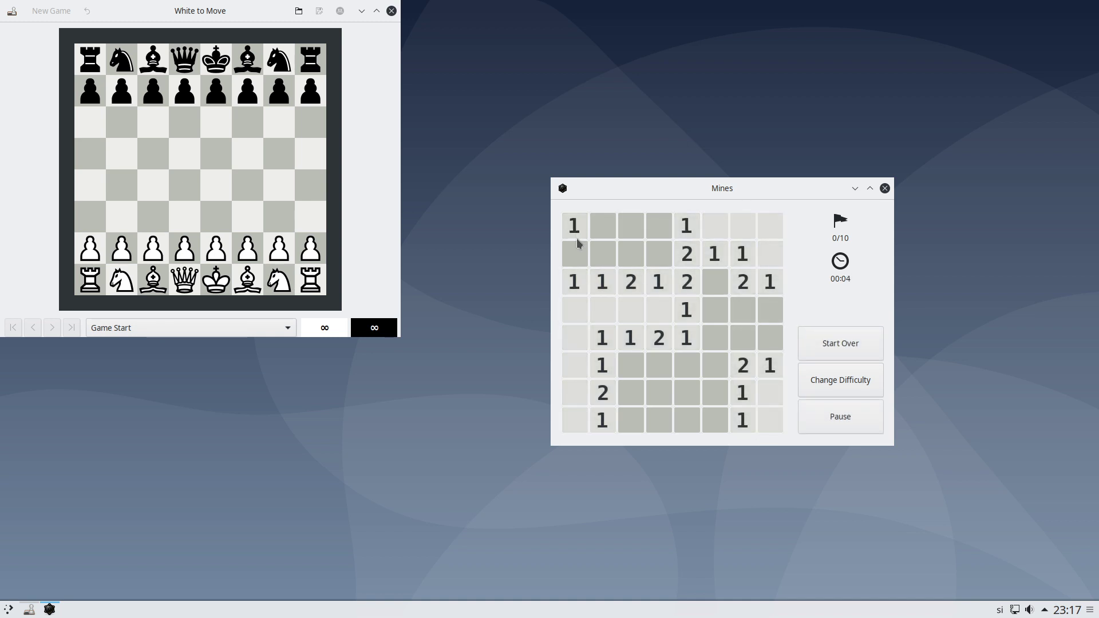
# Step: In row two, reveal the third and first cells and flag the fourth and second cells as mines
pyautogui.click(628, 261)
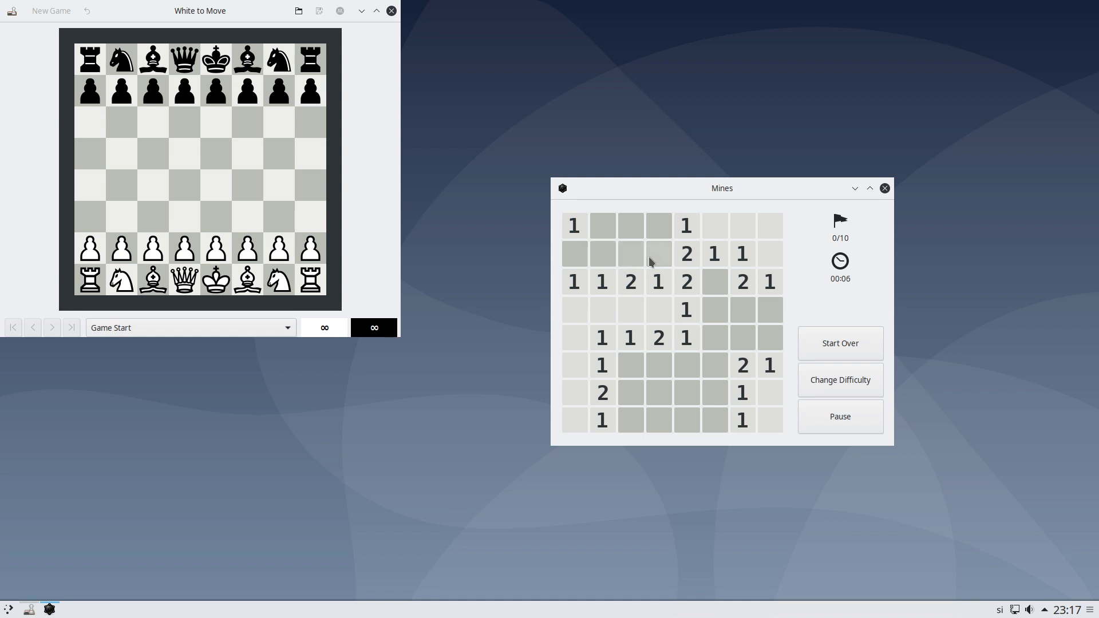
pyautogui.rightClick(658, 254)
pyautogui.rightClick(603, 254)
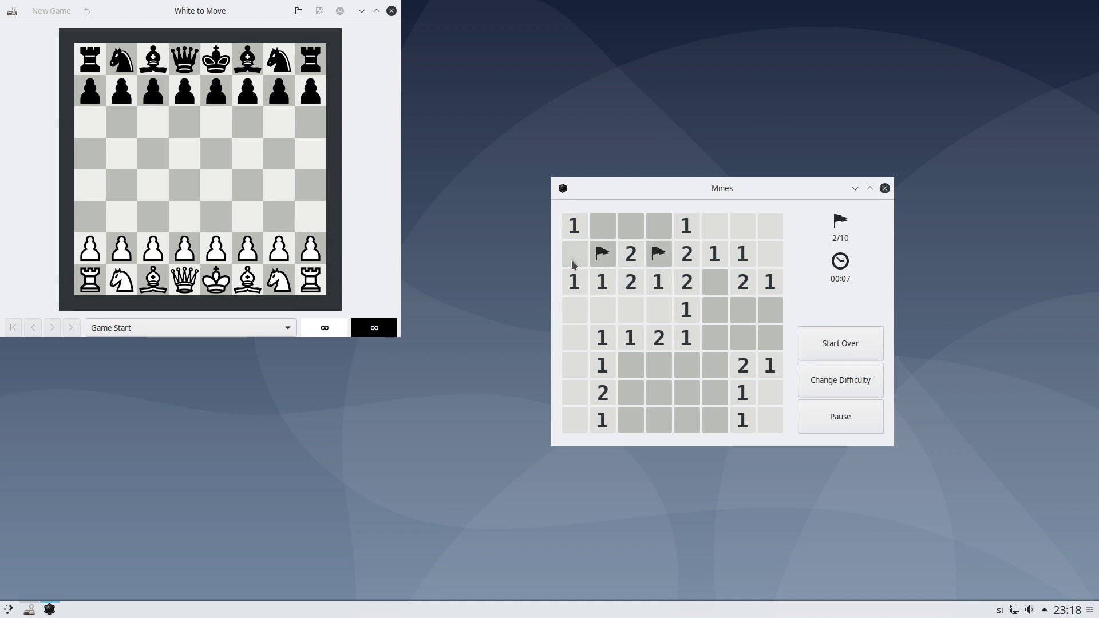
pyautogui.click(584, 251)
# Step: Reveal the second, third and fourth cells of the top row
pyautogui.click(603, 225)
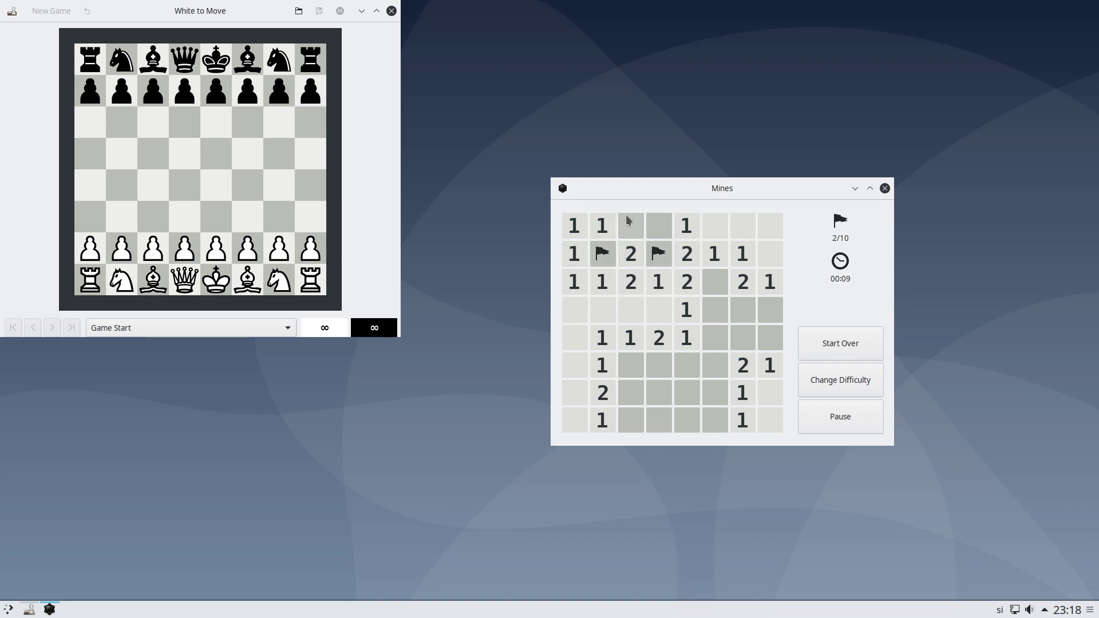
pyautogui.click(632, 227)
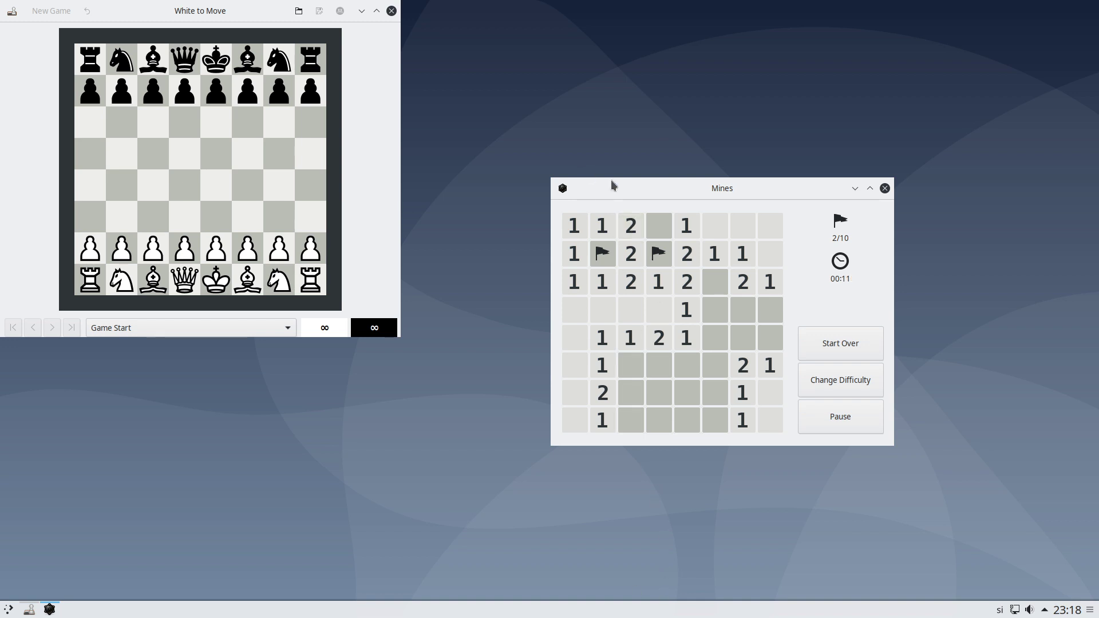
pyautogui.click(658, 226)
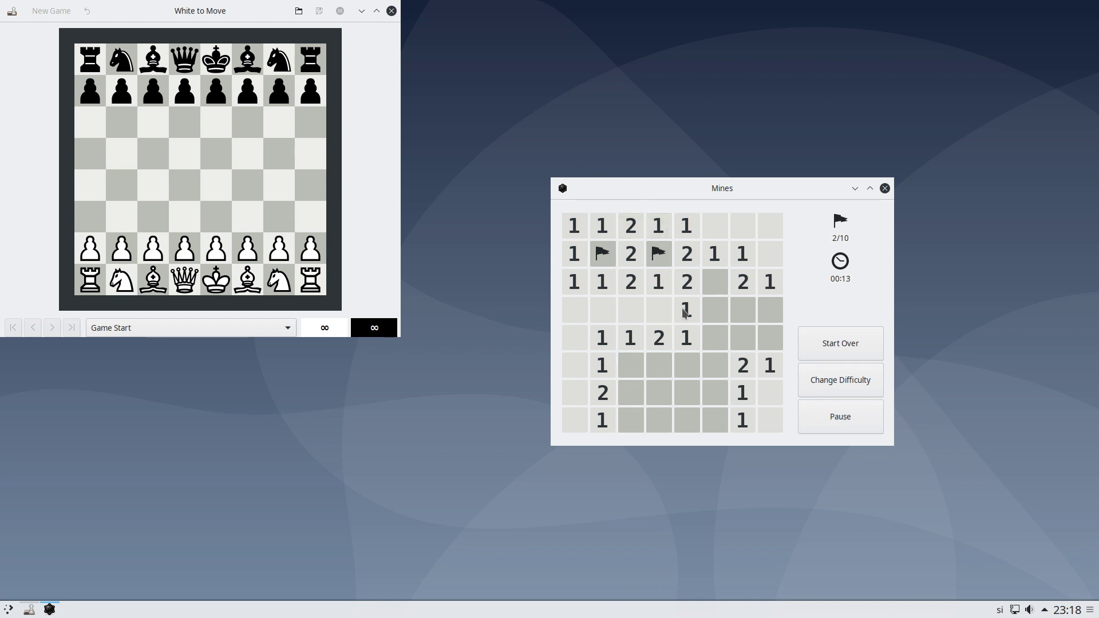
# Step: Flag the sixth cell of row three and the eighth of row four, and reveal the seventh cell of row four
pyautogui.rightClick(705, 285)
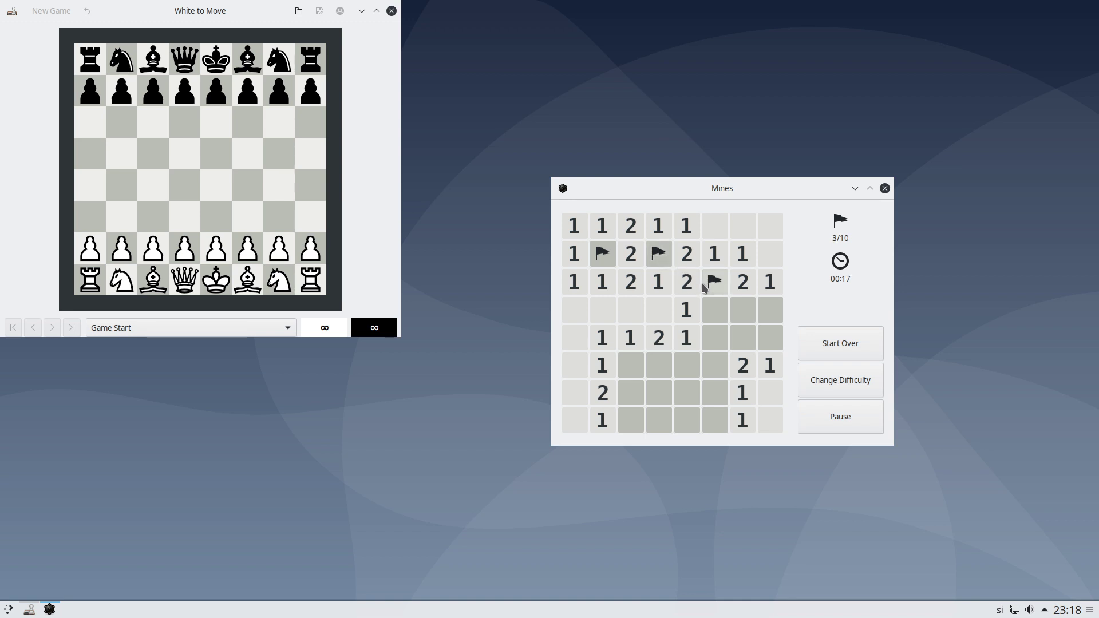
pyautogui.rightClick(769, 310)
pyautogui.click(749, 310)
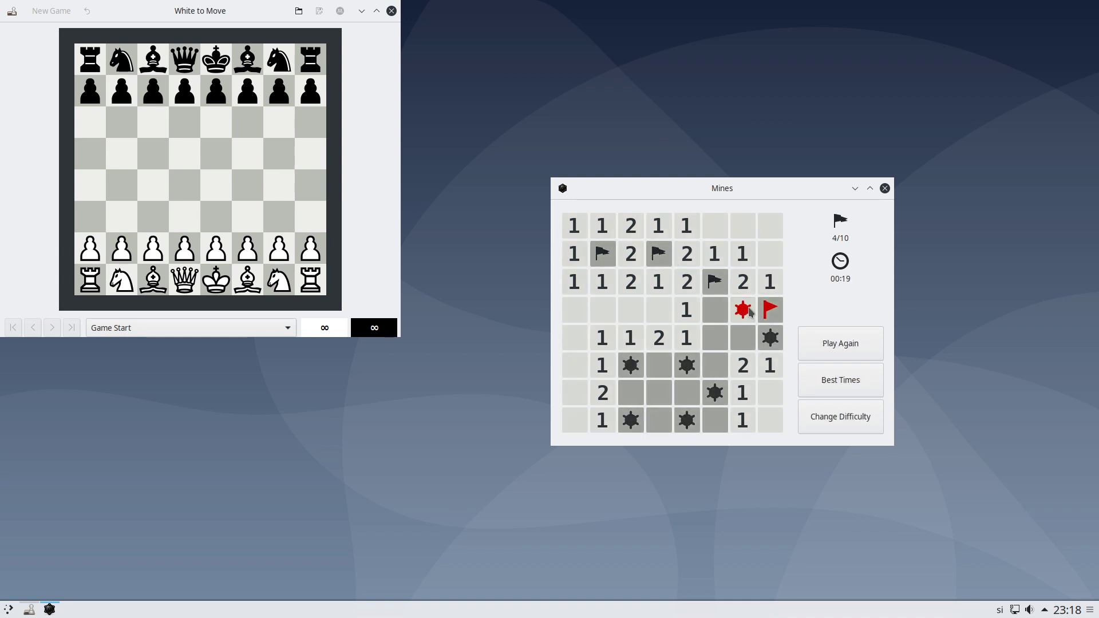
# Step: Start another field and reveal all four corner cells plus the second cell of the bottom row
pyautogui.click(855, 355)
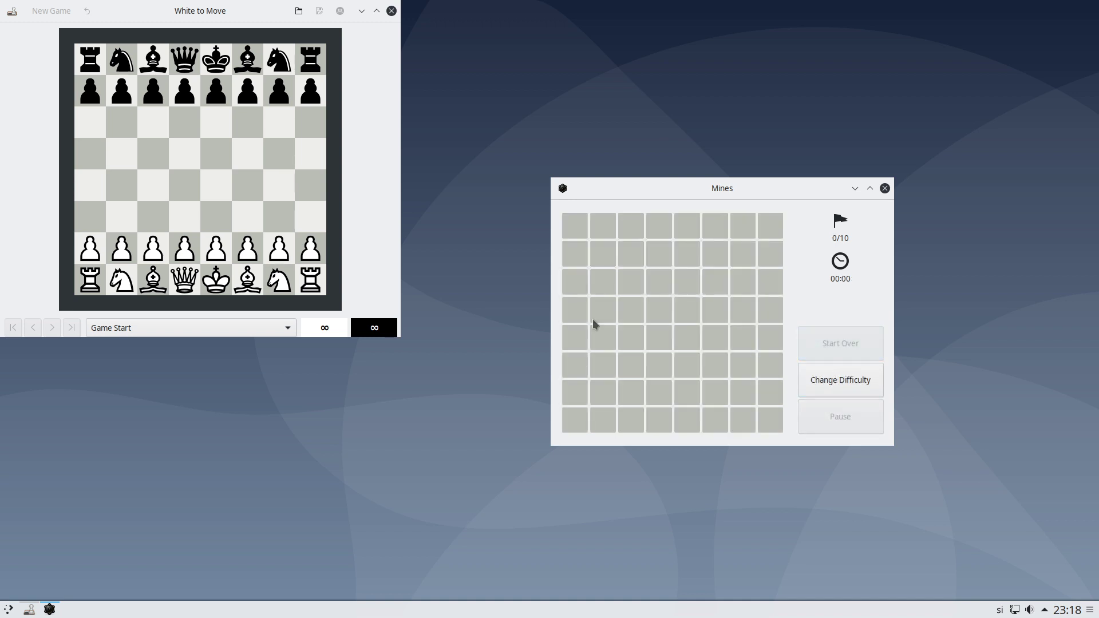
pyautogui.click(583, 233)
pyautogui.click(764, 225)
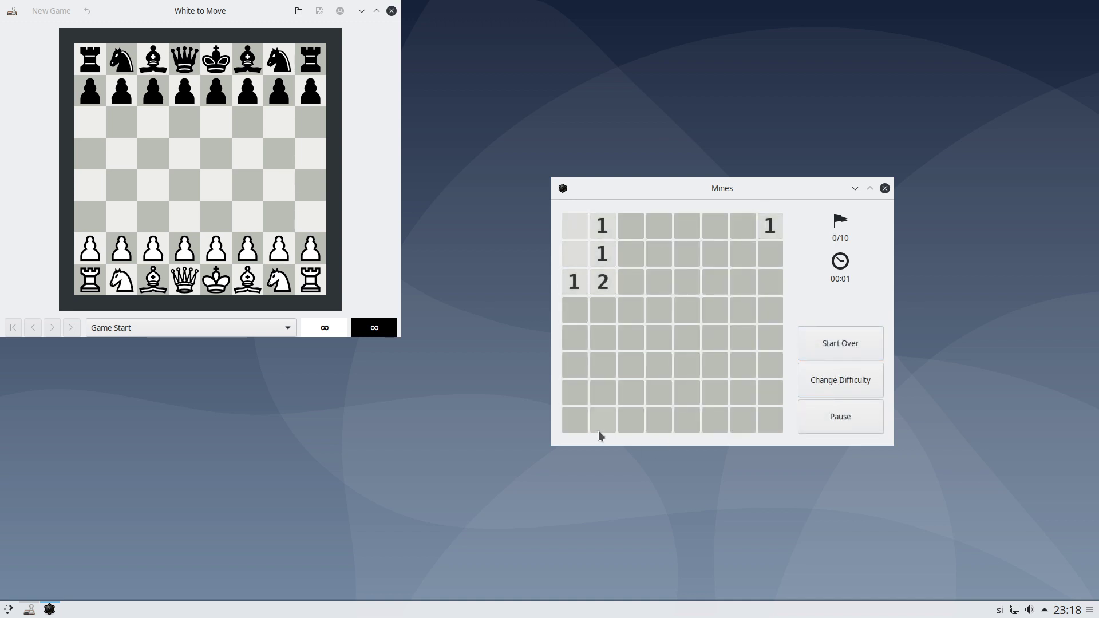
pyautogui.click(602, 422)
pyautogui.click(577, 422)
pyautogui.click(769, 423)
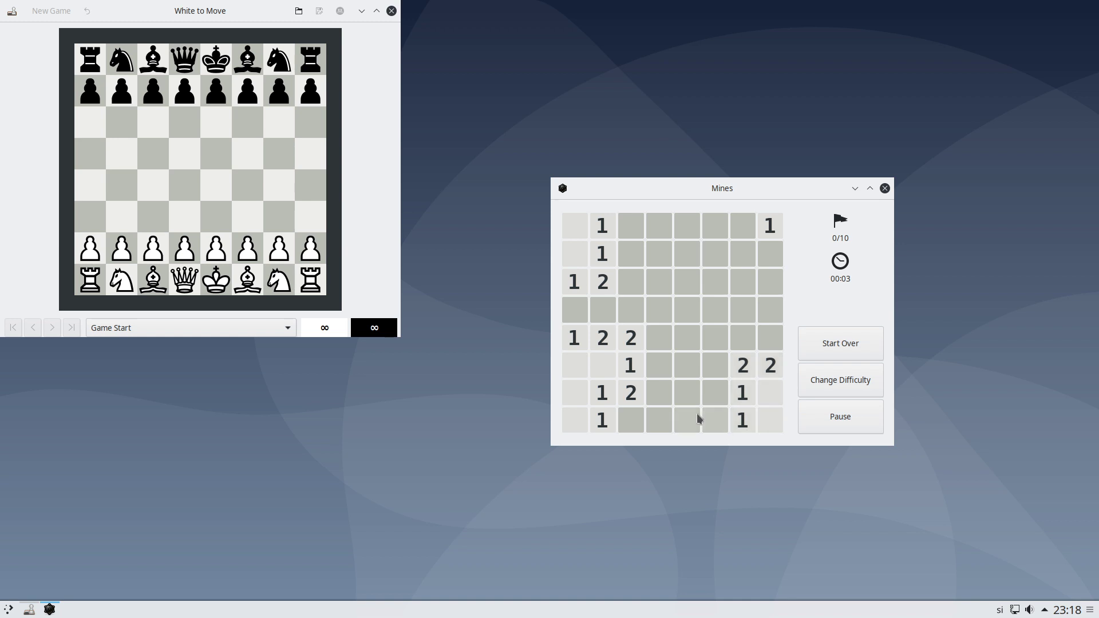
# Step: Reveal the fifth cell of row eight, the fifth and sixth cells of row four, and the seventh and fifth cells of row three
pyautogui.click(698, 419)
pyautogui.click(688, 309)
pyautogui.click(718, 301)
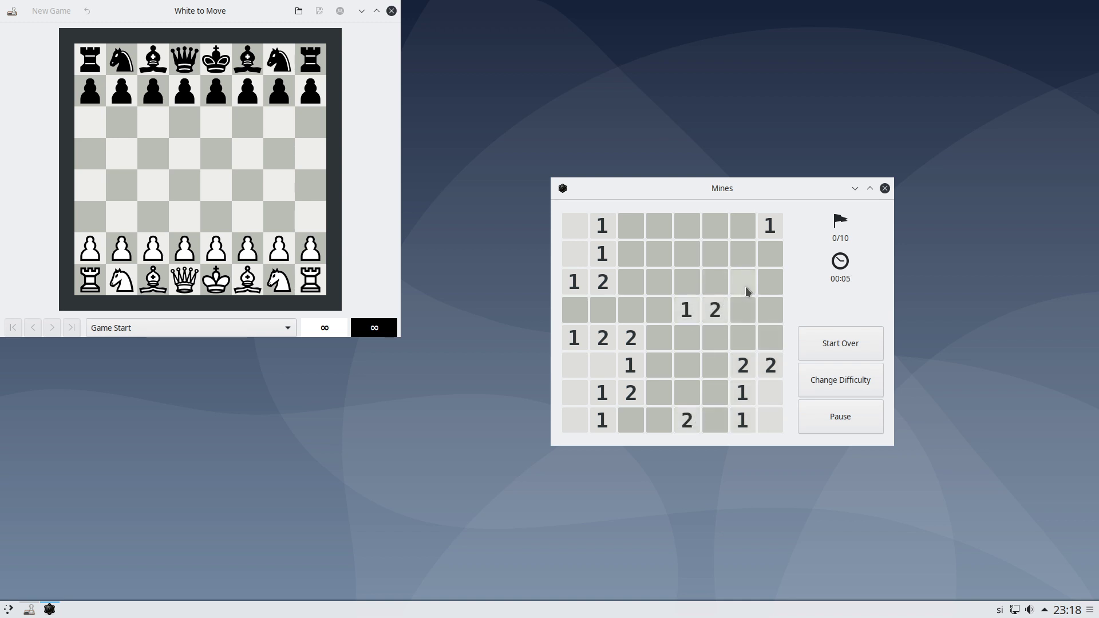
pyautogui.click(692, 280)
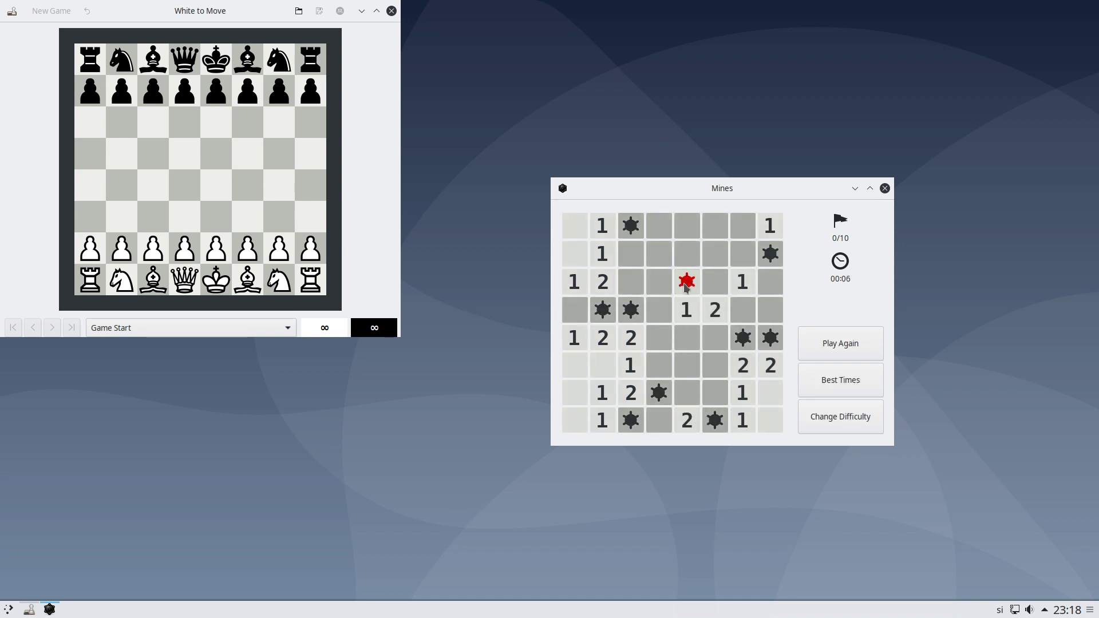
# Step: Start another field and reveal the second cell of the top row and the bottom-right, bottom-left and top-right corners
pyautogui.click(855, 336)
pyautogui.click(592, 232)
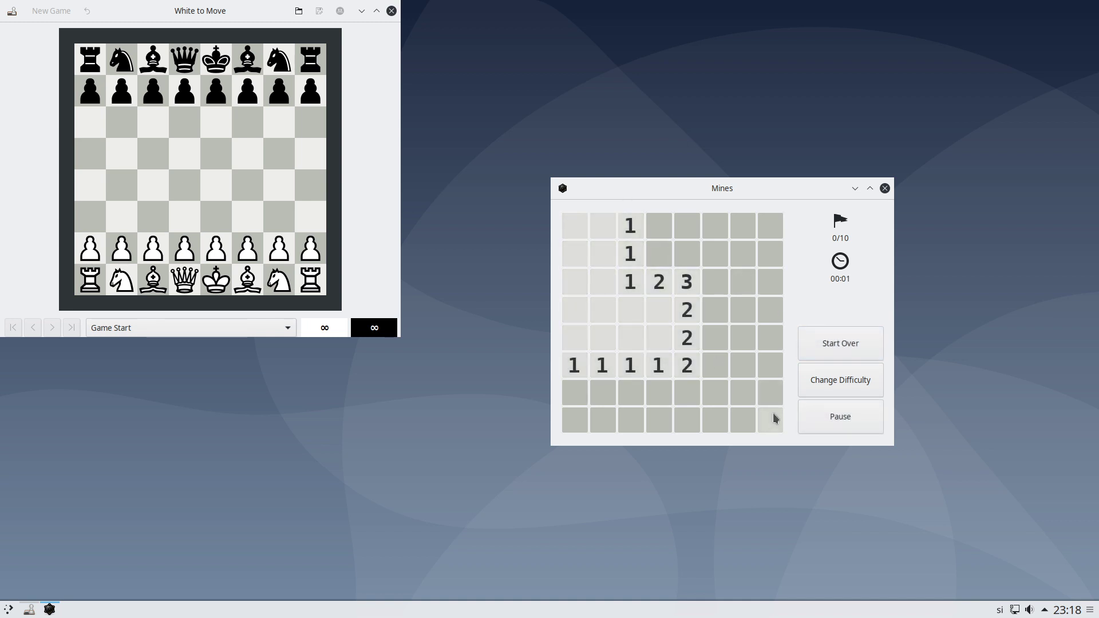
pyautogui.click(772, 413)
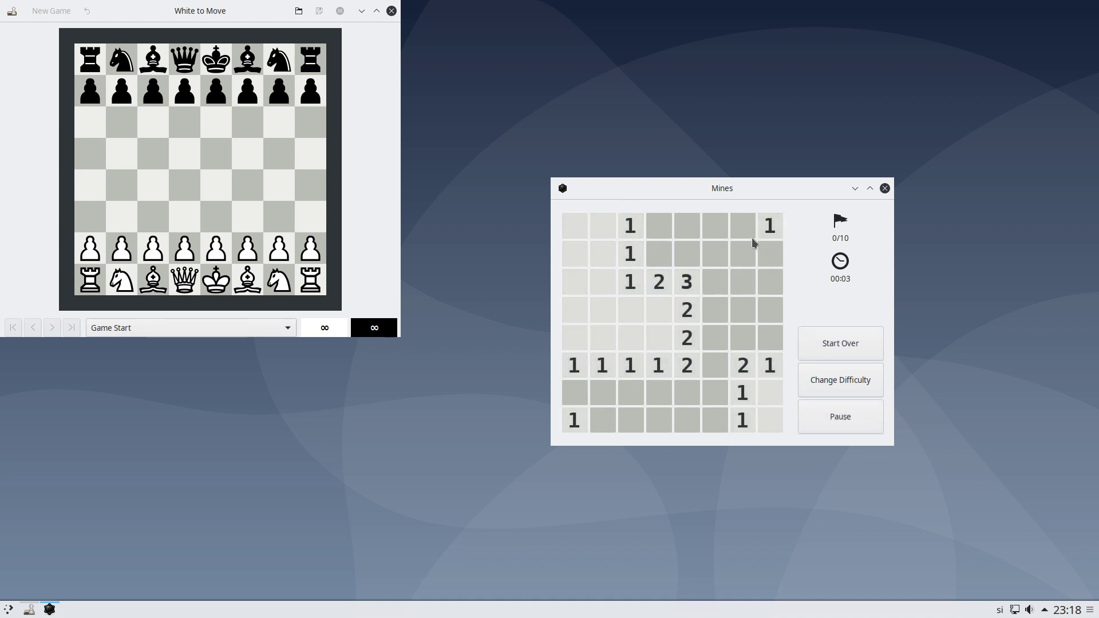
# Step: Flag row two's fourth cell, reveal the fifth and fourth cells of row one and the fifth of row two, and close Mines
pyautogui.click(680, 227)
pyautogui.click(658, 226)
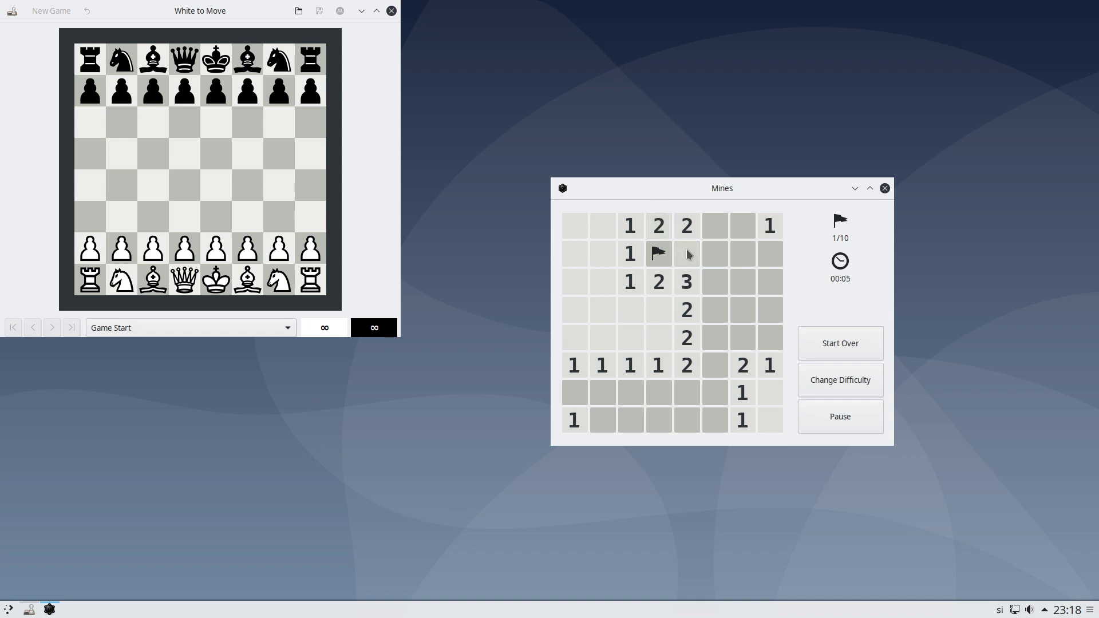
pyautogui.click(688, 252)
pyautogui.click(885, 188)
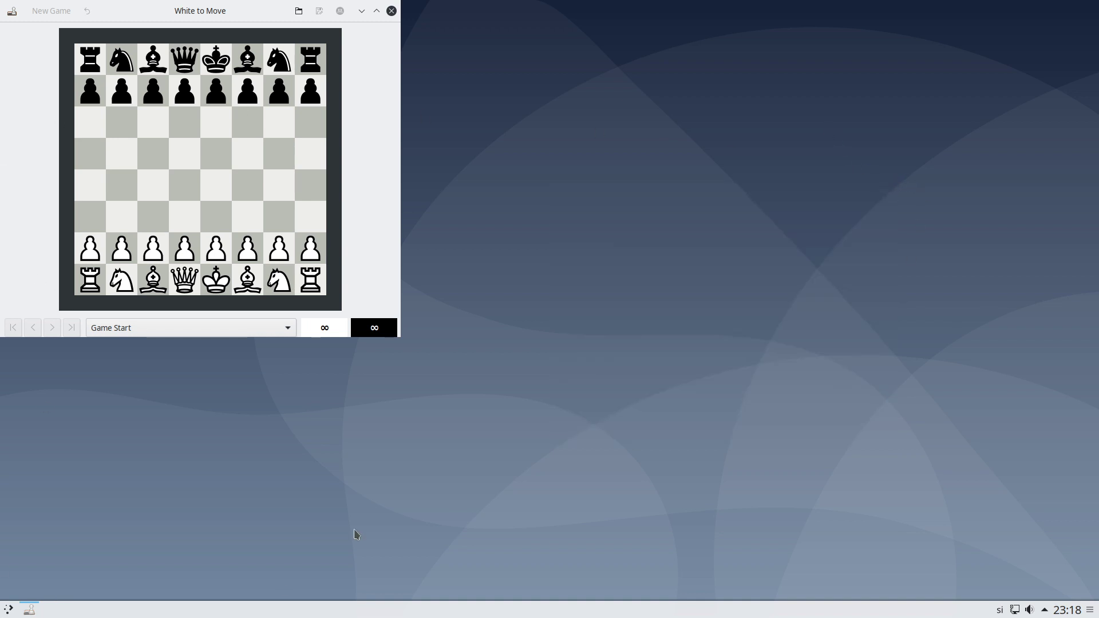
# Step: In the Chess game, move the white pawn from e2 to e4 and the white queen from d1 to f3
pyautogui.click(216, 247)
pyautogui.click(210, 187)
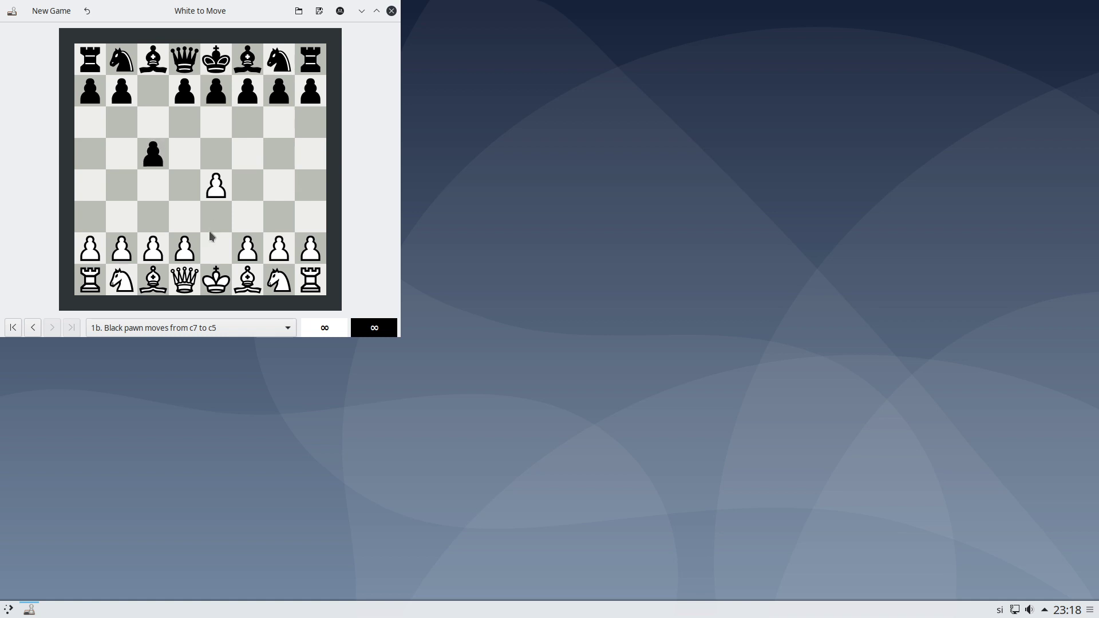
pyautogui.click(181, 288)
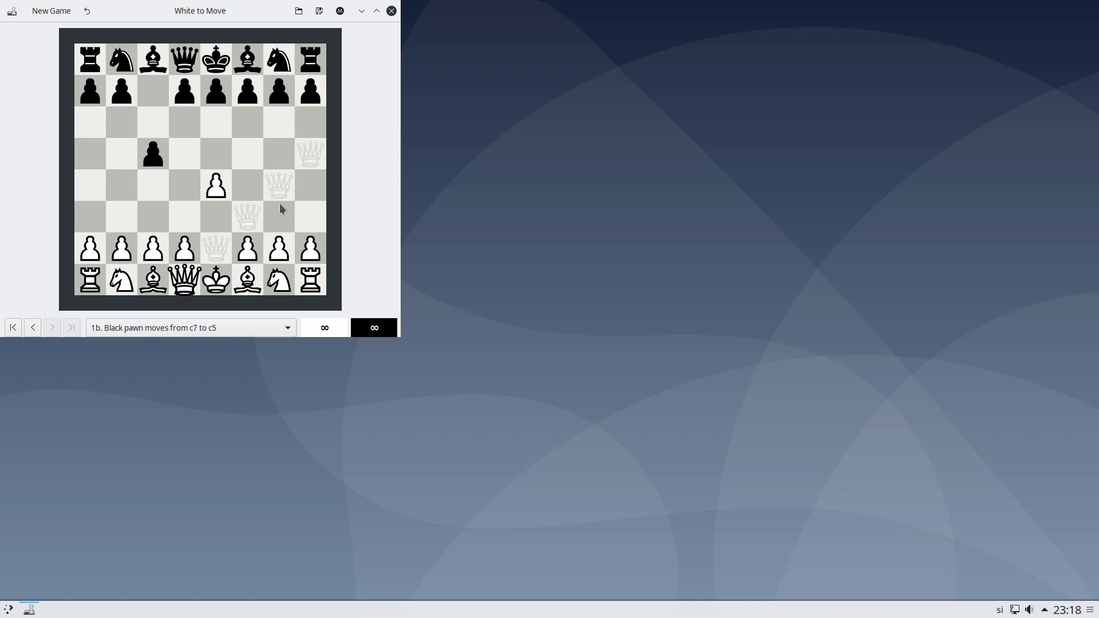
pyautogui.click(250, 213)
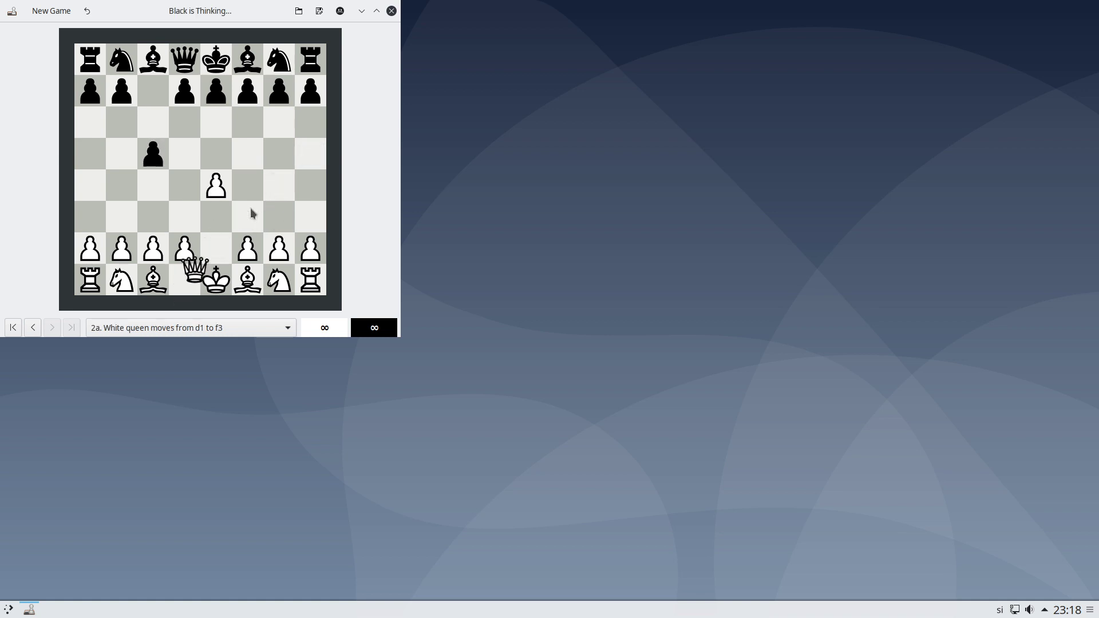
# Step: Move the white bishop from f1 to c4 and the white pawn from g2 to g4
pyautogui.click(251, 280)
pyautogui.click(152, 187)
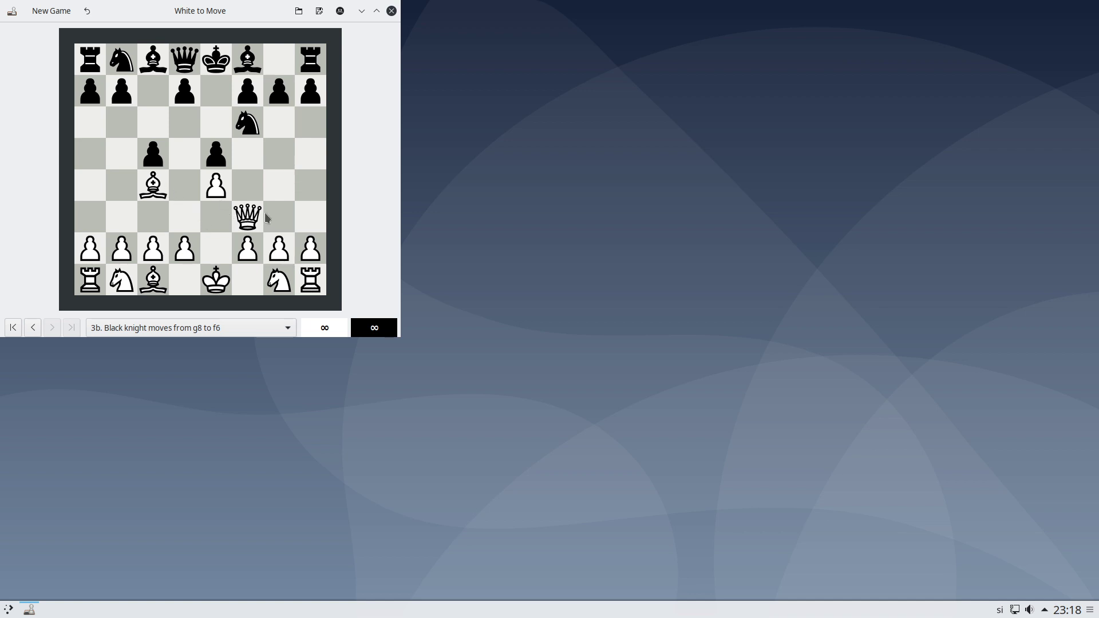
pyautogui.click(279, 248)
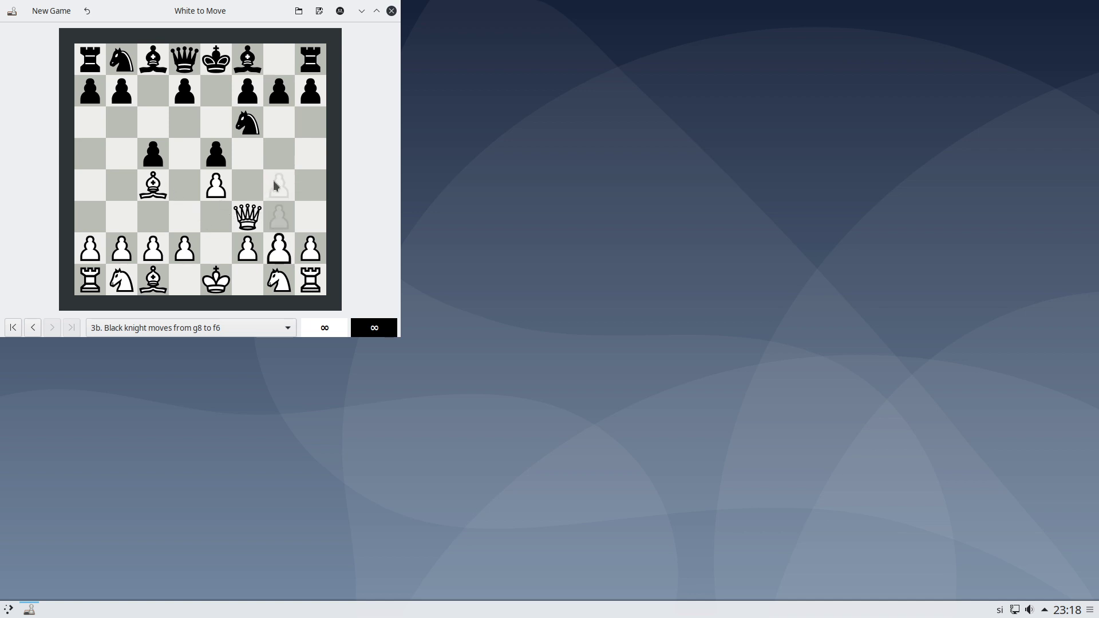
pyautogui.click(276, 185)
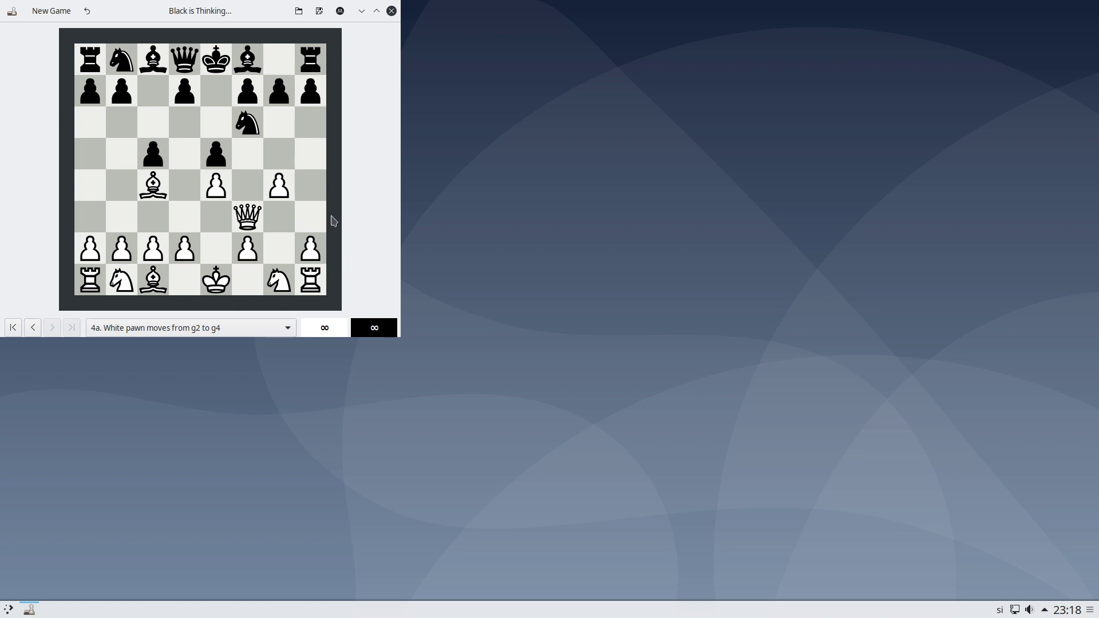
# Step: Move the white bishop from c4 to b5, and on the following turn retreat it to a4
pyautogui.click(156, 196)
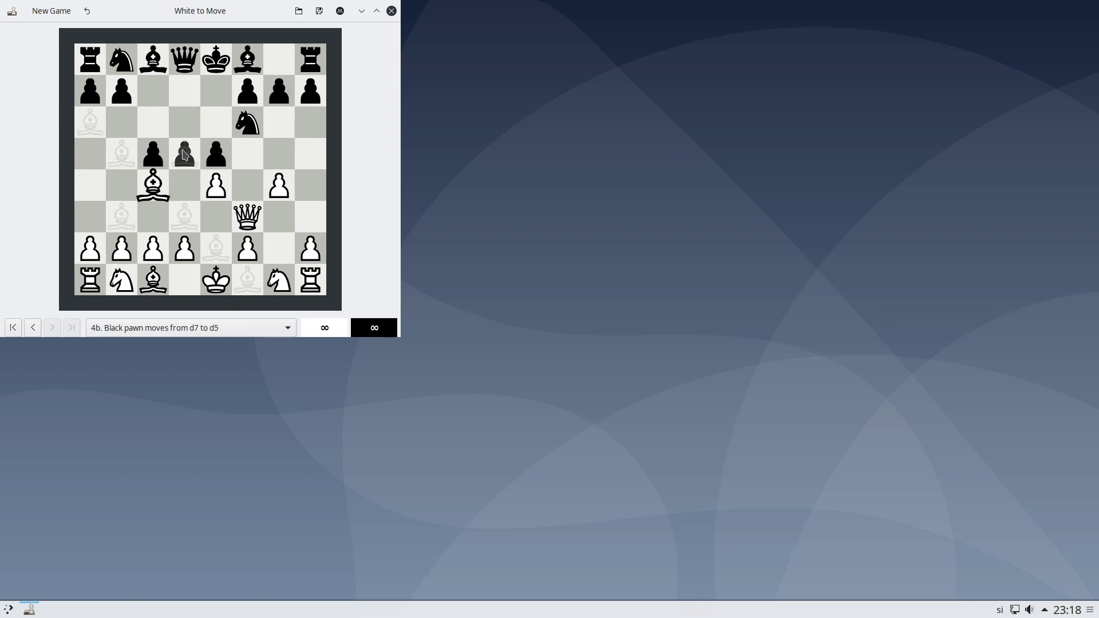
pyautogui.click(128, 149)
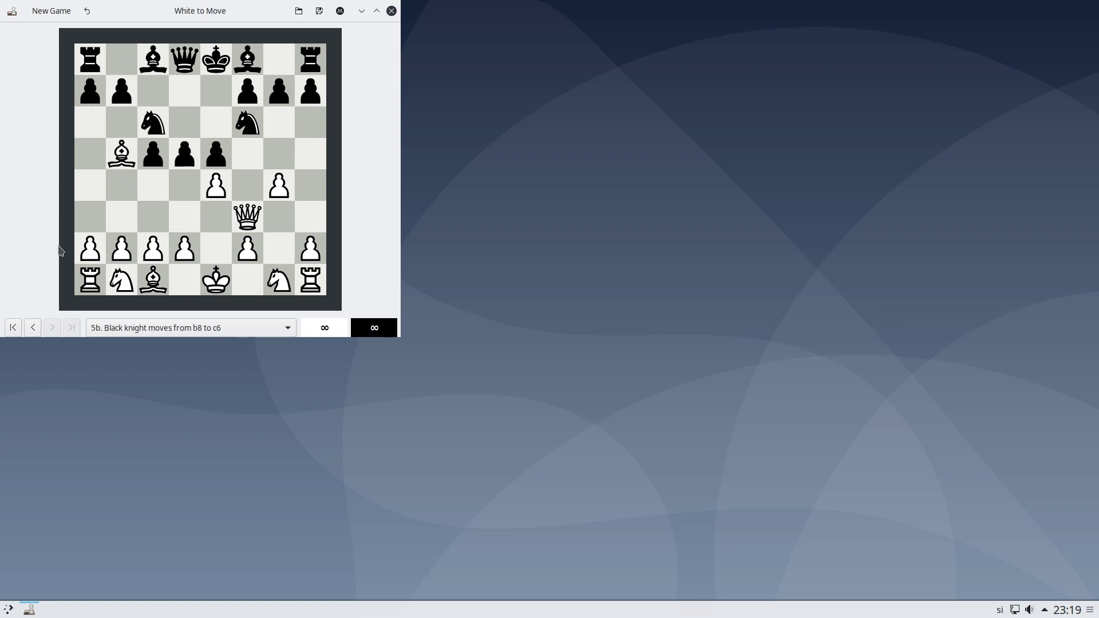
pyautogui.click(124, 151)
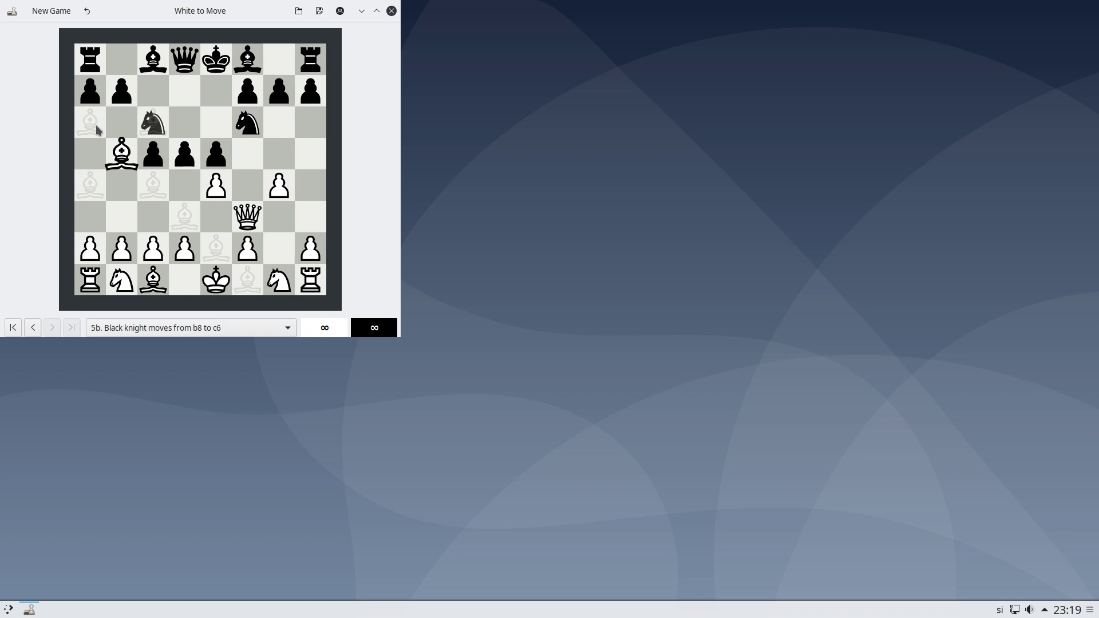
pyautogui.click(90, 181)
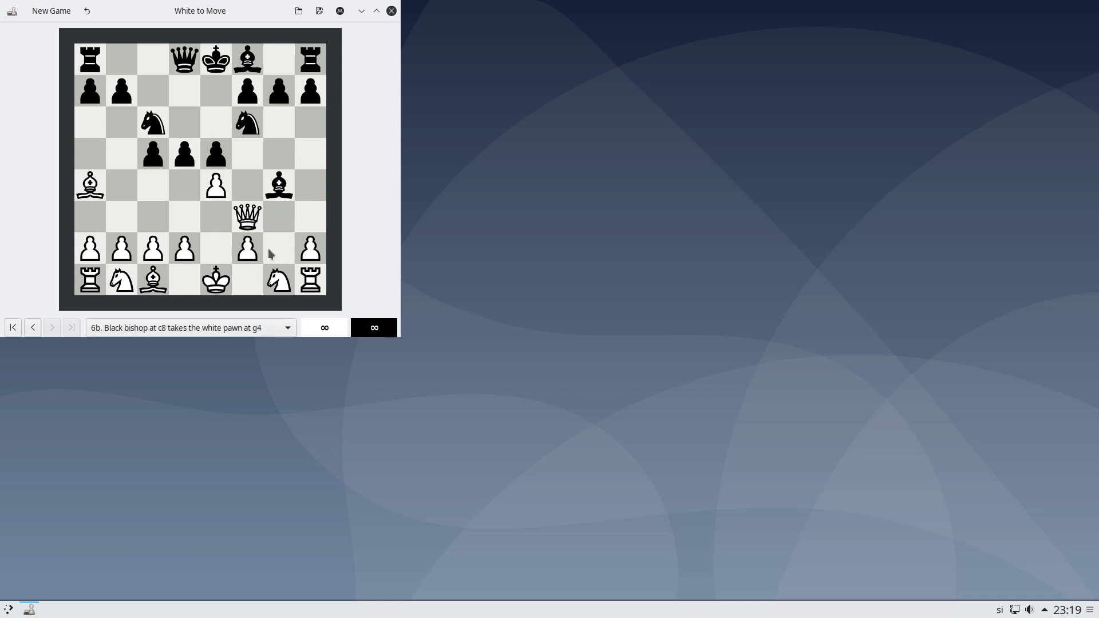
# Step: Move the white queen from f3 to g3 and the white pawn from h2 to h3
pyautogui.click(250, 210)
pyautogui.click(278, 217)
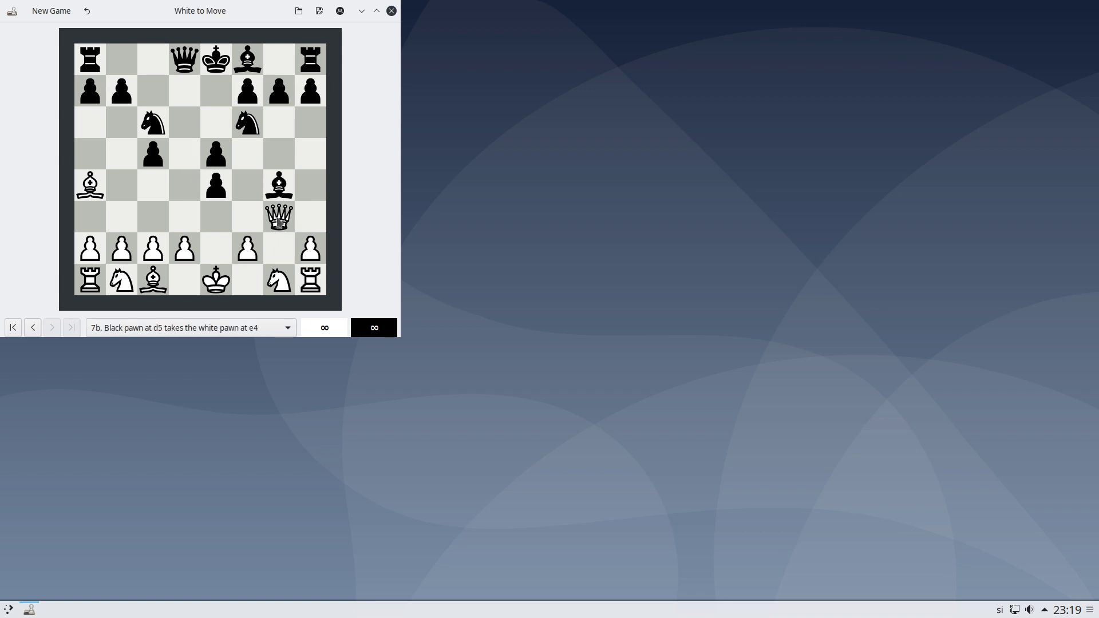
pyautogui.click(318, 244)
pyautogui.click(317, 218)
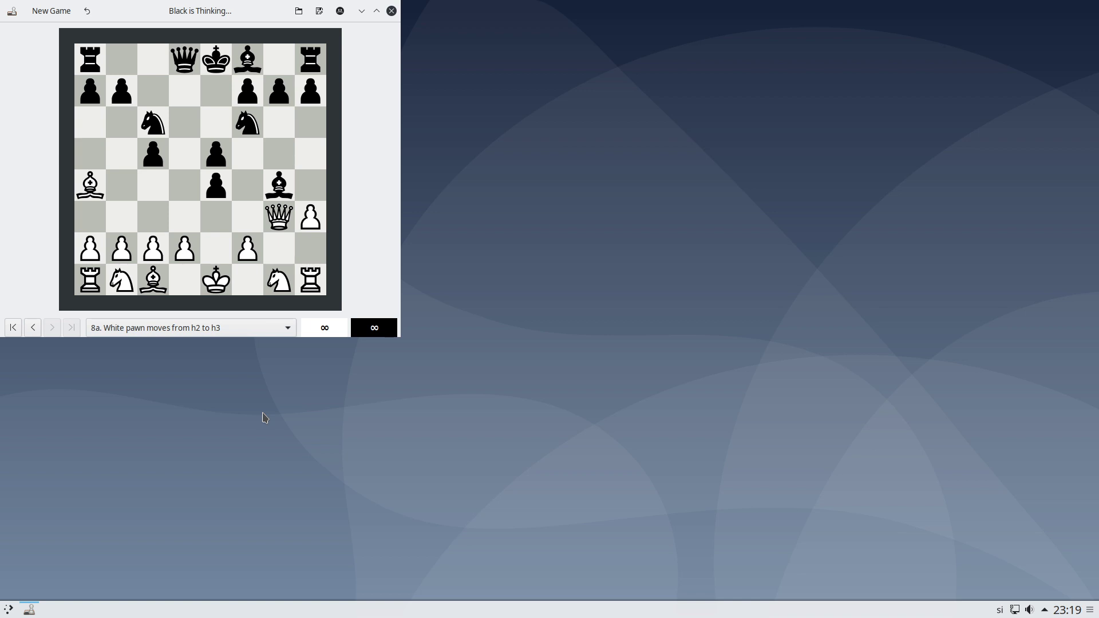
# Step: Capture the black bishop on g4 with the h3 pawn, and advance that pawn to g5
pyautogui.click(321, 224)
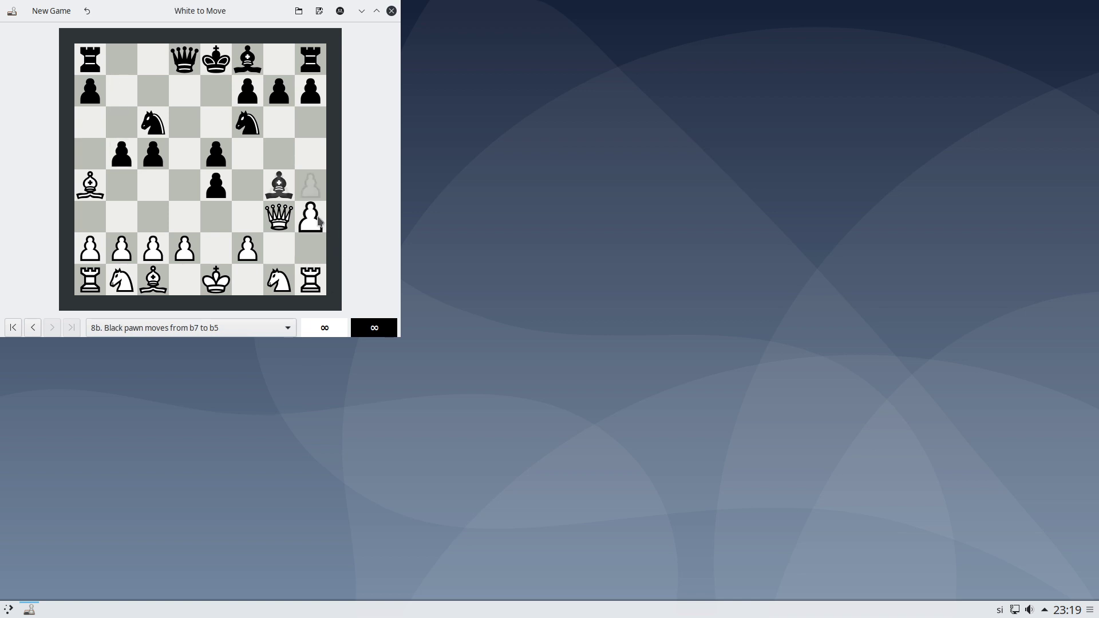
pyautogui.click(272, 176)
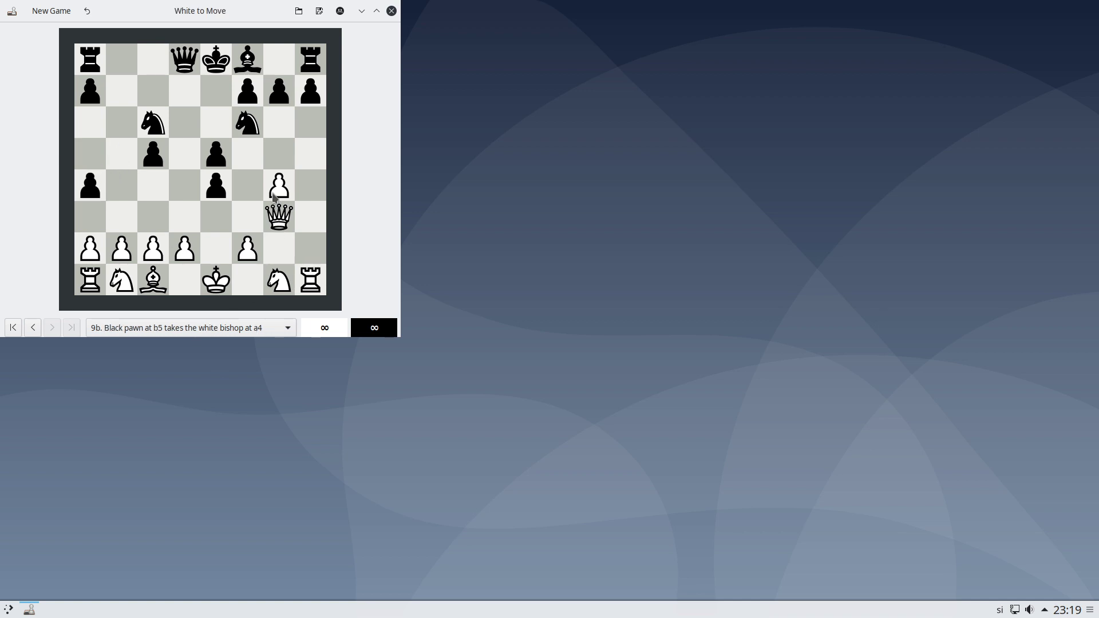
pyautogui.click(280, 174)
pyautogui.click(275, 156)
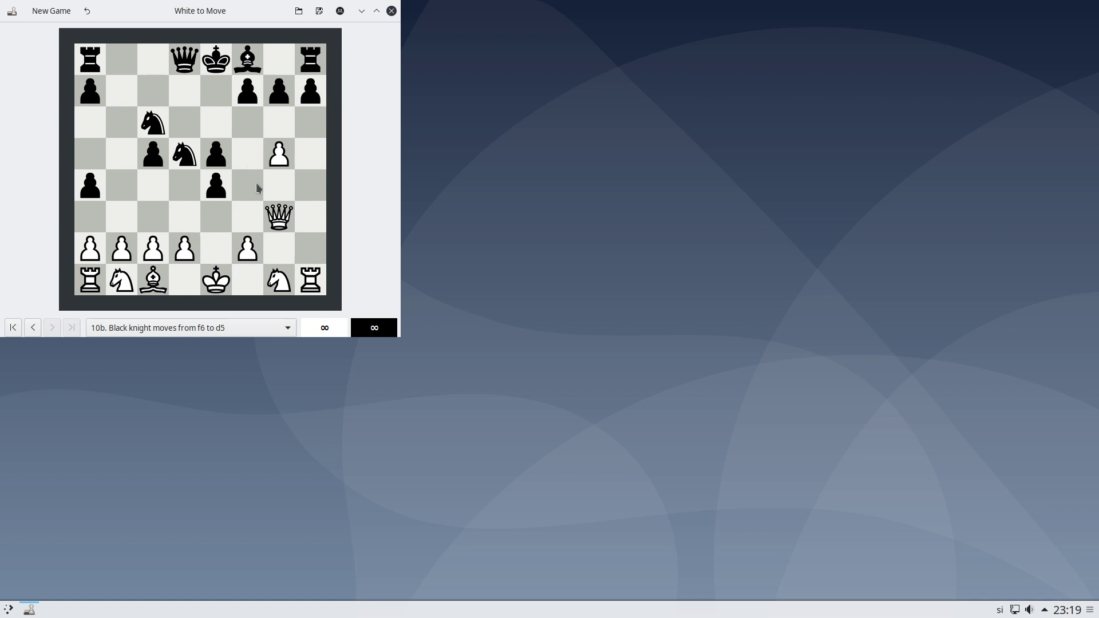
# Step: Capture the black pawn on e5 with the white queen from g3, and on the following turn move the white pawn from d2 to d4
pyautogui.click(277, 215)
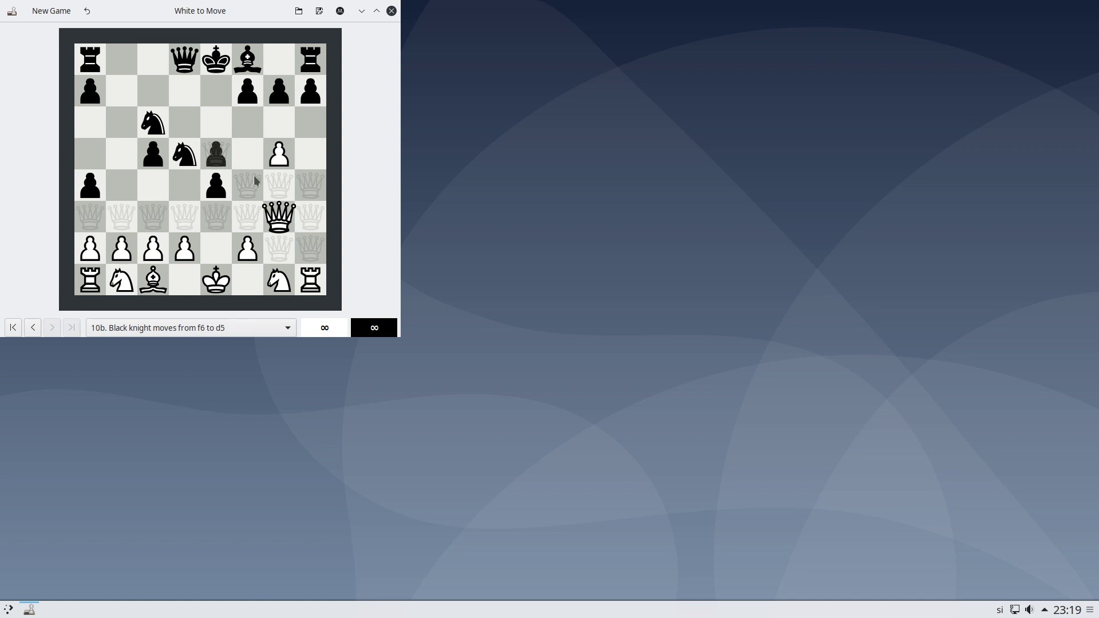
pyautogui.click(223, 156)
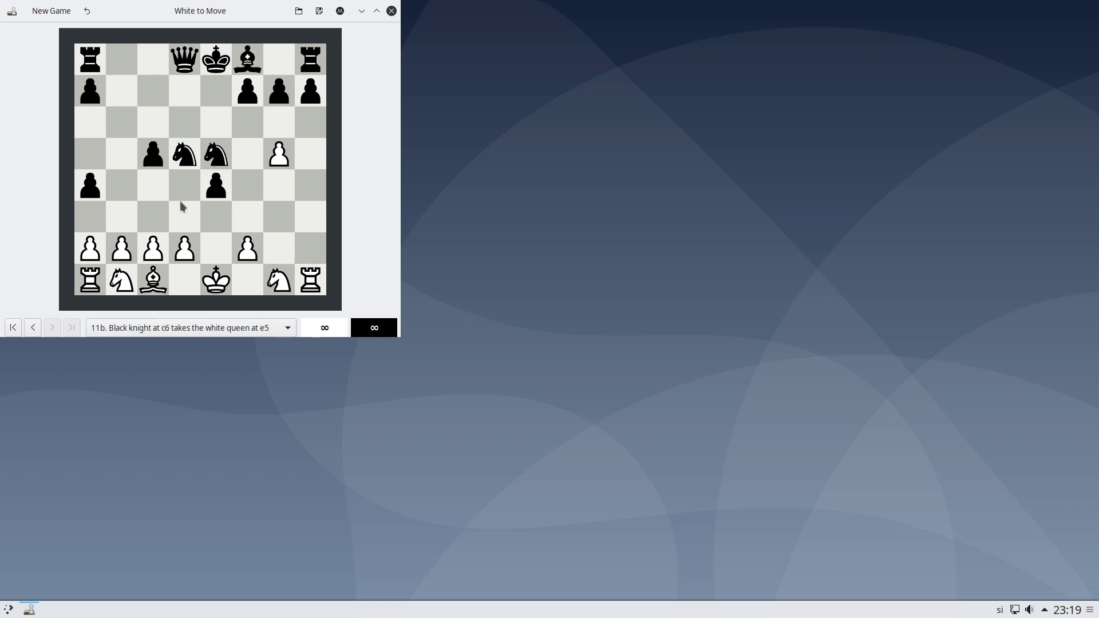
pyautogui.click(178, 251)
pyautogui.click(182, 178)
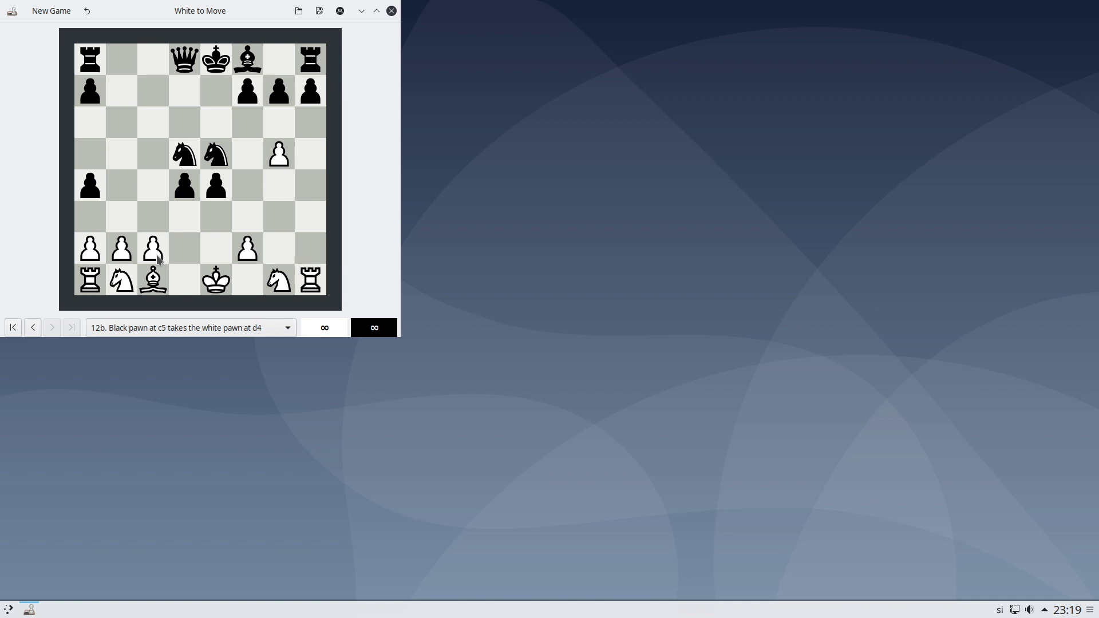
# Step: Move the white bishop from c1 to f4 and the white knight from g1 to e2
pyautogui.click(154, 278)
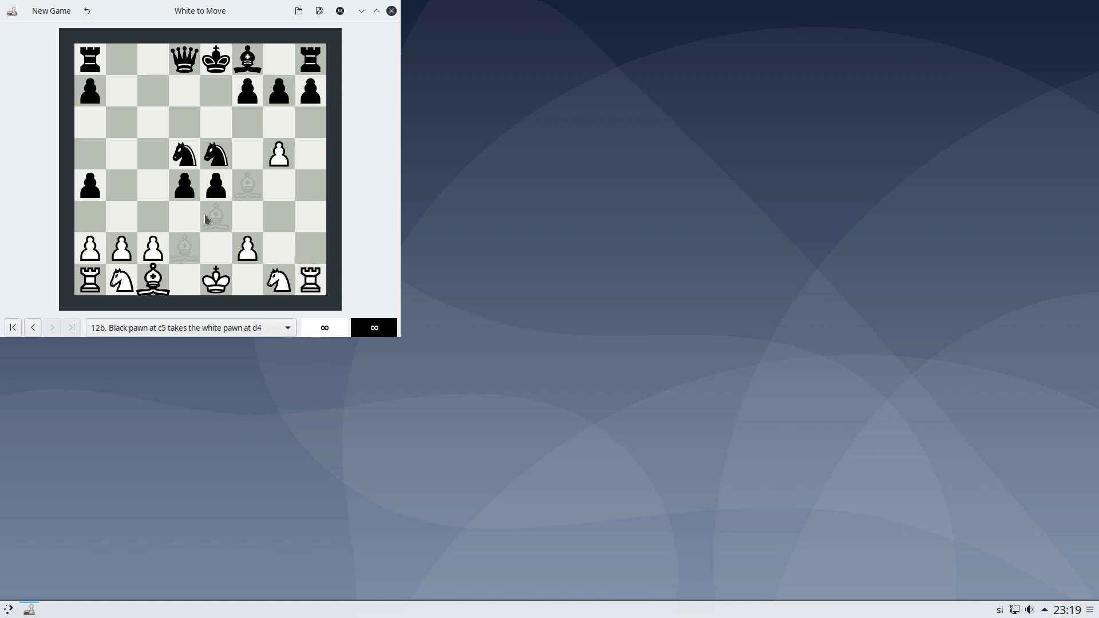
pyautogui.click(244, 187)
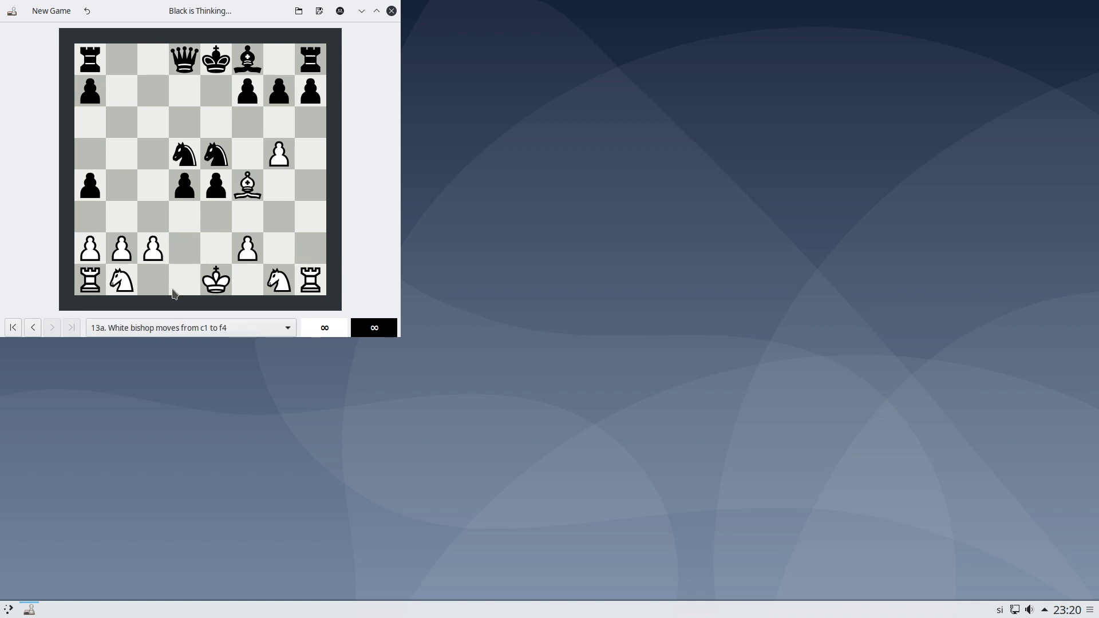
pyautogui.click(277, 278)
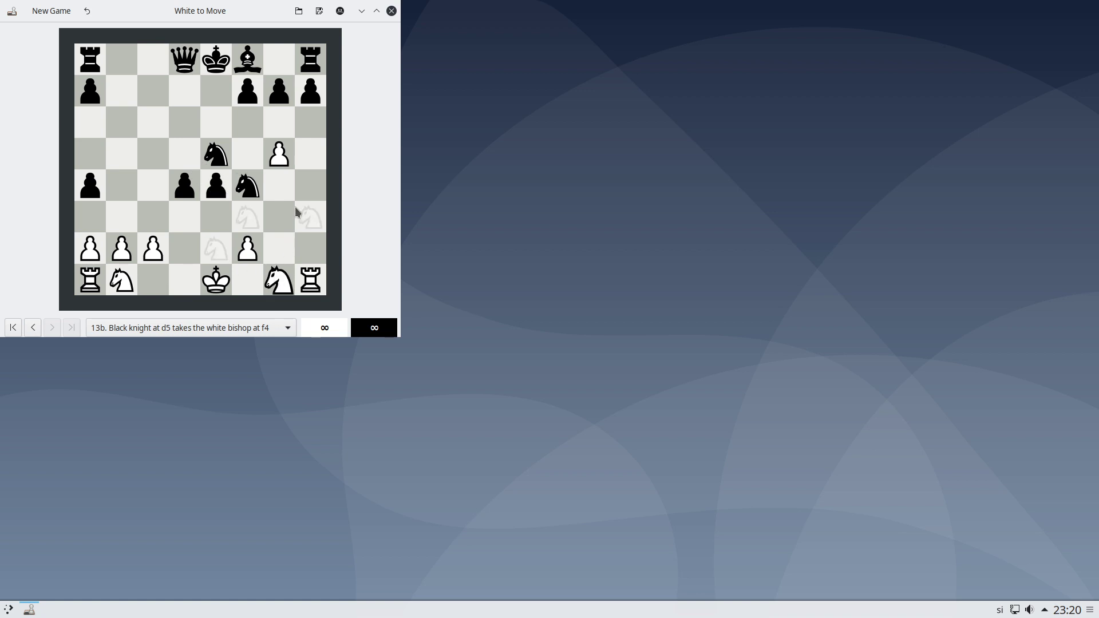
pyautogui.click(216, 241)
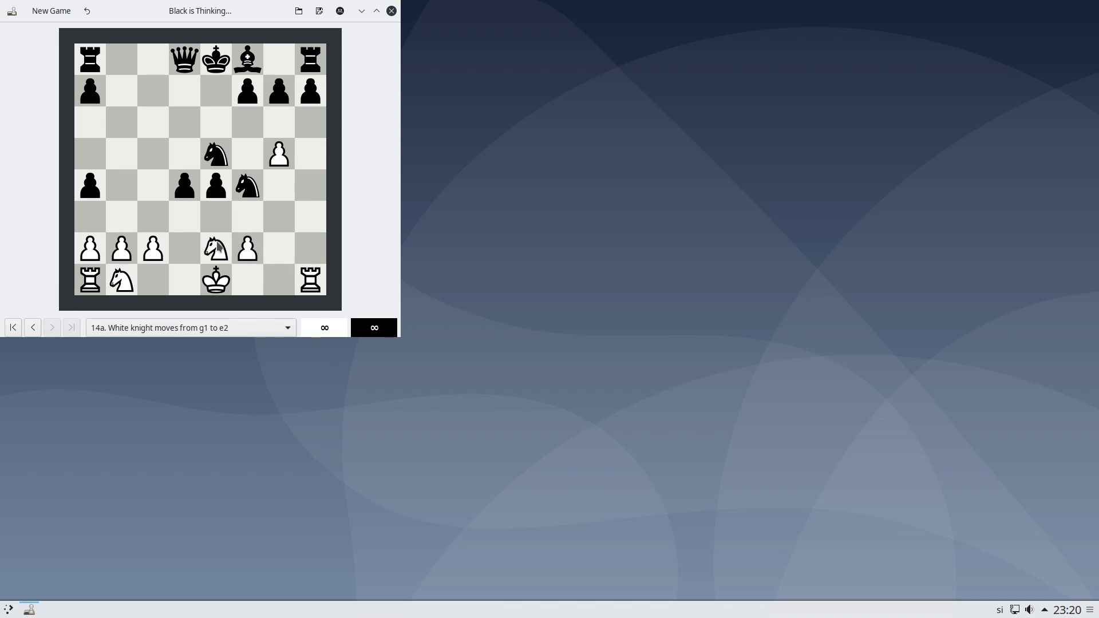
# Step: Capture the black knight on e2 with the white king, and on the following turn retreat the king to f1
pyautogui.click(217, 269)
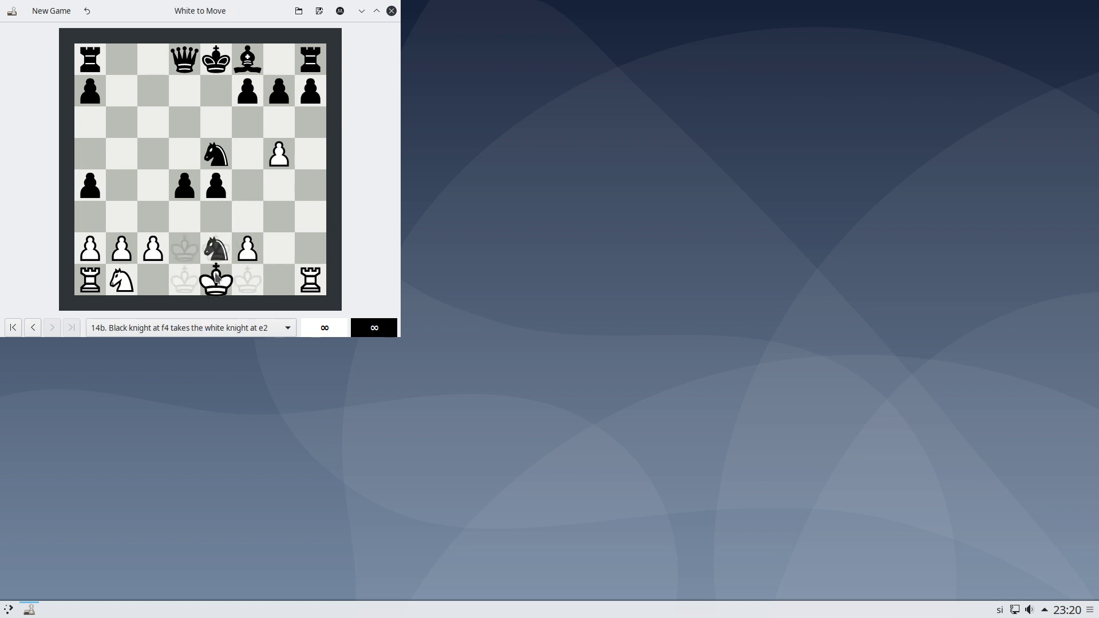
pyautogui.click(216, 260)
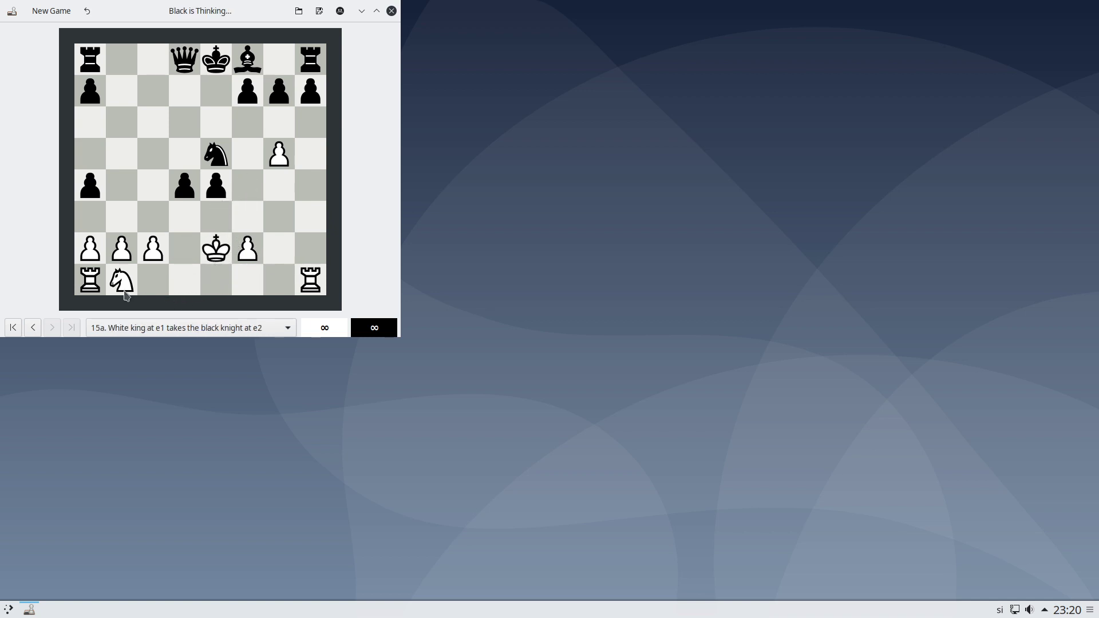
pyautogui.click(215, 251)
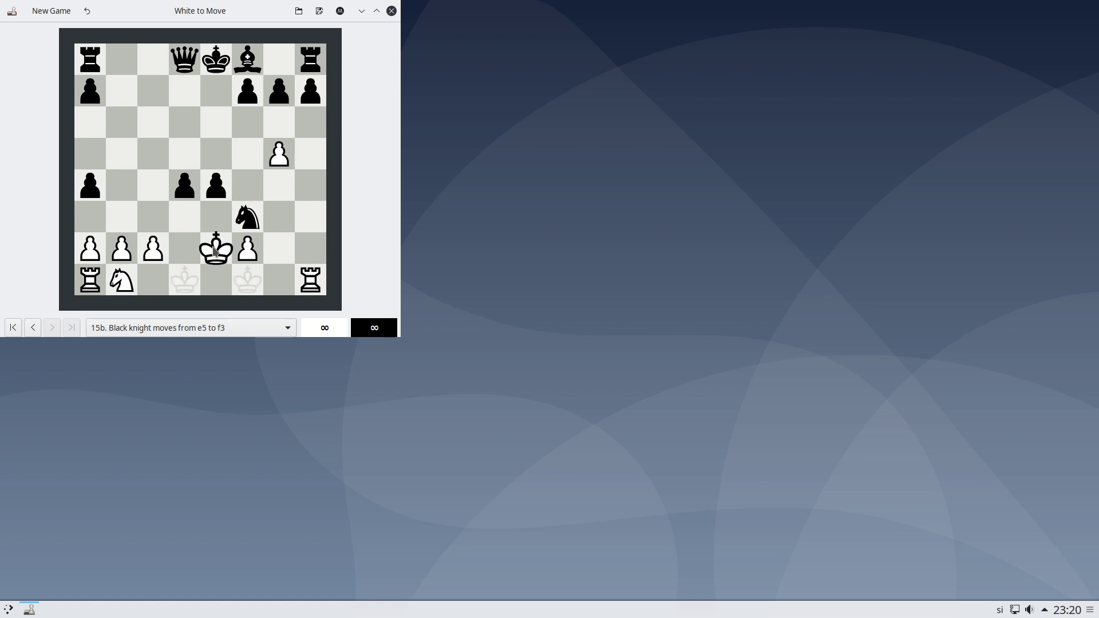
pyautogui.click(248, 280)
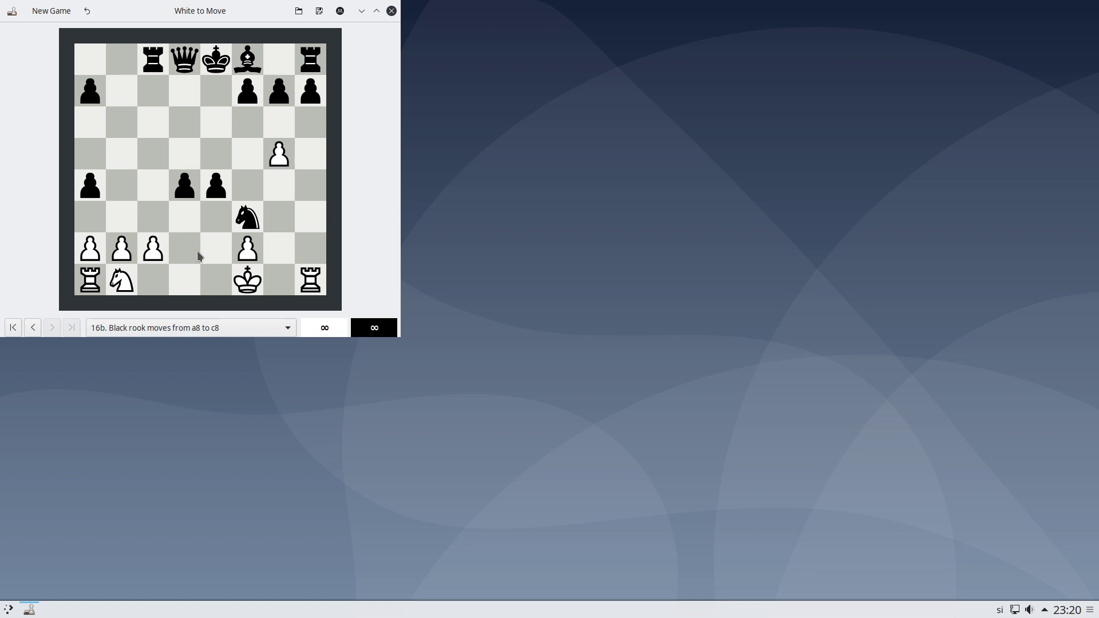
# Step: Move the white rook from h1 to h3, and on the following turn advance it to h4
pyautogui.click(317, 287)
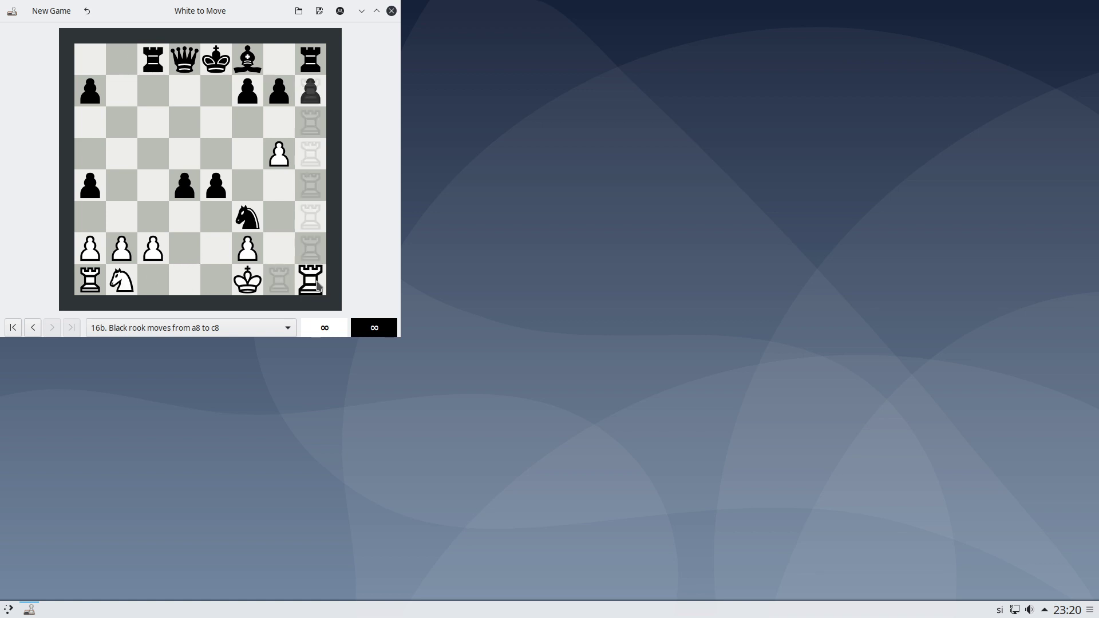
pyautogui.click(315, 223)
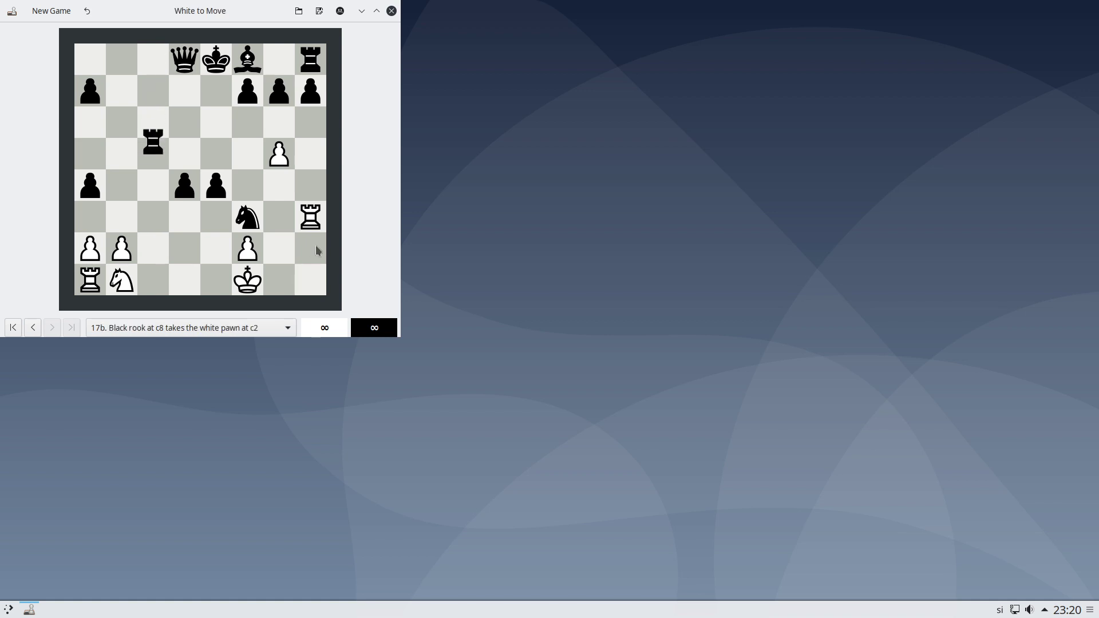
pyautogui.click(306, 220)
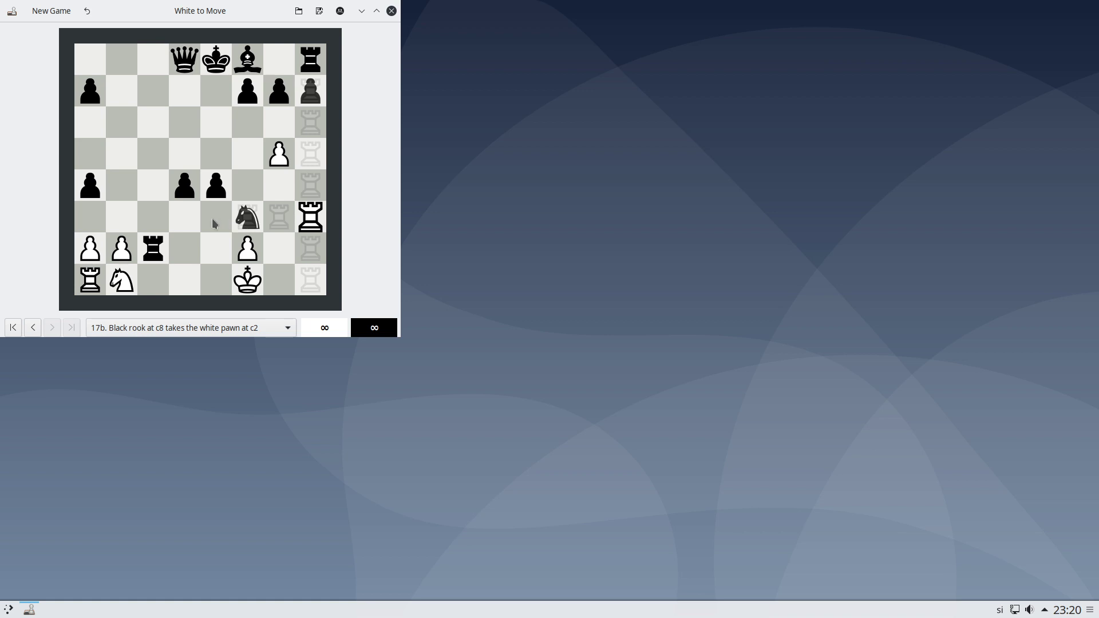
pyautogui.click(313, 190)
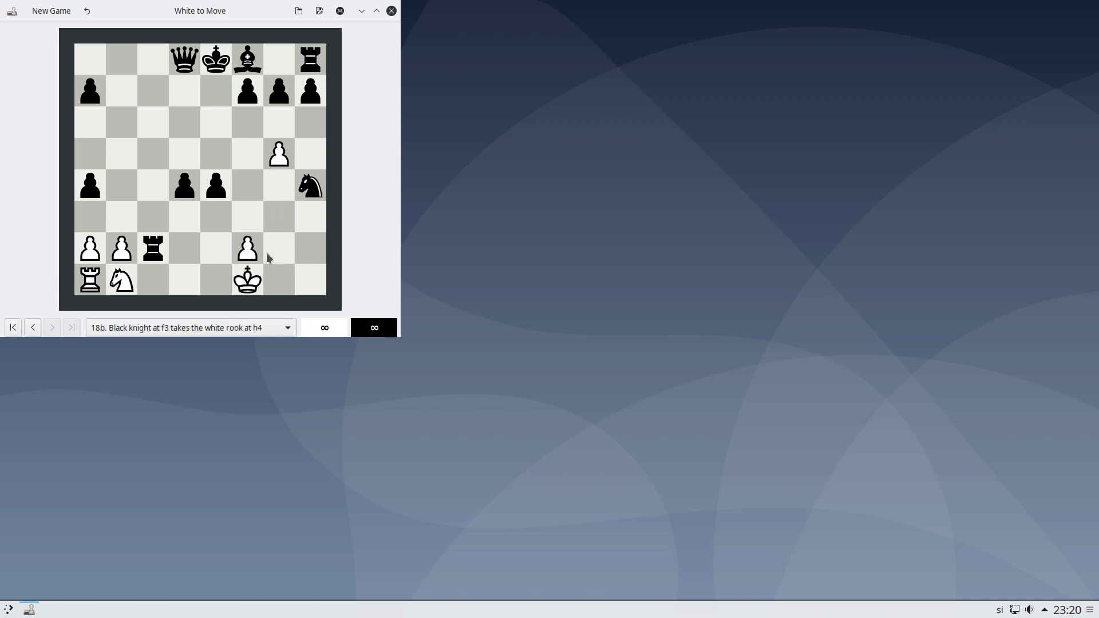
# Step: Move the white knight from b1 to a3, and capture the black bishop on a3 with the b2 pawn
pyautogui.click(125, 281)
pyautogui.click(97, 219)
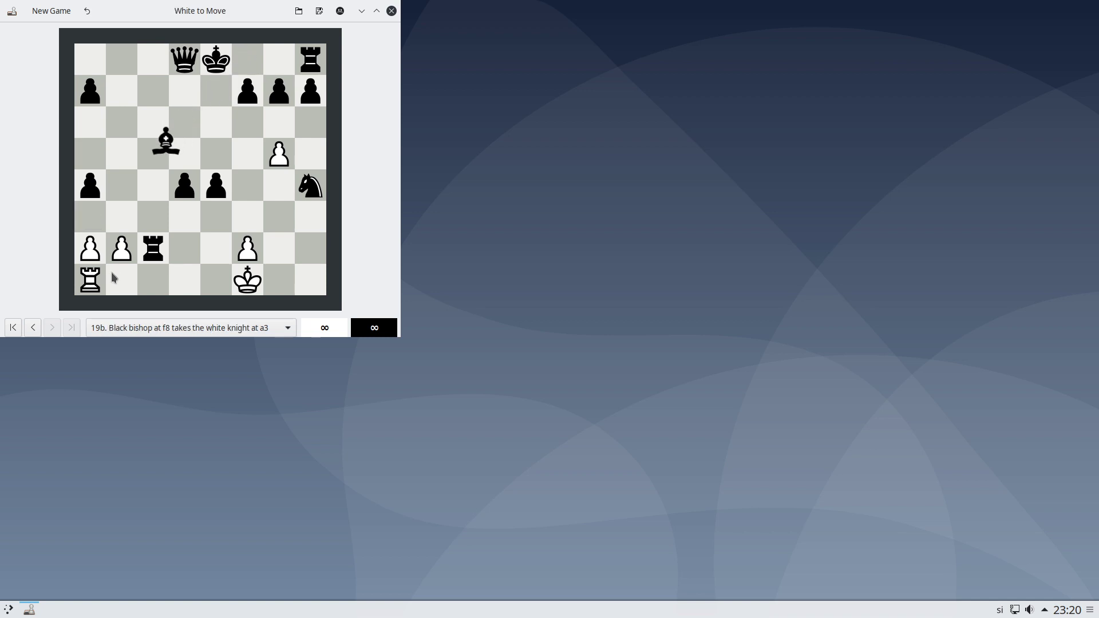
pyautogui.moveTo(113, 256); pyautogui.dragTo(91, 217)
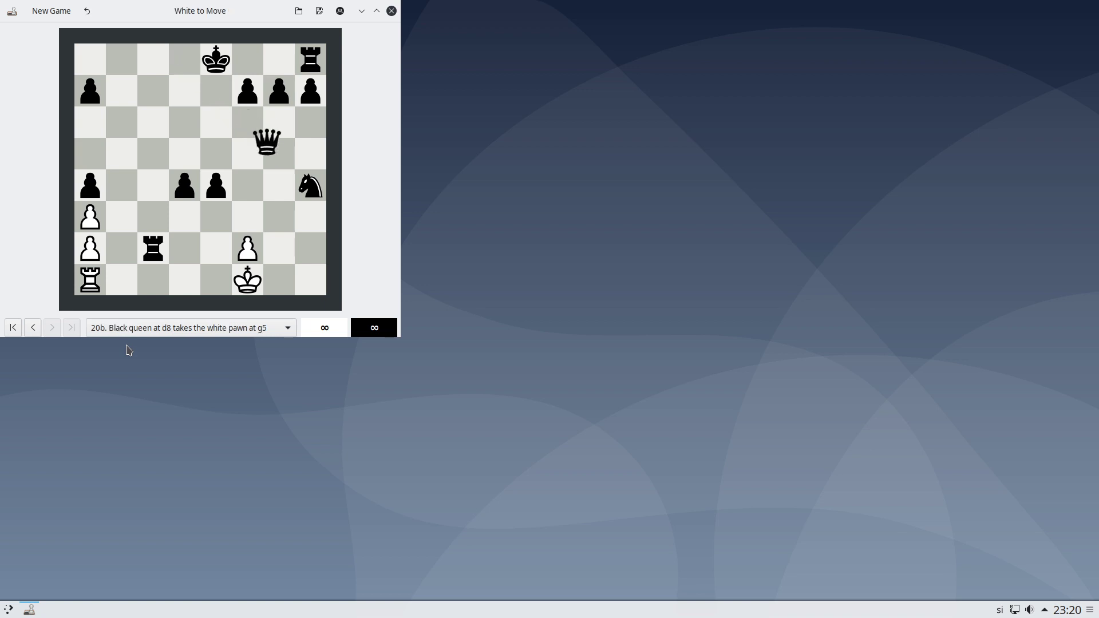
# Step: Move the white rook from a1 to d1, and capture the black pawn on d4 with it
pyautogui.click(99, 286)
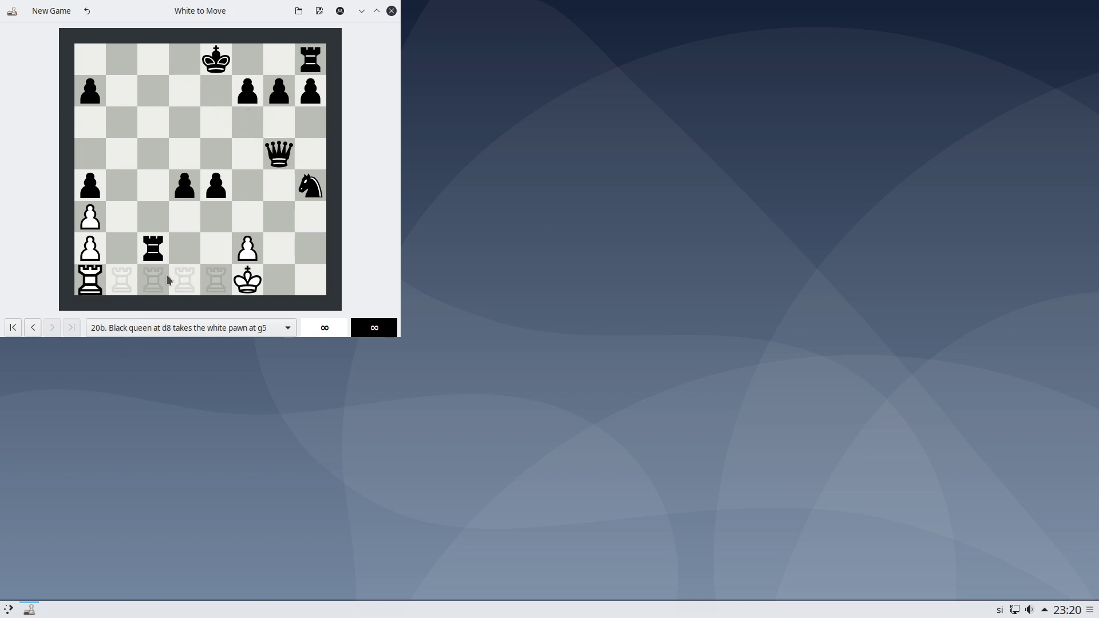
pyautogui.click(190, 281)
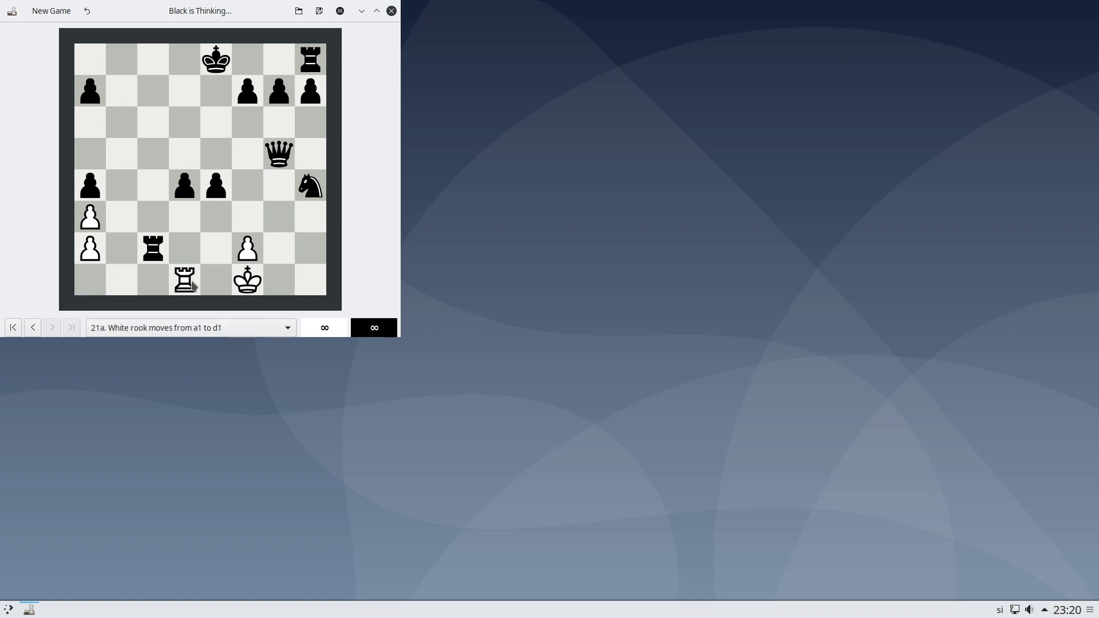
pyautogui.click(192, 285)
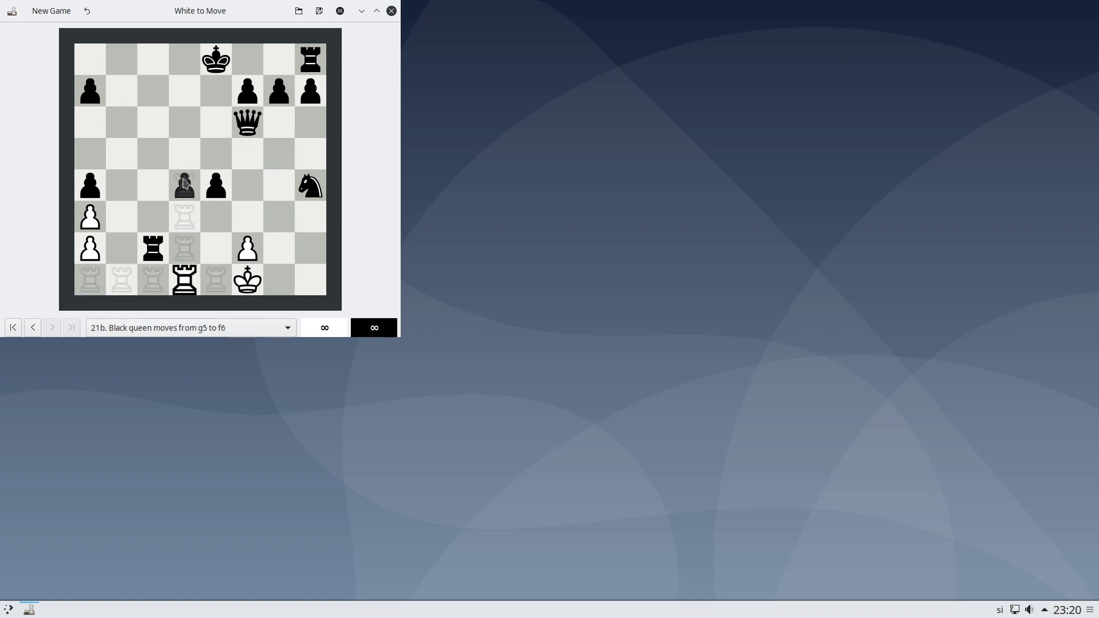
pyautogui.click(184, 182)
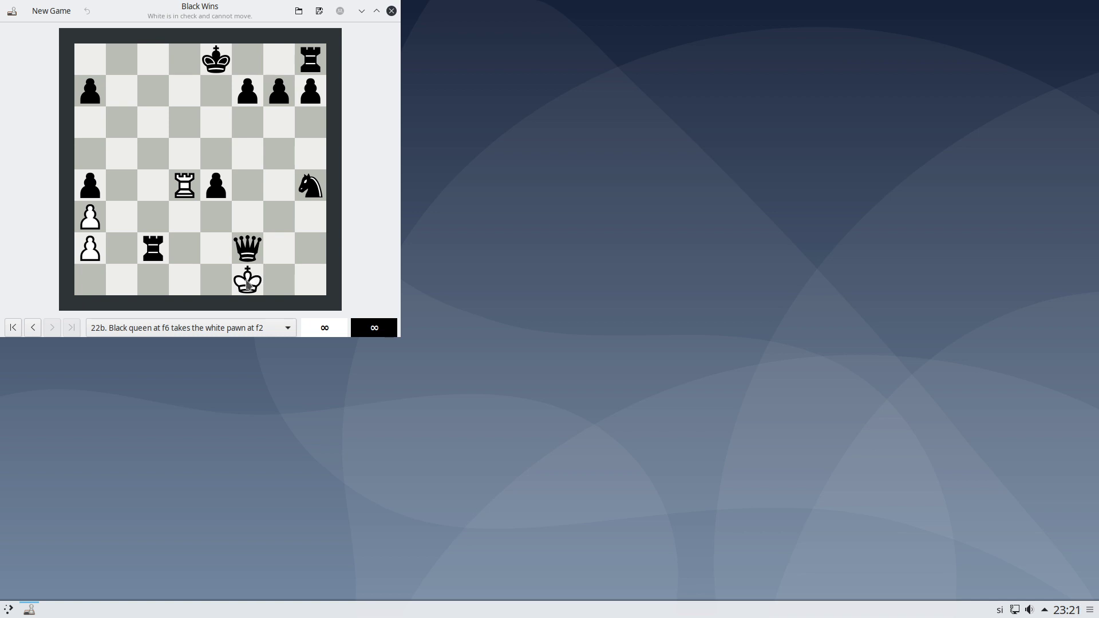
# Step: Start a new chess game and open by moving the white pawn from e2 to e3
pyautogui.click(63, 16)
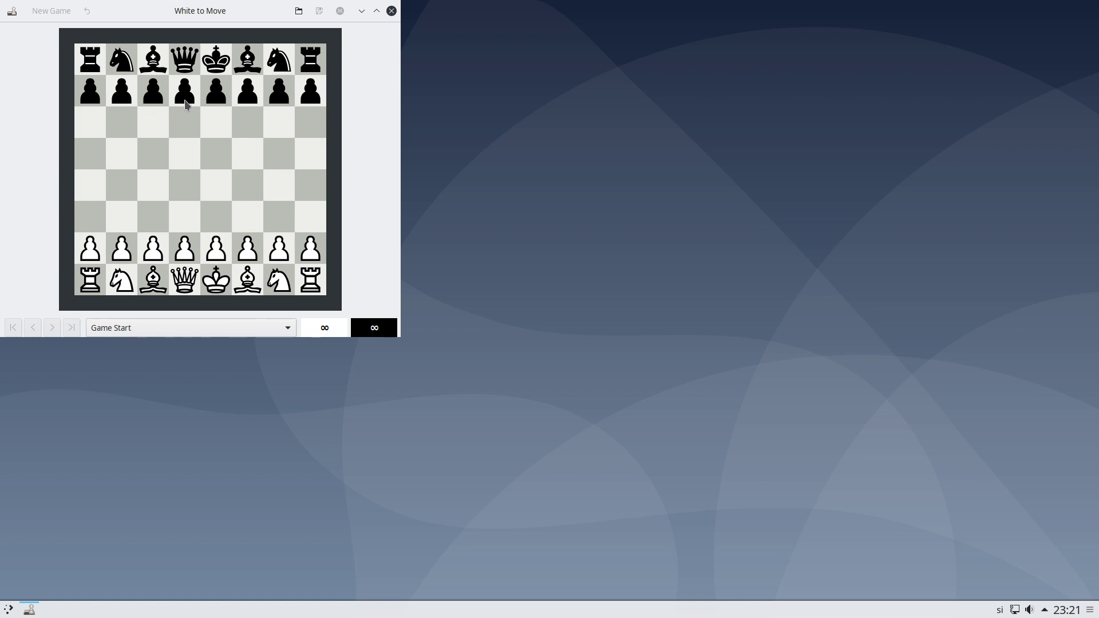
pyautogui.click(221, 236)
pyautogui.click(217, 218)
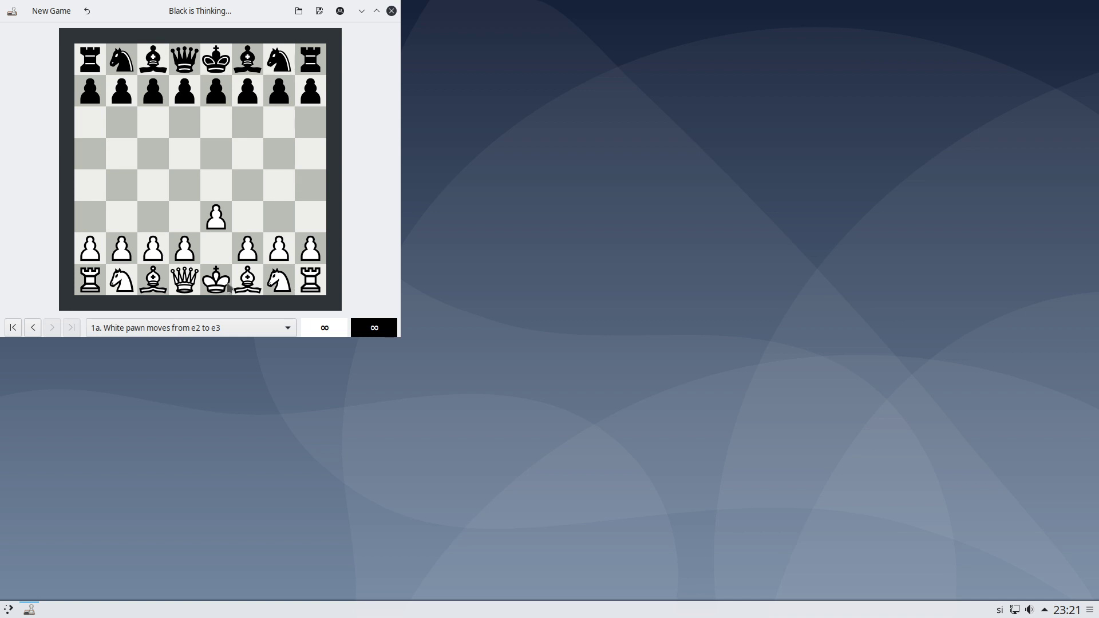
# Step: Move the white bishop from f1 to c4, and capture the black pawn on d5 with it
pyautogui.click(242, 275)
pyautogui.click(162, 199)
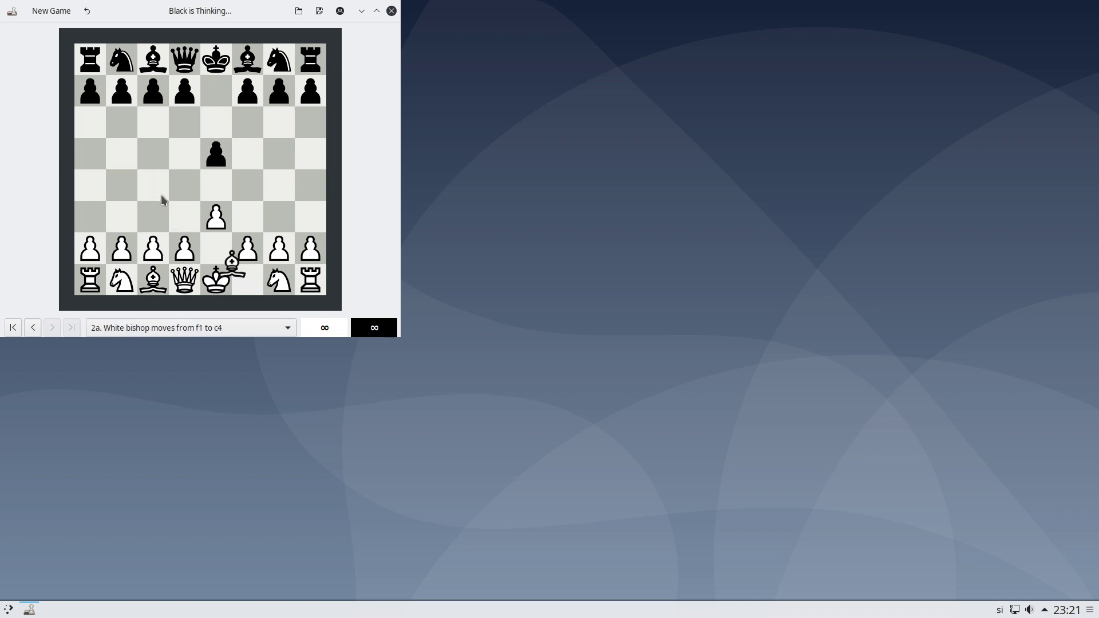
pyautogui.click(190, 279)
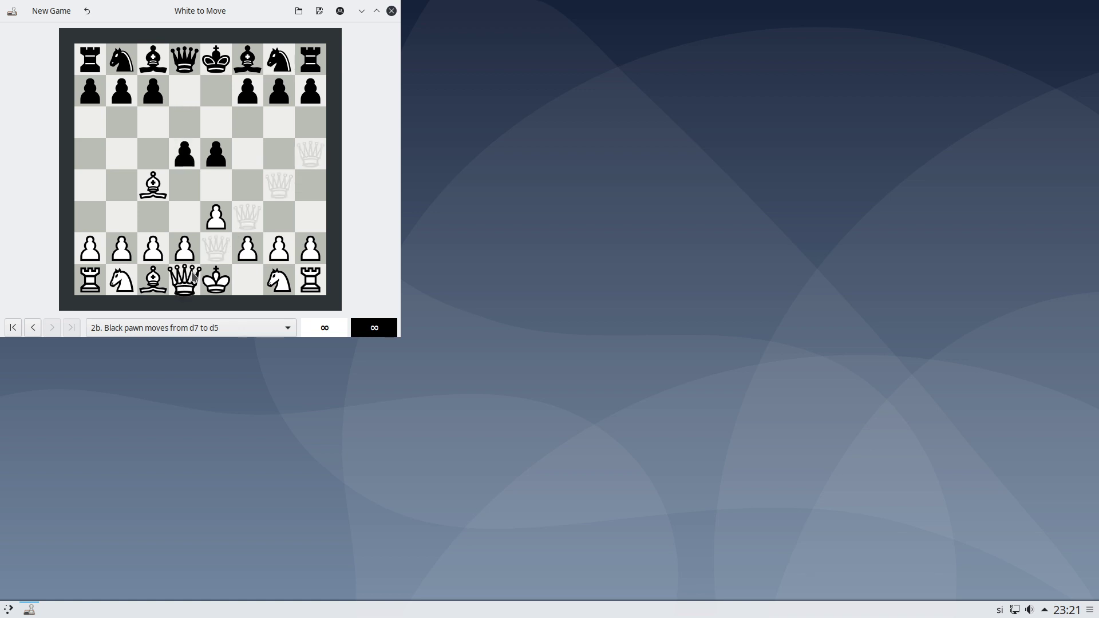
pyautogui.click(193, 278)
pyautogui.click(163, 187)
pyautogui.click(182, 165)
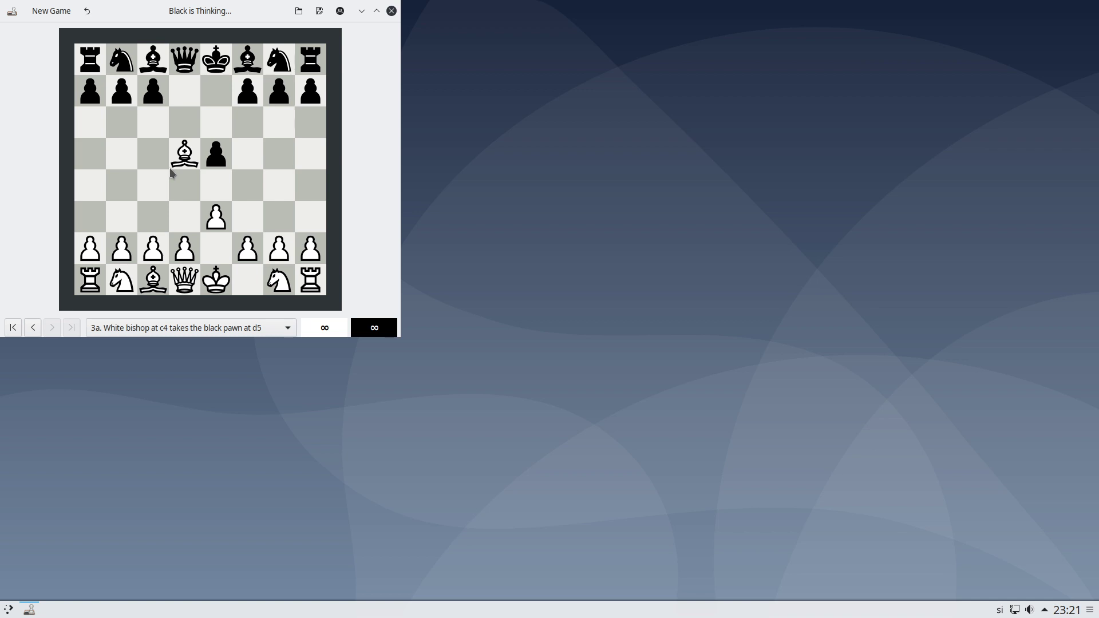
# Step: Move the white pawn from d2 to d3 and the white knight from g1 to e2
pyautogui.click(188, 236)
pyautogui.click(184, 224)
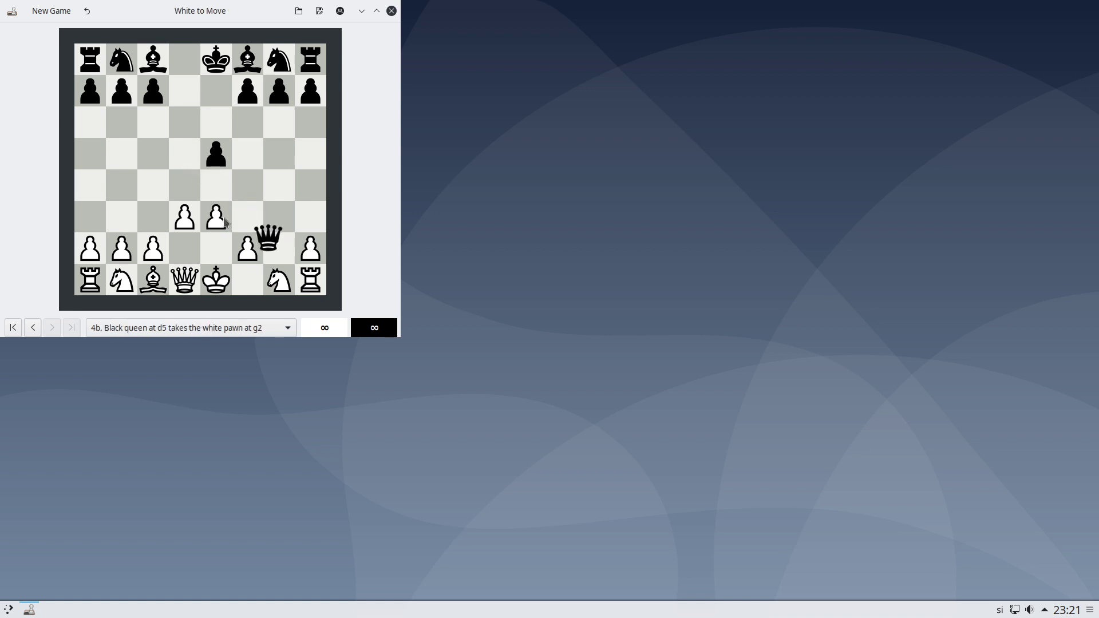
pyautogui.click(282, 283)
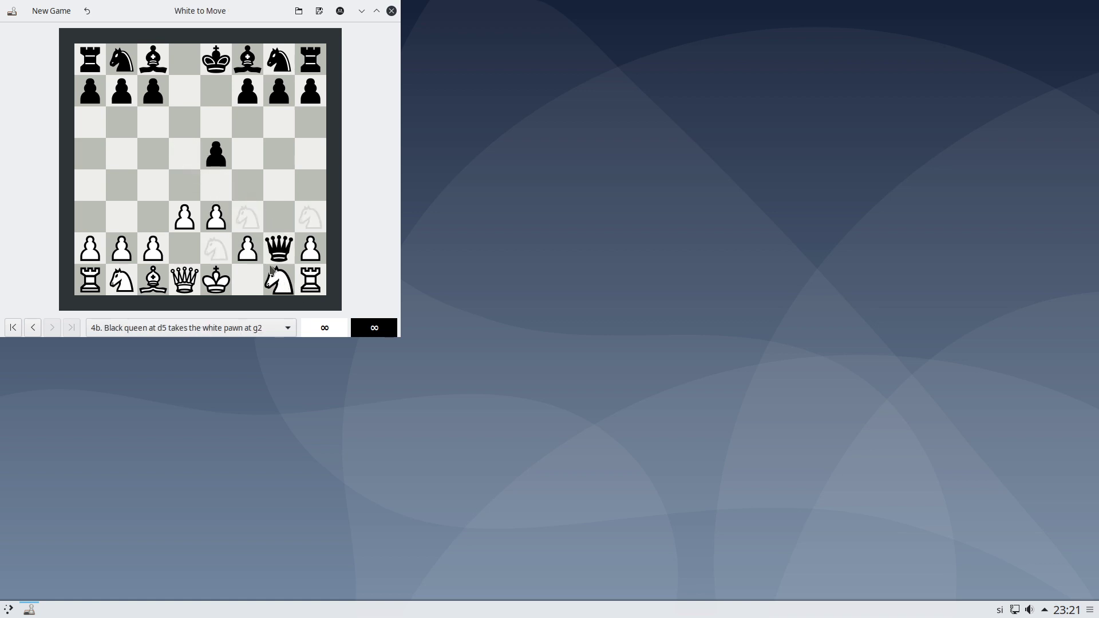
pyautogui.click(220, 252)
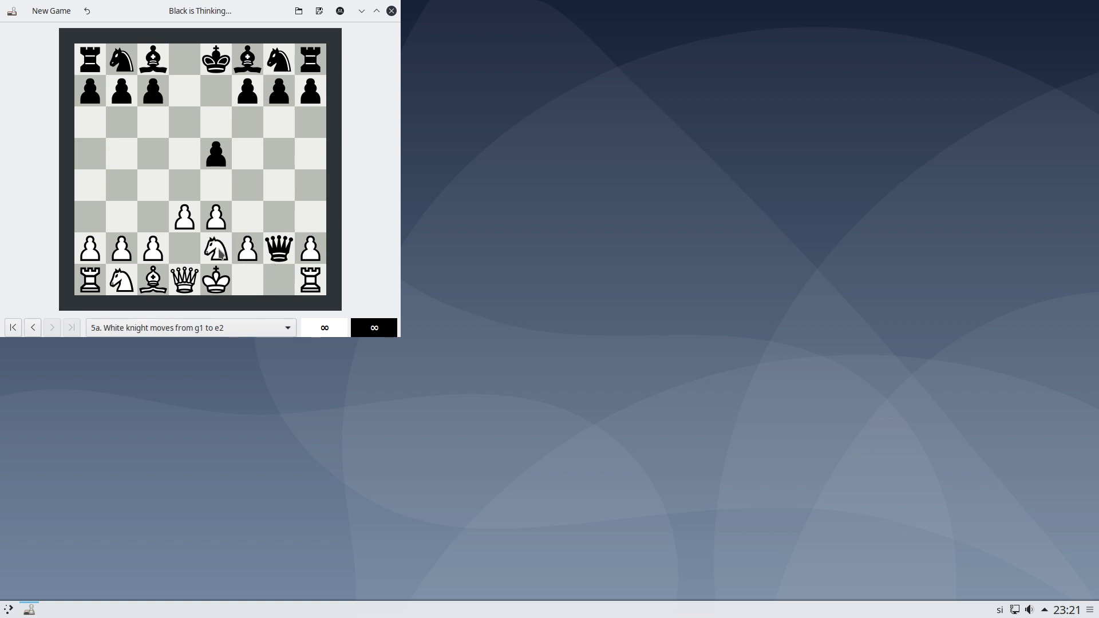
# Step: Move the white king from e1 to d2 and the white knight from e2 to g3
pyautogui.click(219, 284)
pyautogui.click(196, 256)
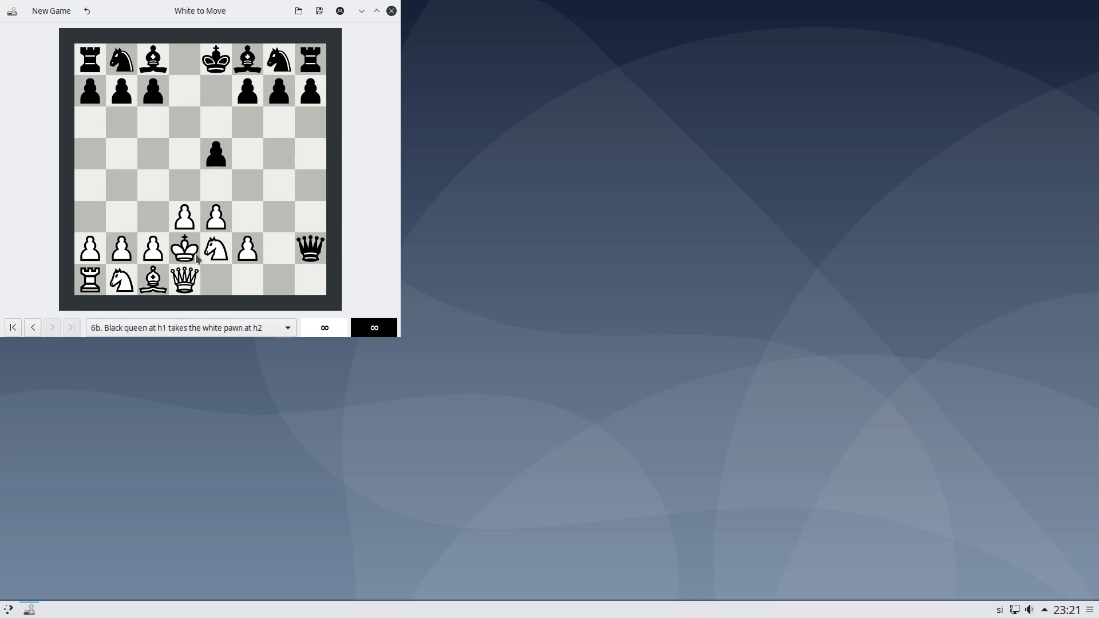
pyautogui.click(221, 251)
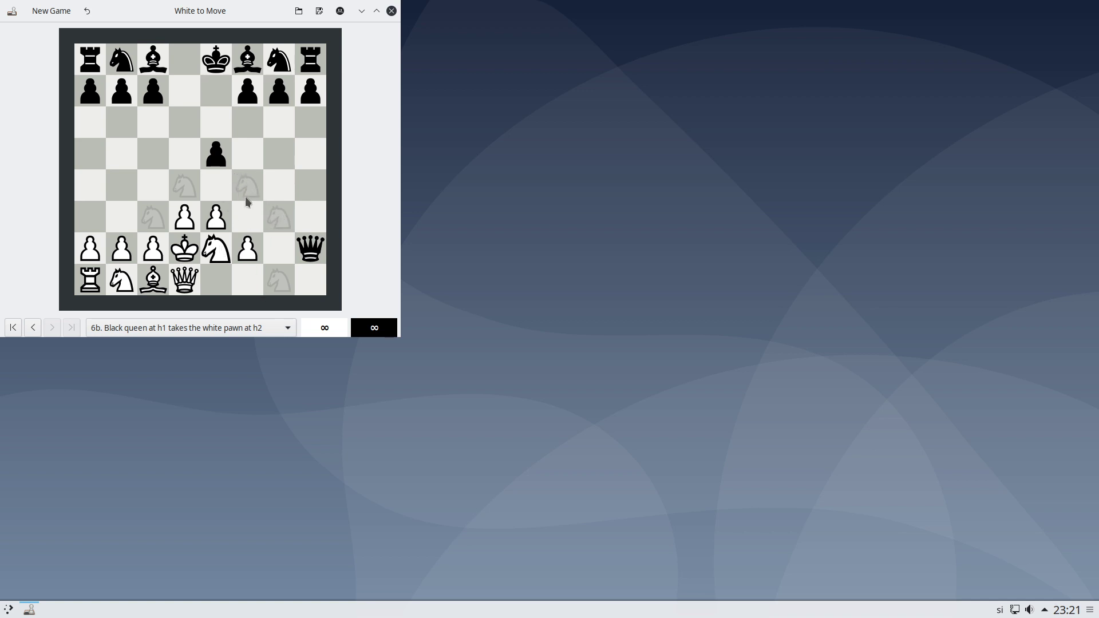
pyautogui.click(275, 216)
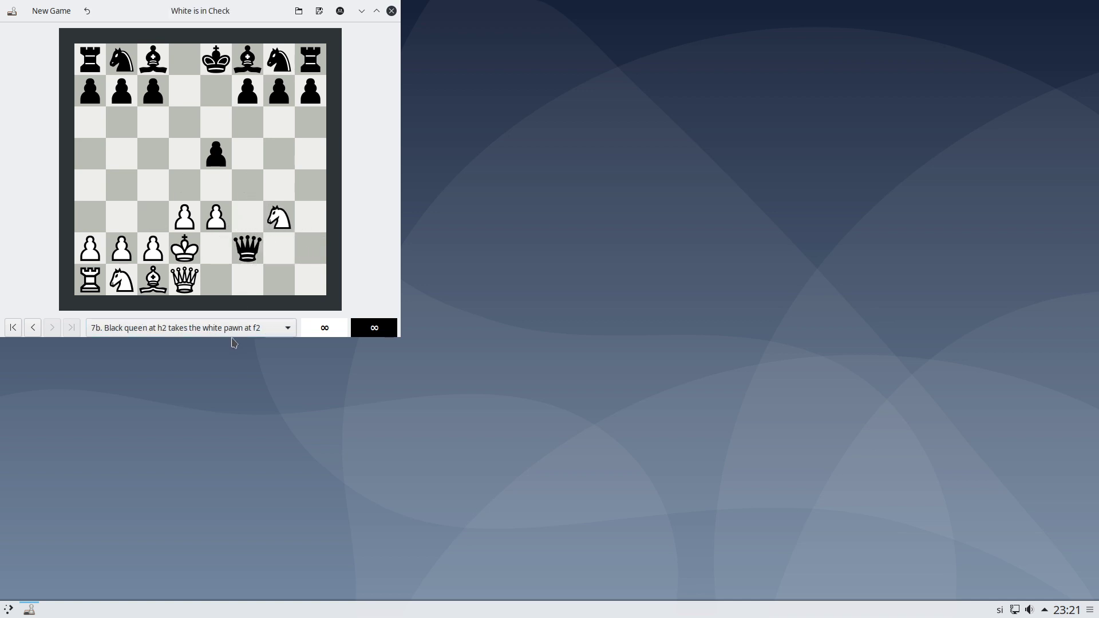
# Step: Move the checked white king from d2 to c3, and on the following turn move the white knight from b1 to a3
pyautogui.click(196, 249)
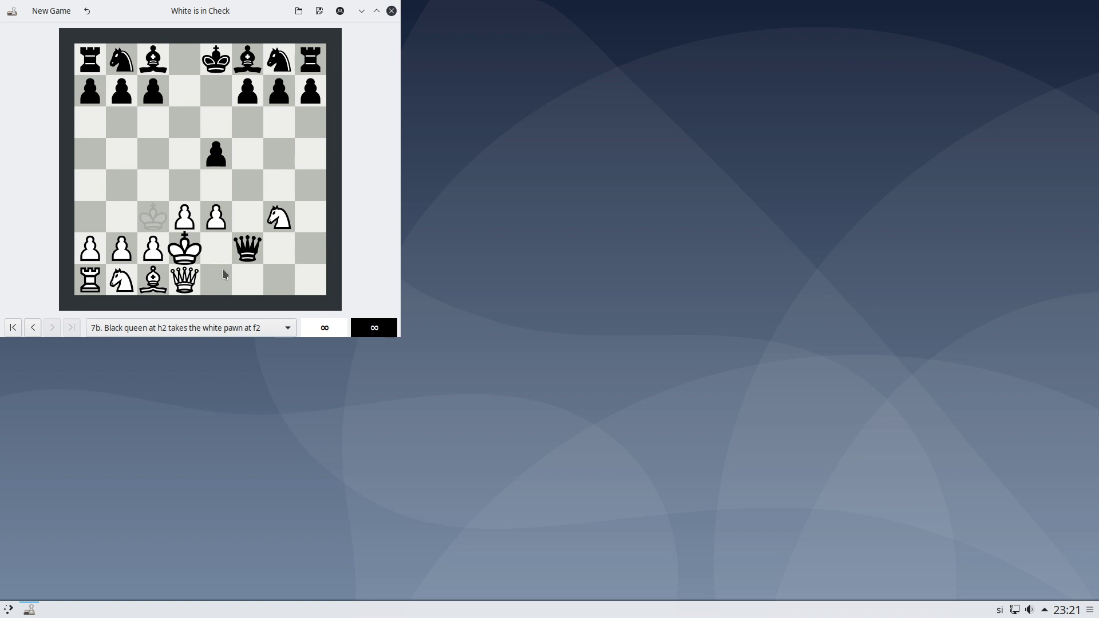
pyautogui.click(152, 212)
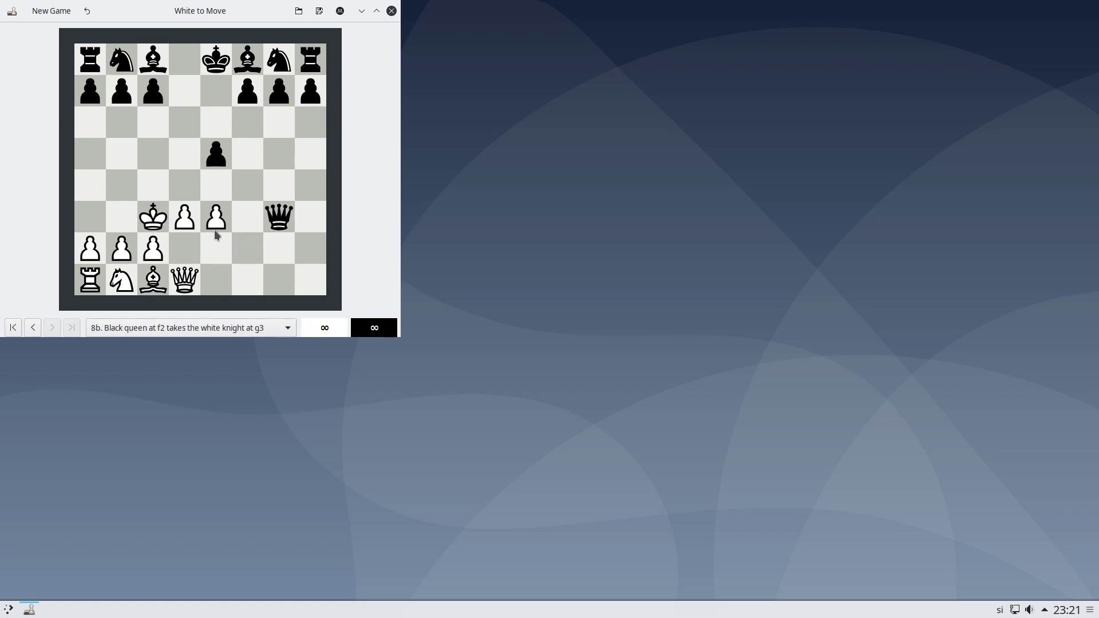
pyautogui.click(123, 280)
pyautogui.click(95, 211)
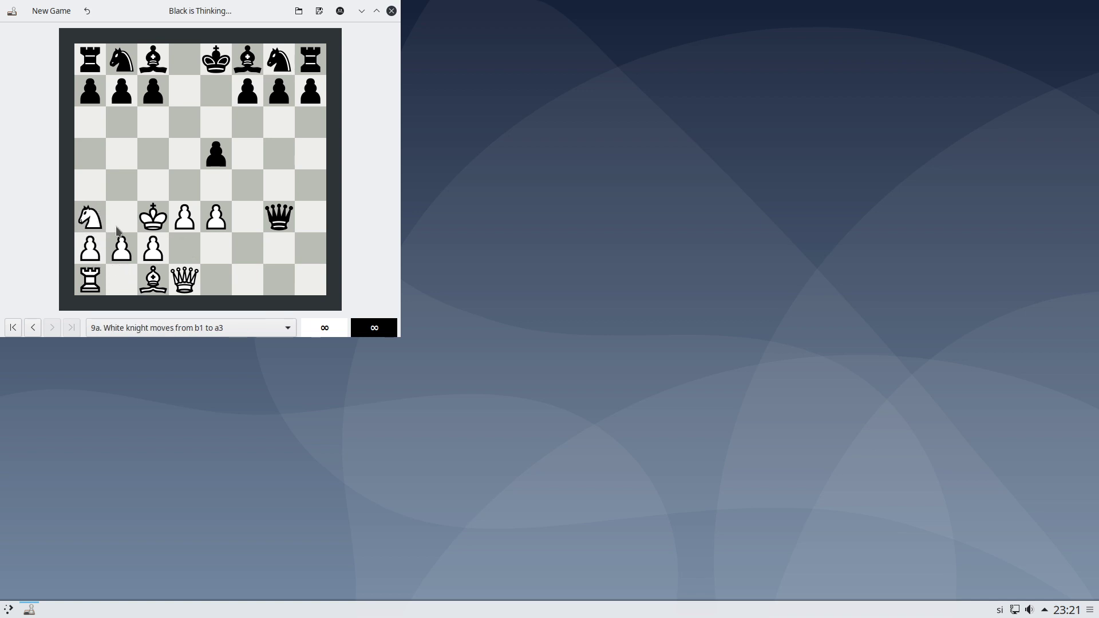
# Step: Capture the black bishop on a3 with the white b2 pawn, and on the following turn move the white rook from a1 to b1
pyautogui.click(129, 246)
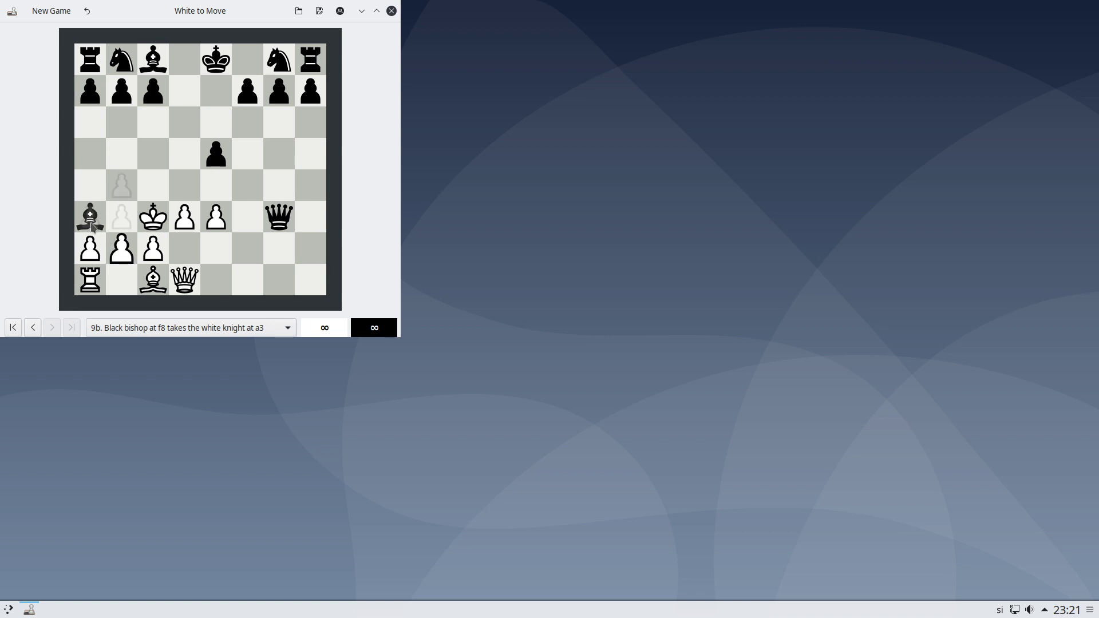
pyautogui.click(92, 217)
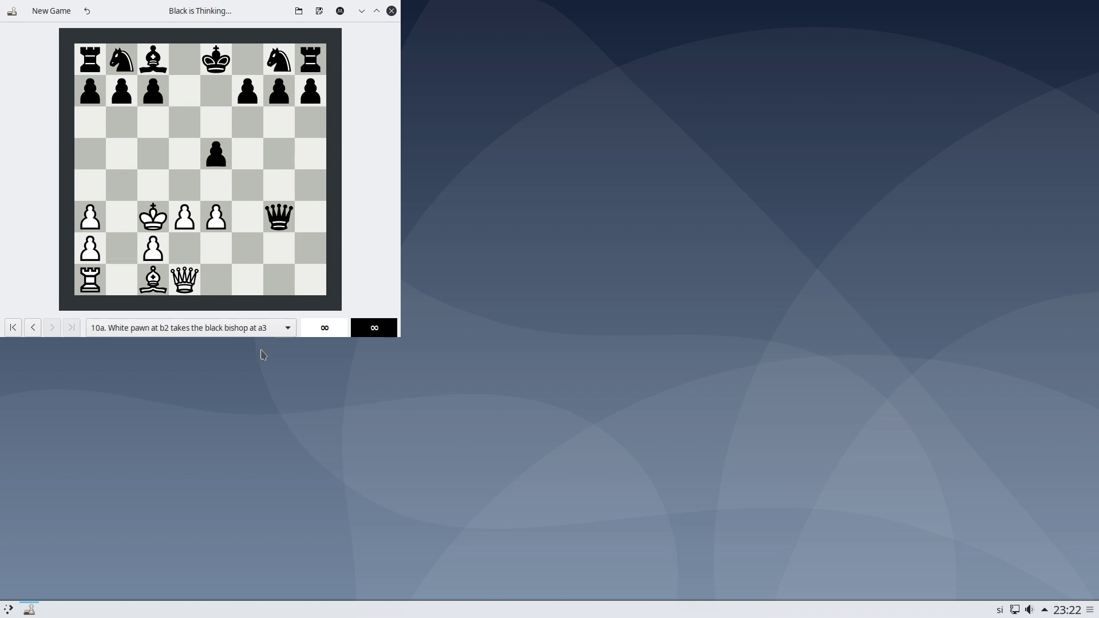
pyautogui.click(98, 276)
pyautogui.click(129, 275)
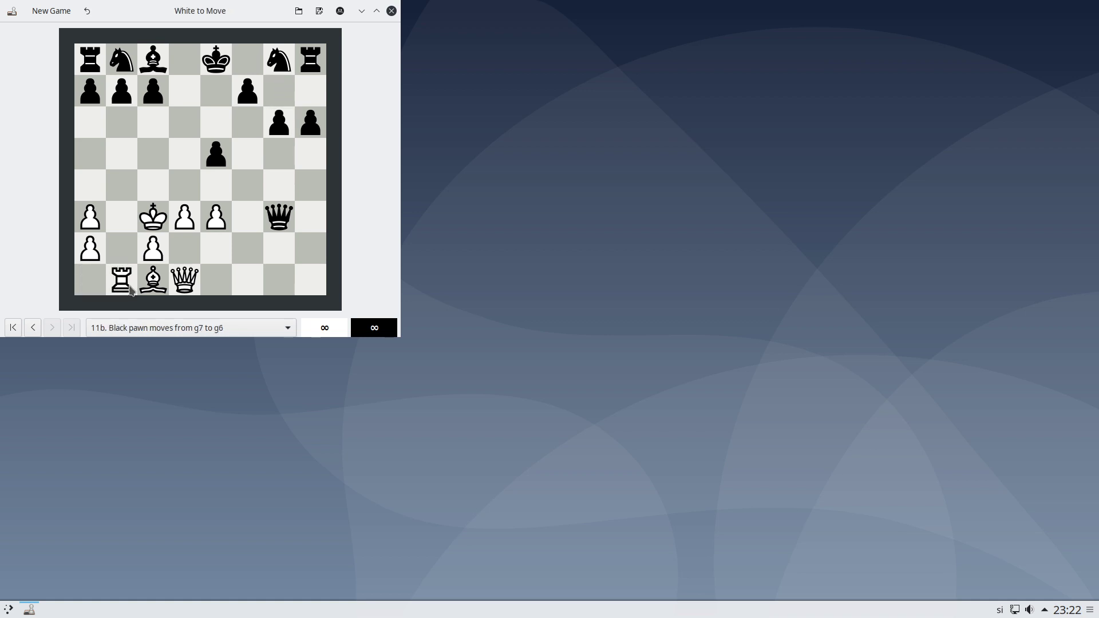
# Step: Move the white rook from b1 to b5 and the white pawn from d3 to d4
pyautogui.click(125, 280)
pyautogui.click(123, 143)
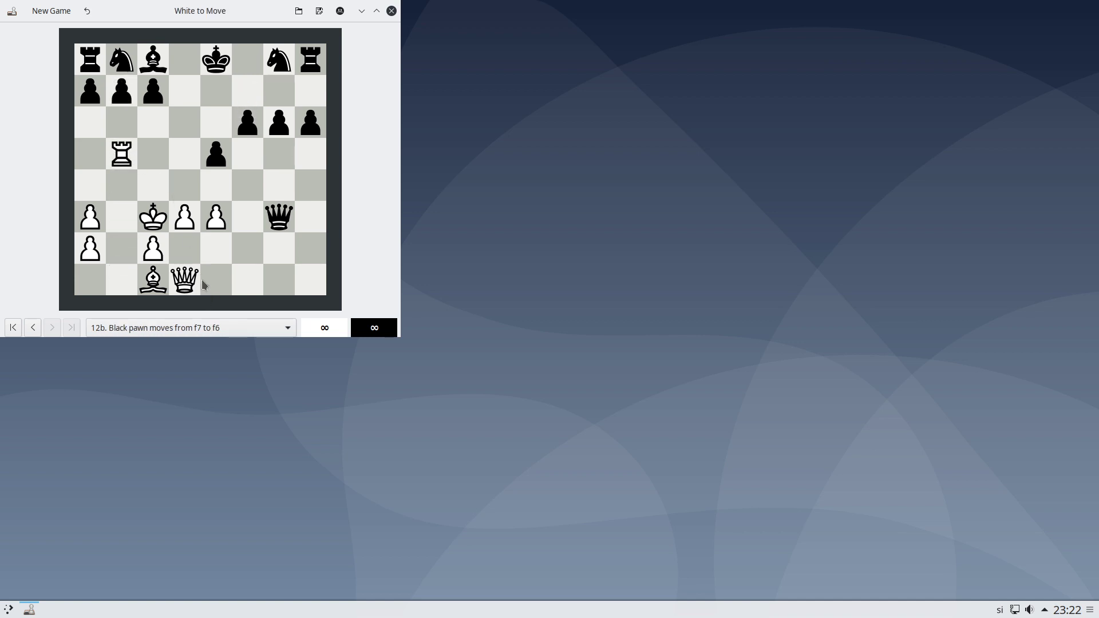
pyautogui.click(189, 221)
pyautogui.click(191, 182)
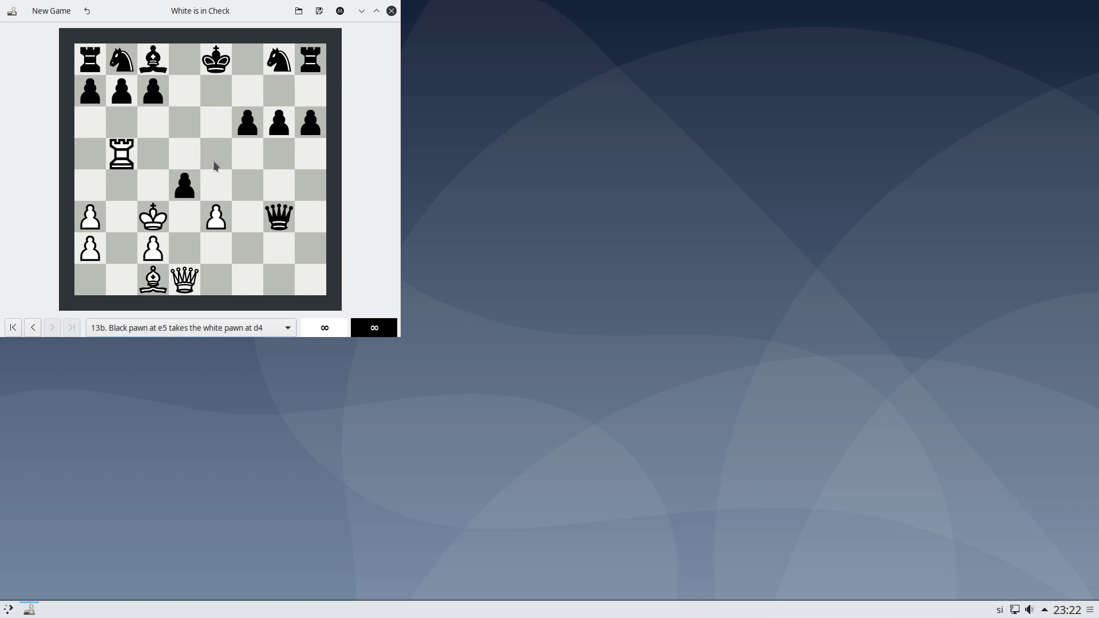
pyautogui.click(186, 274)
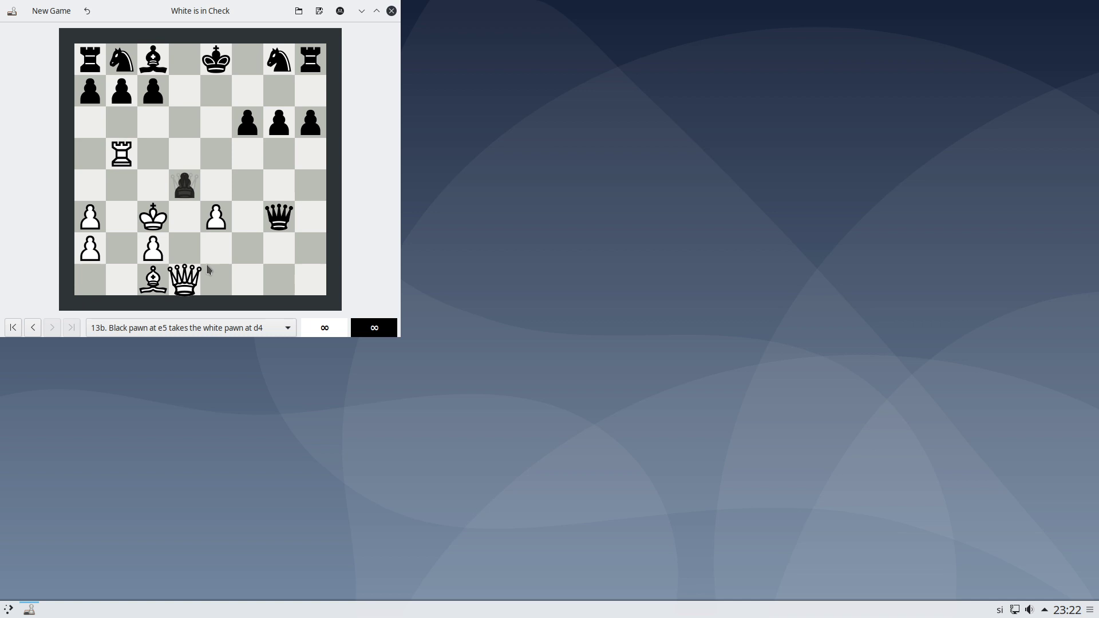
pyautogui.click(241, 229)
pyautogui.click(153, 278)
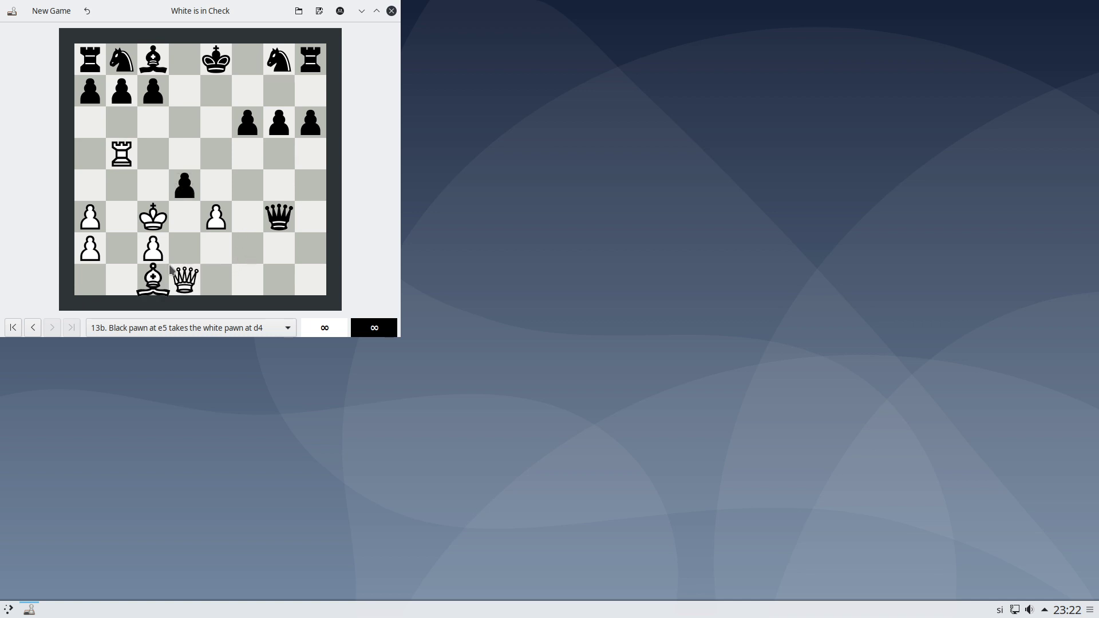
pyautogui.click(157, 285)
pyautogui.click(157, 281)
pyautogui.click(153, 281)
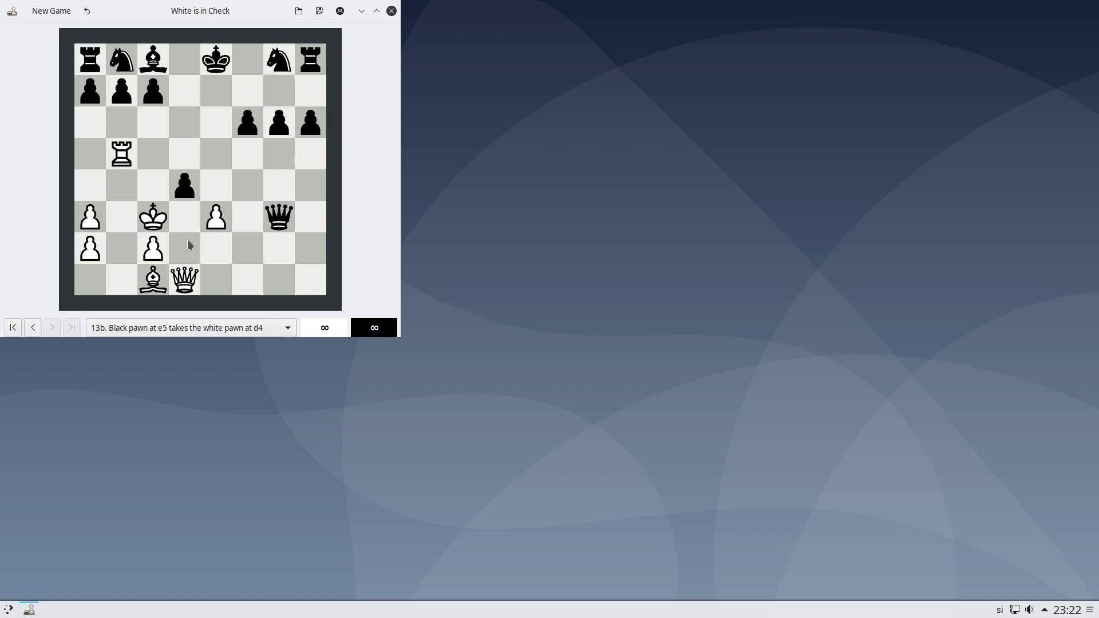
# Step: Capture the checking black pawn on d4 with the white king, and move the white rook from b5 to c5
pyautogui.click(166, 214)
pyautogui.click(183, 187)
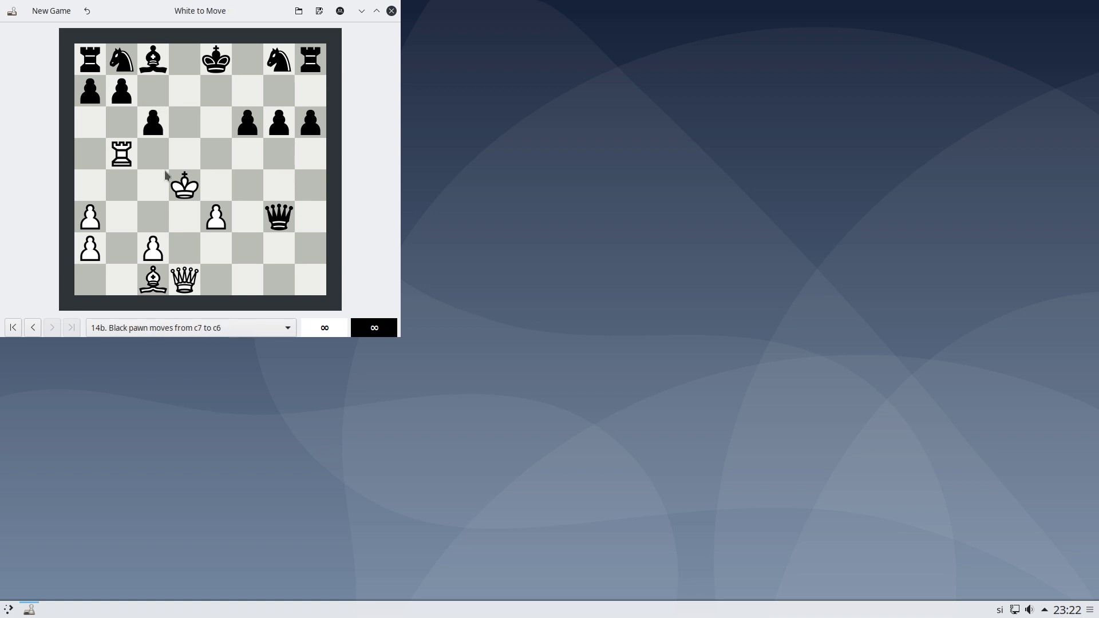
pyautogui.click(122, 148)
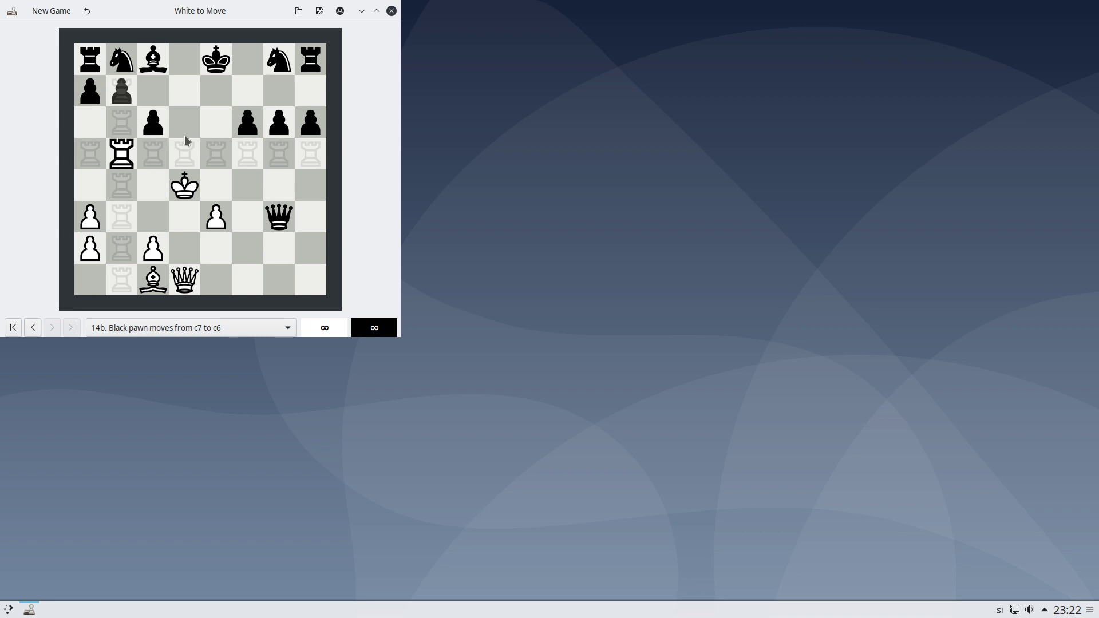
pyautogui.click(153, 148)
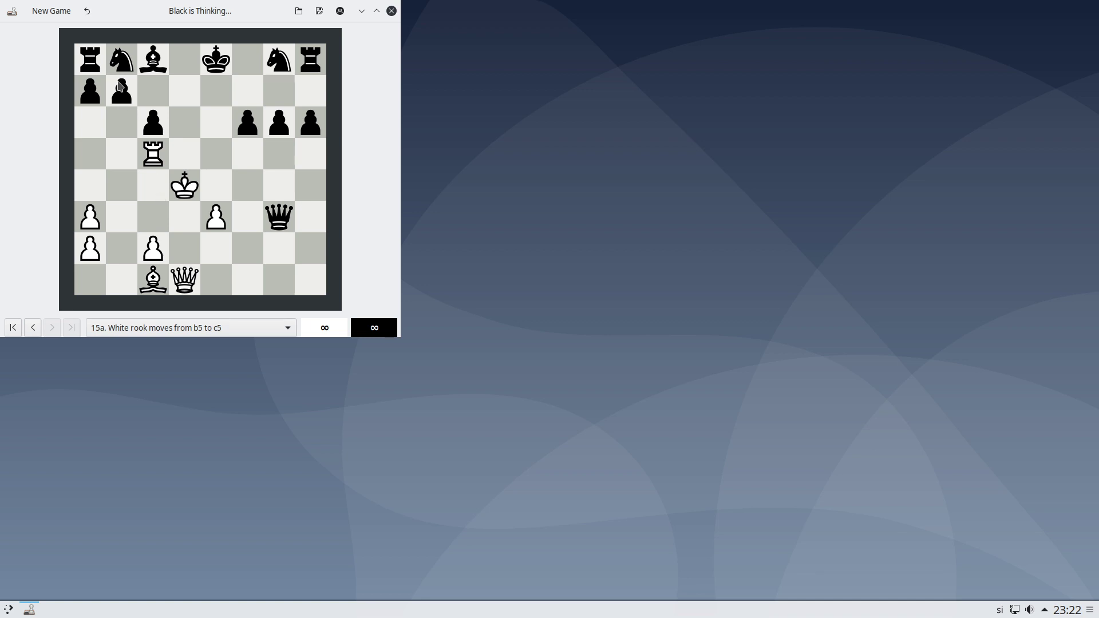
# Step: Block the check by moving the white rook from c5 to d5, and move the white king from d4 to c3
pyautogui.click(159, 161)
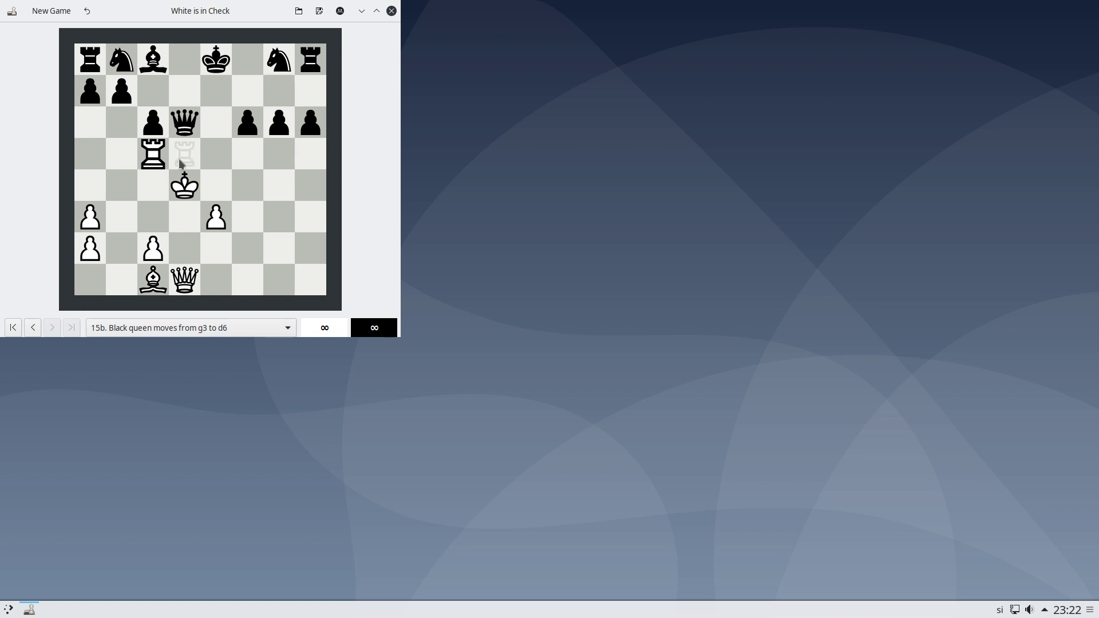
pyautogui.click(180, 162)
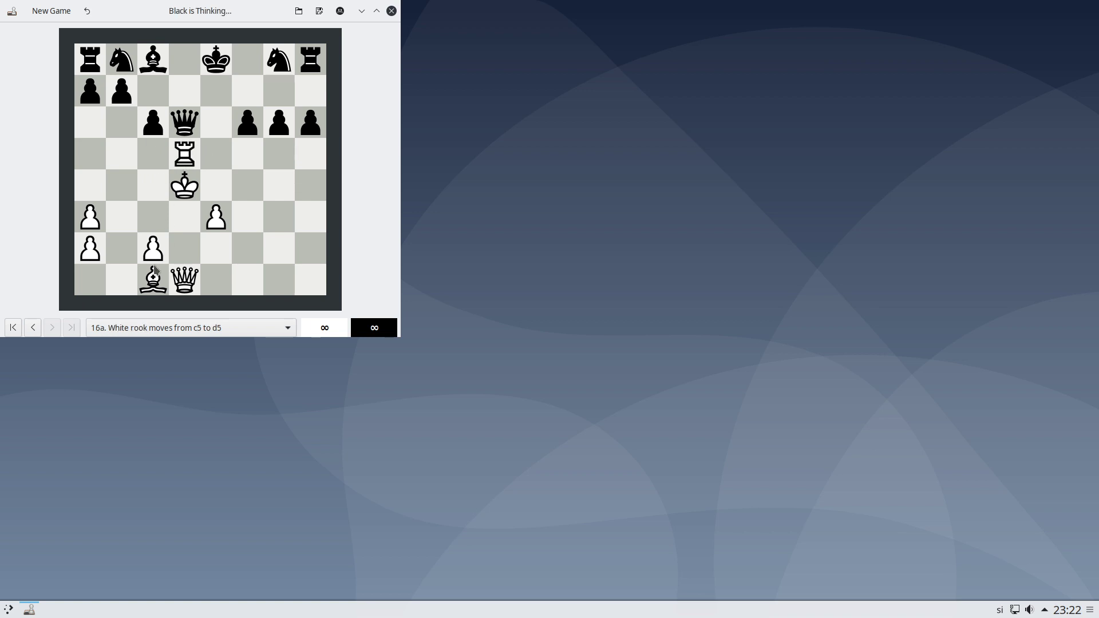
pyautogui.click(186, 186)
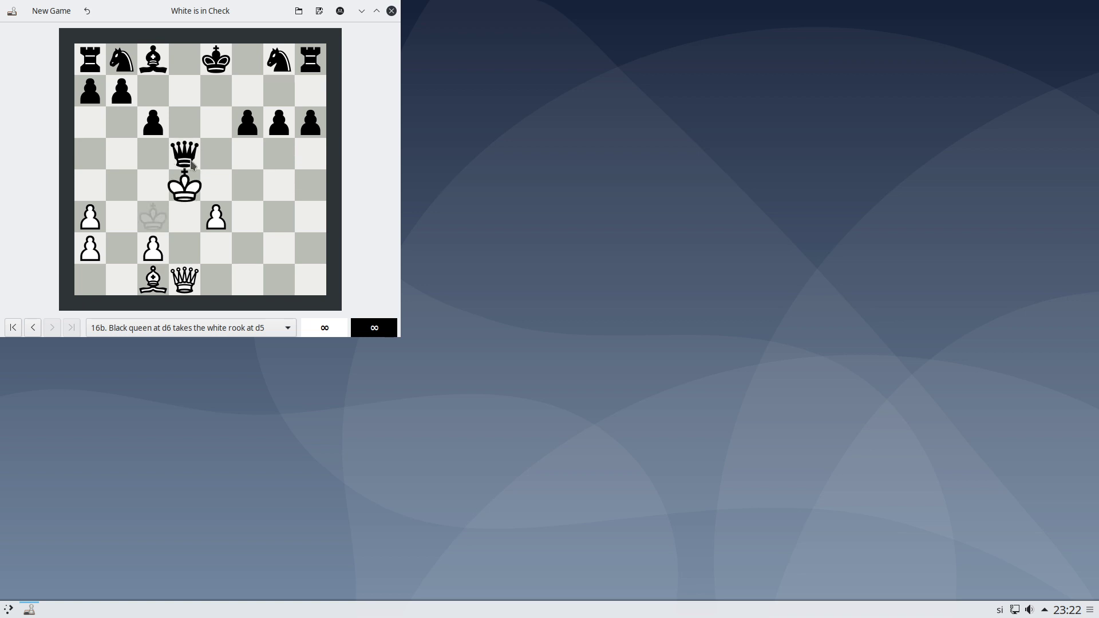
pyautogui.click(155, 222)
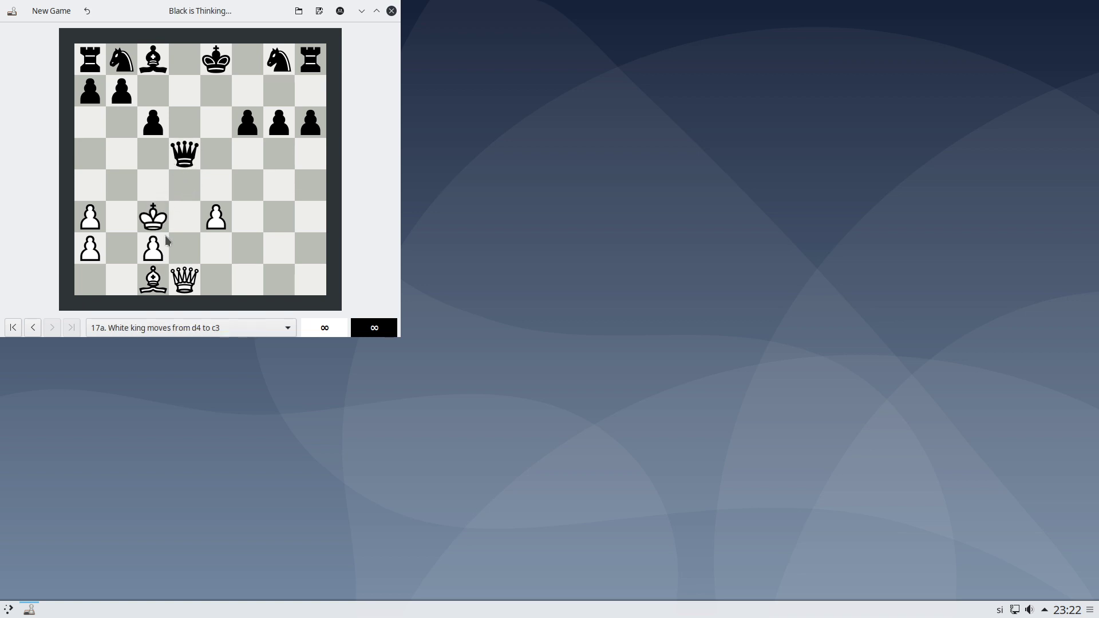
# Step: Move the white bishop from c1 to b2 and the white pawn from a3 to a4
pyautogui.click(156, 292)
pyautogui.click(122, 250)
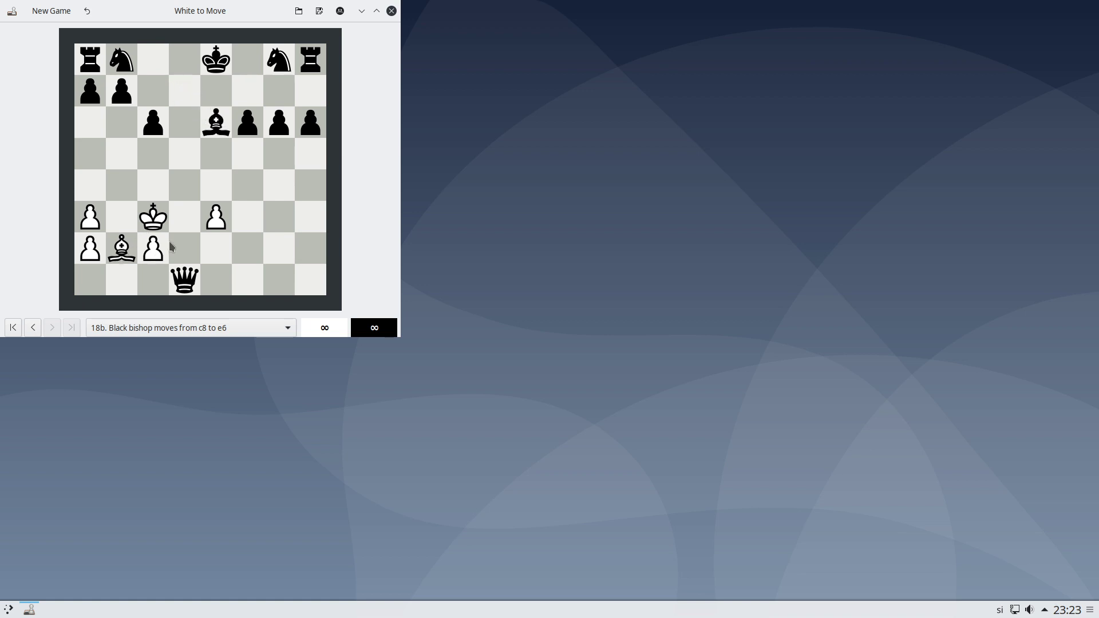
pyautogui.click(94, 220)
pyautogui.click(93, 198)
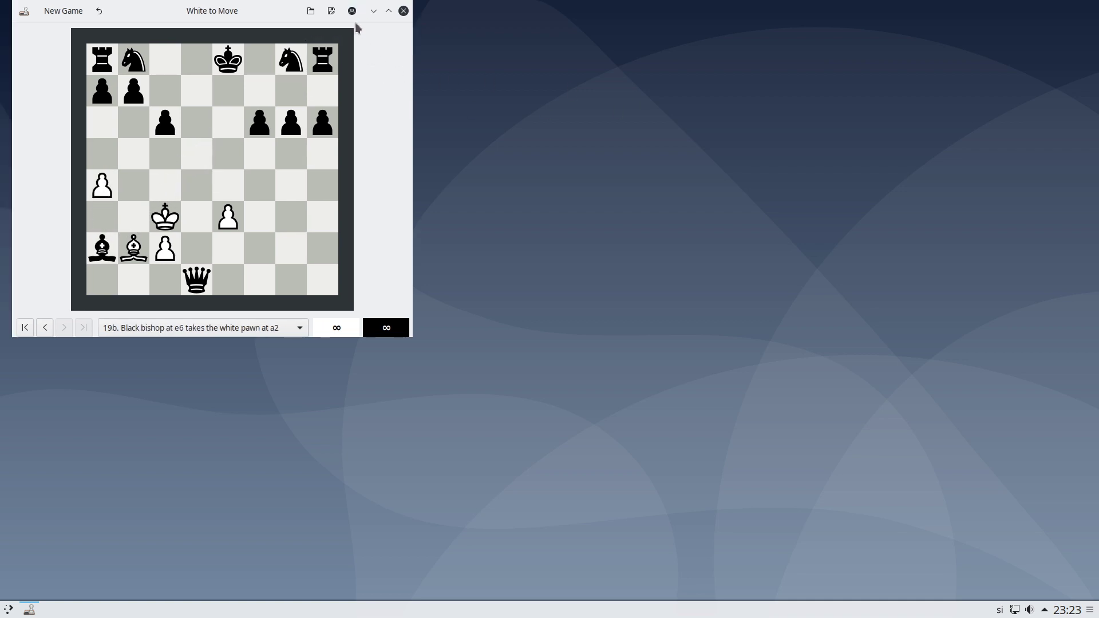
# Step: Resign the game as White and show the board position at move 16b from the move history
pyautogui.click(352, 11)
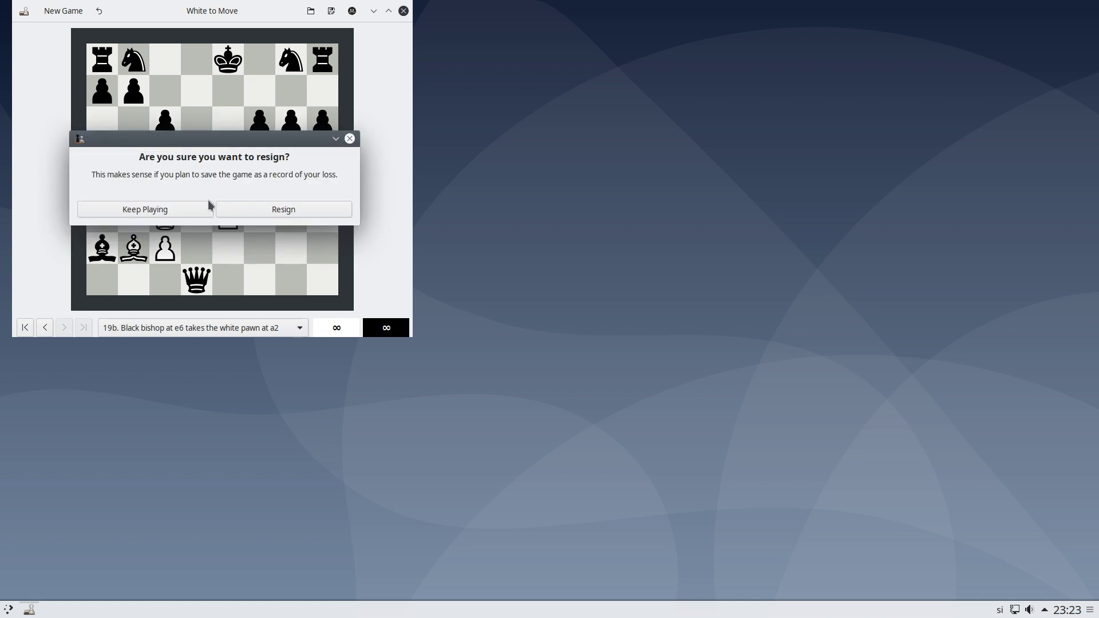
pyautogui.click(293, 204)
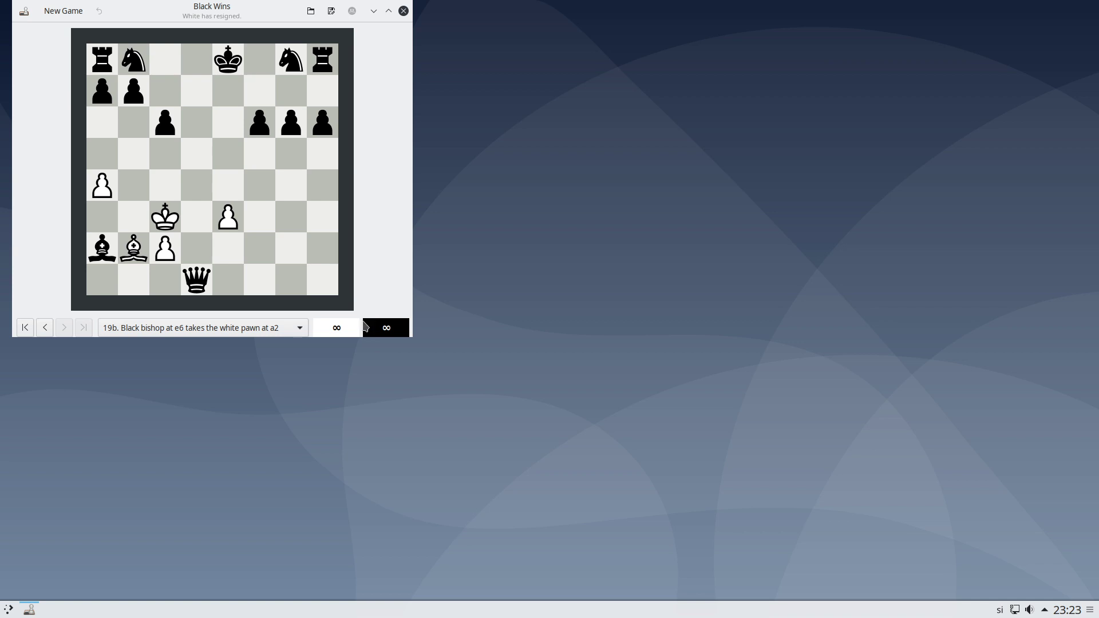
pyautogui.click(270, 333)
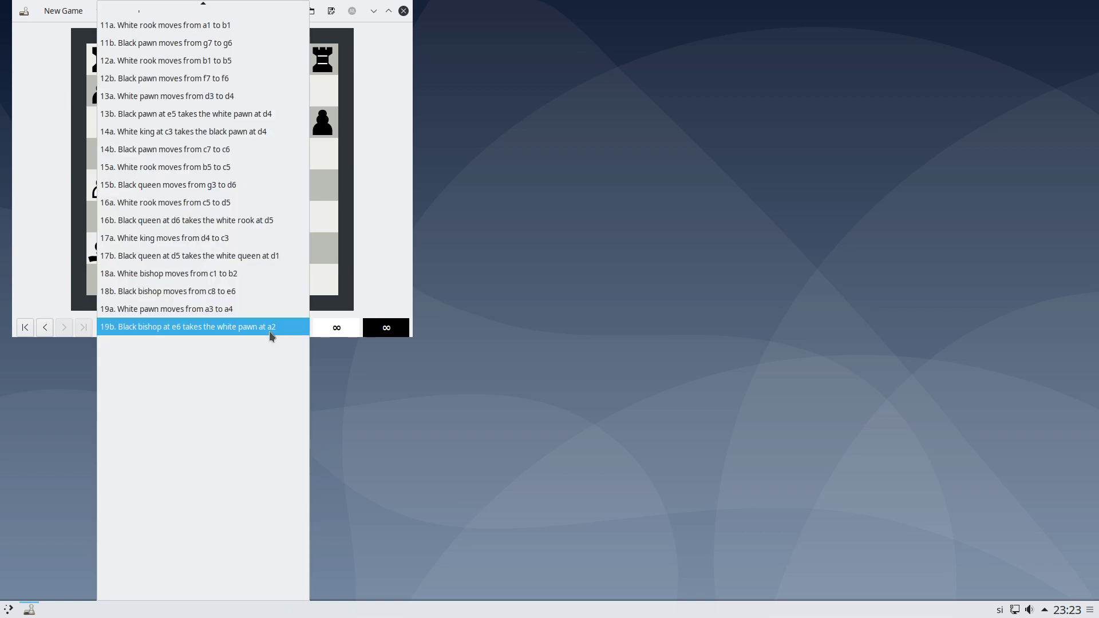
pyautogui.click(286, 218)
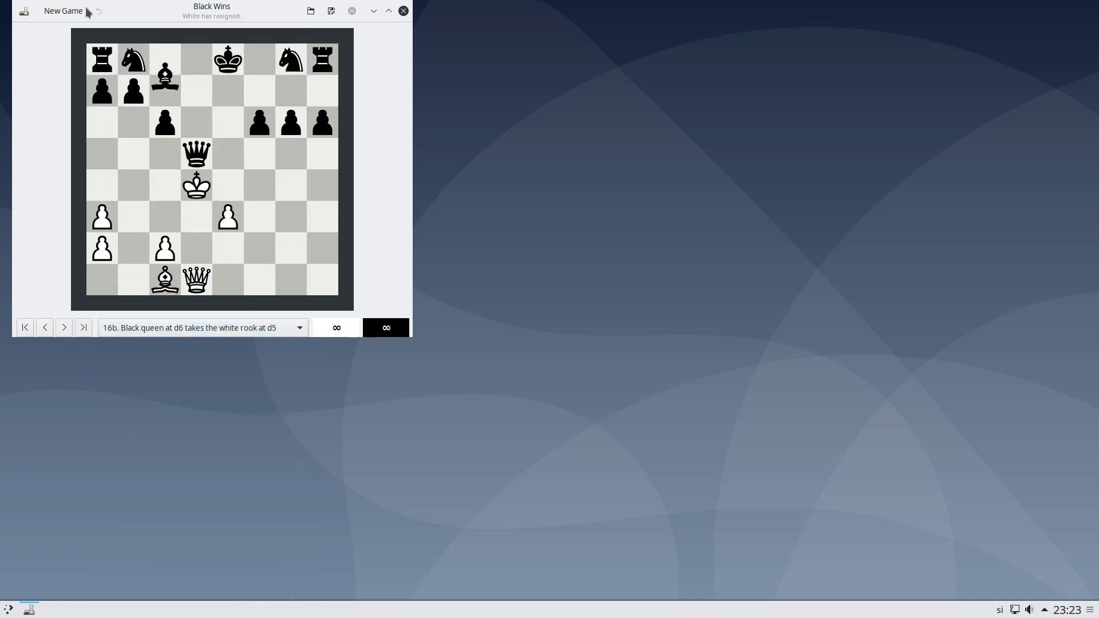
# Step: Open the chess preferences and choose HoiChess as the opposing player with Easy difficulty
pyautogui.click(25, 16)
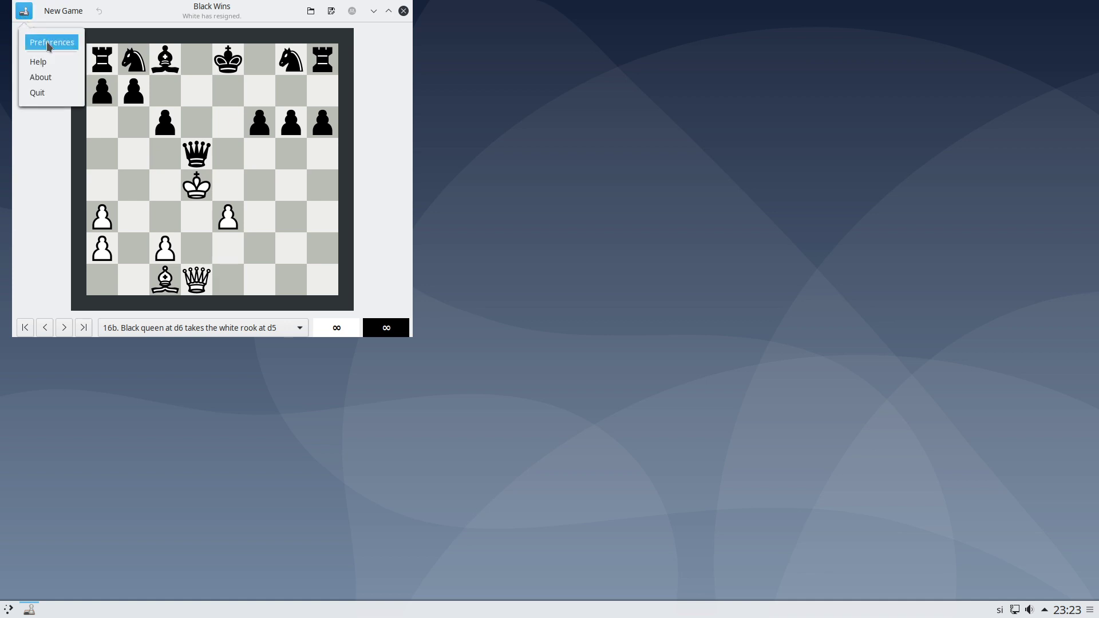
pyautogui.click(47, 44)
pyautogui.click(242, 121)
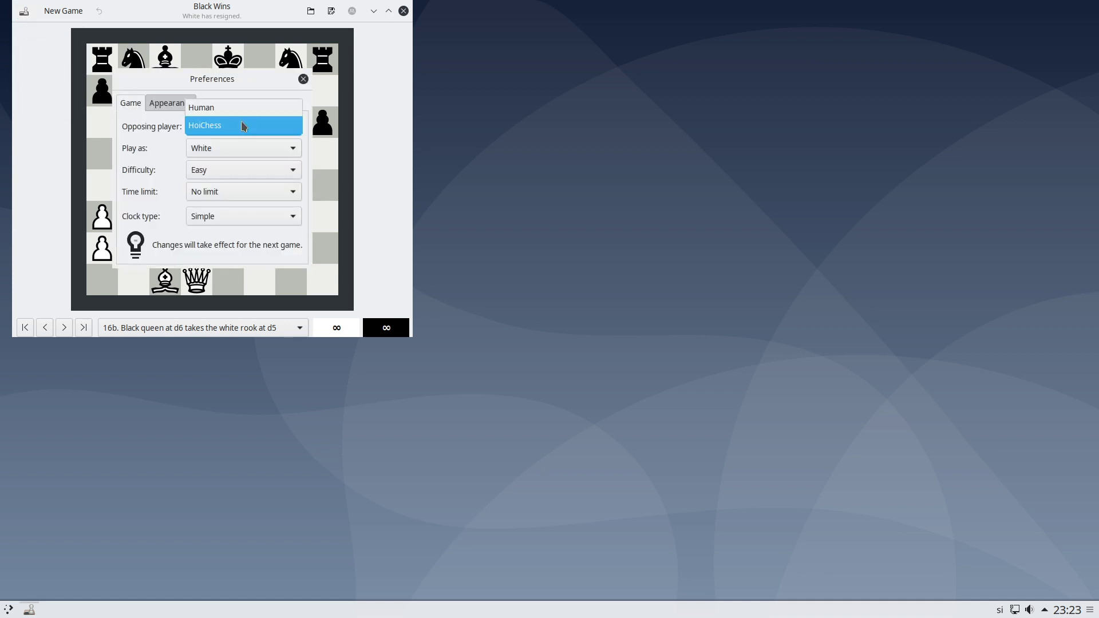
pyautogui.click(244, 107)
pyautogui.click(229, 125)
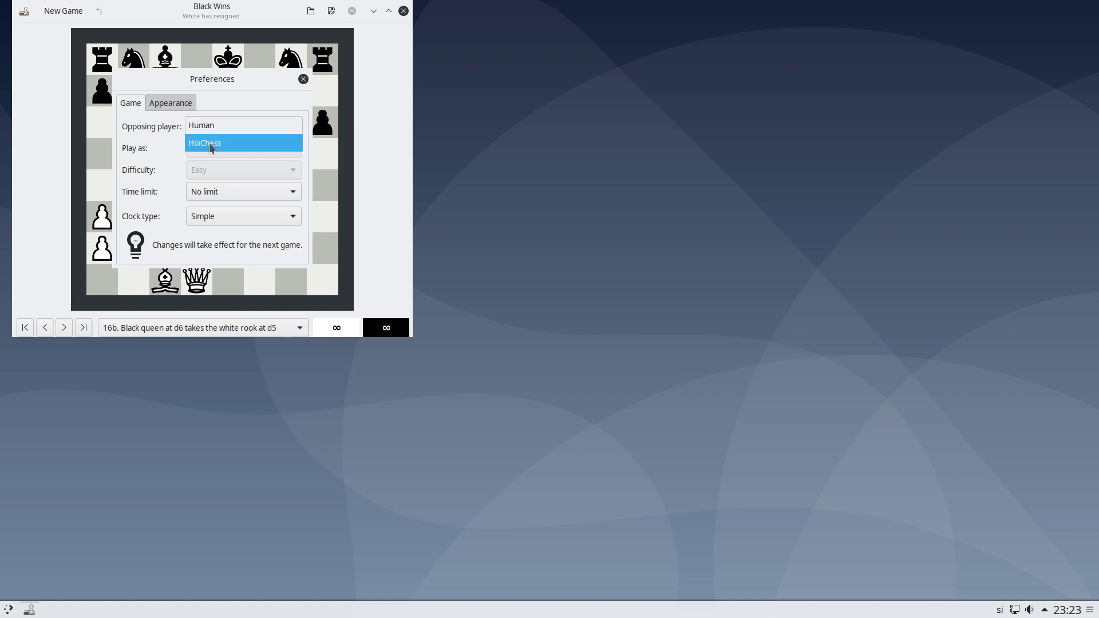
pyautogui.click(208, 143)
pyautogui.click(214, 155)
pyautogui.click(214, 156)
pyautogui.click(217, 170)
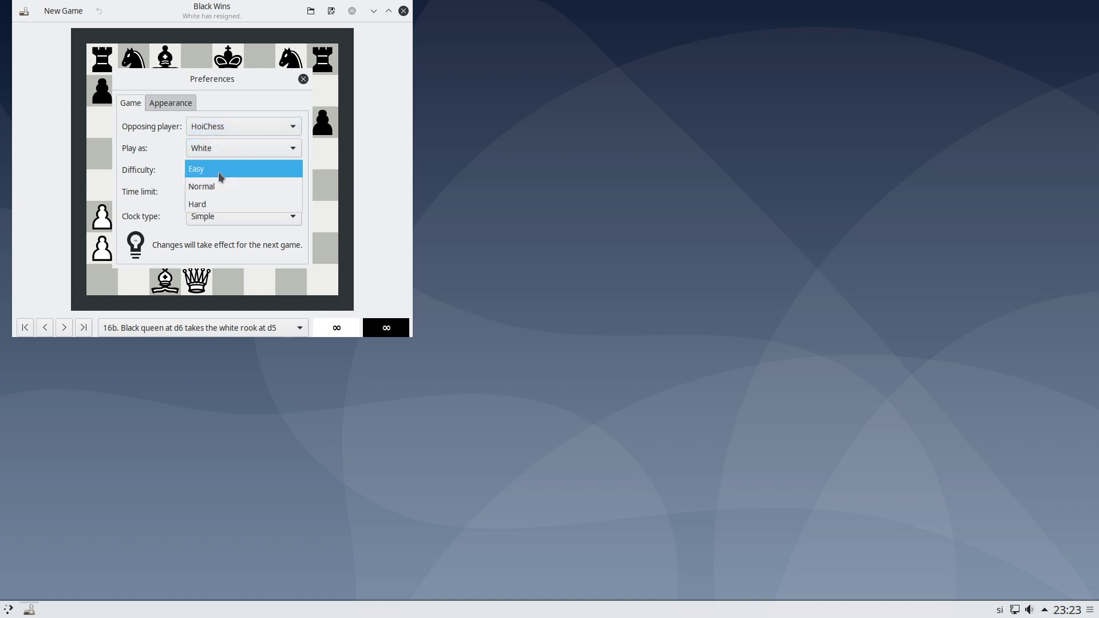
pyautogui.click(218, 171)
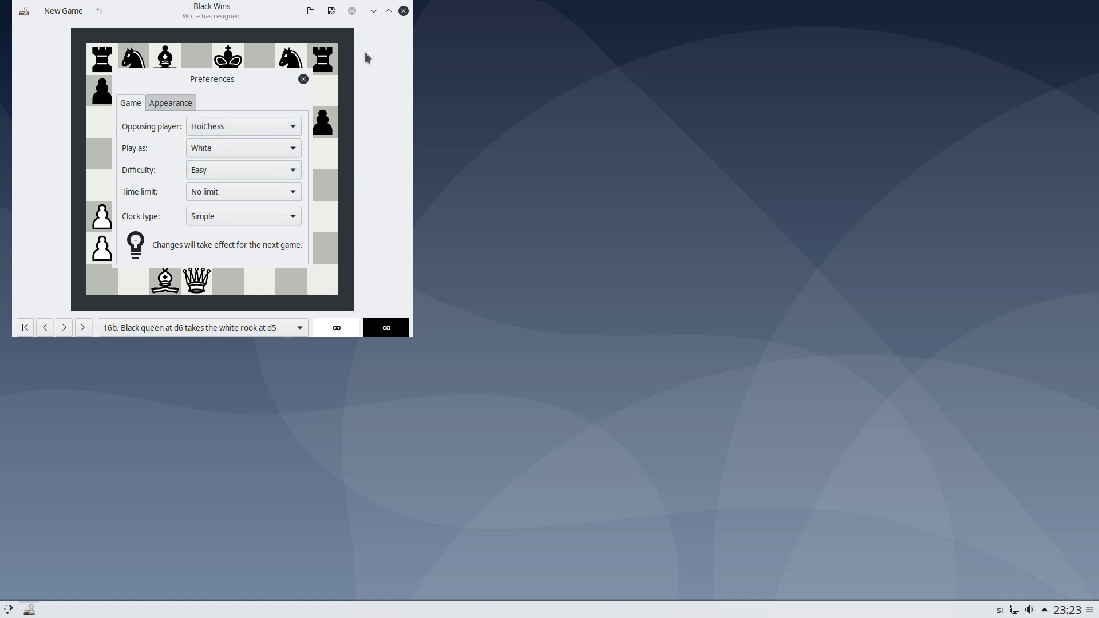
# Step: Set the clock type to Fischer and increase the timer increment
pyautogui.click(213, 219)
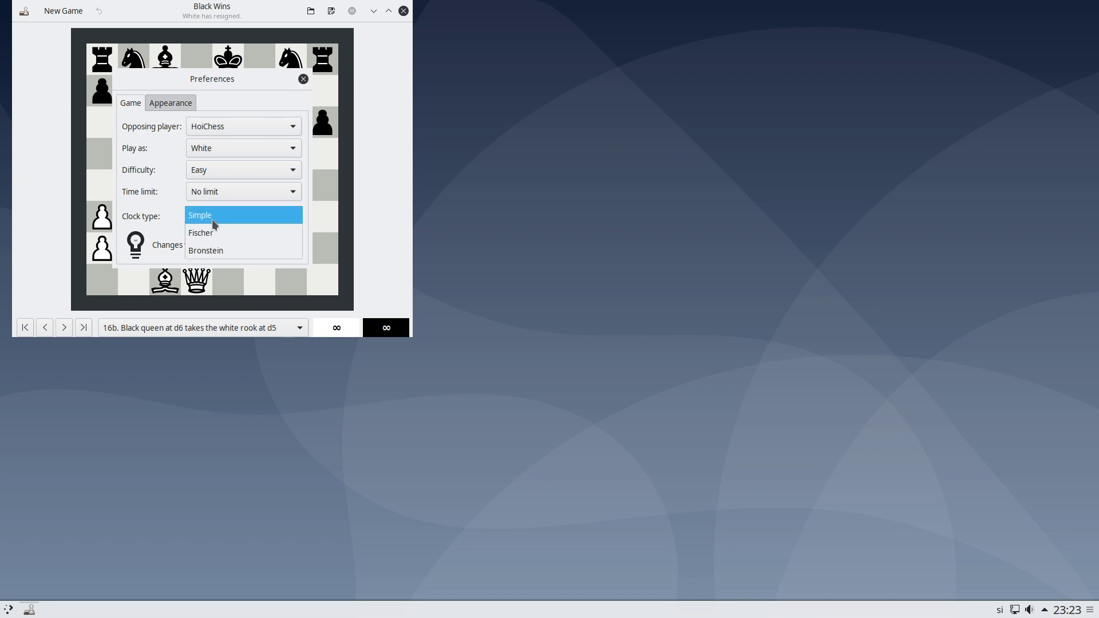
pyautogui.click(209, 232)
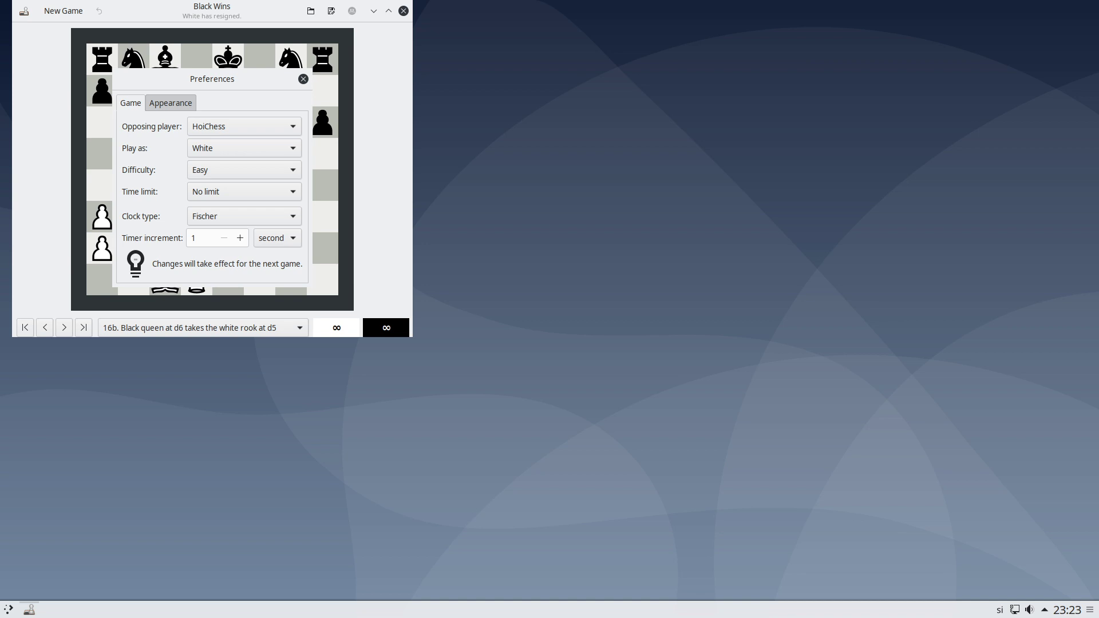
pyautogui.doubleClick(239, 238)
pyautogui.click(245, 218)
pyautogui.click(246, 229)
pyautogui.click(280, 242)
pyautogui.click(280, 239)
# Step: Set the board orientation to Current Player and the move format to Long Algebraic
pyautogui.click(179, 103)
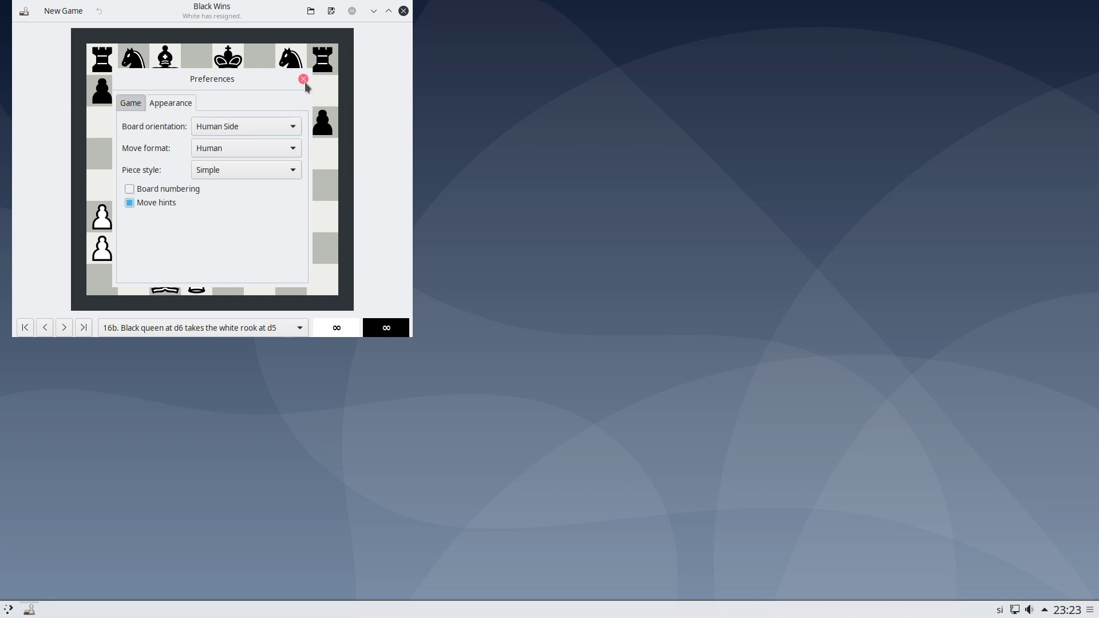
pyautogui.click(267, 126)
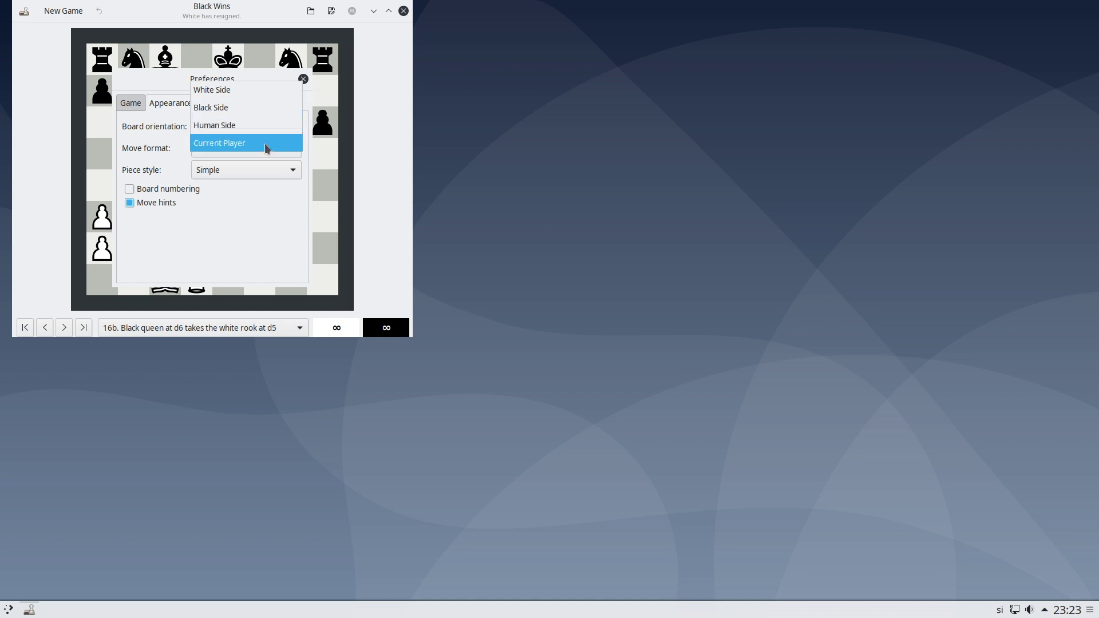
pyautogui.click(264, 143)
pyautogui.click(265, 143)
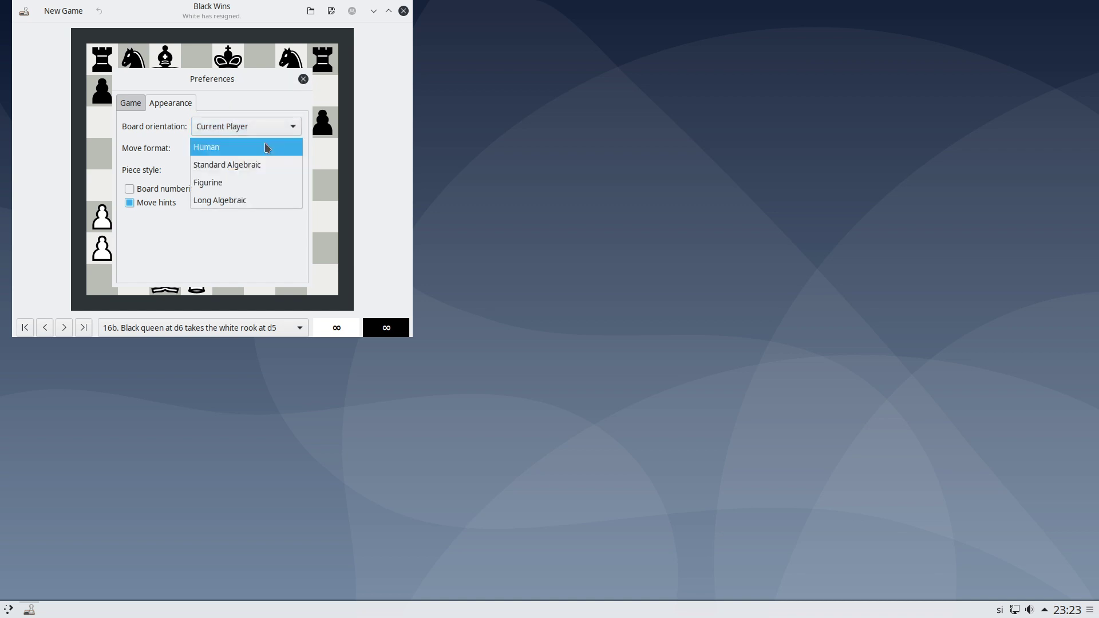
pyautogui.click(289, 170)
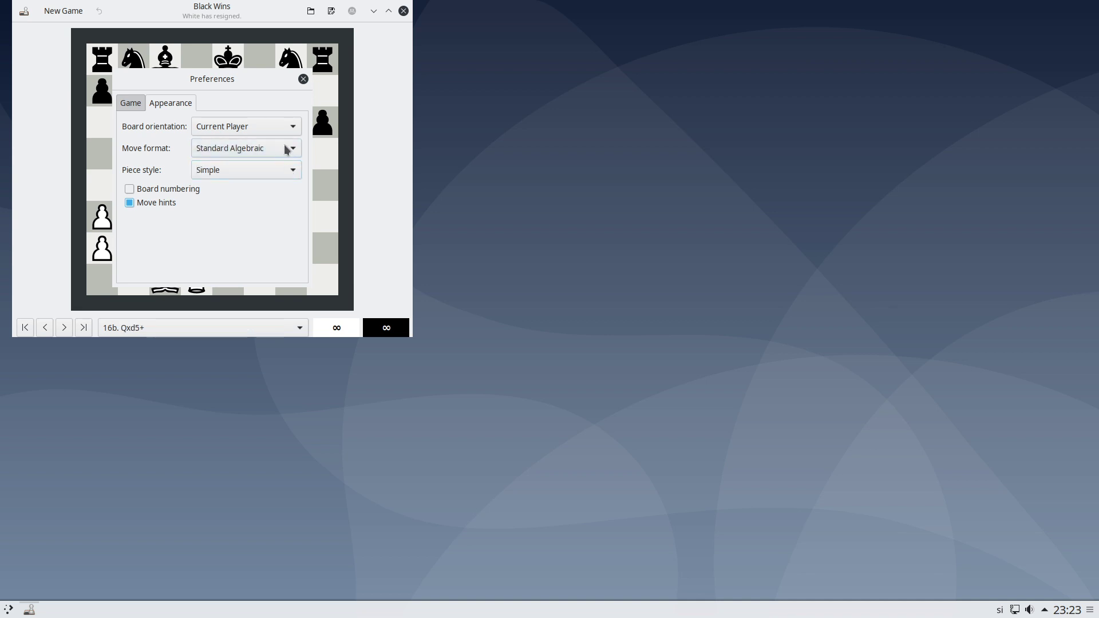
pyautogui.click(281, 148)
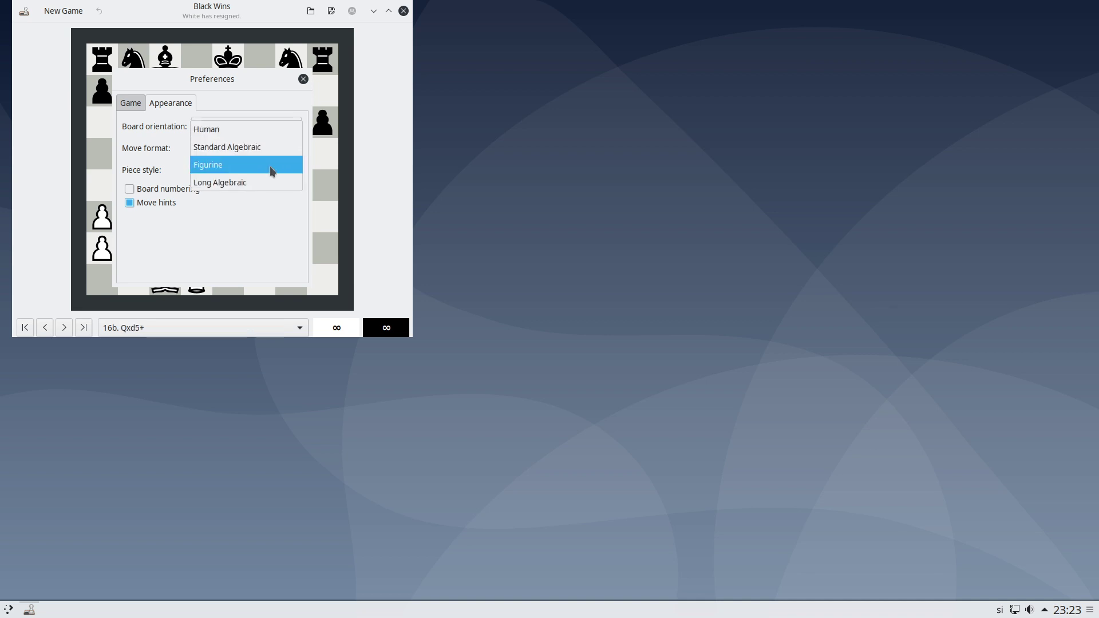
pyautogui.click(268, 182)
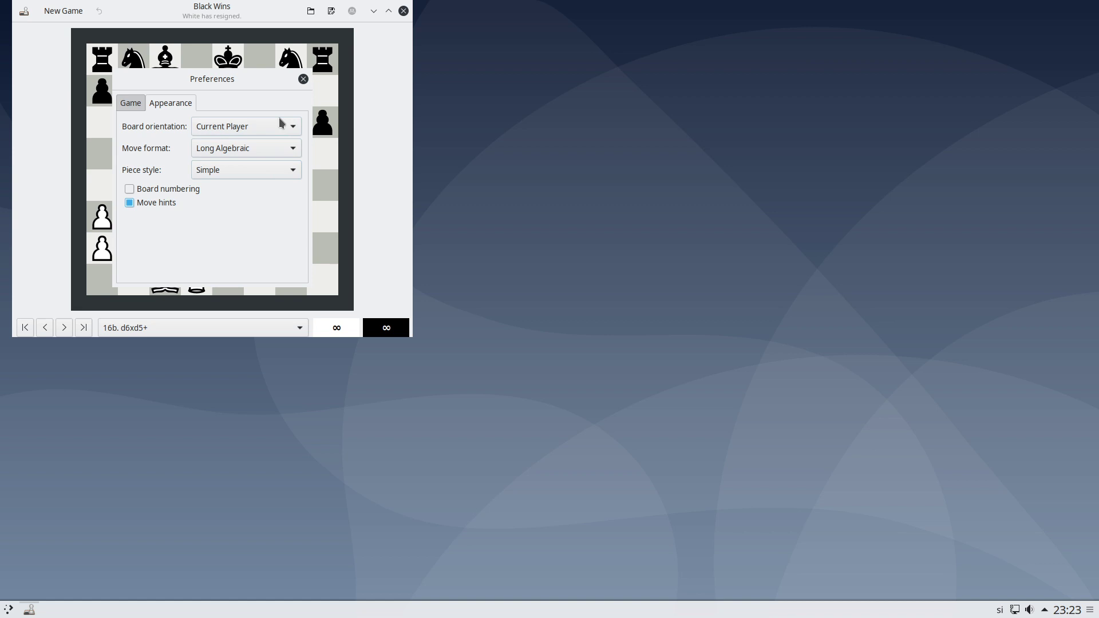
# Step: Close the preferences and start a new chess game
pyautogui.click(303, 79)
pyautogui.click(87, 10)
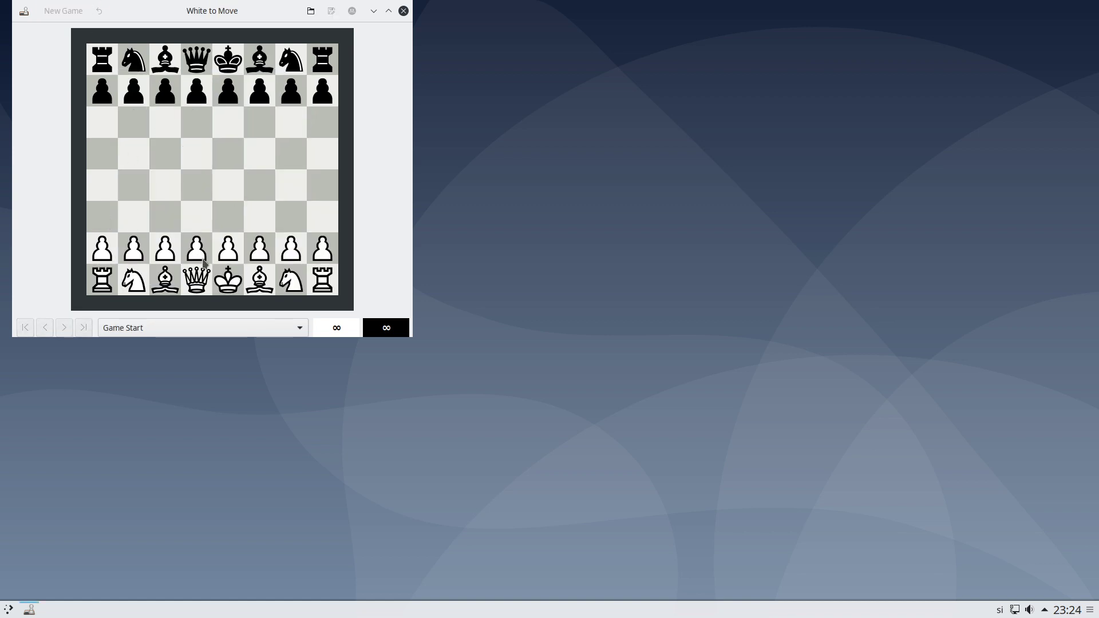
# Step: Open the game as White by playing d2-d4 and e2-e4
pyautogui.moveTo(205, 264); pyautogui.dragTo(194, 183)
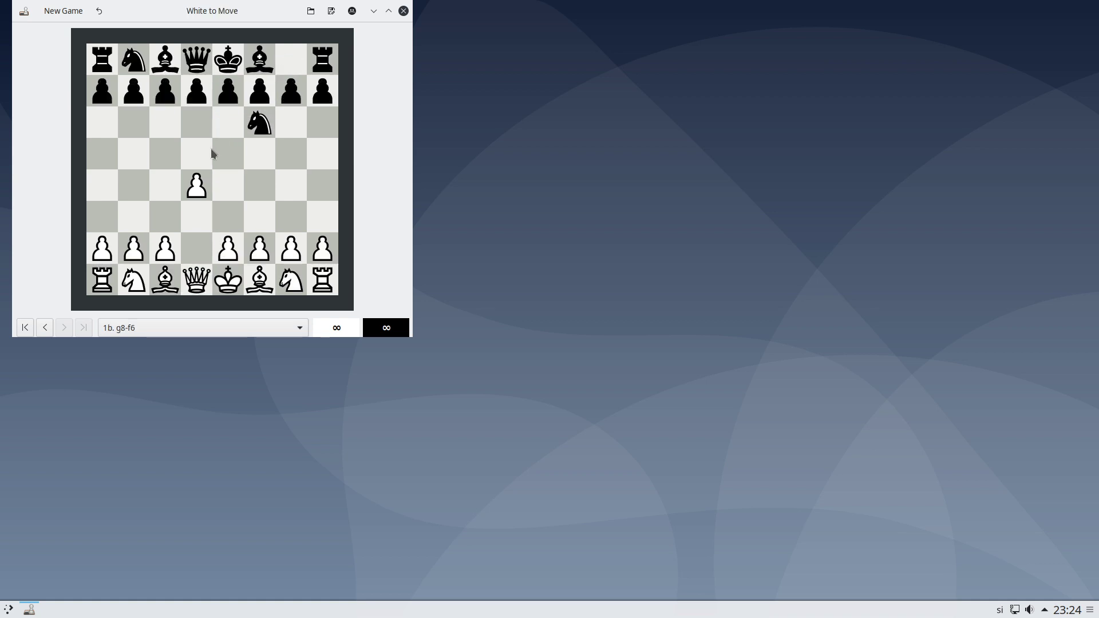
pyautogui.click(236, 239)
pyautogui.click(236, 239)
pyautogui.click(215, 263)
pyautogui.click(218, 181)
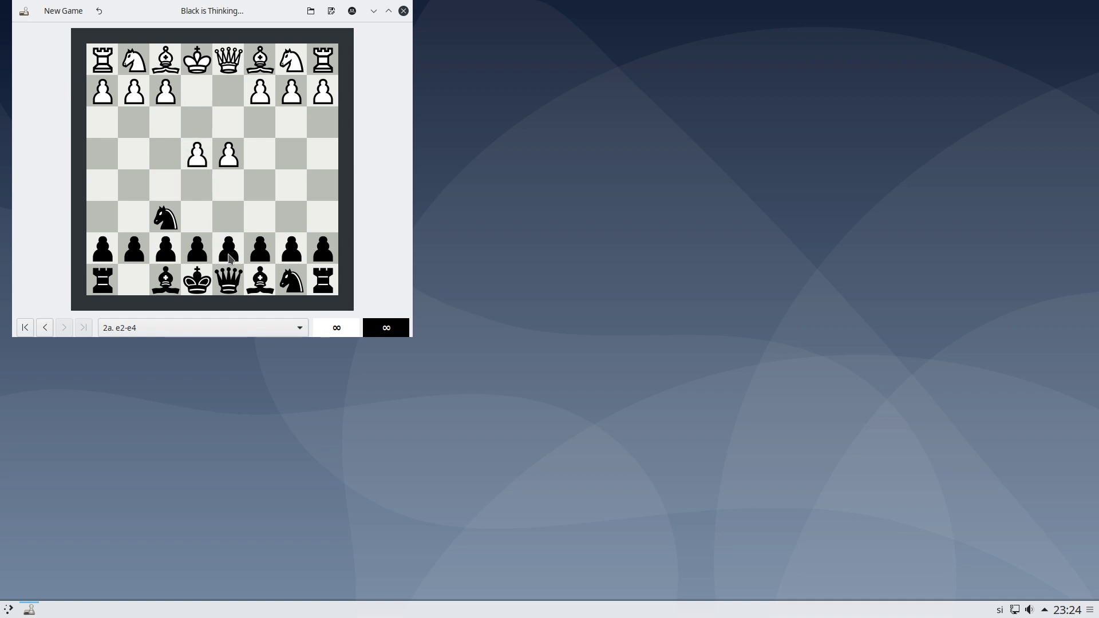
# Step: Take back the last white pawn move and close the chess game
pyautogui.click(99, 11)
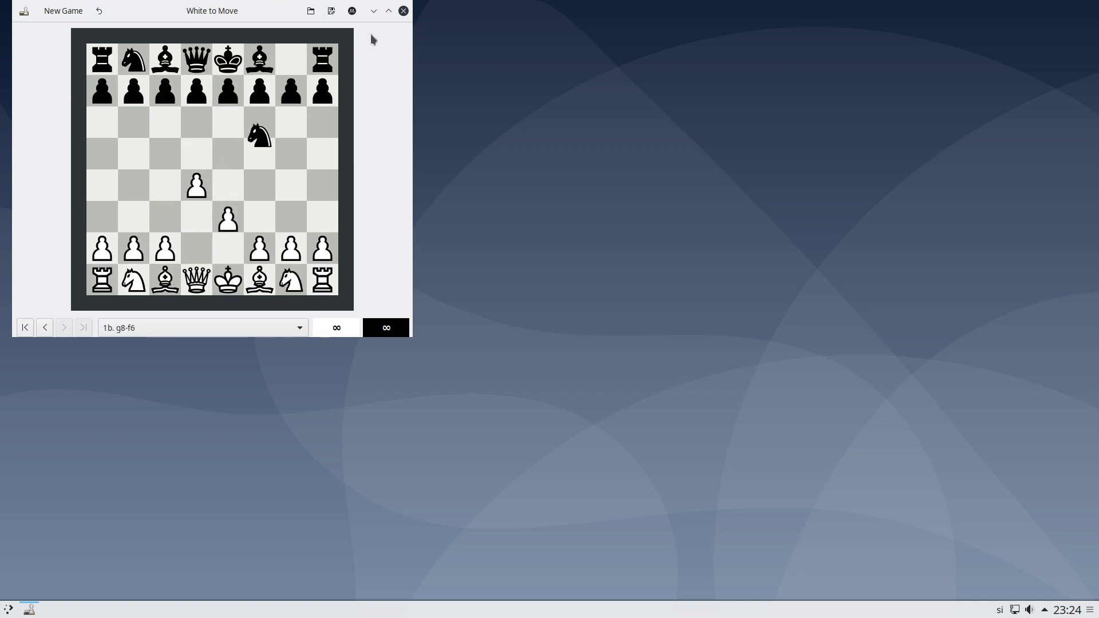
pyautogui.doubleClick(408, 18)
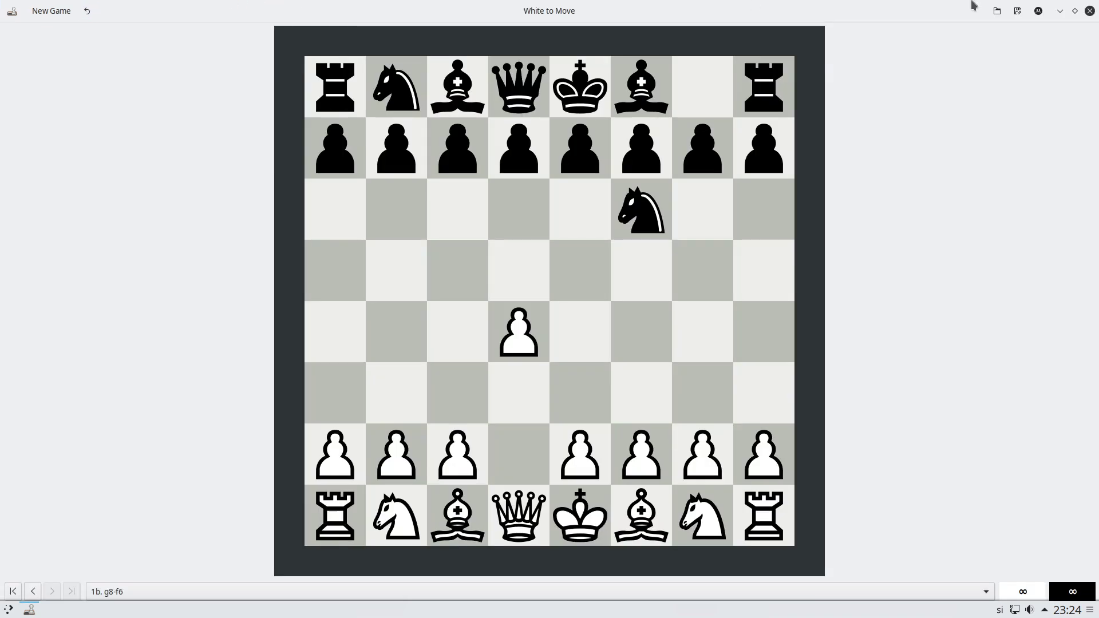
pyautogui.click(1088, 12)
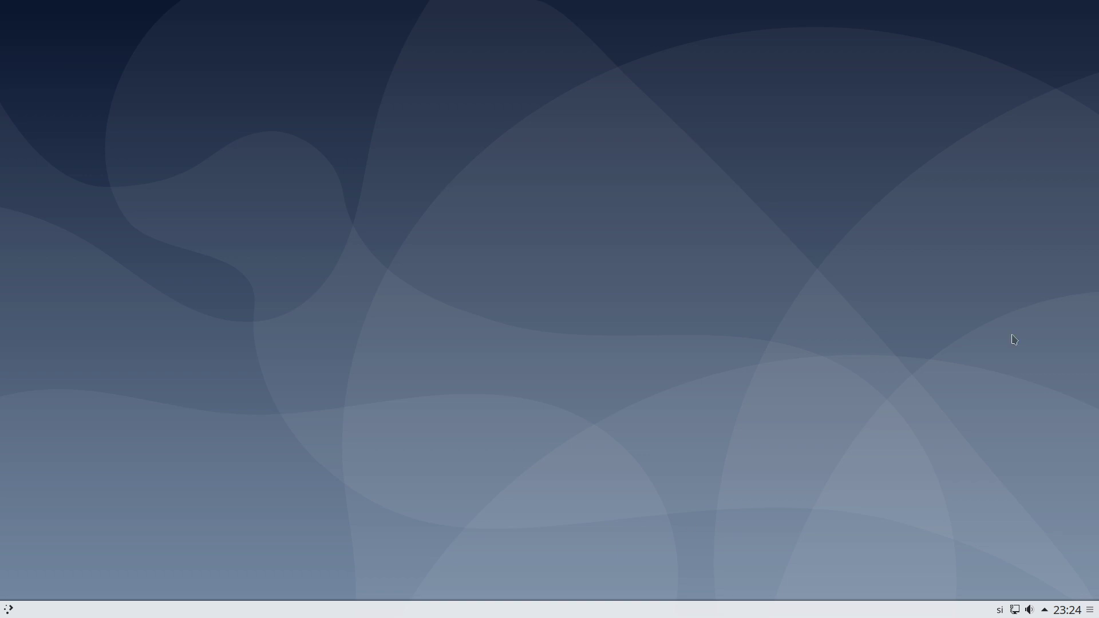
# Step: Search the application launcher for "k" and launch the Konsole terminal
pyautogui.click(7, 610)
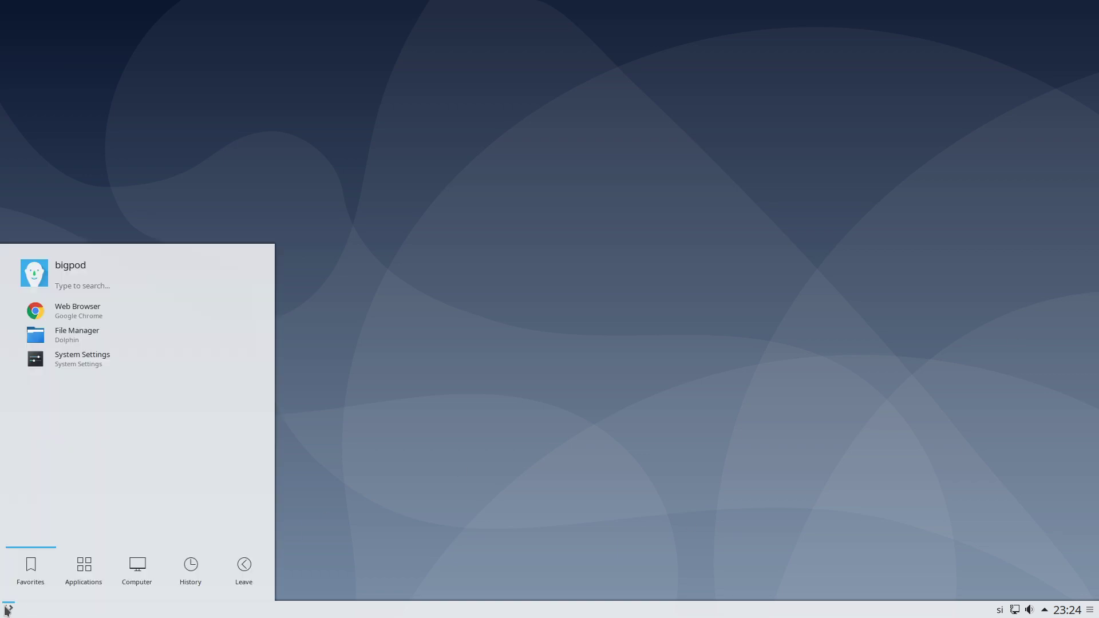
pyautogui.write('kson')
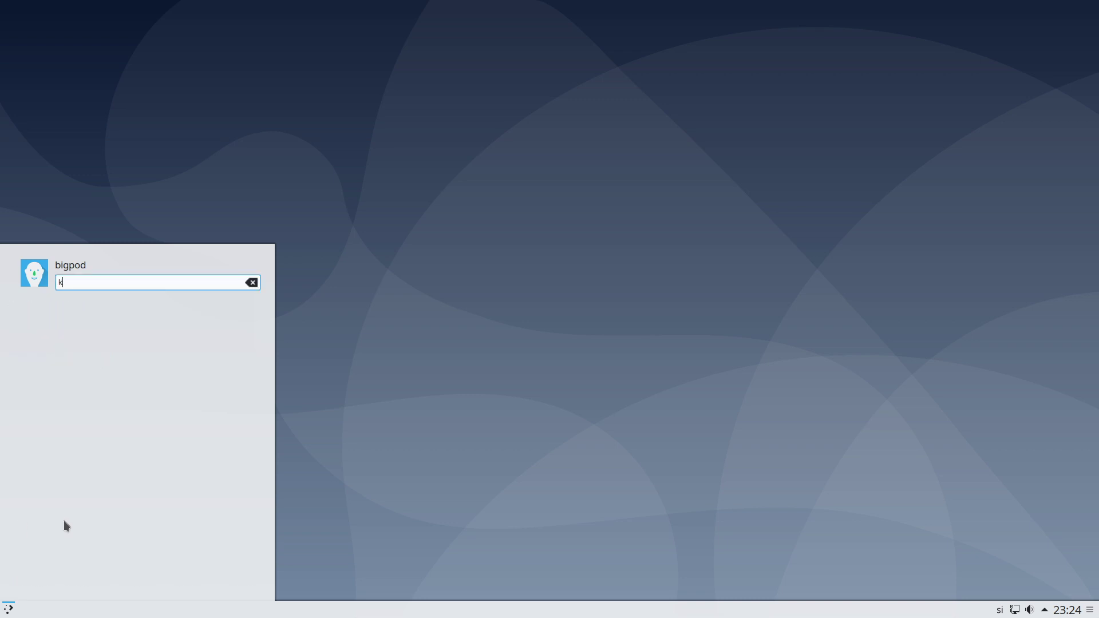
pyautogui.press('BackSpace')
pyautogui.press('BackSpace')
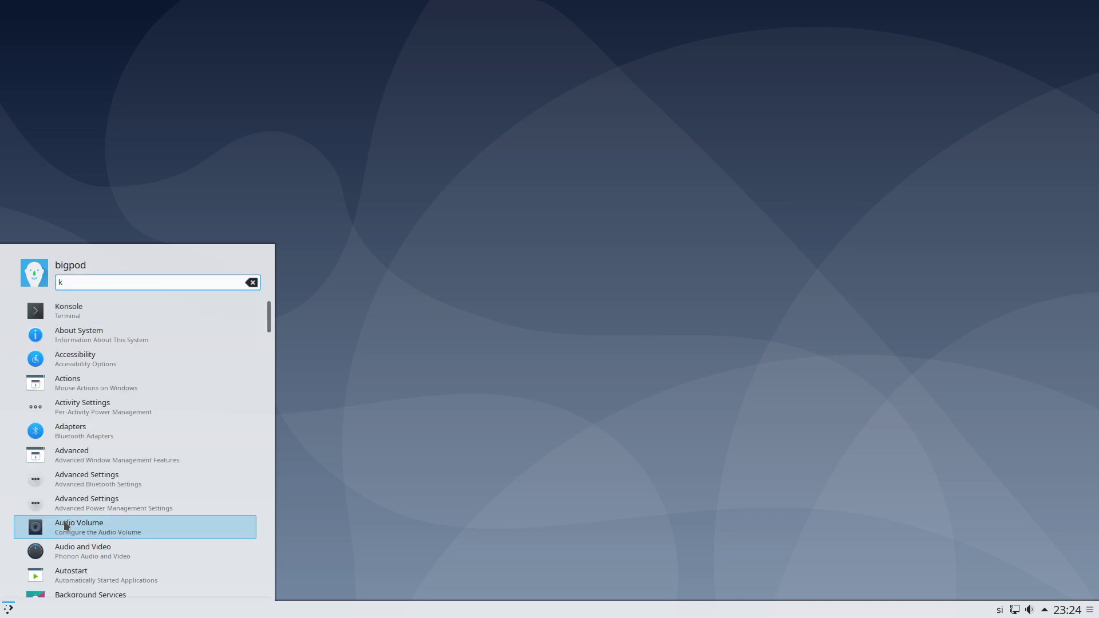
pyautogui.press('Up')
pyautogui.press('Up')
pyautogui.press('Up')
pyautogui.press('Up')
pyautogui.press('Up')
pyautogui.press('Up')
pyautogui.press('Up')
pyautogui.press('Up')
pyautogui.press('Up')
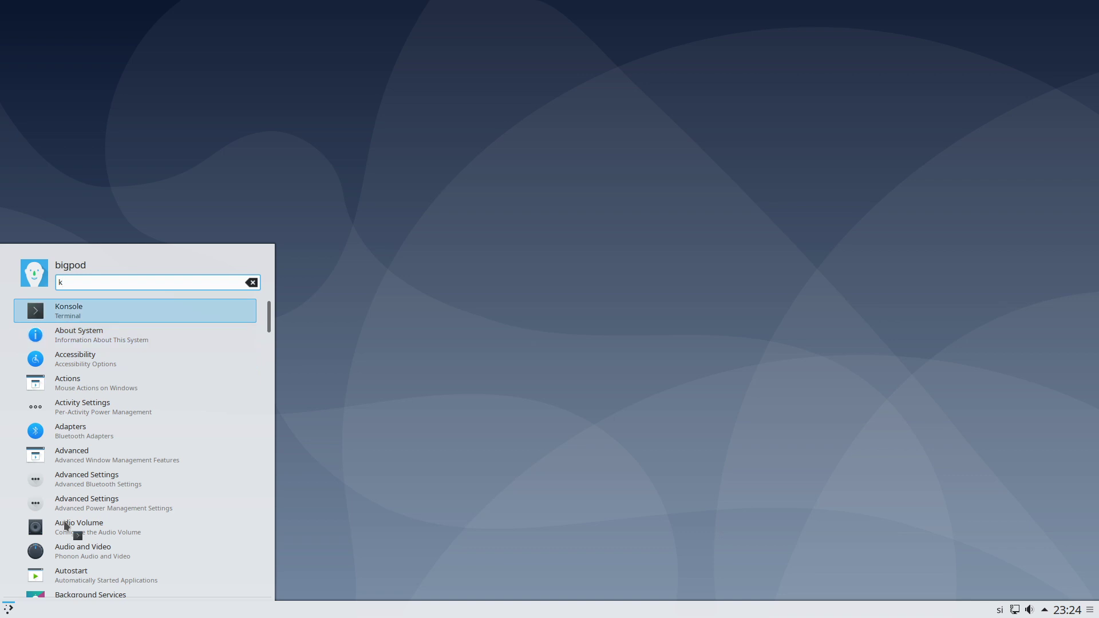
pyautogui.press('Return')
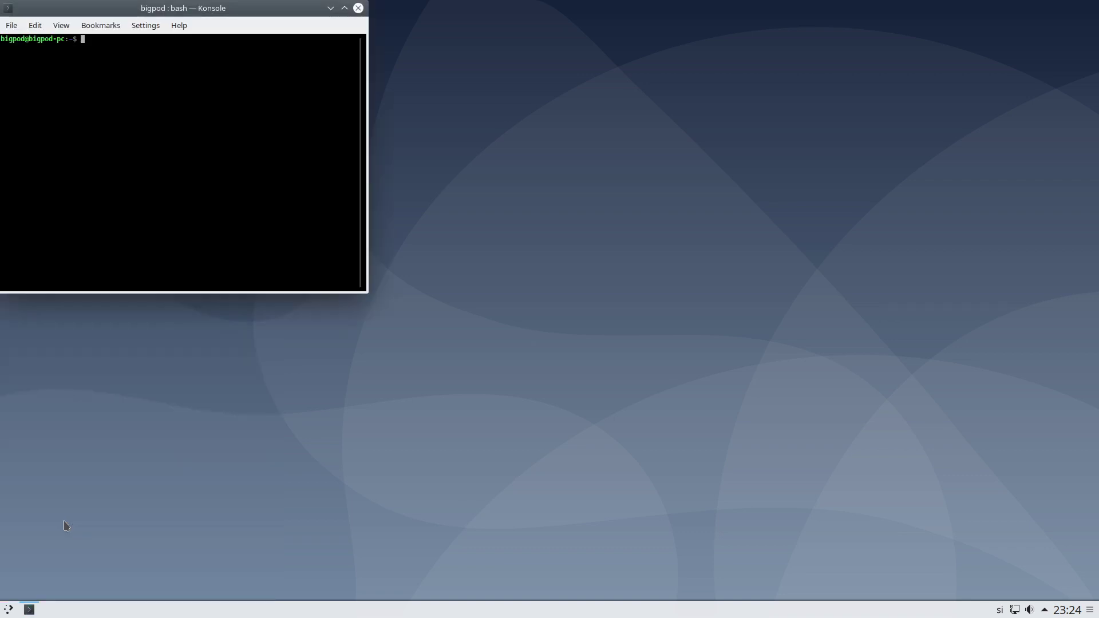
# Step: Try to delete the root filesystem with sudo rm -rf / and submit the account password
pyautogui.write('sudo')
pyautogui.press('BackSpace')
pyautogui.press('BackSpace')
pyautogui.press('BackSpace')
pyautogui.press('BackSpace')
pyautogui.write('sudo rm -rf /')
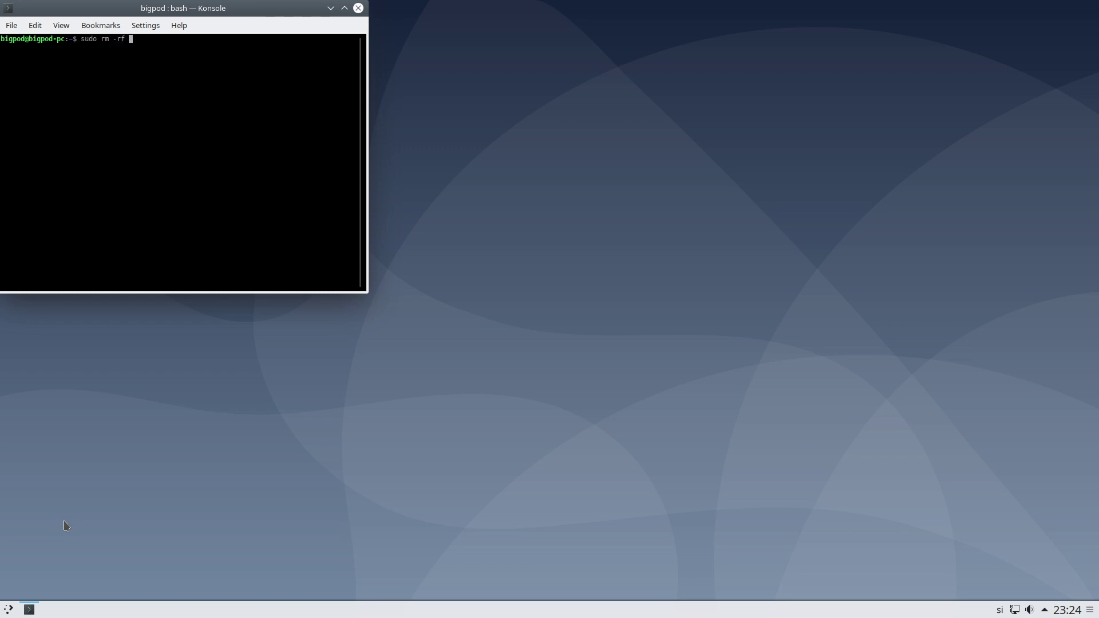
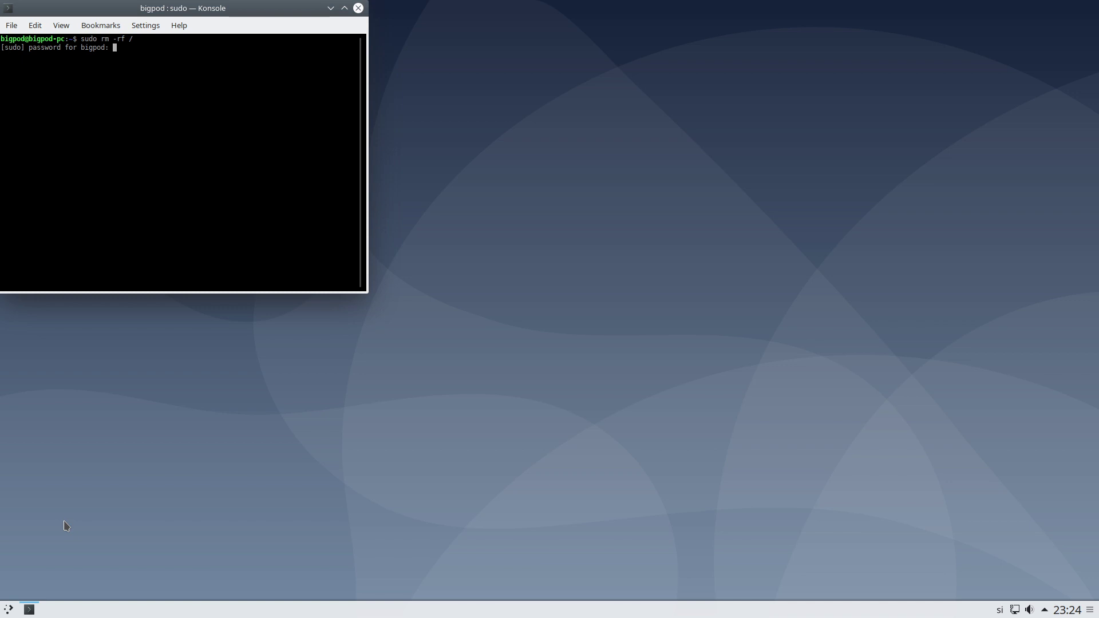
pyautogui.press('Return')
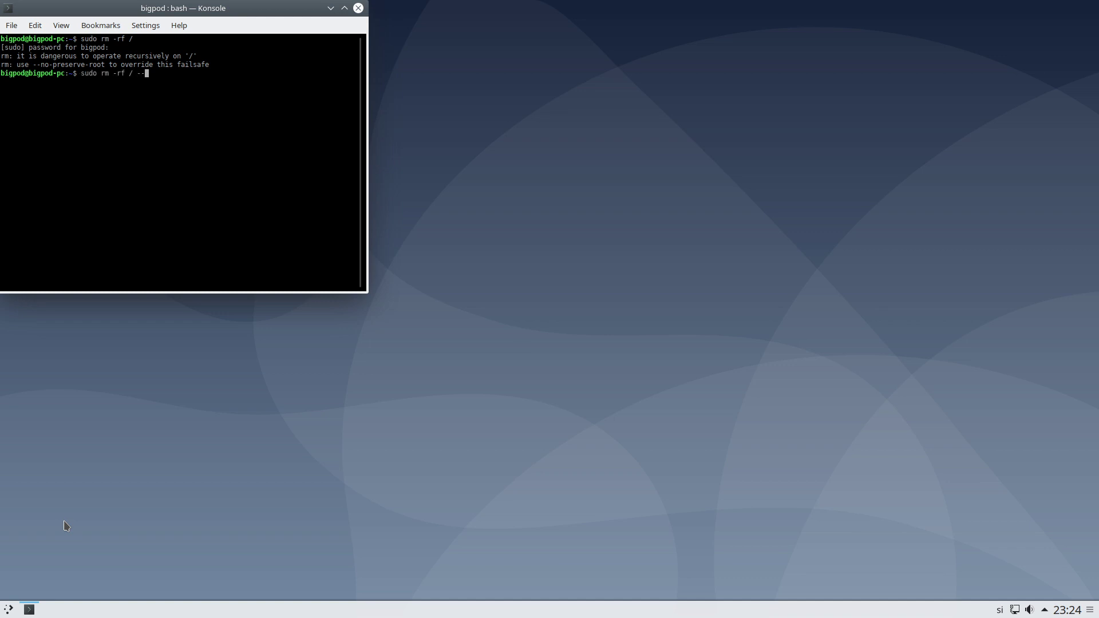
# Step: Rerun sudo rm -rf / with the --no-preserve-root option and try the reboot command
pyautogui.write('no-preserve')
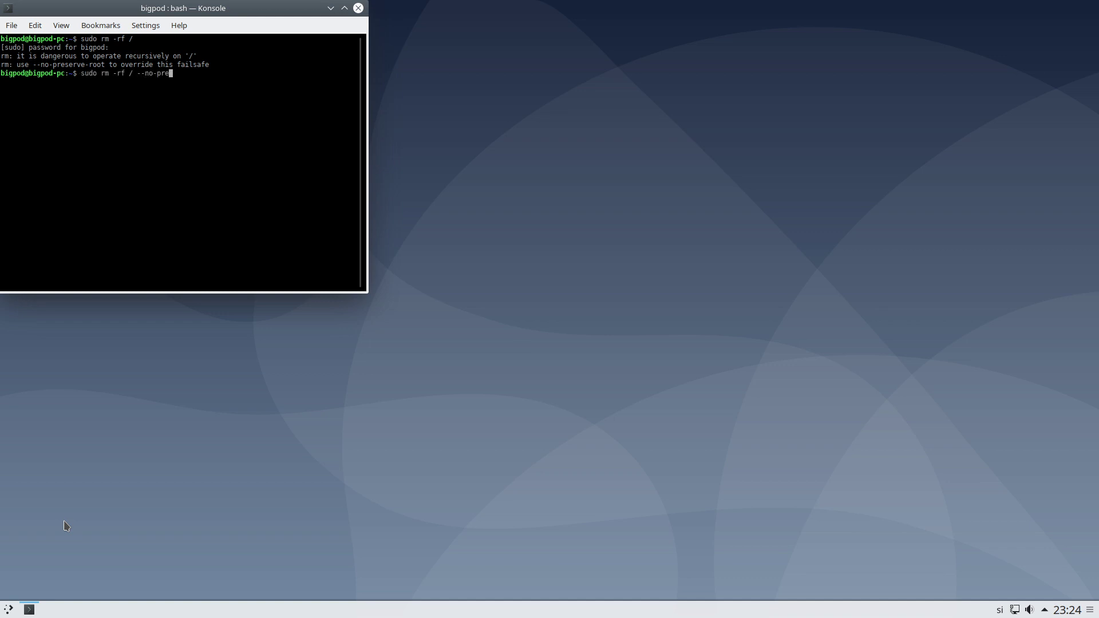
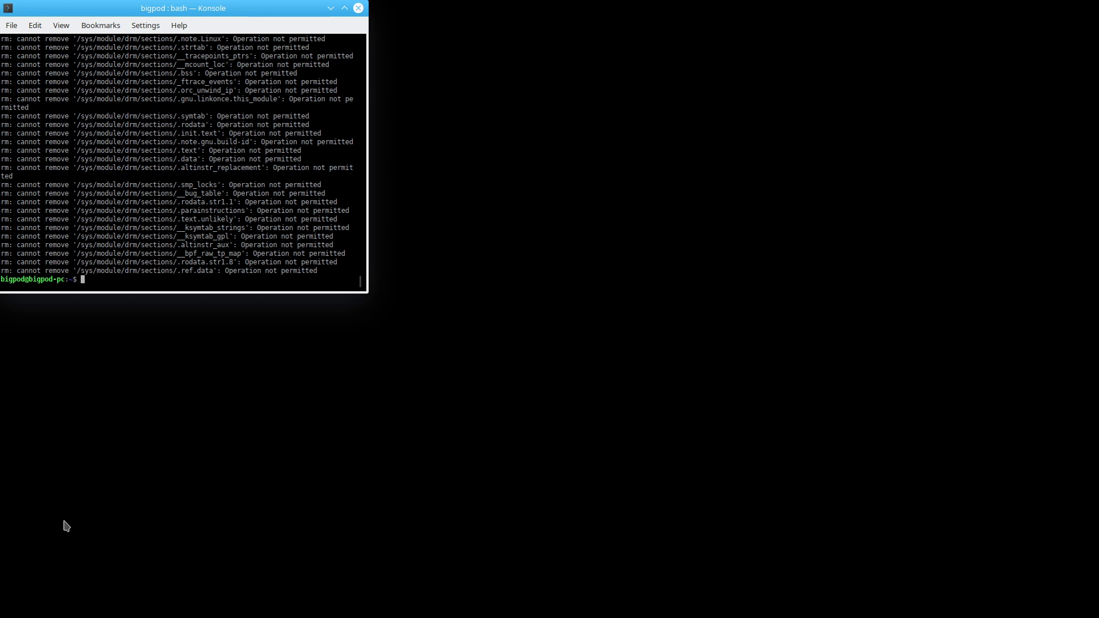
pyautogui.write('reboot')
pyautogui.press('Return')
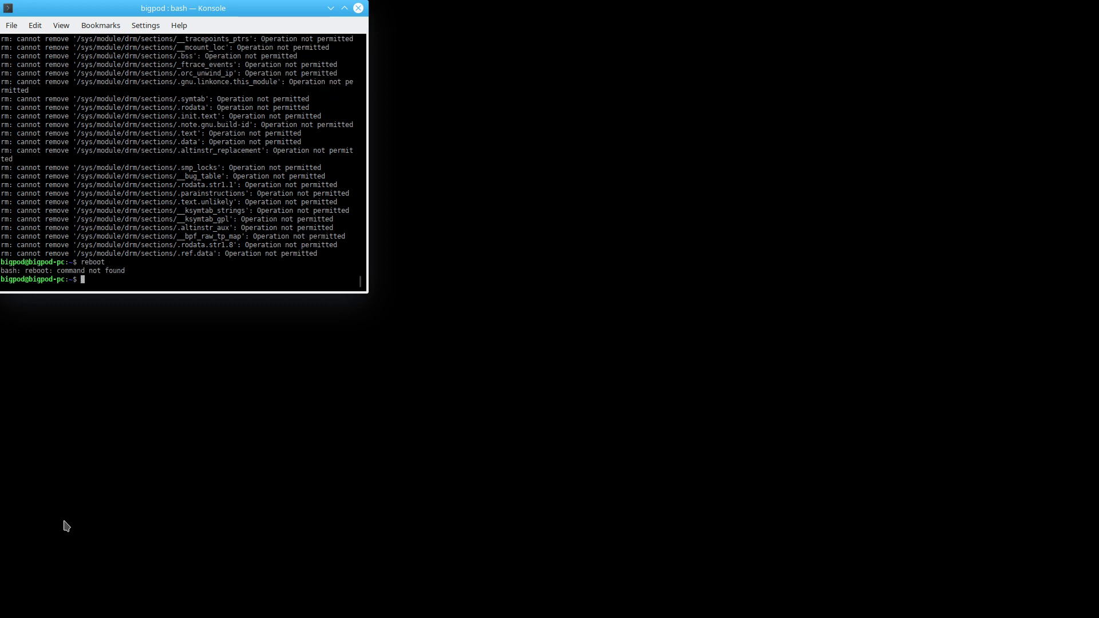
# Step: Send Ctrl+Alt+Delete to the virtual machine and leave its full-screen view
pyautogui.moveTo(483, 2)
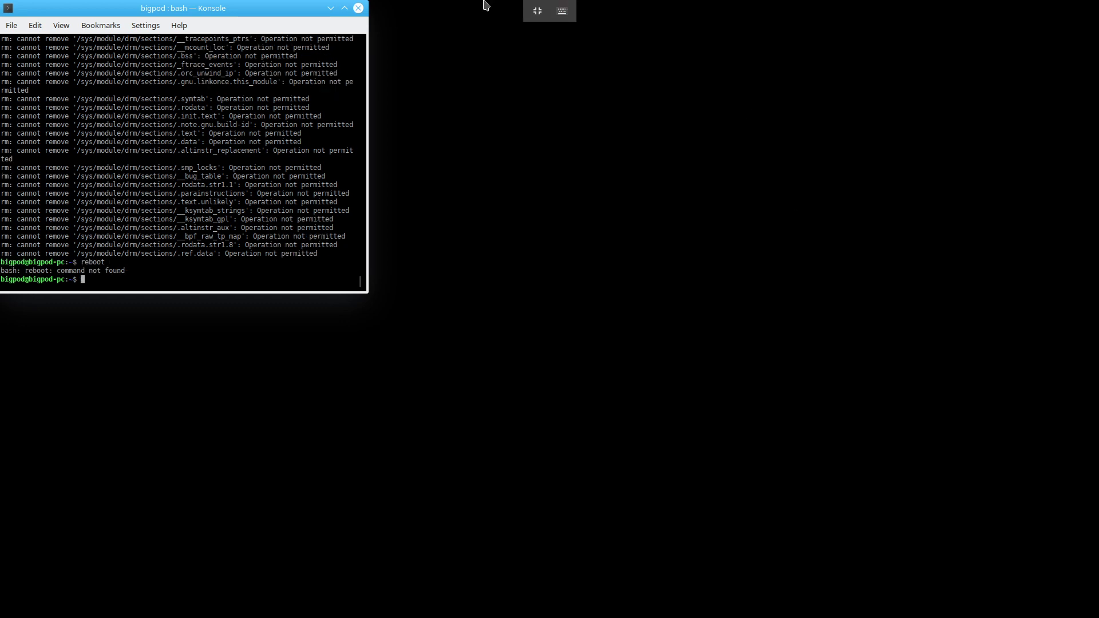
pyautogui.click(558, 11)
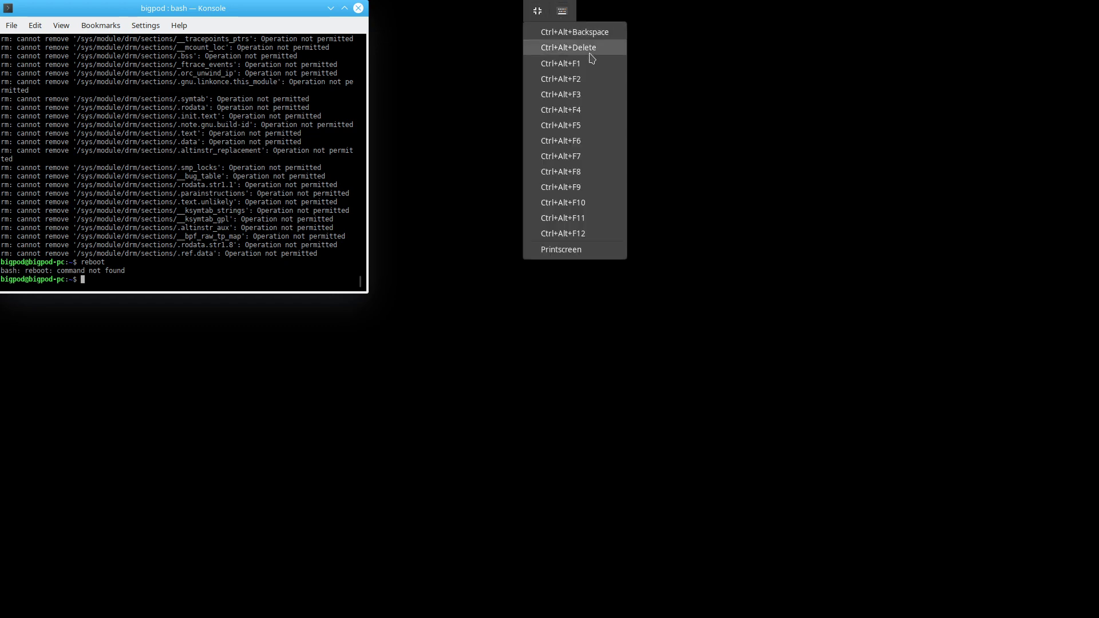
pyautogui.click(589, 49)
pyautogui.click(536, 11)
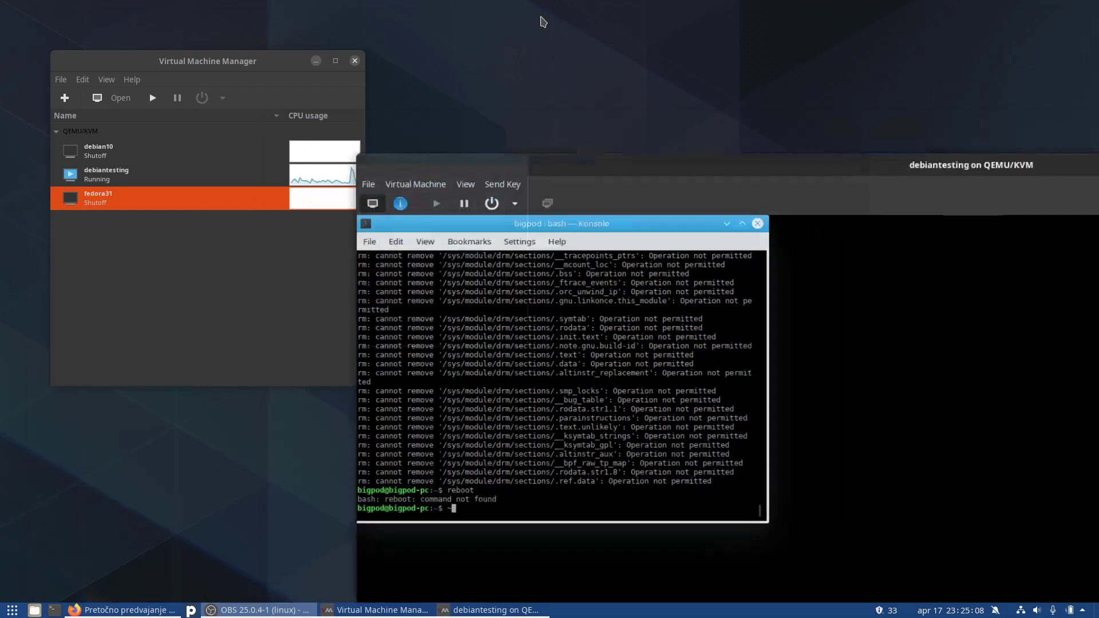
# Step: Reposition the debiantesting window and force reset the virtual machine, confirming the reset
pyautogui.moveTo(697, 182); pyautogui.dragTo(351, 65)
pyautogui.click(186, 99)
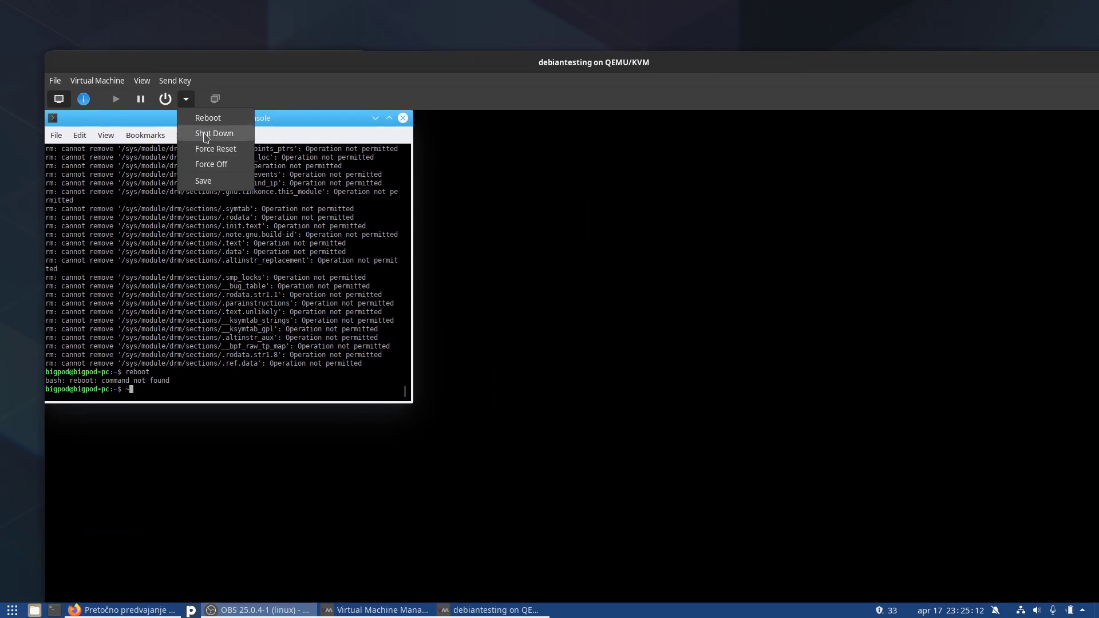
pyautogui.click(214, 150)
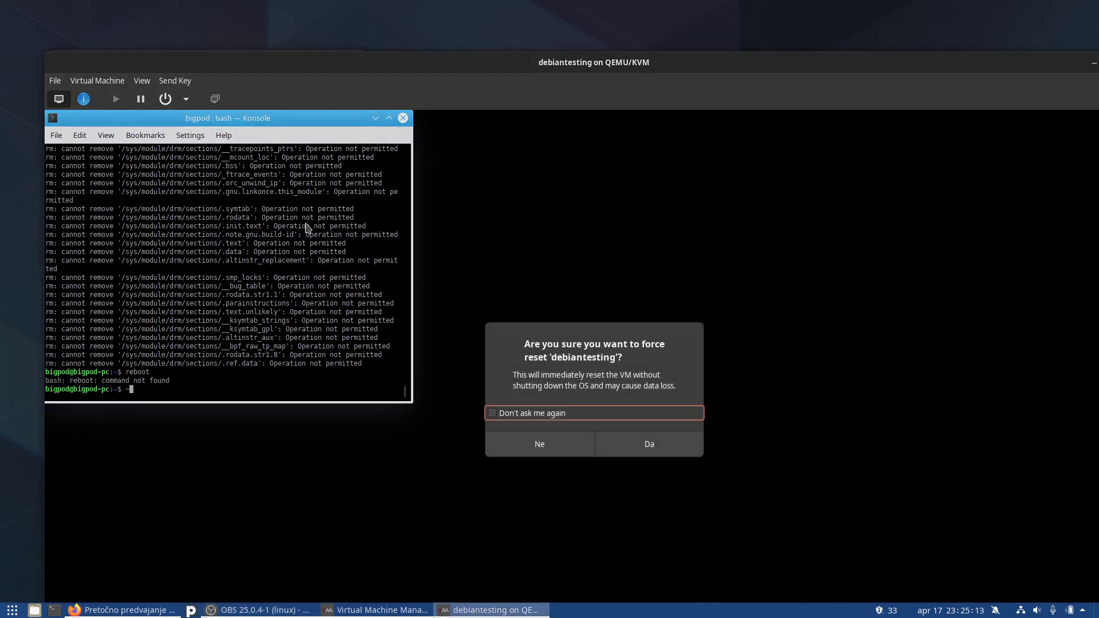
pyautogui.click(645, 444)
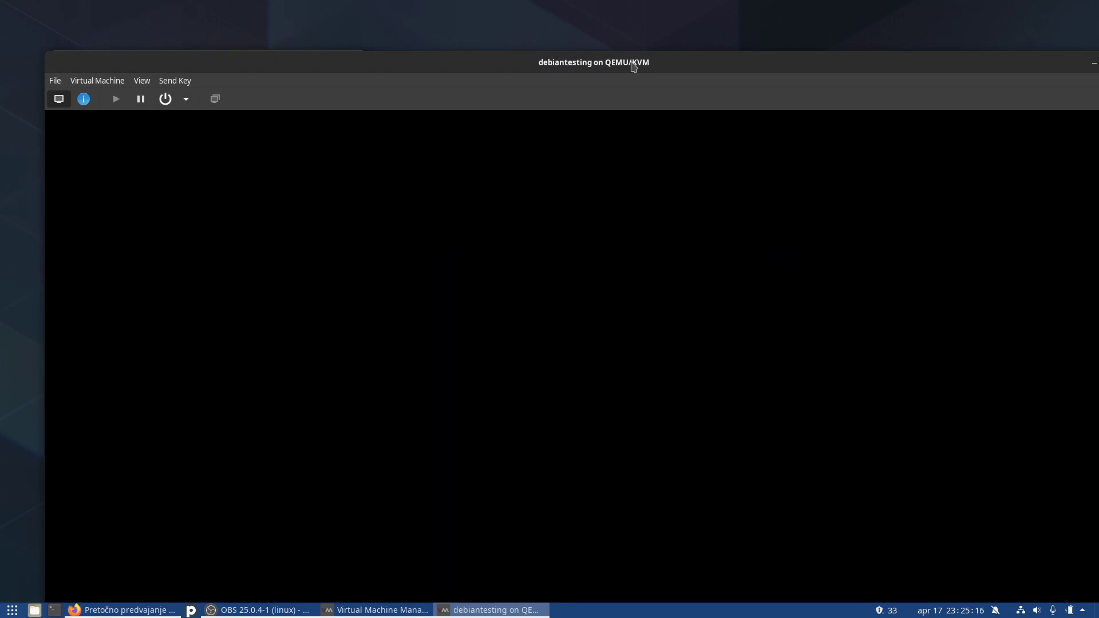
# Step: Show the debiantesting virtual machine in full screen and skip startup.nsh in the UEFI shell
pyautogui.doubleClick(633, 64)
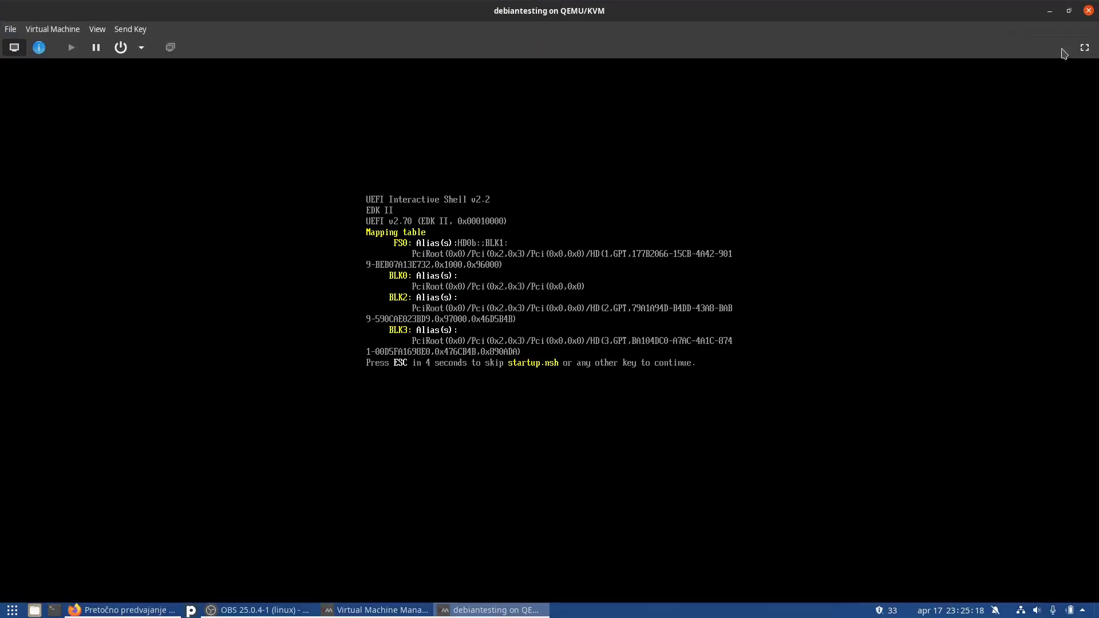
pyautogui.click(1081, 48)
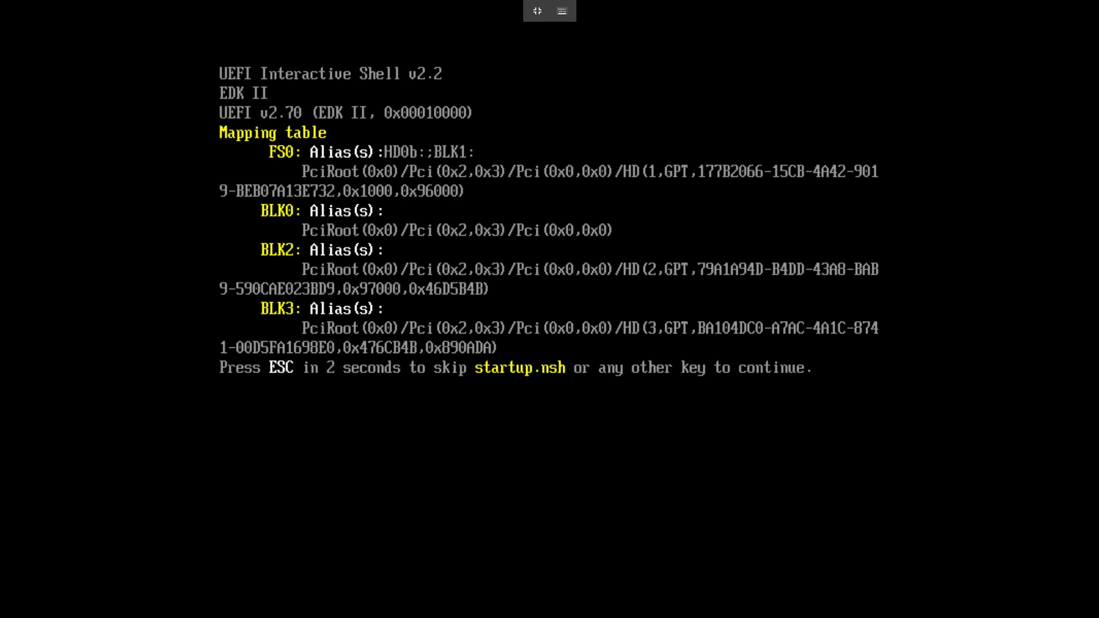
pyautogui.press('Escape')
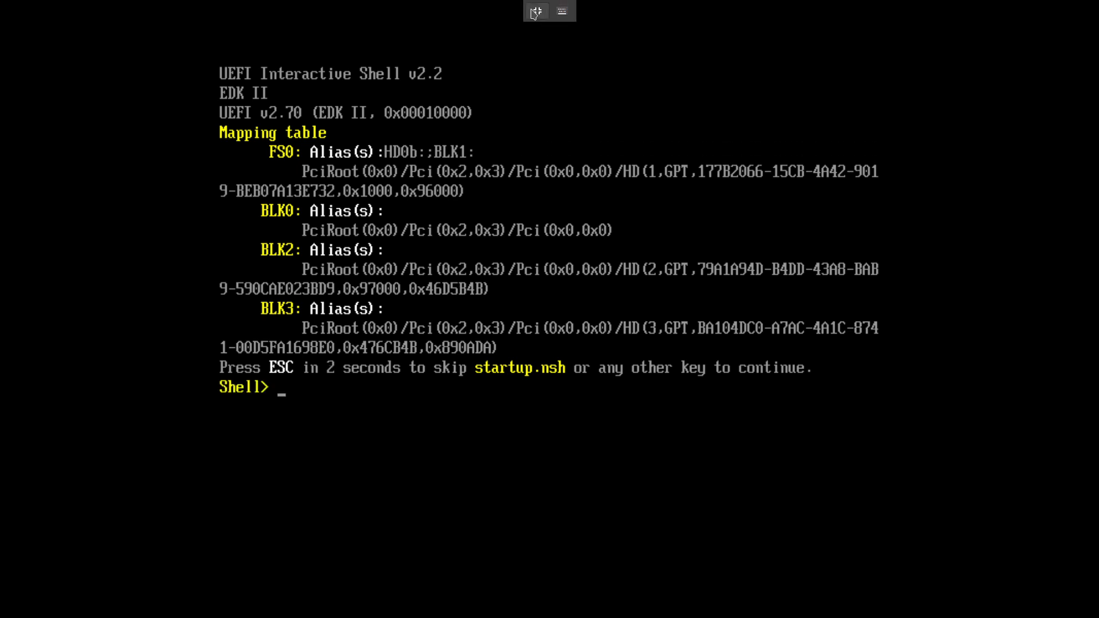
# Step: Leave the virtual machine's full-screen view and switch to the Firefox window
pyautogui.click(538, 10)
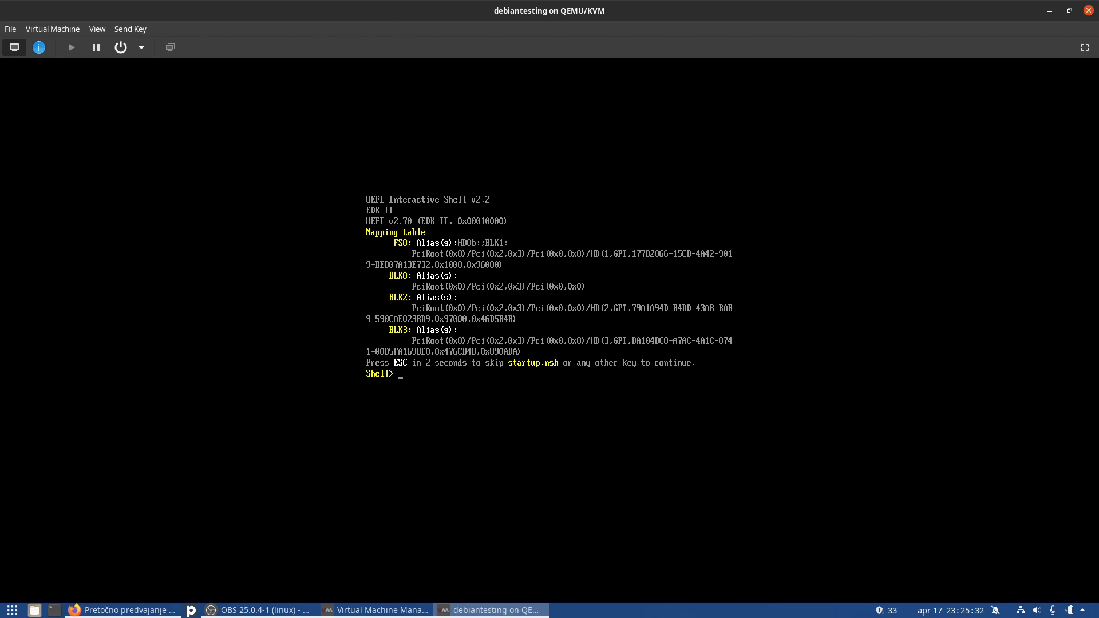
pyautogui.hotkey('alt', 'Tab')
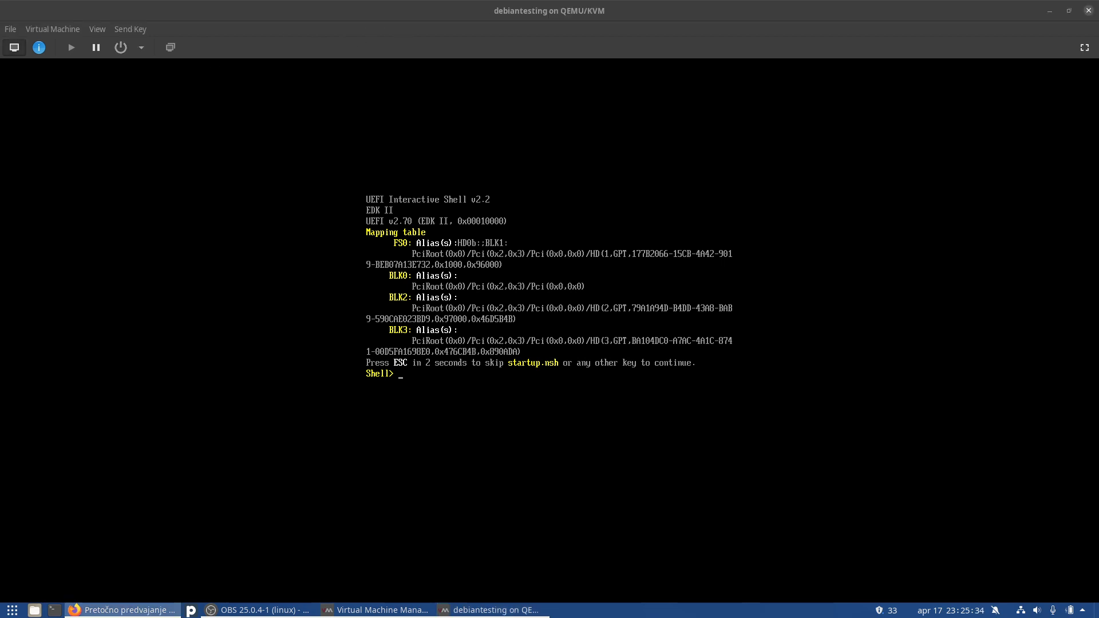